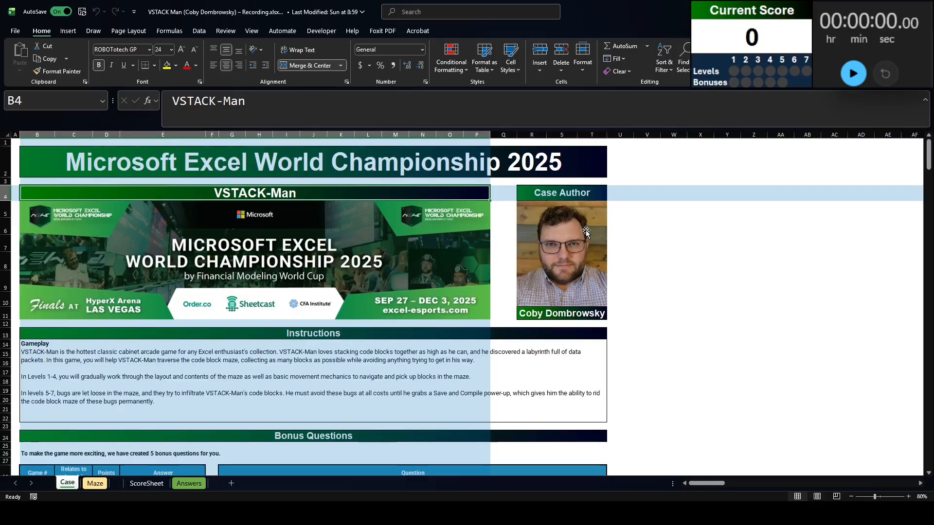
Look over the maze layout on the Maze sheet and the gameplay instructions on the Case sheet
{"action": "key", "text": "ctrl+Page_Down"}
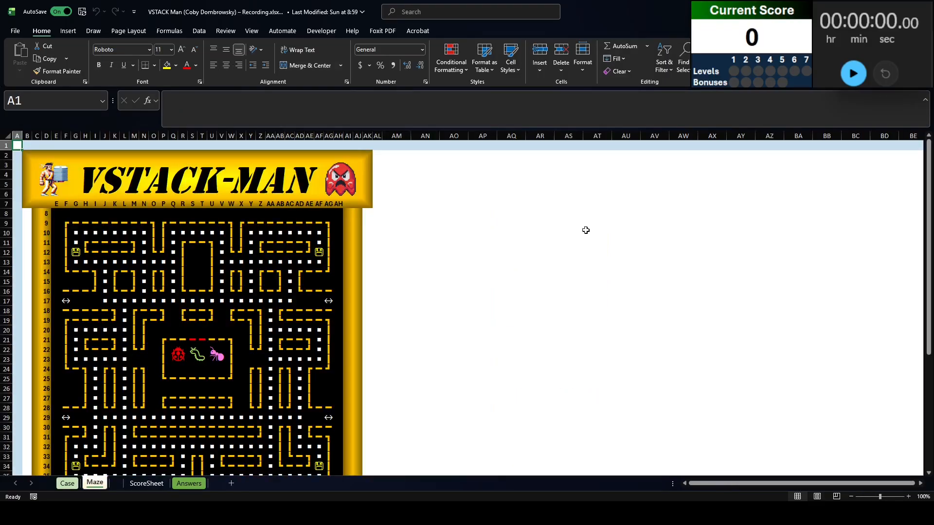
{"action": "scroll", "coordinate": [248, 254], "scroll_direction": "down", "scroll_amount": 2}
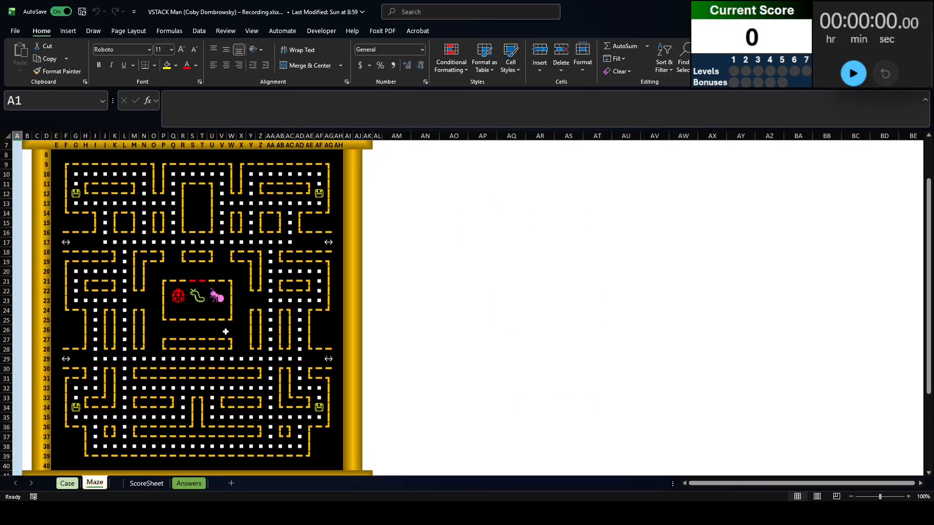
{"action": "scroll", "coordinate": [225, 332], "scroll_direction": "up", "scroll_amount": 2}
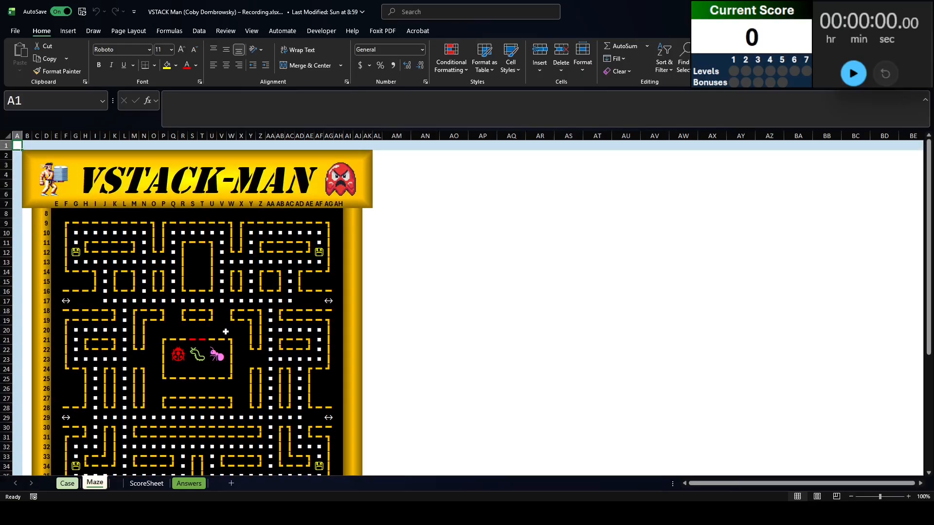
{"action": "key", "text": "ctrl+Page_Up"}
{"action": "left_click", "coordinate": [207, 368]}
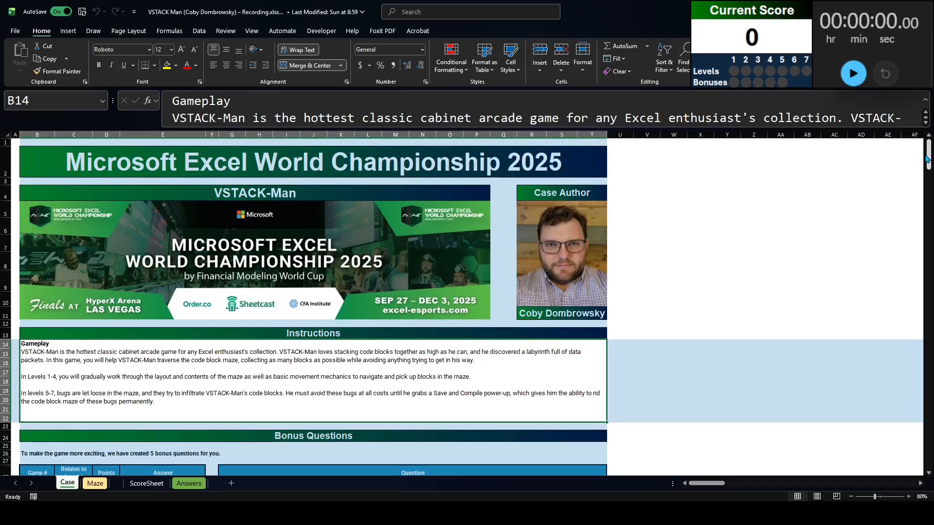
{"action": "left_click_drag", "start_coordinate": [927, 157], "coordinate": [900, 139]}
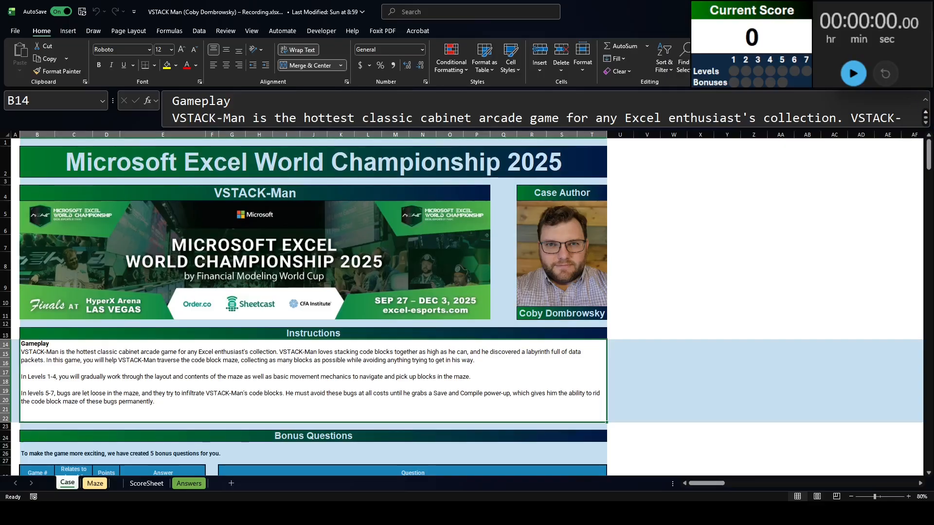
Start the stopwatch and read the Level 1 question and its hint on the Case sheet
{"action": "left_click", "coordinate": [853, 74]}
{"action": "scroll", "coordinate": [71, 260], "scroll_direction": "down", "scroll_amount": 11}
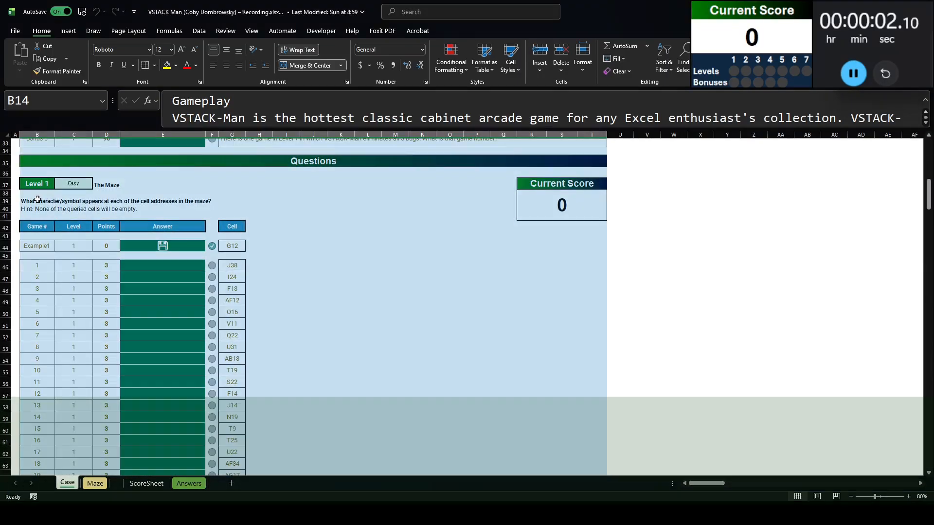
{"action": "left_click", "coordinate": [54, 203]}
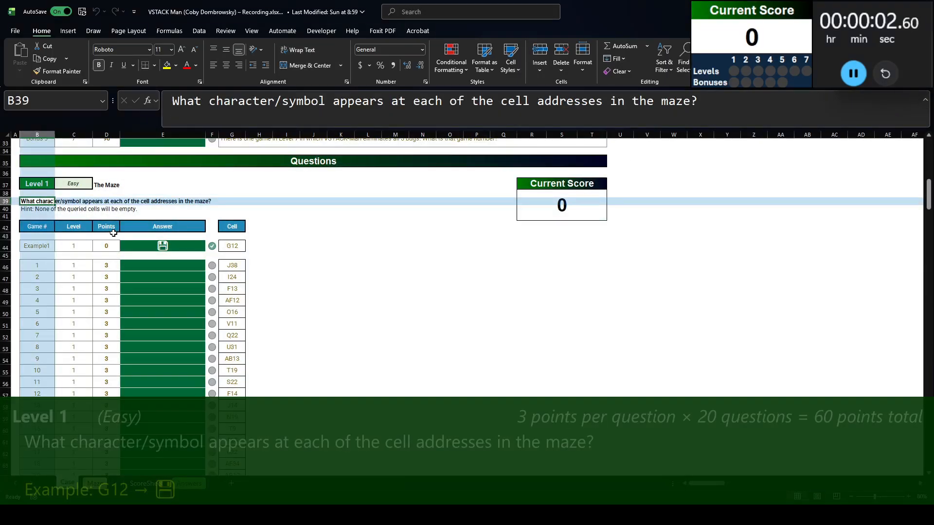
{"action": "left_click", "coordinate": [133, 203]}
{"action": "left_click", "coordinate": [39, 210]}
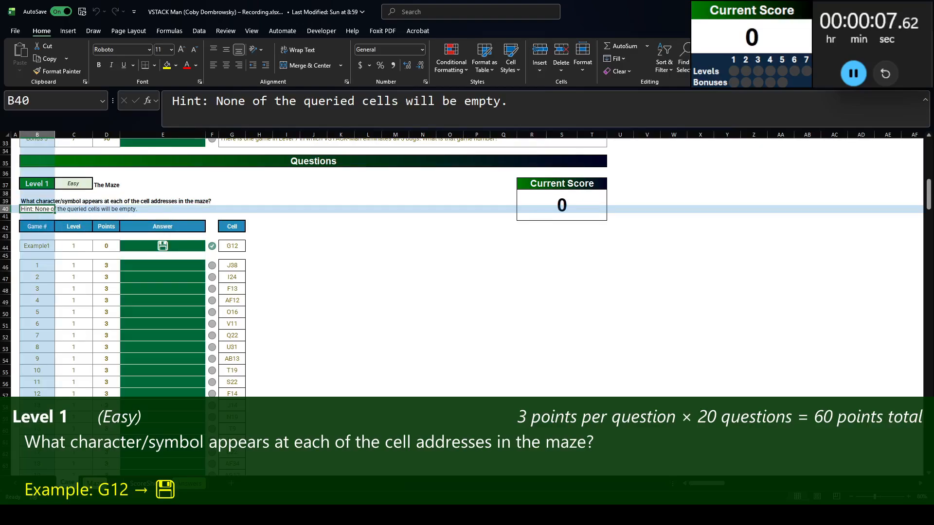
Duplicate the Maze sheet, placing the copy before the original, and rename the copy L1
{"action": "left_click", "coordinate": [95, 483]}
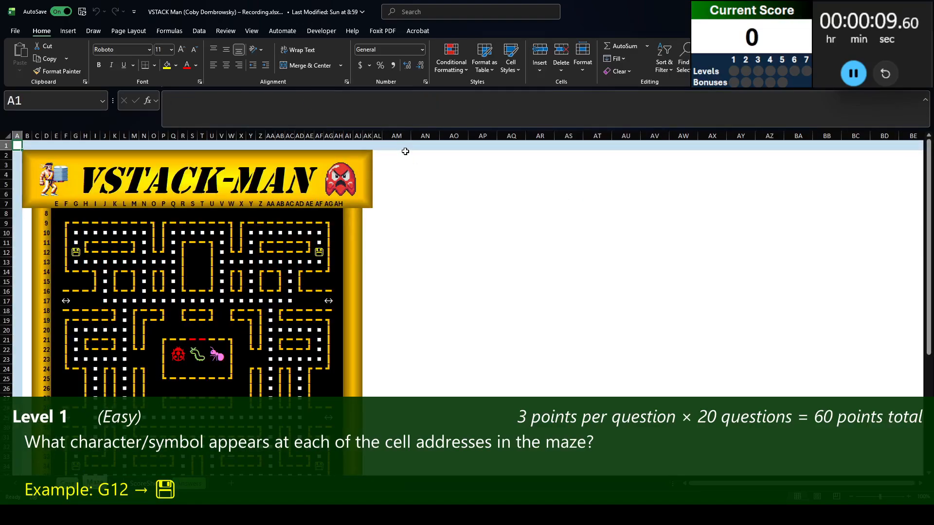
{"action": "right_click", "coordinate": [97, 483]}
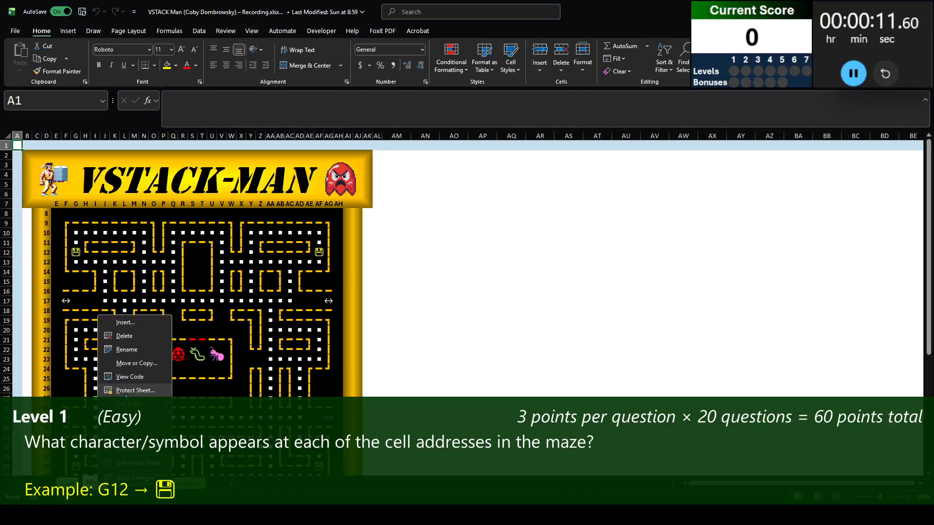
{"action": "left_click", "coordinate": [126, 365]}
{"action": "left_click", "coordinate": [73, 403]}
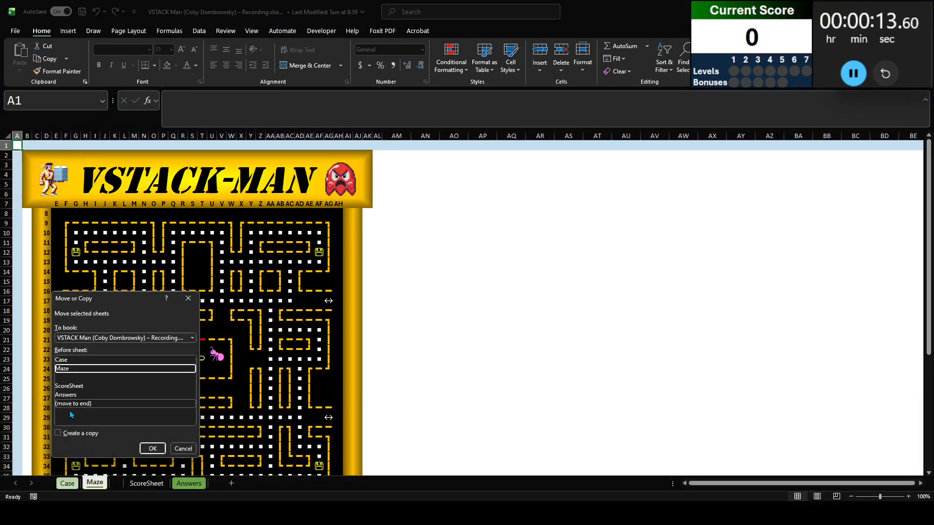
{"action": "left_click", "coordinate": [58, 432]}
{"action": "left_click", "coordinate": [152, 448]}
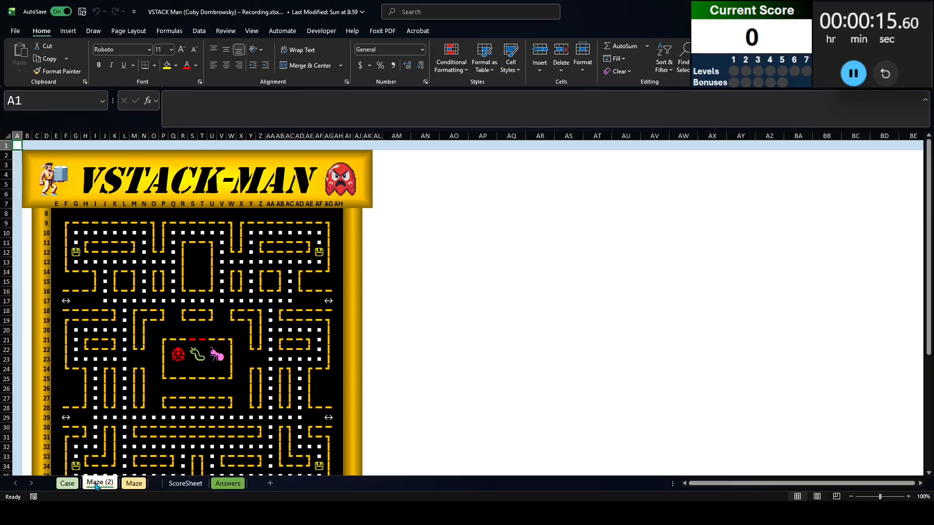
{"action": "double_click", "coordinate": [94, 485]}
{"action": "type", "text": "L1"}
{"action": "key", "text": "Return"}
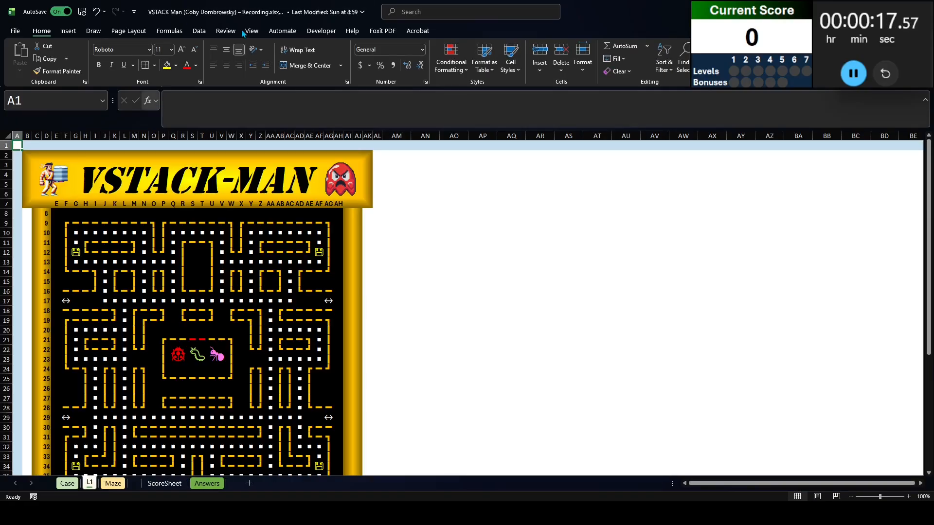
Enter the headers Row, Col, Add and Val in cells AN1 to AQ1 of the L1 sheet
{"action": "left_click", "coordinate": [436, 146]}
{"action": "type", "text": "Row"}
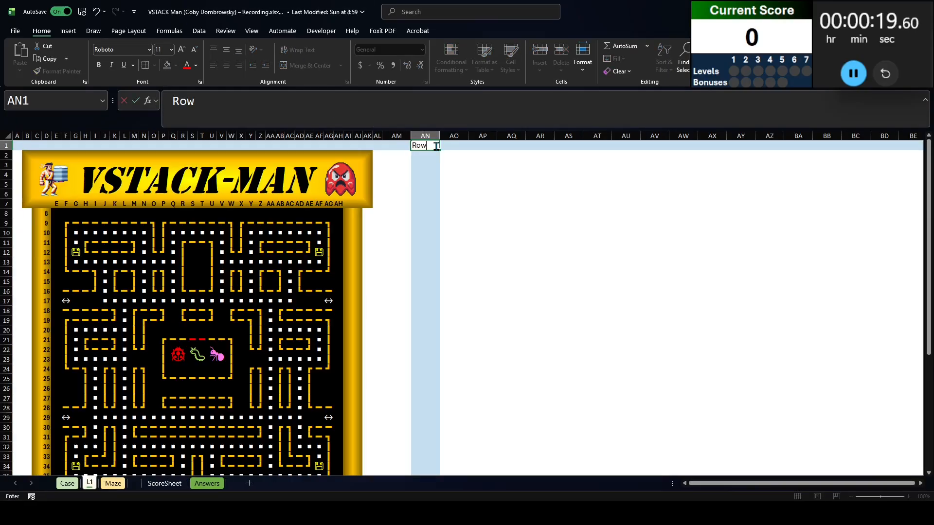
{"action": "key", "text": "Tab"}
{"action": "type", "text": "Col"}
{"action": "key", "text": "Tab"}
{"action": "type", "text": "Add"}
{"action": "key", "text": "Tab"}
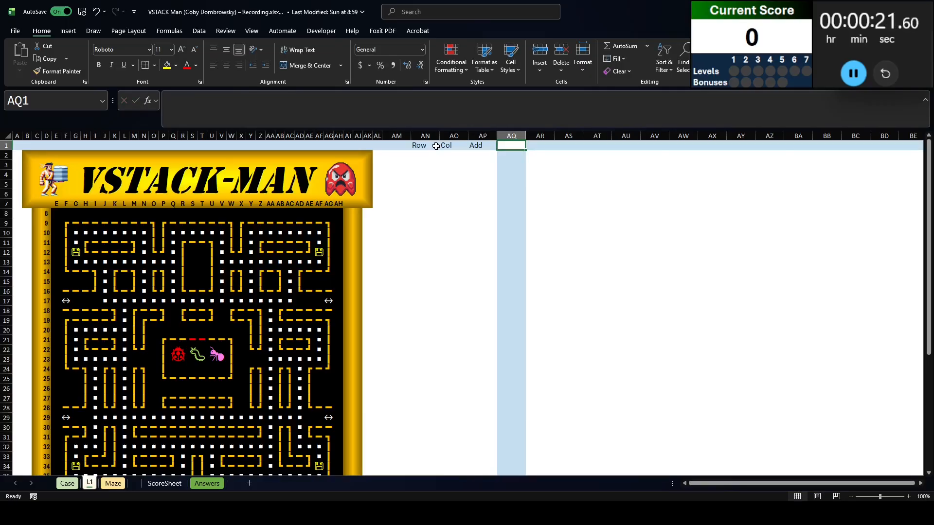
{"action": "type", "text": "Val"}
{"action": "key", "text": "Return"}
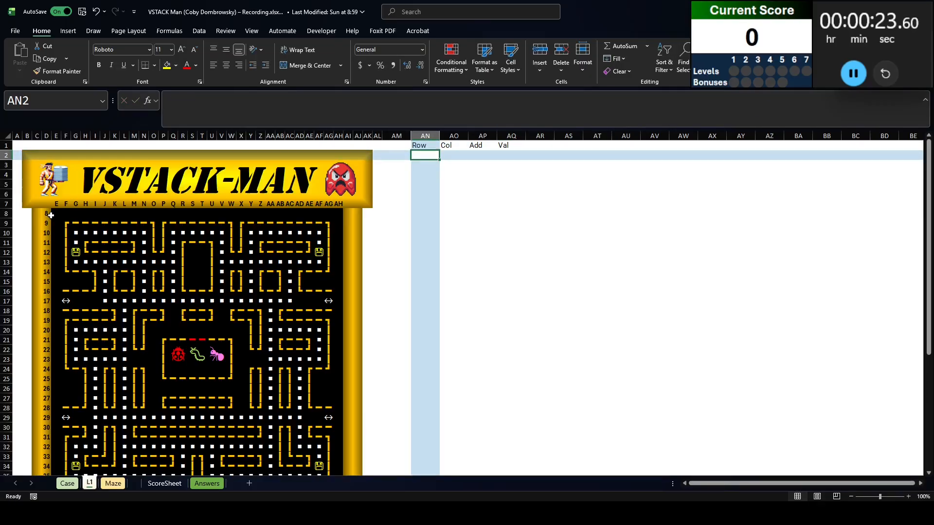
Name the maze grid E8:AH40 on the L1 sheet as mp
{"action": "left_click_drag", "start_coordinate": [50, 215], "coordinate": [340, 321]}
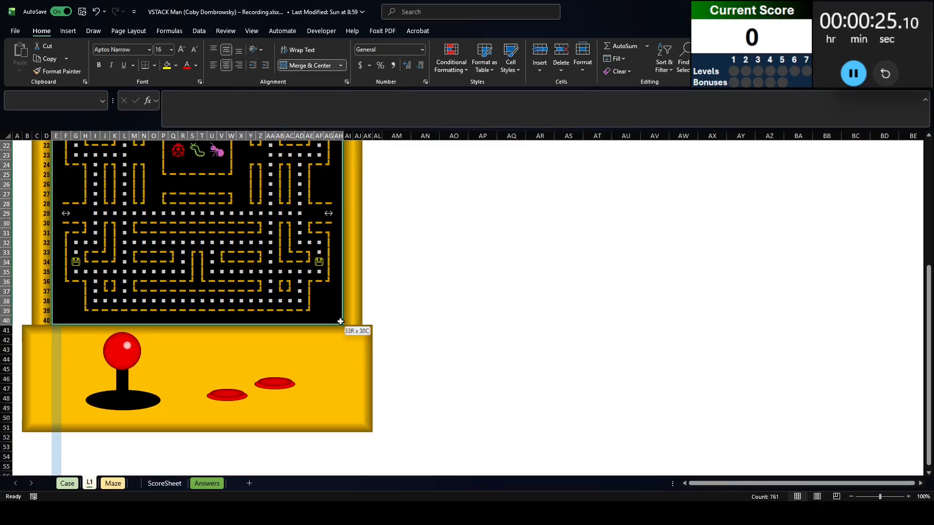
{"action": "left_click", "coordinate": [11, 95]}
{"action": "type", "text": "mp"}
{"action": "key", "text": "Return"}
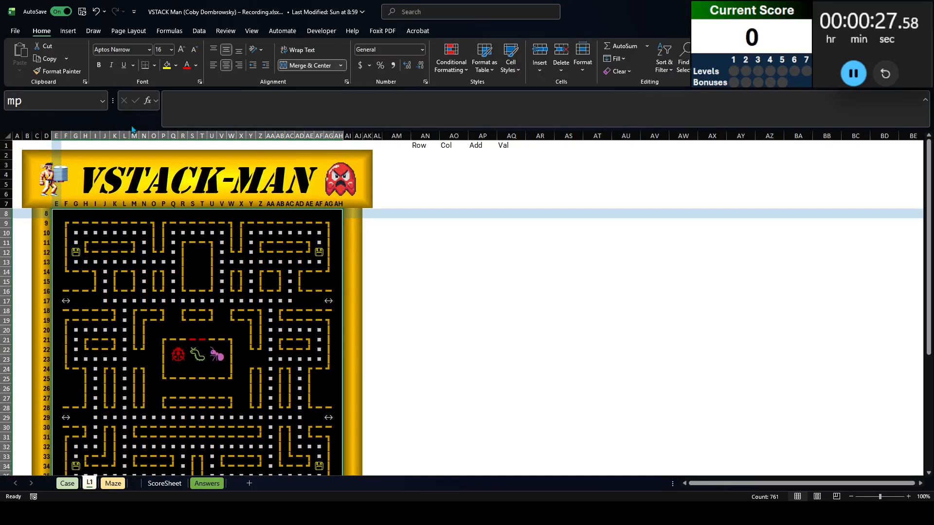
List the row number of every maze cell by entering =TOCOL(MAP(mp,ROW)) in AN2
{"action": "left_click", "coordinate": [416, 154]}
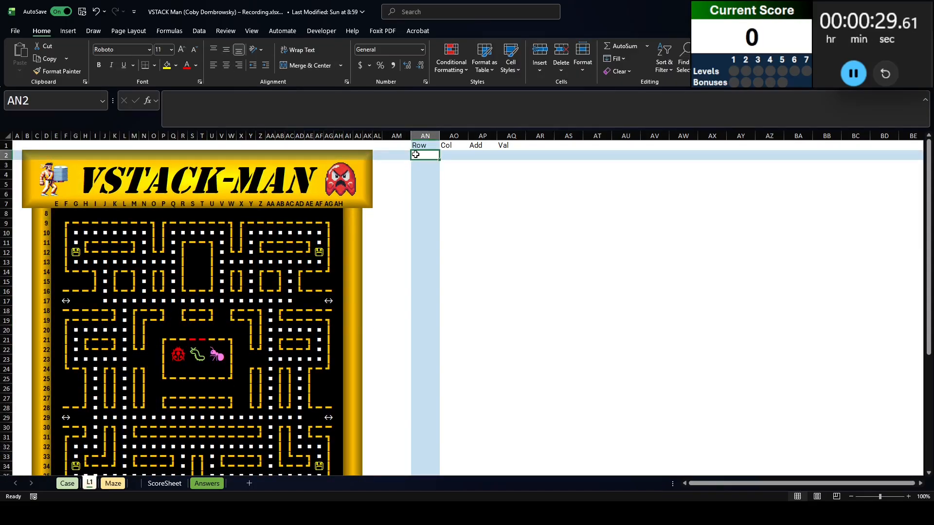
{"action": "type", "text": "=to"}
{"action": "key", "text": "BackSpace"}
{"action": "key", "text": "BackSpace"}
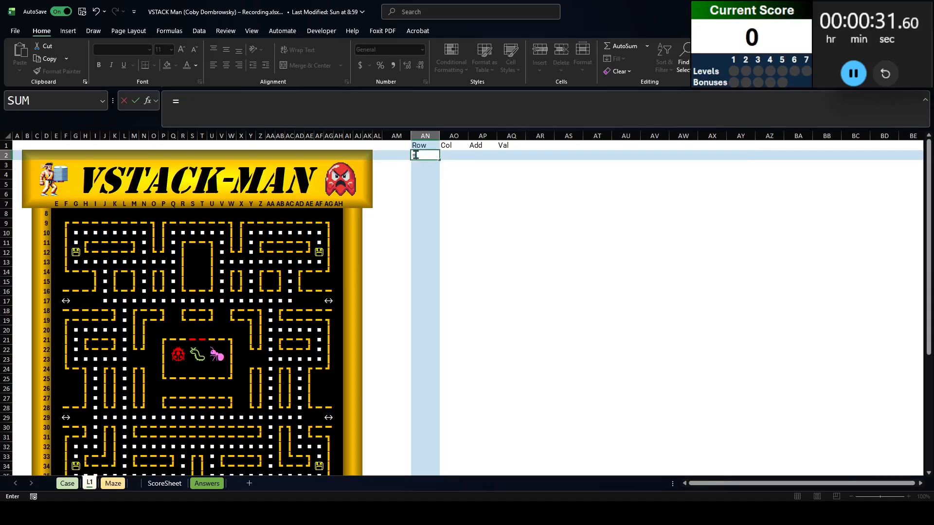
{"action": "type", "text": "tocol(map(mp,row"}
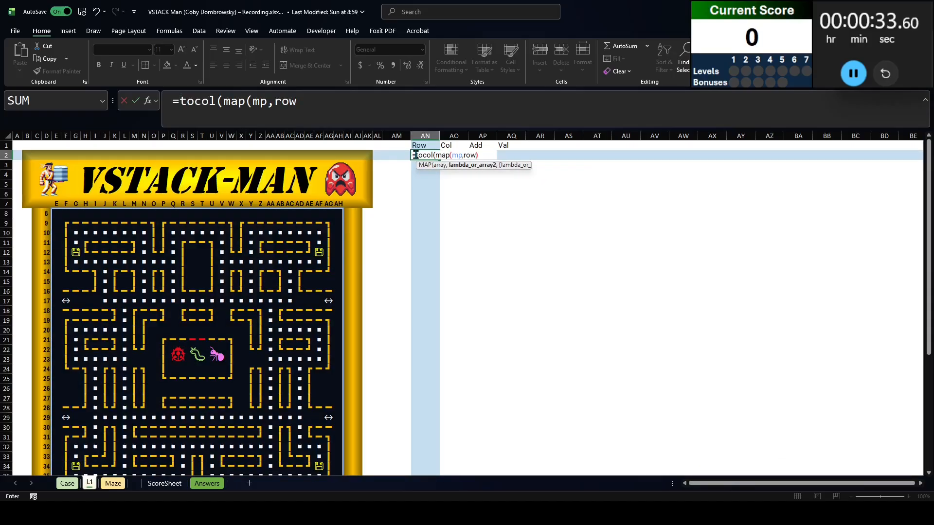
{"action": "key", "text": "Tab"}
List the column number of every maze cell by entering =TOCOL(MAP(mp,COLUMN)) in AO2
{"action": "type", "text": "=tocol(map"}
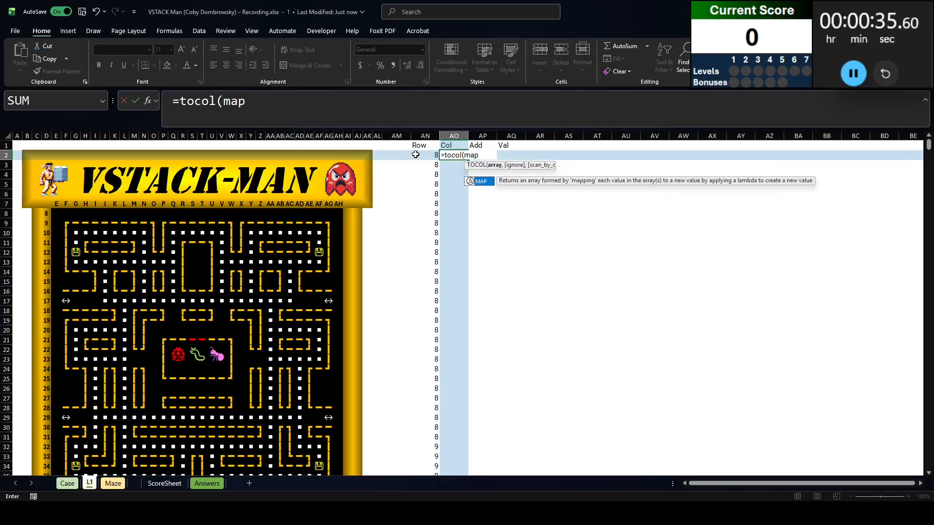
{"action": "type", "text": "(mp,colu"}
{"action": "key", "text": "BackSpace"}
{"action": "key", "text": "BackSpace"}
{"action": "key", "text": "BackSpace"}
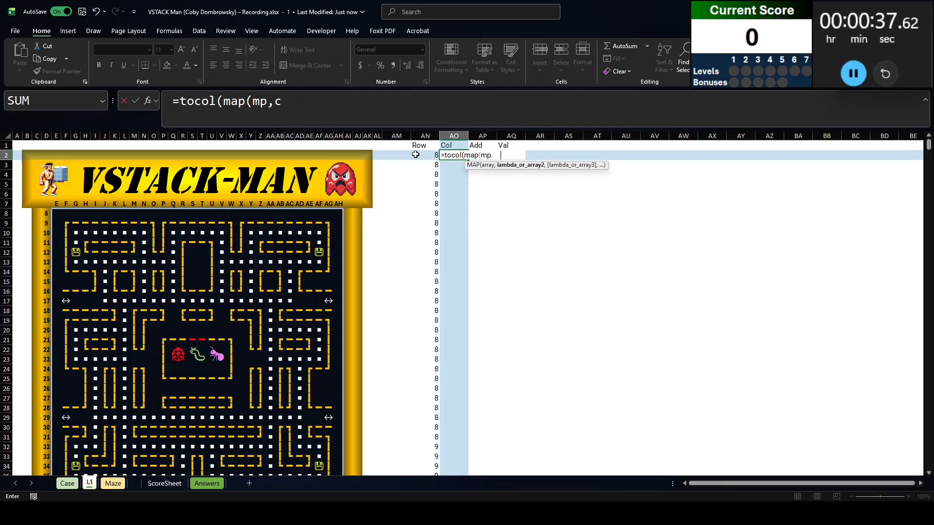
{"action": "type", "text": "olumn"}
{"action": "key", "text": "Tab"}
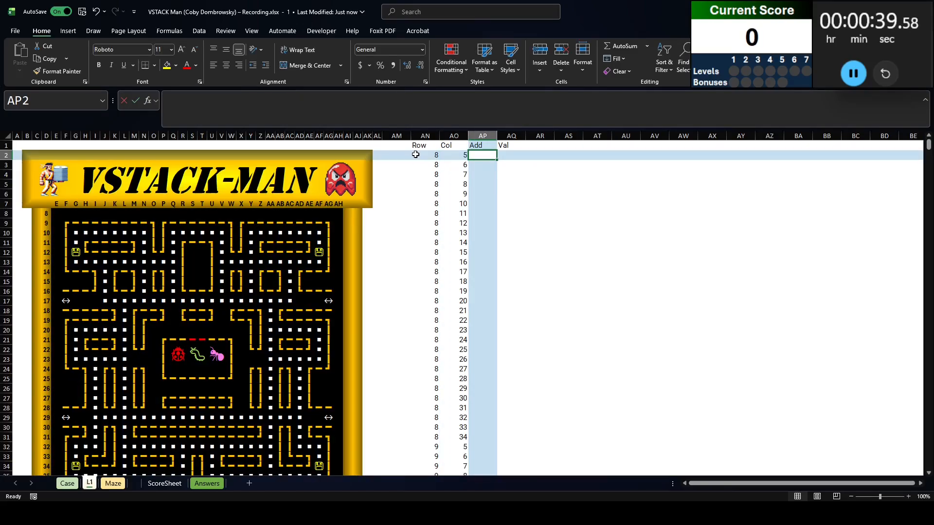
Build the relative cell addresses under Add by entering =ADDRESS(AN2#,AO2#,4) in AP2
{"action": "type", "text": "="}
{"action": "key", "text": "Left"}
{"action": "key", "text": "Left"}
{"action": "type", "text": "#,"}
{"action": "key", "text": "Left"}
{"action": "type", "text": "#,4"}
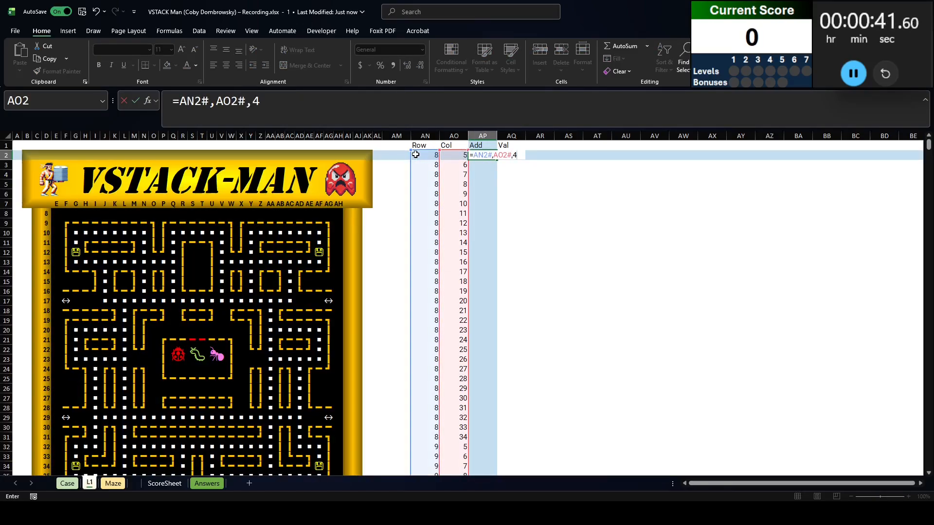
{"action": "left_click", "coordinate": [180, 103]}
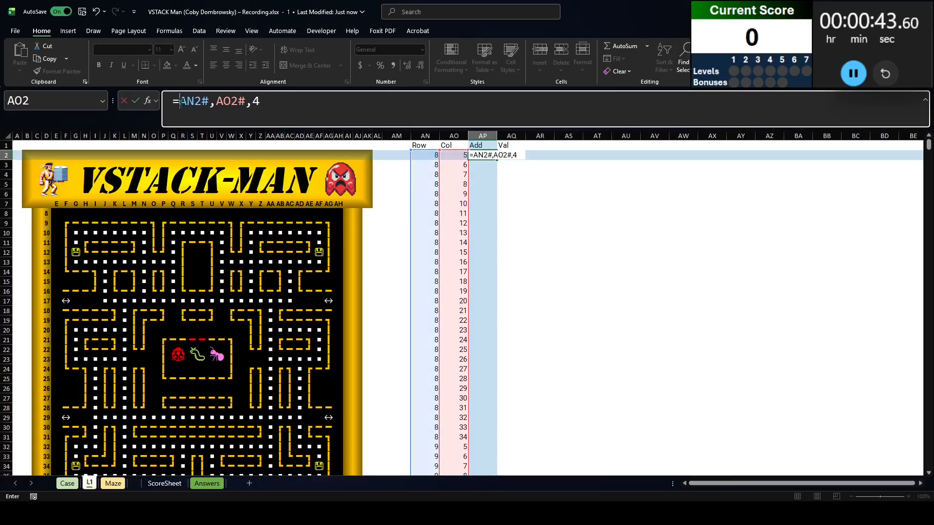
{"action": "type", "text": "address("}
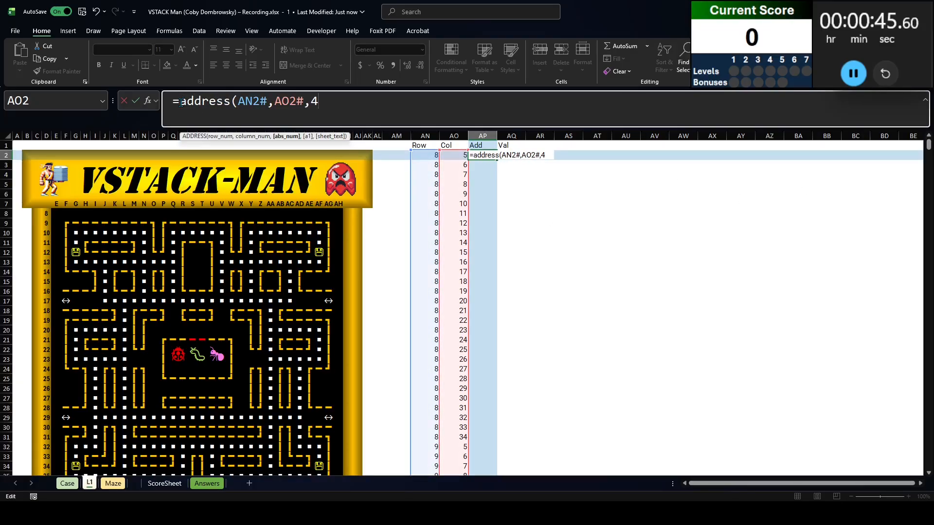
{"action": "key", "text": "End"}
{"action": "type", "text": ")"}
{"action": "key", "text": "Return"}
List the maze contents under Val with =TOCOL(mp) in AQ2 and check the spilled symbols beside their addresses
{"action": "key", "text": "Up"}
{"action": "key", "text": "Right"}
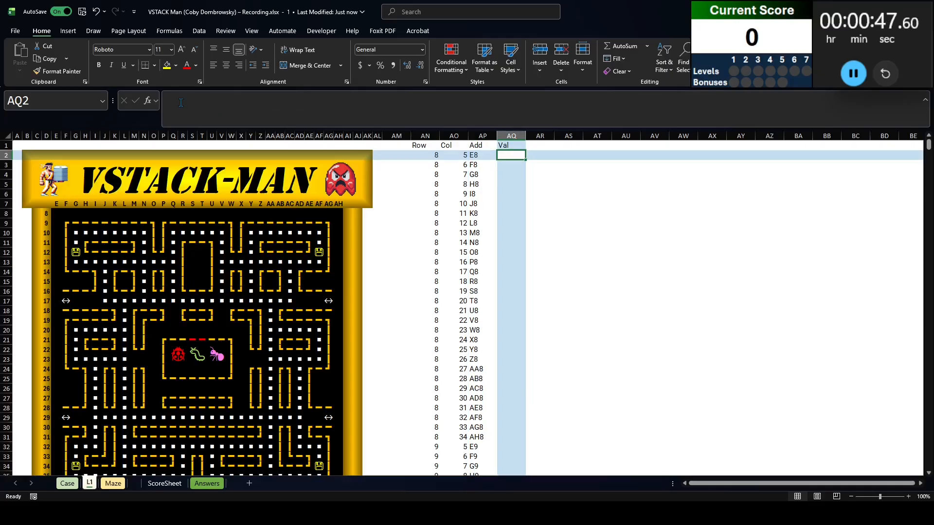
{"action": "type", "text": "=tocol(mp"}
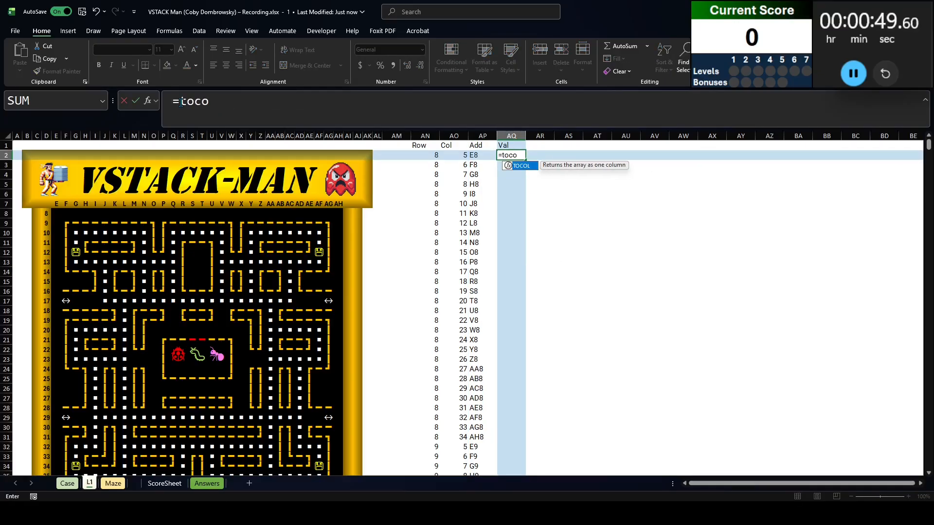
{"action": "key", "text": "Return"}
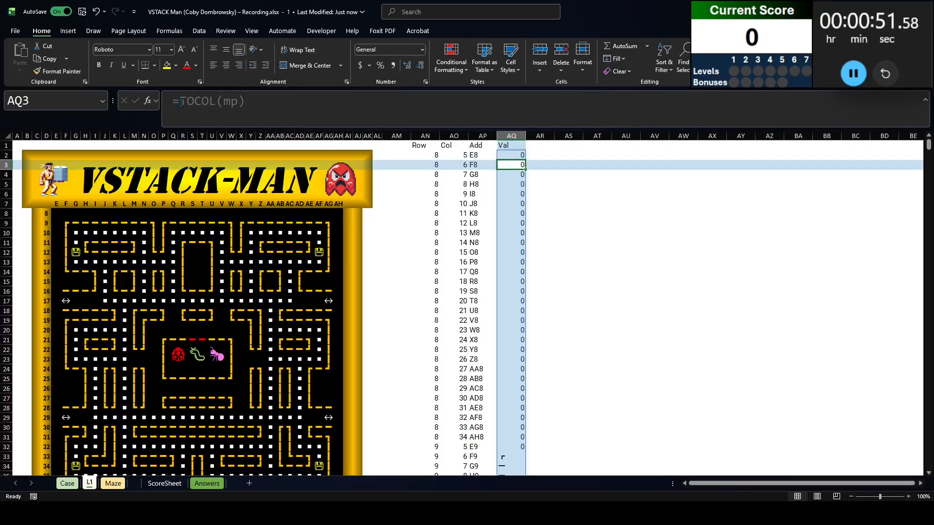
{"action": "scroll", "coordinate": [566, 359], "scroll_direction": "down", "scroll_amount": 8}
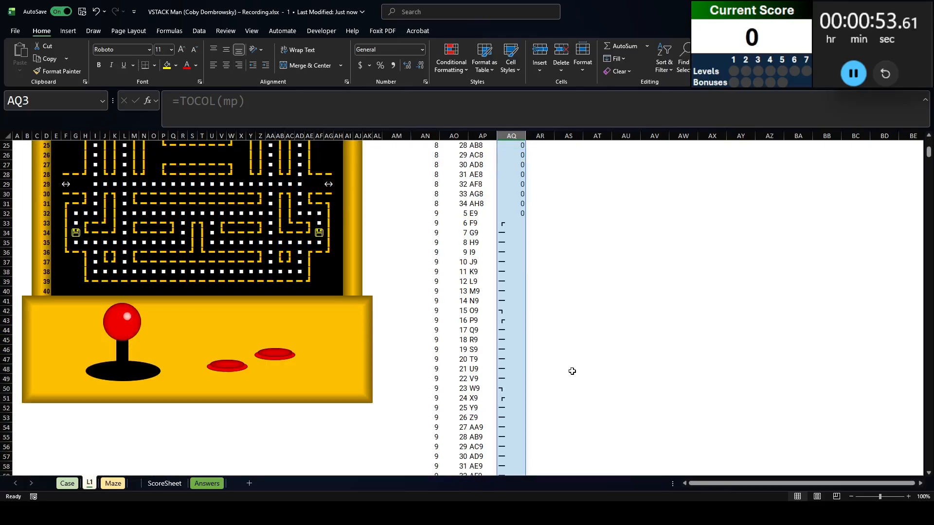
{"action": "left_click", "coordinate": [484, 248]}
{"action": "scroll", "coordinate": [486, 241], "scroll_direction": "up", "scroll_amount": 8}
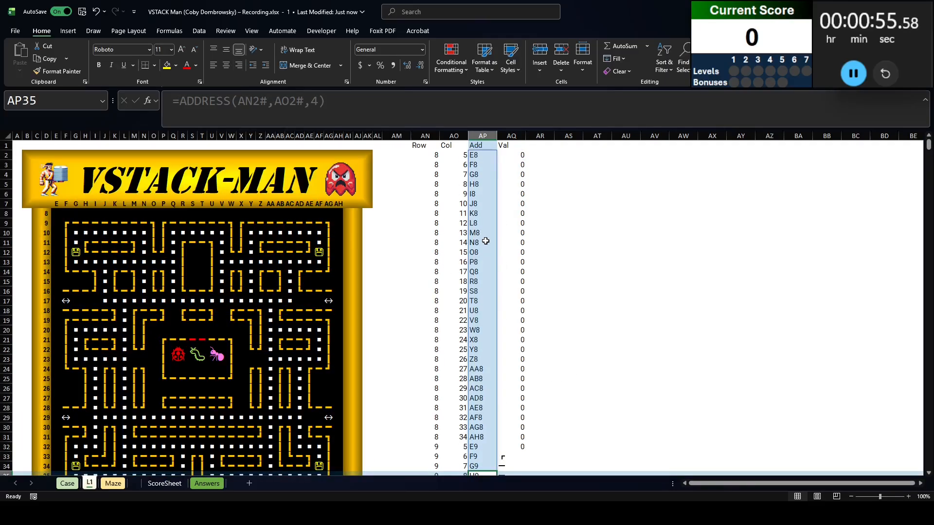
Answer the Level 1 games on the Case sheet by entering =XLOOKUP(G46:G65,'L1'!AP:AP,'L1'!AQ:AQ) in E46
{"action": "key", "text": "ctrl+Page_Up"}
{"action": "left_click", "coordinate": [135, 266]}
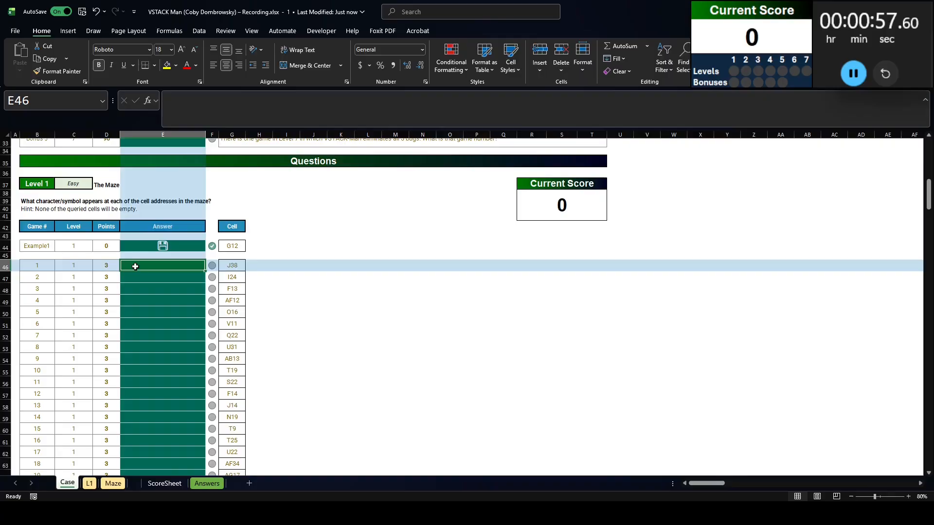
{"action": "type", "text": "=xl"}
{"action": "key", "text": "Tab"}
{"action": "key", "text": "Right"}
{"action": "key", "text": "Right"}
{"action": "key", "text": "ctrl+shift+Down"}
{"action": "type", "text": ","}
{"action": "key", "text": "ctrl+Page_Down"}
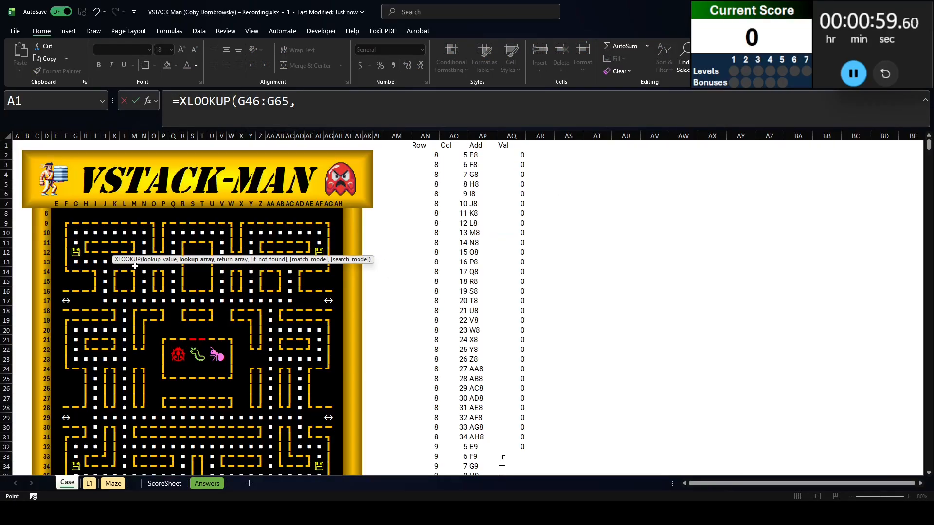
{"action": "left_click", "coordinate": [483, 136]}
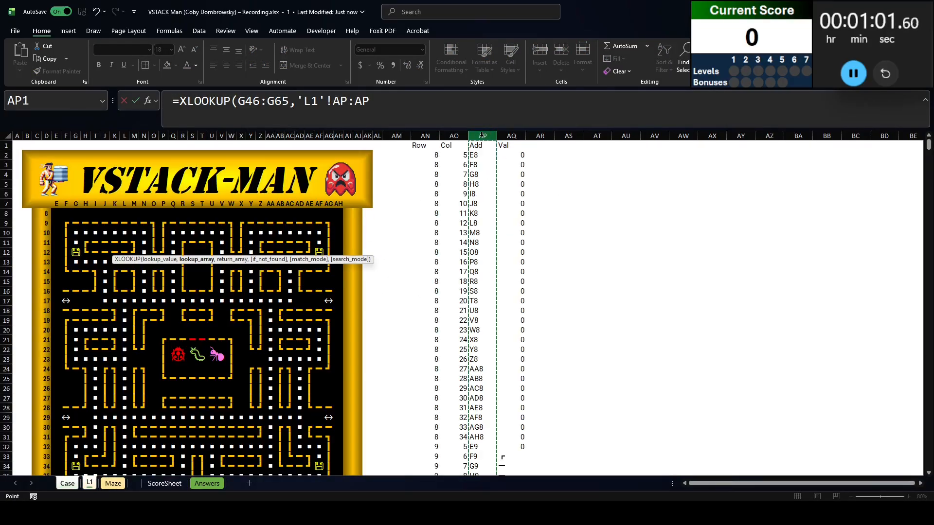
{"action": "type", "text": ","}
{"action": "left_click", "coordinate": [511, 135]}
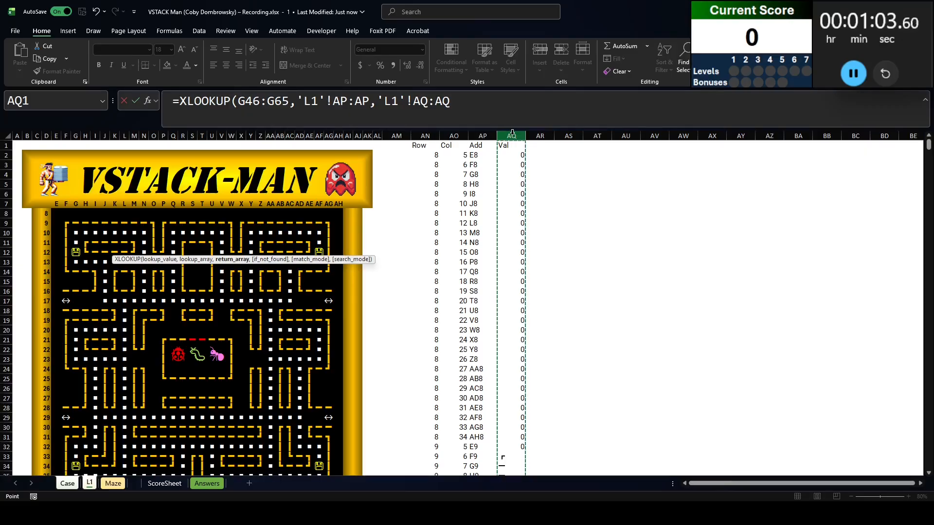
{"action": "type", "text": ")"}
{"action": "key", "text": "Return"}
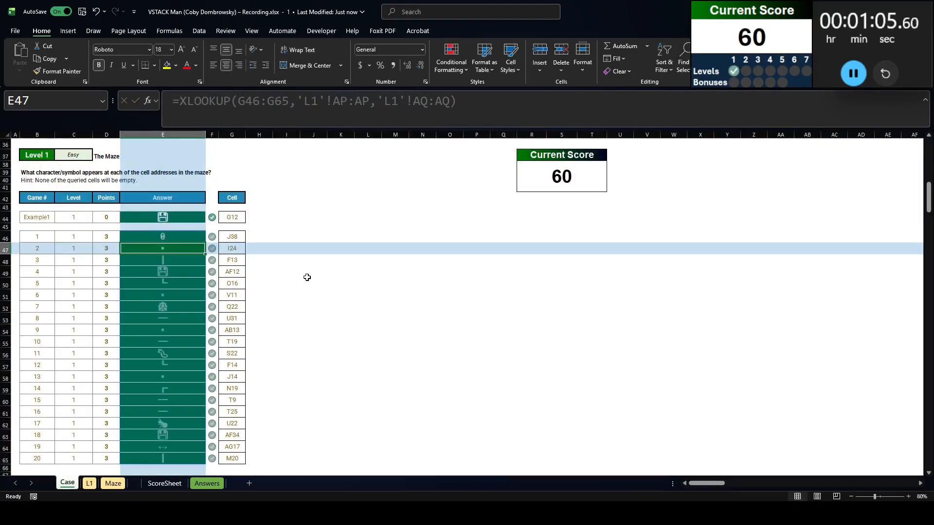
Read the Level 2 question and look up the Example2 moves' symbols by entering =XLOOKUP(G85:P85,'L1'!AP:AP,'L1'!AQ:AQ) in Q85
{"action": "scroll", "coordinate": [258, 276], "scroll_direction": "down", "scroll_amount": 8}
{"action": "scroll", "coordinate": [121, 255], "scroll_direction": "down", "scroll_amount": 2}
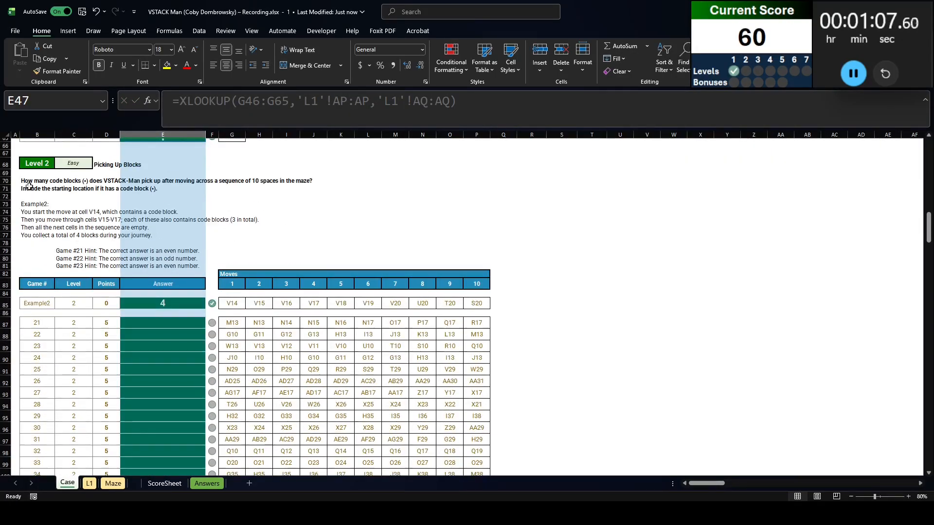
{"action": "left_click", "coordinate": [37, 180]}
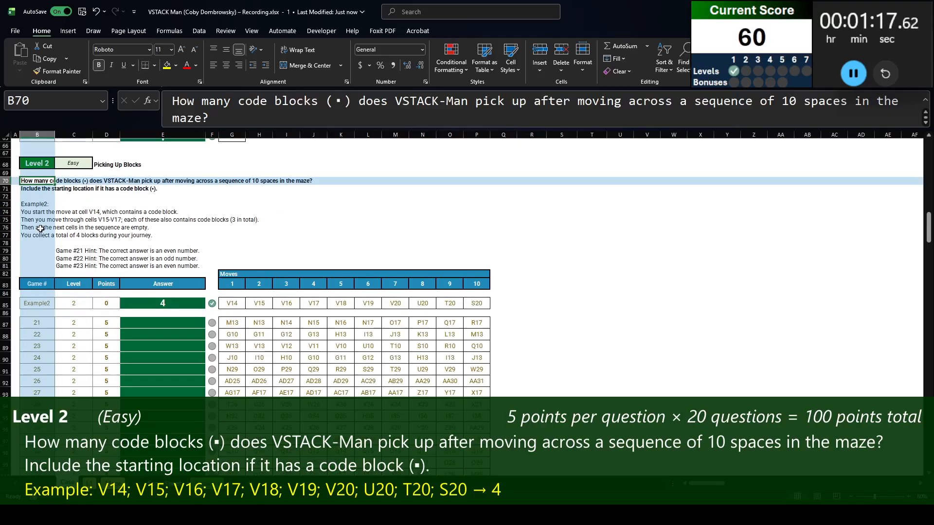
{"action": "left_click_drag", "start_coordinate": [232, 303], "coordinate": [493, 306]}
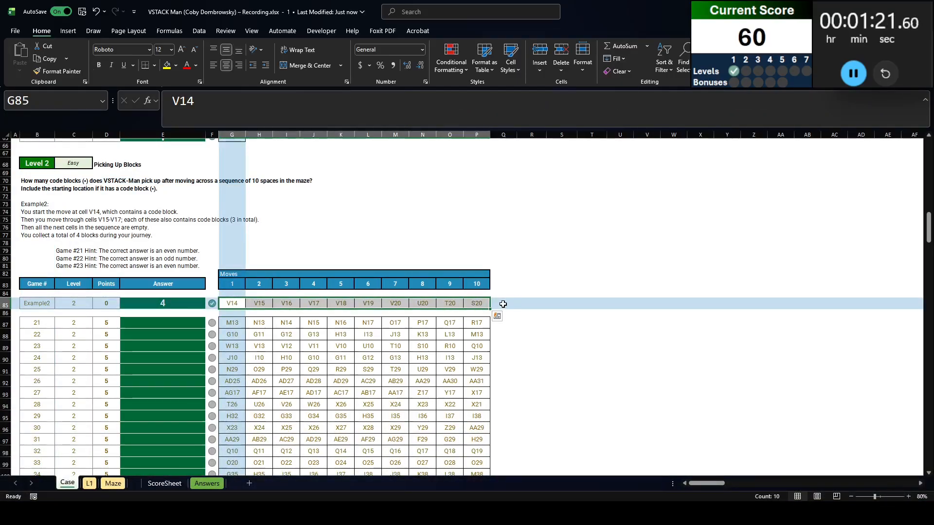
{"action": "left_click", "coordinate": [501, 305]}
{"action": "type", "text": "=xl"}
{"action": "key", "text": "Tab"}
{"action": "key", "text": "Left"}
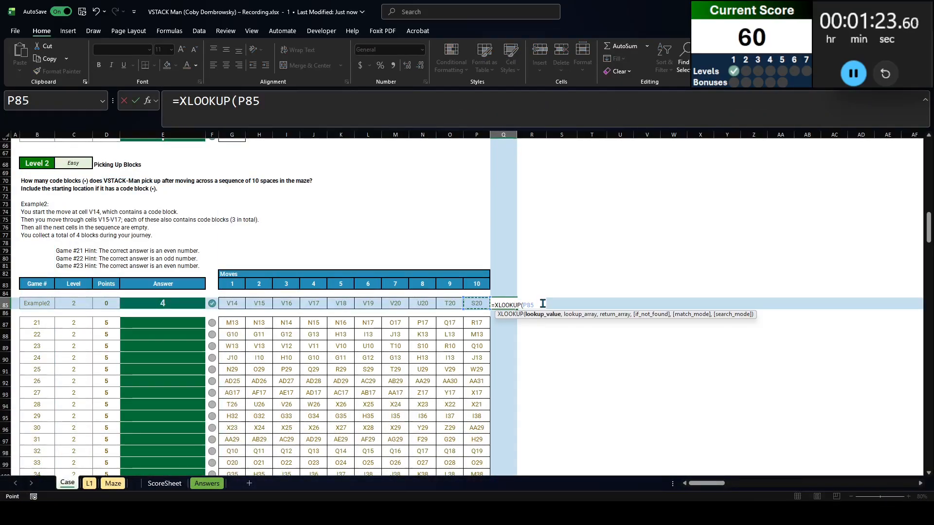
{"action": "key", "text": "shift+Left"}
{"action": "key", "text": "shift+Left"}
{"action": "key", "text": "shift+Left"}
{"action": "key", "text": "shift+Left"}
{"action": "key", "text": "shift+Left"}
{"action": "key", "text": "shift+Left"}
{"action": "key", "text": "shift+Left"}
{"action": "key", "text": "shift+Left"}
{"action": "key", "text": "shift+Left"}
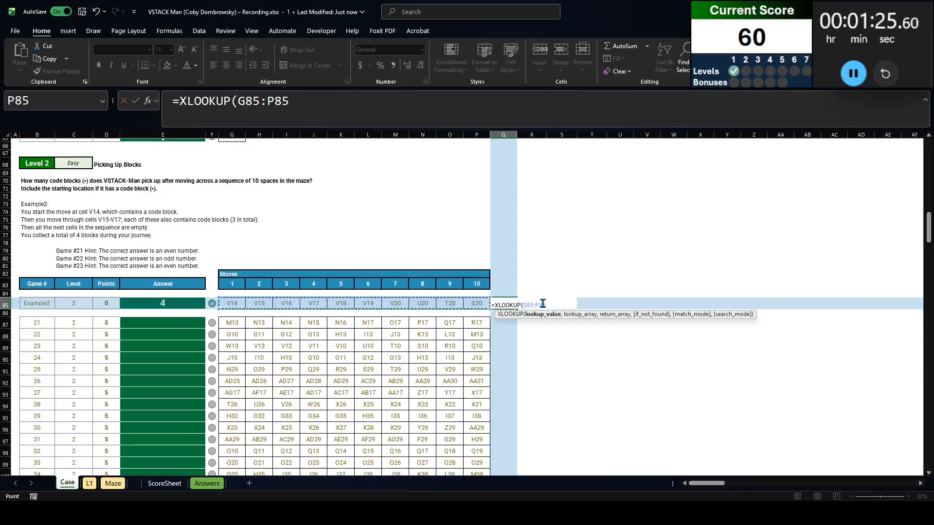
{"action": "type", "text": ","}
{"action": "key", "text": "ctrl+Page_Down"}
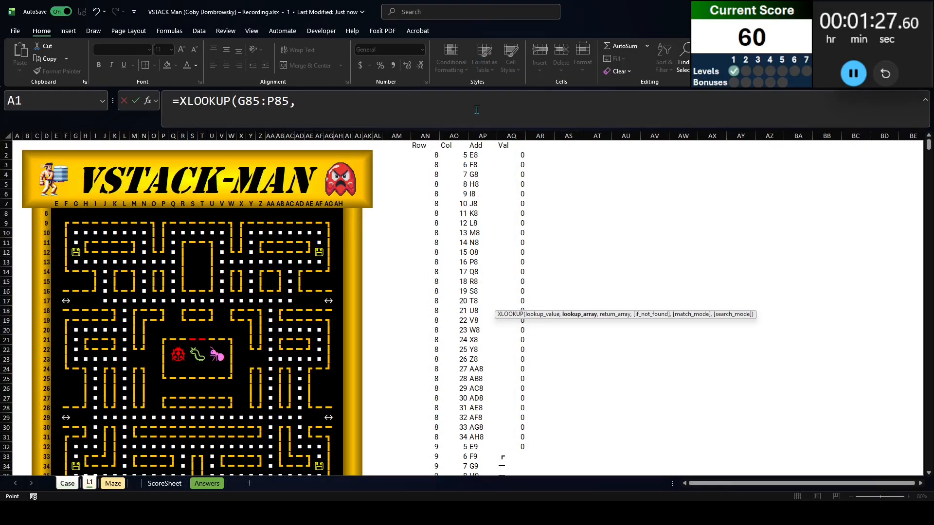
{"action": "left_click", "coordinate": [483, 135]}
{"action": "type", "text": ","}
{"action": "left_click", "coordinate": [509, 136]}
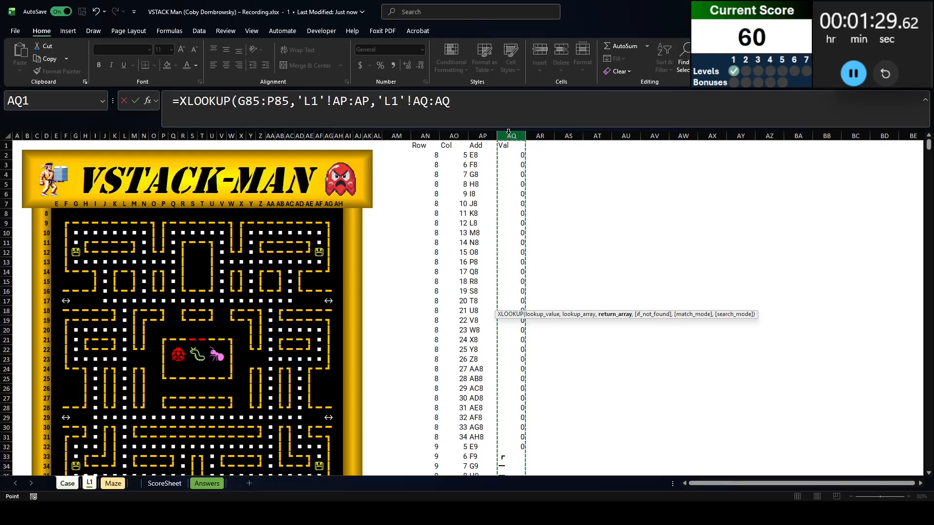
{"action": "key", "text": "Return"}
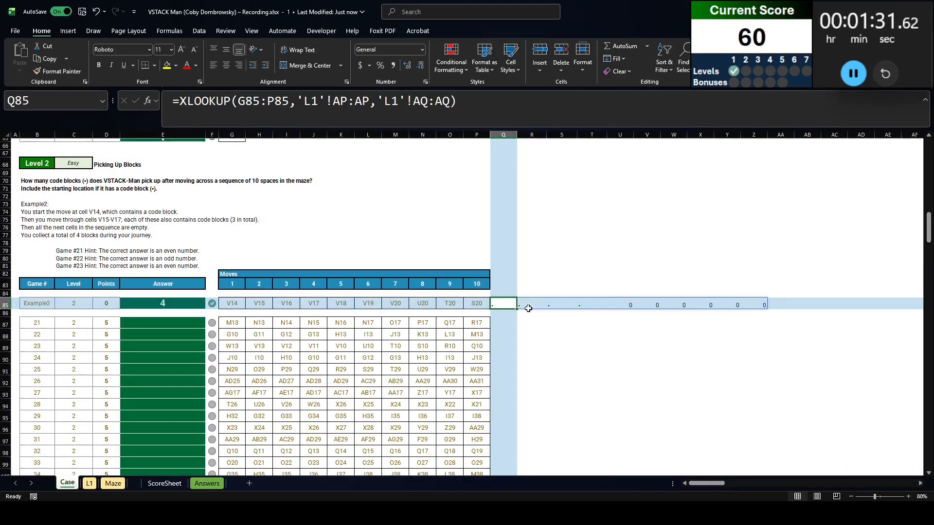
Extend the Q85 lookup with ="▪" so each Example2 move is tested for a code block
{"action": "left_click", "coordinate": [180, 101]}
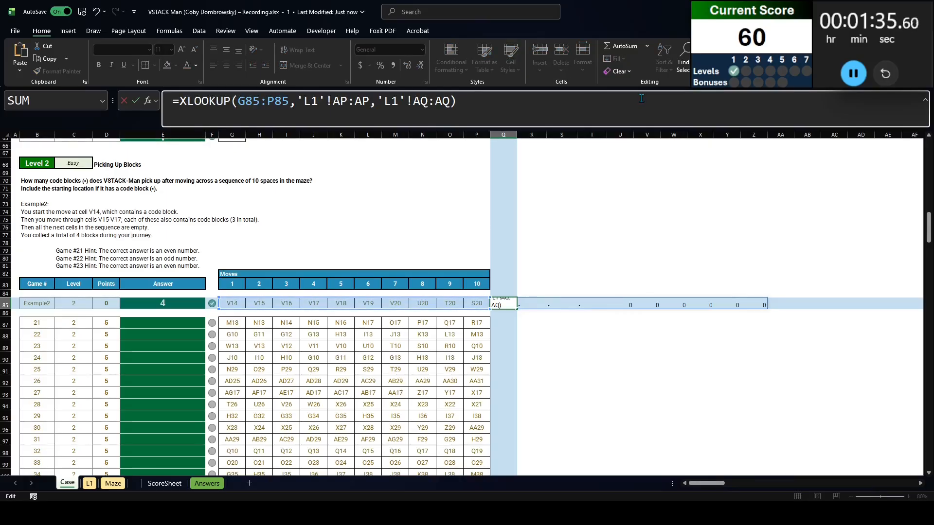
{"action": "type", "text": "="}
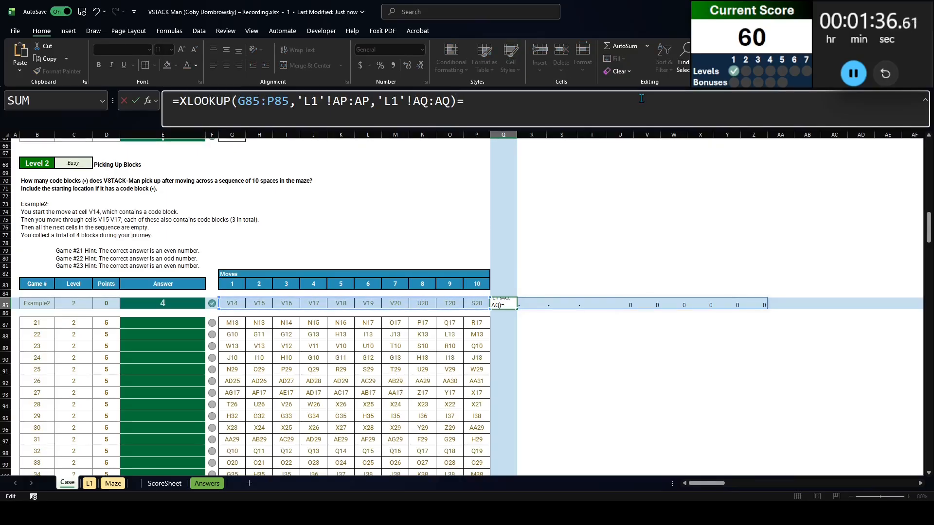
{"action": "left_click", "coordinate": [547, 304]}
{"action": "double_click", "coordinate": [545, 108]}
{"action": "type", "text": "\"•\""}
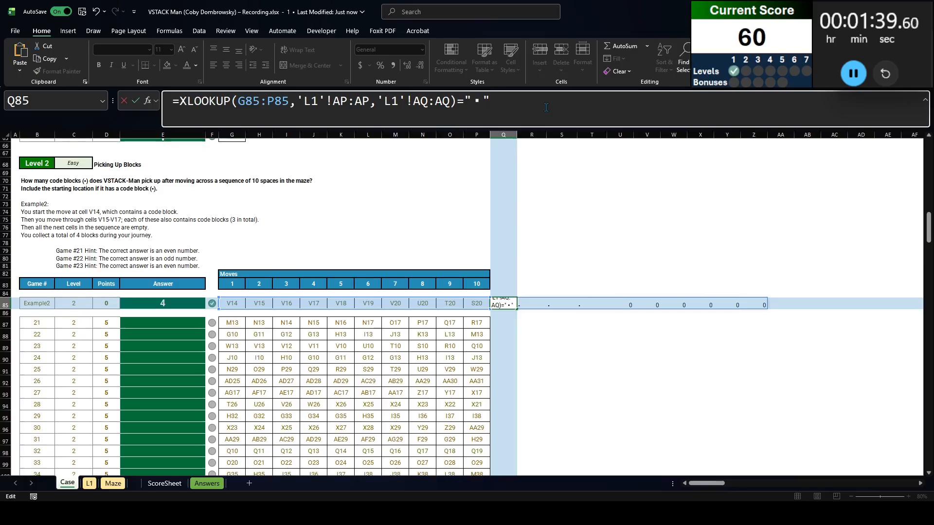
{"action": "type", "text": ")"}
{"action": "key", "text": "Return"}
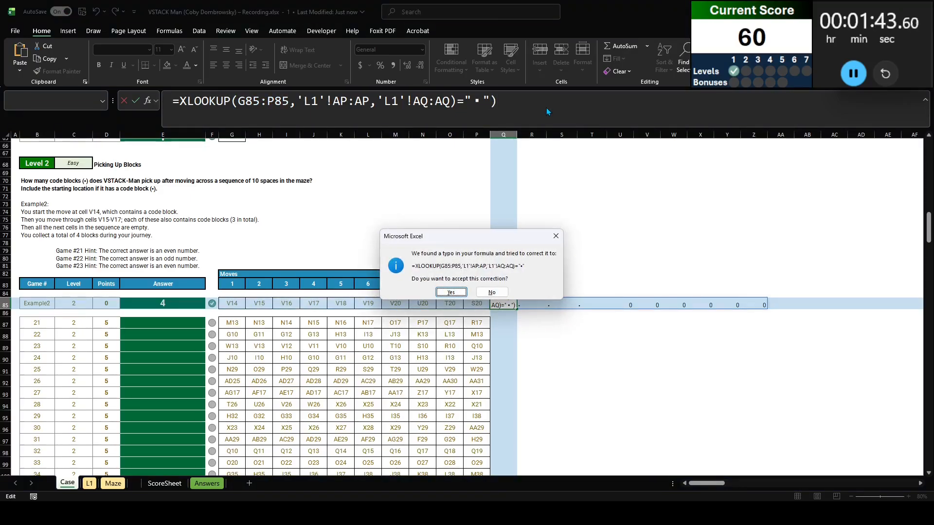
{"action": "key", "text": "Return"}
Count the code blocks in Q85 by wrapping the test as =SUM(--(XLOOKUP(G85:P85,'L1'!AP:AP,'L1'!AQ:AQ)="▪"))
{"action": "left_click", "coordinate": [179, 101]}
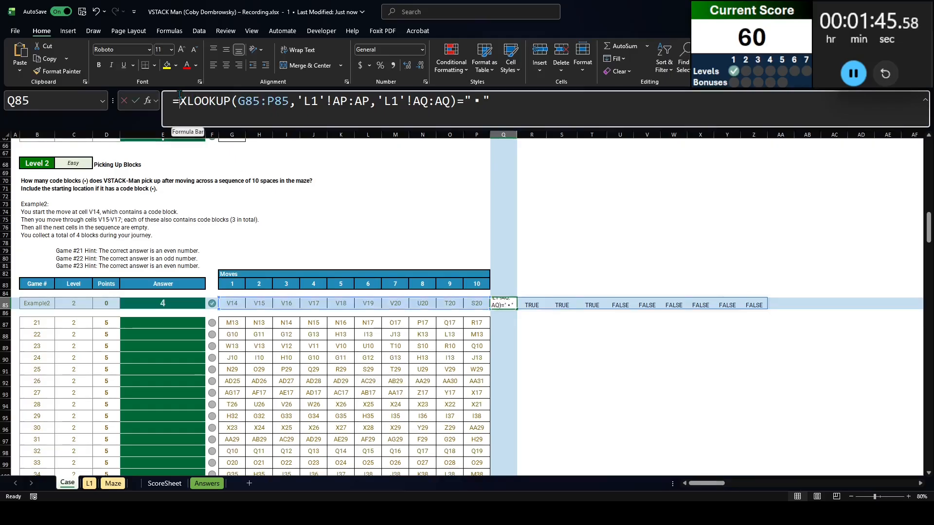
{"action": "type", "text": "sum(--("}
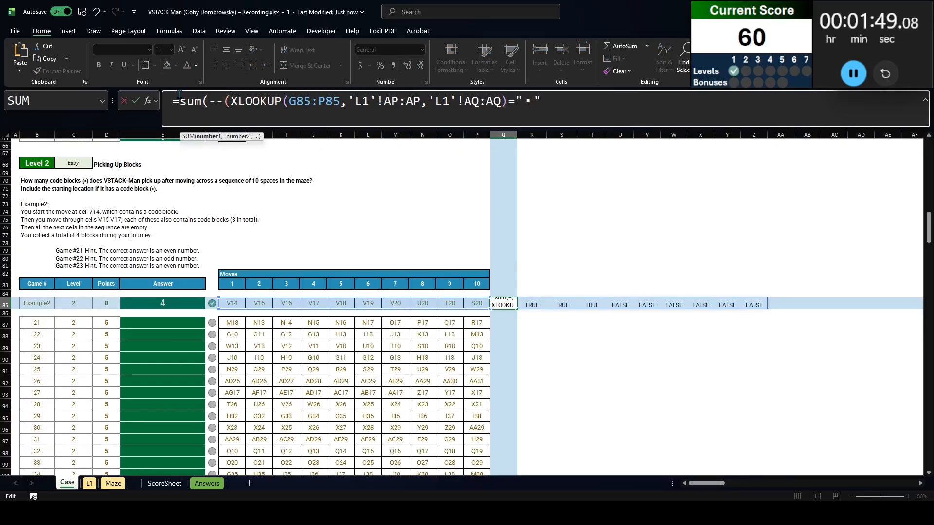
{"action": "key", "text": "End"}
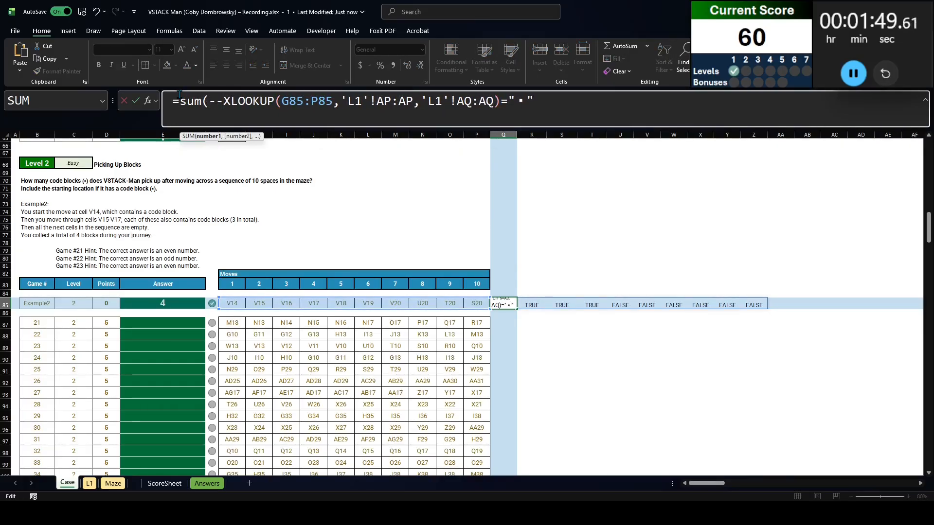
{"action": "type", "text": "))"}
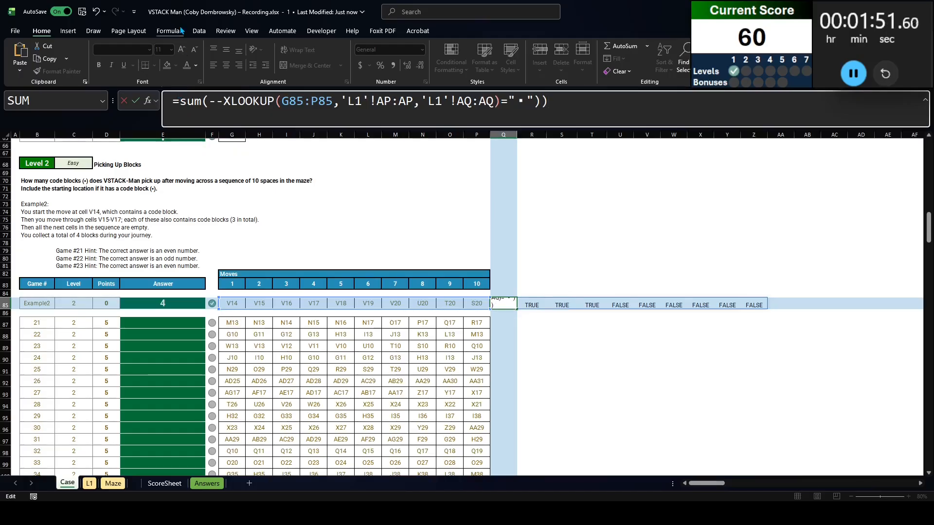
{"action": "left_click", "coordinate": [225, 100]}
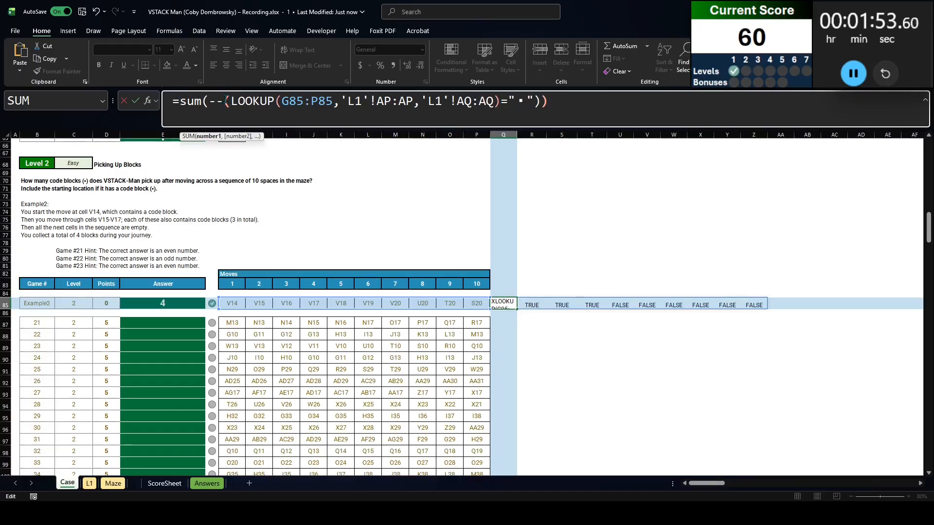
{"action": "type", "text": "("}
{"action": "key", "text": "Return"}
{"action": "key", "text": "Up"}
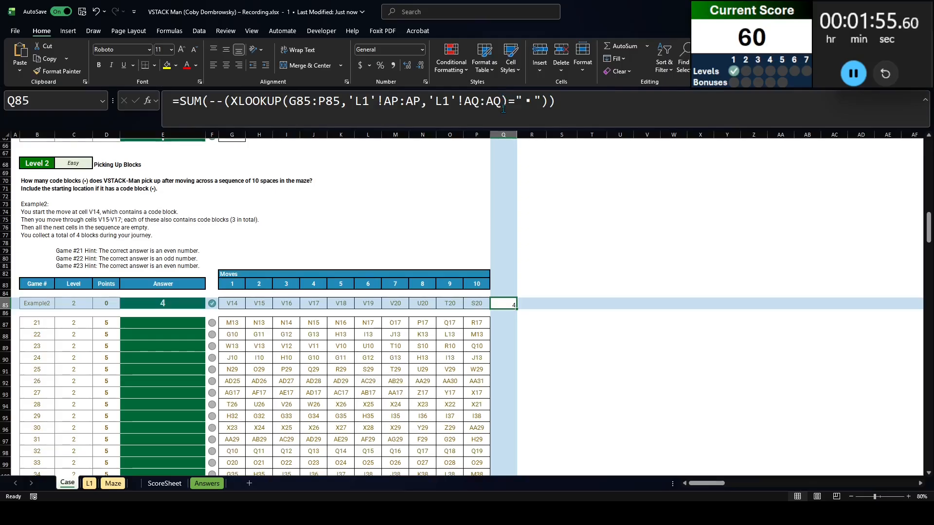
Move the complete SUM formula from Q85 into the Example2 answer cell E85, replacing the given answer
{"action": "left_click", "coordinate": [504, 108]}
{"action": "key", "text": "ctrl+a"}
{"action": "key", "text": "ctrl+x"}
{"action": "key", "text": "shift+Tab"}
{"action": "key", "text": "shift+Tab"}
{"action": "key", "text": "shift+Tab"}
{"action": "key", "text": "shift+Tab"}
{"action": "left_click", "coordinate": [152, 305]}
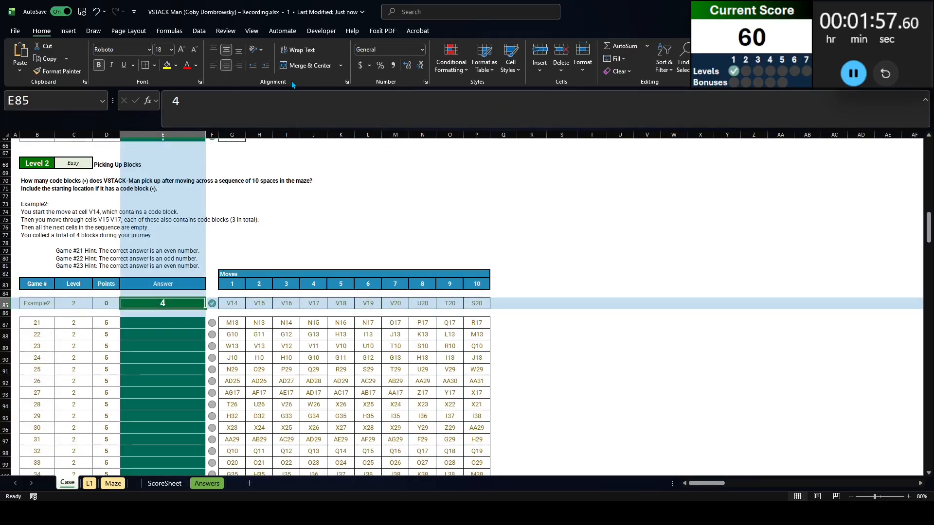
{"action": "left_click", "coordinate": [290, 106]}
{"action": "key", "text": "ctrl+a"}
{"action": "key", "text": "ctrl+v"}
{"action": "key", "text": "ctrl+Return"}
Copy the Example2 answer formula from E85 into all Level 2 answer cells, E87:E106
{"action": "key", "text": "ctrl+c"}
{"action": "key", "text": "Left"}
{"action": "key", "text": "Down"}
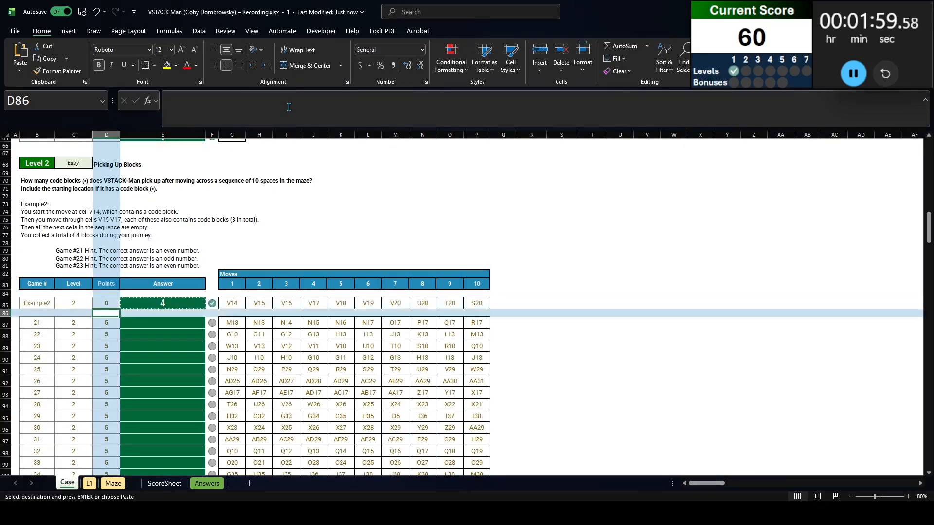
{"action": "key", "text": "Right"}
{"action": "key", "text": "Down"}
{"action": "key", "text": "ctrl+Down"}
{"action": "key", "text": "ctrl+shift+Up"}
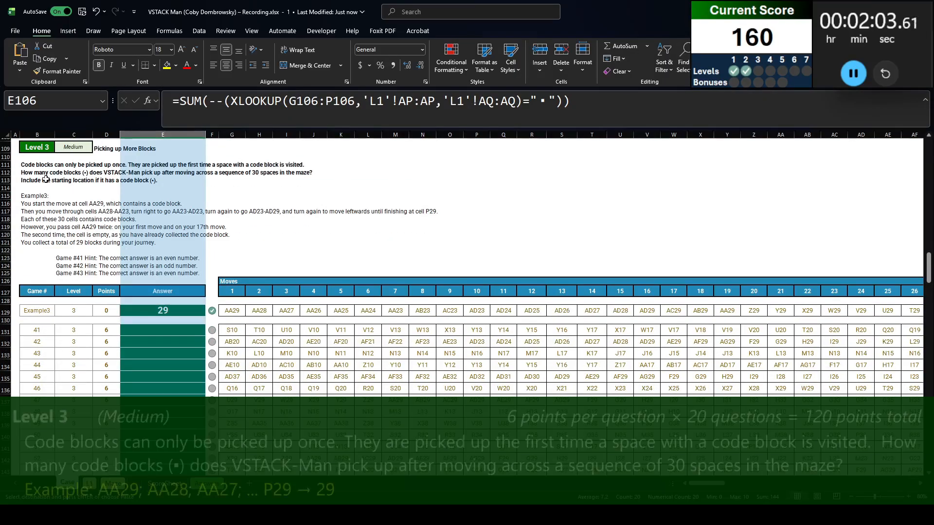
Read the Level 3 rules in B111:B113 and add a new worksheet named L3 directly after the Case sheet
{"action": "left_click", "coordinate": [49, 164]}
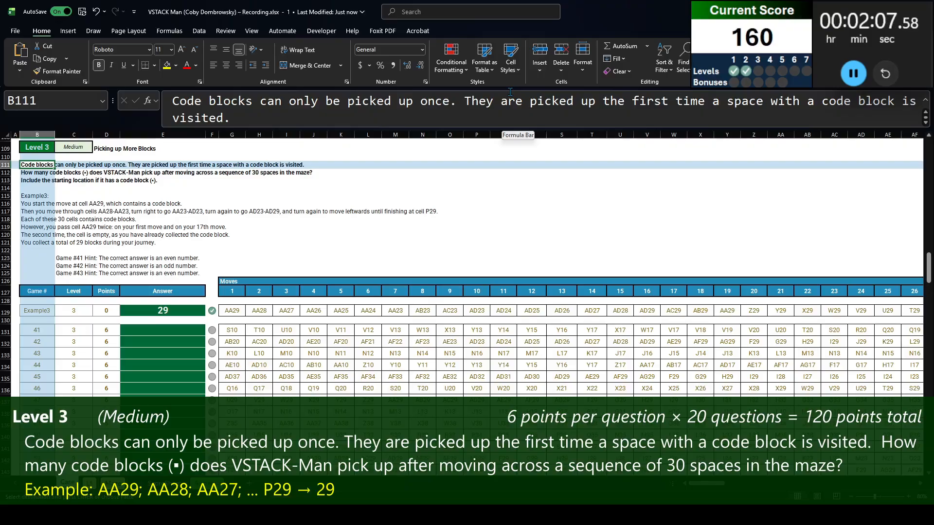
{"action": "key", "text": "Down"}
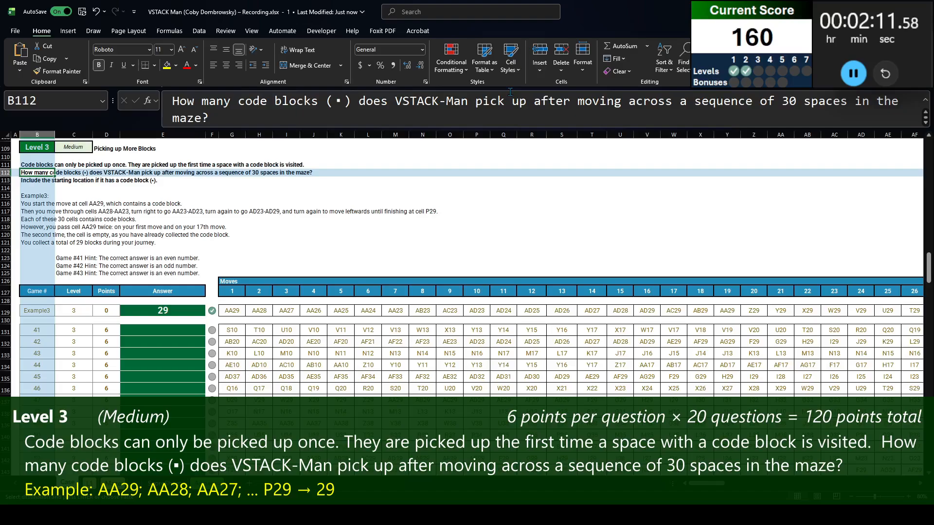
{"action": "key", "text": "Down"}
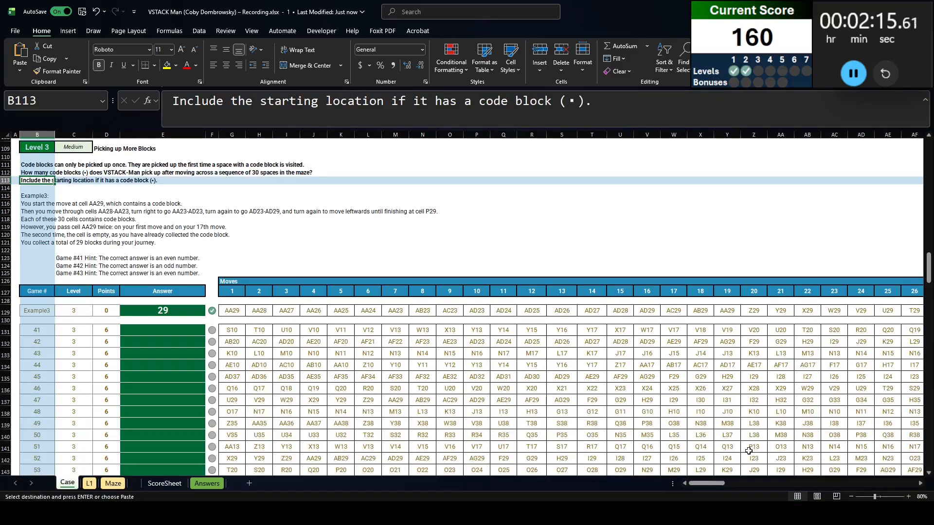
{"action": "mouse_move", "coordinate": [709, 484]}
{"action": "left_mouse_down"}
{"action": "mouse_move", "coordinate": [778, 484]}
{"action": "mouse_move", "coordinate": [704, 484]}
{"action": "left_mouse_up"}
{"action": "left_click", "coordinate": [249, 483]}
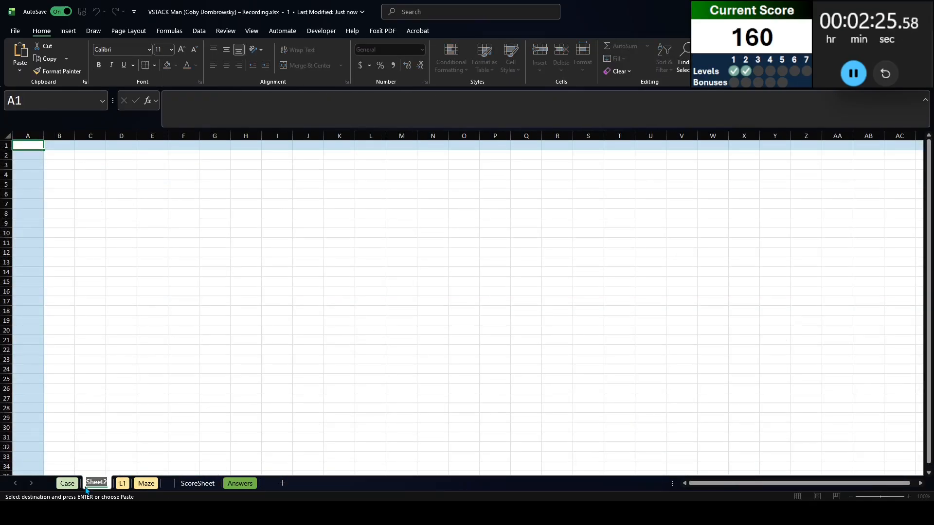
{"action": "type", "text": "L3"}
{"action": "key", "text": "Return"}
Copy the Level 3 instructions, headers and Example3 row from the Case sheet into the L3 sheet starting at B1
{"action": "key", "text": "ctrl+Page_Up"}
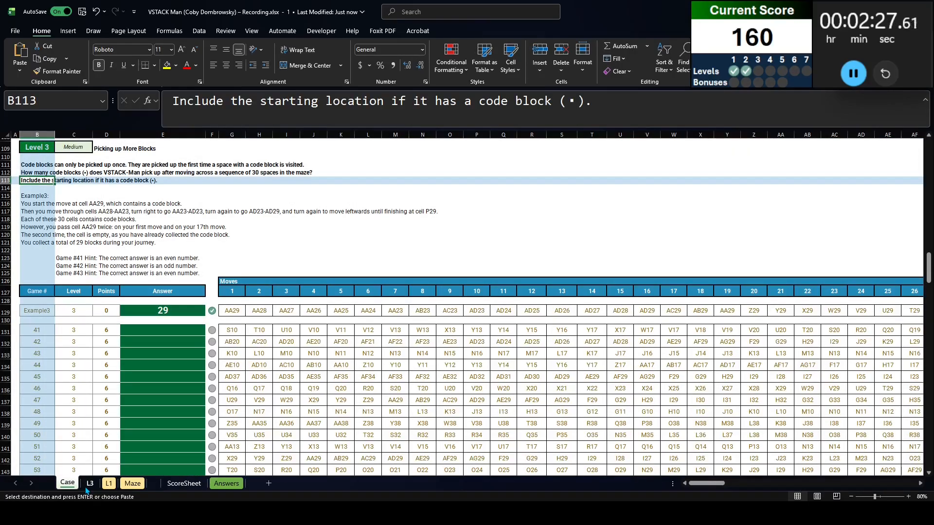
{"action": "left_click", "coordinate": [40, 307]}
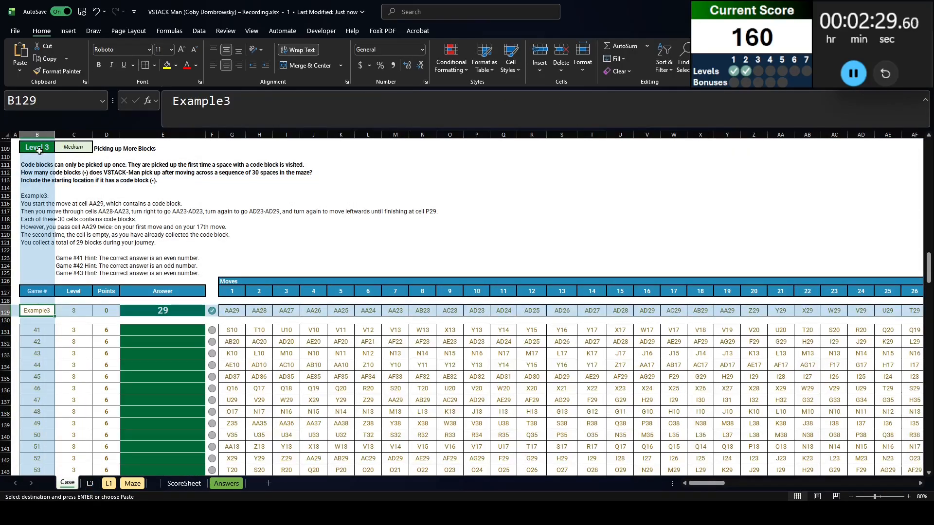
{"action": "left_click", "coordinate": [39, 150], "text": "shift"}
{"action": "key", "text": "ctrl+shift+Right"}
{"action": "key", "text": "ctrl+c"}
{"action": "key", "text": "ctrl+Page_Down"}
{"action": "key", "text": "ctrl+v"}
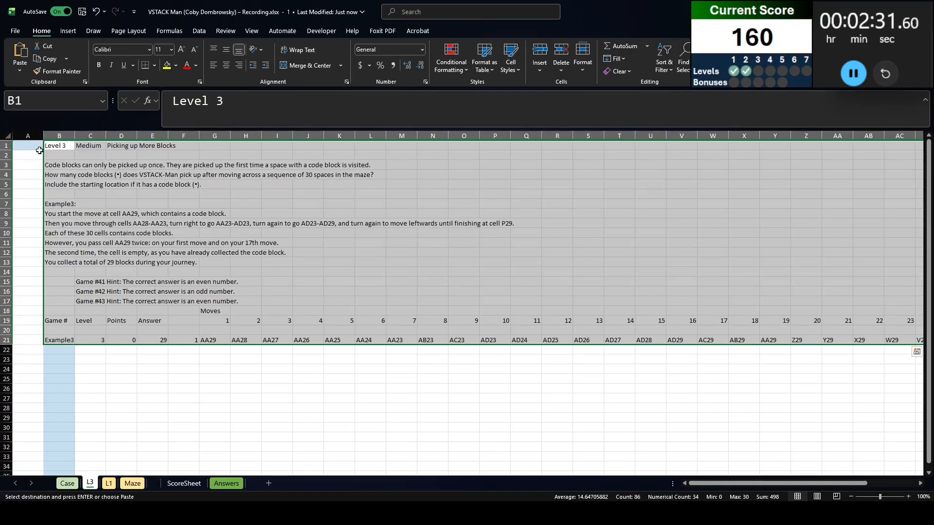
Replace the first Example3 move in G21 with =XLOOKUP(B21,Case!B:B,Case!G:AJ) to look up the game's moves from the Case sheet
{"action": "left_click", "coordinate": [208, 357]}
{"action": "type", "text": "=xl"}
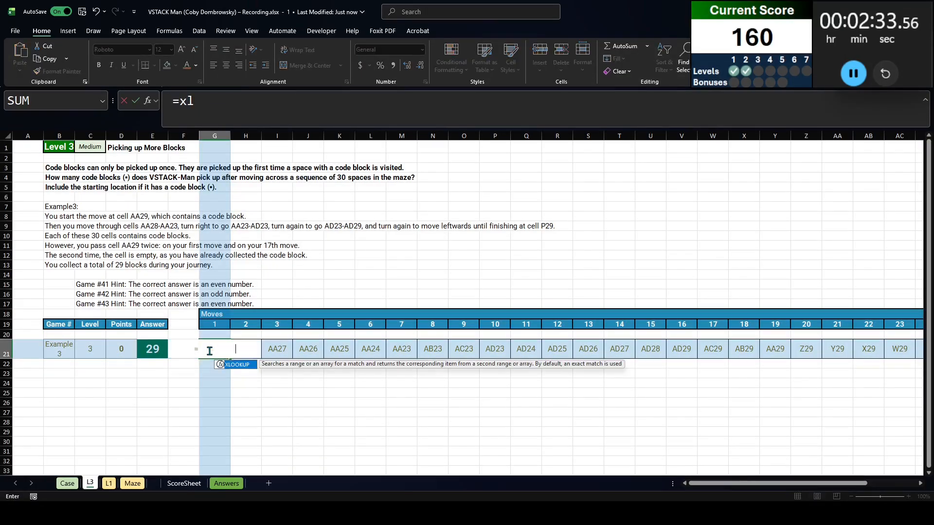
{"action": "key", "text": "Tab"}
{"action": "type", "text": "B21,case!B"}
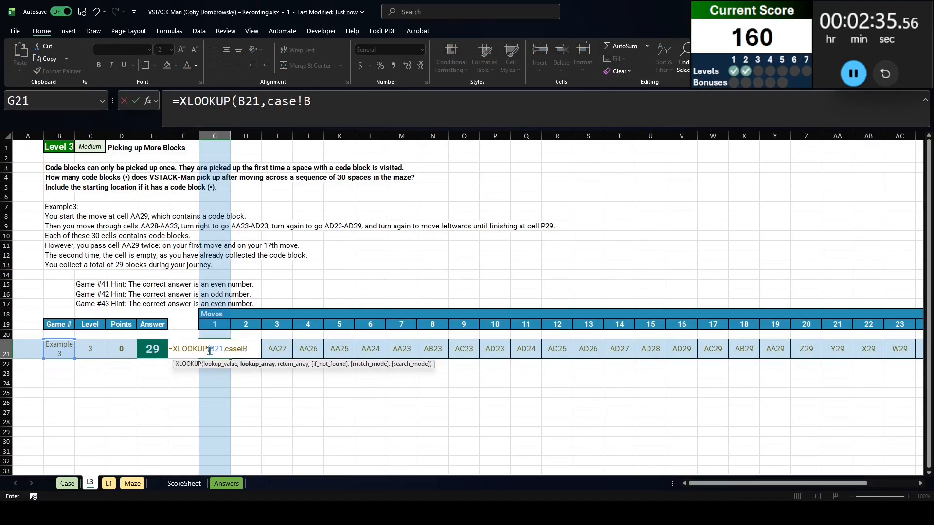
{"action": "type", "text": ":B,case!FG:"}
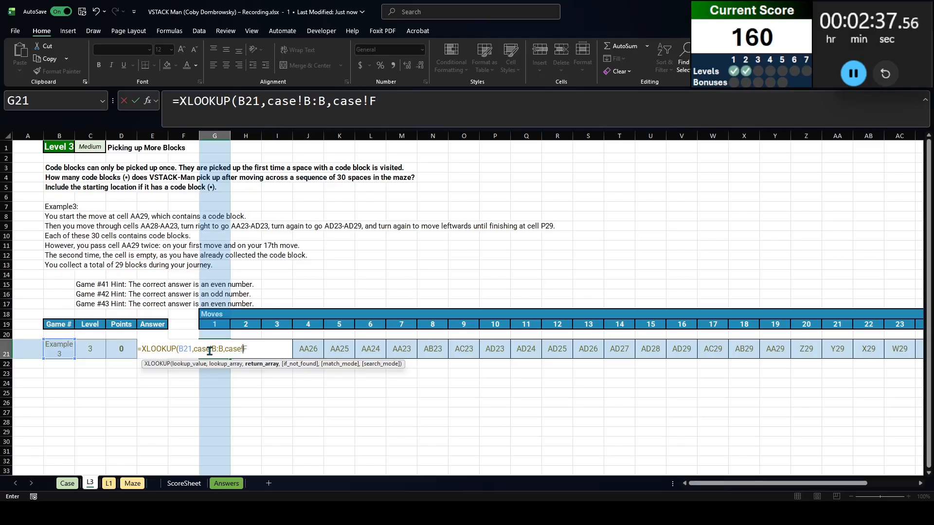
{"action": "key", "text": "ctrl+Right"}
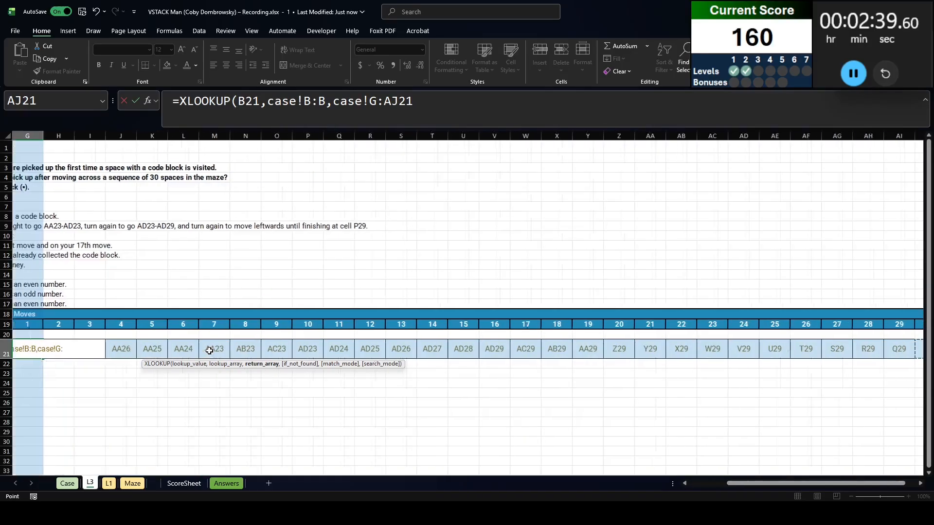
{"action": "left_click_drag", "start_coordinate": [400, 100], "coordinate": [506, 108]}
{"action": "key", "text": "BackSpace"}
{"action": "key", "text": "Return"}
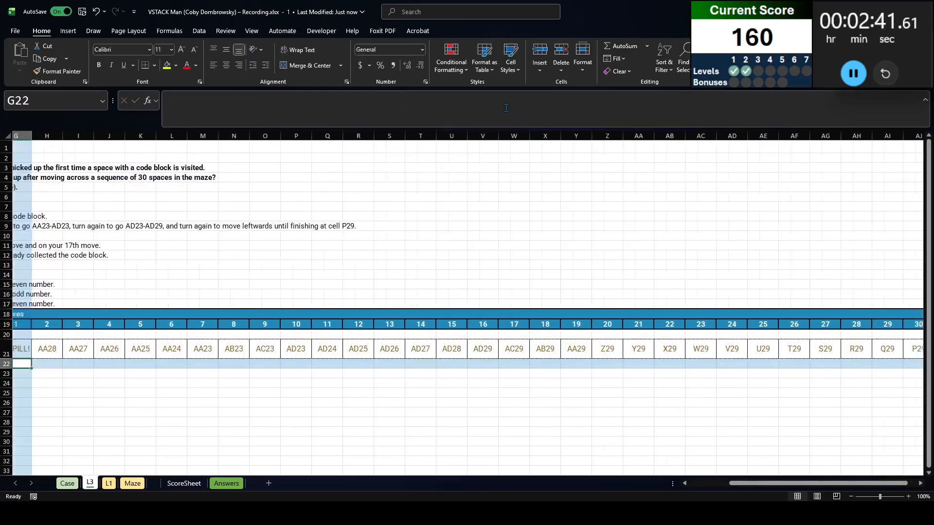
Clear the pasted Example3 moves from H21 through AJ21 so the G21 lookup can spill across the row
{"action": "key", "text": "Up"}
{"action": "key", "text": "ctrl+shift+Right"}
{"action": "key", "text": "Left"}
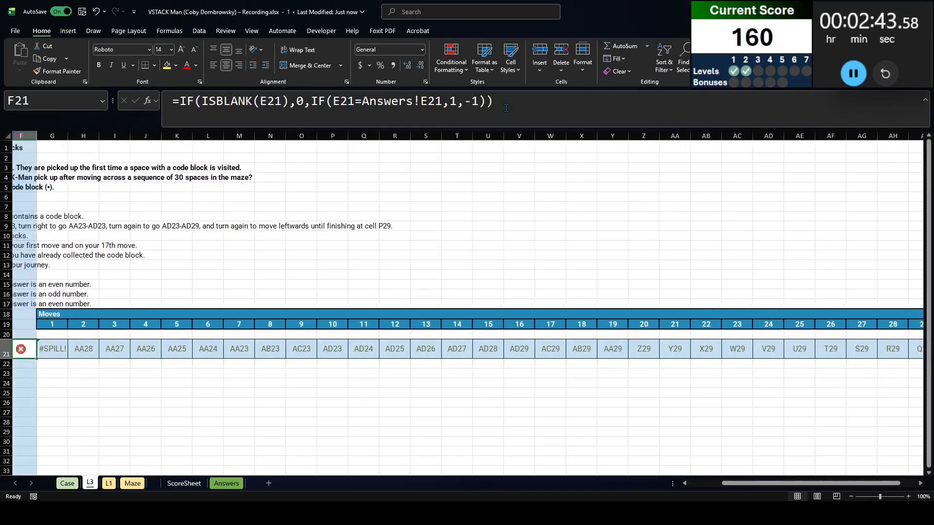
{"action": "key", "text": "Right"}
{"action": "key", "text": "Right"}
{"action": "key", "text": "ctrl+shift+Right"}
{"action": "key", "text": "Delete"}
Add a Seq header in B23 and number the moves below it with =SEQUENCE(30) in B24
{"action": "key", "text": "Left"}
{"action": "key", "text": "Left"}
{"action": "key", "text": "Down"}
{"action": "key", "text": "Down"}
{"action": "key", "text": "Left"}
{"action": "key", "text": "Left"}
{"action": "key", "text": "Left"}
{"action": "key", "text": "Left"}
{"action": "key", "text": "Left"}
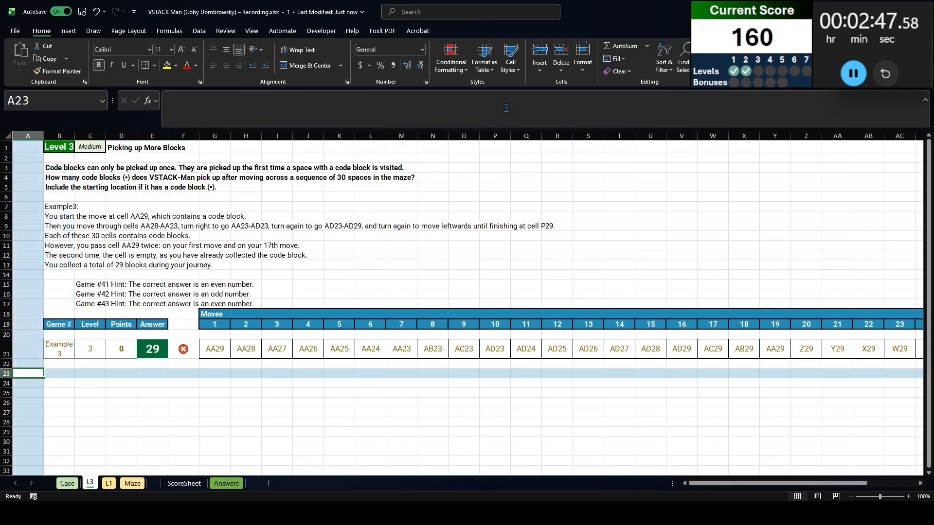
{"action": "key", "text": "Right"}
{"action": "type", "text": "Seq"}
{"action": "key", "text": "Return"}
{"action": "type", "text": "=seq"}
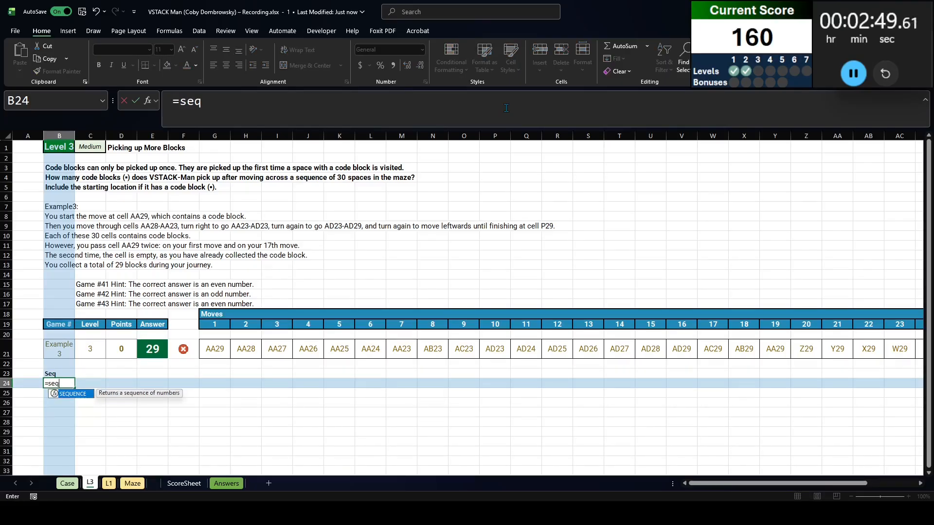
{"action": "key", "text": "Tab"}
{"action": "type", "text": "30"}
{"action": "key", "text": "Tab"}
Add a Move header in C23 and list the moves vertically with =TOCOL(G21#) in C24
{"action": "key", "text": "Up"}
{"action": "type", "text": "Move"}
{"action": "key", "text": "Return"}
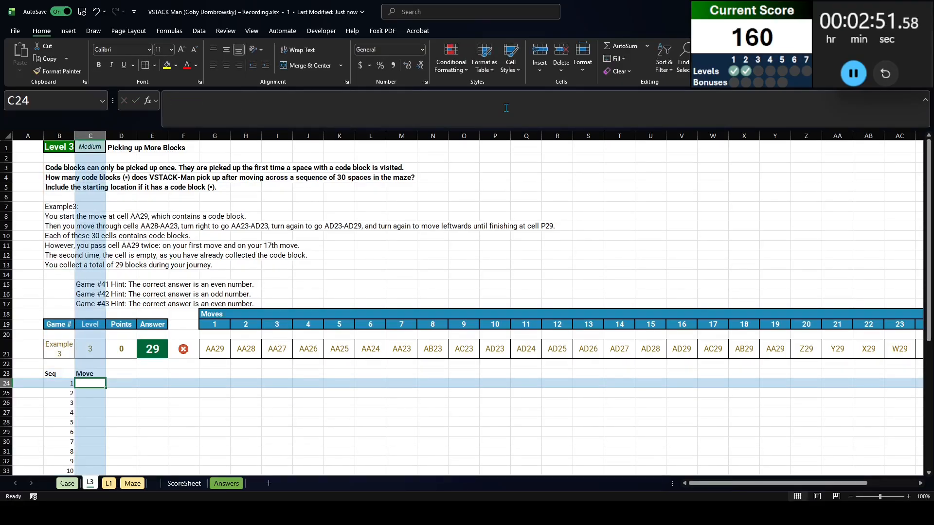
{"action": "type", "text": "=tocol("}
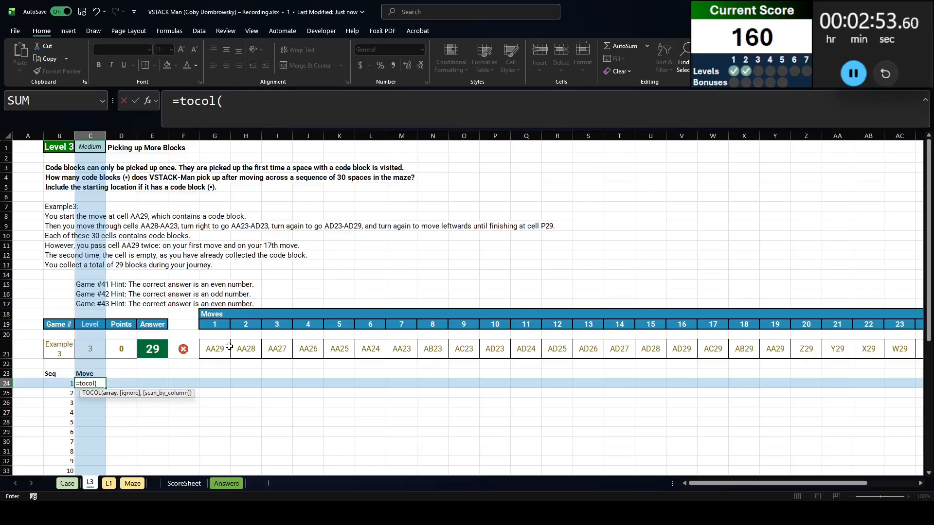
{"action": "left_click", "coordinate": [229, 347]}
{"action": "key", "text": "Return"}
{"action": "scroll", "coordinate": [196, 371], "scroll_direction": "down", "scroll_amount": 3}
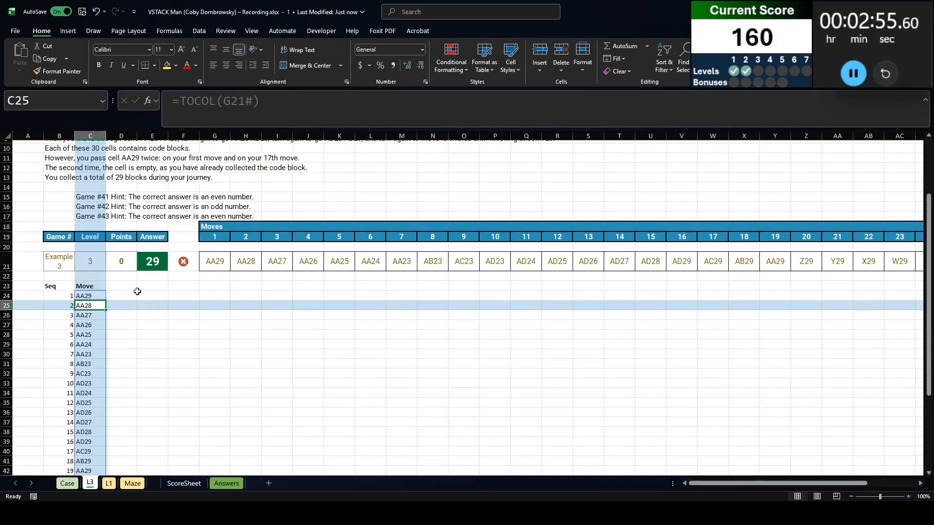
Add a Value header in D23 and look up each move's maze content with =XLOOKUP(C24#,'L1'!AP:AP,'L1'!AQ:AQ) in D24
{"action": "left_click", "coordinate": [126, 289]}
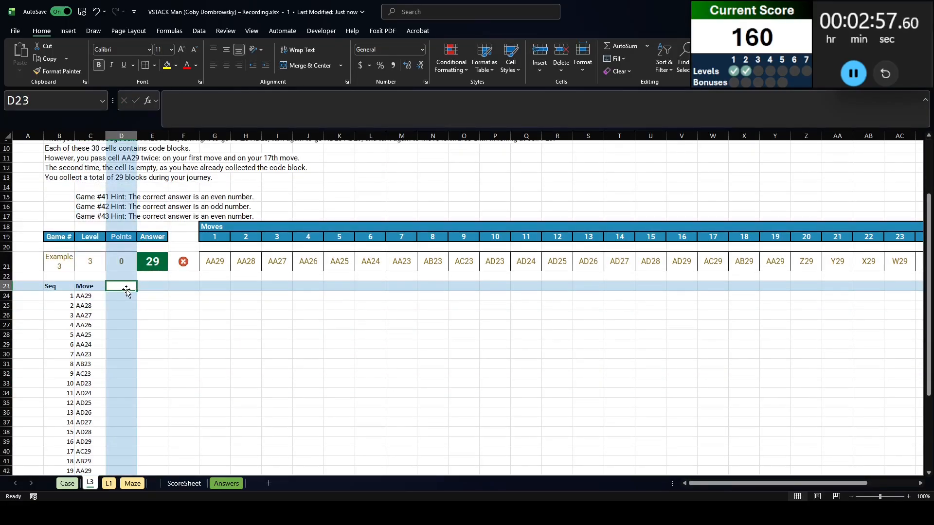
{"action": "type", "text": "Values"}
{"action": "key", "text": "Return"}
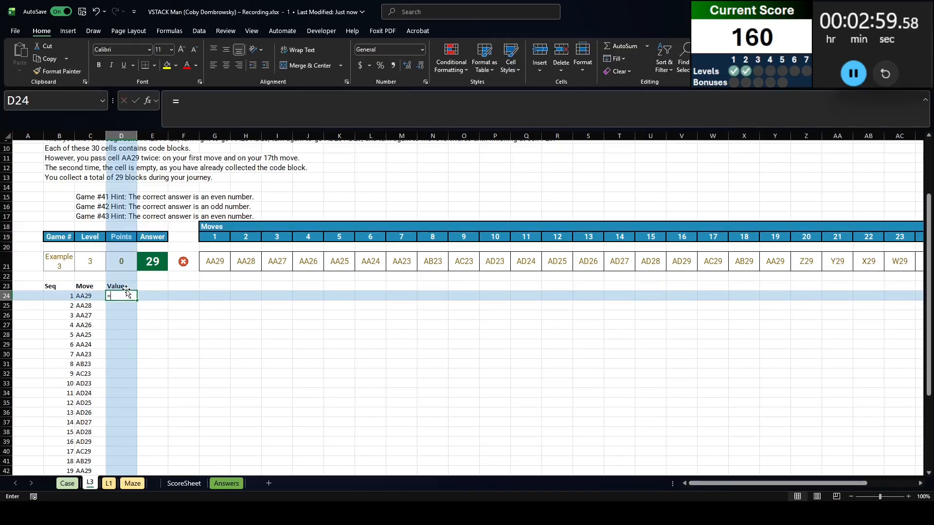
{"action": "type", "text": "=XLOOKUP("}
{"action": "key", "text": "Left"}
{"action": "type", "text": "#,"}
{"action": "key", "text": "ctrl+Page_Down"}
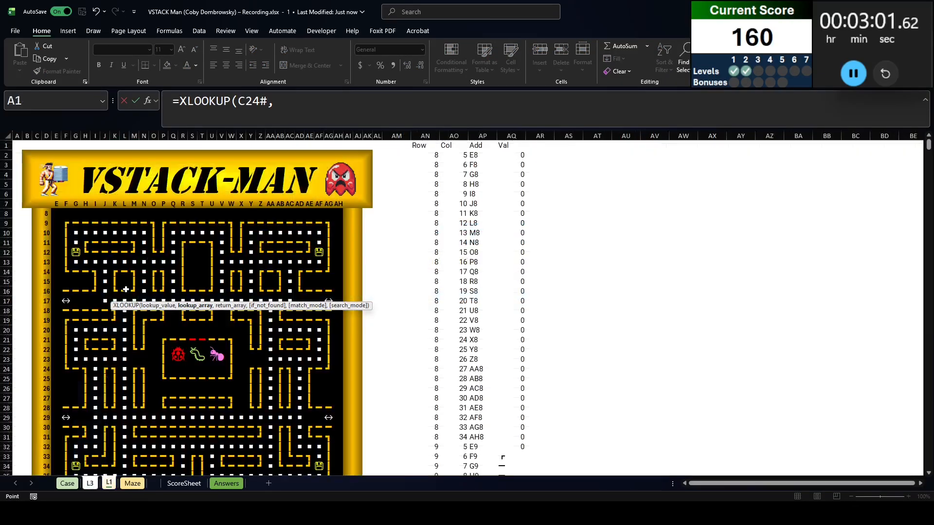
{"action": "left_click", "coordinate": [483, 136]}
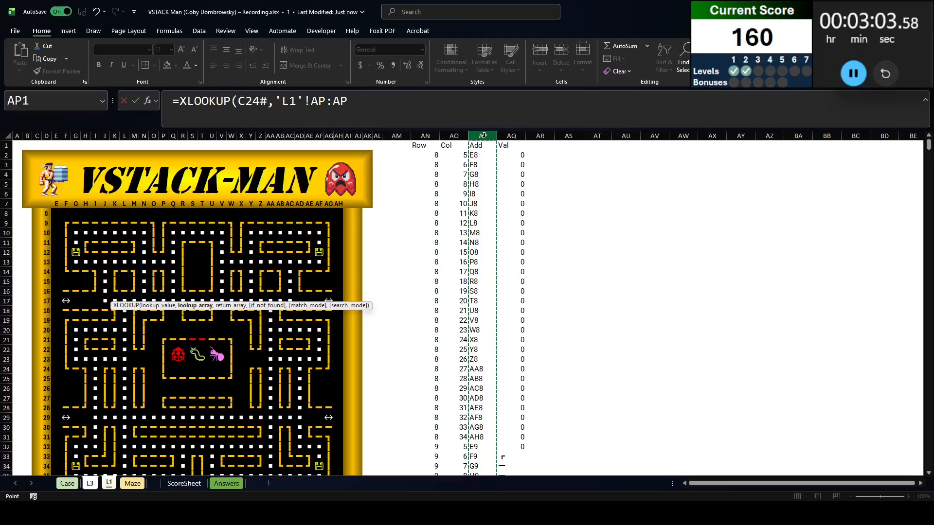
{"action": "type", "text": ","}
{"action": "left_click", "coordinate": [512, 136]}
{"action": "key", "text": "Return"}
{"action": "scroll", "coordinate": [97, 340], "scroll_direction": "down", "scroll_amount": 6}
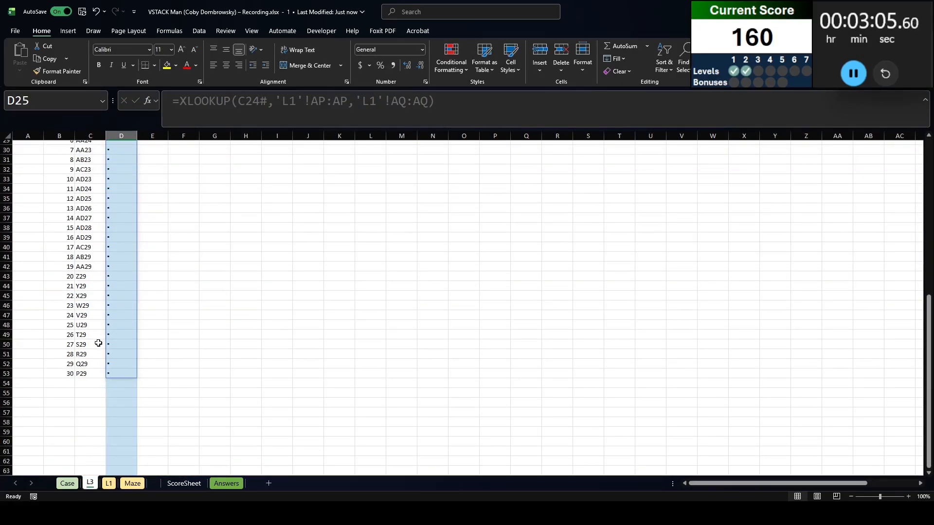
{"action": "scroll", "coordinate": [97, 340], "scroll_direction": "up", "scroll_amount": 7}
{"action": "scroll", "coordinate": [122, 311], "scroll_direction": "up", "scroll_amount": 1}
Add a First? header in E23, flag first visits with =XMATCH(C24#,C24#)=B24# in E24, and check the flags down to the last move
{"action": "left_click", "coordinate": [160, 315]}
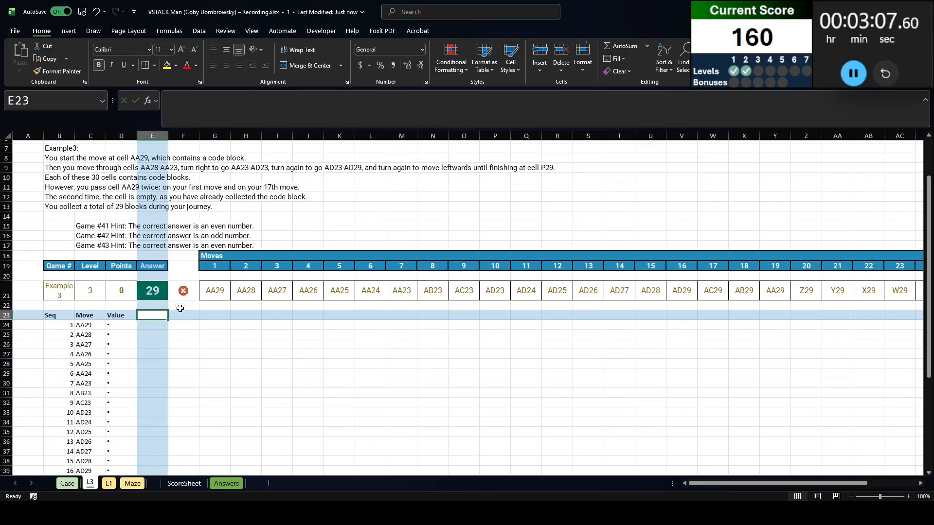
{"action": "type", "text": "First?"}
{"action": "key", "text": "Return"}
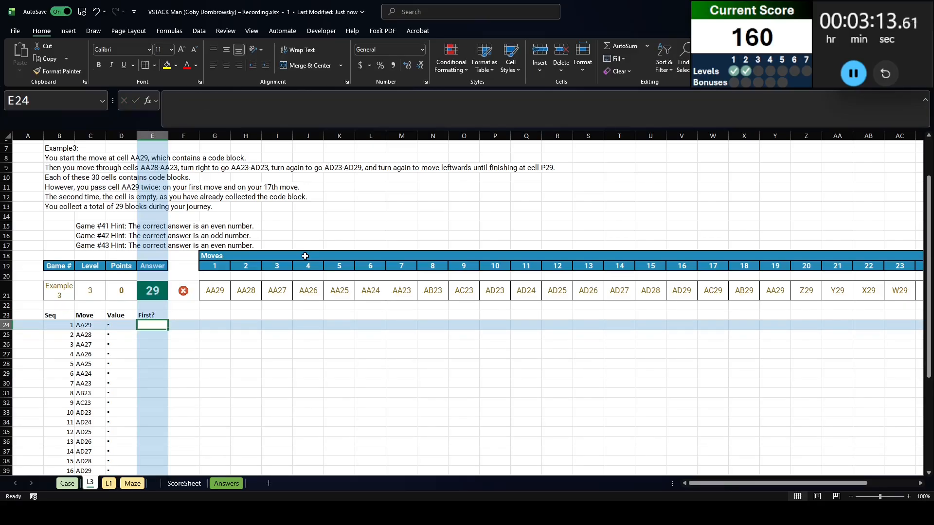
{"action": "type", "text": "=XMATCH("}
{"action": "key", "text": "Left"}
{"action": "key", "text": "Left"}
{"action": "key", "text": "ctrl+shift+Down"}
{"action": "type", "text": ","}
{"action": "key", "text": "Left"}
{"action": "key", "text": "Left"}
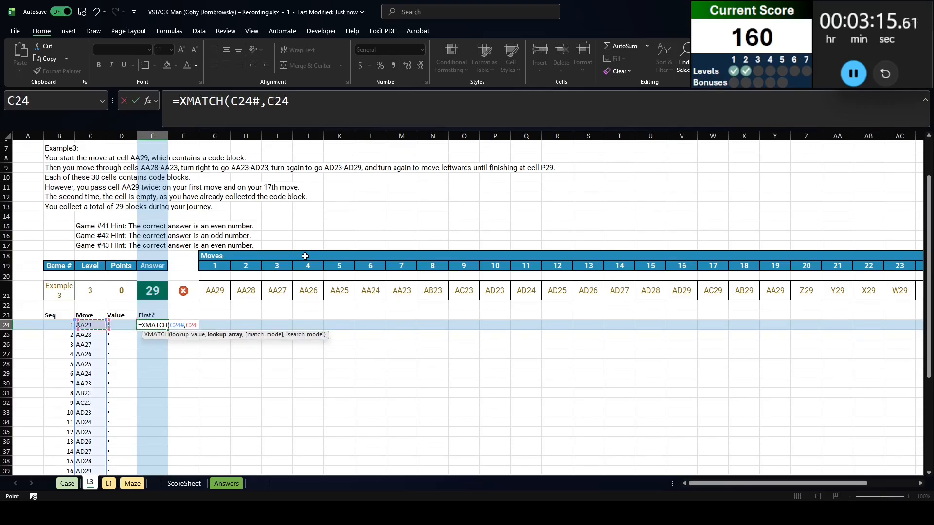
{"action": "key", "text": "ctrl+shift+Down"}
{"action": "type", "text": ","}
{"action": "key", "text": "BackSpace"}
{"action": "type", "text": ")="}
{"action": "key", "text": "Left"}
{"action": "key", "text": "Left"}
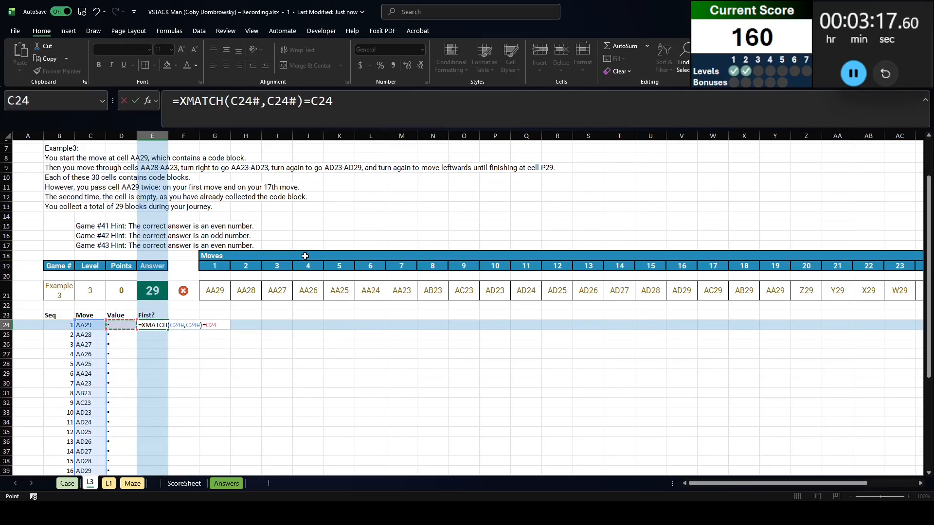
{"action": "key", "text": "Left"}
{"action": "key", "text": "ctrl+shift+Down"}
{"action": "key", "text": "Return"}
{"action": "scroll", "coordinate": [305, 256], "scroll_direction": "up", "scroll_amount": 1}
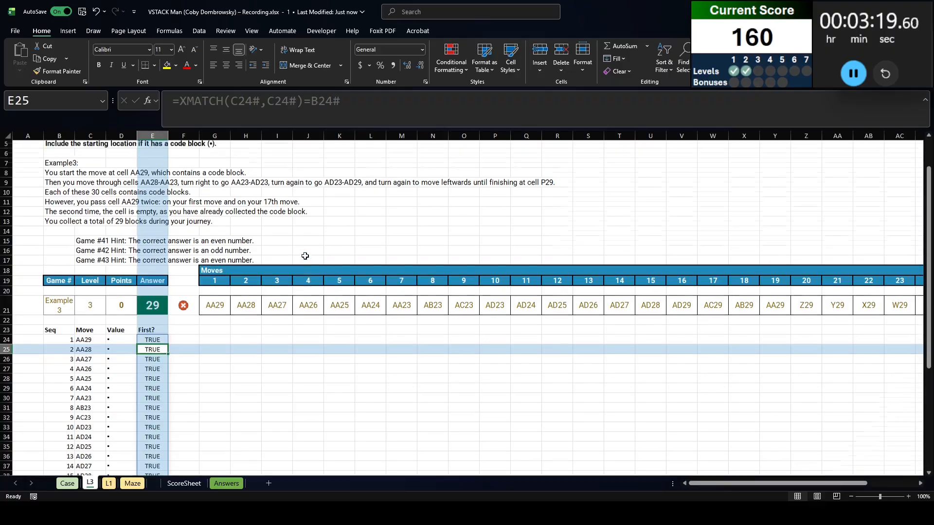
{"action": "scroll", "coordinate": [273, 323], "scroll_direction": "down", "scroll_amount": 7}
{"action": "left_click", "coordinate": [146, 324]}
{"action": "key", "text": "shift+space"}
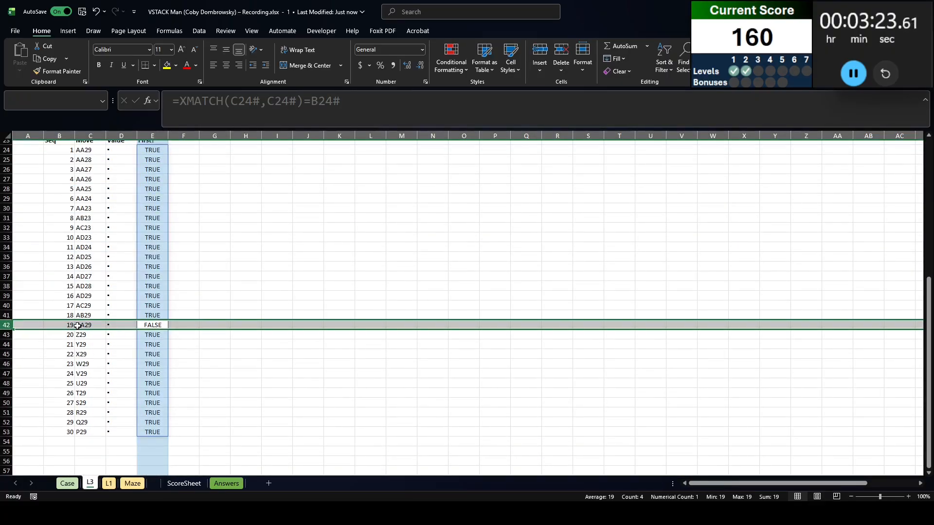
{"action": "scroll", "coordinate": [160, 291], "scroll_direction": "up", "scroll_amount": 4}
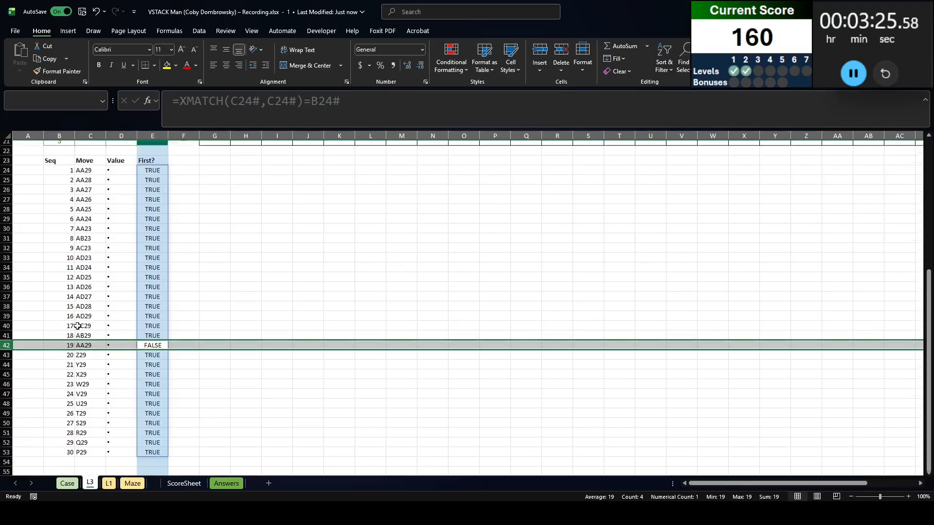
Enter =(D24#="▪")*(E24#) in H23 to mark the moves that pick up a code block on a first visit
{"action": "left_click", "coordinate": [240, 257]}
{"action": "scroll", "coordinate": [259, 253], "scroll_direction": "up", "scroll_amount": 2}
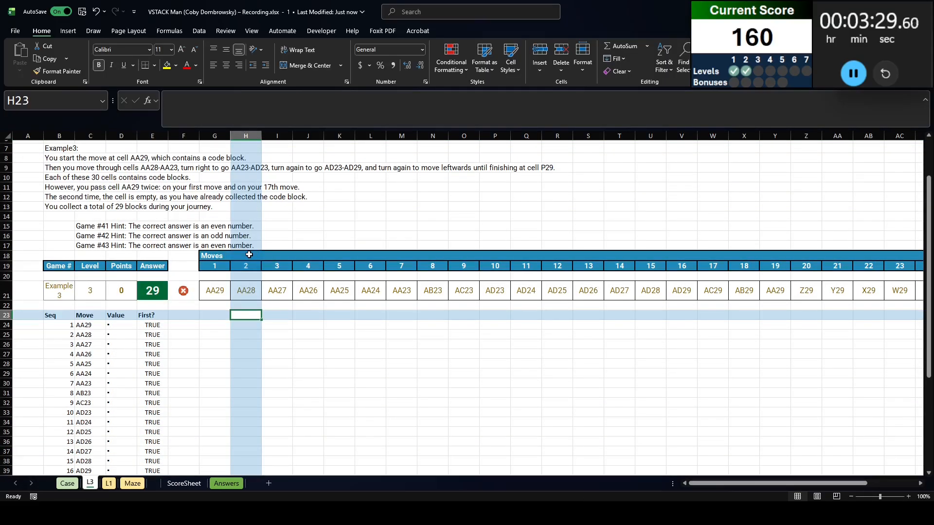
{"action": "type", "text": "=()*("}
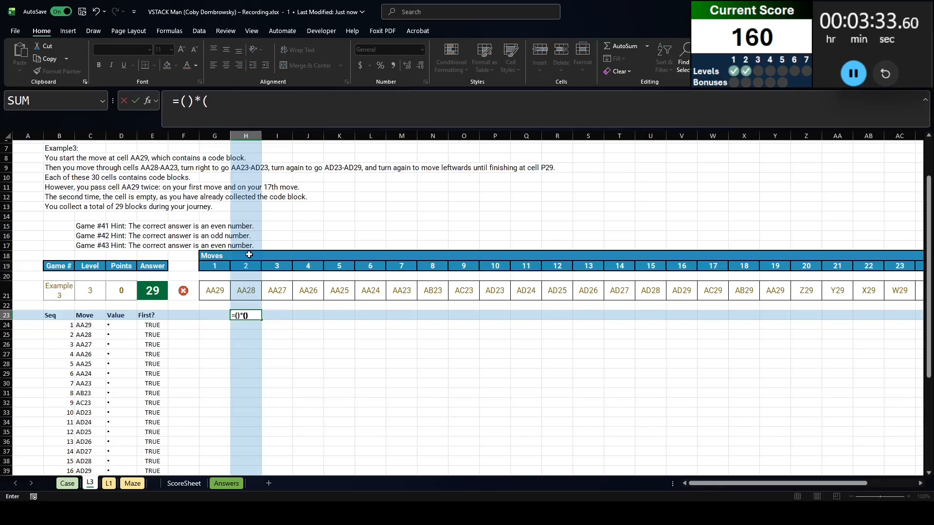
{"action": "left_click", "coordinate": [185, 101]}
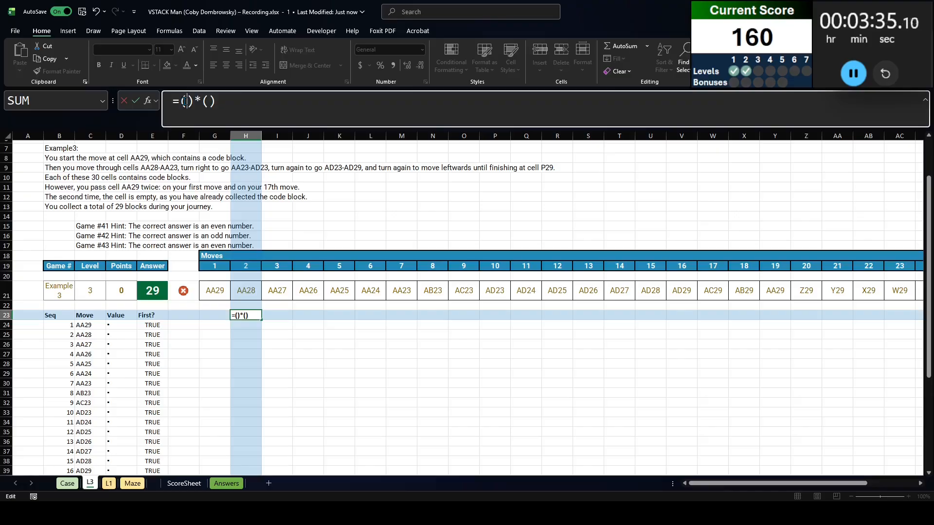
{"action": "left_click", "coordinate": [110, 325]}
{"action": "type", "text": "#="}
{"action": "left_click", "coordinate": [110, 326]}
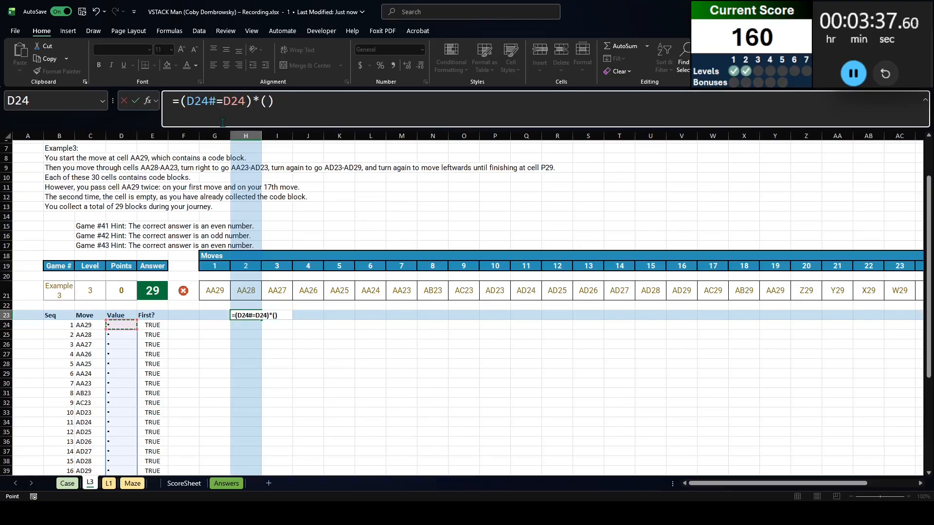
{"action": "double_click", "coordinate": [235, 101]}
{"action": "key", "text": "F9"}
{"action": "left_click", "coordinate": [271, 103]}
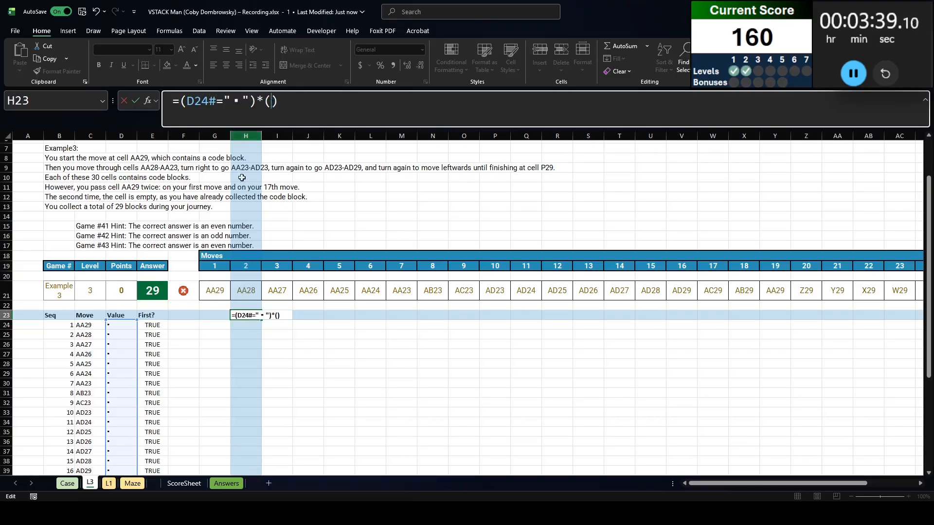
{"action": "left_click", "coordinate": [151, 325]}
{"action": "key", "text": "Return"}
{"action": "key", "text": "Up"}
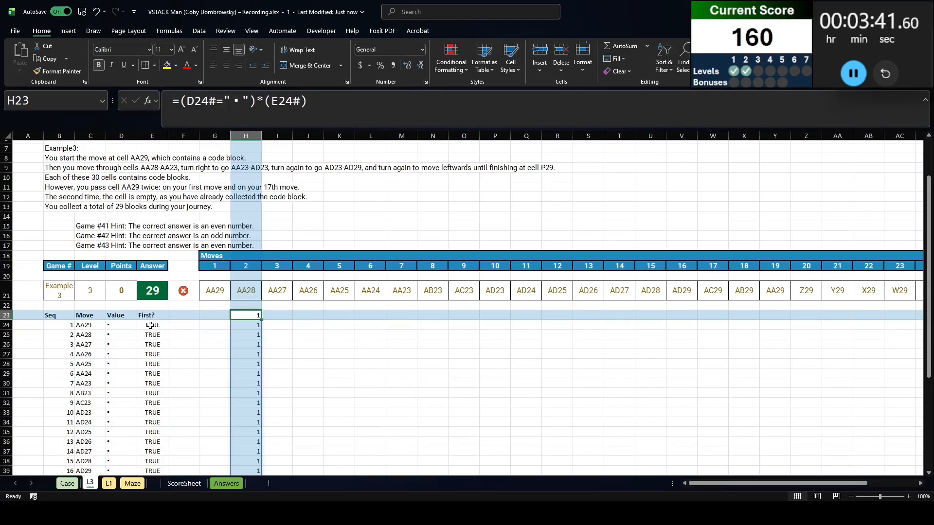
Add the SUM function to the H23 formula and accept the proposed correction, giving =SUM(D24#="▪")*(E24#)
{"action": "left_click", "coordinate": [180, 102]}
{"action": "type", "text": "sum"}
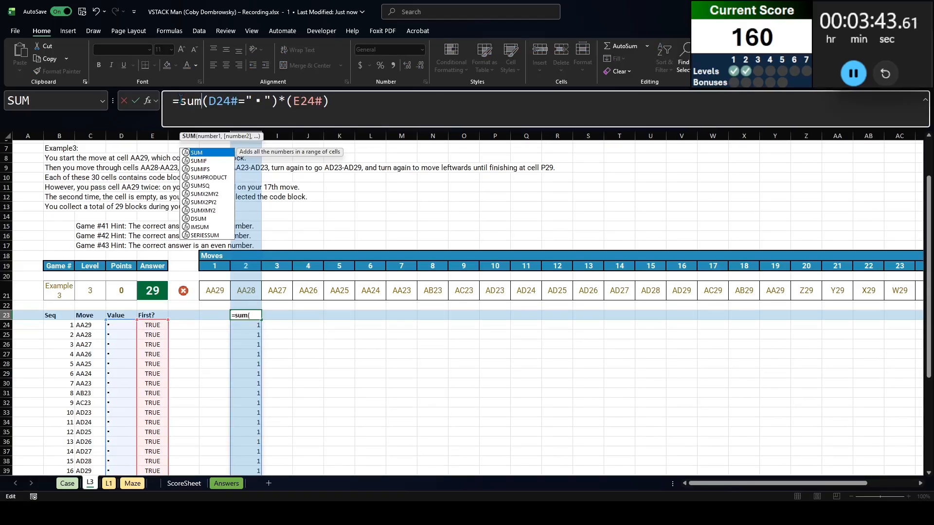
{"action": "key", "text": "End"}
{"action": "key", "text": "Return"}
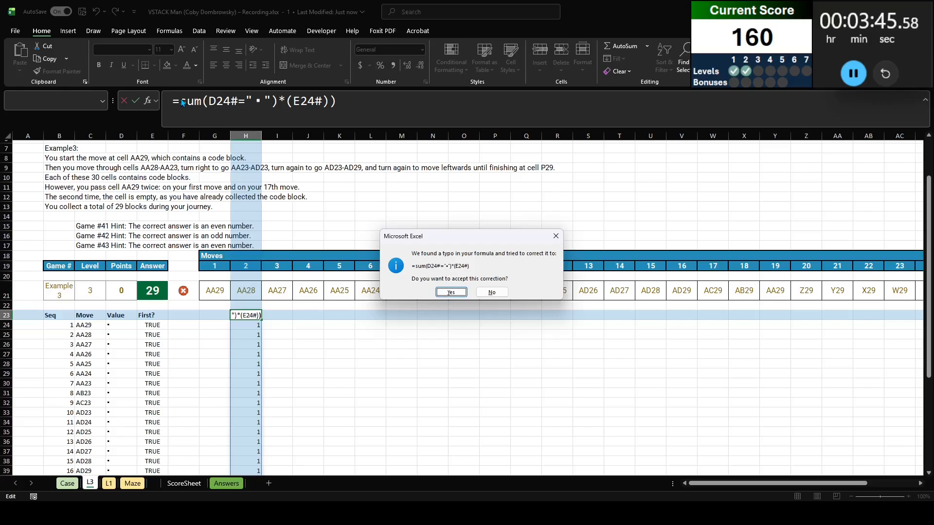
{"action": "key", "text": "Return"}
{"action": "type", "text": "\\"}
{"action": "key", "text": "Escape"}
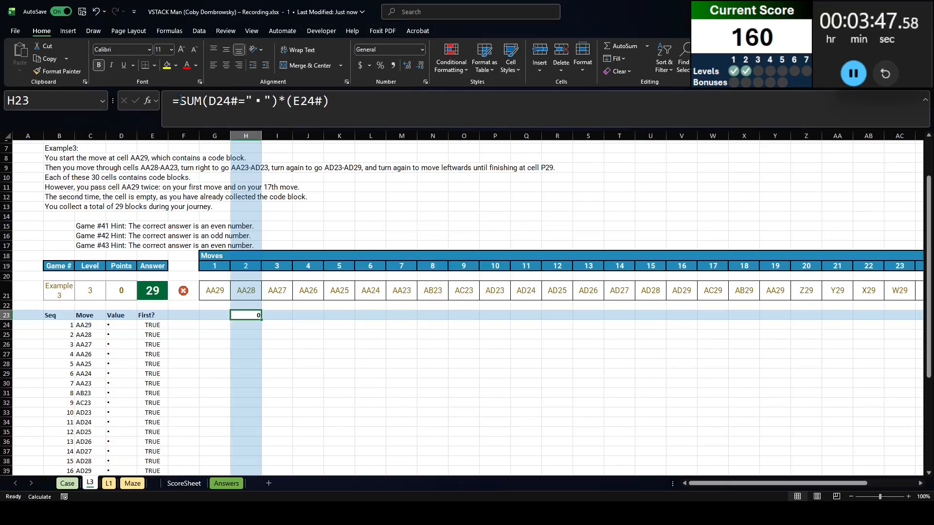
Fix the parentheses in H23 so SUM encloses the whole product, as =SUM((D24#="▪")*(E24#))
{"action": "left_click", "coordinate": [271, 101]}
{"action": "key", "text": "BackSpace"}
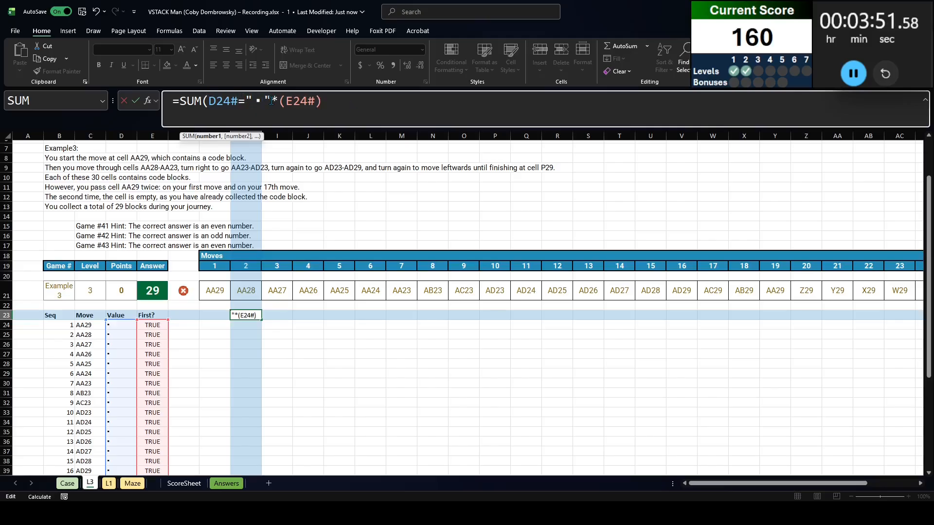
{"action": "type", "text": "*"}
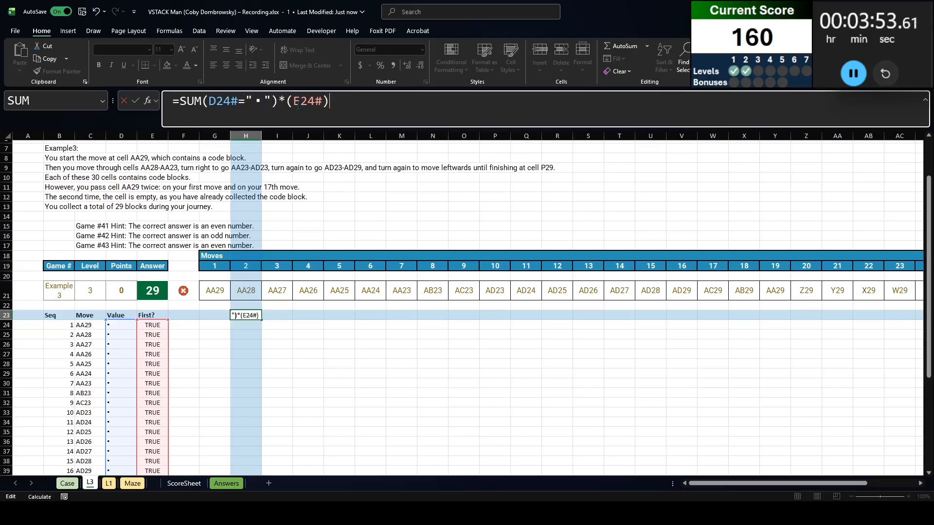
{"action": "left_click", "coordinate": [209, 102]}
{"action": "type", "text": "("}
{"action": "key", "text": "Return"}
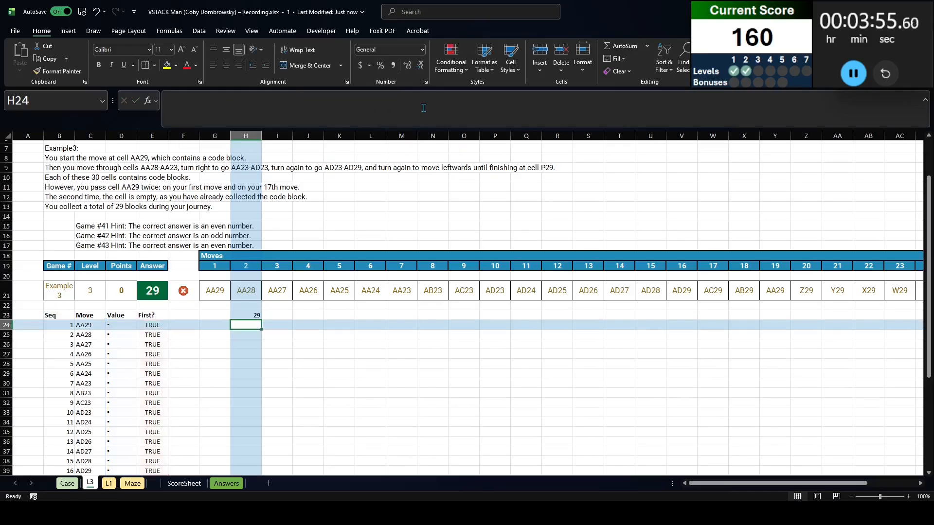
Copy game numbers 41 to 60 from the Case sheet into G24:G43 of the L3 sheet
{"action": "key", "text": "ctrl+Page_Up"}
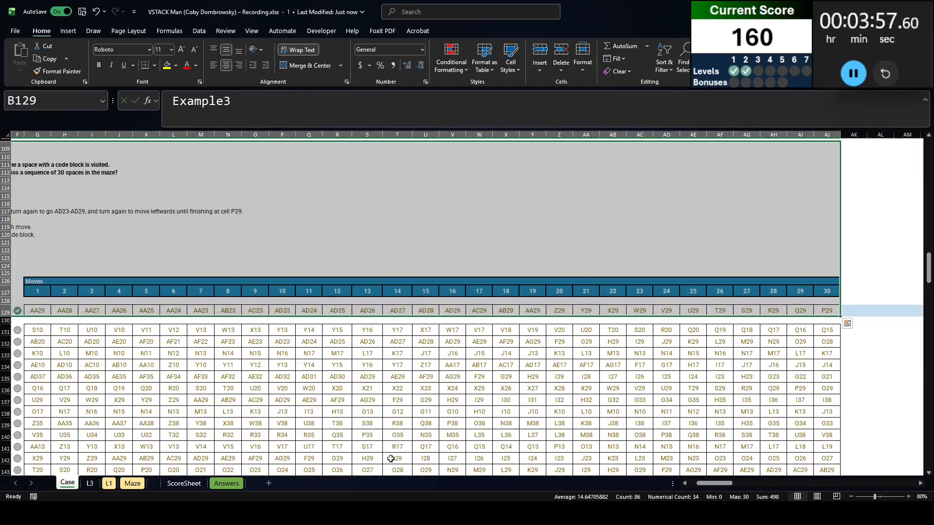
{"action": "key", "text": "Left"}
{"action": "key", "text": "Right"}
{"action": "key", "text": "Down"}
{"action": "key", "text": "Down"}
{"action": "key", "text": "ctrl+shift+Down"}
{"action": "key", "text": "ctrl+c"}
{"action": "key", "text": "ctrl+Page_Down"}
{"action": "key", "text": "ctrl+End"}
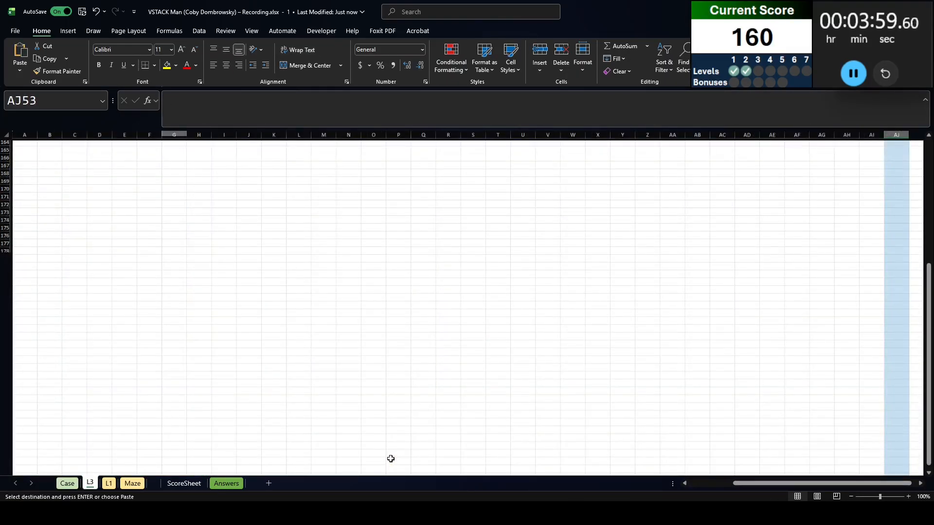
{"action": "key", "text": "ctrl+Home"}
{"action": "key", "text": "Down"}
{"action": "key", "text": "Right"}
{"action": "key", "text": "Right"}
{"action": "key", "text": "ctrl+v"}
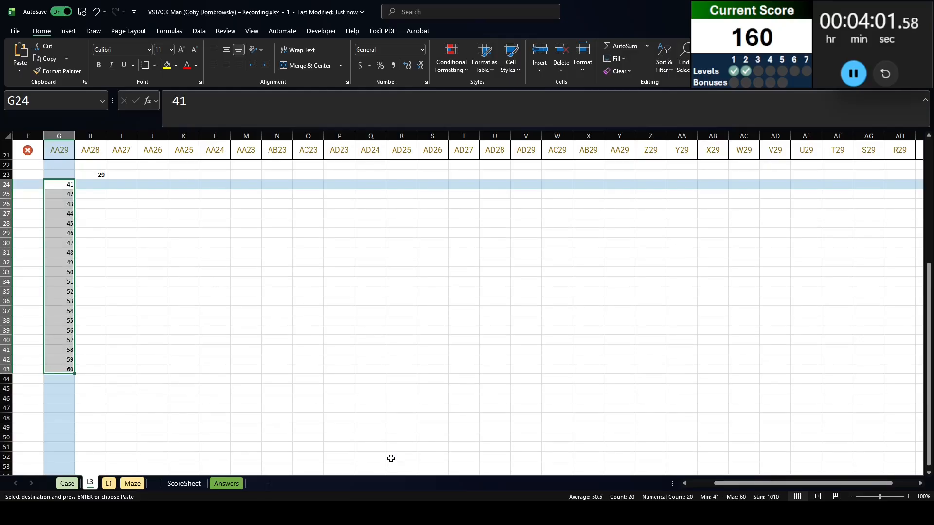
Create a what-if data table over G23:H43 with B21 as the column input cell
{"action": "key", "text": "Up"}
{"action": "key", "text": "shift+Right"}
{"action": "key", "text": "ctrl+shift+Down"}
{"action": "key", "text": "ctrl+shift+Down"}
{"action": "key", "text": "alt+a"}
{"action": "key", "text": "w"}
{"action": "key", "text": "t"}
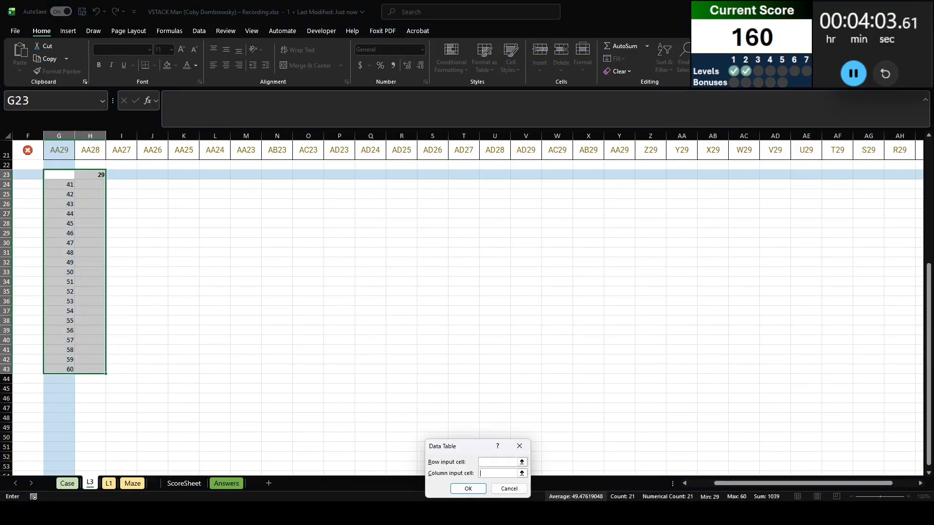
{"action": "left_click", "coordinate": [703, 484]}
{"action": "scroll", "coordinate": [67, 168], "scroll_direction": "up", "scroll_amount": 2}
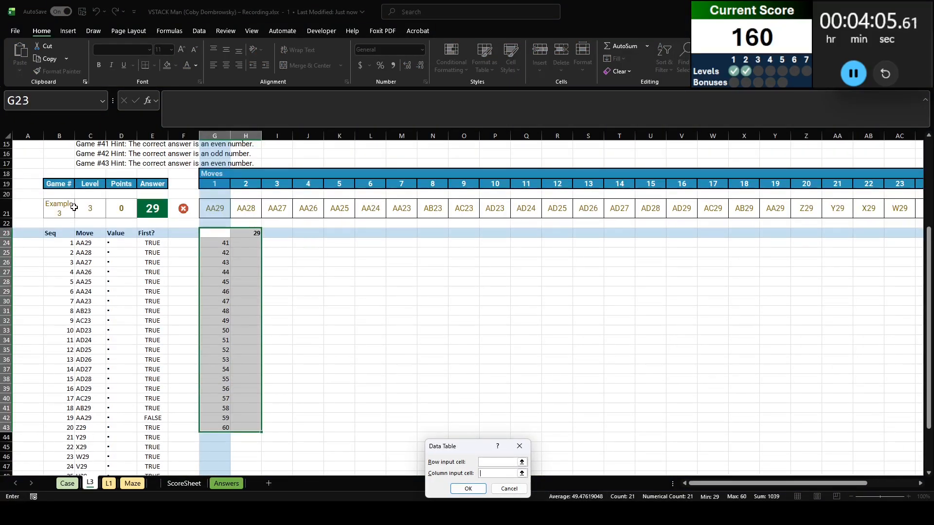
{"action": "left_click", "coordinate": [74, 207]}
{"action": "key", "text": "Return"}
Copy the data table results H24:H43 into the Level 3 answer cells of the Case sheet, starting at E131
{"action": "left_click", "coordinate": [255, 242]}
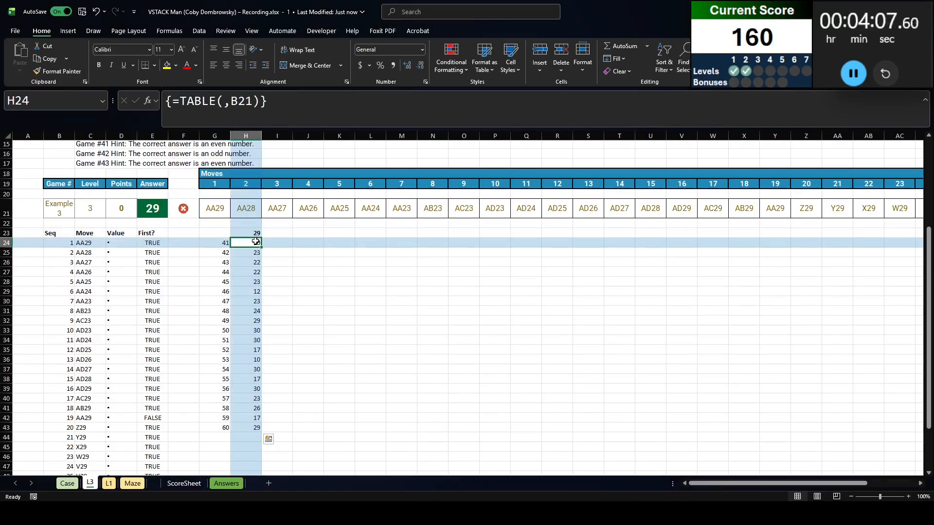
{"action": "key", "text": "ctrl+shift+Down"}
{"action": "key", "text": "ctrl+c"}
{"action": "key", "text": "ctrl+Page_Up"}
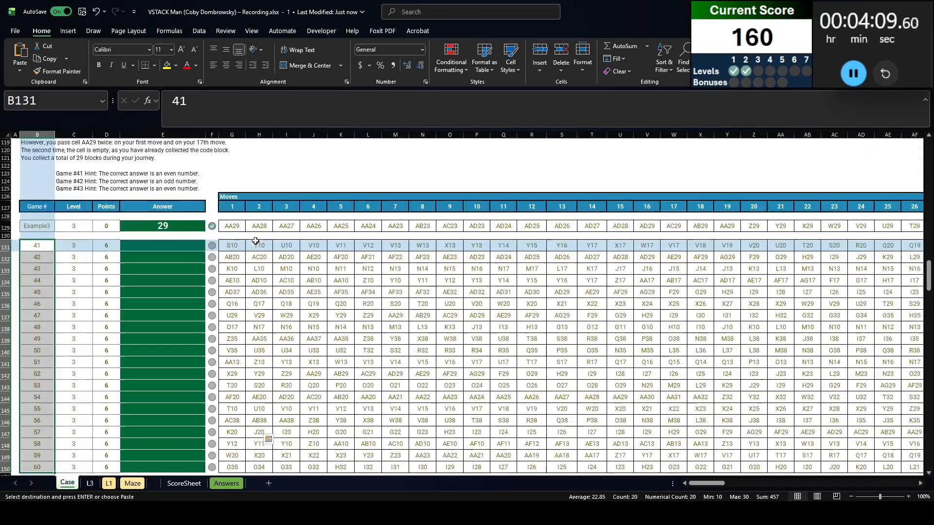
{"action": "key", "text": "Right"}
{"action": "key", "text": "Right"}
{"action": "key", "text": "Right"}
{"action": "key", "text": "ctrl+v"}
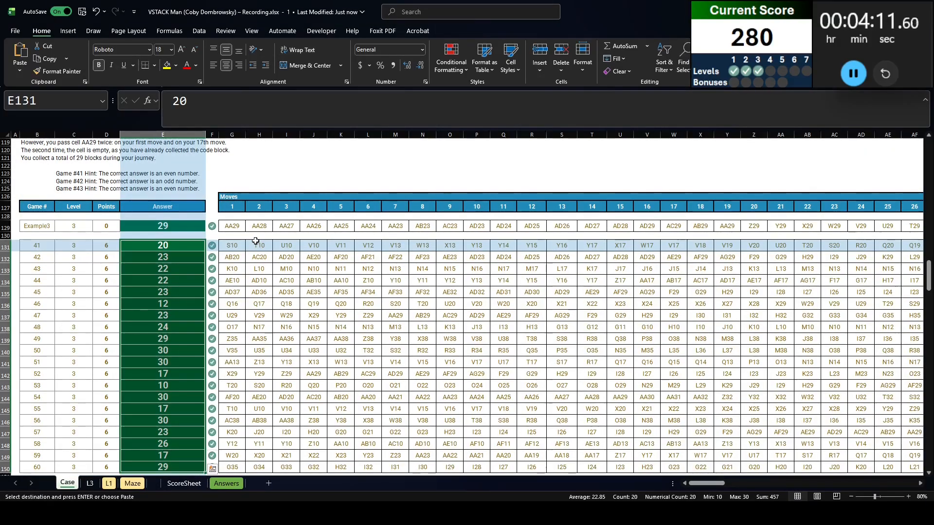
Read the Level 4 instructions on the Case sheet and add a new worksheet named L4
{"action": "scroll", "coordinate": [255, 242], "scroll_direction": "down", "scroll_amount": 10}
{"action": "left_click", "coordinate": [28, 193]}
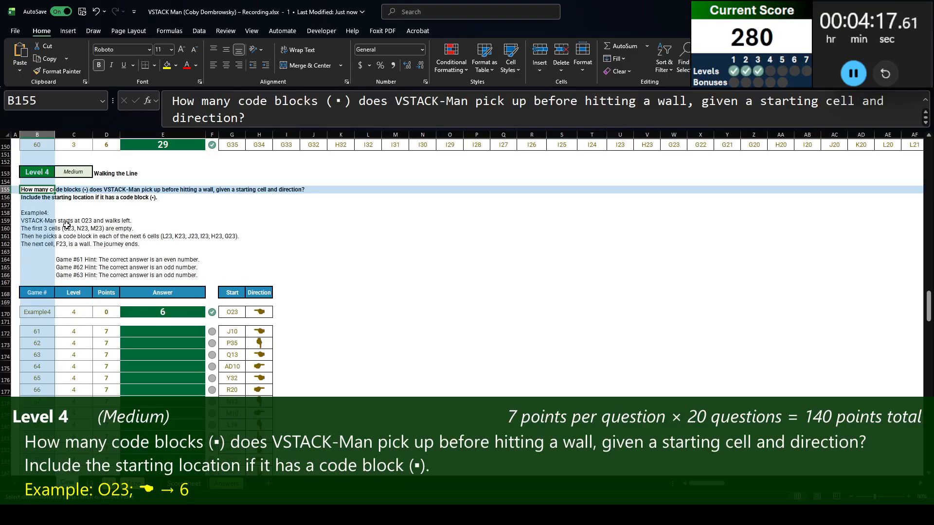
{"action": "key", "text": "Down"}
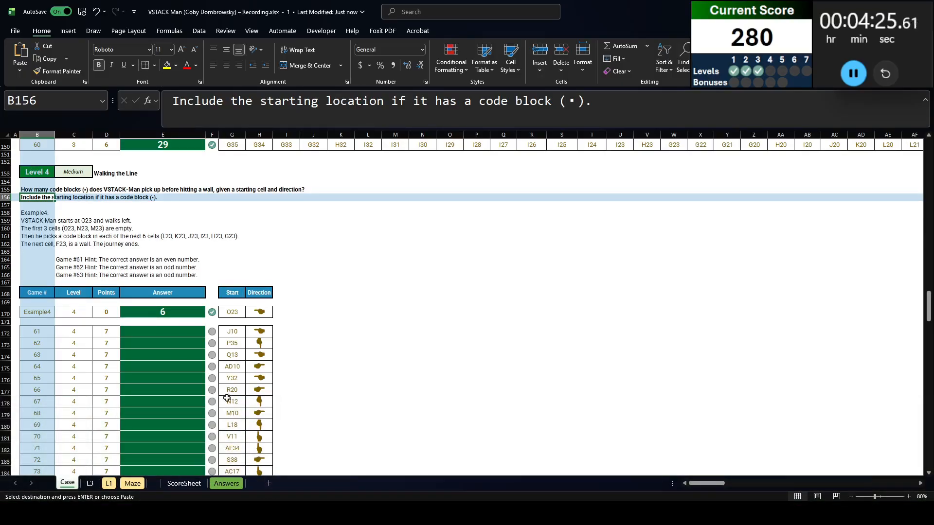
{"action": "scroll", "coordinate": [209, 313], "scroll_direction": "down", "scroll_amount": 1}
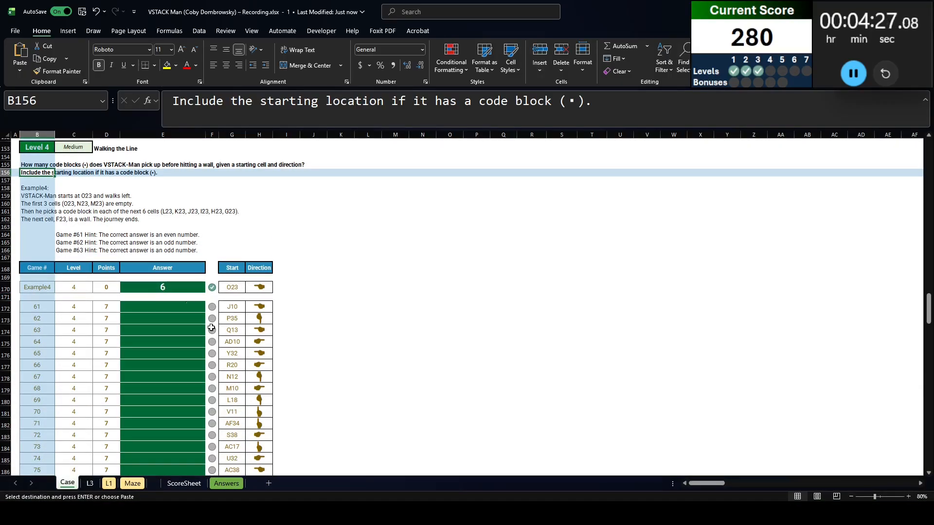
{"action": "left_click", "coordinate": [269, 483]}
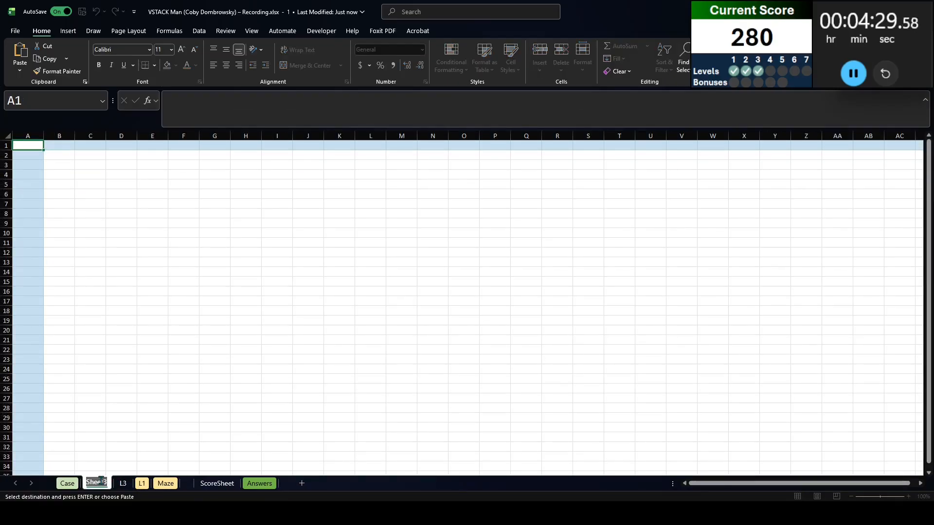
{"action": "type", "text": "L4"}
{"action": "key", "text": "Return"}
Copy the Level 4 instructions through the Example4 row, B153:H170 on the Case sheet, into the L4 sheet at B1
{"action": "key", "text": "ctrl+Page_Up"}
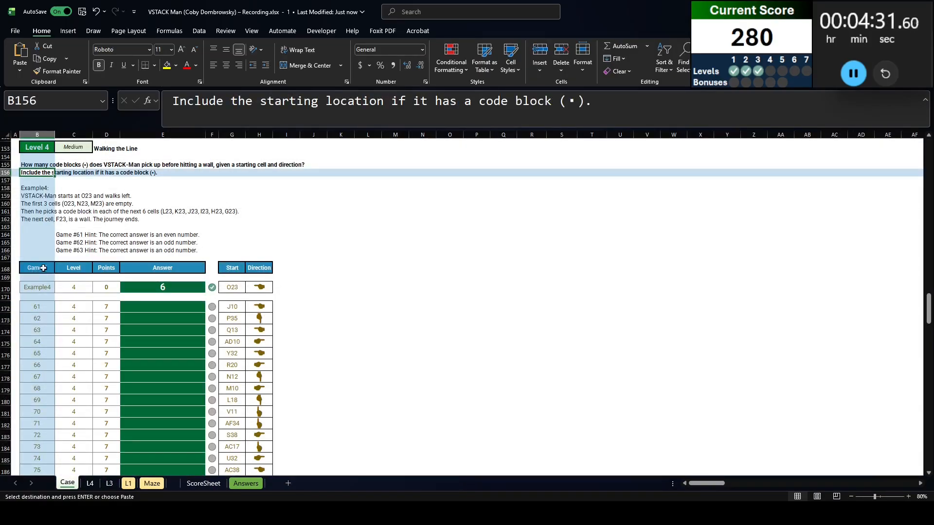
{"action": "left_click_drag", "start_coordinate": [37, 287], "coordinate": [41, 150]}
{"action": "key", "text": "ctrl+shift+Right"}
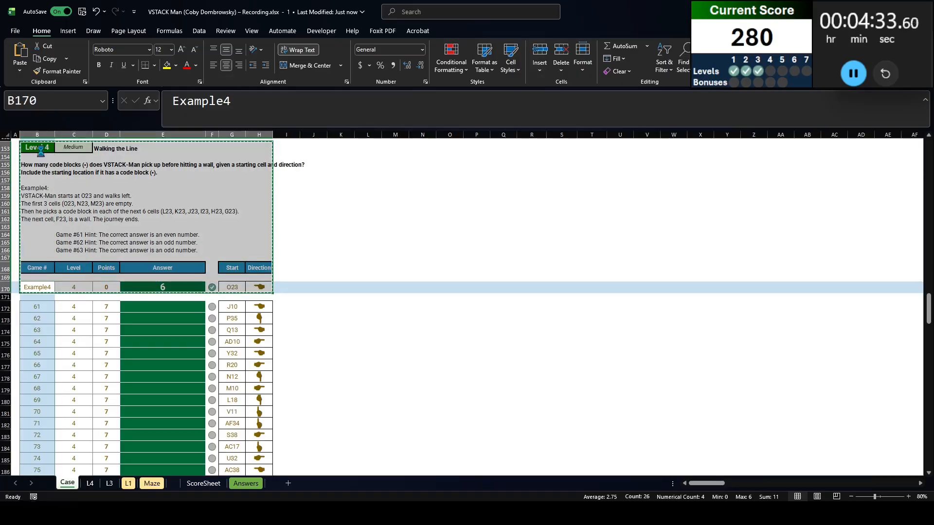
{"action": "key", "text": "ctrl+c"}
{"action": "key", "text": "ctrl+Page_Down"}
{"action": "key", "text": "Right"}
{"action": "key", "text": "ctrl+v"}
Enter =XLOOKUP(B18,Case!B:B,Case!G:H) in G18 to look up the game's start cell and direction
{"action": "left_click", "coordinate": [218, 311]}
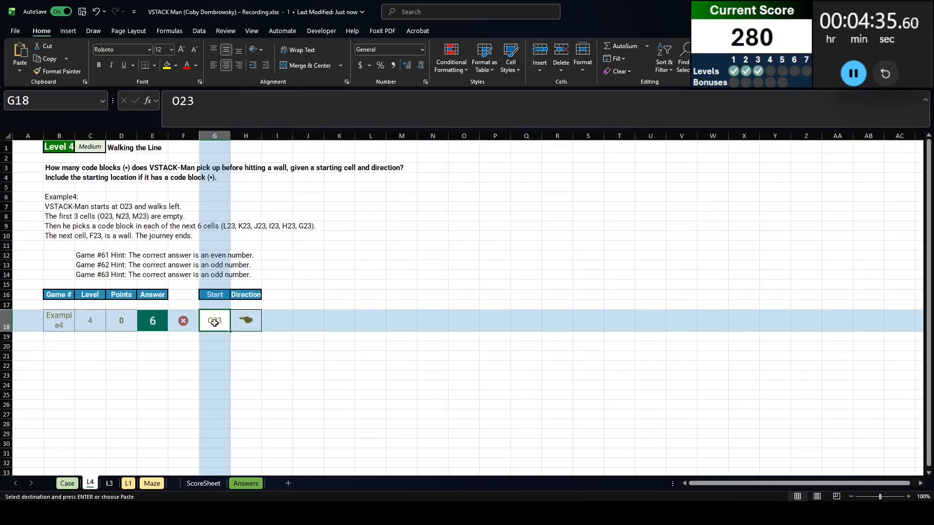
{"action": "type", "text": "=xl"}
{"action": "key", "text": "Tab"}
{"action": "type", "text": "B18,.ca"}
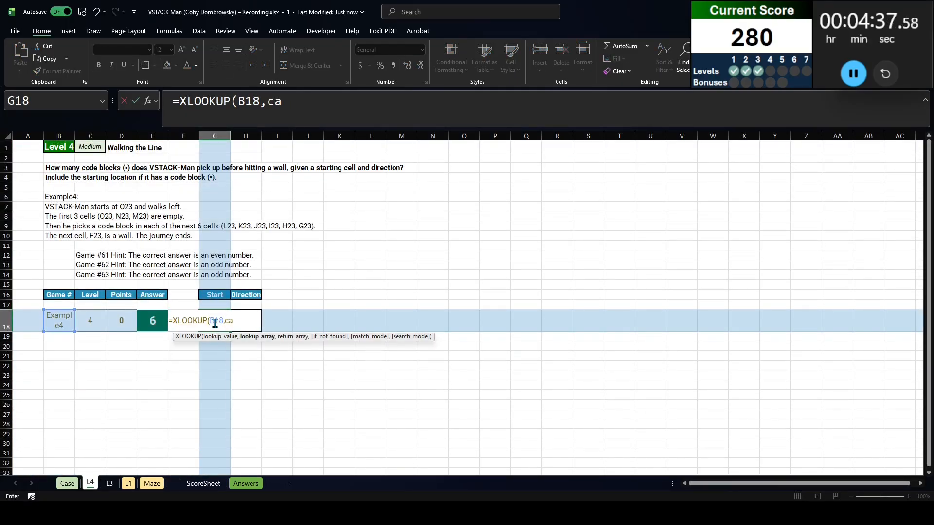
{"action": "type", "text": "se!B:B,case!G:H)"}
{"action": "key", "text": "Return"}
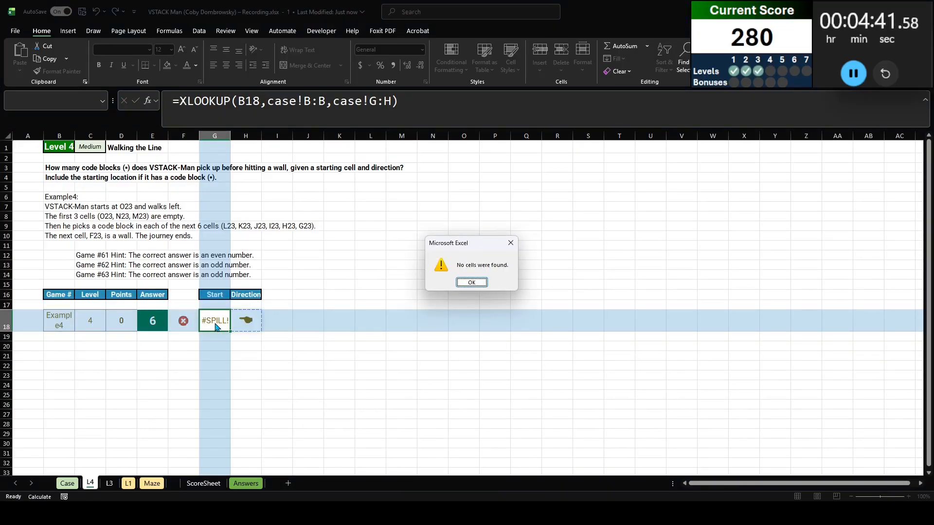
Clear the pasted direction symbol from H18 so the G18 lookup can spill into it
{"action": "key", "text": "Return"}
{"action": "key", "text": "Right"}
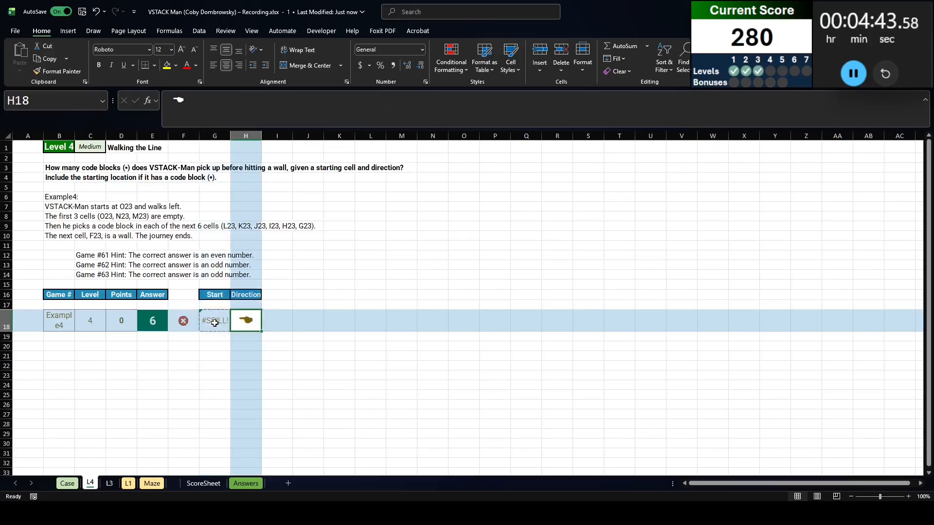
{"action": "key", "text": "Delete"}
{"action": "key", "text": "Left"}
{"action": "key", "text": "Left"}
{"action": "left_click", "coordinate": [162, 344]}
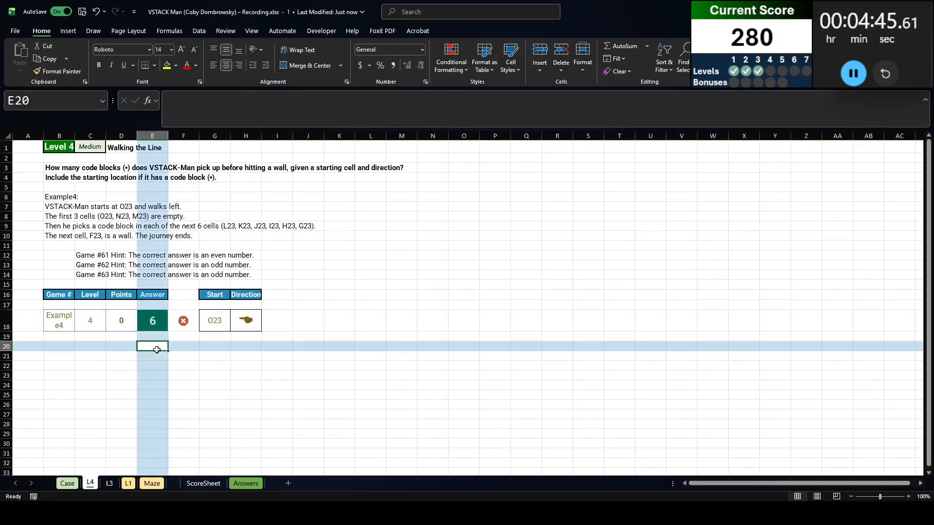
{"action": "key", "text": "Left"}
{"action": "key", "text": "Right"}
{"action": "key", "text": "Right"}
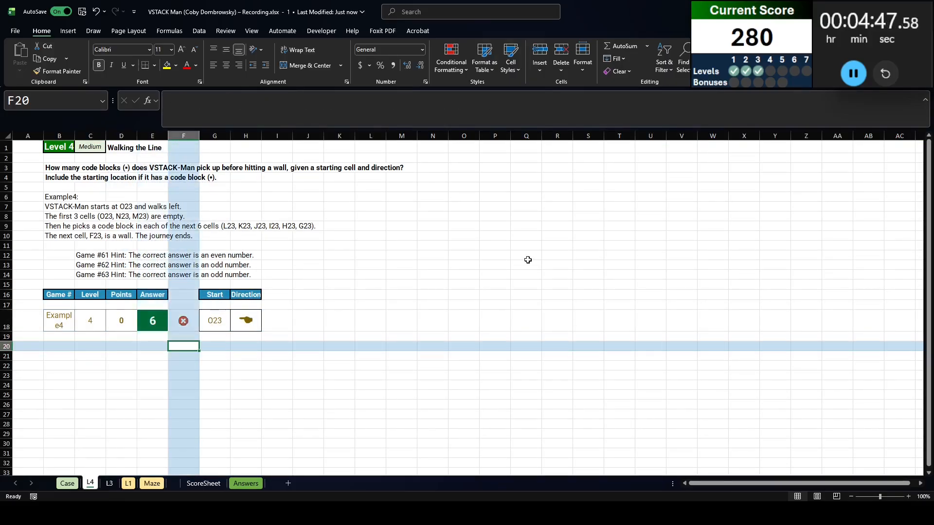
{"action": "key", "text": "Right"}
{"action": "key", "text": "Up"}
{"action": "key", "text": "Right"}
{"action": "key", "text": "Up"}
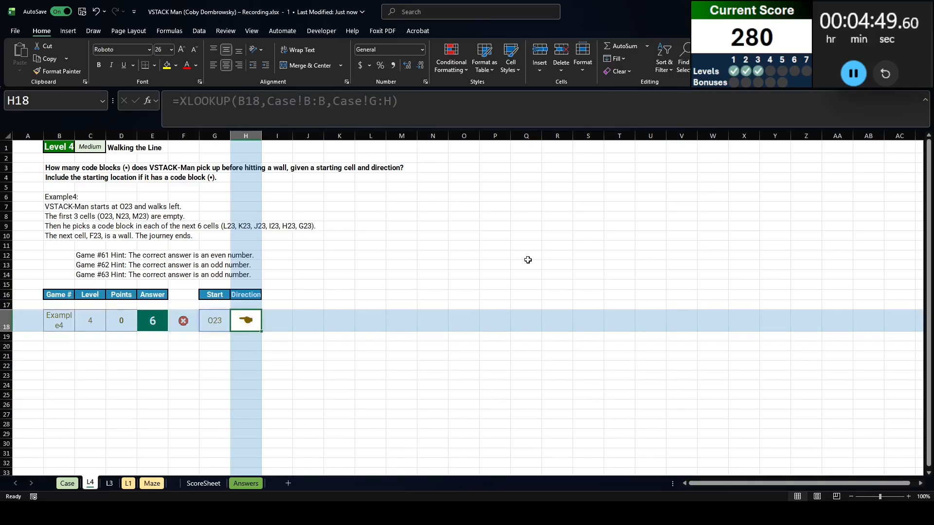
Enter the headers Direction, Row and Column in L6:N6 for a direction offset table
{"action": "left_click", "coordinate": [370, 201]}
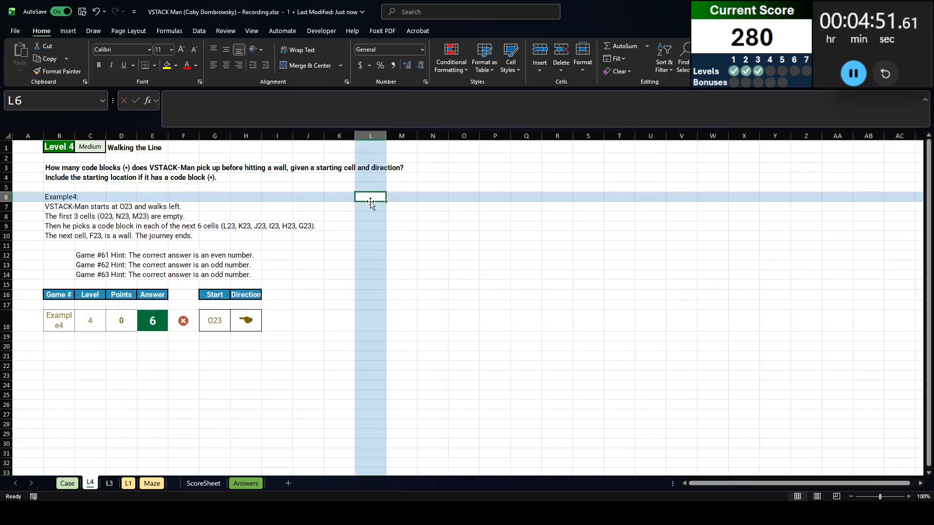
{"action": "type", "text": "Direction"}
{"action": "key", "text": "Tab"}
{"action": "type", "text": "Row"}
{"action": "left_click", "coordinate": [370, 202]}
{"action": "key", "text": "Right"}
{"action": "key", "text": "Right"}
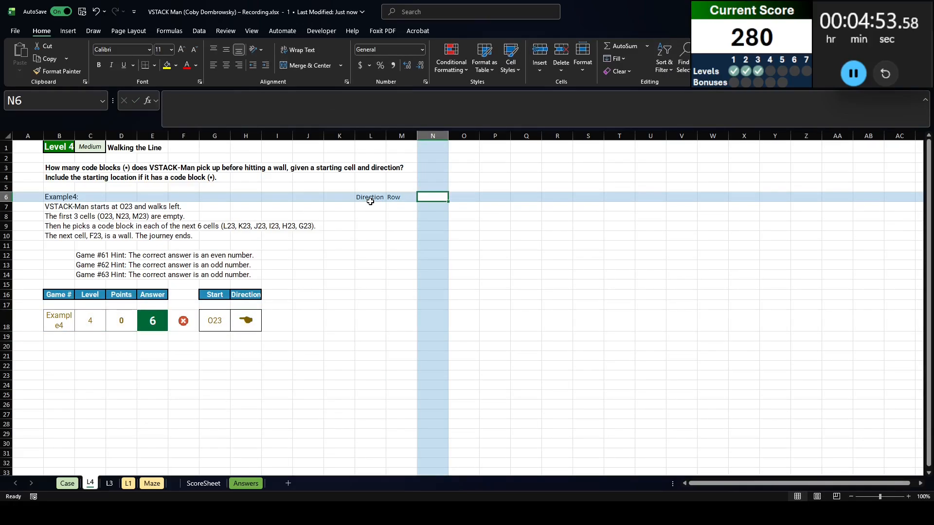
{"action": "type", "text": "Column"}
{"action": "key", "text": "Return"}
{"action": "key", "text": "Return"}
List the distinct directions in L7 with =SORT(UNIQUE(Case!H172:H191))
{"action": "left_click", "coordinate": [371, 205]}
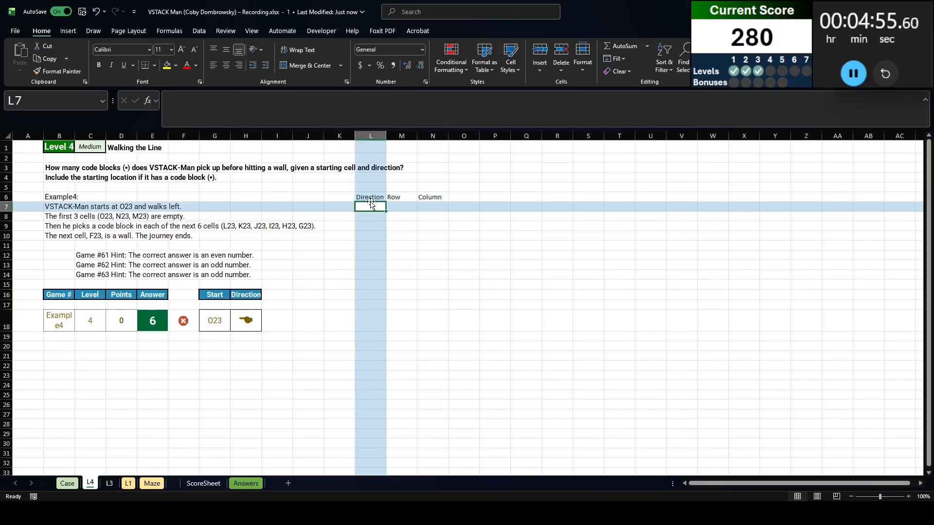
{"action": "type", "text": "=sort("}
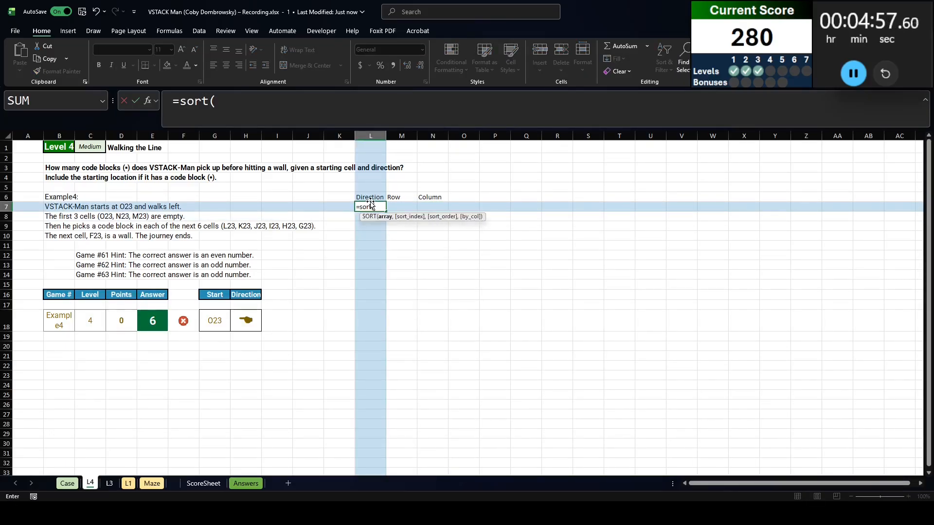
{"action": "type", "text": "uniquie("}
{"action": "key", "text": "BackSpace"}
{"action": "key", "text": "BackSpace"}
{"action": "key", "text": "BackSpace"}
{"action": "type", "text": "e("}
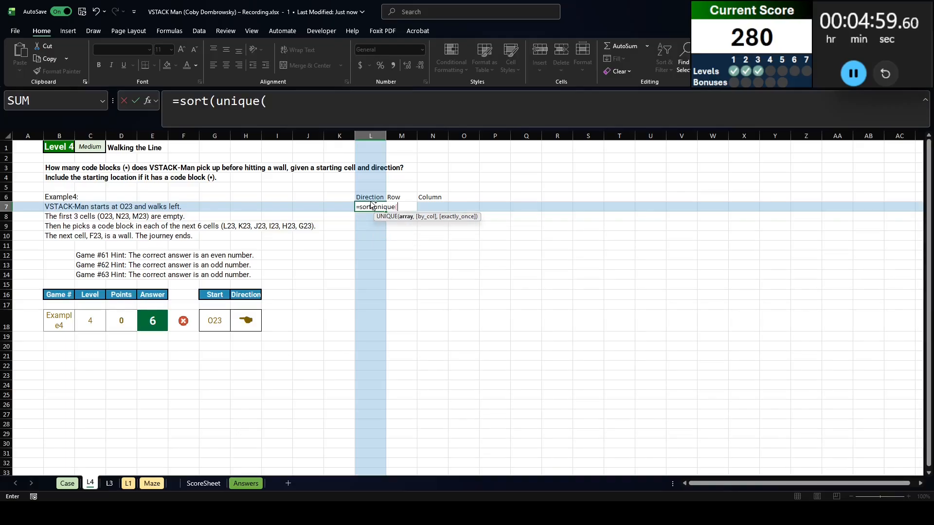
{"action": "key", "text": "ctrl+Page_Up"}
{"action": "left_click", "coordinate": [248, 306]}
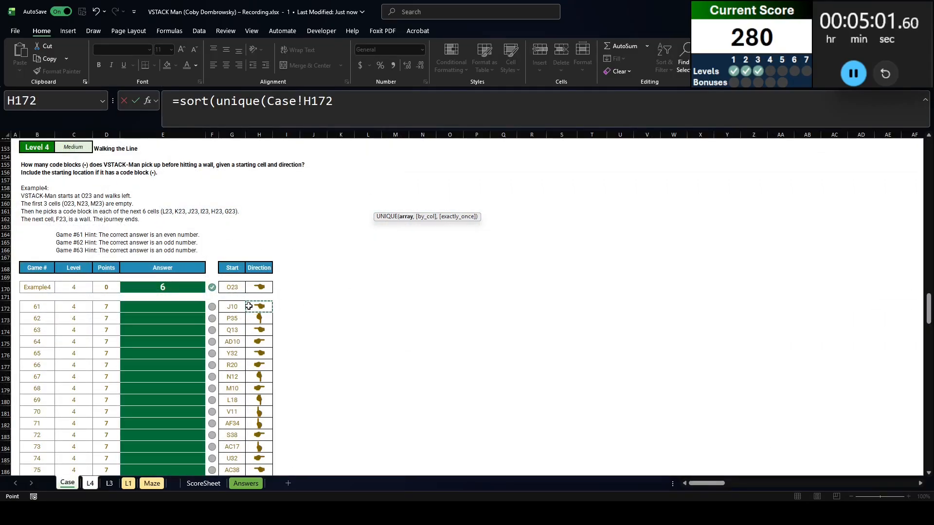
{"action": "key", "text": "ctrl+shift+Down"}
{"action": "type", "text": "))"}
{"action": "key", "text": "Return"}
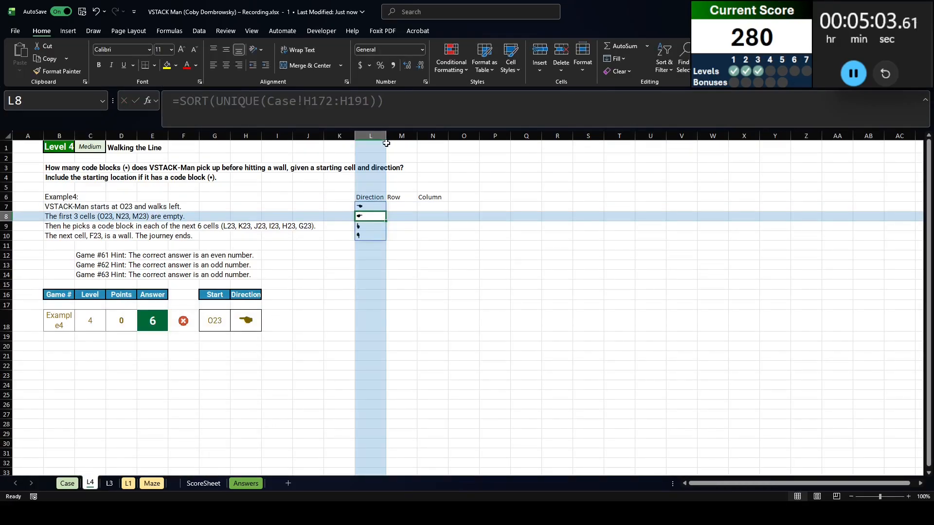
Enter the row and column offsets 0 and -1 for the left-pointing hand and 0 and 1 for the right-pointing hand
{"action": "left_click", "coordinate": [403, 203]}
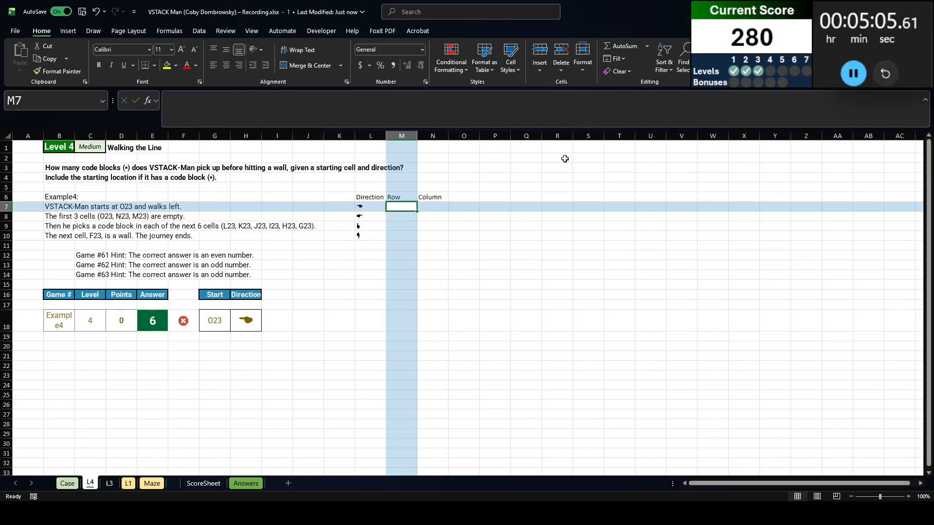
{"action": "type", "text": "0"}
{"action": "key", "text": "Tab"}
{"action": "type", "text": "-1"}
{"action": "key", "text": "Return"}
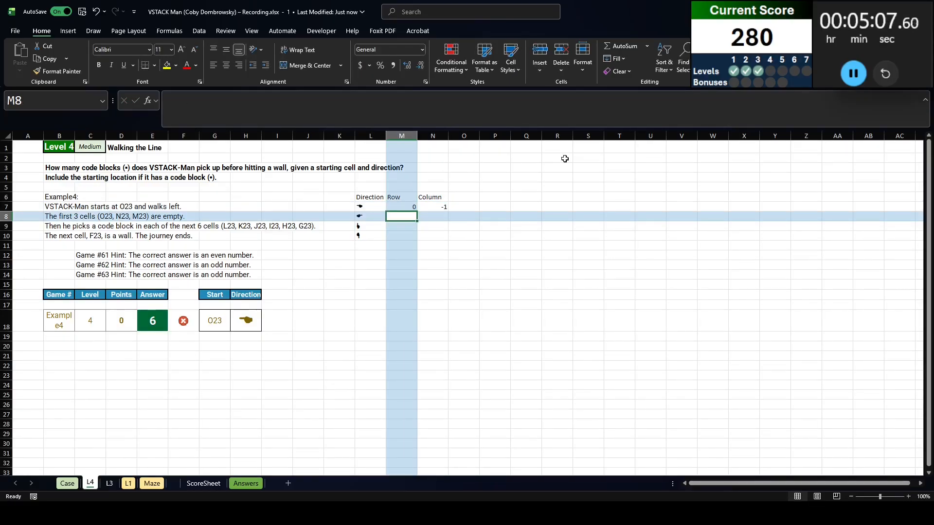
{"action": "type", "text": "0"}
{"action": "key", "text": "Tab"}
{"action": "type", "text": "1"}
{"action": "key", "text": "Return"}
Enter the row and column offsets -1 and 0 for the up-pointing hand and 1 and 0 for the down-pointing hand
{"action": "type", "text": "-1"}
{"action": "key", "text": "Tab"}
{"action": "type", "text": "0"}
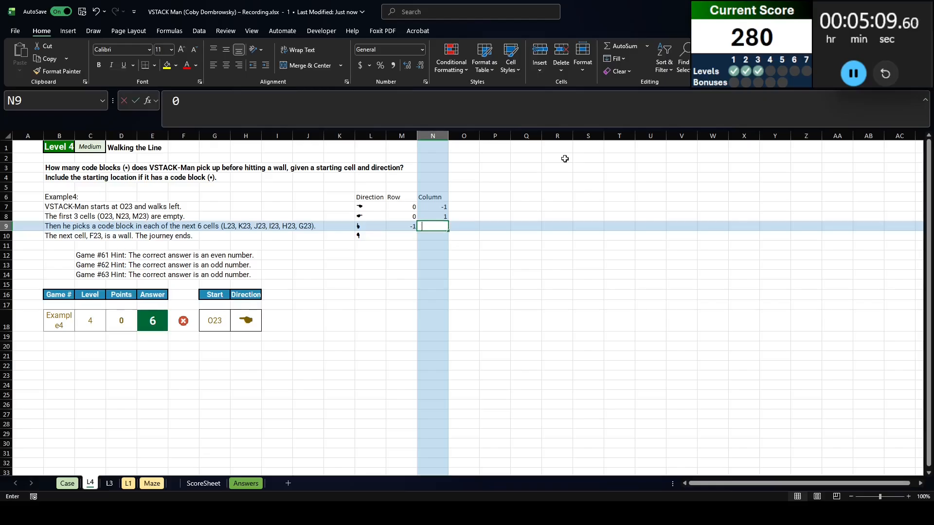
{"action": "key", "text": "Return"}
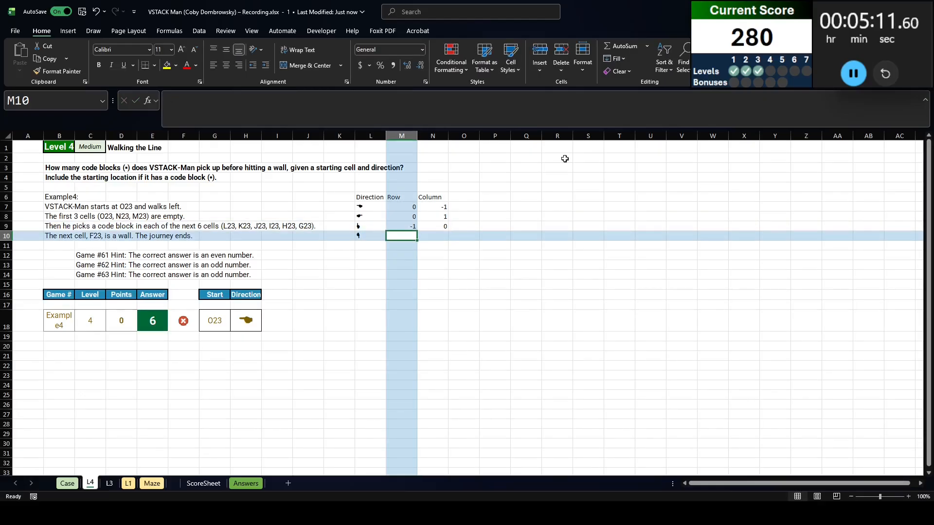
{"action": "type", "text": "1"}
{"action": "key", "text": "Tab"}
{"action": "type", "text": "0"}
{"action": "key", "text": "Return"}
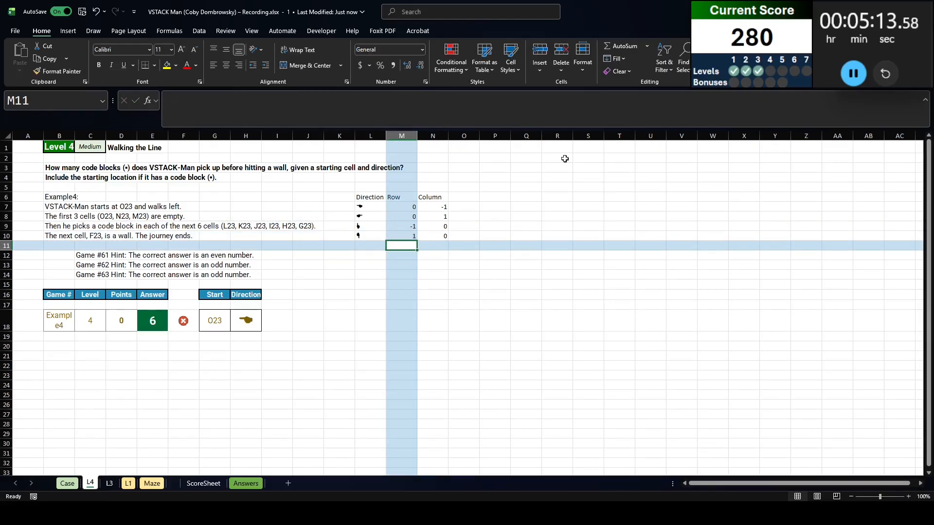
Enter the header Seq in B20 below the example row and make it bold
{"action": "left_click", "coordinate": [161, 346]}
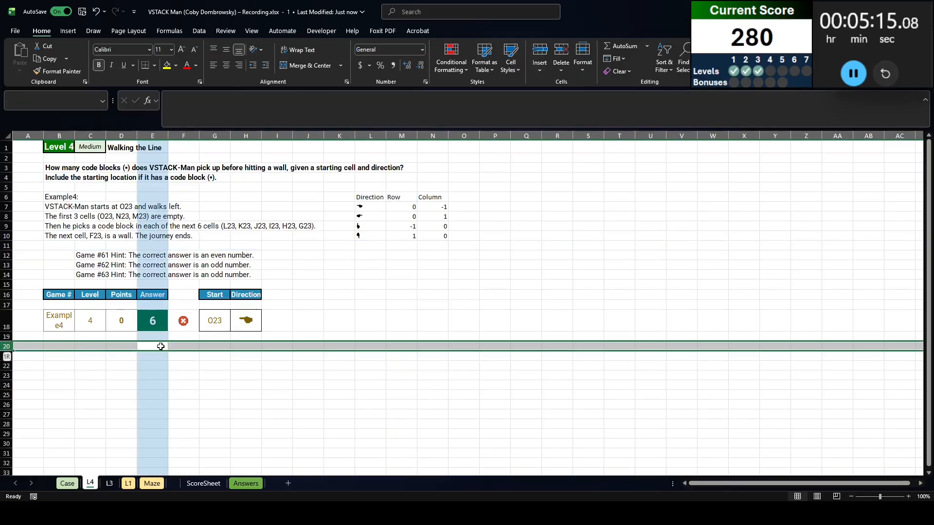
{"action": "left_click", "coordinate": [62, 346]}
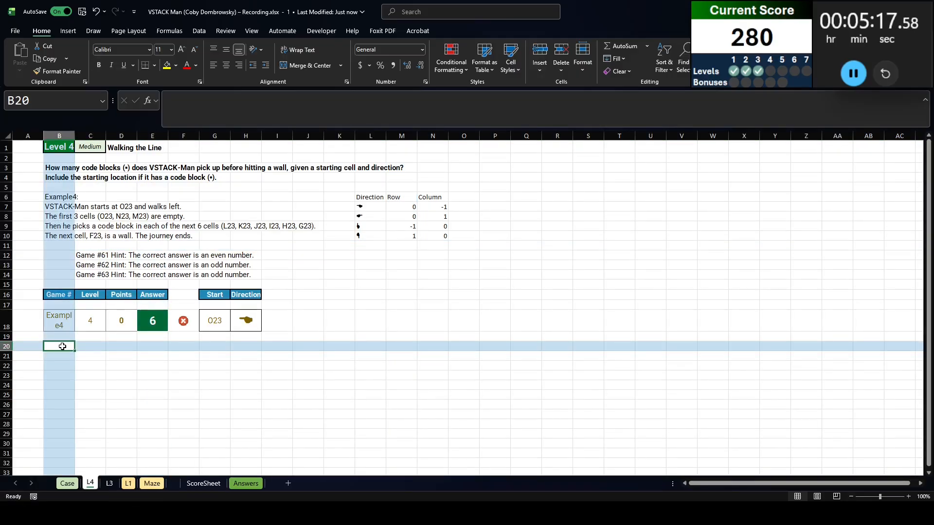
{"action": "type", "text": "Seq"}
{"action": "key", "text": "Return"}
{"action": "key", "text": "Up"}
{"action": "key", "text": "ctrl+b"}
Generate the step numbers in B21 with =SEQUENCE(MAX('L1'!AN2:AO991)) and check how far down the list runs
{"action": "key", "text": "Left"}
{"action": "key", "text": "Down"}
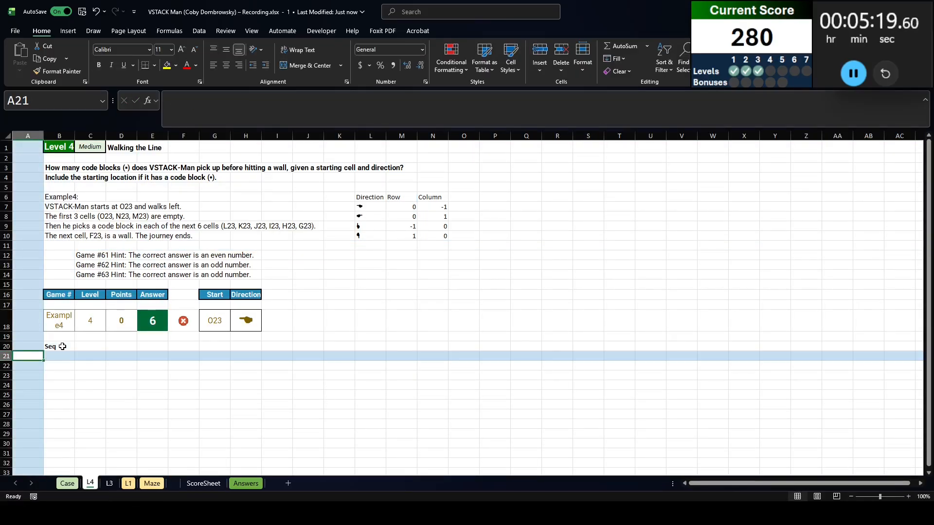
{"action": "key", "text": "Right"}
{"action": "type", "text": "eq"}
{"action": "key", "text": "Tab"}
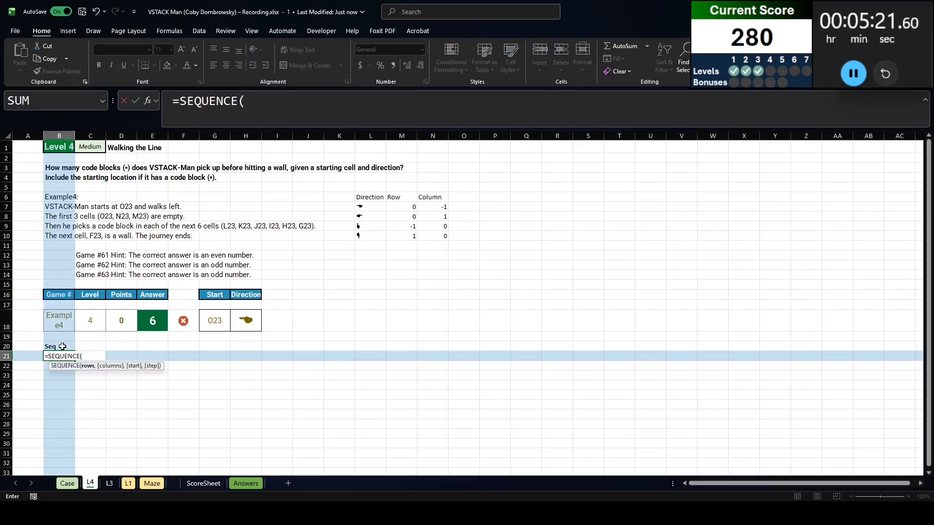
{"action": "type", "text": "max("}
{"action": "key", "text": "ctrl+Page_Down"}
{"action": "key", "text": "ctrl+Page_Down"}
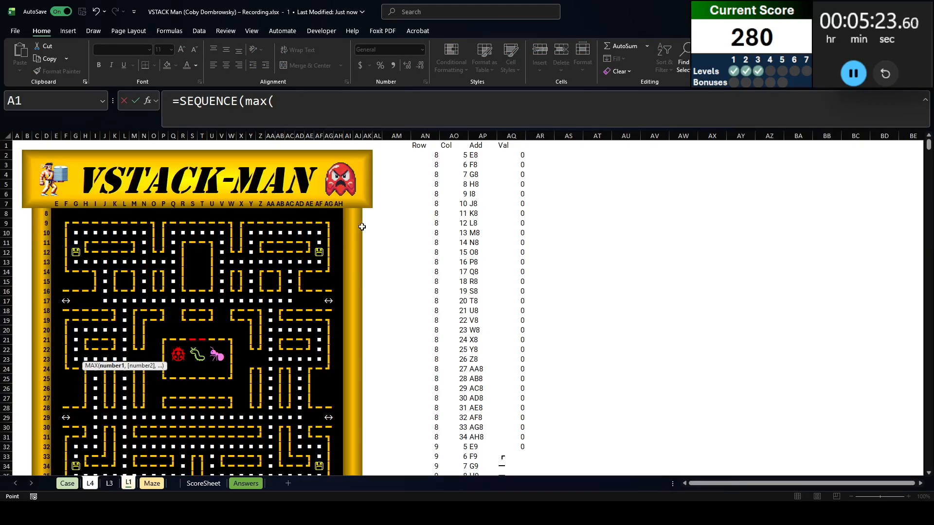
{"action": "left_click", "coordinate": [411, 148]}
{"action": "key", "text": "Down"}
{"action": "key", "text": "shift+Right"}
{"action": "key", "text": "ctrl+shift+Down"}
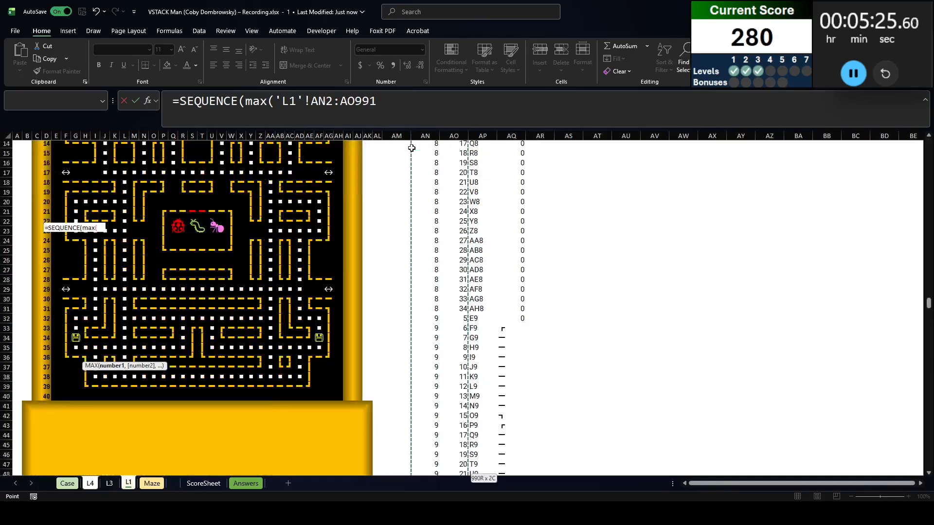
{"action": "key", "text": "Return"}
{"action": "key", "text": "Return"}
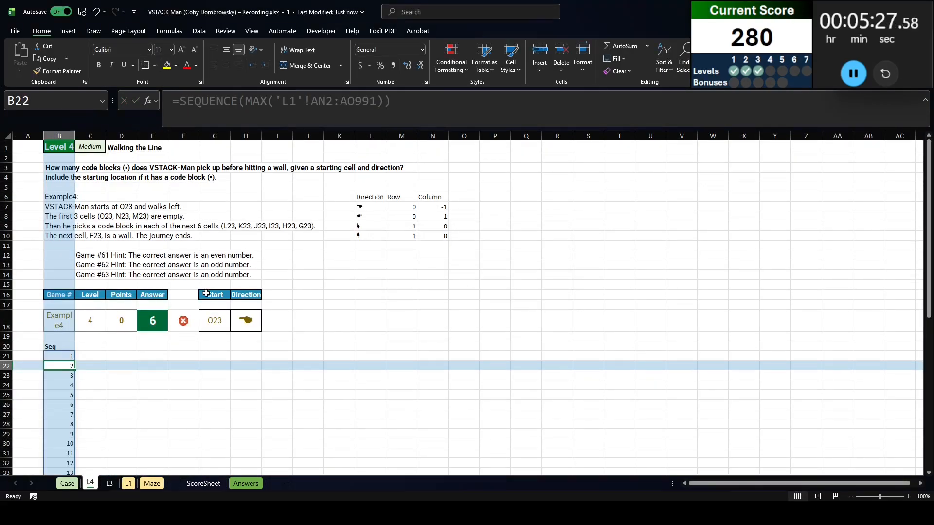
{"action": "scroll", "coordinate": [73, 407], "scroll_direction": "down", "scroll_amount": 6}
{"action": "scroll", "coordinate": [73, 408], "scroll_direction": "down", "scroll_amount": 6}
{"action": "left_click", "coordinate": [58, 355]}
{"action": "scroll", "coordinate": [105, 378], "scroll_direction": "up", "scroll_amount": 12}
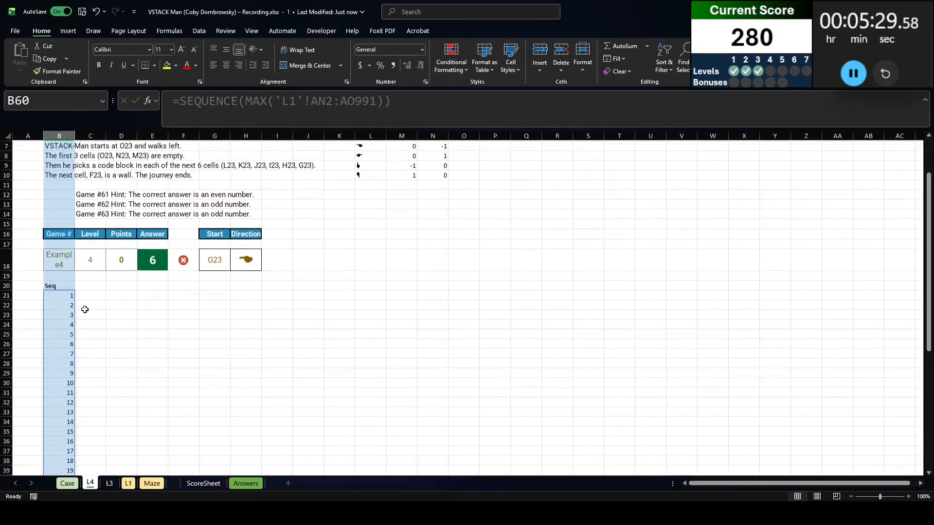
Enter the header Cell in C20 and link C21 to the start cell with the absolute reference =$G$18
{"action": "left_click", "coordinate": [88, 345]}
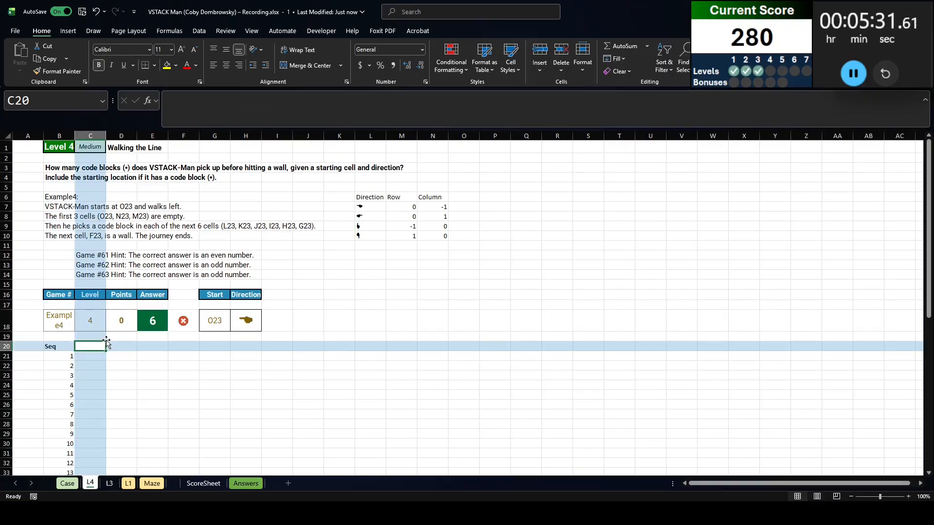
{"action": "type", "text": "Cell"}
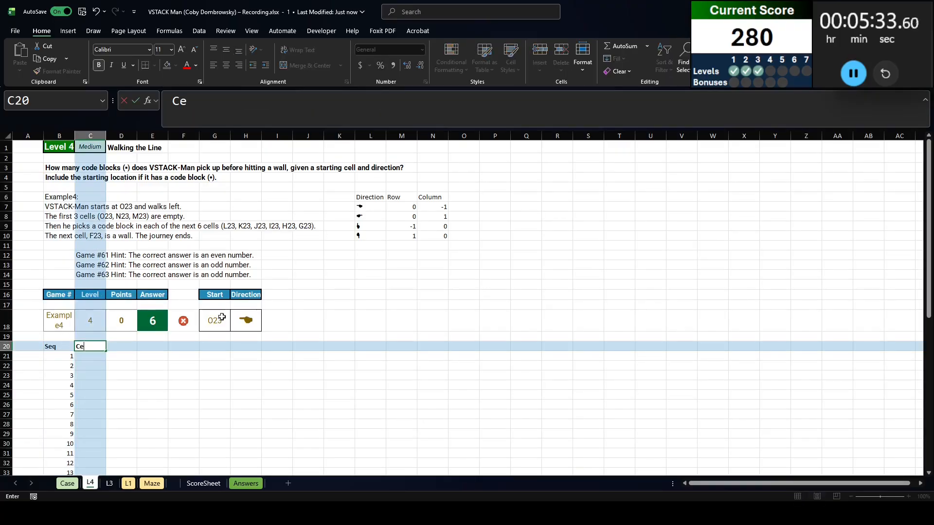
{"action": "key", "text": "Return"}
{"action": "type", "text": "="}
{"action": "left_click", "coordinate": [221, 317]}
{"action": "key", "text": "F4"}
{"action": "key", "text": "Return"}
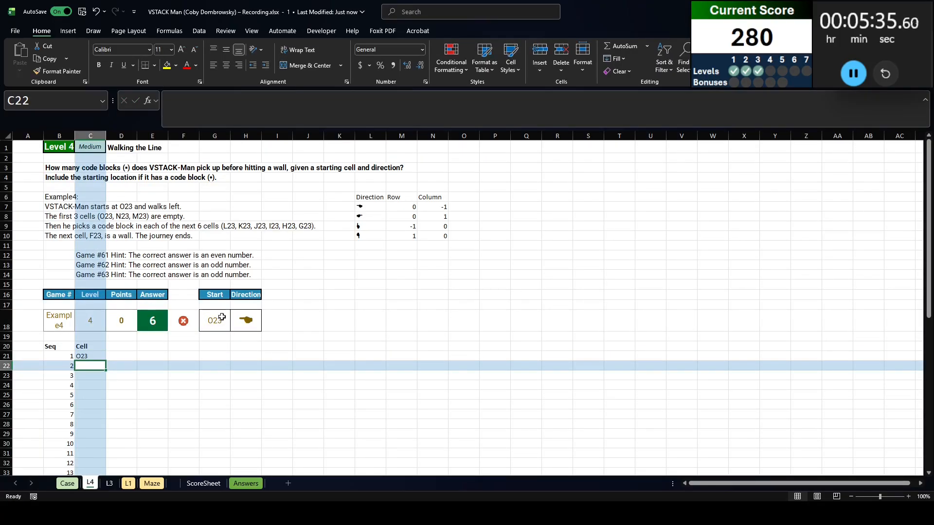
Enter the headers Row and Col in D20:E20
{"action": "key", "text": "Up"}
{"action": "key", "text": "Up"}
{"action": "key", "text": "Right"}
{"action": "type", "text": "Row"}
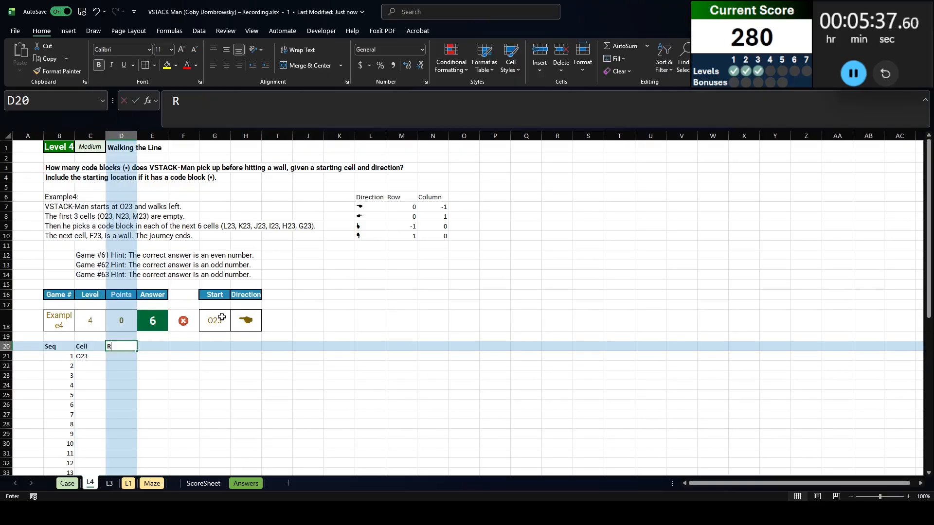
{"action": "key", "text": "Tab"}
{"action": "type", "text": "Col"}
{"action": "key", "text": "Return"}
Look up the start cell's row and column in D21 with =XLOOKUP(C21,'L1'!AP:AP,'L1'!AN:AO)
{"action": "type", "text": "=XLOOKUP("}
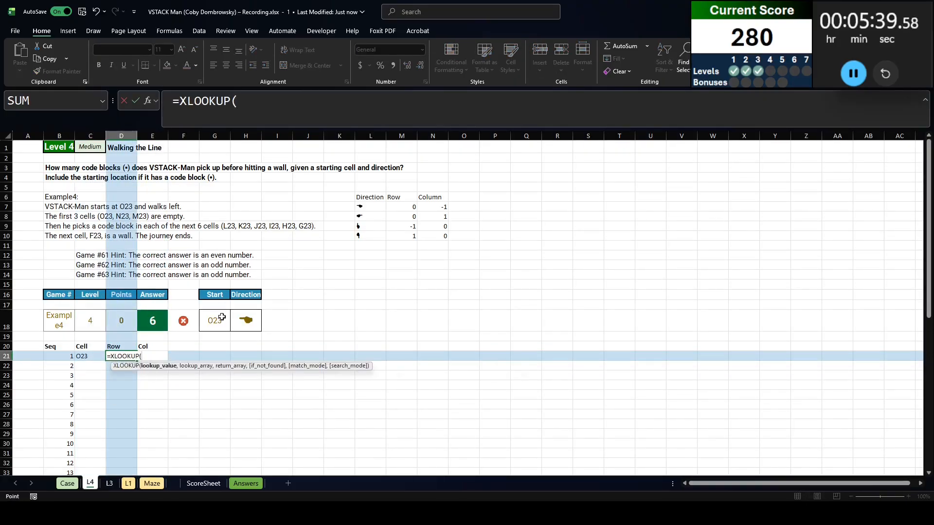
{"action": "type", "text": "C21,"}
{"action": "key", "text": "ctrl+Page_Down"}
{"action": "key", "text": "ctrl+Page_Down"}
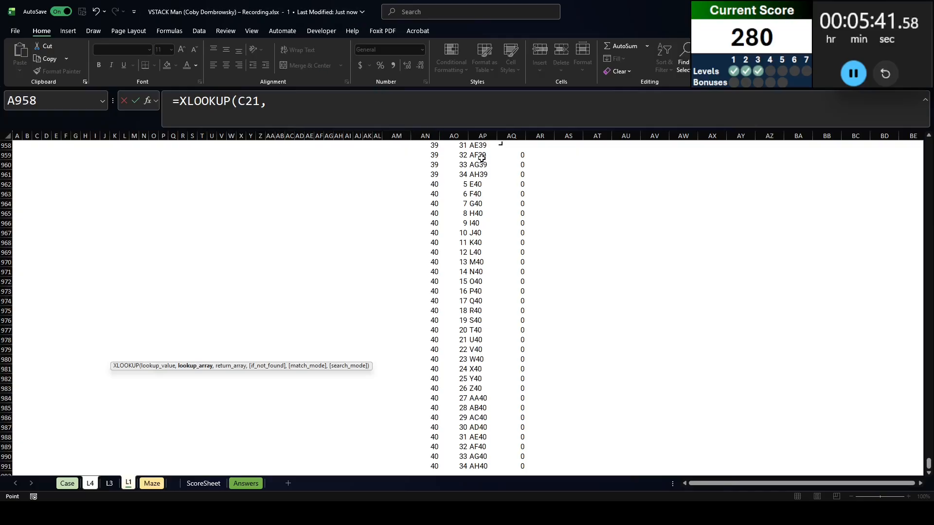
{"action": "left_click", "coordinate": [482, 136]}
{"action": "type", "text": ","}
{"action": "left_click_drag", "start_coordinate": [425, 136], "coordinate": [458, 139]}
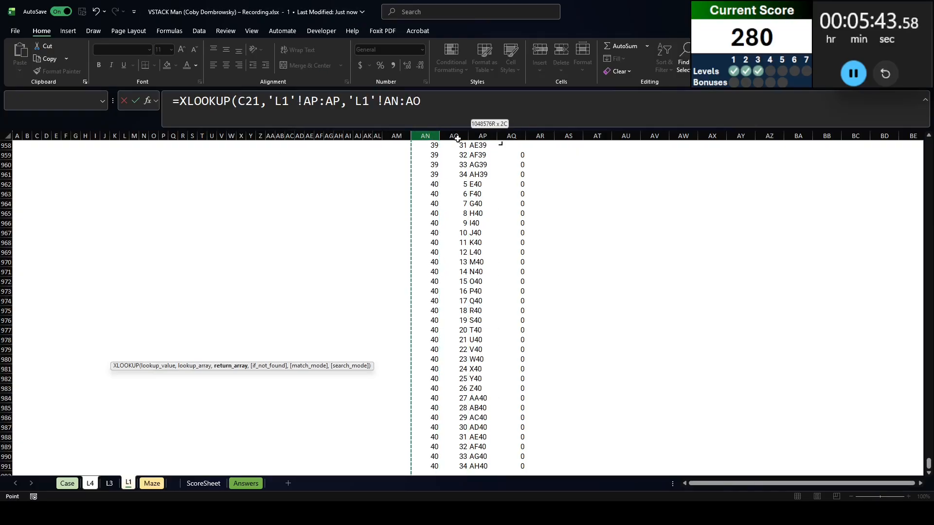
{"action": "key", "text": "Return"}
Enter the header Result in F20
{"action": "left_click", "coordinate": [193, 338]}
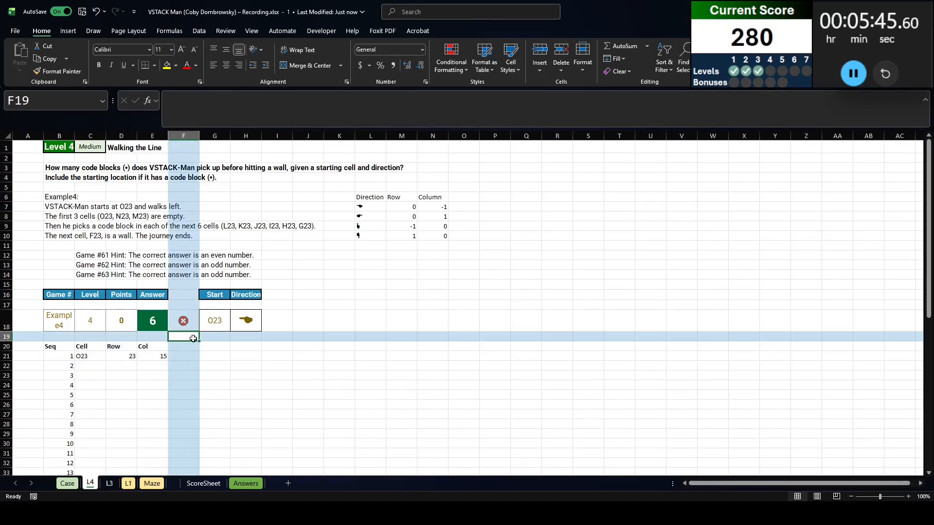
{"action": "key", "text": "Down"}
{"action": "type", "text": "Result"}
{"action": "key", "text": "Return"}
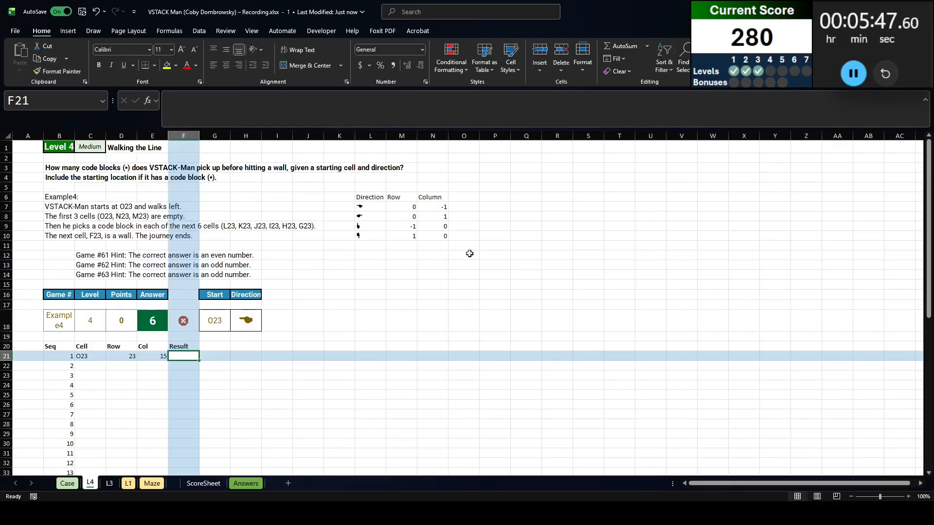
Look up the start cell's maze content in F21 with =XLOOKUP(C21,'L1'!AP:AP,'L1'!AQ:AQ)
{"action": "type", "text": "=XLOOKUP("}
{"action": "key", "text": "Left"}
{"action": "key", "text": "Left"}
{"action": "key", "text": "Left"}
{"action": "type", "text": ","}
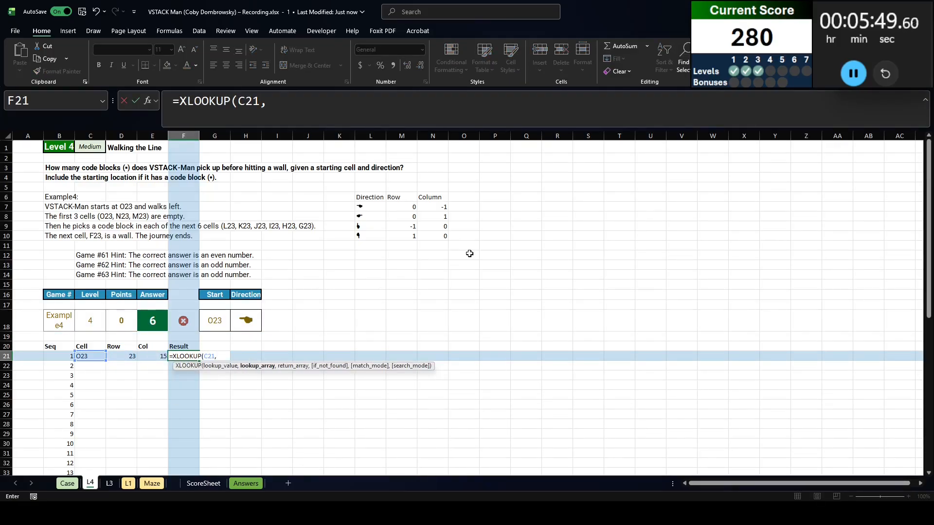
{"action": "key", "text": "ctrl+Page_Down"}
{"action": "key", "text": "ctrl+Page_Down"}
{"action": "left_click", "coordinate": [482, 136]}
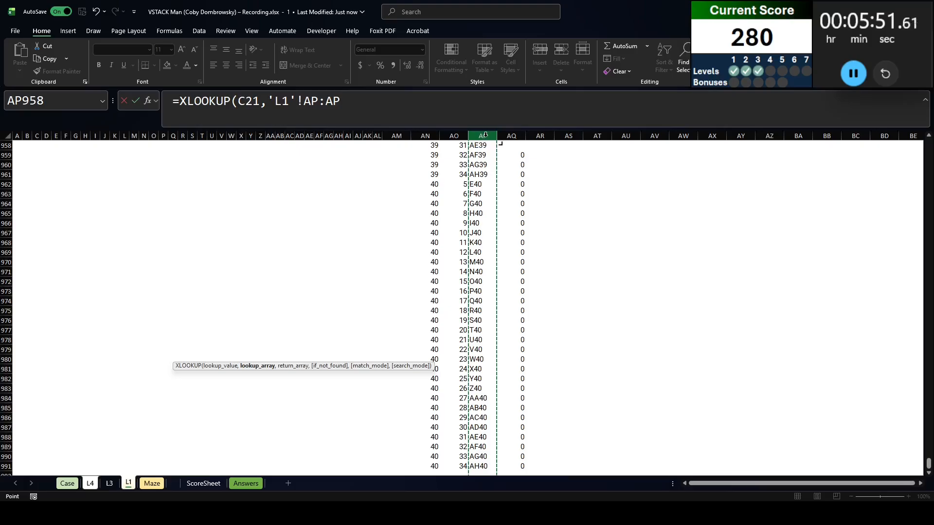
{"action": "type", "text": ","}
{"action": "left_click", "coordinate": [511, 136]}
{"action": "key", "text": "Return"}
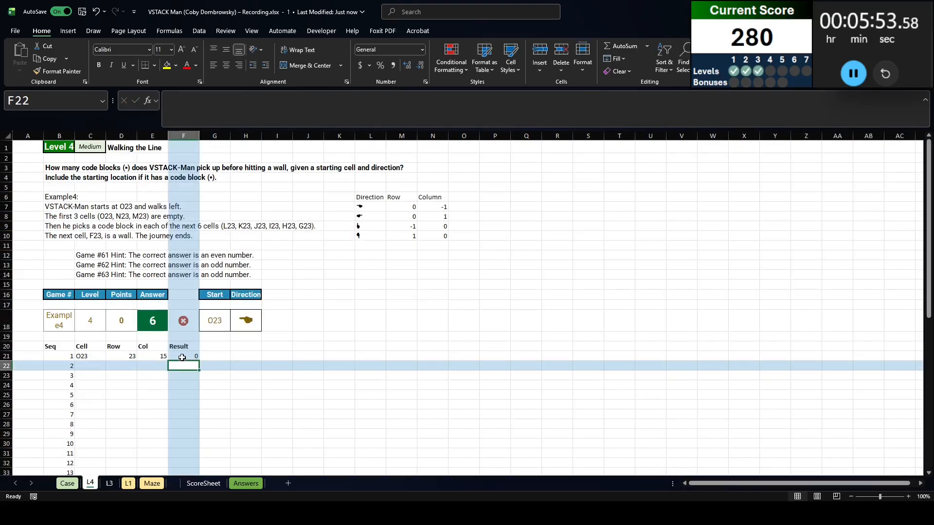
{"action": "left_click", "coordinate": [182, 357]}
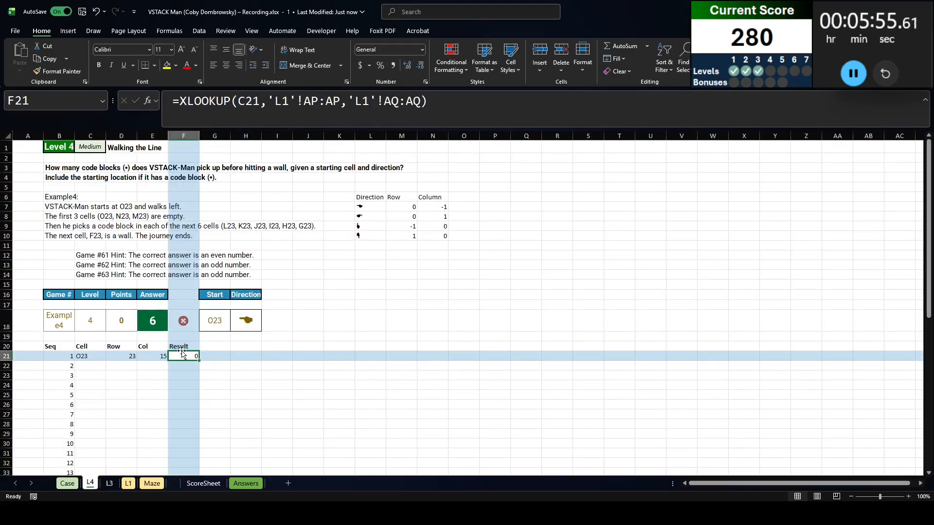
Enter the headers Row and Col in I16:J16 beside the Direction header
{"action": "left_click", "coordinate": [213, 346]}
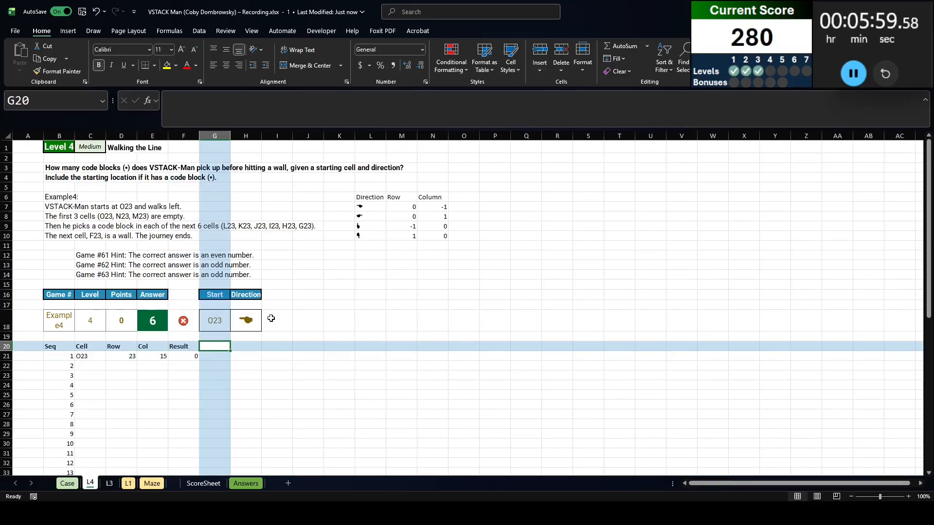
{"action": "left_click", "coordinate": [278, 294]}
{"action": "type", "text": "Row"}
{"action": "key", "text": "Tab"}
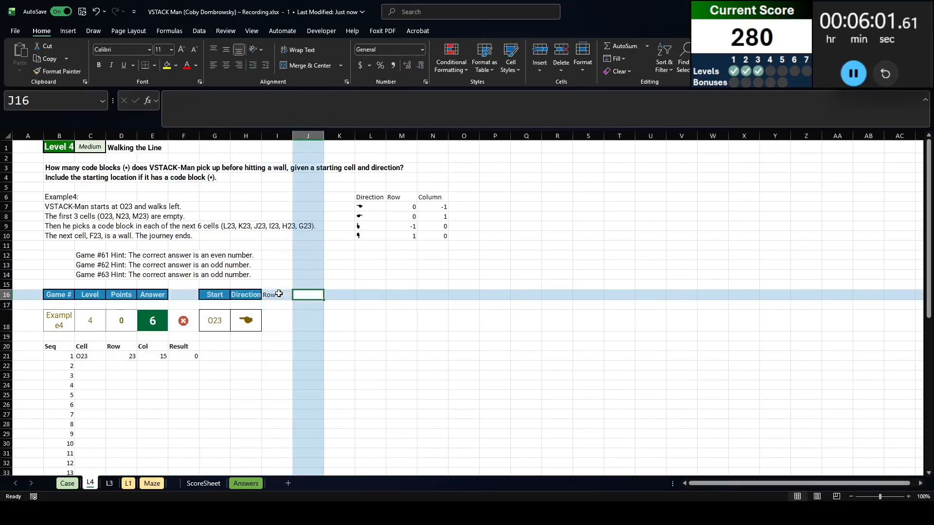
{"action": "type", "text": "Col"}
{"action": "key", "text": "Return"}
{"action": "key", "text": "Return"}
Look up the example direction's row and column offsets in I18 with =XLOOKUP(H18,$L$7#,$M$7:$N$10)
{"action": "type", "text": "=xNPV("}
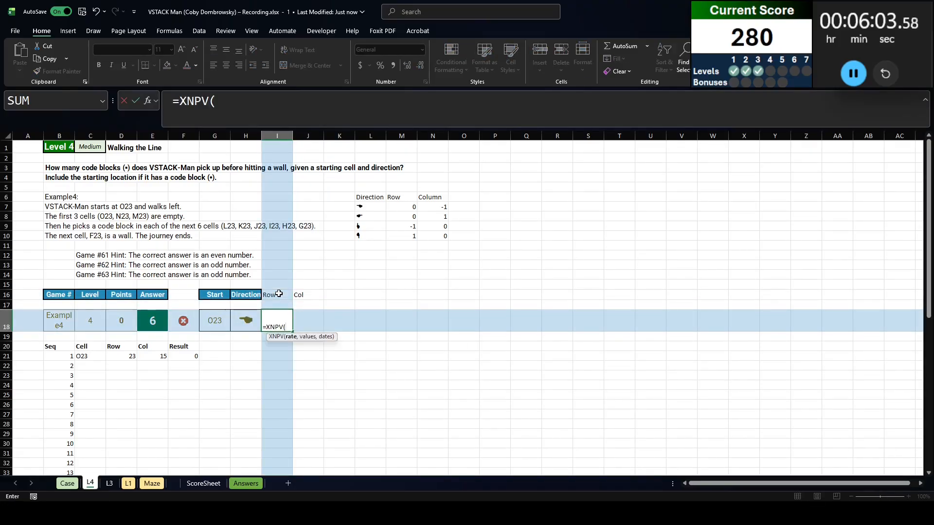
{"action": "key", "text": "Escape"}
{"action": "type", "text": "=XLOOKUP("}
{"action": "key", "text": "Left"}
{"action": "type", "text": ","}
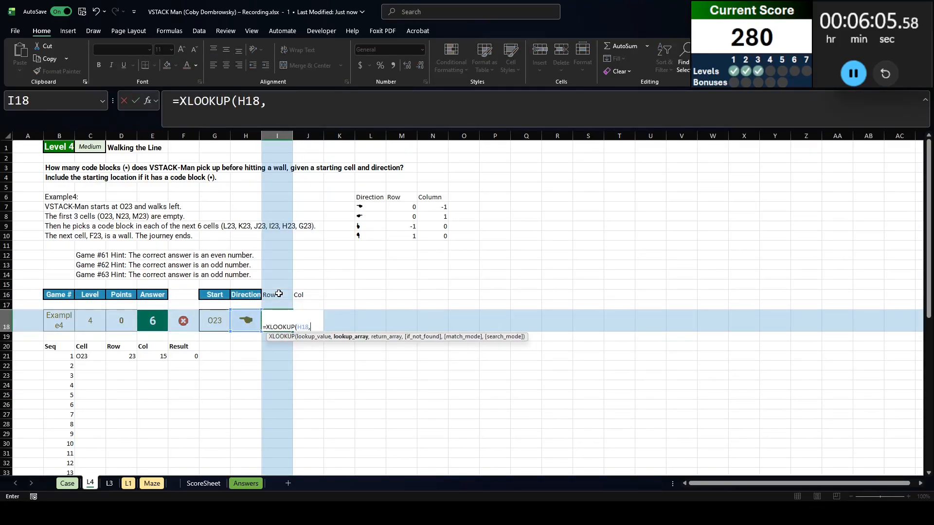
{"action": "left_click_drag", "start_coordinate": [370, 207], "coordinate": [370, 237]}
{"action": "key", "text": "F4"}
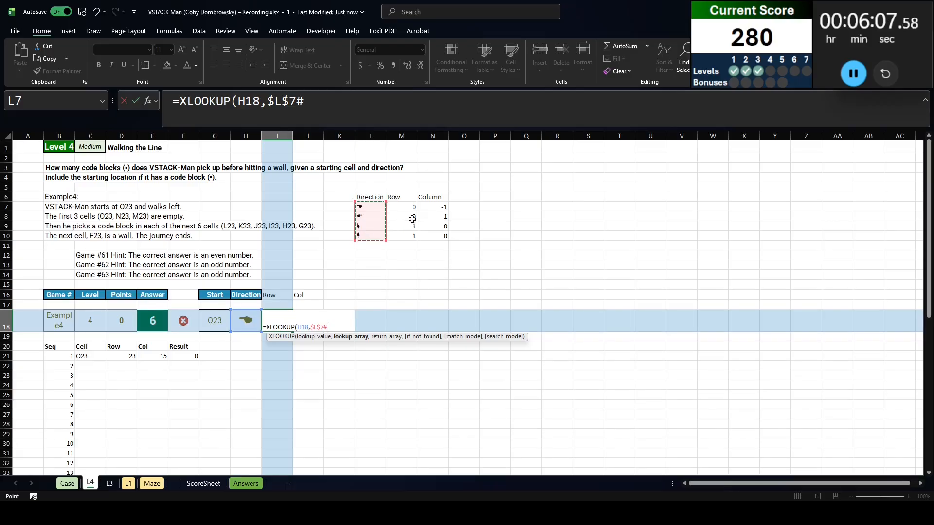
{"action": "type", "text": ","}
{"action": "left_click", "coordinate": [408, 209]}
{"action": "left_click_drag", "start_coordinate": [408, 209], "coordinate": [442, 235]}
{"action": "key", "text": "F4"}
{"action": "key", "text": "Return"}
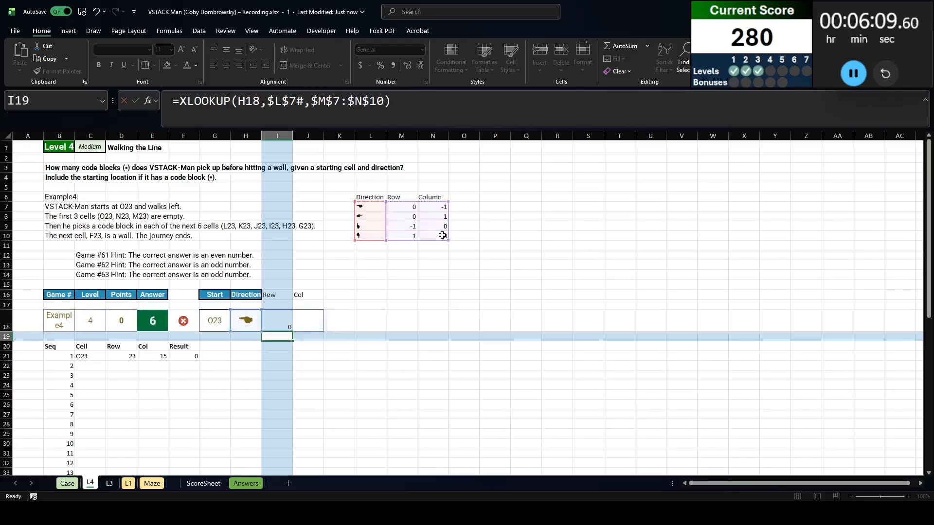
Calculate the second position's row and column in D22 with =D21#+I18#
{"action": "left_click", "coordinate": [121, 366]}
{"action": "type", "text": "="}
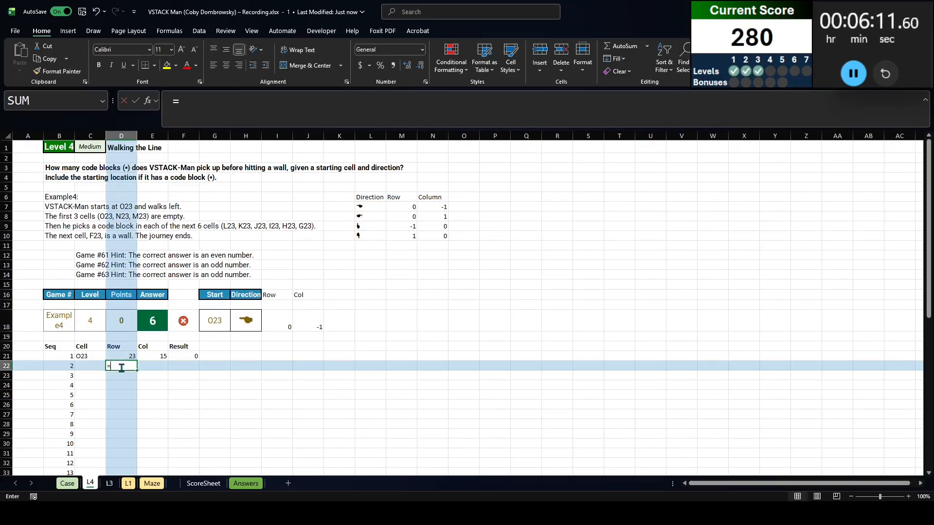
{"action": "key", "text": "Up"}
{"action": "type", "text": "#+"}
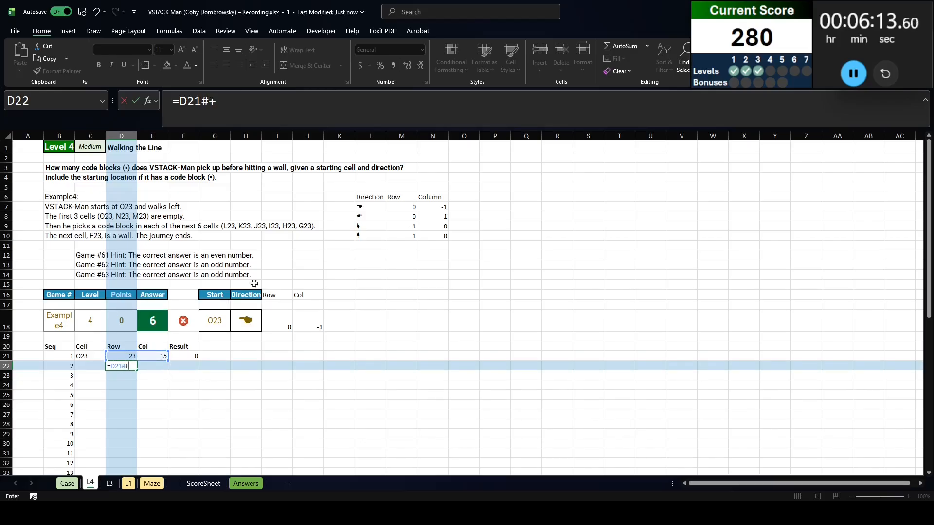
{"action": "left_click", "coordinate": [275, 319]}
{"action": "type", "text": "#"}
{"action": "key", "text": "Return"}
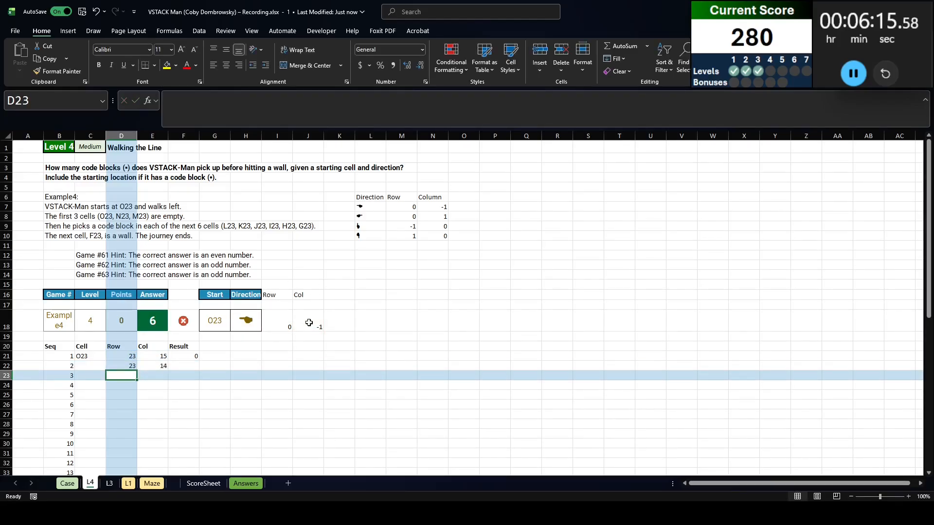
Convert the second position into a relative cell address in C22 with =ADDRESS(D22,E22,4)
{"action": "key", "text": "Up"}
{"action": "key", "text": "Left"}
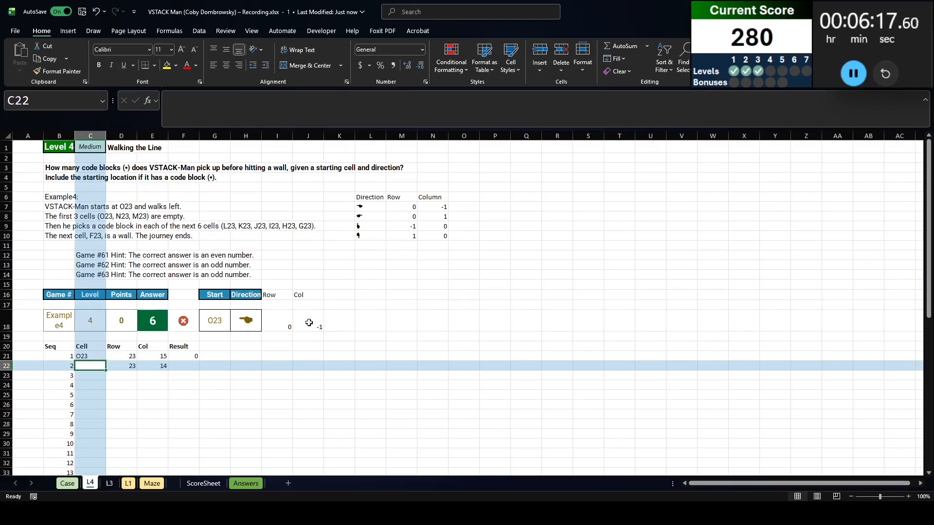
{"action": "type", "text": "=add"}
{"action": "key", "text": "Tab"}
{"action": "key", "text": "Right"}
{"action": "type", "text": ","}
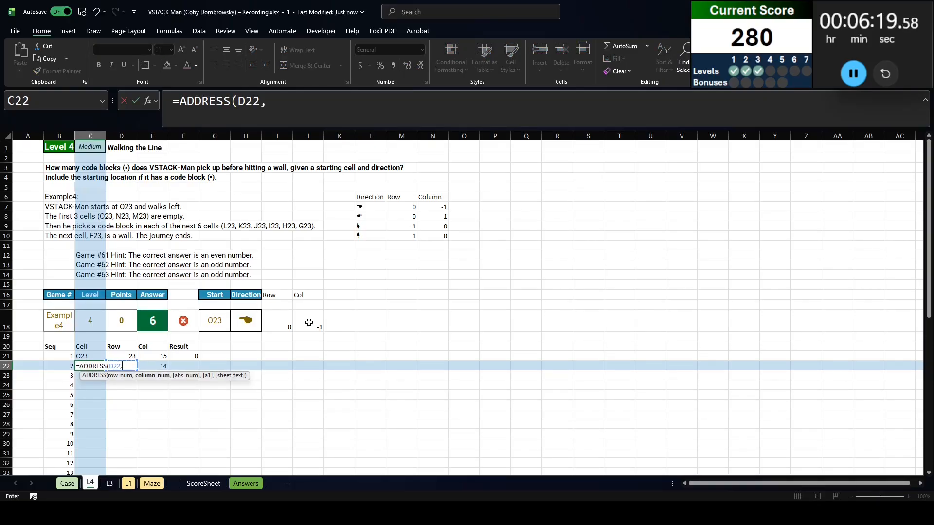
{"action": "key", "text": "Right"}
{"action": "key", "text": "Right"}
{"action": "type", "text": ",4"}
{"action": "key", "text": "Return"}
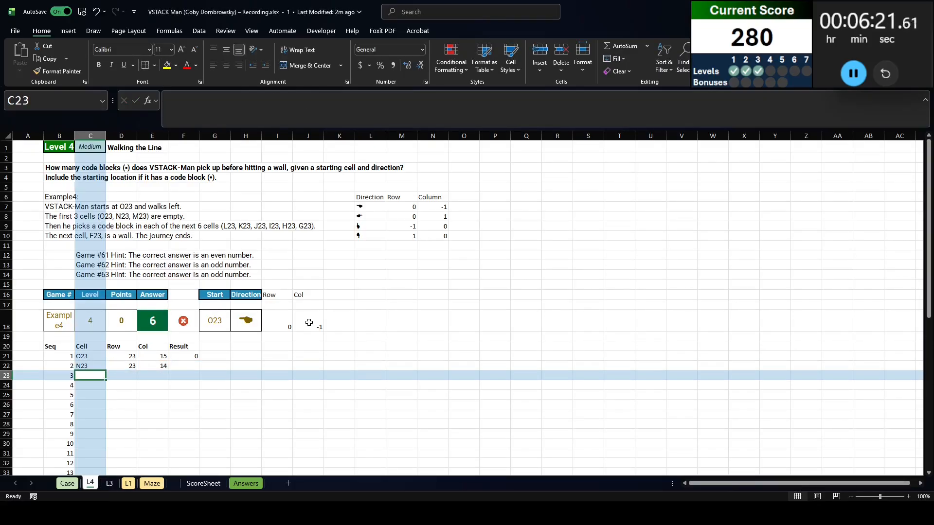
Copy the Result lookup formula from F21 down to F22
{"action": "key", "text": "Up"}
{"action": "key", "text": "Right"}
{"action": "key", "text": "Right"}
{"action": "key", "text": "Right"}
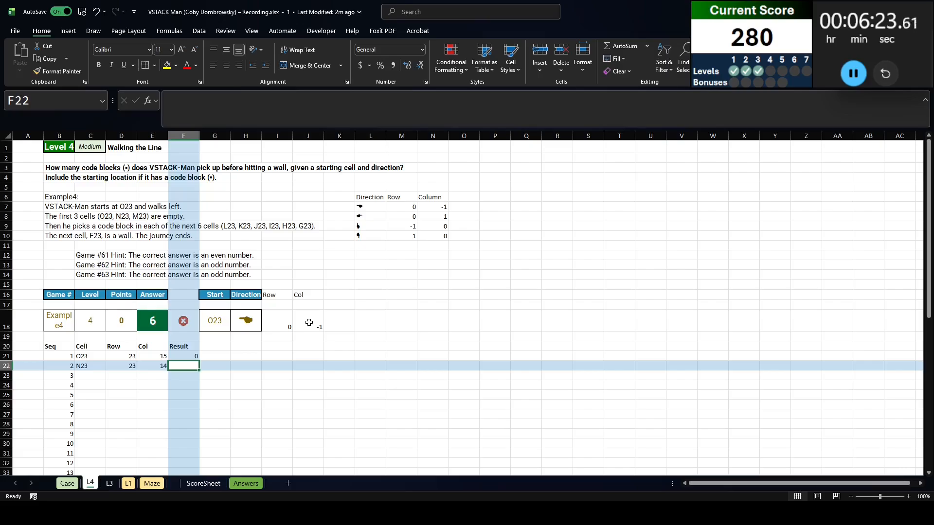
{"action": "key", "text": "ctrl+d"}
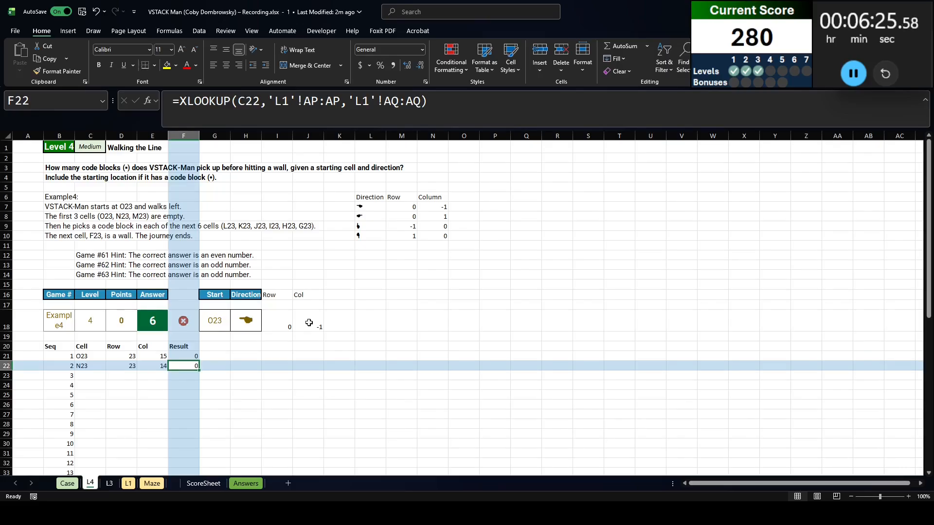
Fill the second position's Cell, Row, Col and Result formulas from C22:F22 down into row 23
{"action": "key", "text": "F2"}
{"action": "key", "text": "Escape"}
{"action": "key", "text": "shift+Left"}
{"action": "key", "text": "shift+Left"}
{"action": "key", "text": "shift+Left"}
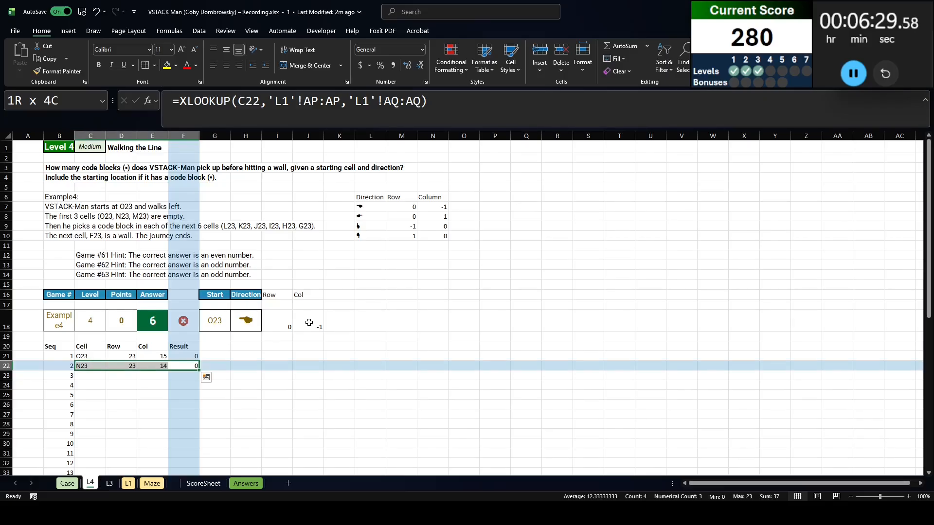
{"action": "key", "text": "shift+Down"}
{"action": "key", "text": "ctrl+d"}
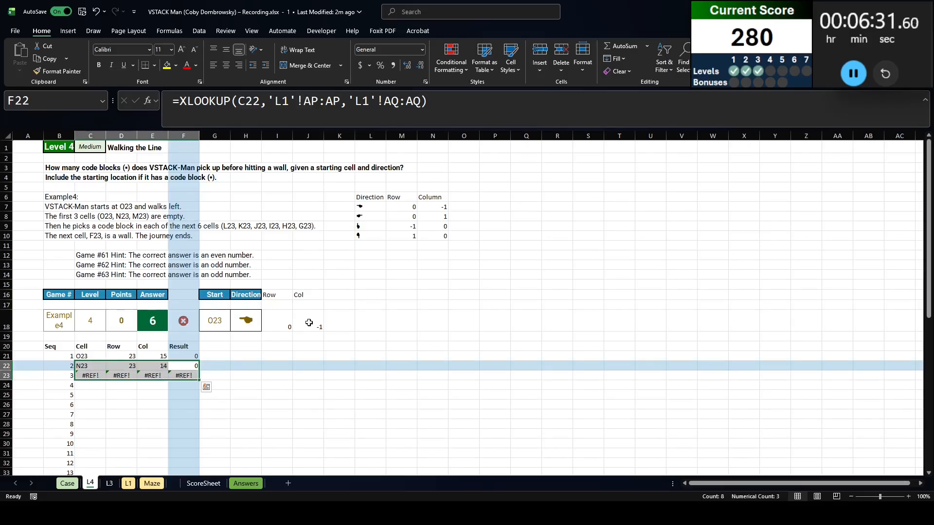
Make the direction offset reference in D22 absolute, giving =D21#+$I$18#, and copy the corrected formula down to D23
{"action": "key", "text": "Up"}
{"action": "key", "text": "Down"}
{"action": "key", "text": "Left"}
{"action": "key", "text": "Left"}
{"action": "key", "text": "Left"}
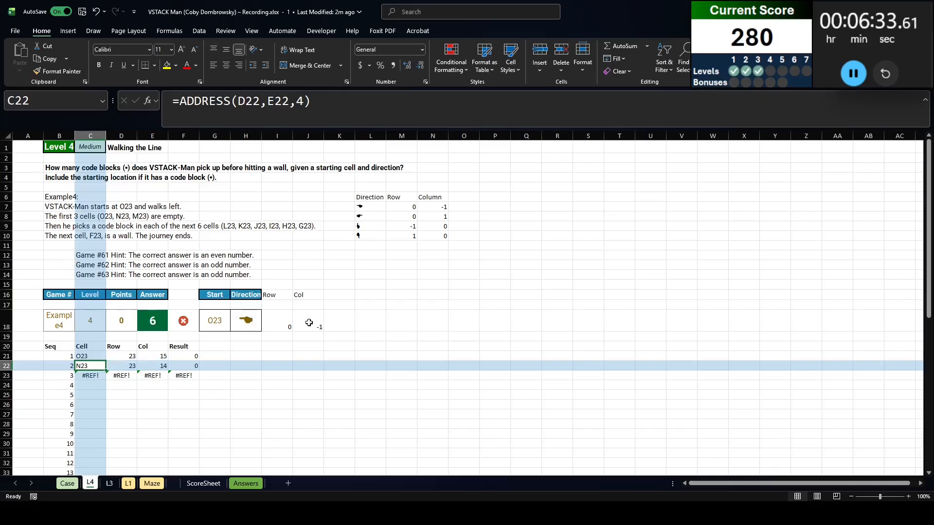
{"action": "key", "text": "Right"}
{"action": "key", "text": "Down"}
{"action": "key", "text": "Left"}
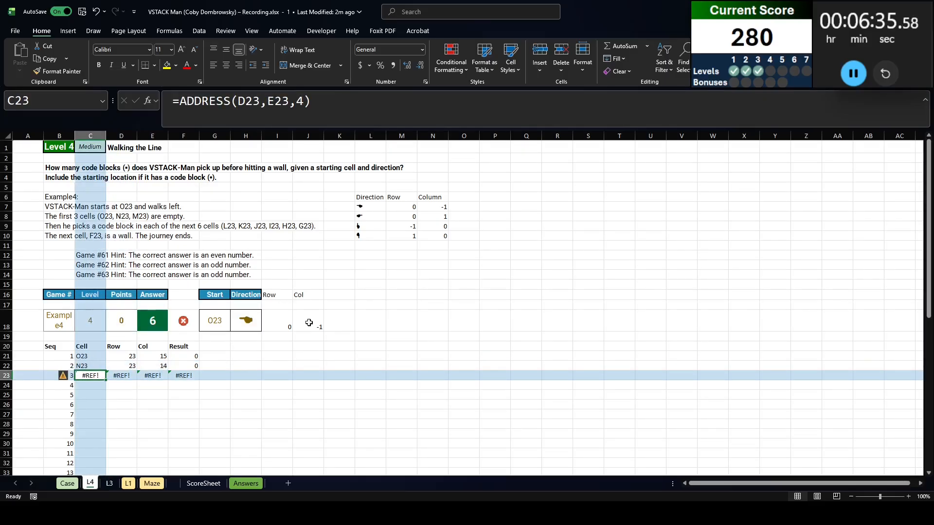
{"action": "key", "text": "Right"}
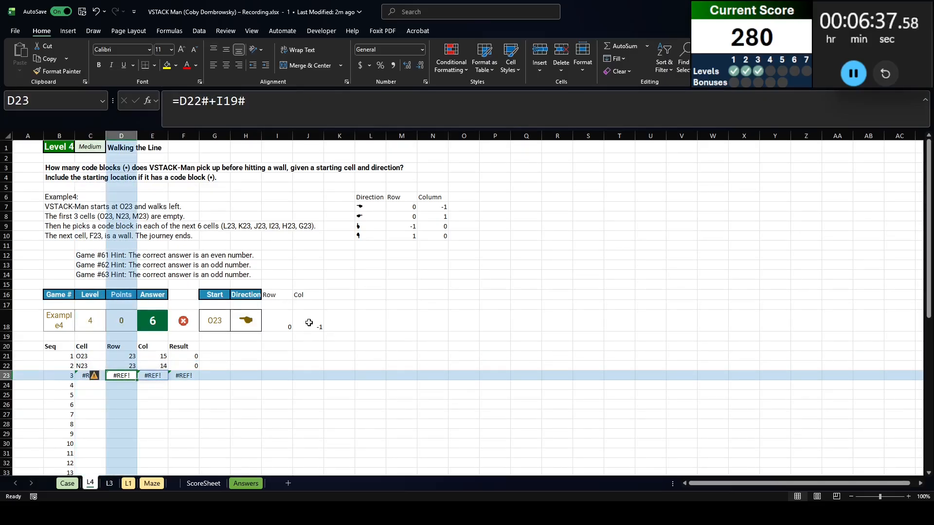
{"action": "key", "text": "F2"}
{"action": "key", "text": "Escape"}
{"action": "key", "text": "Up"}
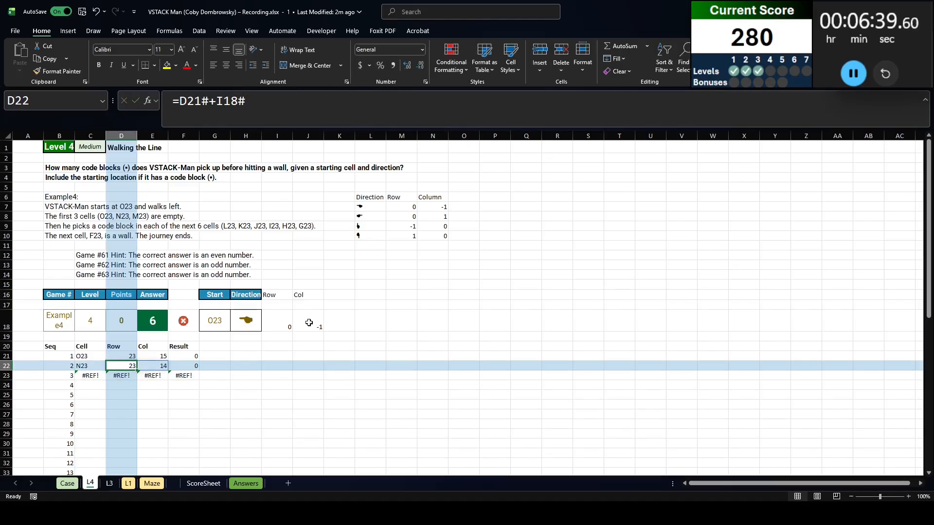
{"action": "key", "text": "F2"}
{"action": "key", "text": "F4"}
{"action": "key", "text": "Return"}
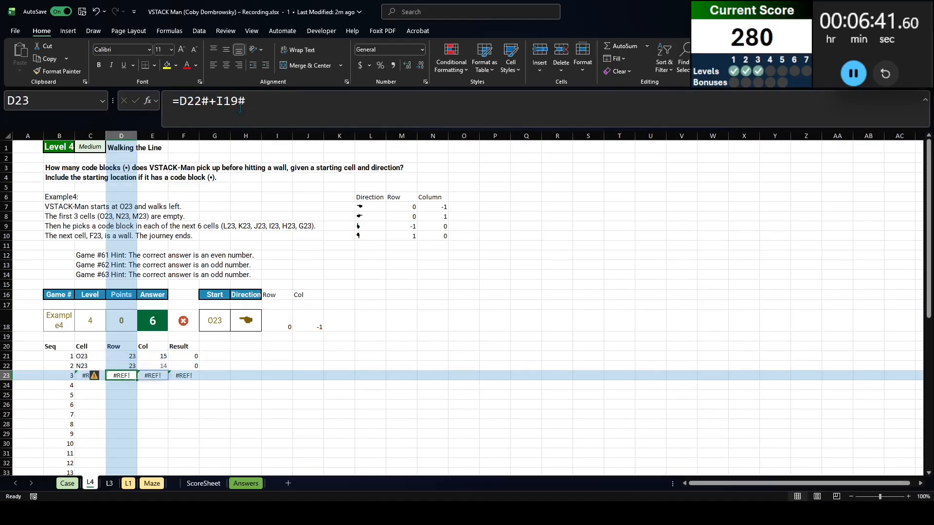
{"action": "key", "text": "ctrl+d"}
Fill the walk formulas in C23:F23 down into row 24
{"action": "key", "text": "Left"}
{"action": "key", "text": "shift+Right"}
{"action": "key", "text": "shift+Right"}
{"action": "key", "text": "shift+Right"}
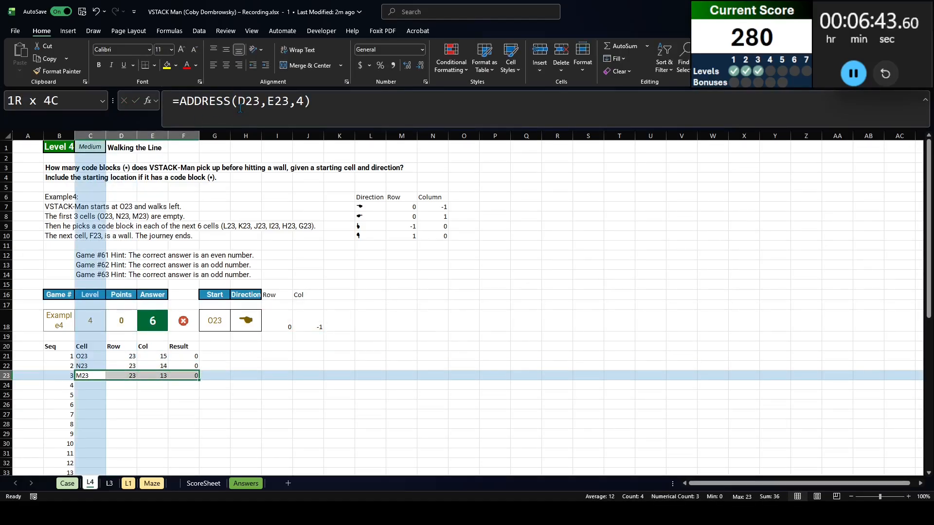
{"action": "key", "text": "ctrl+c"}
{"action": "key", "text": "Left"}
{"action": "key", "text": "Right"}
{"action": "key", "text": "shift+Right"}
{"action": "key", "text": "shift+Right"}
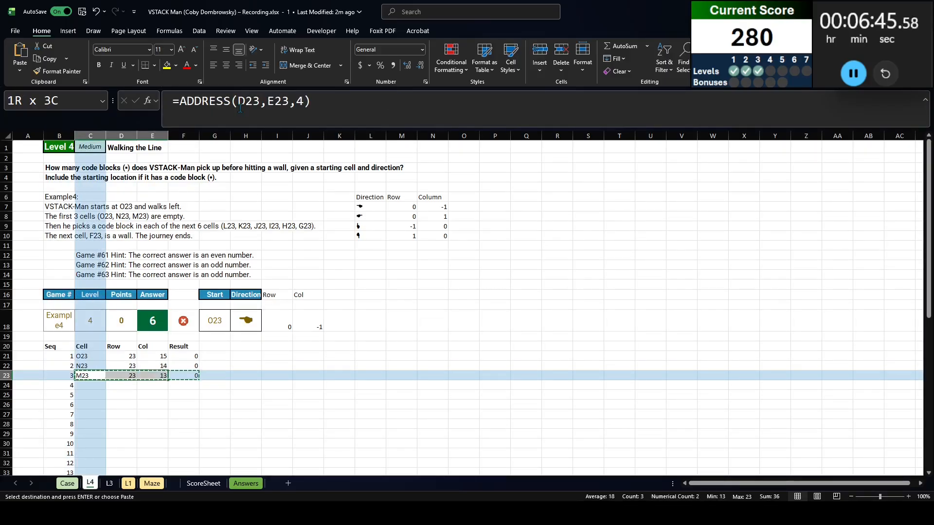
{"action": "key", "text": "shift+Right"}
{"action": "key", "text": "ctrl+shift+Down"}
{"action": "key", "text": "ctrl+shift+Up"}
{"action": "key", "text": "shift+Down"}
{"action": "key", "text": "shift+Down"}
{"action": "key", "text": "shift+Down"}
{"action": "key", "text": "shift+Up"}
{"action": "key", "text": "shift+Up"}
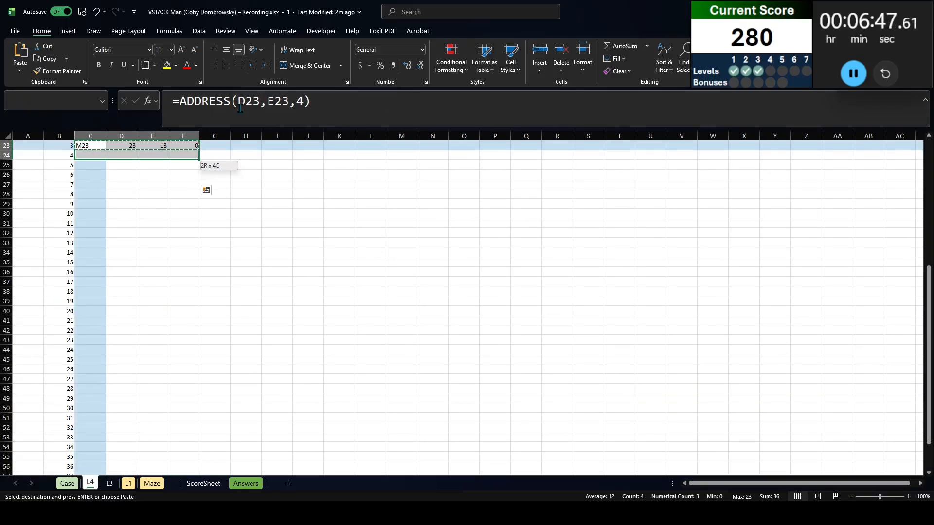
{"action": "key", "text": "ctrl+d"}
Copy the walk formulas in C23:F24 and paste them through row 60, the end of the Seq list
{"action": "key", "text": "ctrl+c"}
{"action": "key", "text": "Left"}
{"action": "key", "text": "ctrl+Down"}
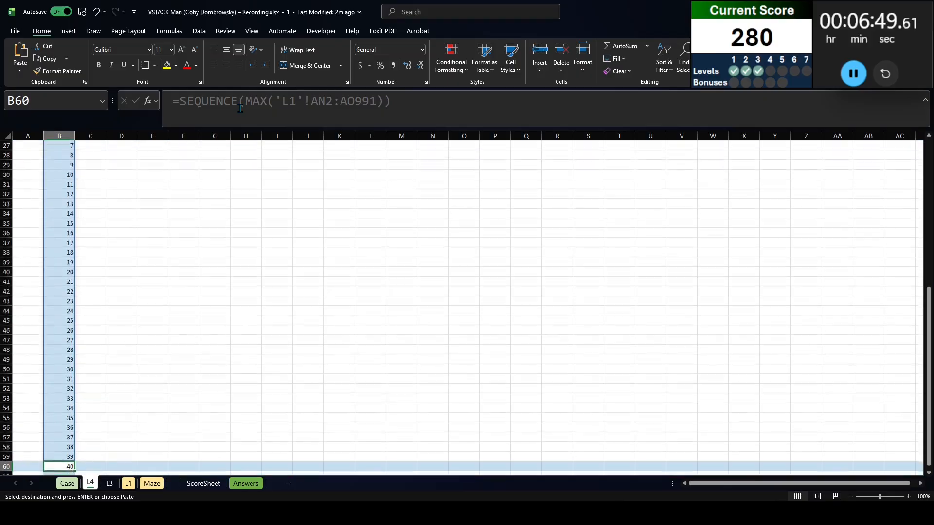
{"action": "key", "text": "Right"}
{"action": "key", "text": "ctrl+shift+Up"}
{"action": "key", "text": "shift+Down"}
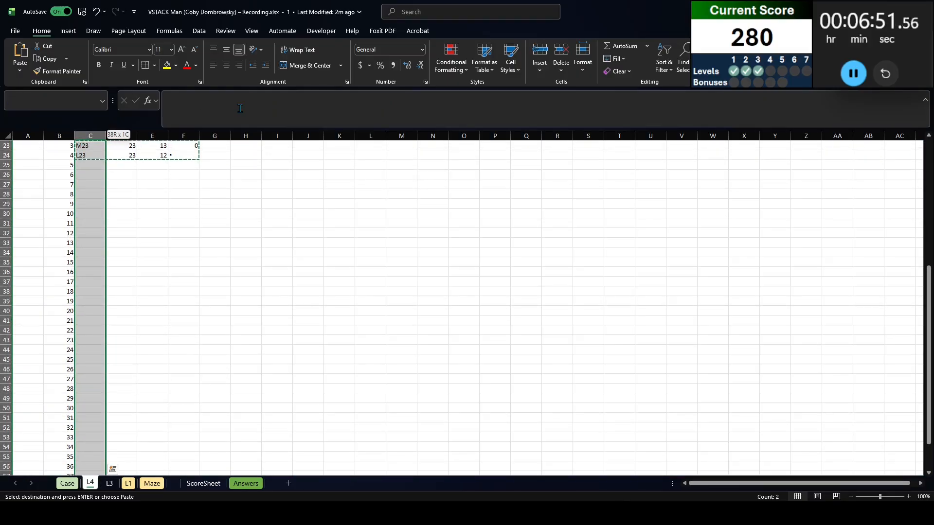
{"action": "key", "text": "ctrl+v"}
Review the filled walk table, checking the Result lookups at the wall and in the rows beyond it
{"action": "key", "text": "ctrl+Up"}
{"action": "key", "text": "Down"}
{"action": "key", "text": "Down"}
{"action": "key", "text": "Down"}
{"action": "key", "text": "Down"}
{"action": "key", "text": "Down"}
{"action": "key", "text": "Down"}
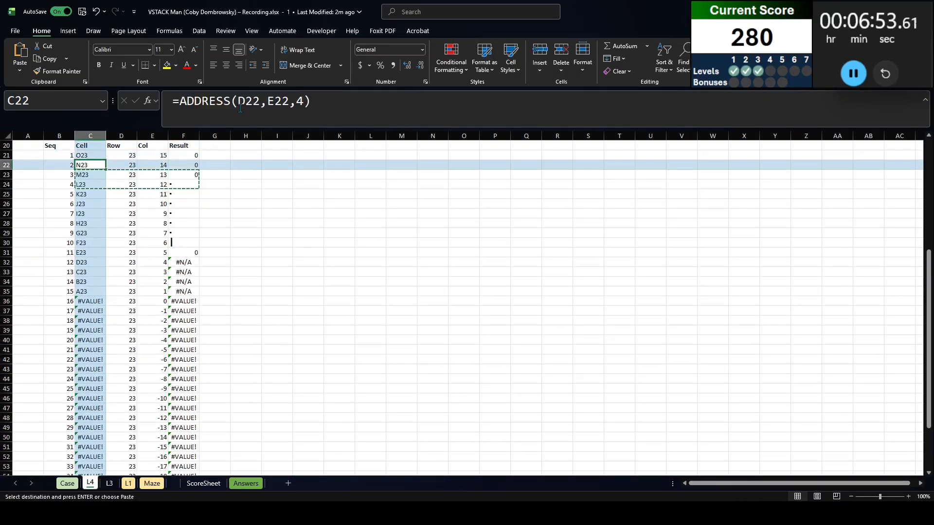
{"action": "key", "text": "Right"}
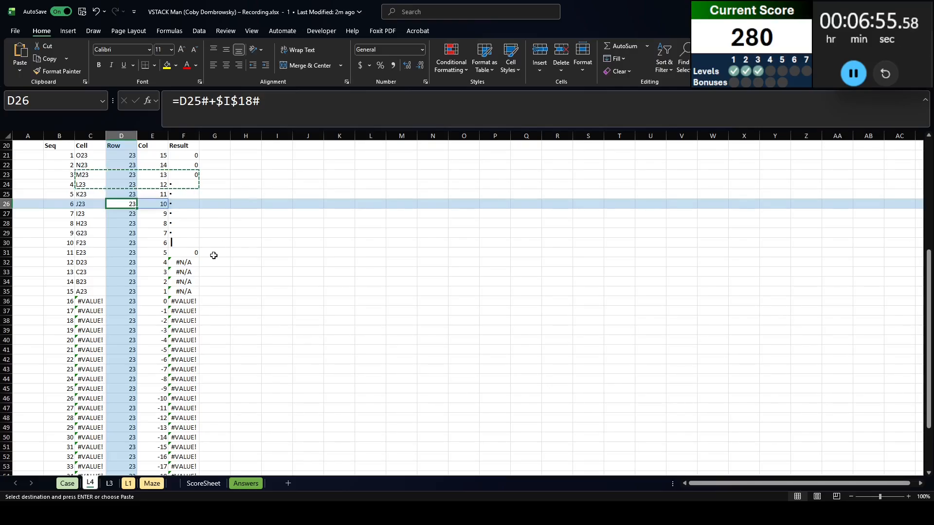
{"action": "left_click", "coordinate": [187, 262]}
{"action": "left_click", "coordinate": [186, 292]}
{"action": "left_click", "coordinate": [186, 331]}
{"action": "left_click", "coordinate": [186, 380]}
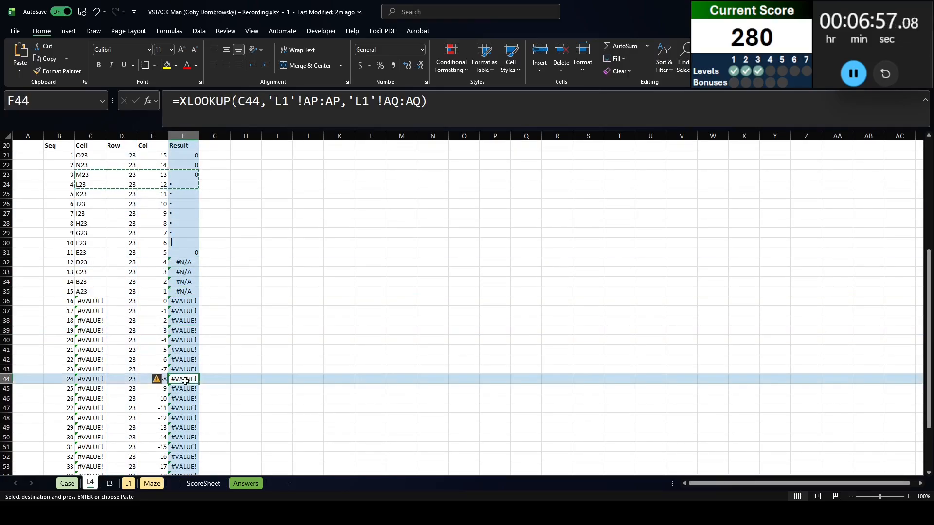
{"action": "left_click", "coordinate": [182, 264]}
{"action": "scroll", "coordinate": [141, 273], "scroll_direction": "up", "scroll_amount": 5}
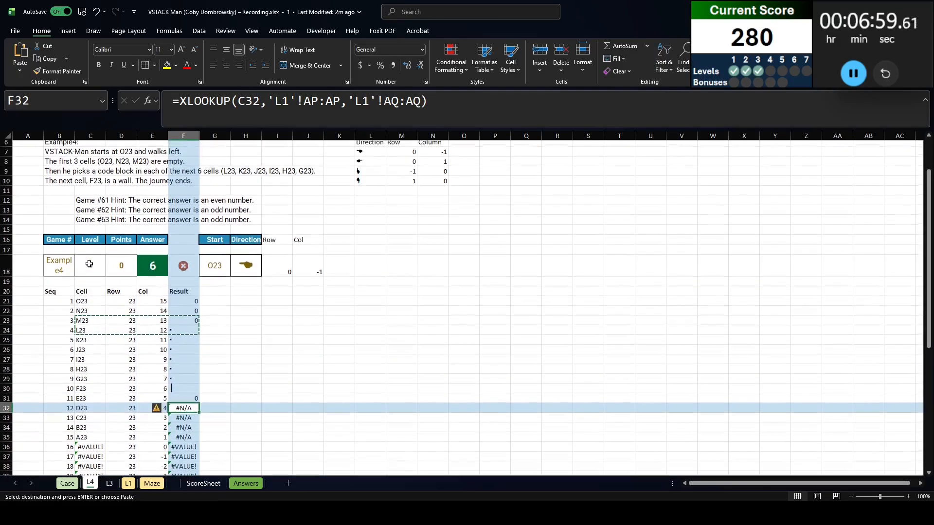
{"action": "left_click", "coordinate": [184, 388]}
{"action": "scroll", "coordinate": [192, 370], "scroll_direction": "up", "scroll_amount": 2}
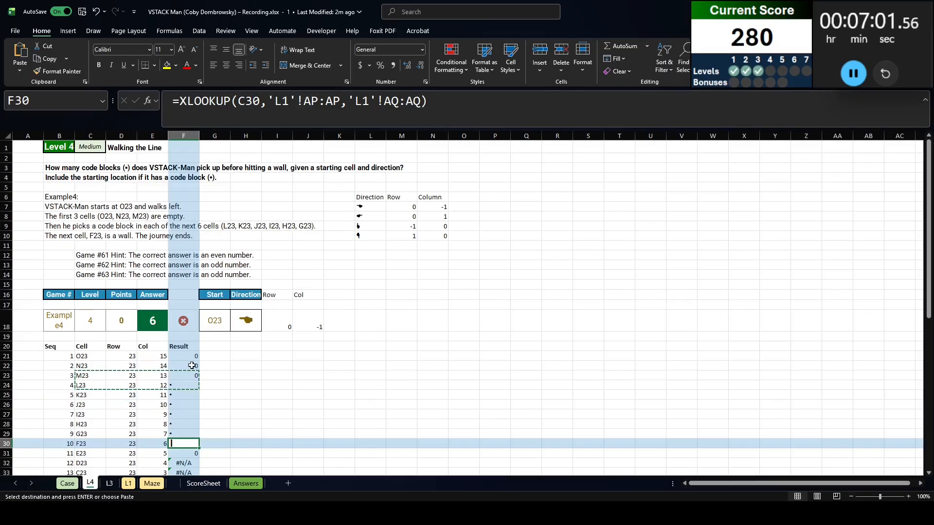
Add the column header "Wall?" in G20, beside the Result header
{"action": "left_click", "coordinate": [205, 349]}
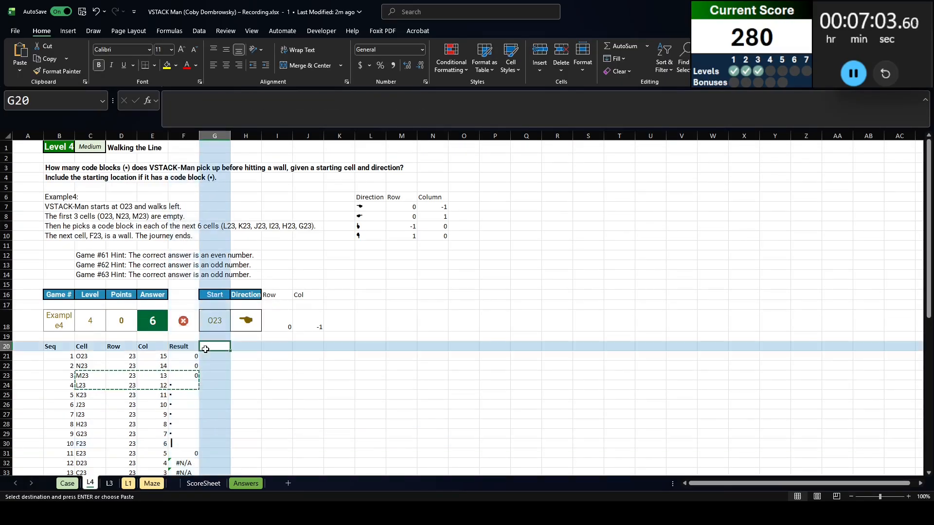
{"action": "type", "text": "Wall"}
{"action": "key", "text": "Return"}
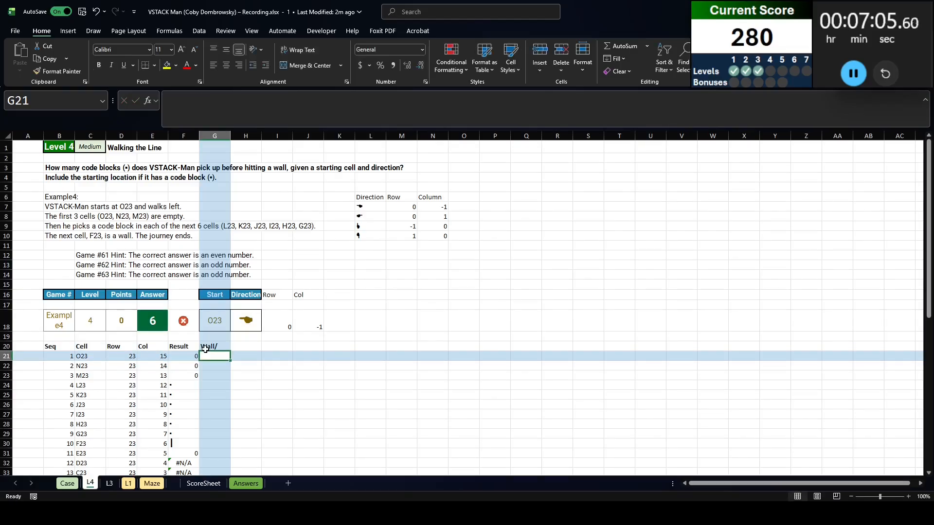
{"action": "left_click", "coordinate": [205, 350]}
{"action": "type", "text": "Wa"}
{"action": "key", "text": "Return"}
List the distinct maze symbols in sorted order from P2 with =SORT(UNIQUE('L1'!AQ2#))
{"action": "left_click", "coordinate": [493, 157]}
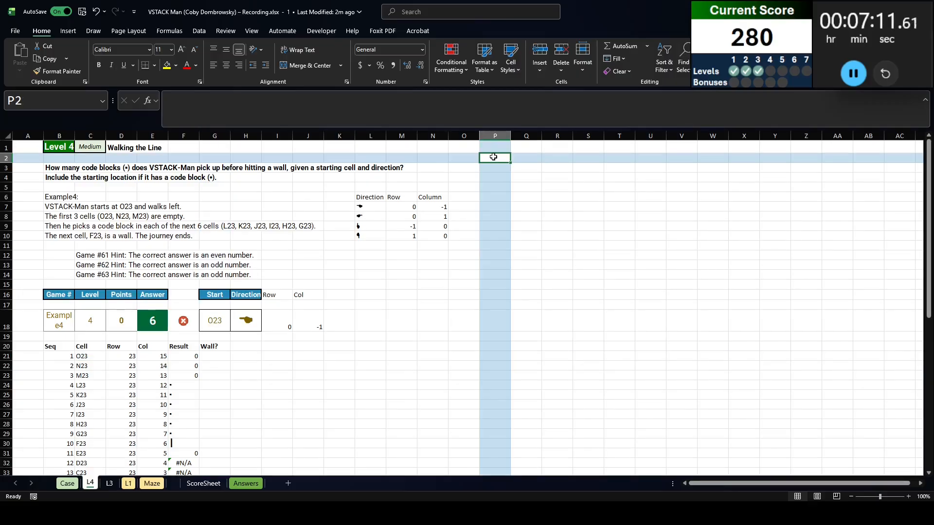
{"action": "type", "text": "=sort(unique("}
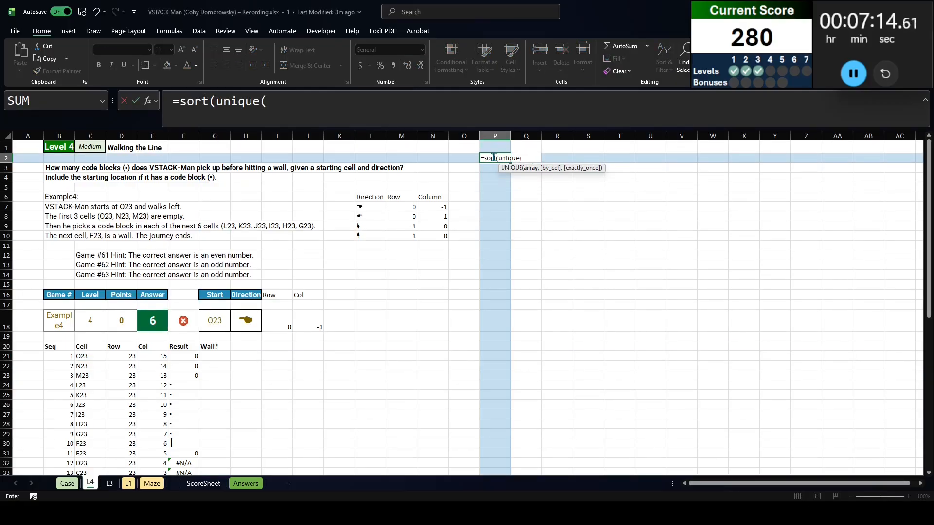
{"action": "key", "text": "ctrl+Page_Down"}
{"action": "key", "text": "ctrl+Page_Down"}
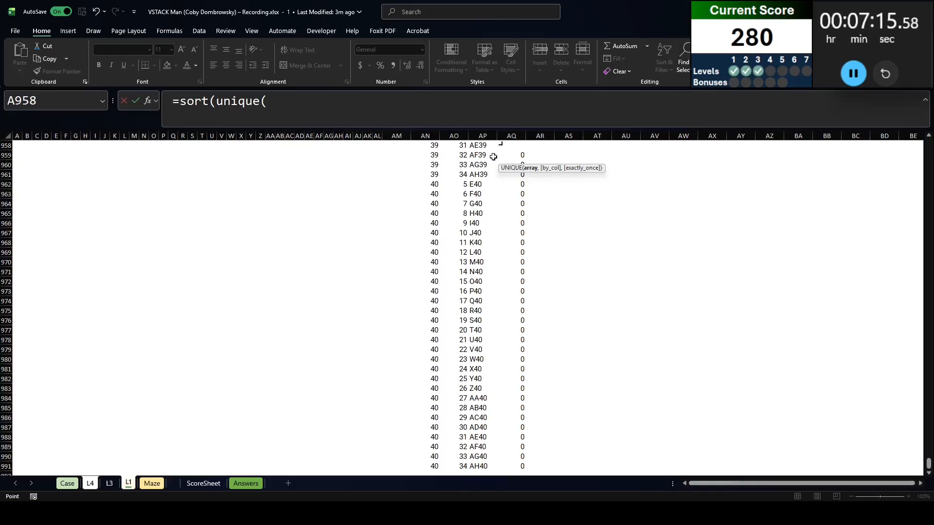
{"action": "left_click", "coordinate": [507, 161]}
{"action": "key", "text": "ctrl+Up"}
{"action": "type", "text": "#"}
{"action": "key", "text": "Return"}
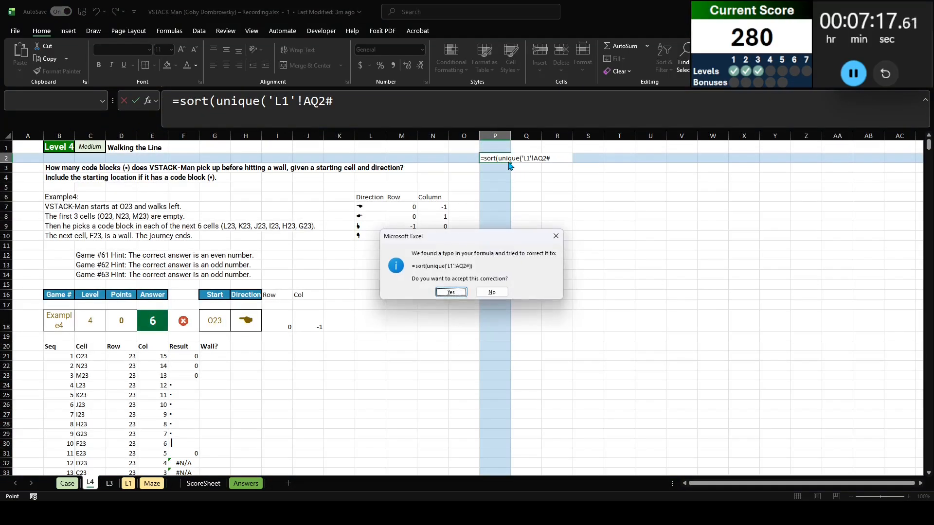
{"action": "key", "text": "Return"}
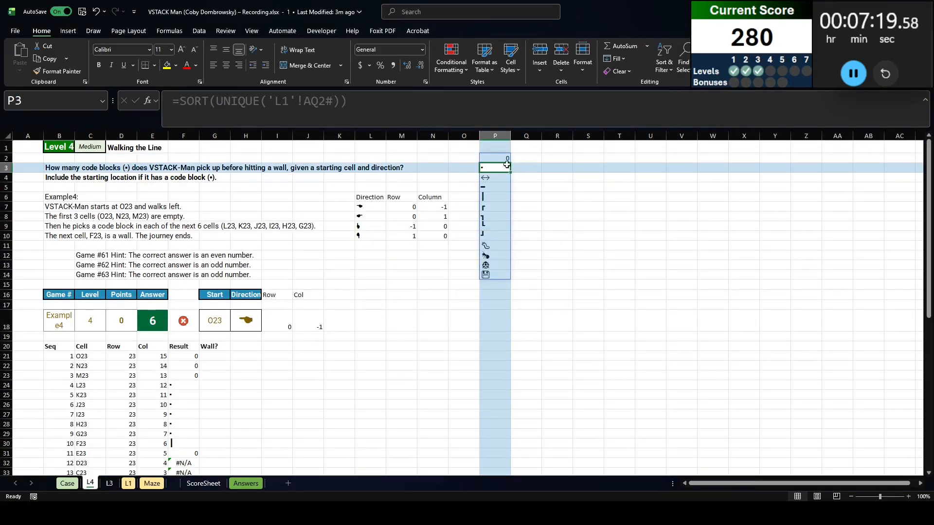
Flag the wall symbols as TRUE in Q5:Q10 and all other symbols as FALSE in Q2:Q4 and Q11:Q14
{"action": "left_click_drag", "start_coordinate": [494, 188], "coordinate": [502, 233]}
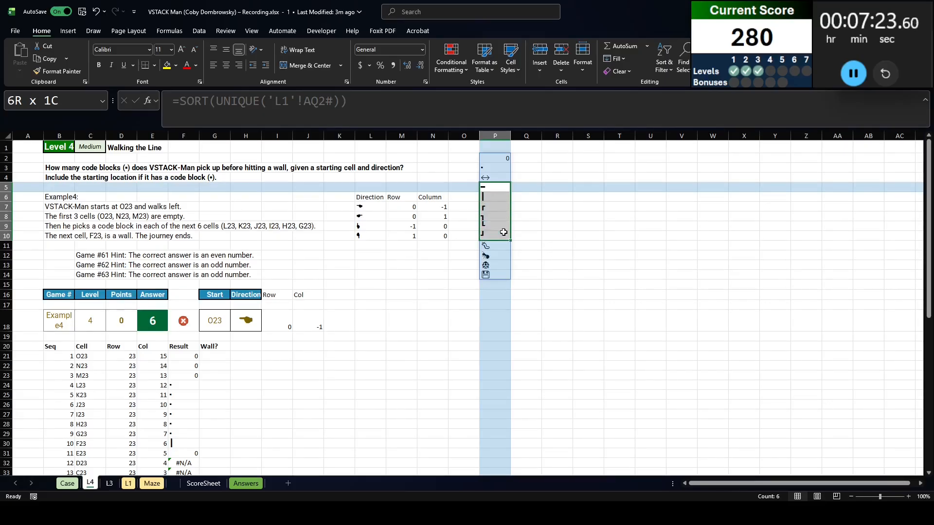
{"action": "left_click_drag", "start_coordinate": [527, 187], "coordinate": [530, 236]}
{"action": "key", "text": "ctrl+v"}
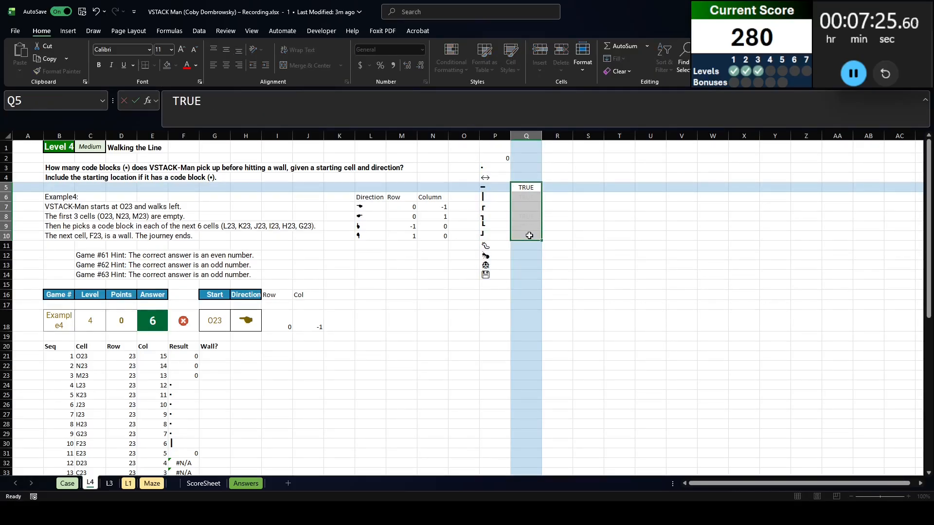
{"action": "left_click_drag", "start_coordinate": [527, 158], "coordinate": [527, 175]}
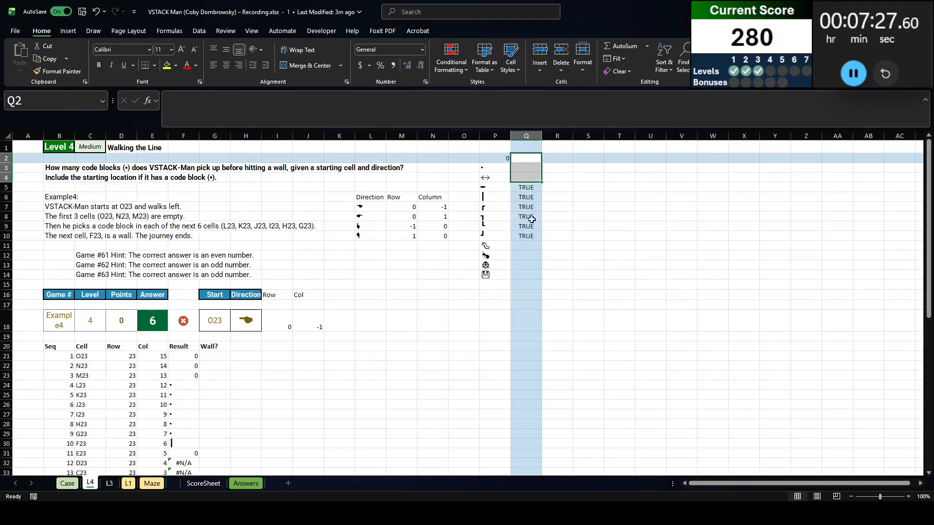
{"action": "left_click_drag", "start_coordinate": [532, 245], "coordinate": [526, 275]}
{"action": "type", "text": "FALASE"}
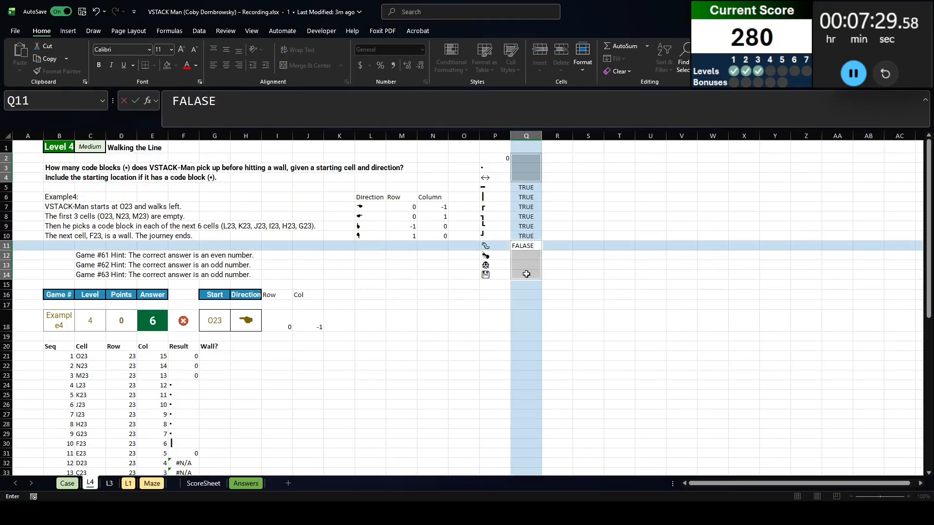
{"action": "type", "text": "SE"}
{"action": "key", "text": "ctrl+Return"}
{"action": "left_click", "coordinate": [527, 275]}
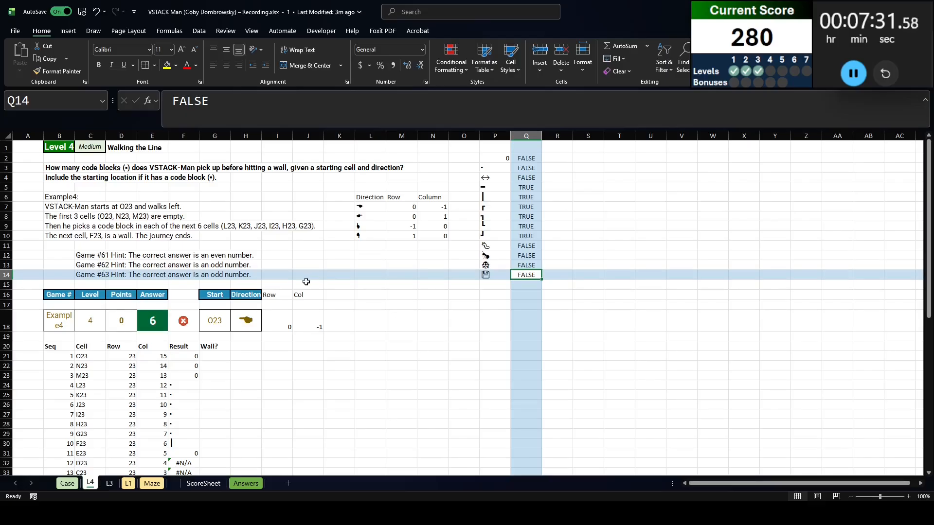
Look up the wall flag for every walk result in G21 with =XLOOKUP(F21:F60,$P$2#,$Q$2:$Q$14,FALSE)
{"action": "left_click", "coordinate": [212, 353]}
{"action": "type", "text": "=XLOOKUP("}
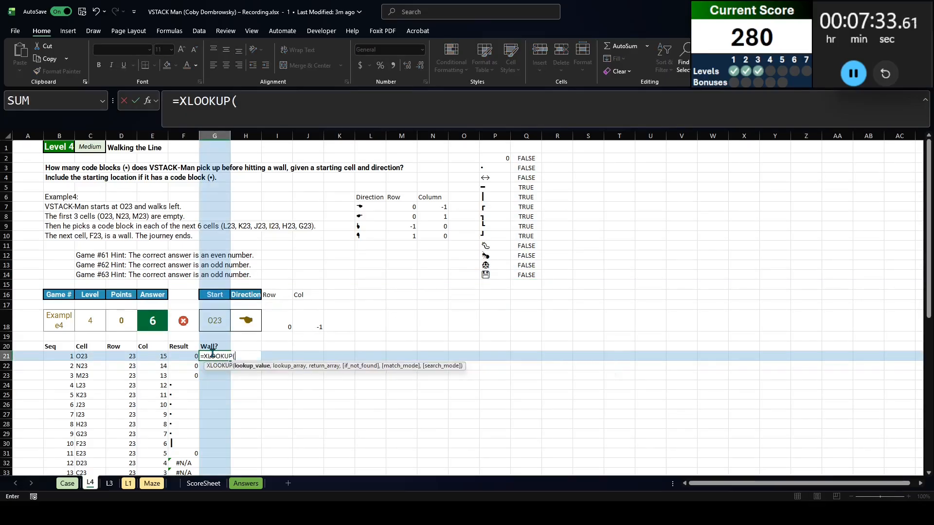
{"action": "key", "text": "Left"}
{"action": "type", "text": "#"}
{"action": "key", "text": "ctrl+shift+Down"}
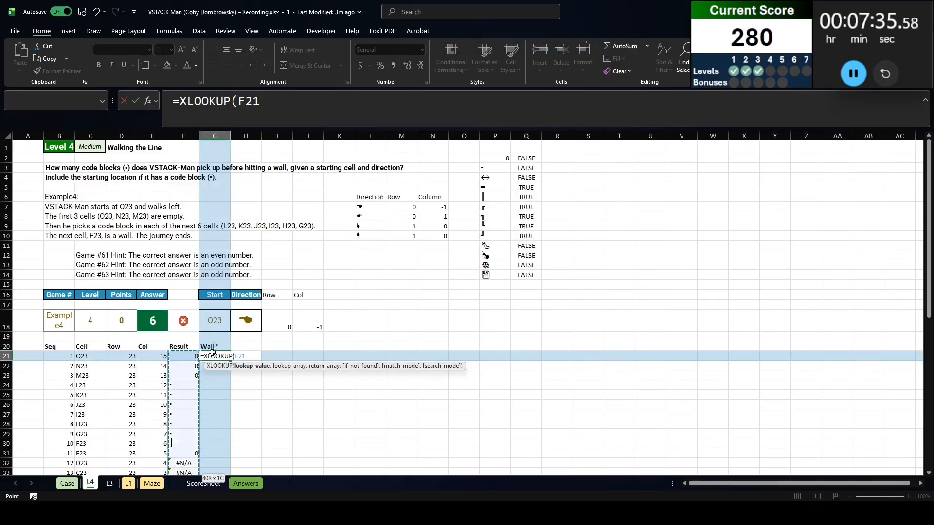
{"action": "type", "text": ","}
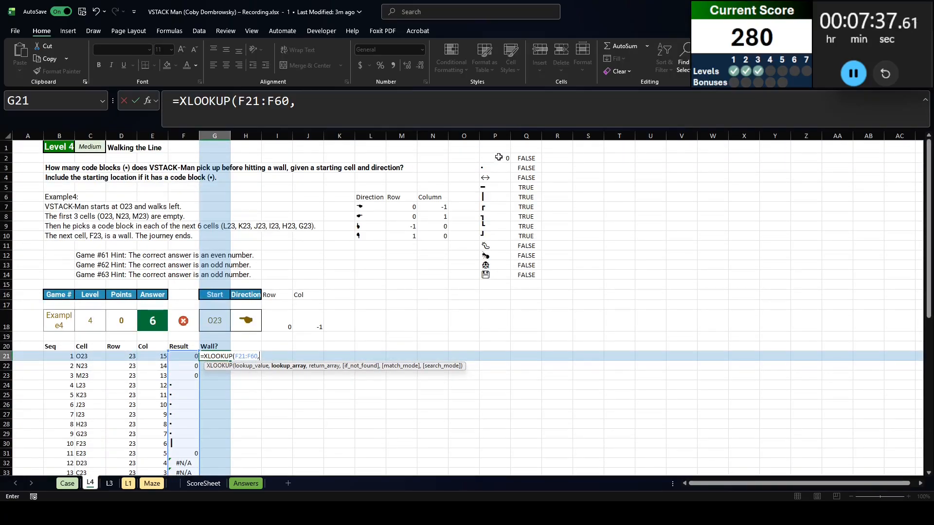
{"action": "left_click_drag", "start_coordinate": [499, 156], "coordinate": [496, 275]}
{"action": "key", "text": "F4"}
{"action": "type", "text": ","}
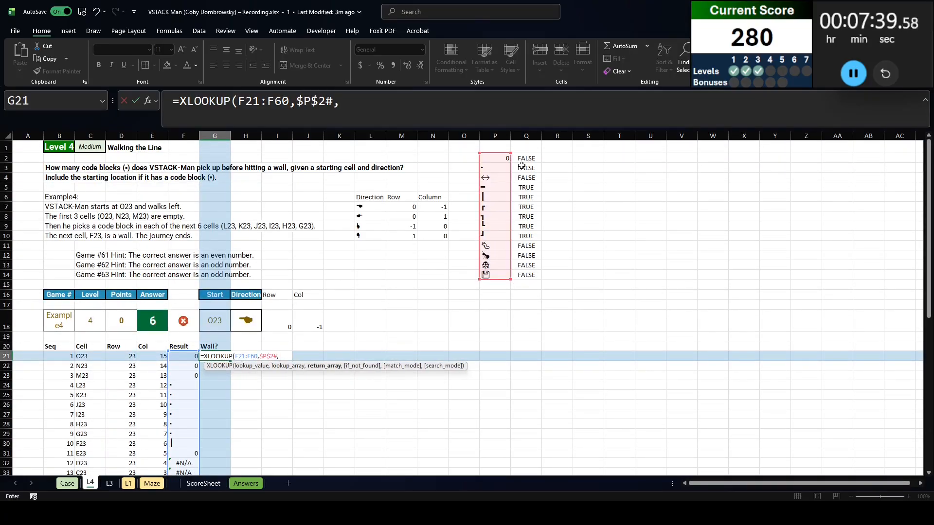
{"action": "left_click_drag", "start_coordinate": [522, 160], "coordinate": [526, 275]}
{"action": "key", "text": "F4"}
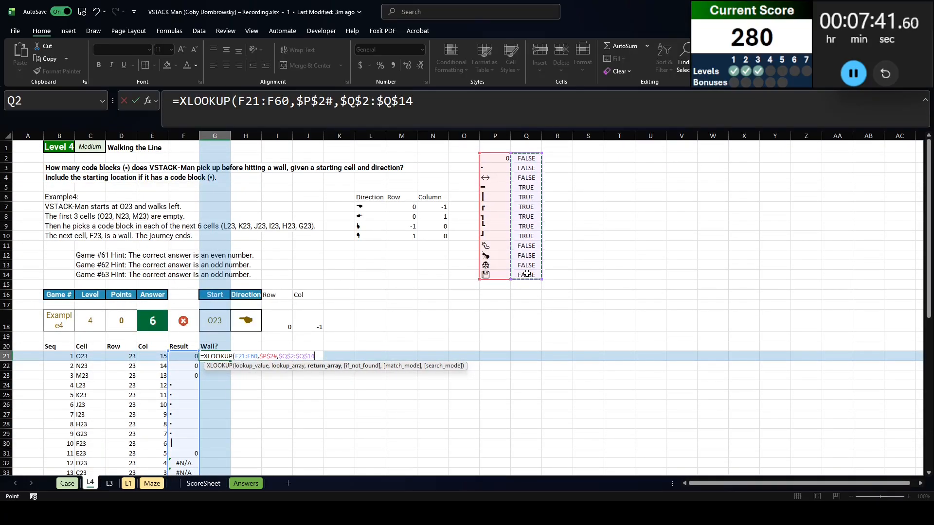
{"action": "type", "text": ",FALSE"}
{"action": "key", "text": "Return"}
{"action": "scroll", "coordinate": [148, 254], "scroll_direction": "down", "scroll_amount": 2}
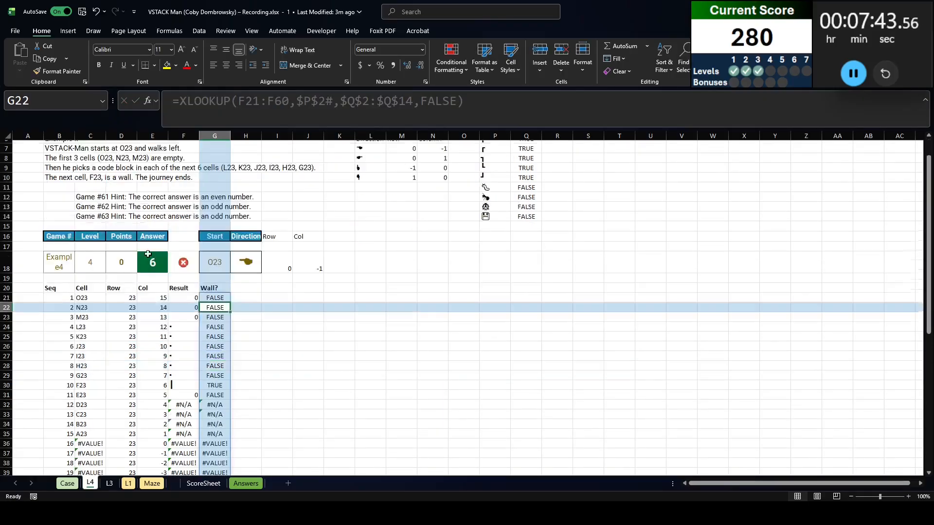
Check the Level 4 walk results against the maze layout on the Maze sheet and the Level 4 game list on the Case sheet
{"action": "scroll", "coordinate": [148, 254], "scroll_direction": "down", "scroll_amount": 4}
{"action": "scroll", "coordinate": [168, 377], "scroll_direction": "down", "scroll_amount": 4}
{"action": "scroll", "coordinate": [175, 388], "scroll_direction": "up", "scroll_amount": 5}
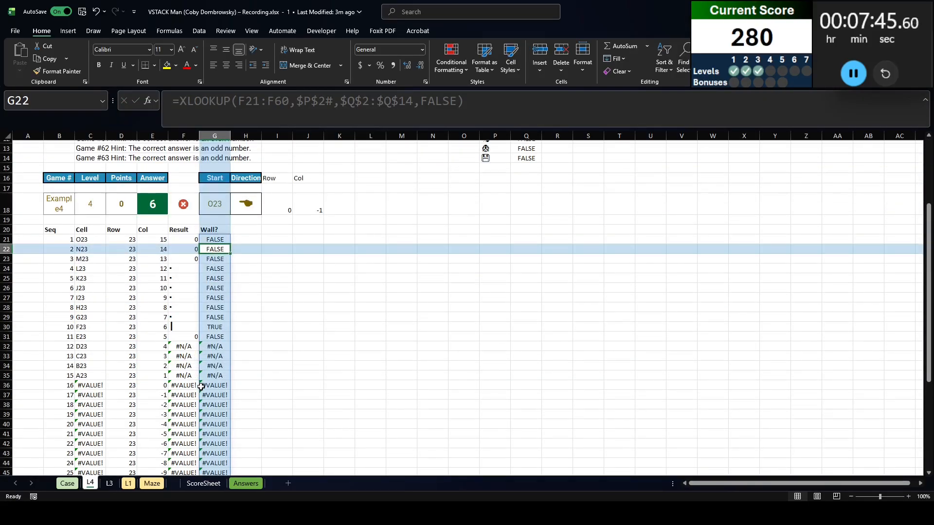
{"action": "scroll", "coordinate": [201, 387], "scroll_direction": "up", "scroll_amount": 2}
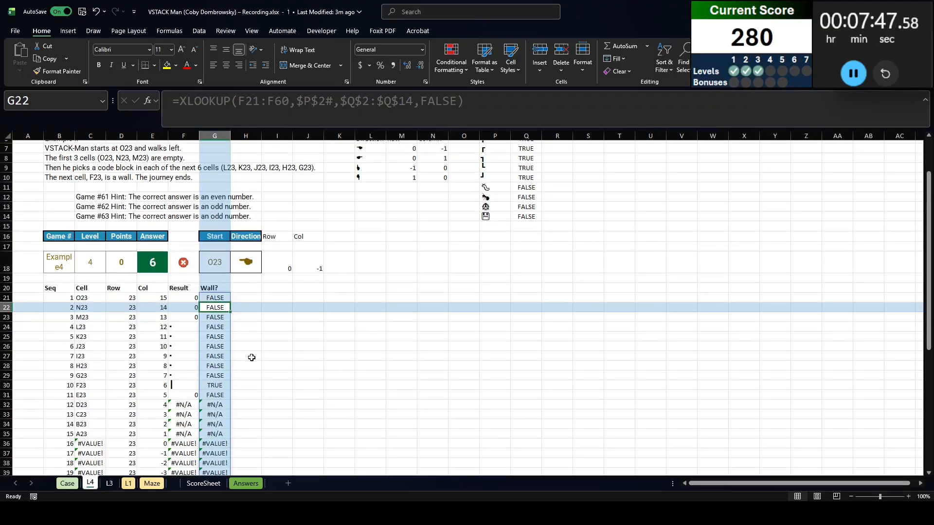
{"action": "left_click", "coordinate": [152, 484]}
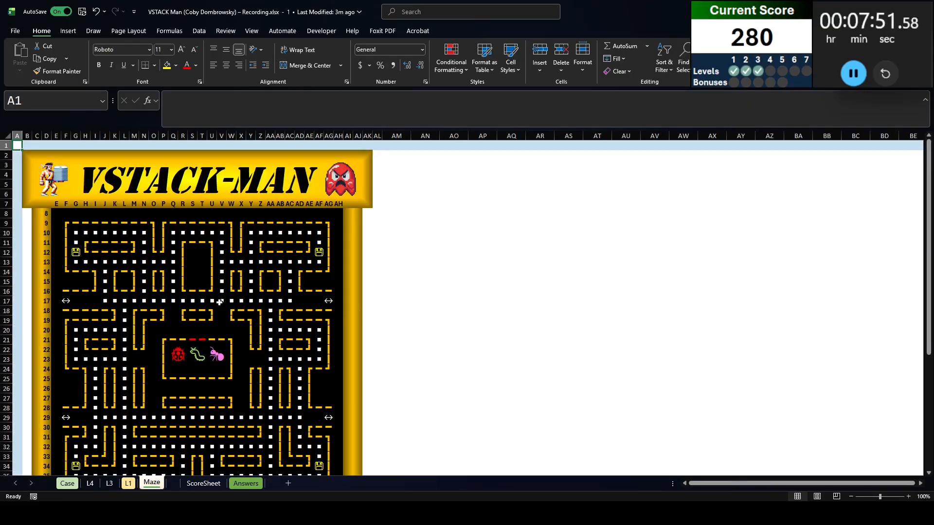
{"action": "left_click_drag", "start_coordinate": [220, 302], "coordinate": [593, 300]}
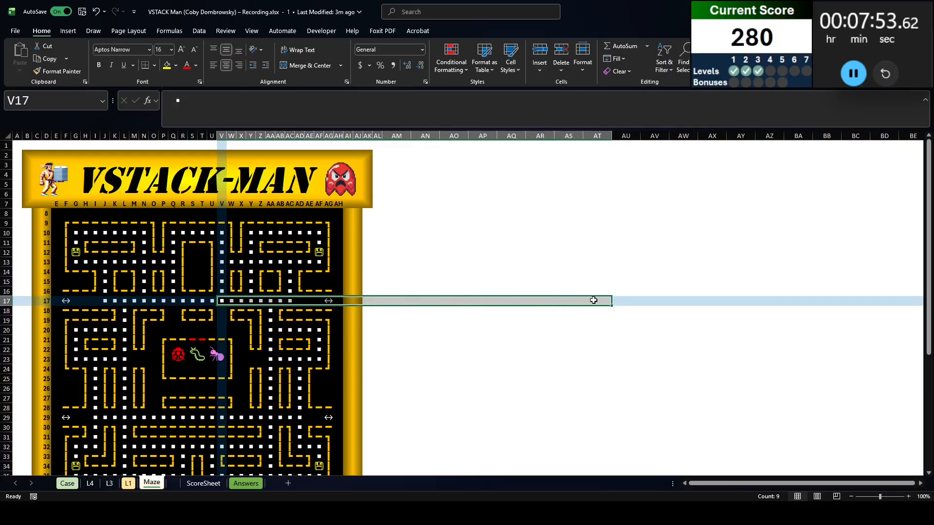
{"action": "left_click", "coordinate": [67, 484]}
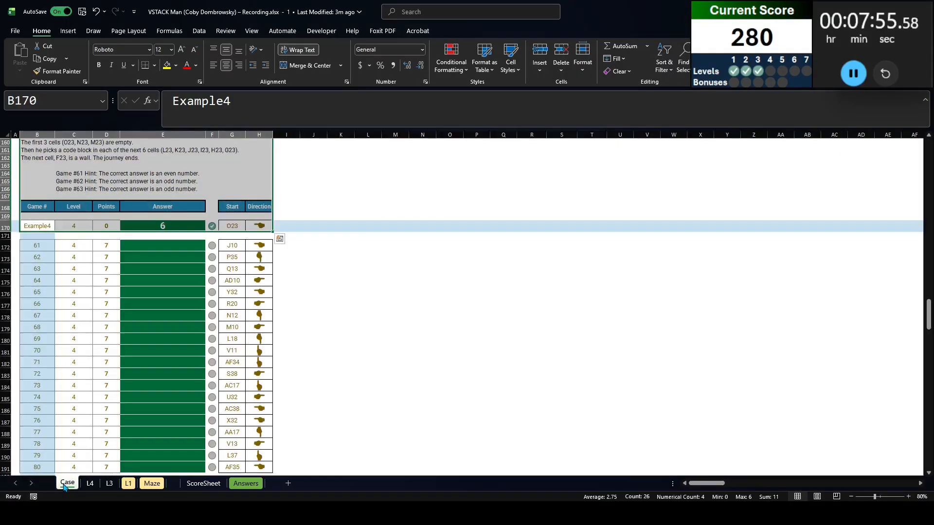
{"action": "left_click", "coordinate": [90, 484]}
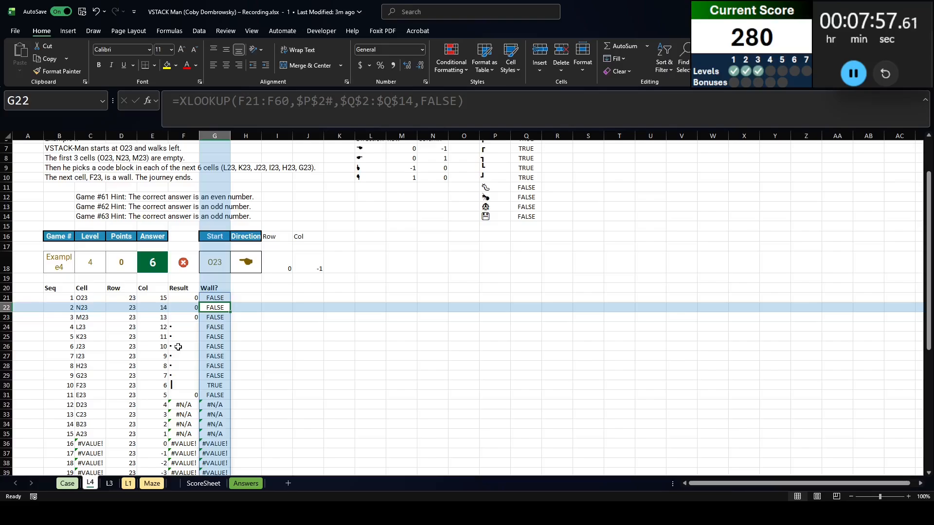
Begin a TAKE formula in J20 of the L4 sheet with the walk results F21:F60 as its array
{"action": "left_click", "coordinate": [211, 384]}
{"action": "left_click", "coordinate": [315, 287]}
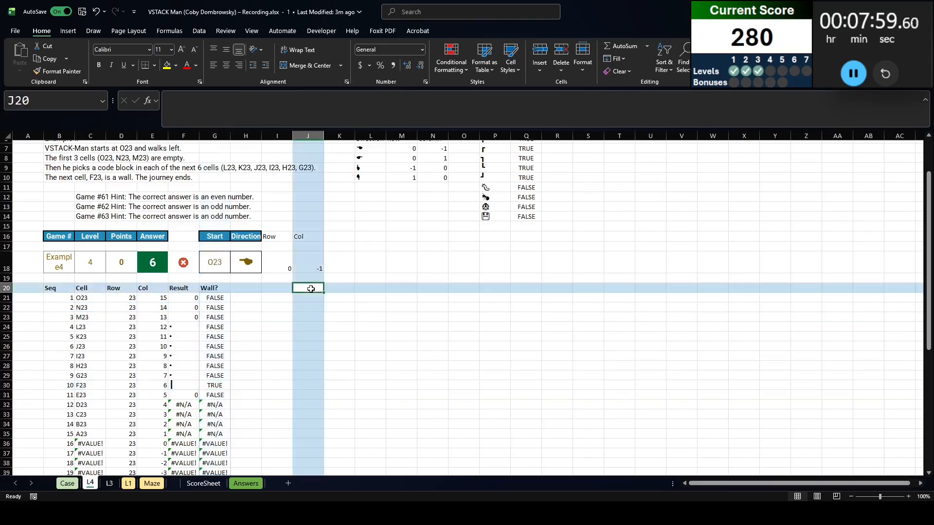
{"action": "scroll", "coordinate": [444, 299], "scroll_direction": "up", "scroll_amount": 2}
{"action": "scroll", "coordinate": [446, 299], "scroll_direction": "down", "scroll_amount": 2}
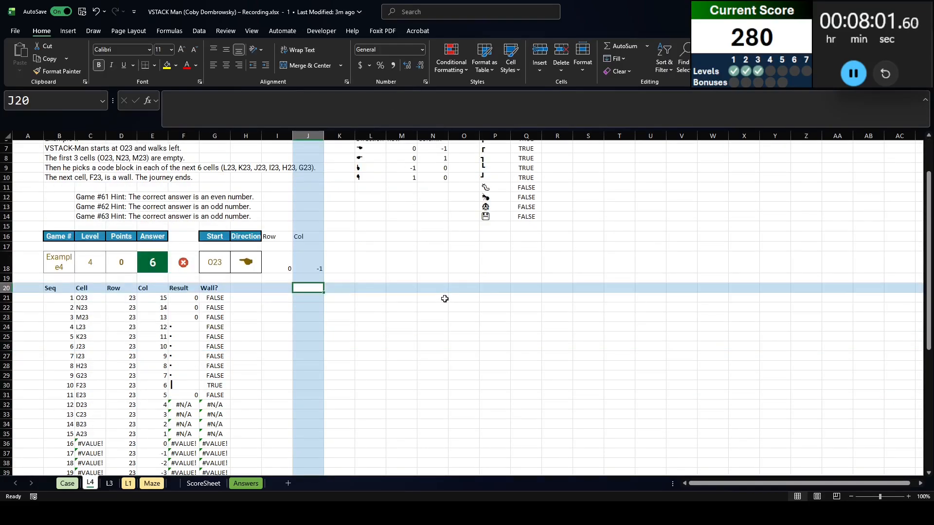
{"action": "scroll", "coordinate": [444, 298], "scroll_direction": "up", "scroll_amount": 2}
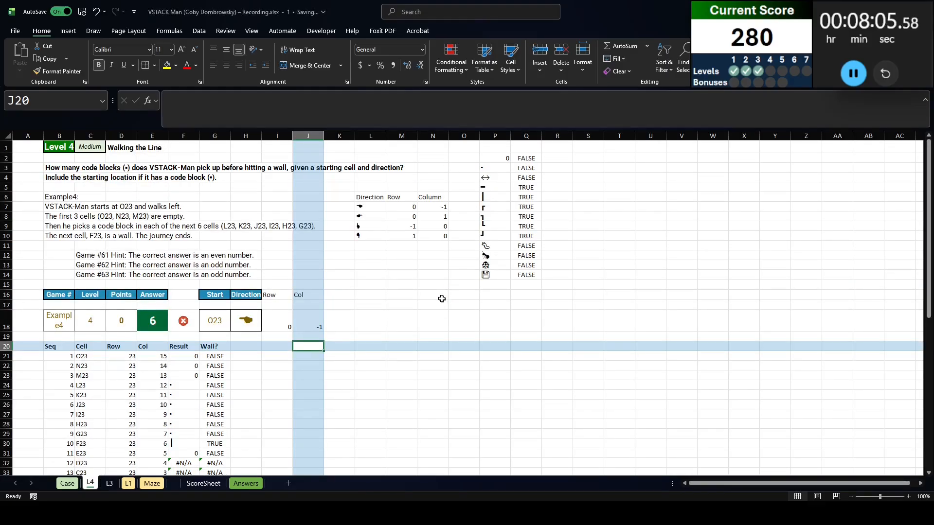
{"action": "scroll", "coordinate": [442, 298], "scroll_direction": "down", "scroll_amount": 3}
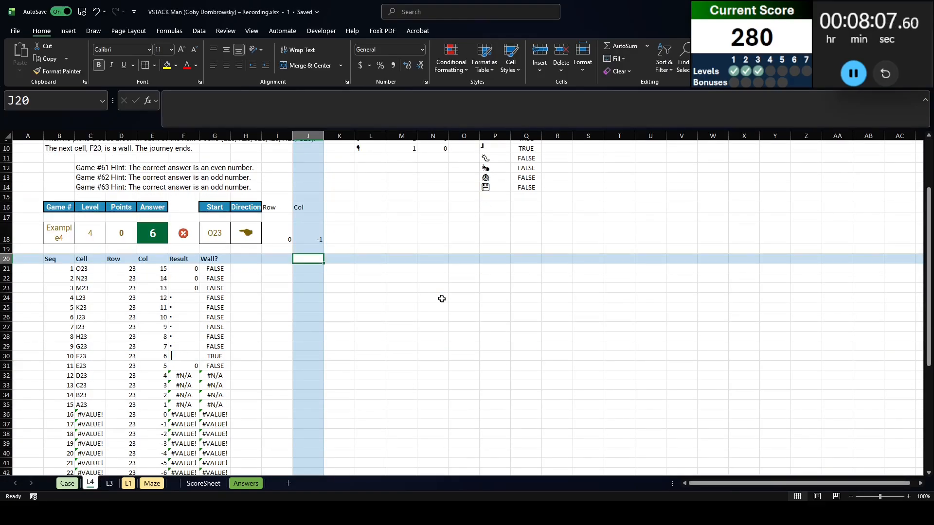
{"action": "type", "text": "=TAKE("}
{"action": "key", "text": "Left"}
{"action": "key", "text": "Left"}
{"action": "key", "text": "Left"}
{"action": "key", "text": "Left"}
{"action": "key", "text": "Down"}
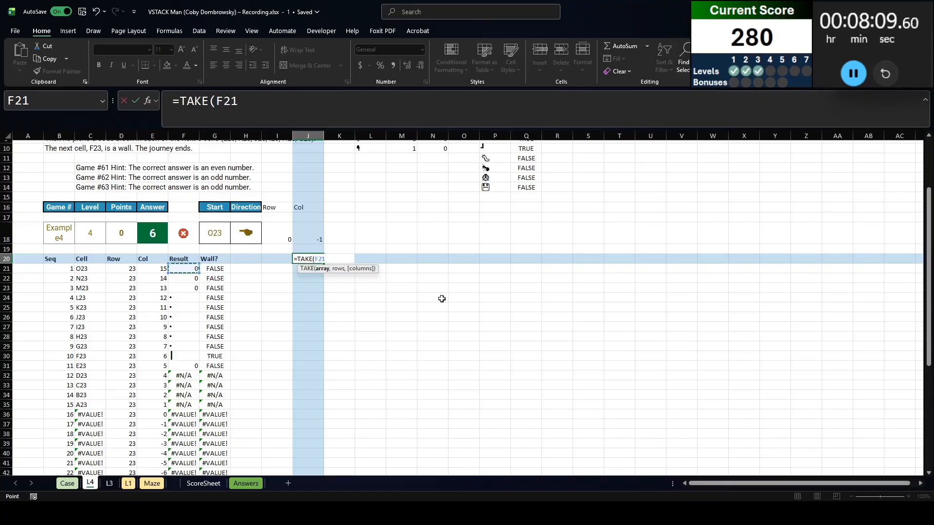
{"action": "key", "text": "ctrl+shift+Down"}
Limit the TAKE rows to the first wall with XMATCH(TRUE,G21#), giving =TAKE(F21:F60,XMATCH(TRUE,G21#)) in J20
{"action": "type", "text": ",XMATCH("}
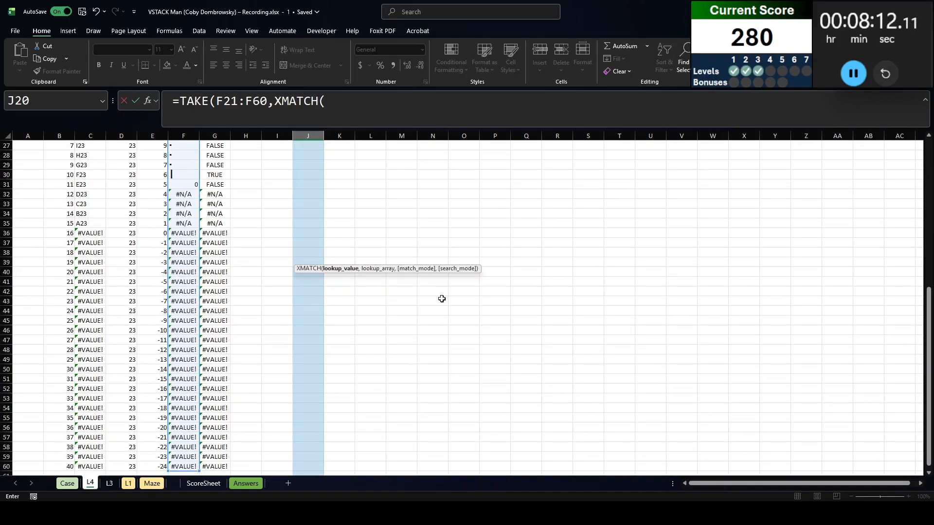
{"action": "key", "text": "Left"}
{"action": "key", "text": "Left"}
{"action": "key", "text": "Left"}
{"action": "key", "text": "Down"}
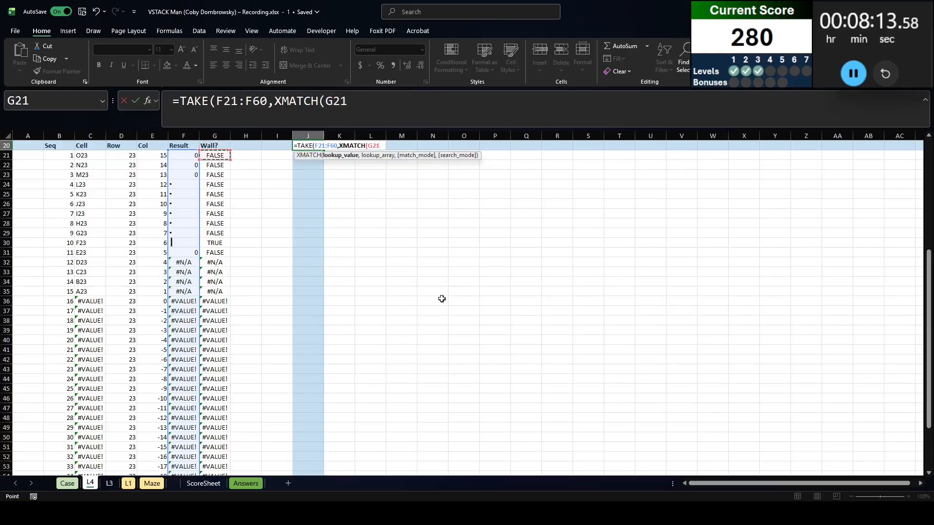
{"action": "type", "text": "#,TRUE"}
{"action": "key", "text": "Tab"}
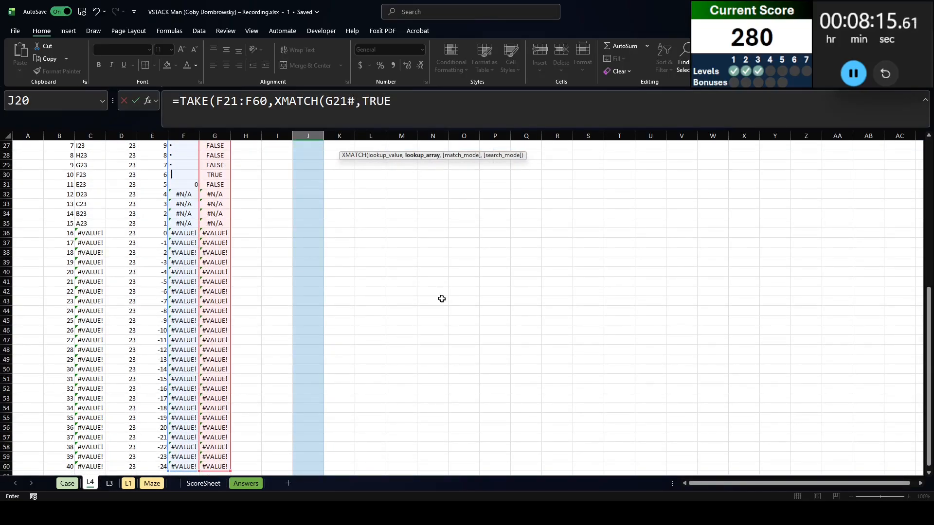
{"action": "type", "text": ")"}
{"action": "double_click", "coordinate": [377, 100]}
{"action": "left_click_drag", "start_coordinate": [365, 100], "coordinate": [325, 100]}
{"action": "type", "text": ",G21#"}
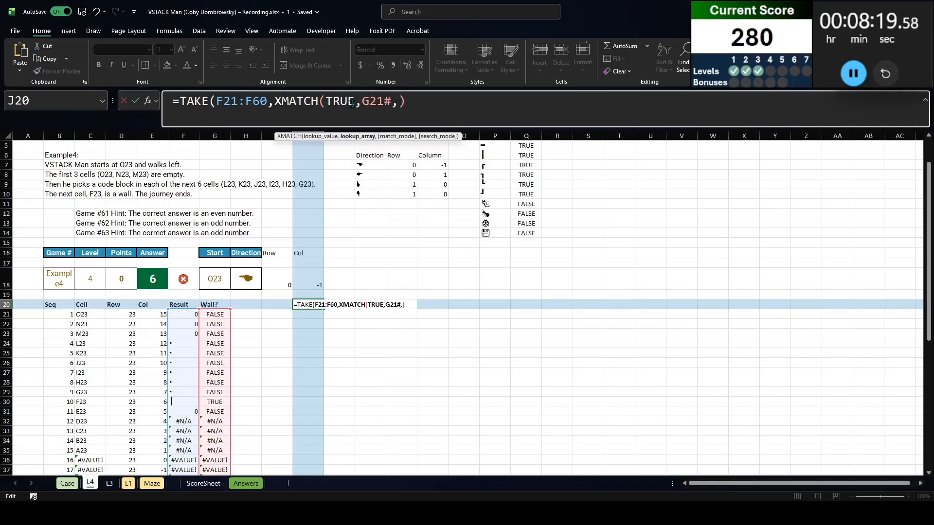
{"action": "type", "text": ")"}
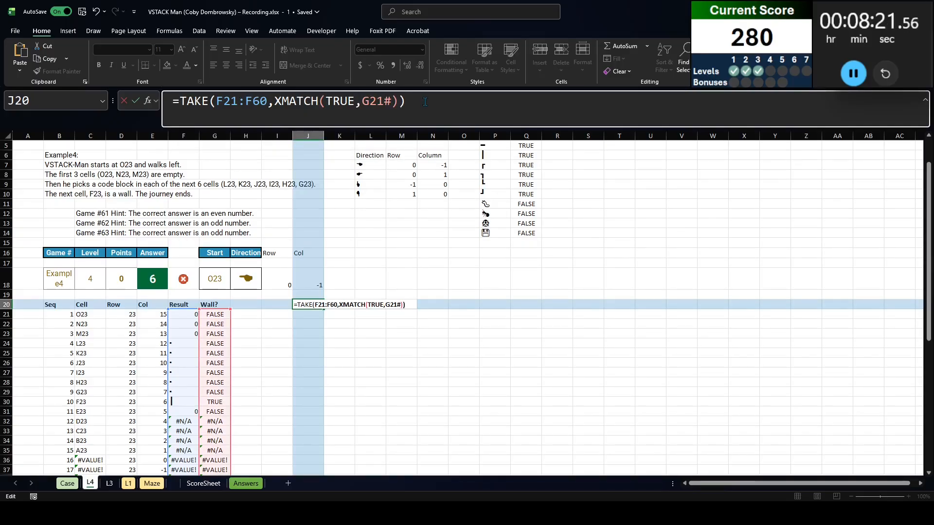
{"action": "key", "text": "Return"}
{"action": "left_click", "coordinate": [308, 303]}
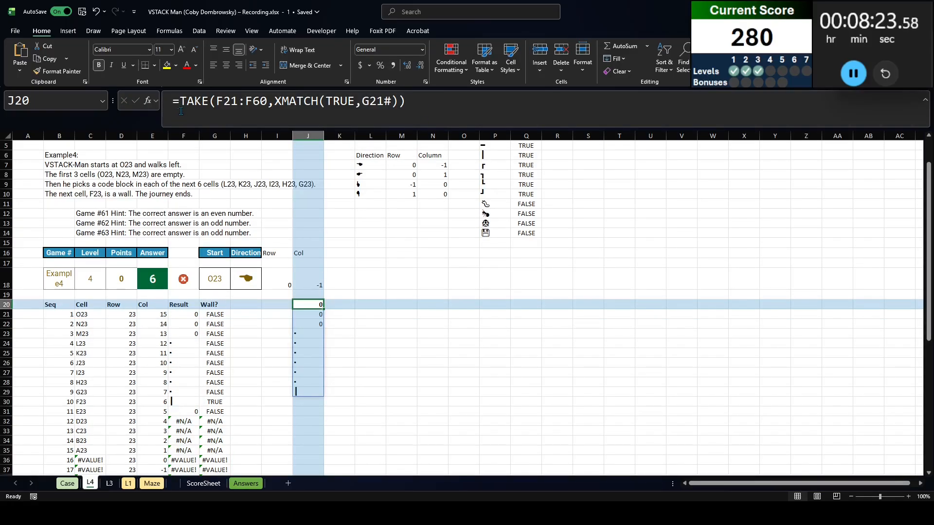
Compare the taken walk results in J20 with the code block symbol "▪", enclosing the whole comparison in parentheses
{"action": "left_click", "coordinate": [444, 111]}
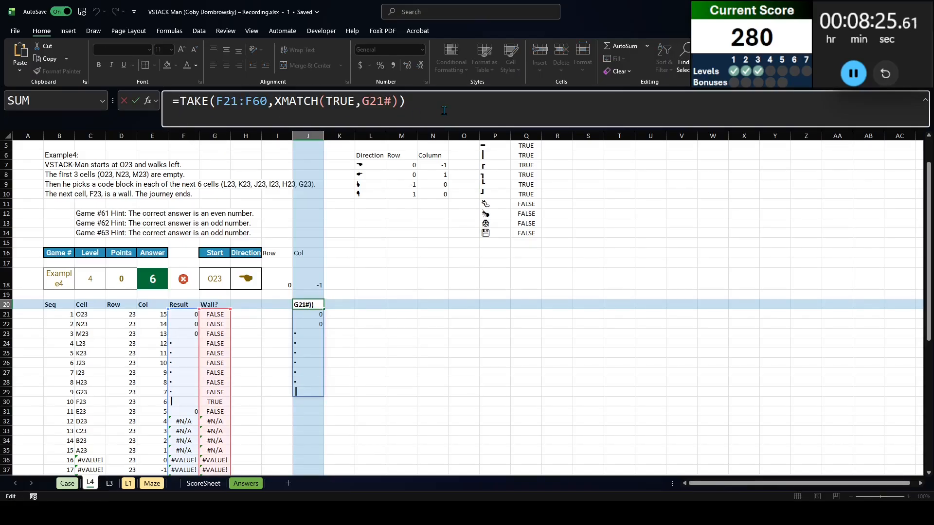
{"action": "left_click", "coordinate": [304, 352]}
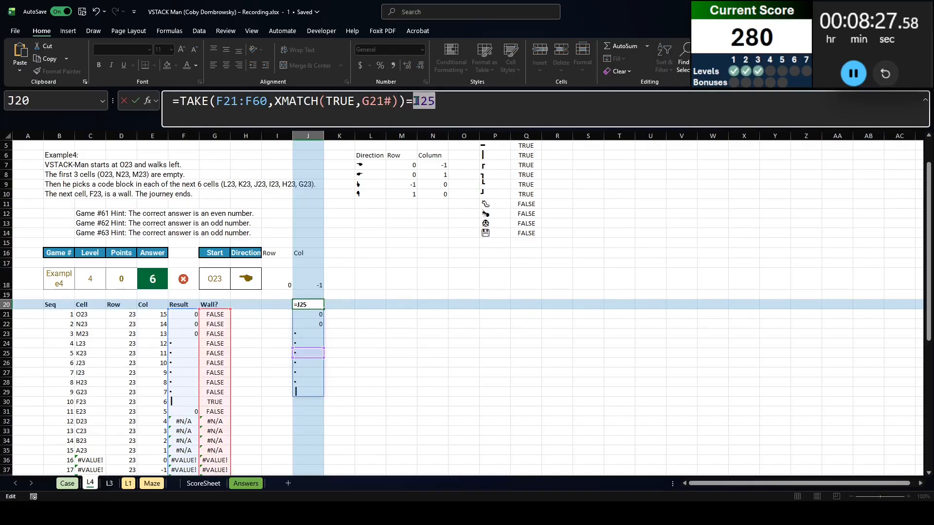
{"action": "type", "text": "\"▪\""}
{"action": "left_click", "coordinate": [181, 106]}
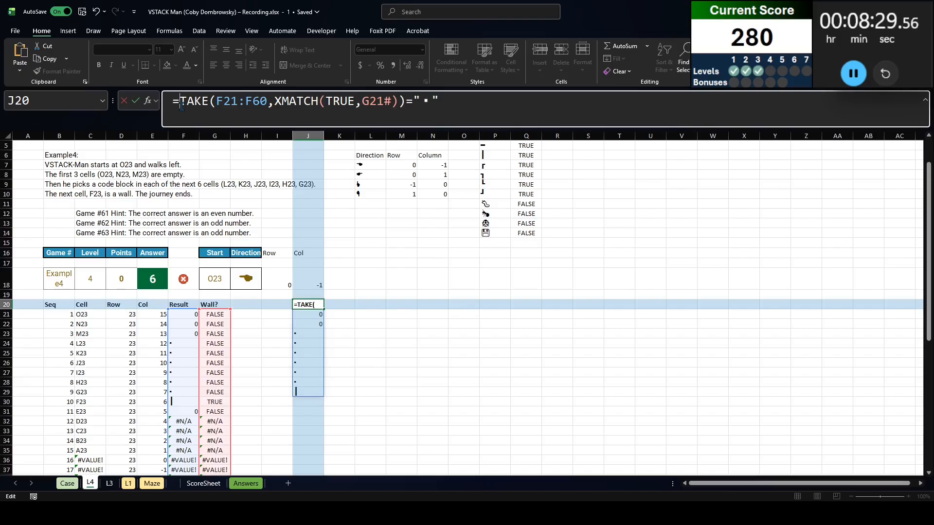
{"action": "type", "text": "("}
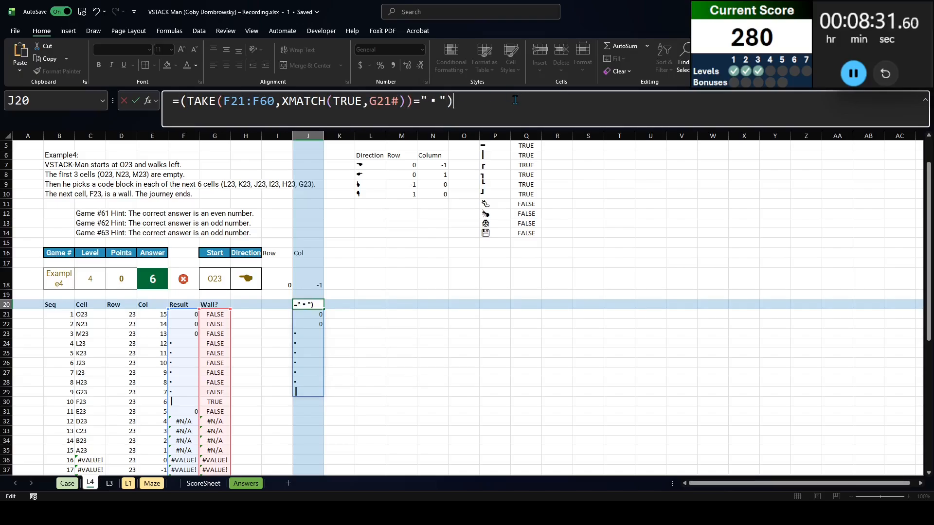
{"action": "key", "text": "ctrl+Return"}
Count the code blocks in J20 by wrapping the comparison as =SUM(--(TAKE(F21:F60,XMATCH(TRUE,G21#))="▪"))
{"action": "left_click", "coordinate": [179, 102]}
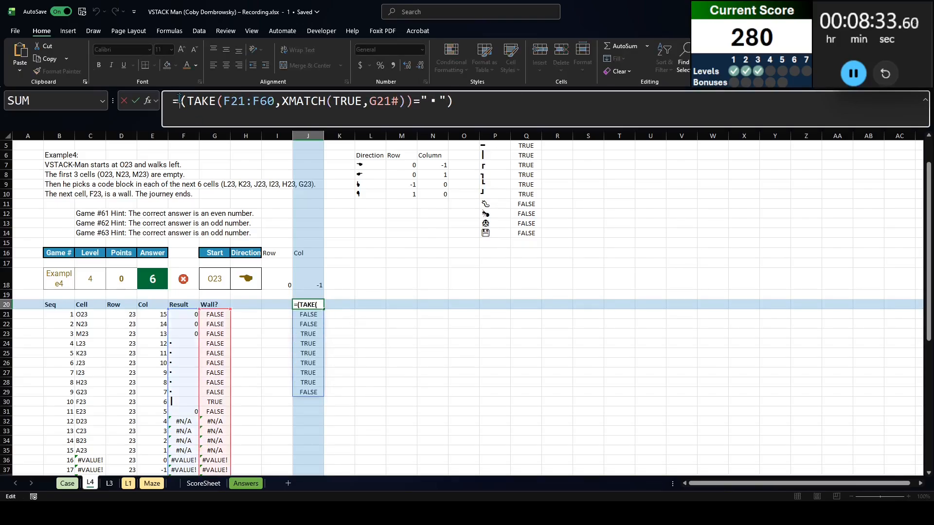
{"action": "type", "text": "SUM(--"}
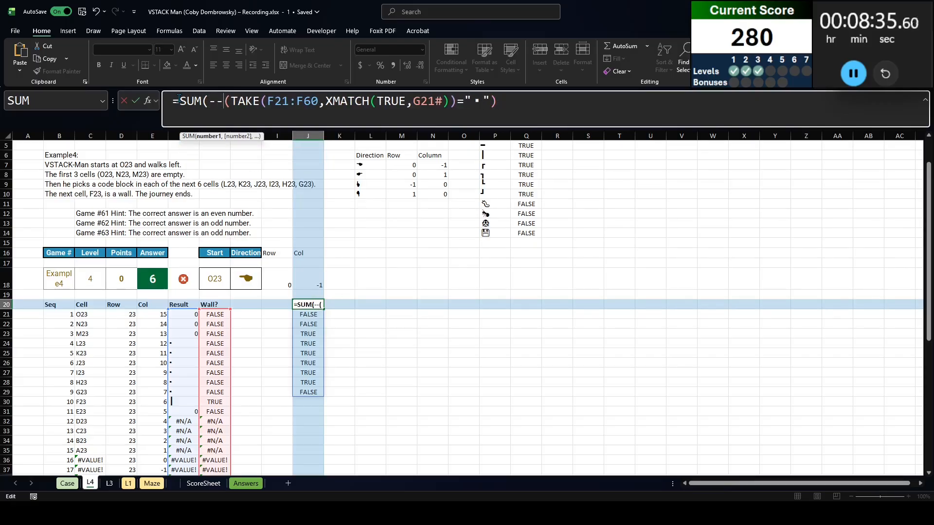
{"action": "key", "text": "End"}
{"action": "type", "text": ")"}
{"action": "key", "text": "ctrl+Return"}
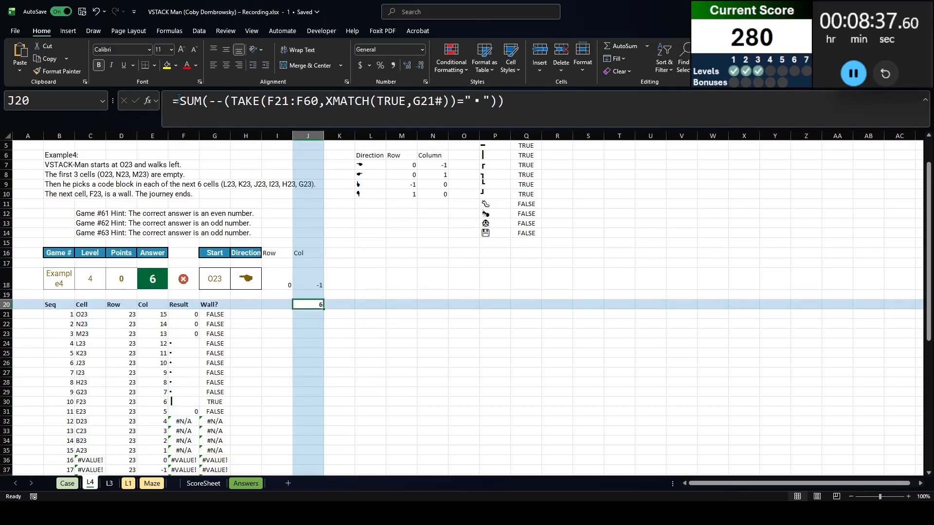
Copy game numbers 61 to 80 from the Case sheet into I21:I40 on the L4 sheet
{"action": "key", "text": "Left"}
{"action": "key", "text": "Down"}
{"action": "key", "text": "ctrl+Page_Up"}
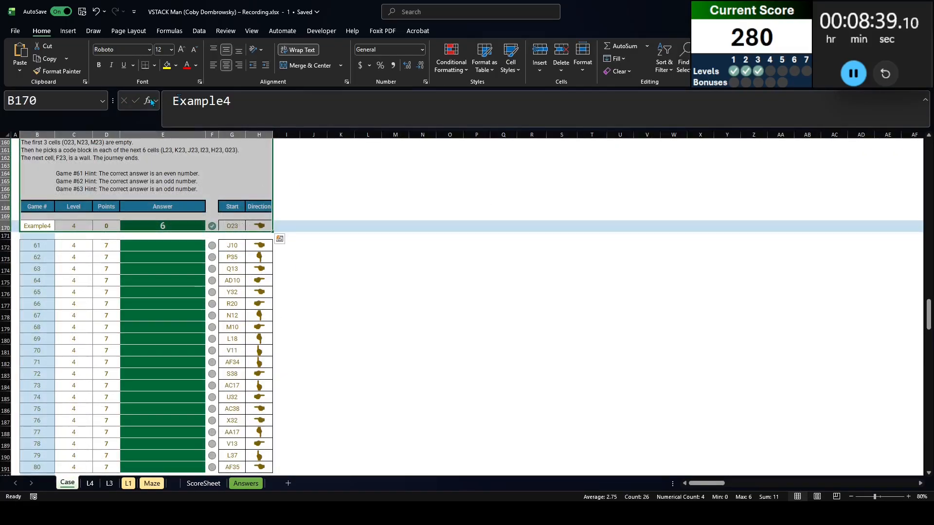
{"action": "left_click", "coordinate": [37, 245]}
{"action": "key", "text": "ctrl+shift+Down"}
{"action": "key", "text": "ctrl+c"}
Create a what-if data table over I20:J40 with B18, the game number, as the column input cell
{"action": "key", "text": "Up"}
{"action": "key", "text": "shift+Right"}
{"action": "key", "text": "ctrl+shift+Down"}
{"action": "key", "text": "ctrl+shift+Down"}
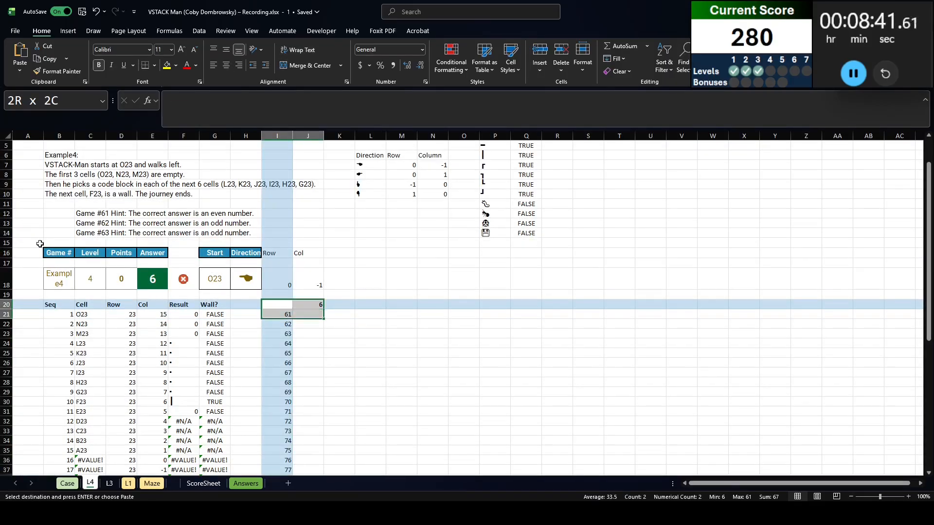
{"action": "key", "text": "alt+d"}
{"action": "key", "text": "t"}
{"action": "key", "text": "Tab"}
{"action": "left_click", "coordinate": [48, 248]}
{"action": "key", "text": "Return"}
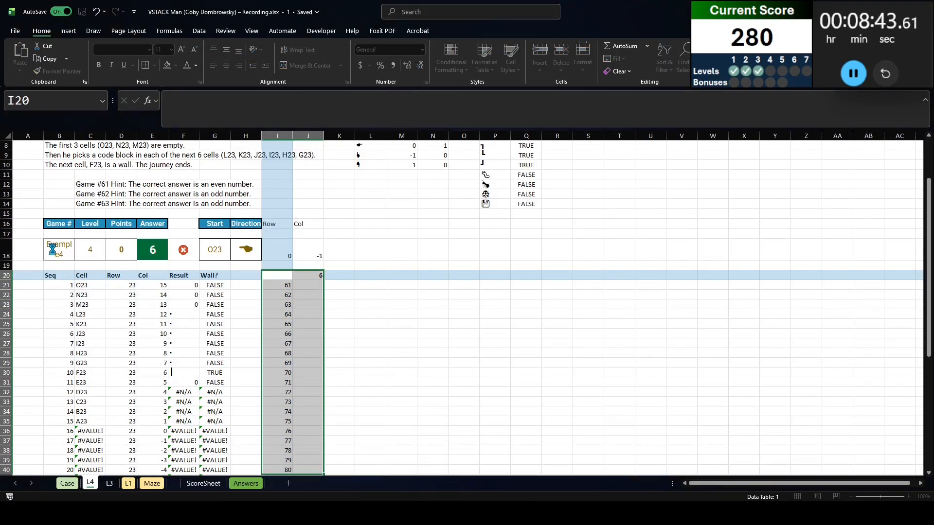
Convert the data table results in J21:J40 to values and paste them into the Level 4 answers from E172 on the Case sheet
{"action": "key", "text": "Right"}
{"action": "key", "text": "Down"}
{"action": "key", "text": "ctrl+shift+Down"}
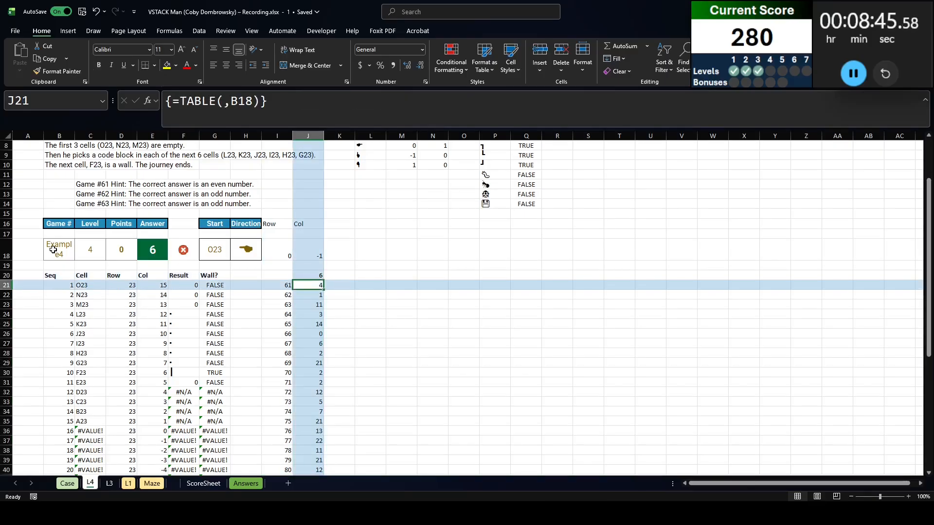
{"action": "key", "text": "ctrl+c"}
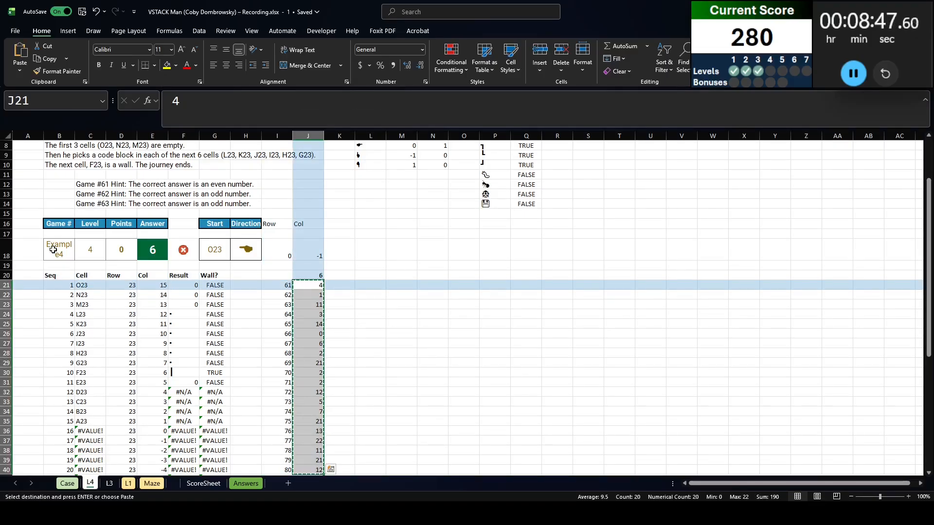
{"action": "key", "text": "ctrl+Page_Up"}
{"action": "key", "text": "Right"}
{"action": "key", "text": "Right"}
{"action": "key", "text": "Right"}
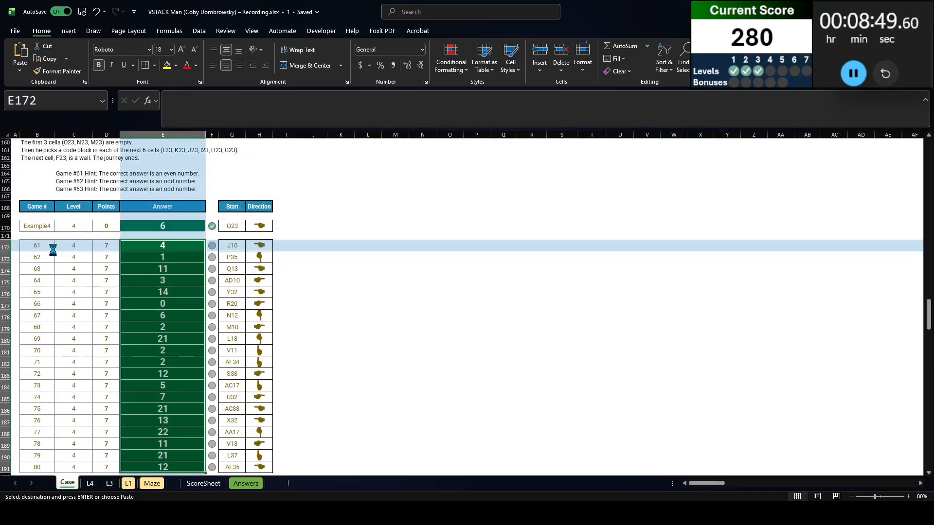
Read the Level 5 rules on the Case sheet about bug collisions, the 100-space route and which code blocks count
{"action": "scroll", "coordinate": [53, 249], "scroll_direction": "down", "scroll_amount": 10}
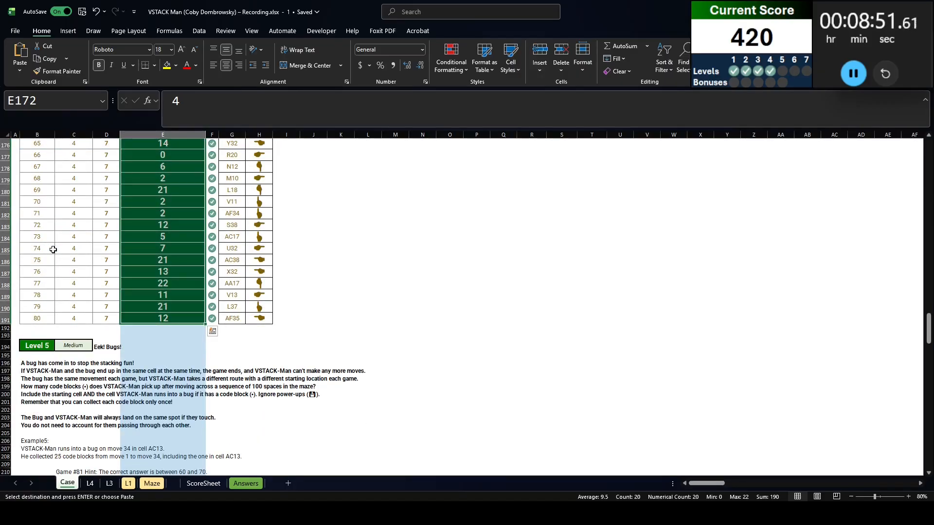
{"action": "left_click", "coordinate": [37, 173]}
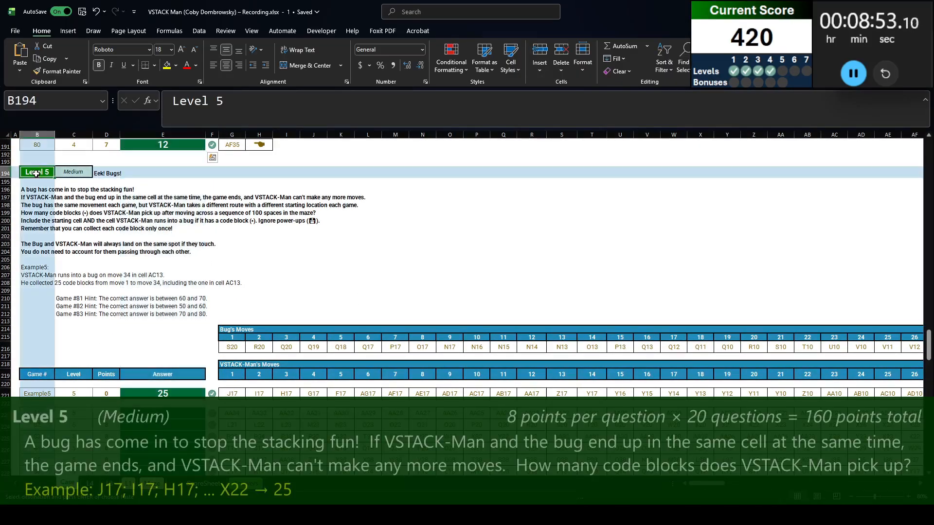
{"action": "left_click", "coordinate": [42, 198]}
{"action": "left_click", "coordinate": [40, 188]}
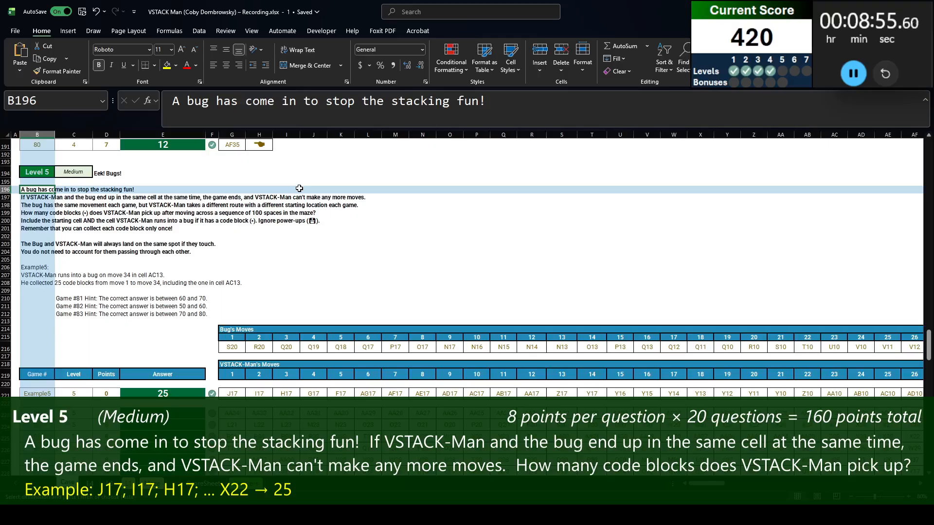
{"action": "key", "text": "Down"}
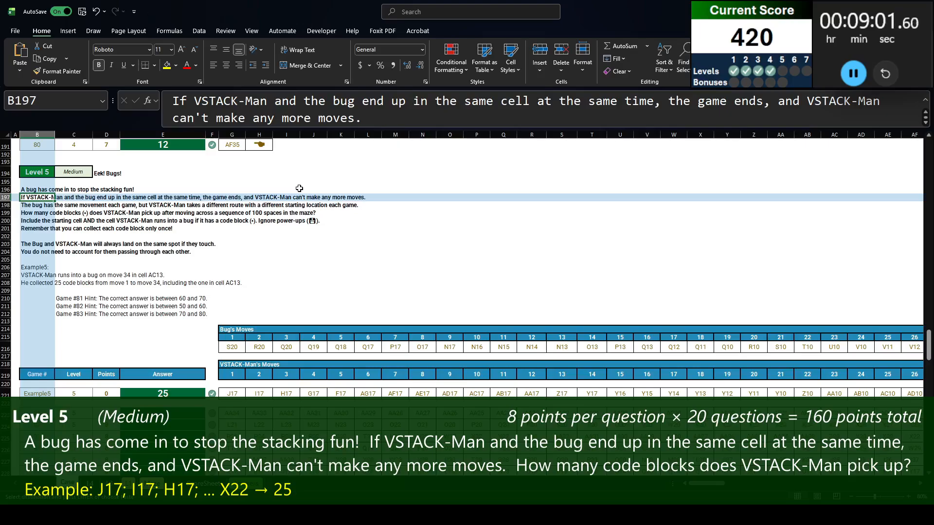
{"action": "key", "text": "Down"}
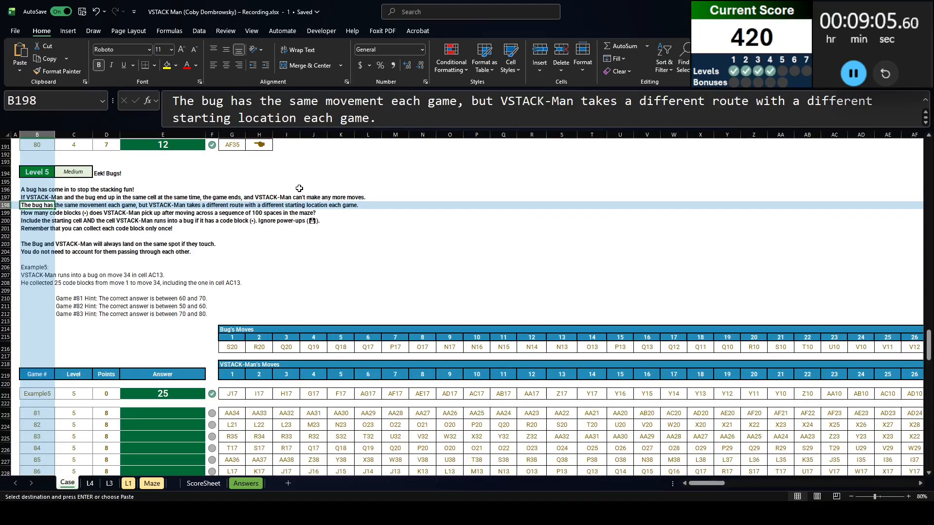
{"action": "key", "text": "Down"}
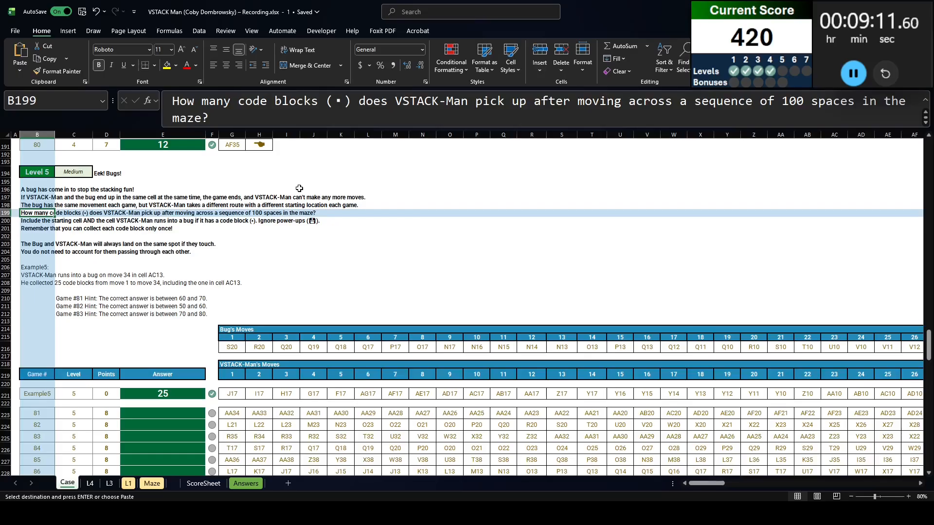
{"action": "key", "text": "Down"}
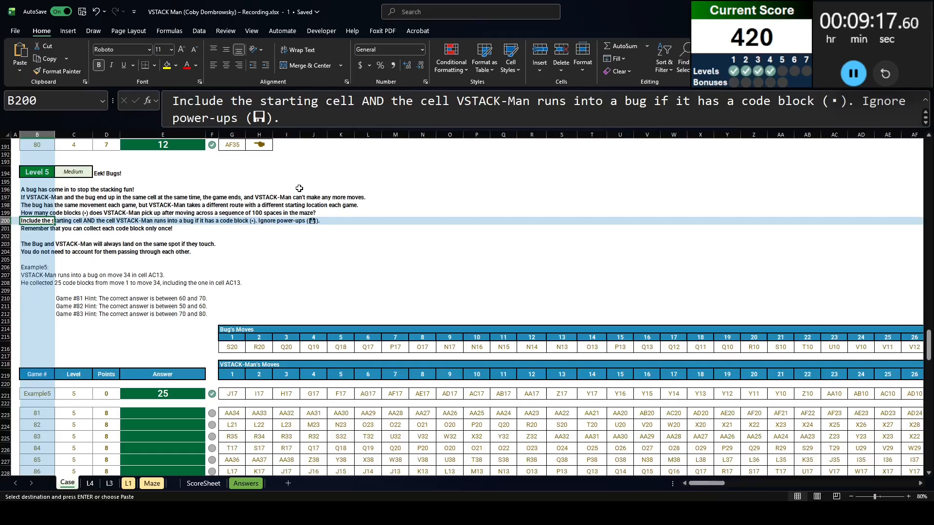
{"action": "key", "text": "Down"}
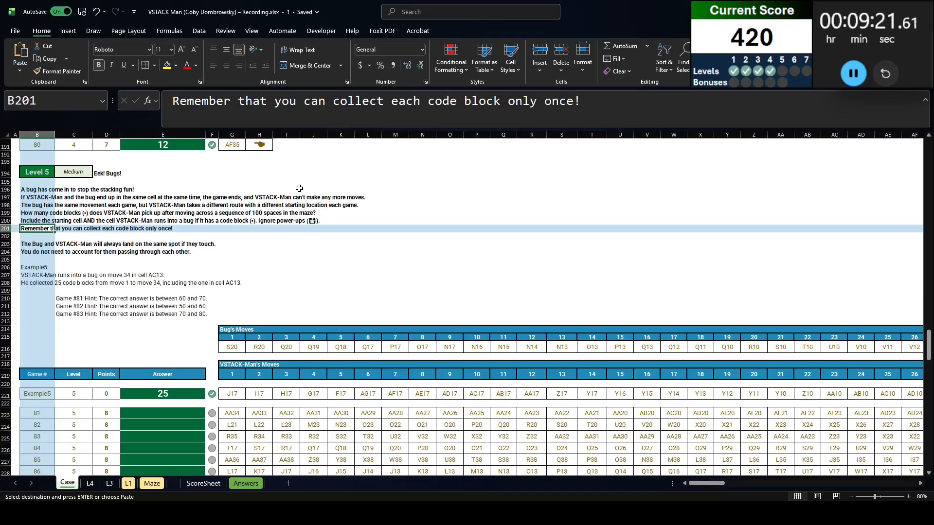
{"action": "key", "text": "Down"}
{"action": "key", "text": "Down"}
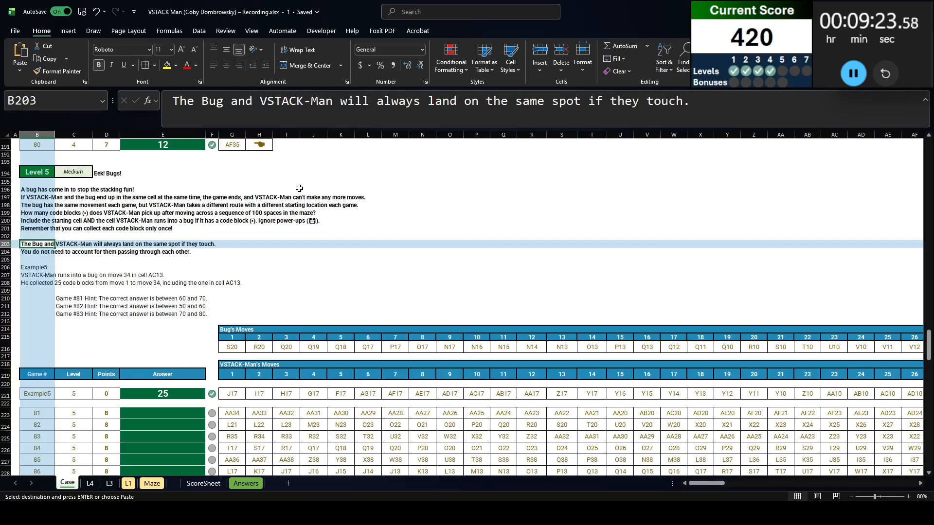
{"action": "key", "text": "Down"}
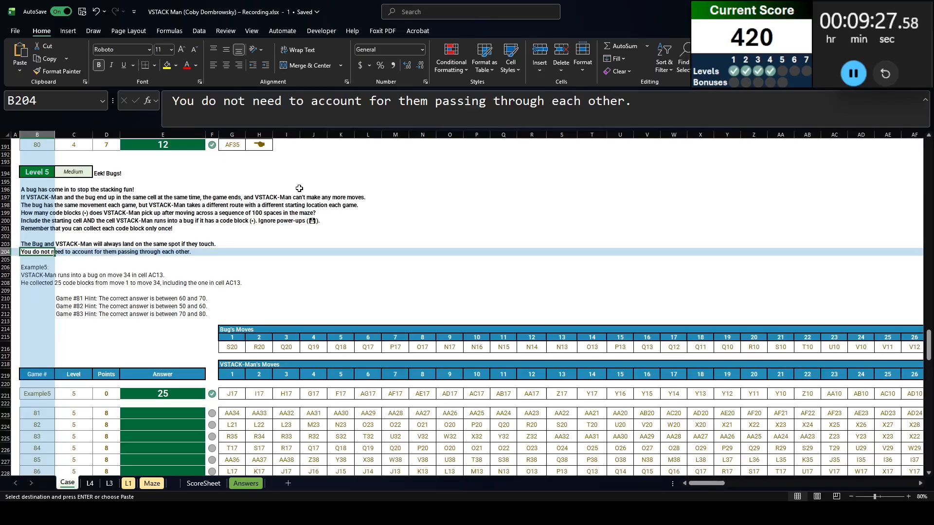
Select the Level 5 block B194:DB221 on the Case sheet and add a new sheet named l5
{"action": "left_click", "coordinate": [40, 395]}
{"action": "left_click", "coordinate": [40, 174], "text": "shift"}
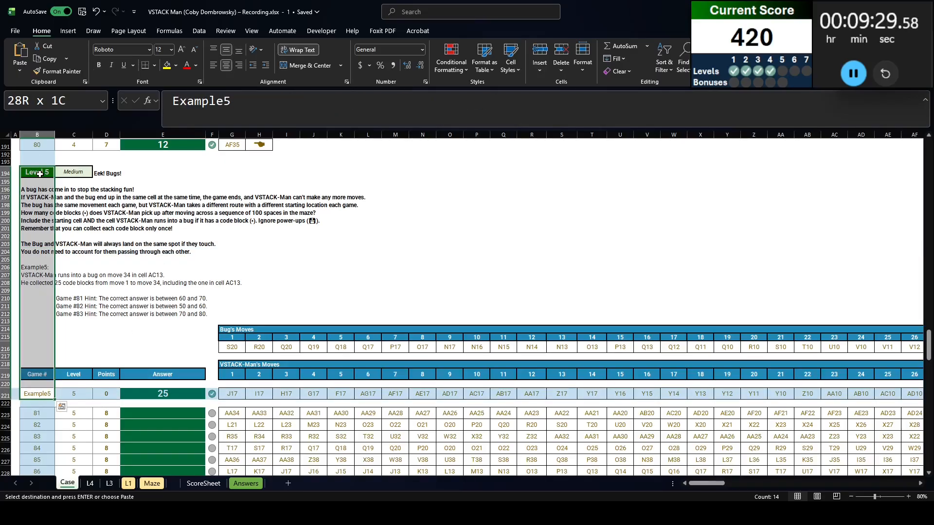
{"action": "key", "text": "ctrl+Page_Down"}
{"action": "key", "text": "ctrl+Page_Up"}
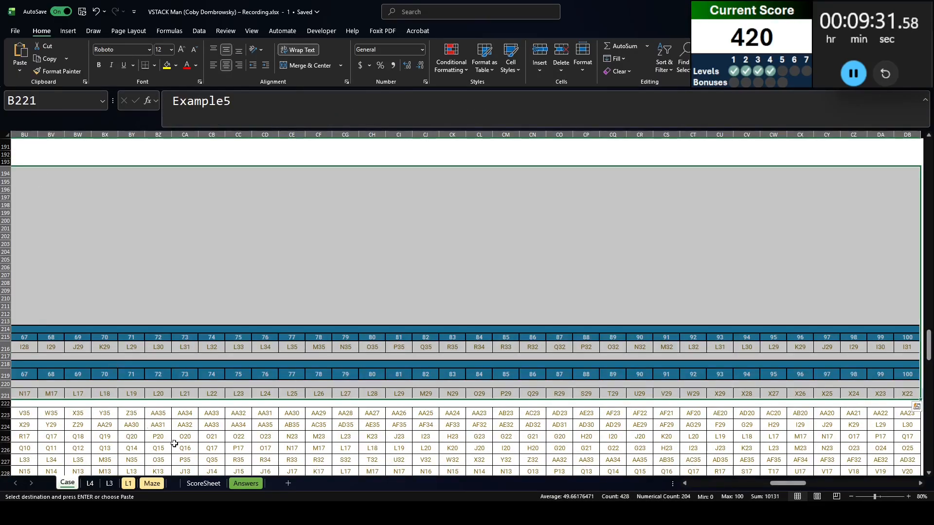
{"action": "left_click", "coordinate": [287, 484]}
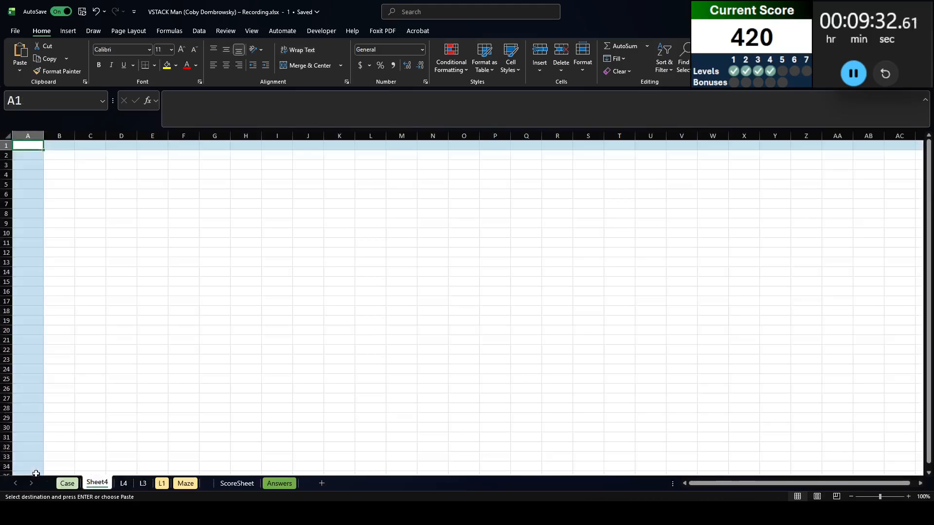
{"action": "double_click", "coordinate": [92, 485]}
{"action": "type", "text": "l5"}
{"action": "key", "text": "Return"}
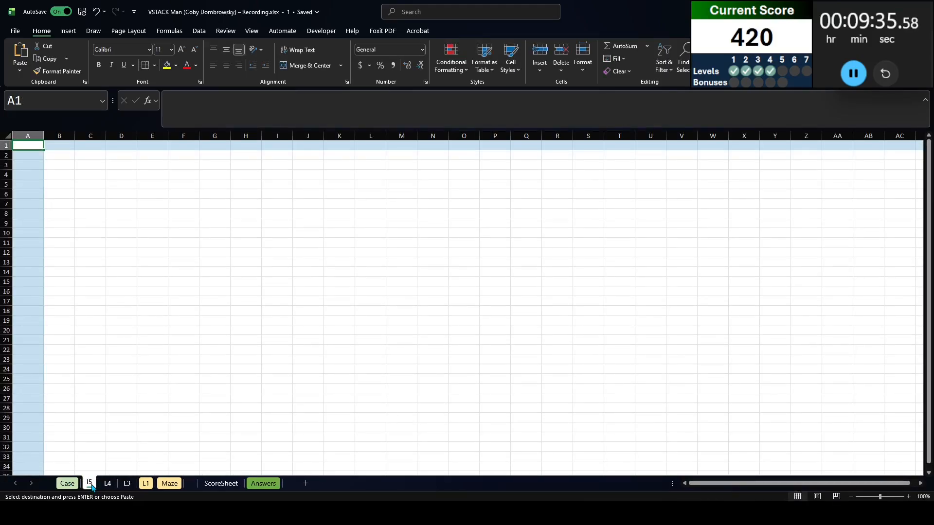
Copy the Level 5 instructions, bug's moves and example row from the Case sheet into the l5 sheet at B1
{"action": "key", "text": "ctrl+Page_Up"}
{"action": "key", "text": "ctrl+Right"}
{"action": "key", "text": "ctrl+Page_Down"}
{"action": "key", "text": "Right"}
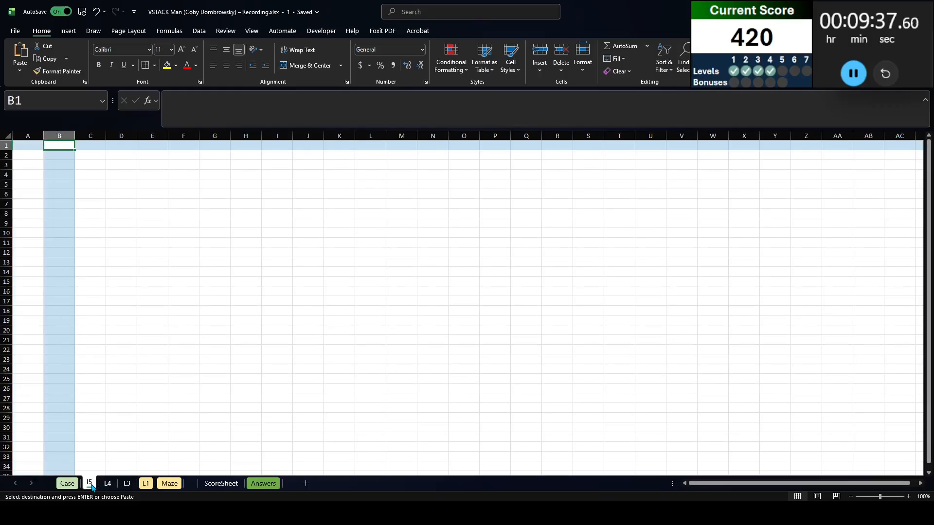
{"action": "key", "text": "ctrl+v"}
Look up the game's full route in G28 of the l5 sheet with =XLOOKUP(B28,Case!B:B,Case!G:DB)
{"action": "left_click", "coordinate": [217, 422]}
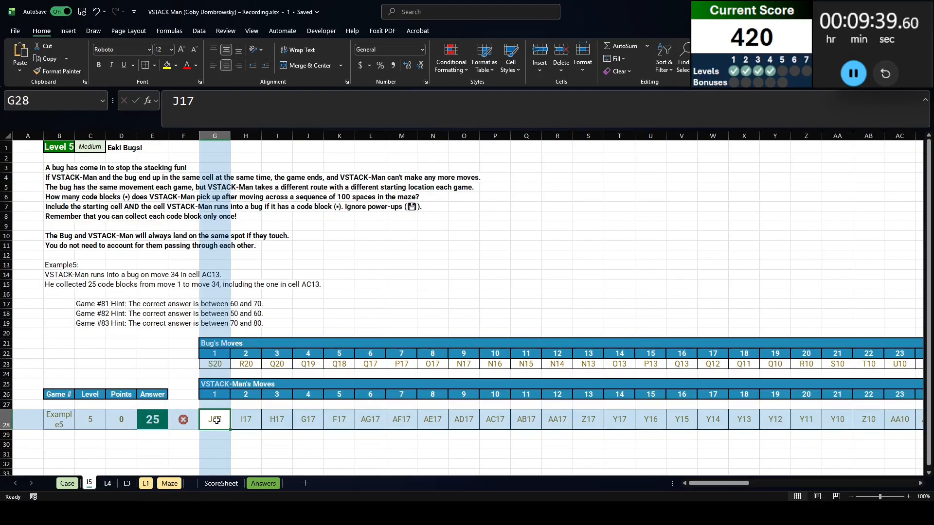
{"action": "type", "text": "=XLOOKUP("}
{"action": "key", "text": "Left"}
{"action": "key", "text": "Left"}
{"action": "key", "text": "Left"}
{"action": "key", "text": "Left"}
{"action": "key", "text": "Left"}
{"action": "type", "text": ",CASRE"}
{"action": "key", "text": "BackSpace"}
{"action": "key", "text": "BackSpace"}
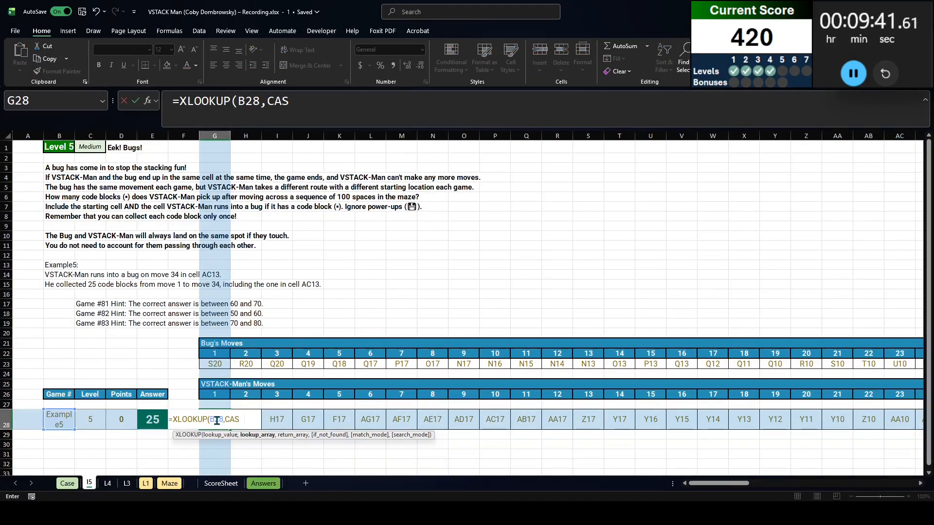
{"action": "type", "text": "E!b:b,CASE!g:"}
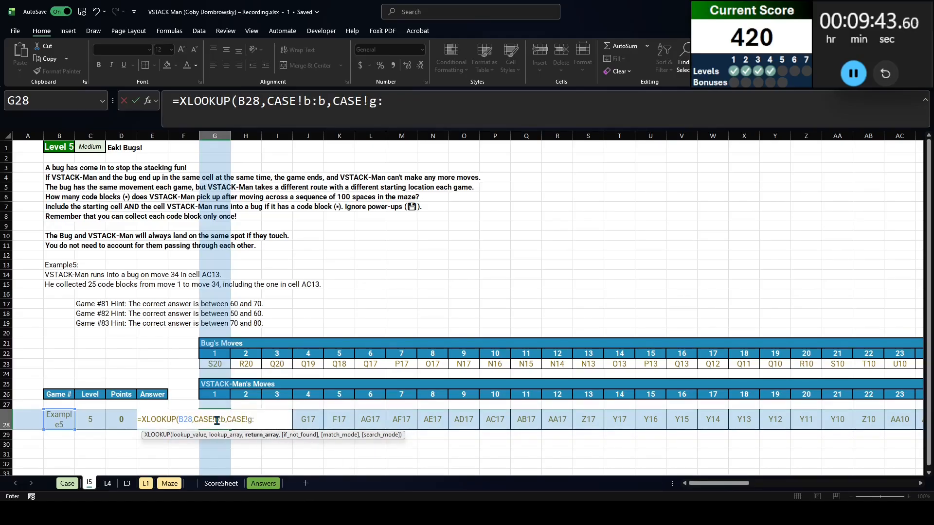
{"action": "key", "text": "ctrl+Right"}
{"action": "left_click_drag", "start_coordinate": [399, 101], "coordinate": [548, 99]}
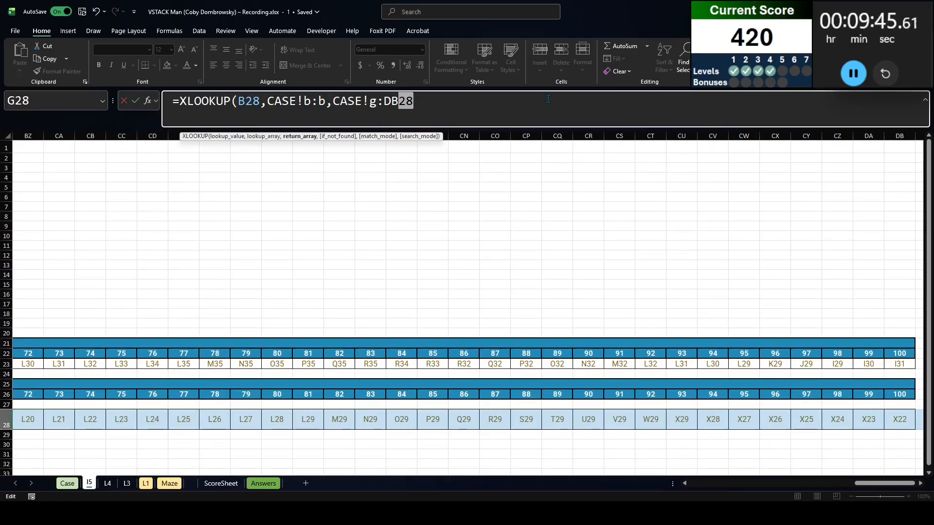
{"action": "key", "text": "BackSpace"}
{"action": "key", "text": "Return"}
Clear the hard-coded moves in H28:DB28 so the lookup in G28 can spill across the row
{"action": "key", "text": "Up"}
{"action": "key", "text": "Right"}
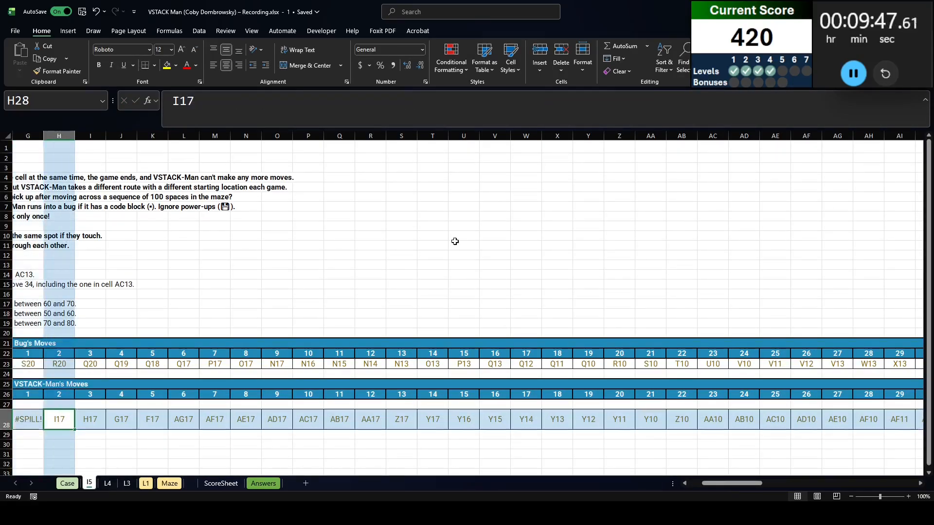
{"action": "key", "text": "ctrl+shift+Right"}
{"action": "key", "text": "Delete"}
{"action": "key", "text": "ctrl+BackSpace"}
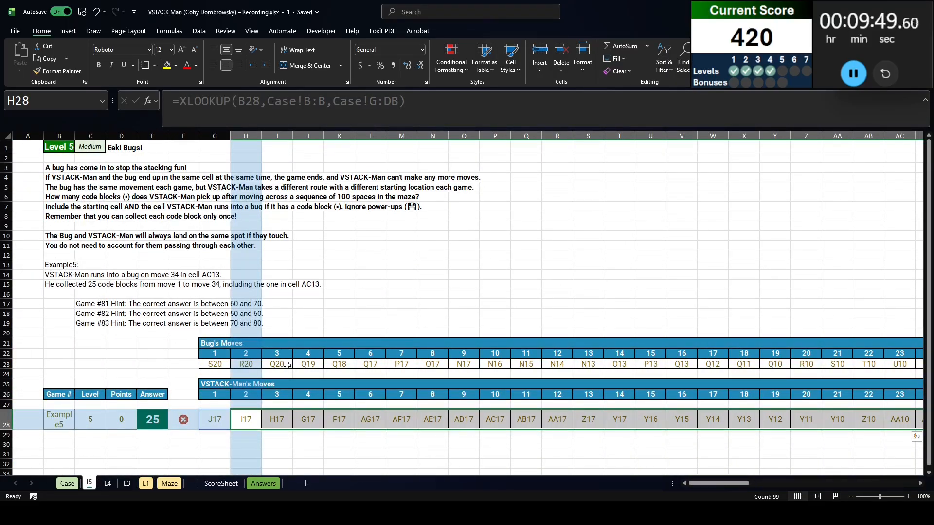
Compare the bug's moves in row 23 with VSTACK-Man's moves in row 28
{"action": "left_click", "coordinate": [225, 430]}
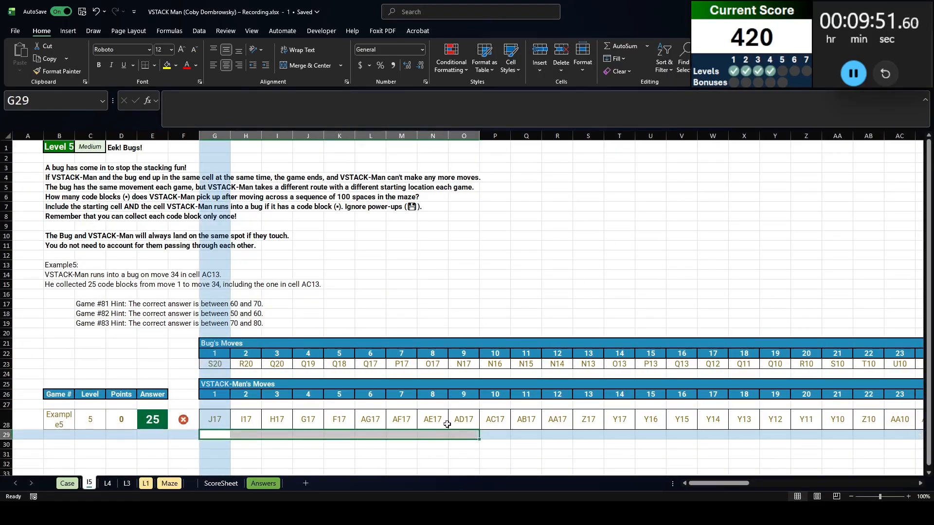
{"action": "left_click_drag", "start_coordinate": [277, 364], "coordinate": [431, 367]}
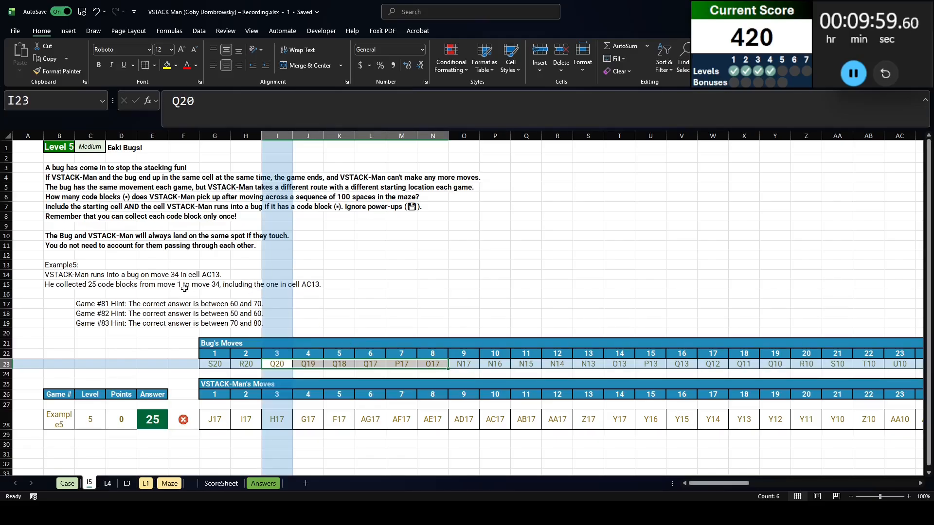
Add a Seq column with the header in B30 and =SEQUENCE(100) in B31, and make header row 30 bold
{"action": "left_click", "coordinate": [93, 444]}
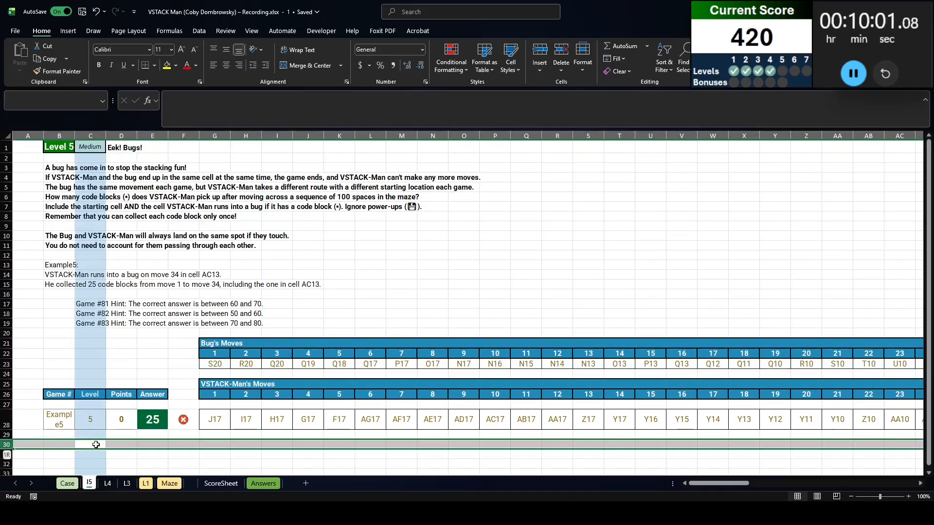
{"action": "left_click", "coordinate": [62, 444]}
{"action": "type", "text": "Seq"}
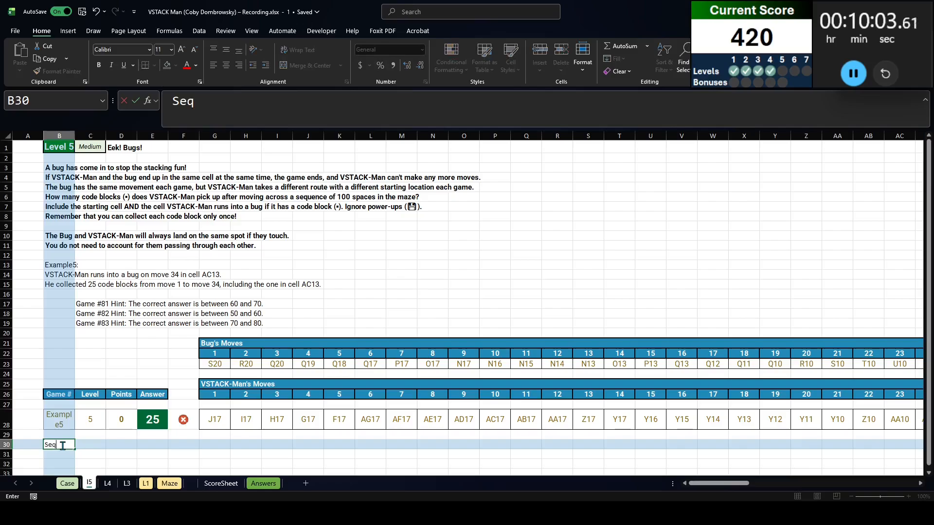
{"action": "key", "text": "Return"}
{"action": "type", "text": "=se"}
{"action": "key", "text": "Tab"}
{"action": "type", "text": "100)"}
{"action": "key", "text": "Return"}
{"action": "left_click", "coordinate": [62, 445]}
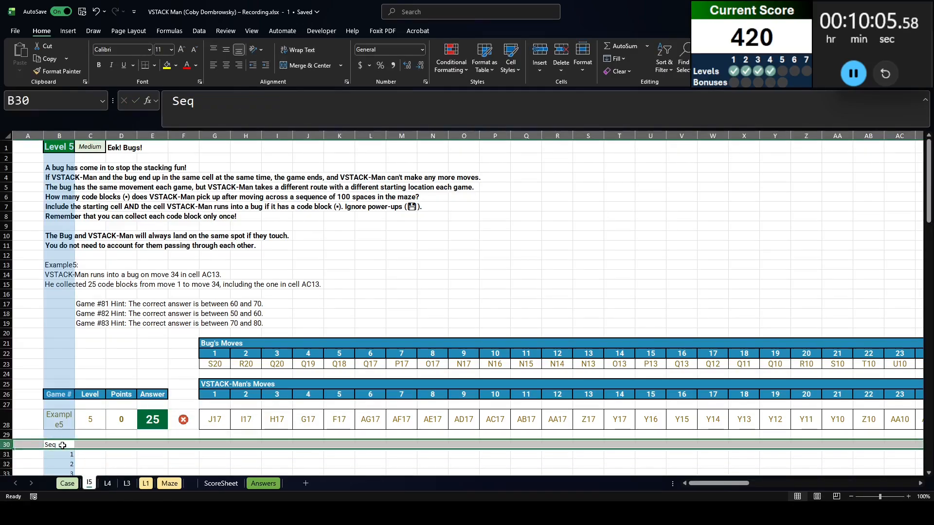
{"action": "key", "text": "ctrl+b"}
Add a VSTACK column with the header in C30 and =TOCOL(G28#) in C31 to list VSTACK-Man's moves vertically
{"action": "left_click", "coordinate": [90, 455]}
{"action": "scroll", "coordinate": [513, 337], "scroll_direction": "down", "scroll_amount": 4}
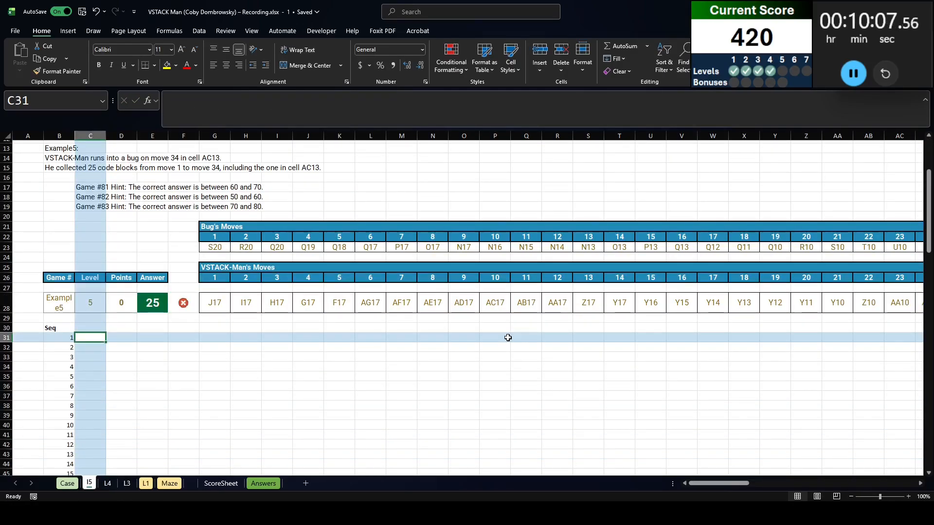
{"action": "key", "text": "Up"}
{"action": "type", "text": "VSTACK"}
{"action": "key", "text": "Return"}
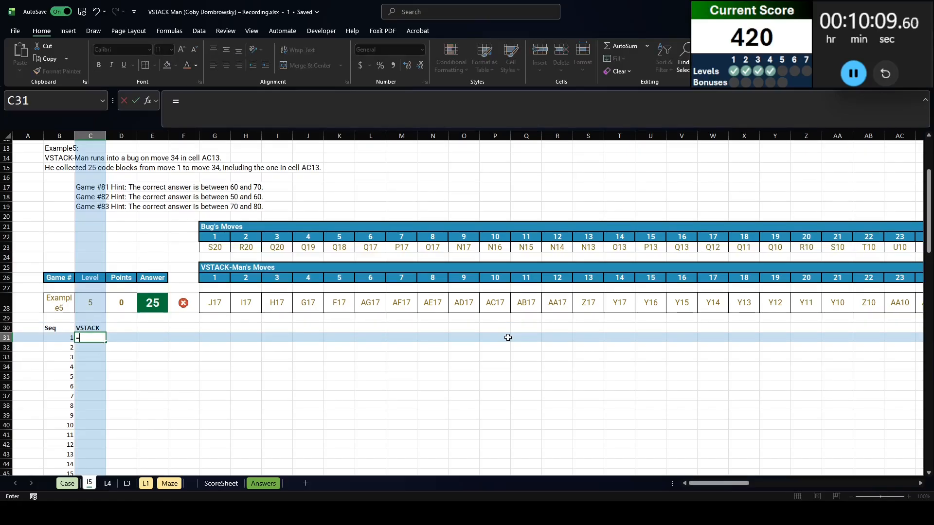
{"action": "type", "text": "=tocol("}
{"action": "key", "text": "Up"}
Add a Bug column with the header in D30 and =TOCOL(G23:DB23) in D31 to list the bug's moves vertically
{"action": "key", "text": "Up"}
{"action": "key", "text": "Up"}
{"action": "key", "text": "ctrl+Right"}
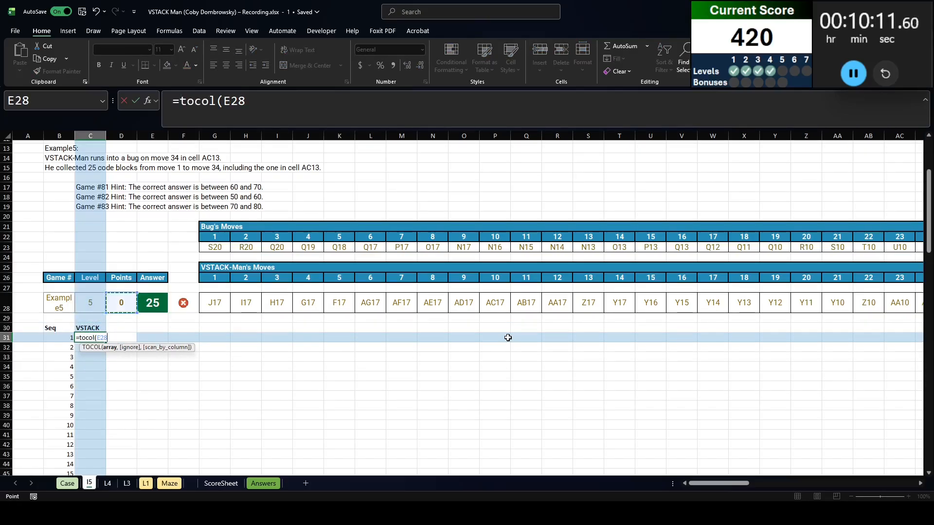
{"action": "key", "text": "ctrl+Right"}
{"action": "type", "text": "#"}
{"action": "key", "text": "ctrl+Return"}
{"action": "key", "text": "Up"}
{"action": "key", "text": "Right"}
{"action": "type", "text": "Bug"}
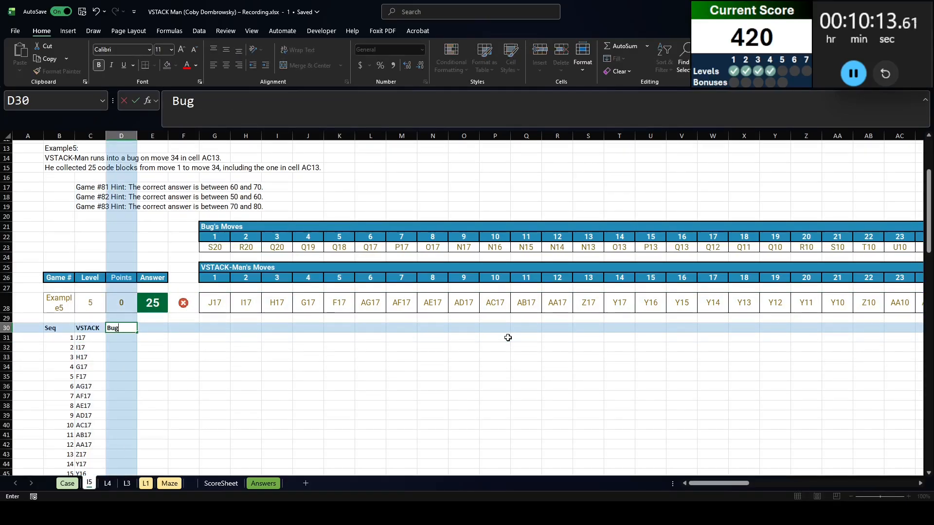
{"action": "key", "text": "Return"}
{"action": "type", "text": "=tocol("}
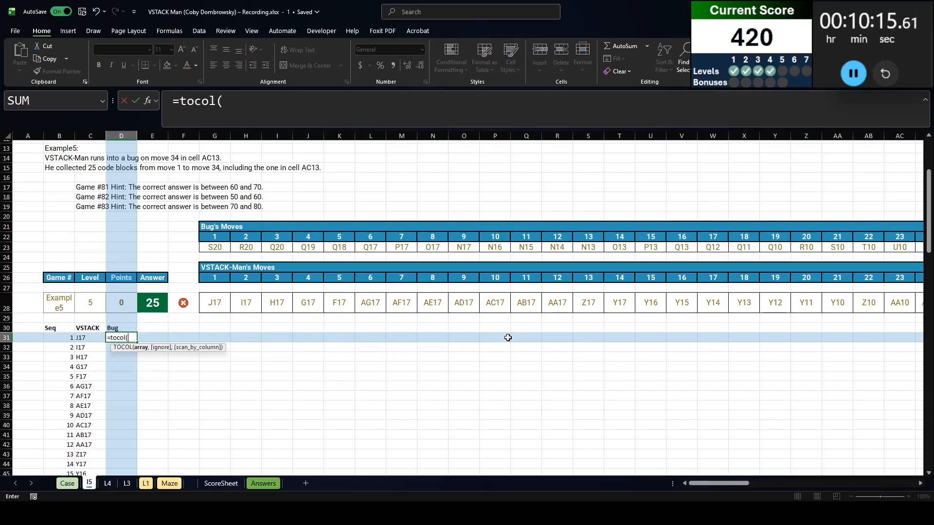
{"action": "left_click", "coordinate": [213, 240]}
{"action": "key", "text": "Down"}
{"action": "key", "text": "ctrl+shift+Right"}
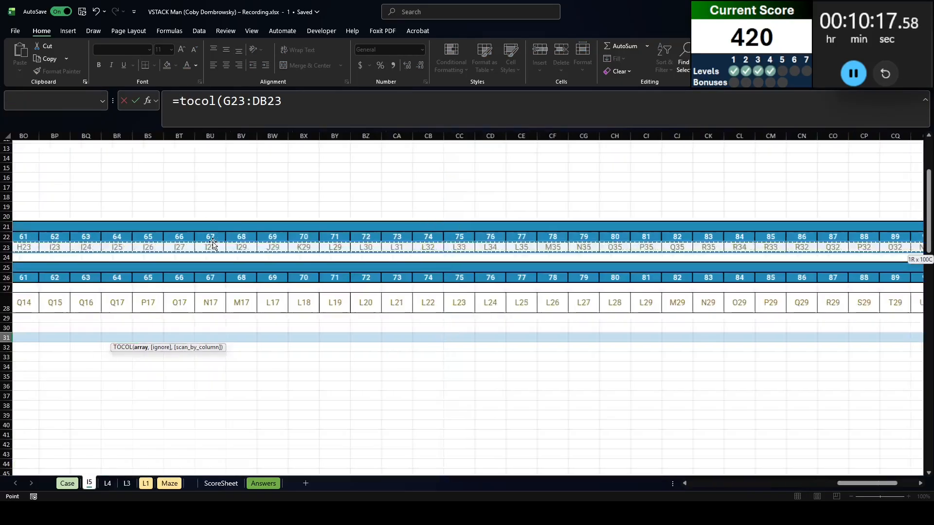
{"action": "key", "text": "Return"}
Add a Hit? column with the header in E30 and =C31#=D31# in E31 to flag moves where both positions match
{"action": "key", "text": "Left"}
{"action": "key", "text": "Left"}
{"action": "key", "text": "Left"}
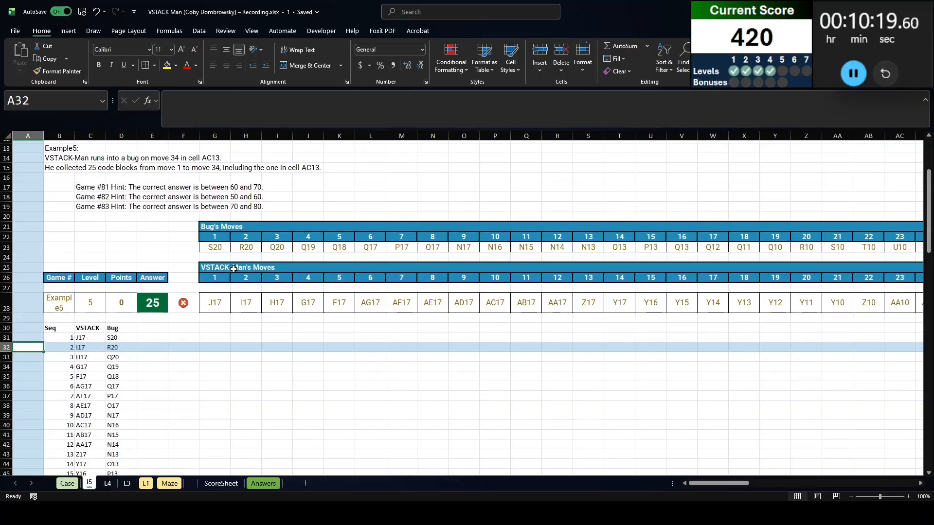
{"action": "key", "text": "Right"}
{"action": "key", "text": "Right"}
{"action": "key", "text": "Right"}
{"action": "key", "text": "Up"}
{"action": "key", "text": "Up"}
{"action": "key", "text": "Right"}
{"action": "type", "text": "Hit?"}
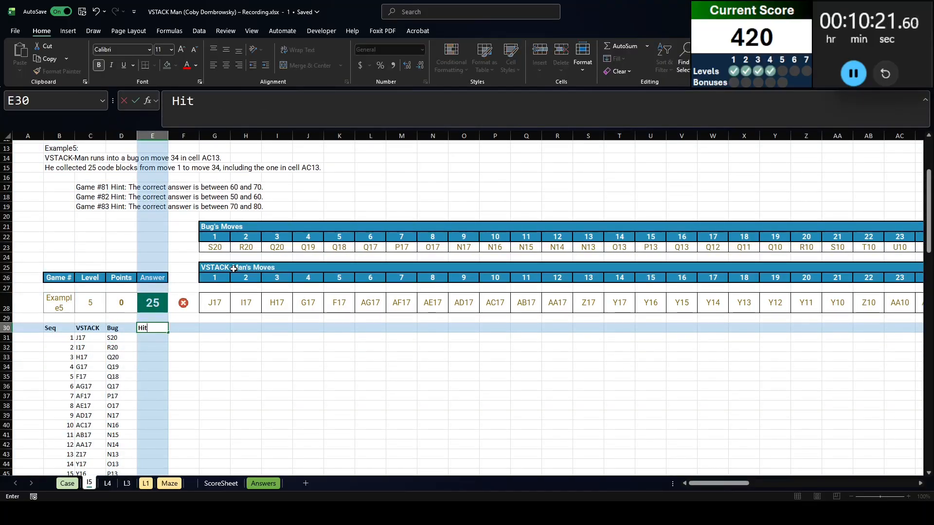
{"action": "key", "text": "Return"}
{"action": "type", "text": "="}
{"action": "key", "text": "Left"}
{"action": "key", "text": "Left"}
{"action": "key", "text": "ctrl+shift+Down"}
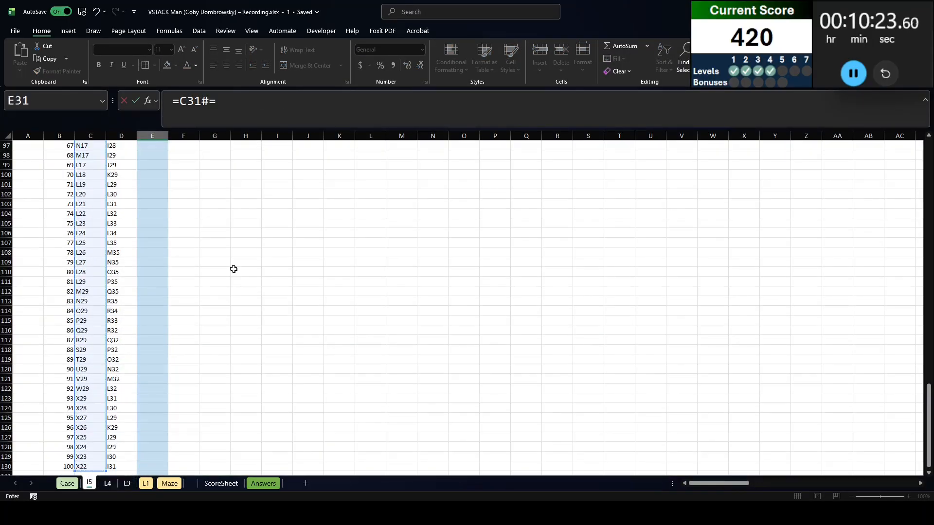
{"action": "type", "text": "="}
{"action": "key", "text": "Left"}
{"action": "key", "text": "ctrl+shift+Down"}
{"action": "key", "text": "Return"}
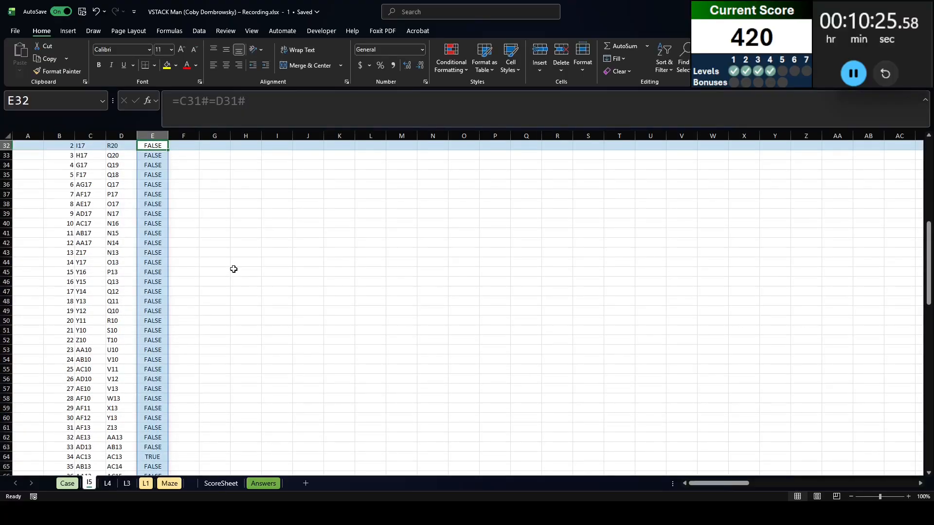
Check the flagged move in the Hit? column against the collision described in the Example5 text
{"action": "scroll", "coordinate": [233, 269], "scroll_direction": "up", "scroll_amount": 4}
{"action": "scroll", "coordinate": [233, 269], "scroll_direction": "down", "scroll_amount": 10}
{"action": "left_click", "coordinate": [153, 282]}
{"action": "key", "text": "shift+space"}
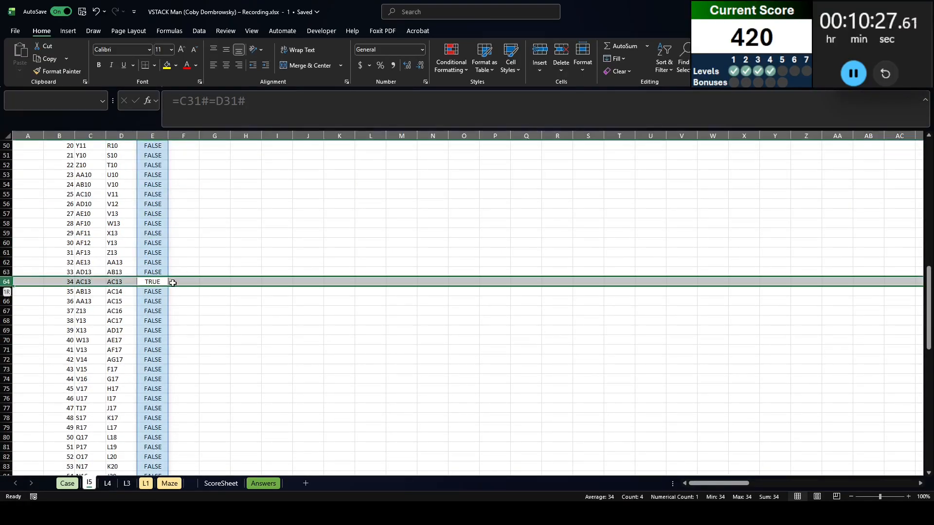
{"action": "scroll", "coordinate": [200, 287], "scroll_direction": "up", "scroll_amount": 16}
{"action": "left_click", "coordinate": [183, 275]}
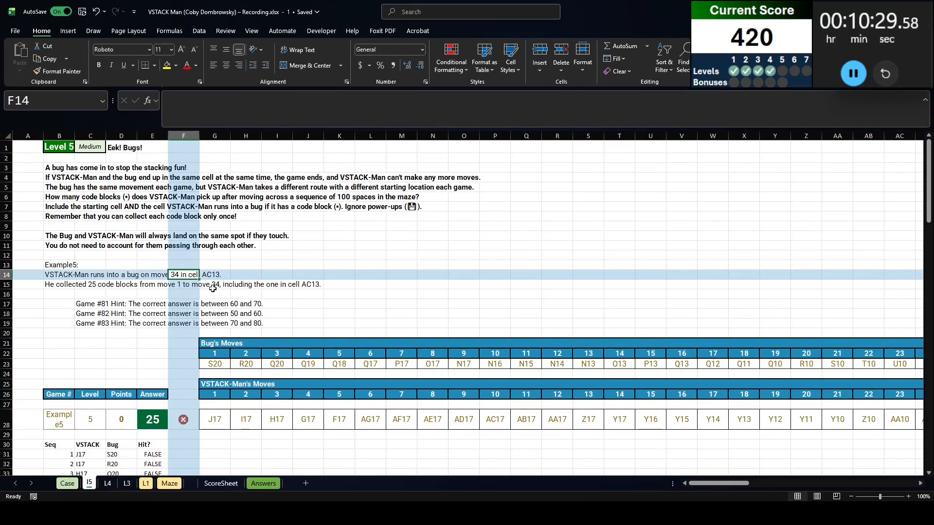
Label cell F30 as Value to head the maze contents column
{"action": "scroll", "coordinate": [212, 288], "scroll_direction": "down", "scroll_amount": 7}
{"action": "left_click", "coordinate": [178, 248]}
{"action": "left_click", "coordinate": [184, 239]}
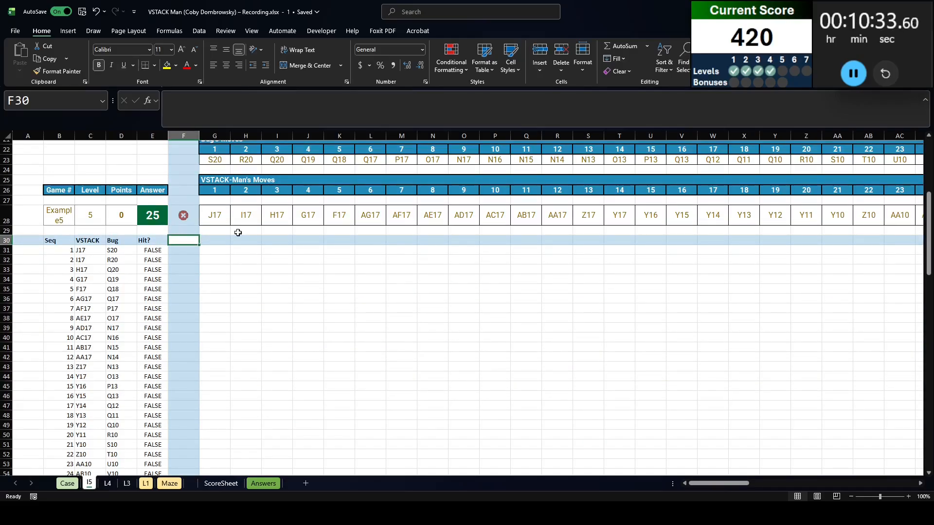
{"action": "type", "text": "Value"}
{"action": "key", "text": "Return"}
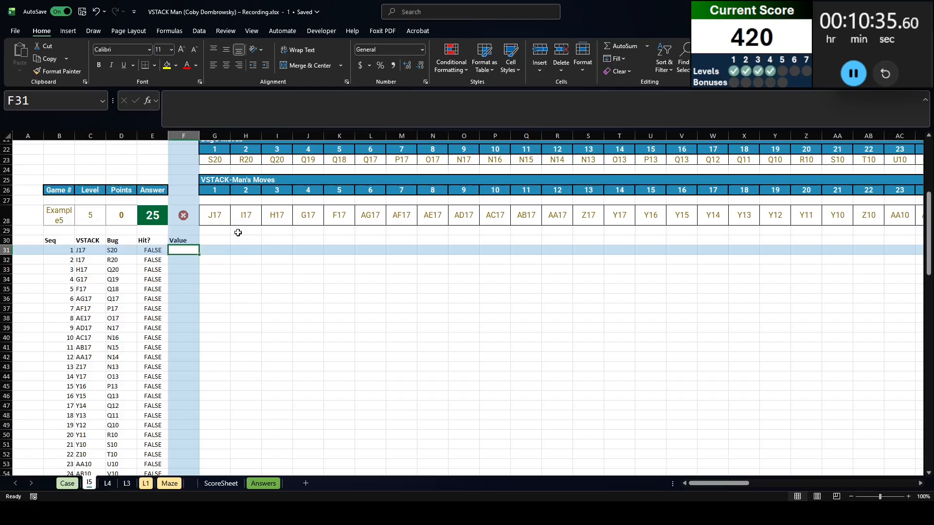
Look up the maze contents of each VSTACK-Man move in F31 with =XLOOKUP(C31#,'L1'!AP:AP,'L1'!AQ:AQ)
{"action": "type", "text": "=XLOOKUP("}
{"action": "key", "text": "Left"}
{"action": "key", "text": "Left"}
{"action": "key", "text": "Left"}
{"action": "type", "text": "#,"}
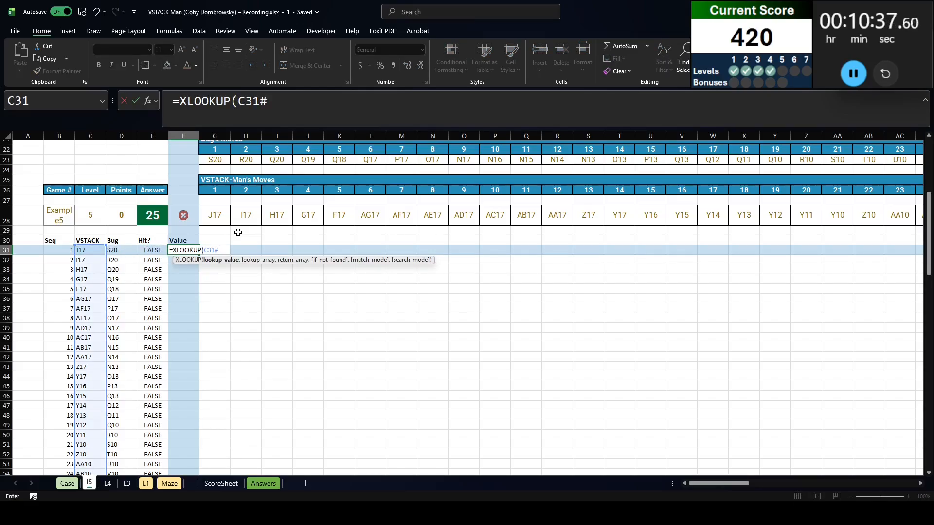
{"action": "key", "text": "ctrl+Page_Down"}
{"action": "key", "text": "ctrl+Page_Down"}
{"action": "key", "text": "ctrl+Page_Down"}
{"action": "key", "text": "ctrl+Page_Down"}
{"action": "key", "text": "ctrl+Page_Up"}
{"action": "scroll", "coordinate": [463, 148], "scroll_direction": "up", "scroll_amount": 7}
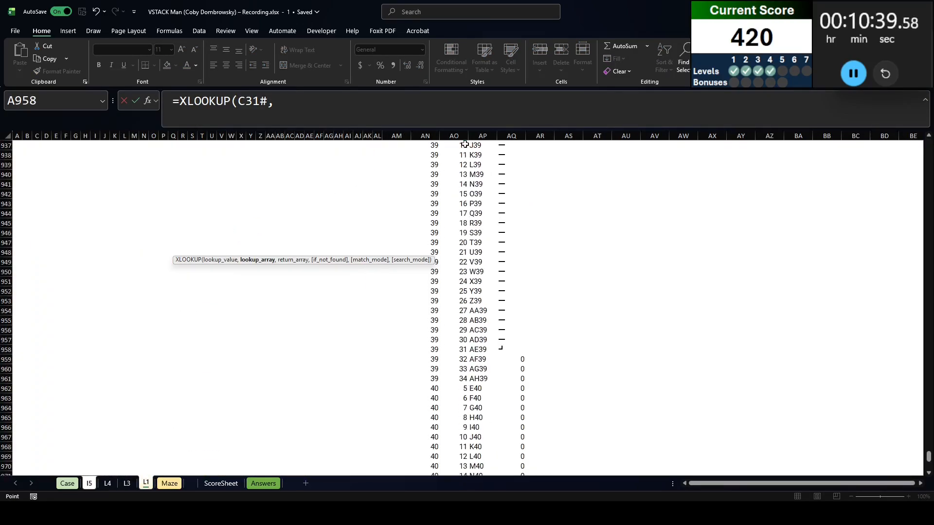
{"action": "scroll", "coordinate": [468, 150], "scroll_direction": "up", "scroll_amount": 6}
{"action": "left_click", "coordinate": [468, 146]}
{"action": "key", "text": "ctrl+Up"}
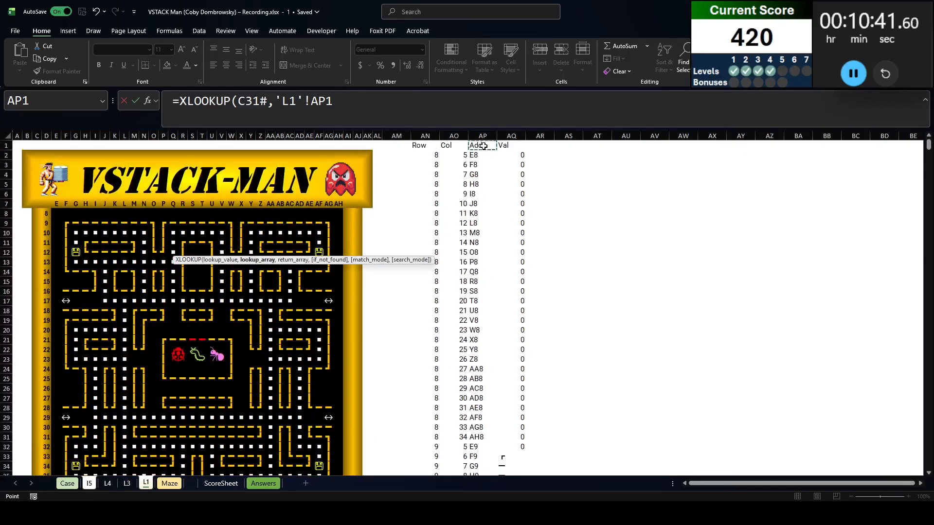
{"action": "left_click", "coordinate": [480, 137]}
{"action": "type", "text": ","}
{"action": "left_click", "coordinate": [511, 136]}
{"action": "key", "text": "Return"}
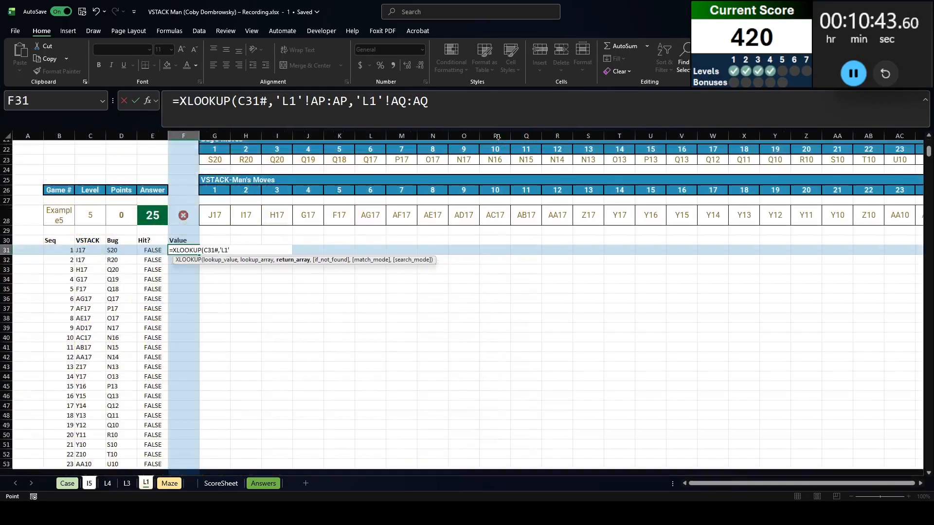
{"action": "key", "text": "Up"}
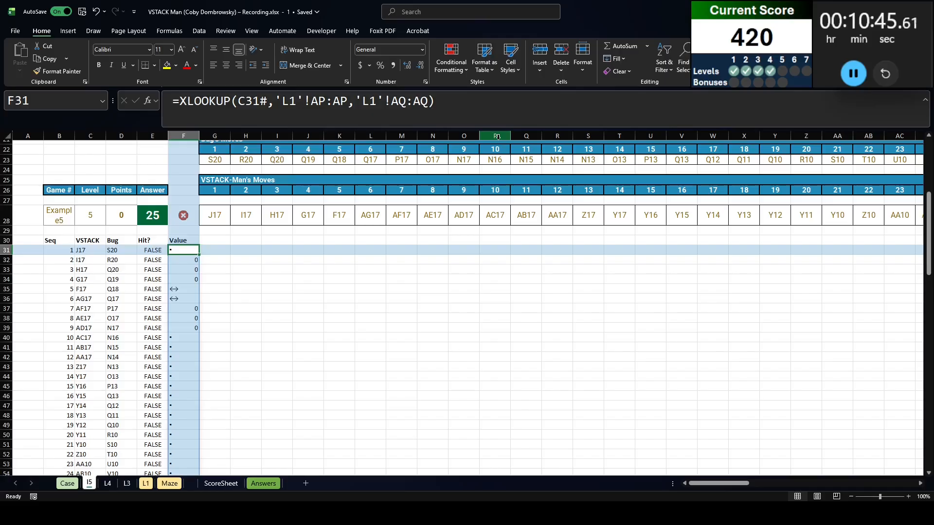
Label cell G30 as First? to head the first-visit test column
{"action": "left_click", "coordinate": [219, 239]}
{"action": "type", "text": "First?"}
{"action": "key", "text": "Return"}
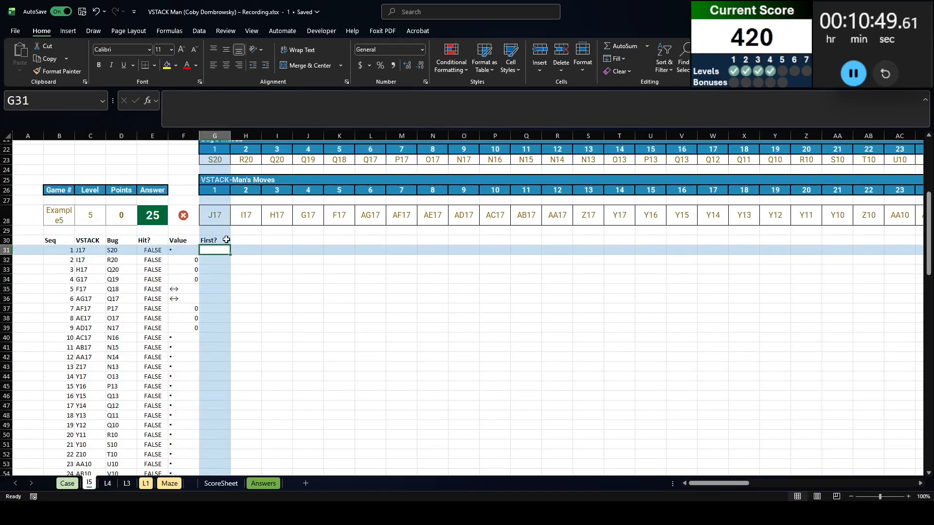
Test in G31 whether each move is the first visit to its cell with =XMATCH(C31#,C31#)=B31#
{"action": "type", "text": "=XMATCH("}
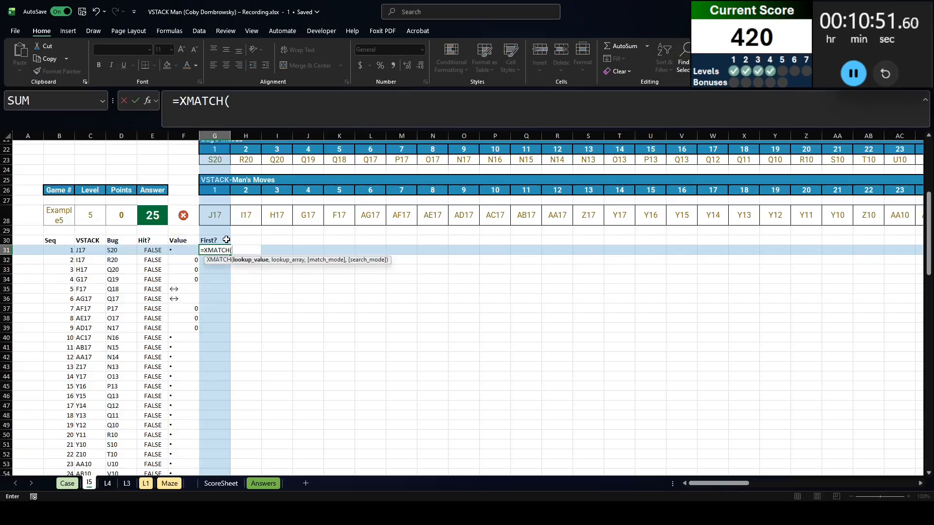
{"action": "key", "text": "Left"}
{"action": "key", "text": "Left"}
{"action": "key", "text": "Left"}
{"action": "key", "text": "Left"}
{"action": "key", "text": "Right"}
{"action": "key", "text": "Left"}
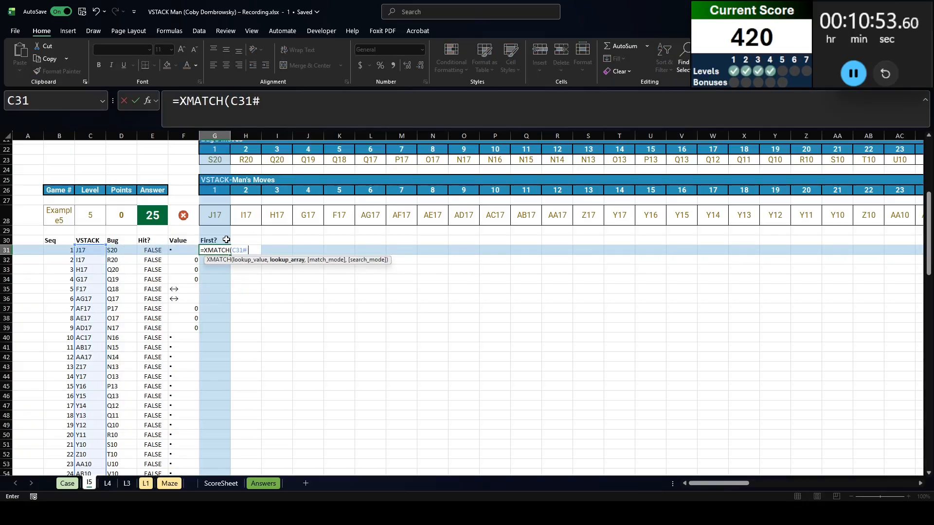
{"action": "type", "text": ","}
{"action": "key", "text": "Left"}
{"action": "key", "text": "Left"}
{"action": "key", "text": "Left"}
{"action": "key", "text": "Left"}
{"action": "type", "text": ")="}
{"action": "key", "text": "Left"}
{"action": "key", "text": "Left"}
{"action": "key", "text": "Left"}
{"action": "key", "text": "Left"}
{"action": "key", "text": "Left"}
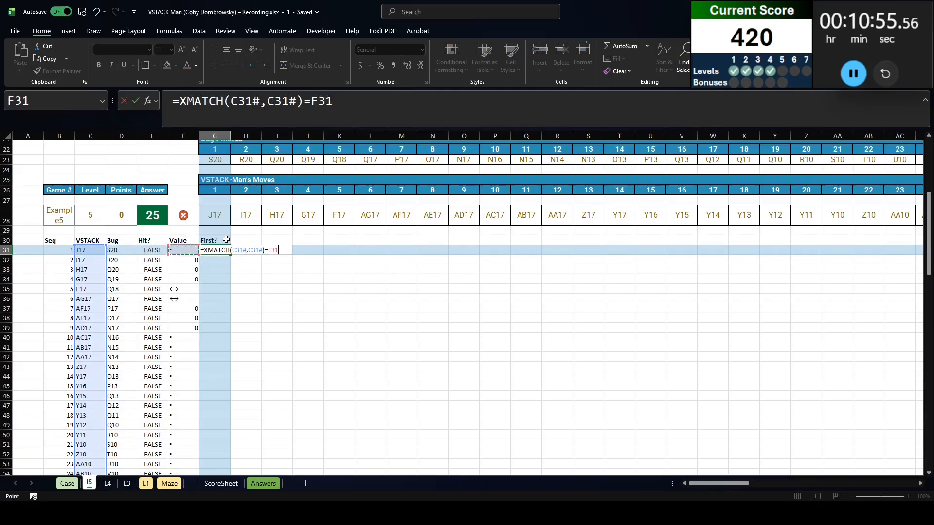
{"action": "type", "text": "#"}
{"action": "key", "text": "Return"}
Check the First? result for move 38 against the earlier visit to the same cell in the VSTACK column
{"action": "scroll", "coordinate": [226, 240], "scroll_direction": "down", "scroll_amount": 6}
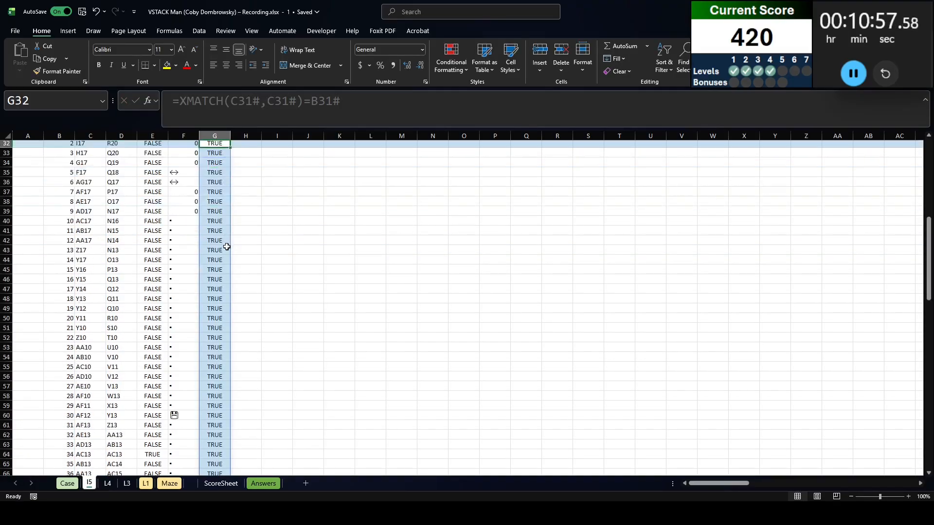
{"action": "left_click", "coordinate": [209, 403]}
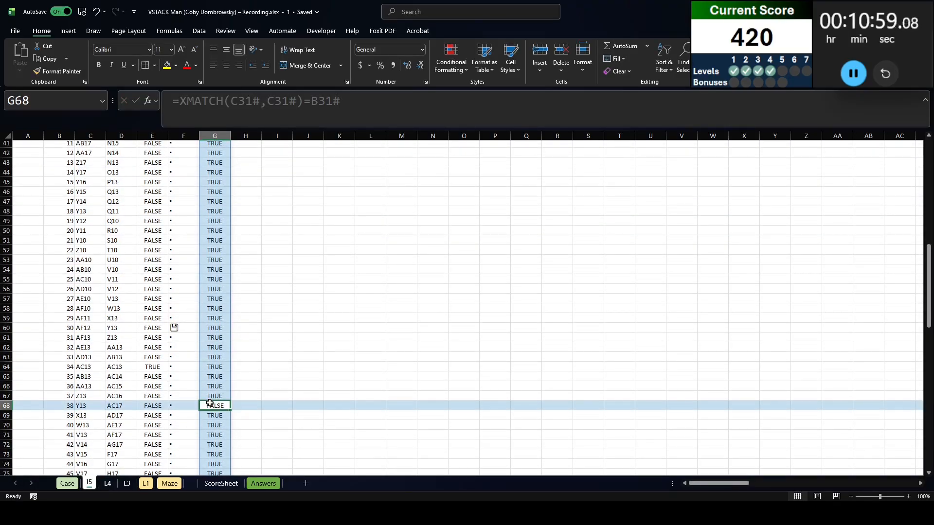
{"action": "left_click", "coordinate": [73, 407]}
{"action": "left_click", "coordinate": [91, 406]}
{"action": "scroll", "coordinate": [91, 389], "scroll_direction": "up", "scroll_amount": 4}
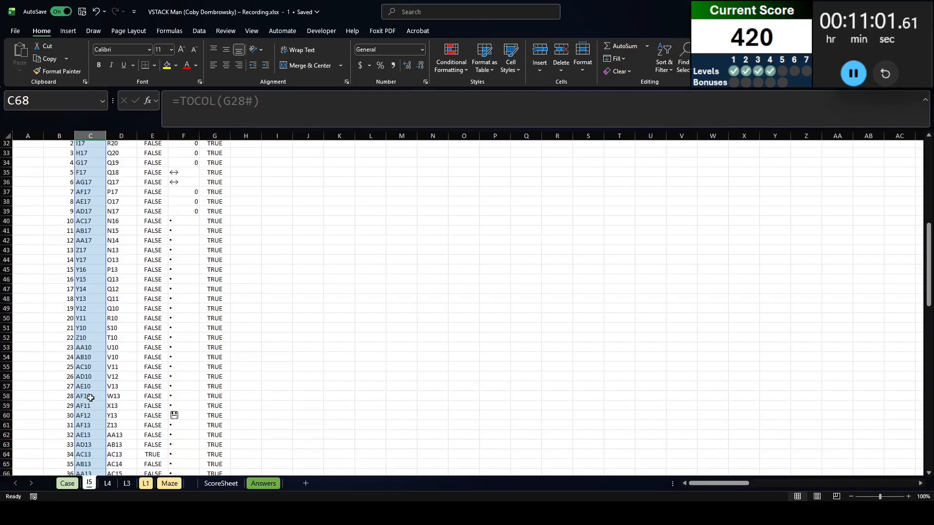
{"action": "left_click", "coordinate": [91, 327]}
{"action": "scroll", "coordinate": [90, 328], "scroll_direction": "down", "scroll_amount": 6}
{"action": "left_click", "coordinate": [214, 346]}
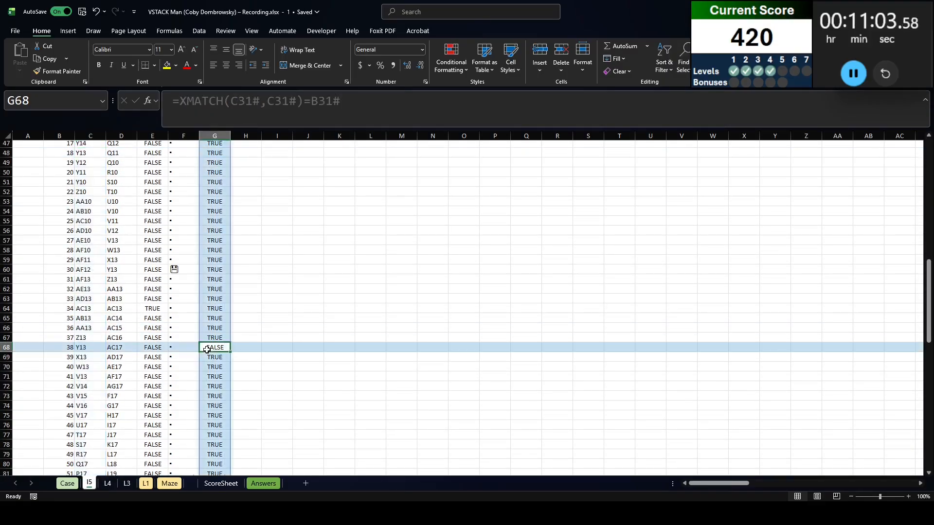
{"action": "scroll", "coordinate": [236, 334], "scroll_direction": "up", "scroll_amount": 11}
Label cell H30 as Active? to head the column for moves made while the game is running
{"action": "left_click", "coordinate": [248, 298]}
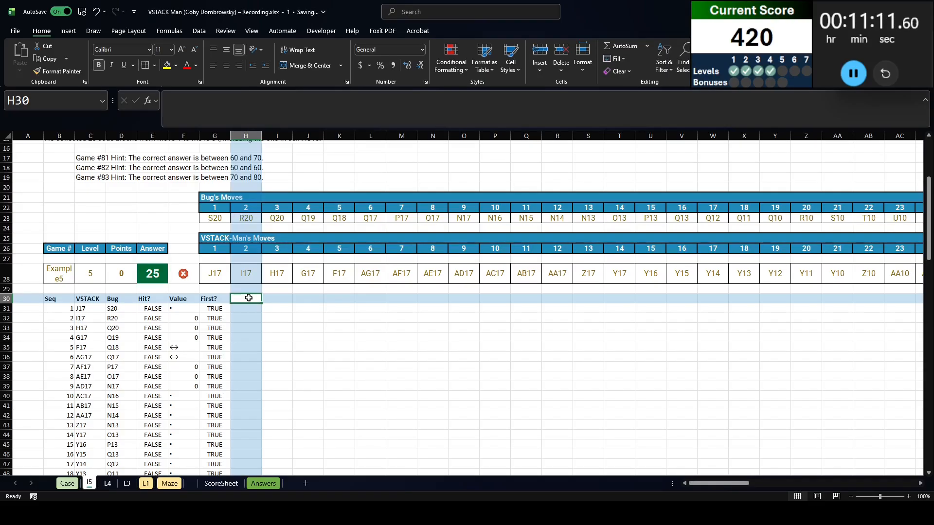
{"action": "type", "text": "Acrti"}
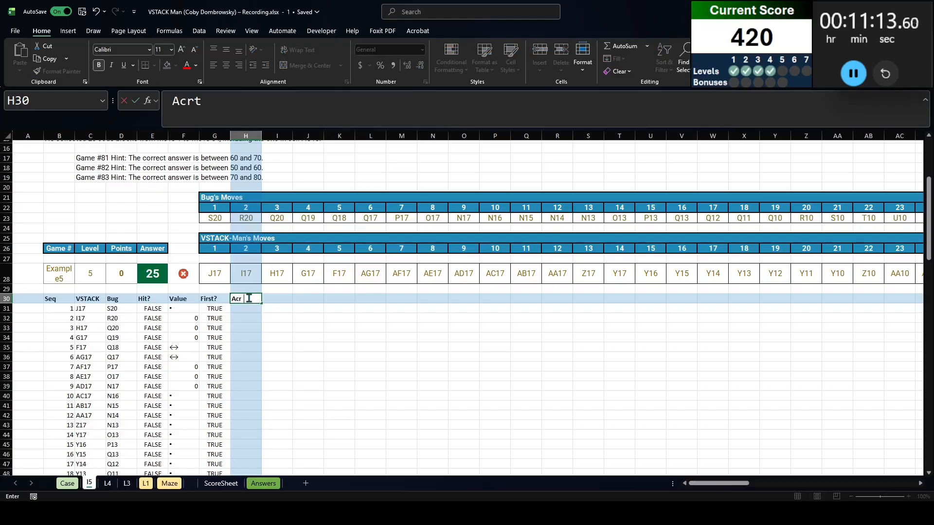
{"action": "key", "text": "BackSpace"}
{"action": "key", "text": "BackSpace"}
{"action": "key", "text": "BackSpace"}
{"action": "type", "text": "tive?"}
{"action": "key", "text": "Return"}
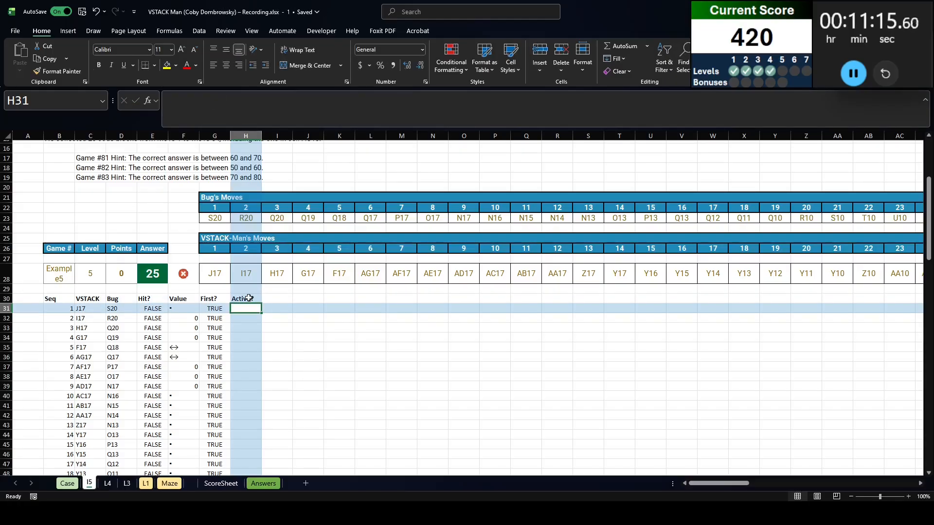
Try to flag the active moves in H31 with =SCAN(1,E31#,LAMBDA(v,a,IF(a,0,v))), accepting the suggested formula correction
{"action": "type", "text": "=scan(1,"}
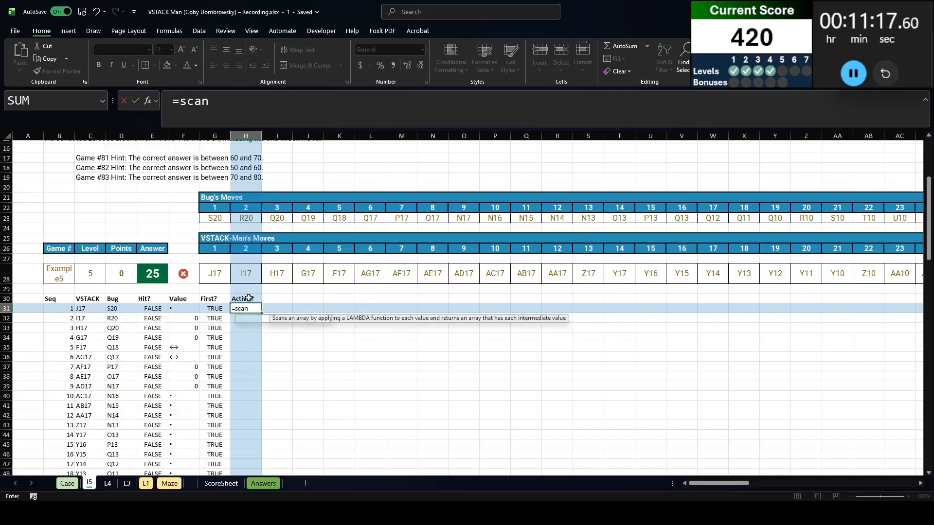
{"action": "key", "text": "Left"}
{"action": "key", "text": "Left"}
{"action": "key", "text": "Left"}
{"action": "key", "text": "ctrl+shift+Down"}
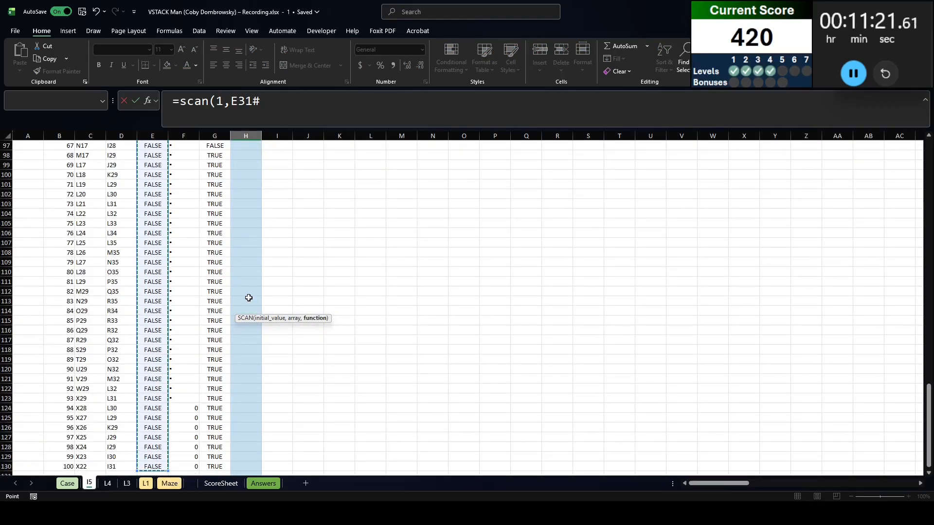
{"action": "type", "text": ",lambda("}
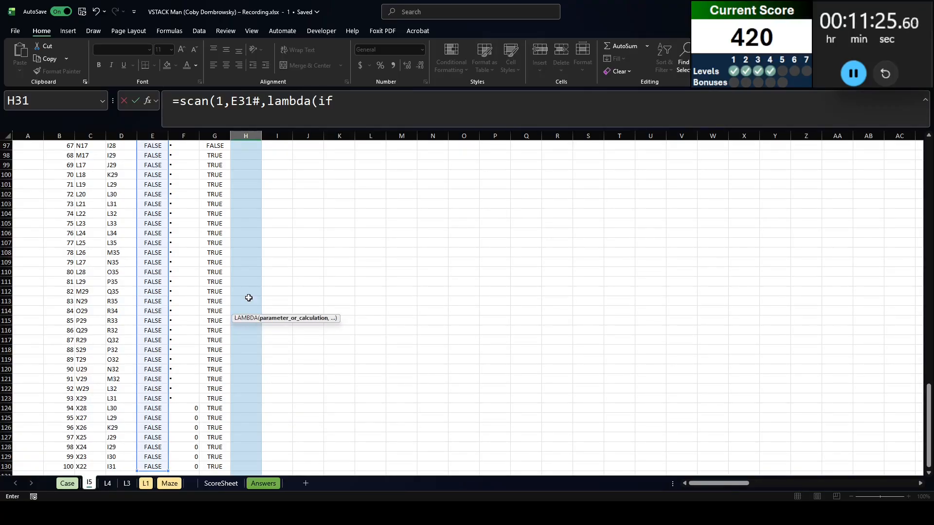
{"action": "type", "text": "v,a"}
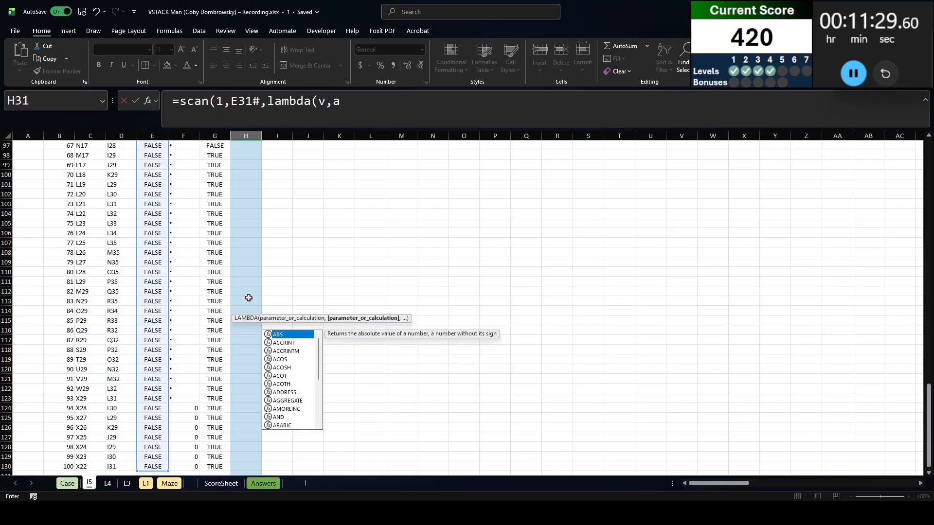
{"action": "type", "text": ",if(a"}
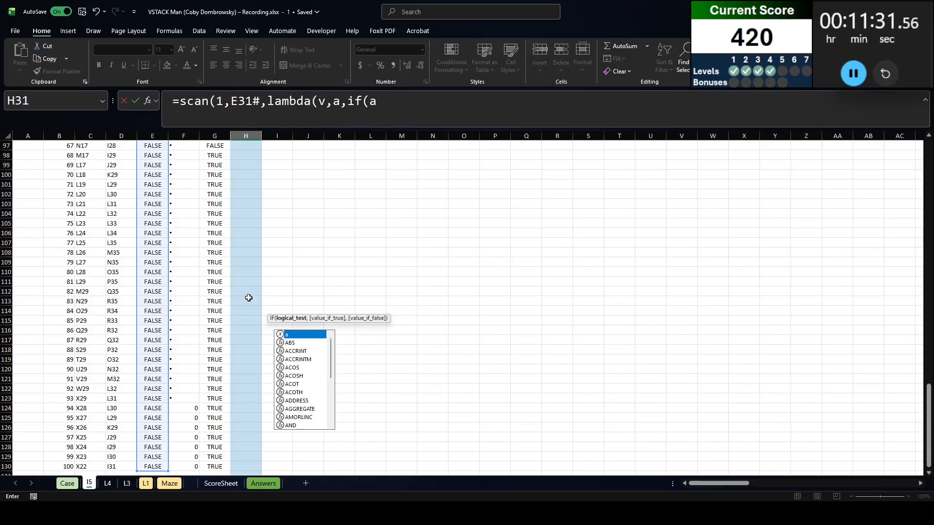
{"action": "type", "text": ","}
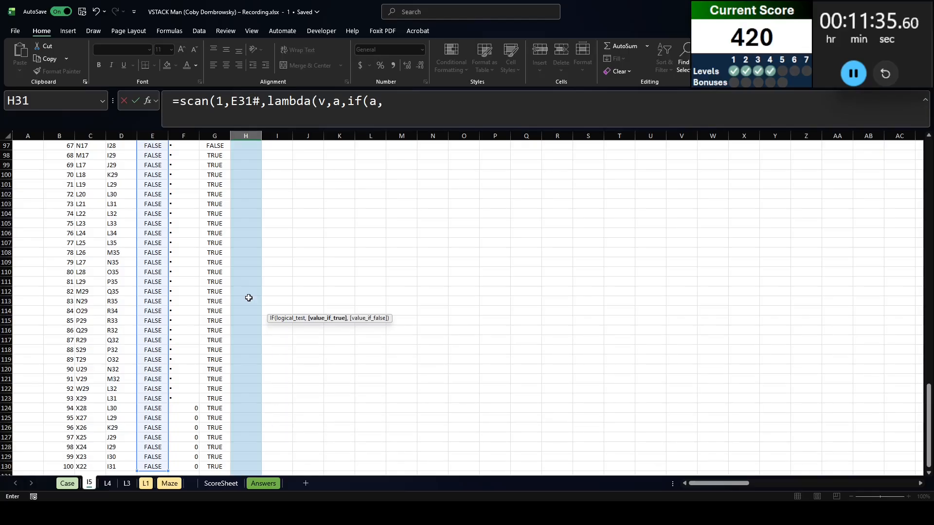
{"action": "type", "text": "0,v))"}
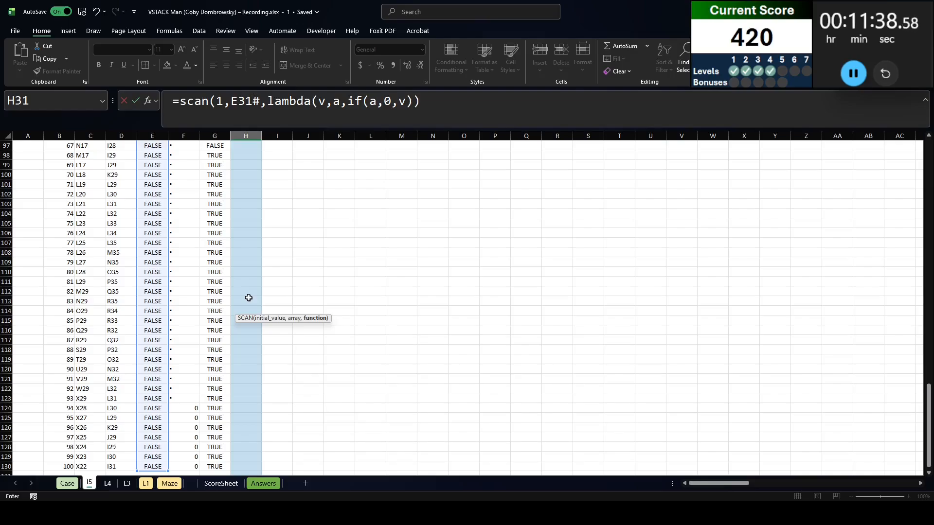
{"action": "key", "text": "Return"}
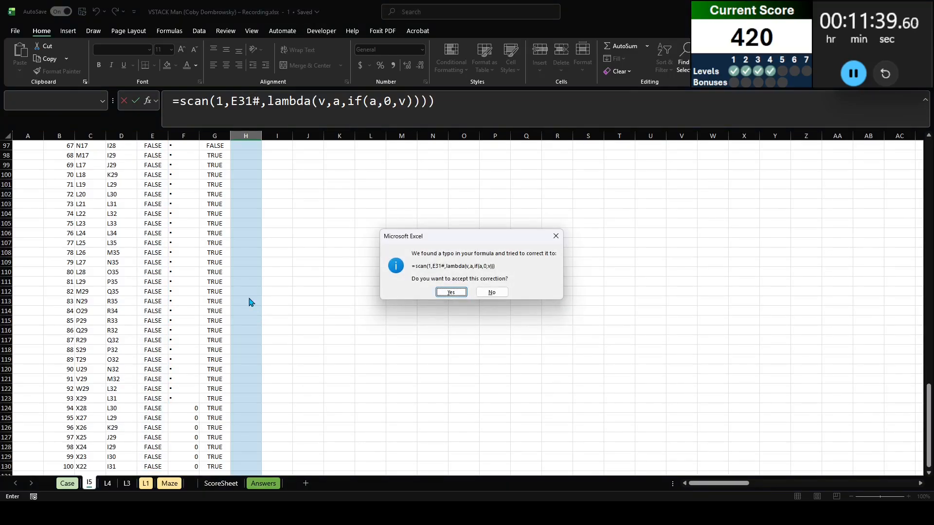
{"action": "key", "text": "Return"}
Check the Active? flags around move 34, where VSTACK-Man runs into the bug
{"action": "scroll", "coordinate": [249, 316], "scroll_direction": "down", "scroll_amount": 2}
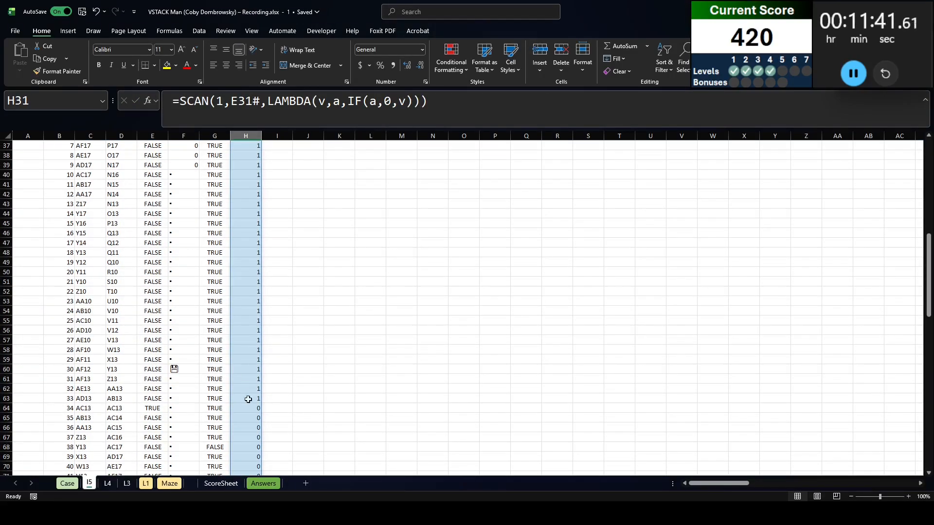
{"action": "left_click", "coordinate": [248, 409]}
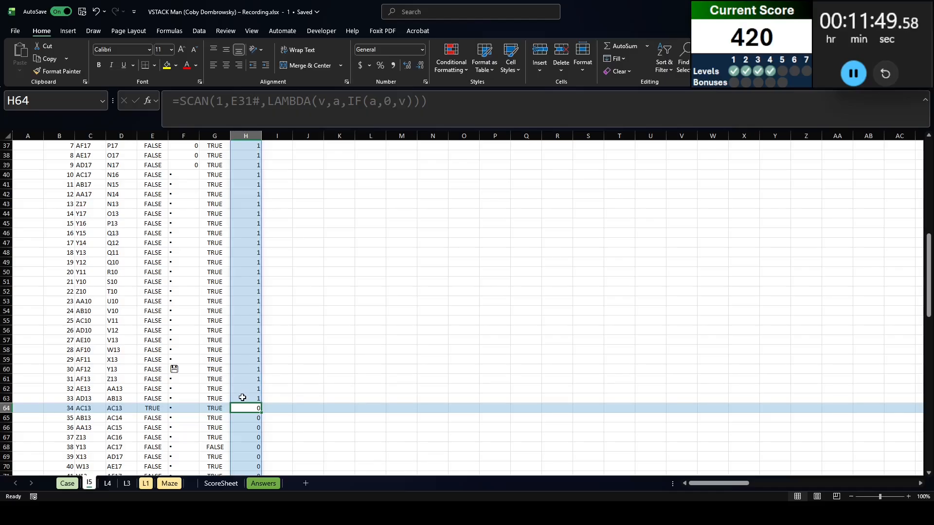
{"action": "scroll", "coordinate": [228, 393], "scroll_direction": "up", "scroll_amount": 7}
{"action": "scroll", "coordinate": [222, 386], "scroll_direction": "down", "scroll_amount": 12}
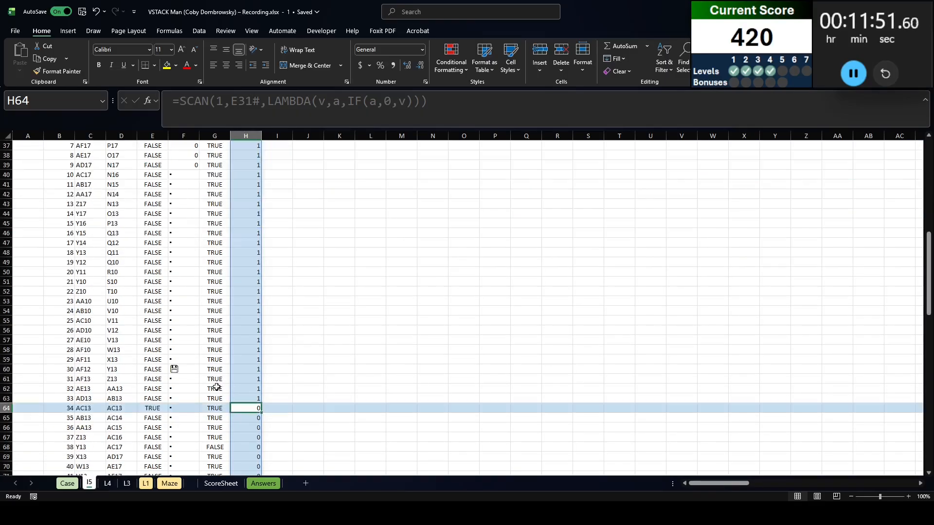
{"action": "scroll", "coordinate": [222, 364], "scroll_direction": "up", "scroll_amount": 8}
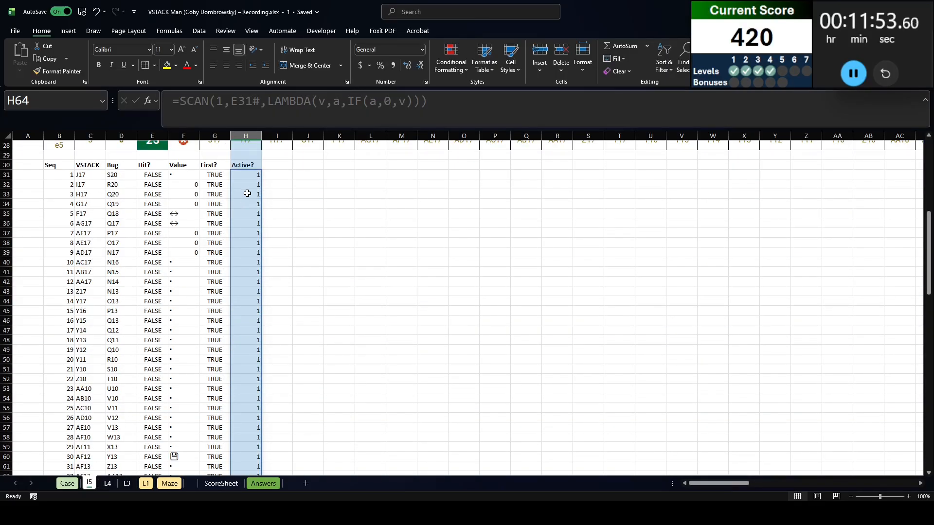
Clear the SCAN formula from H31 and insert a blank row above the first move
{"action": "left_click", "coordinate": [248, 176]}
{"action": "key", "text": "Delete"}
{"action": "key", "text": "shift+space"}
{"action": "key", "text": "ctrl+shift+plus"}
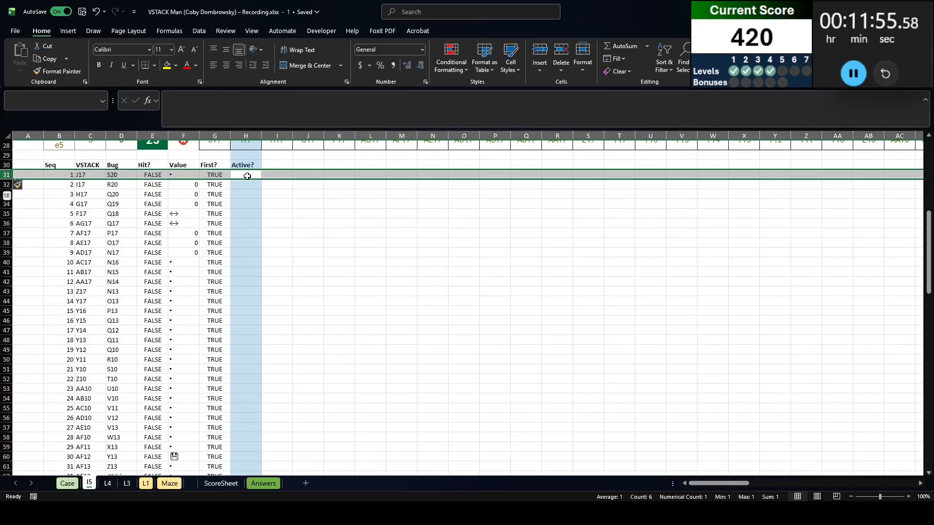
Enter 1 in H31 as the starting value of the Active? column
{"action": "left_click", "coordinate": [247, 176]}
{"action": "type", "text": "1"}
{"action": "key", "text": "Return"}
Enter =IF(E31,0,H31) in H32 so a move becomes inactive once the previous row has a hit
{"action": "type", "text": "=i"}
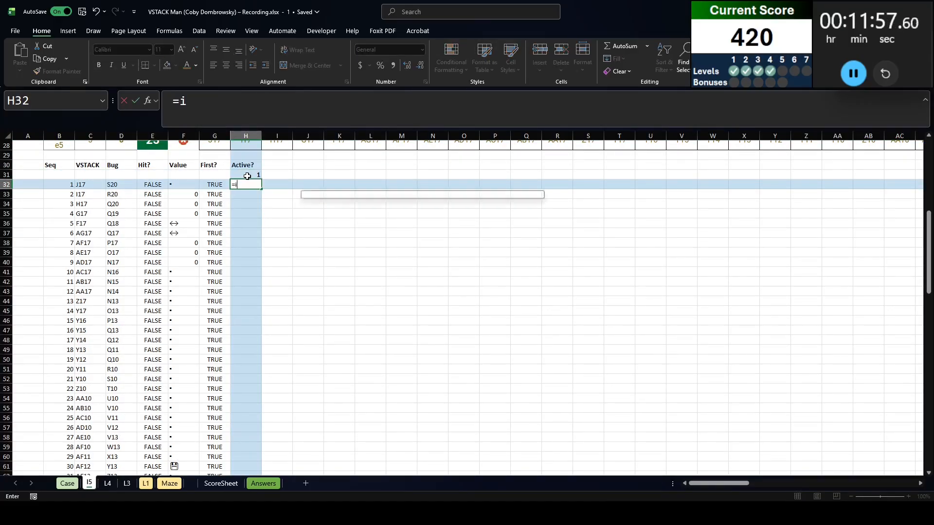
{"action": "type", "text": "f("}
{"action": "key", "text": "Left"}
{"action": "key", "text": "Left"}
{"action": "key", "text": "Left"}
{"action": "key", "text": "Up"}
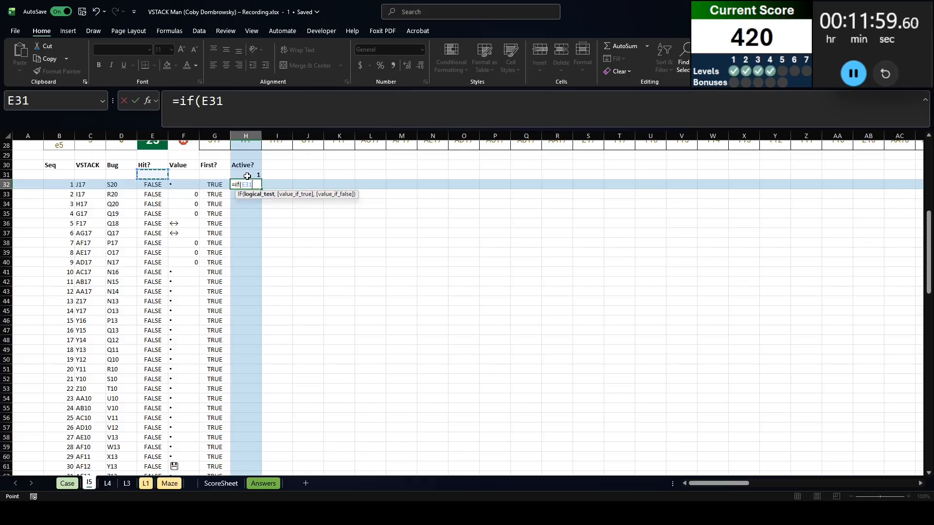
{"action": "type", "text": ","}
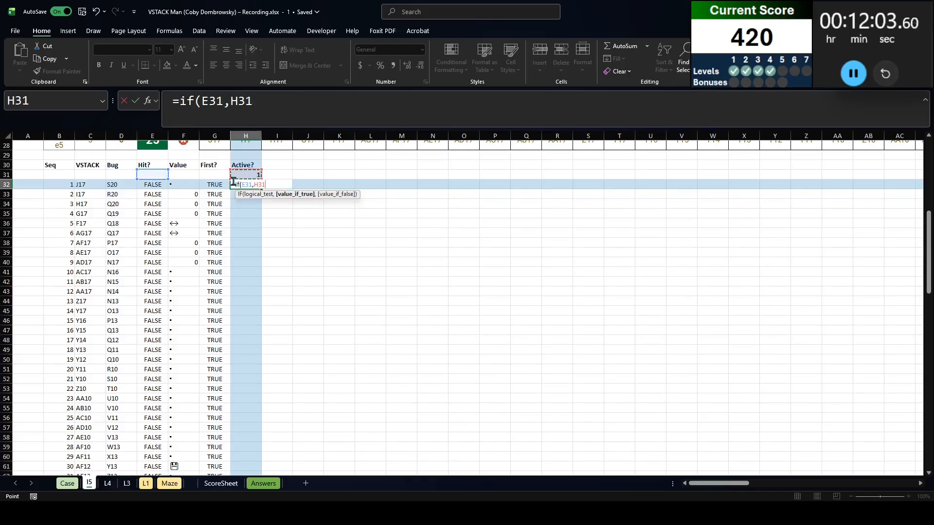
{"action": "key", "text": "BackSpace"}
{"action": "key", "text": "BackSpace"}
{"action": "key", "text": "BackSpace"}
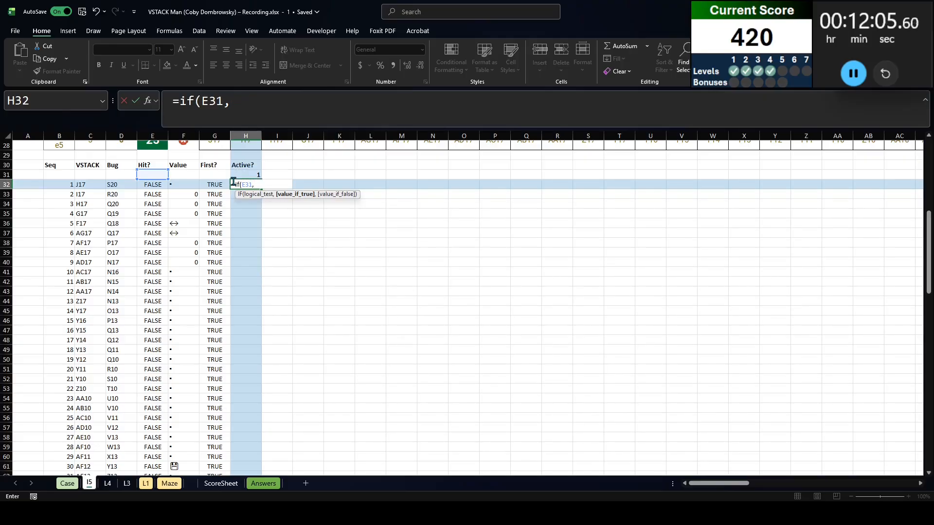
{"action": "type", "text": "0,"}
{"action": "key", "text": "Up"}
{"action": "type", "text": ")"}
{"action": "key", "text": "Return"}
{"action": "key", "text": "Up"}
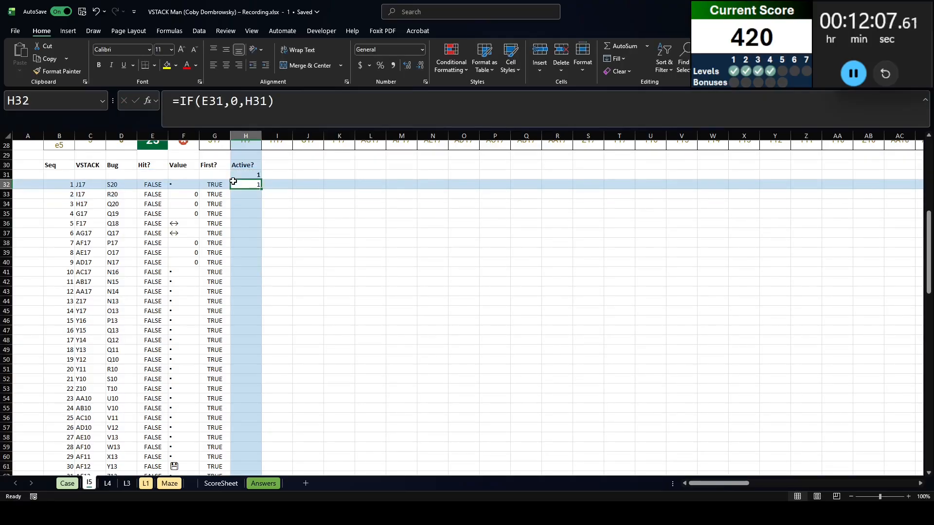
Fill the H32 Active? formula down to H131 for all 100 moves
{"action": "key", "text": "ctrl+c"}
{"action": "key", "text": "Left"}
{"action": "key", "text": "ctrl+Down"}
{"action": "key", "text": "Right"}
{"action": "key", "text": "ctrl+shift+Up"}
{"action": "key", "text": "ctrl+v"}
Check that the filled Active? column treats the collision at move 34 correctly
{"action": "scroll", "coordinate": [241, 212], "scroll_direction": "up", "scroll_amount": 15}
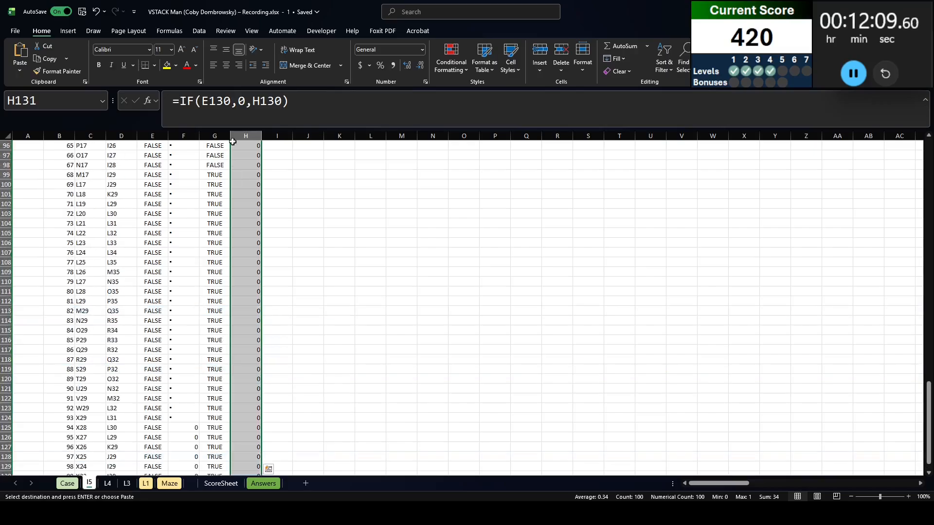
{"action": "scroll", "coordinate": [245, 219], "scroll_direction": "up", "scroll_amount": 8}
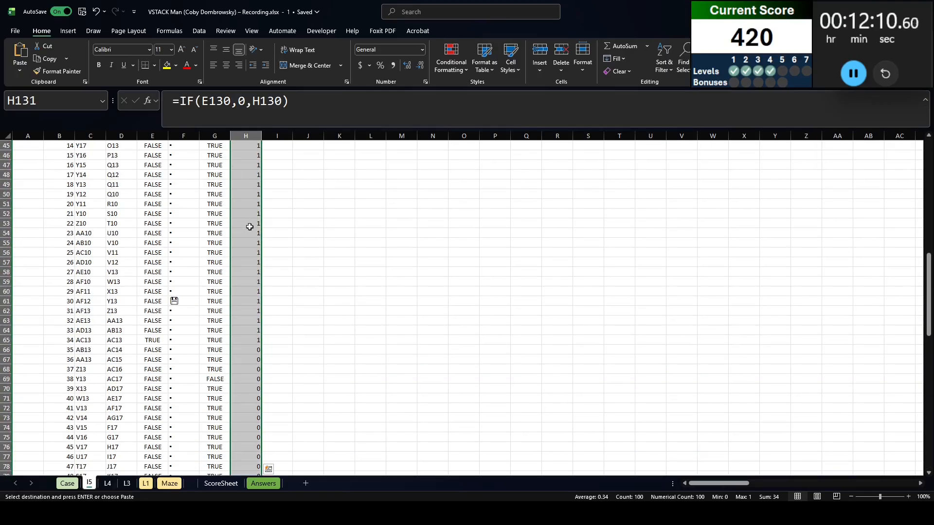
{"action": "left_click", "coordinate": [204, 338]}
{"action": "left_click", "coordinate": [273, 338]}
{"action": "left_click", "coordinate": [116, 340]}
{"action": "scroll", "coordinate": [277, 332], "scroll_direction": "up", "scroll_amount": 13}
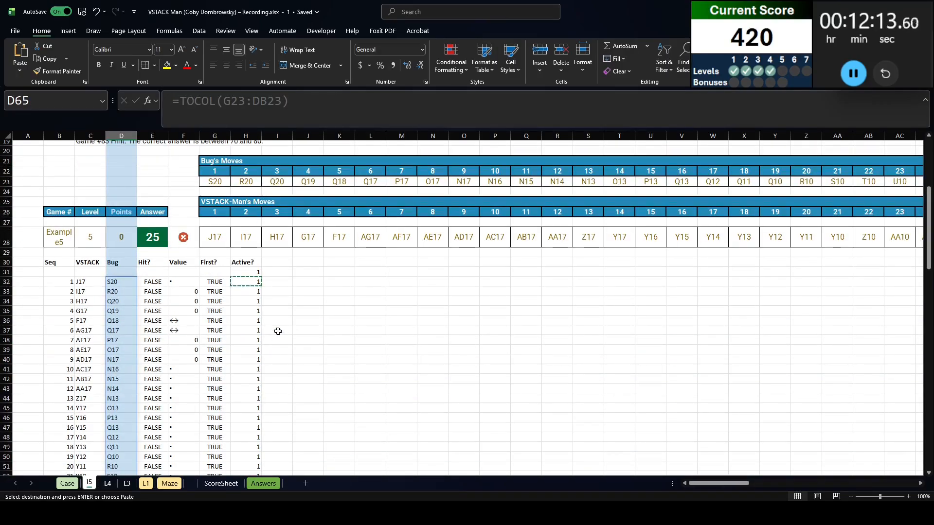
Test in K32 whether each visited cell holds a code block with =F32#="▪"
{"action": "scroll", "coordinate": [312, 370], "scroll_direction": "down", "scroll_amount": 5}
{"action": "left_click", "coordinate": [340, 251]}
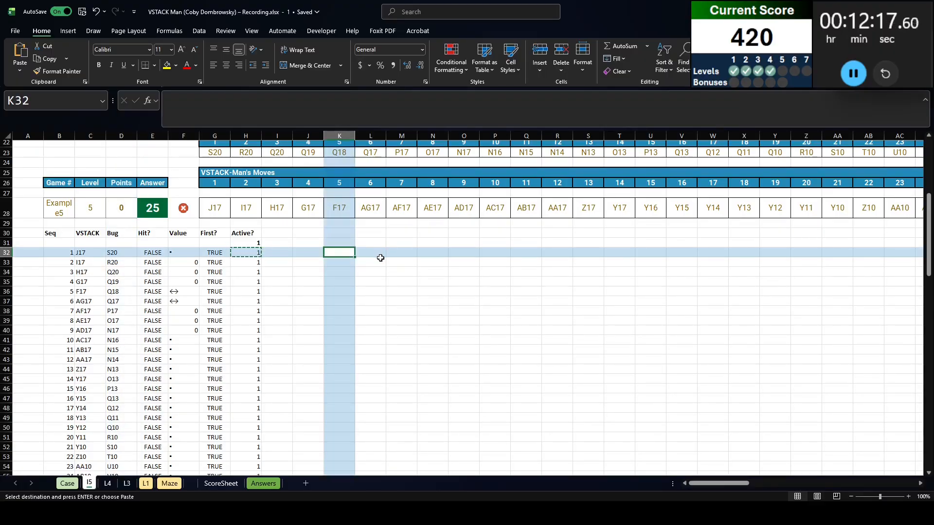
{"action": "type", "text": "="}
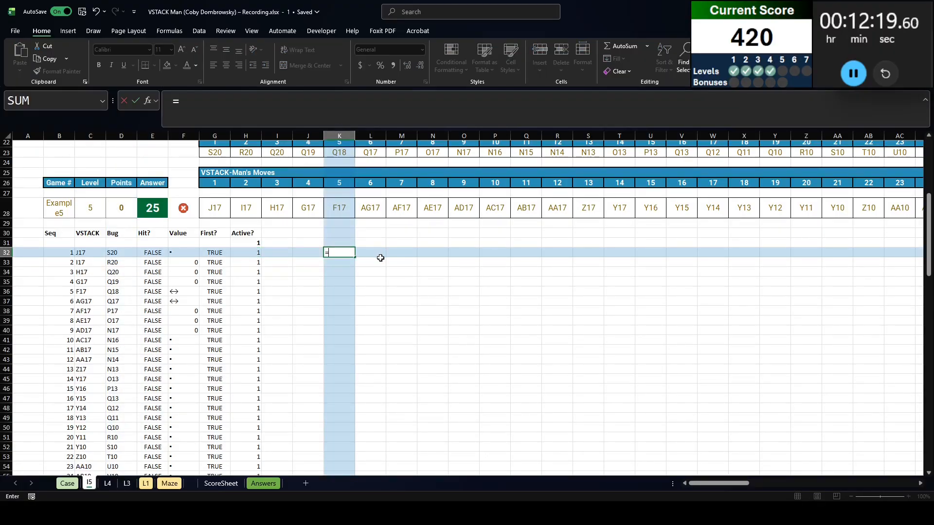
{"action": "key", "text": "Left"}
{"action": "key", "text": "Left"}
{"action": "key", "text": "Left"}
{"action": "key", "text": "Left"}
{"action": "key", "text": "Left"}
{"action": "key", "text": "ctrl+shift+Down"}
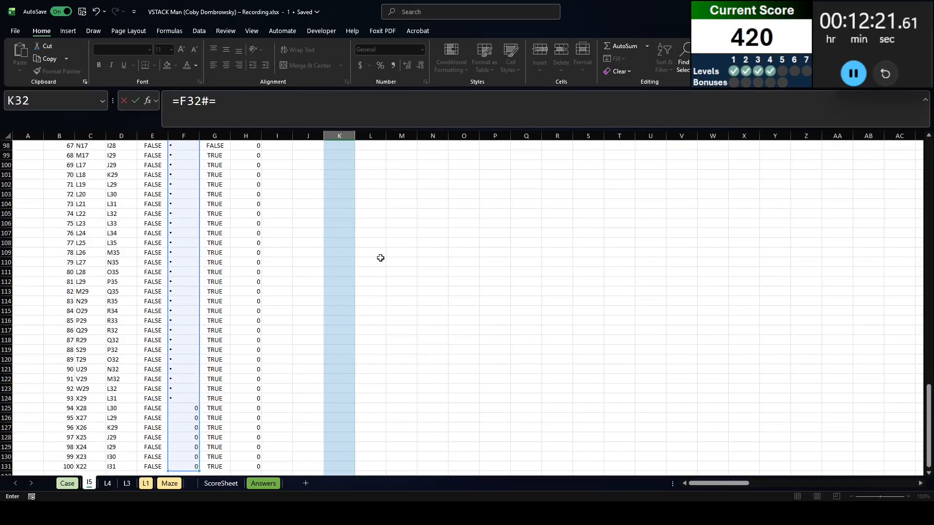
{"action": "type", "text": "="}
{"action": "key", "text": "Left"}
{"action": "key", "text": "Left"}
{"action": "key", "text": "Left"}
{"action": "key", "text": "Left"}
{"action": "key", "text": "Left"}
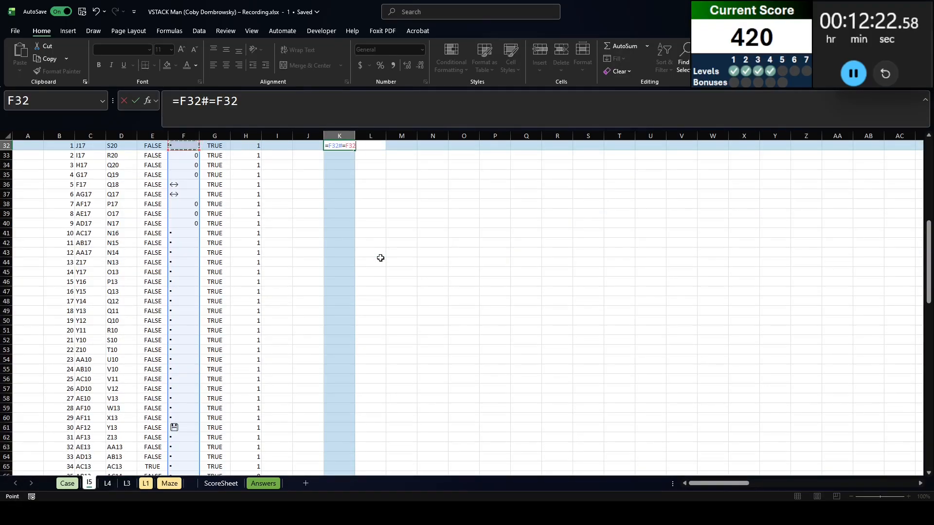
{"action": "double_click", "coordinate": [221, 102]}
{"action": "type", "text": "\"•\""}
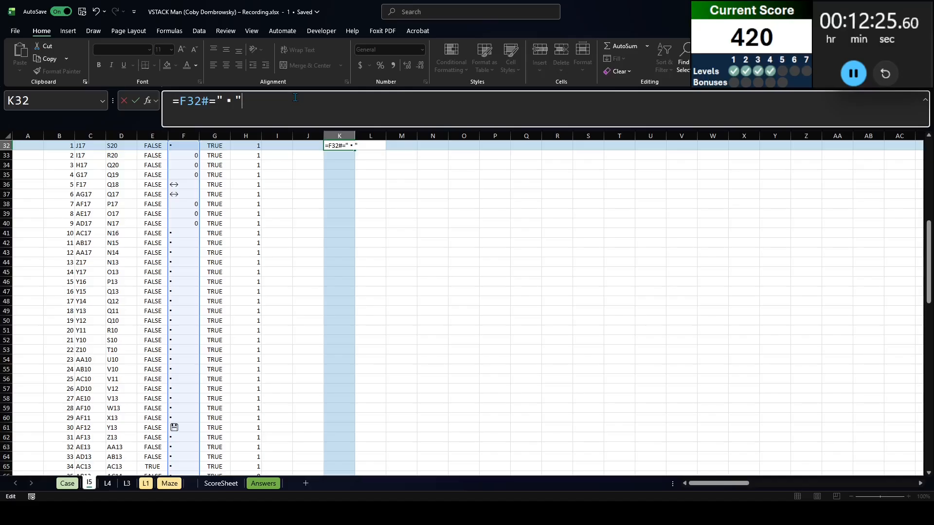
{"action": "key", "text": "ctrl+Return"}
Multiply the K32 code block test by the Active? flags, making it =(F32#="▪")*H32:H131
{"action": "scroll", "coordinate": [250, 185], "scroll_direction": "up", "scroll_amount": 4}
{"action": "left_click", "coordinate": [182, 102]}
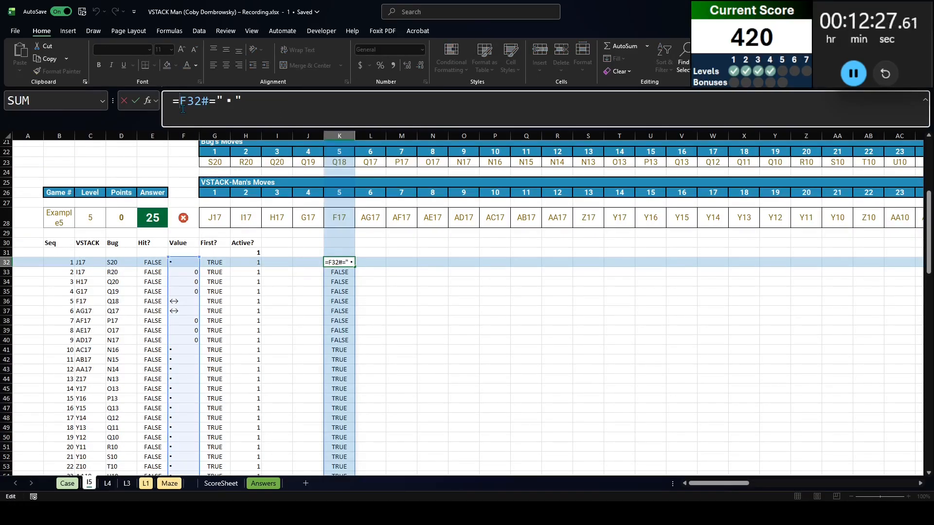
{"action": "type", "text": "("}
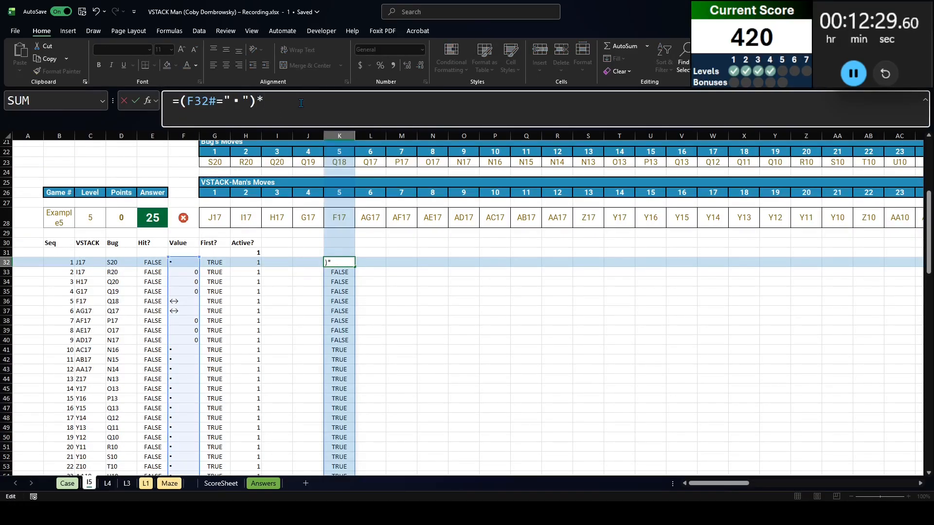
{"action": "key", "text": "Left"}
{"action": "key", "text": "Left"}
{"action": "key", "text": "Left"}
{"action": "key", "text": "ctrl+shift+Down"}
{"action": "key", "text": "Return"}
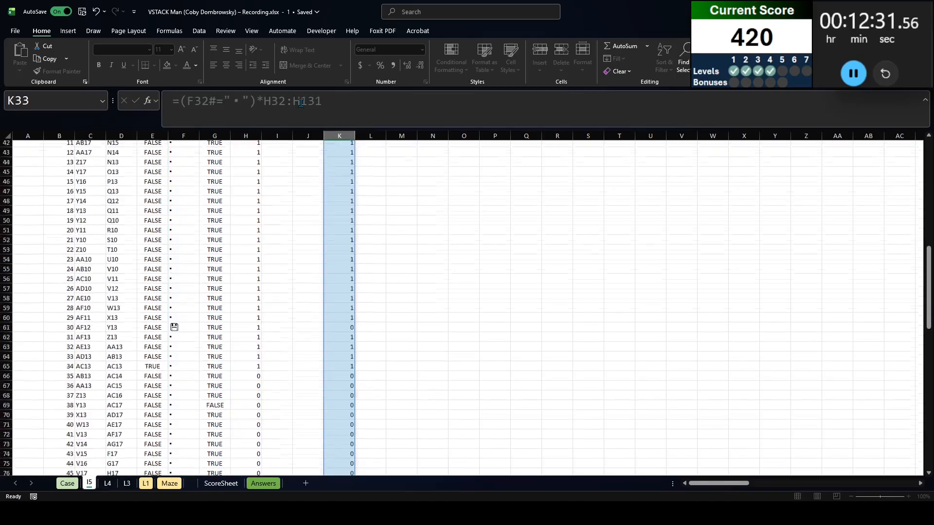
Review the K32 results and wrap the formula in SUM, giving =SUM((F32#="▪")*H32:H131)
{"action": "scroll", "coordinate": [348, 309], "scroll_direction": "up", "scroll_amount": 7}
{"action": "scroll", "coordinate": [365, 313], "scroll_direction": "down", "scroll_amount": 20}
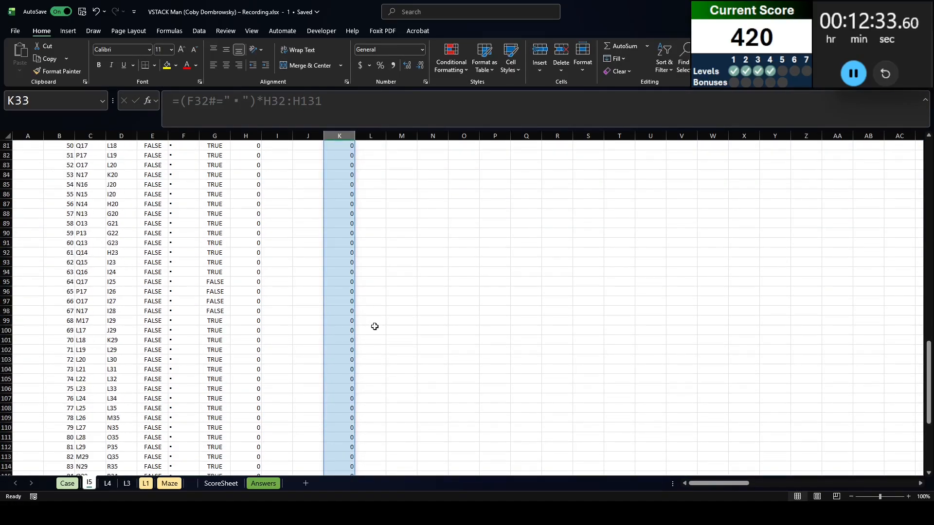
{"action": "scroll", "coordinate": [375, 327], "scroll_direction": "up", "scroll_amount": 20}
{"action": "key", "text": "Up"}
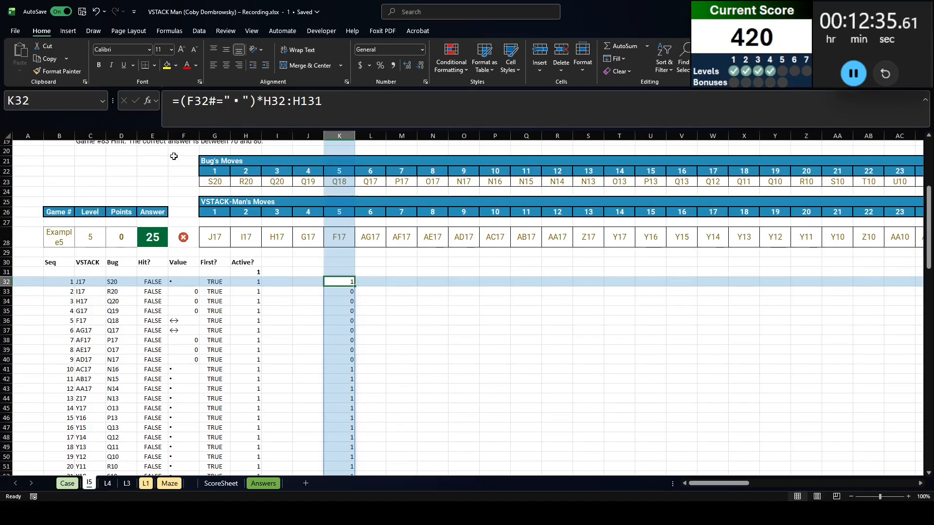
{"action": "left_click", "coordinate": [180, 101]}
{"action": "type", "text": "sum("}
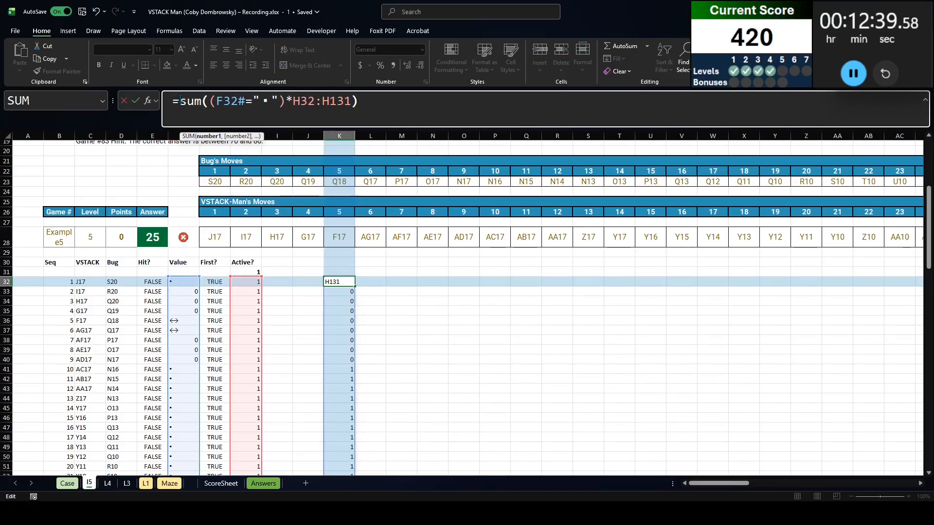
{"action": "key", "text": "Return"}
{"action": "key", "text": "Up"}
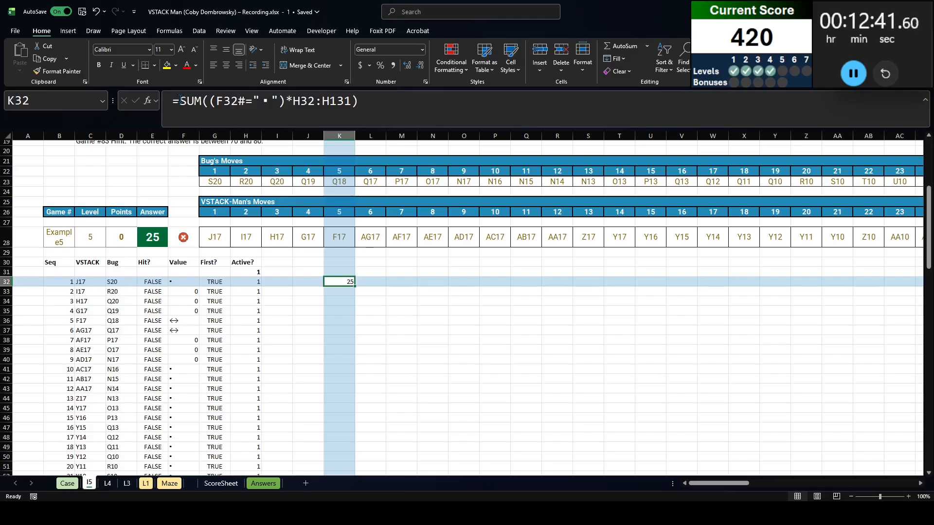
Copy the Level 5 game numbers 81 to 100 from the Case sheet into column J of the l5 sheet, starting at J33
{"action": "key", "text": "ctrl+Page_Up"}
{"action": "key", "text": "Home"}
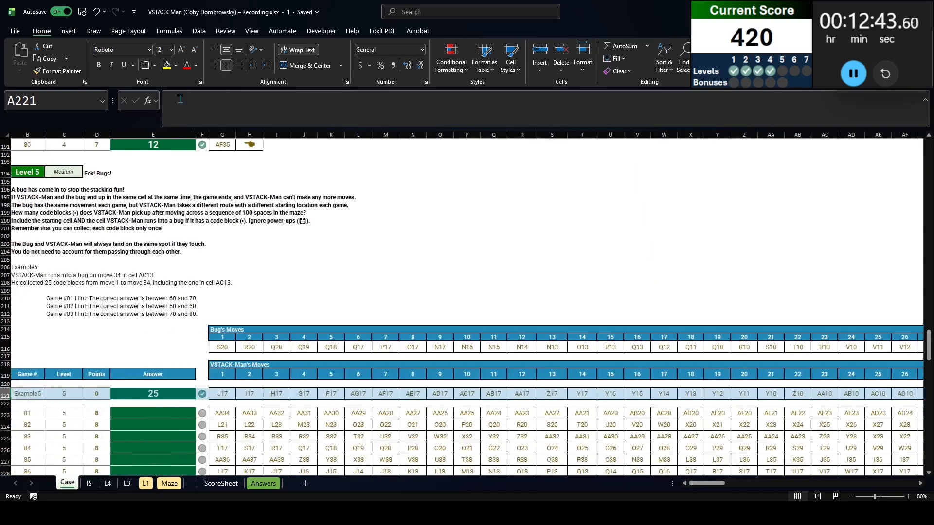
{"action": "key", "text": "Right"}
{"action": "key", "text": "ctrl+Down"}
{"action": "key", "text": "ctrl+shift+Down"}
{"action": "key", "text": "ctrl+c"}
{"action": "key", "text": "ctrl+Page_Down"}
{"action": "key", "text": "ctrl+v"}
{"action": "key", "text": "Up"}
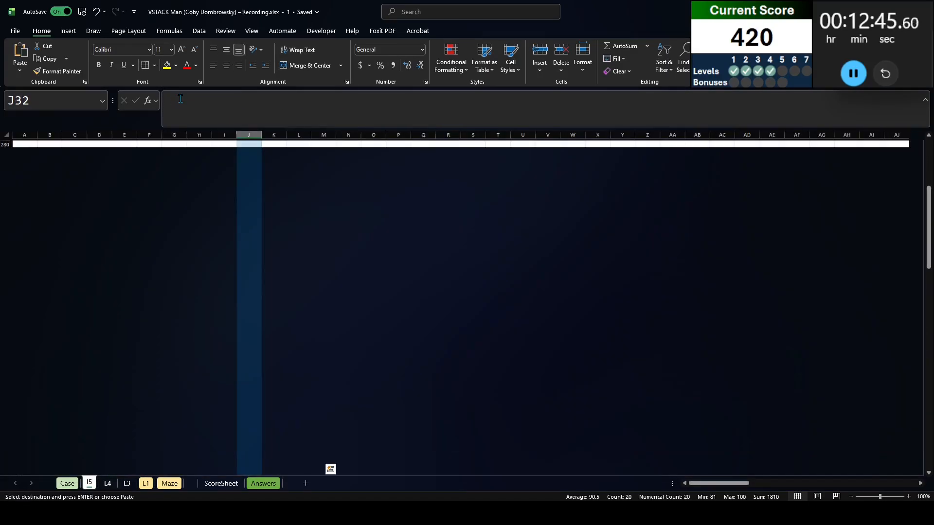
Create a data table over J32:K52 on the l5 sheet with B28 as the column input cell
{"action": "key", "text": "shift+Right"}
{"action": "key", "text": "ctrl+shift+Down"}
{"action": "key", "text": "ctrl+shift+Down"}
{"action": "key", "text": "alt+d"}
{"action": "key", "text": "t"}
{"action": "key", "text": "Tab"}
{"action": "left_click", "coordinate": [57, 236]}
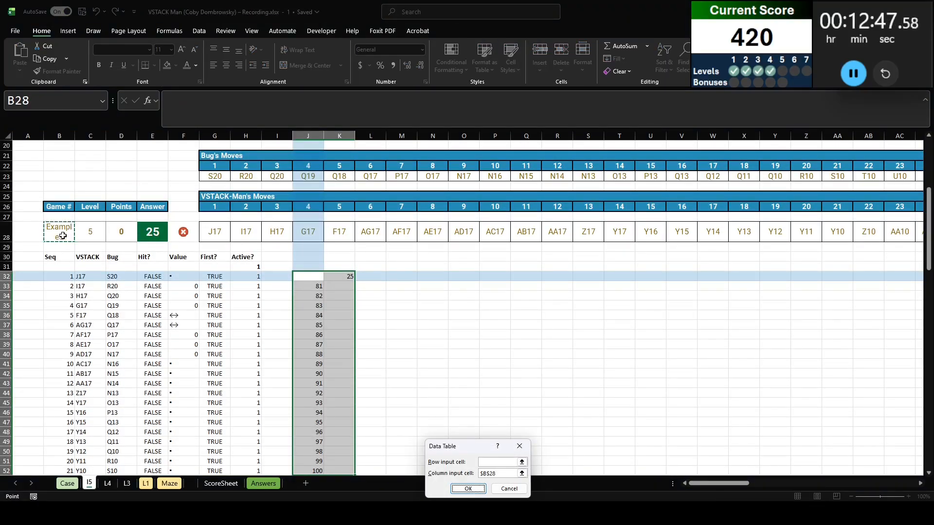
{"action": "key", "text": "Return"}
Paste the l5 results from K33:K52 as values into the Case sheet's Level 5 Answer column, starting at E223 for game 81
{"action": "left_click", "coordinate": [342, 284]}
{"action": "key", "text": "ctrl+shift+Down"}
{"action": "key", "text": "ctrl+c"}
{"action": "key", "text": "ctrl+Page_Up"}
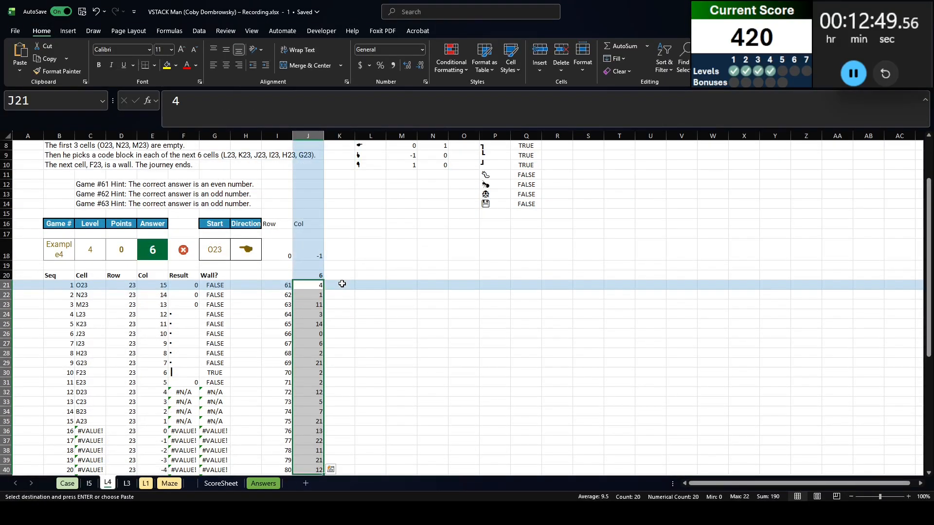
{"action": "key", "text": "Right"}
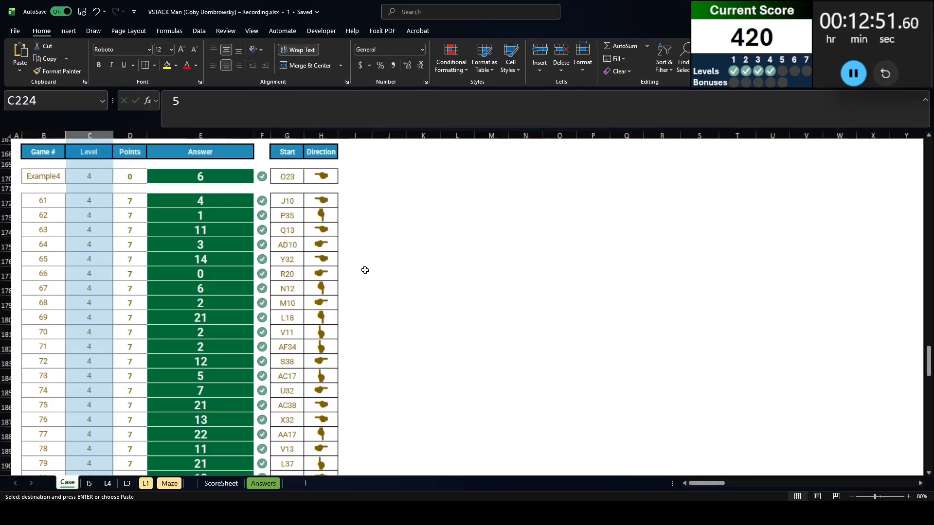
{"action": "key", "text": "Right"}
{"action": "key", "text": "Right"}
{"action": "key", "text": "Return"}
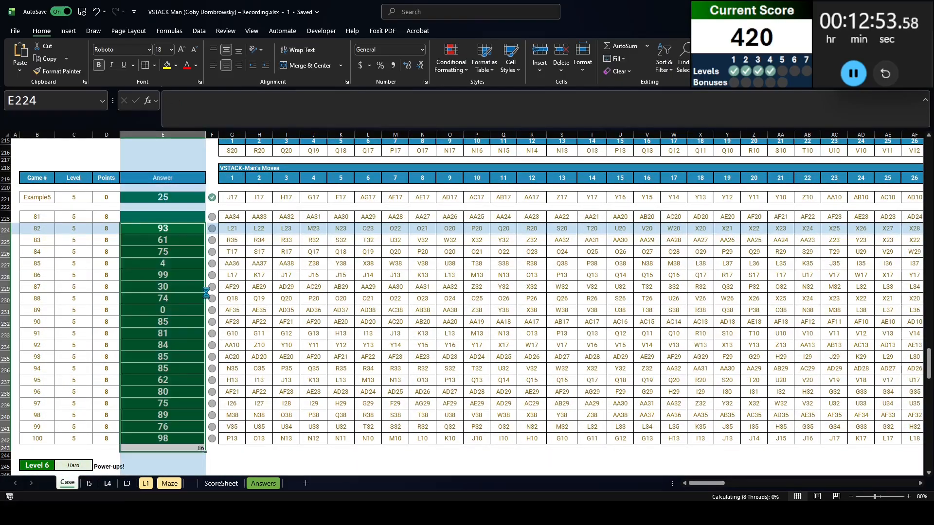
{"action": "key", "text": "ctrl+z"}
{"action": "key", "text": "Up"}
{"action": "key", "text": "ctrl+v"}
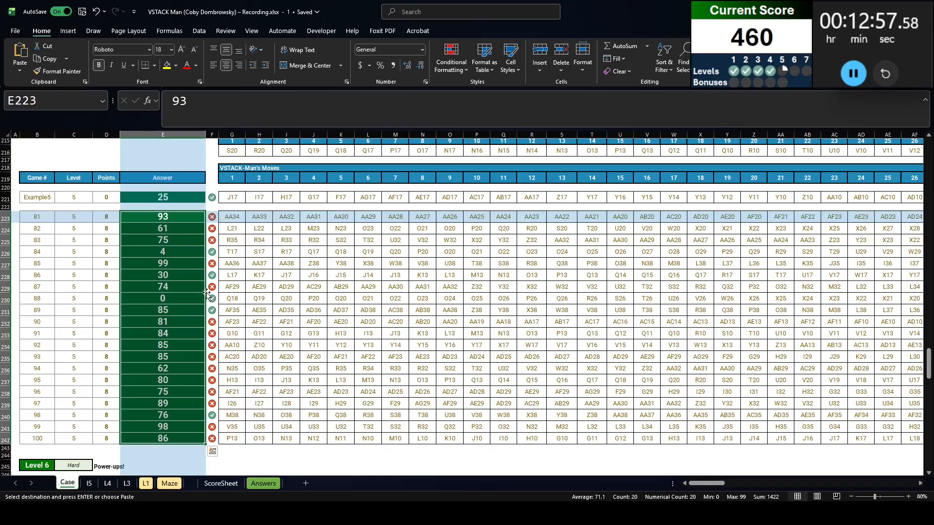
Clear the data table results in K33:K52 of the l5 sheet and set the game number in B28 to 81
{"action": "scroll", "coordinate": [206, 293], "scroll_direction": "up", "scroll_amount": 1}
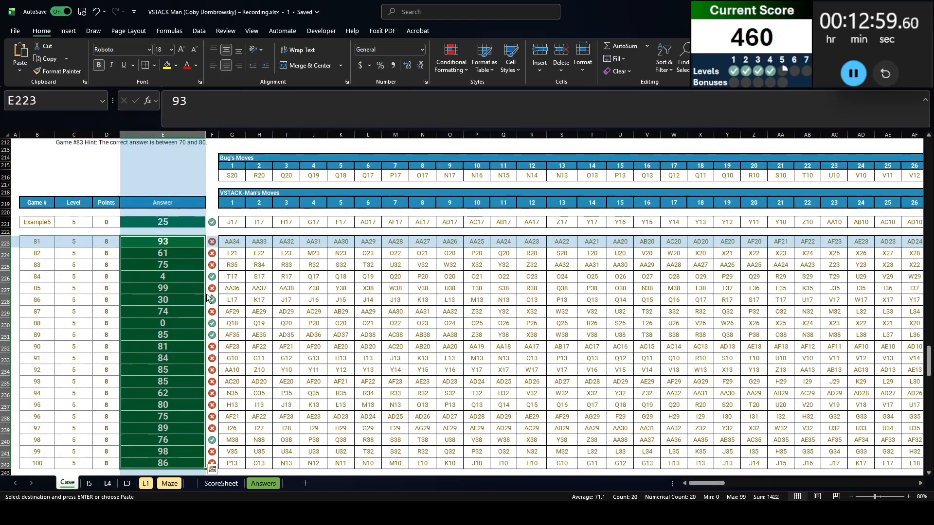
{"action": "key", "text": "ctrl+Page_Down"}
{"action": "key", "text": "Delete"}
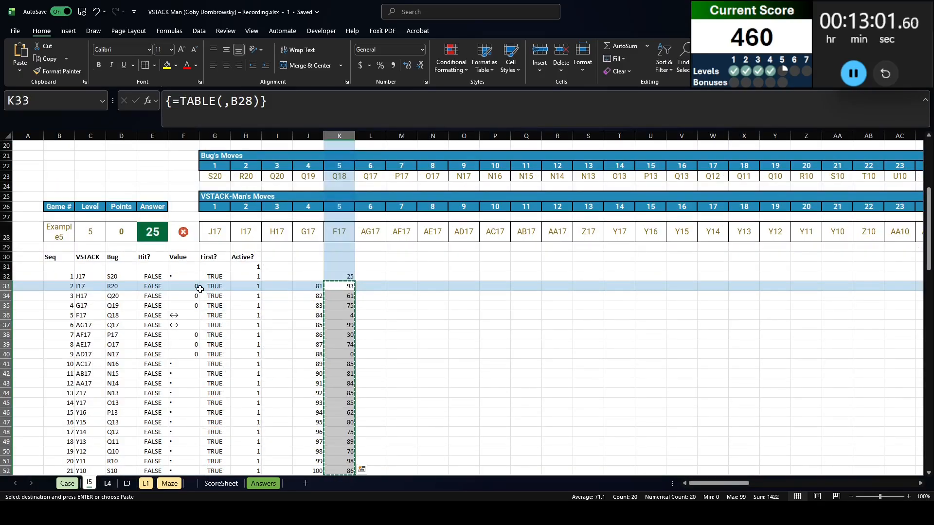
{"action": "left_click", "coordinate": [57, 230]}
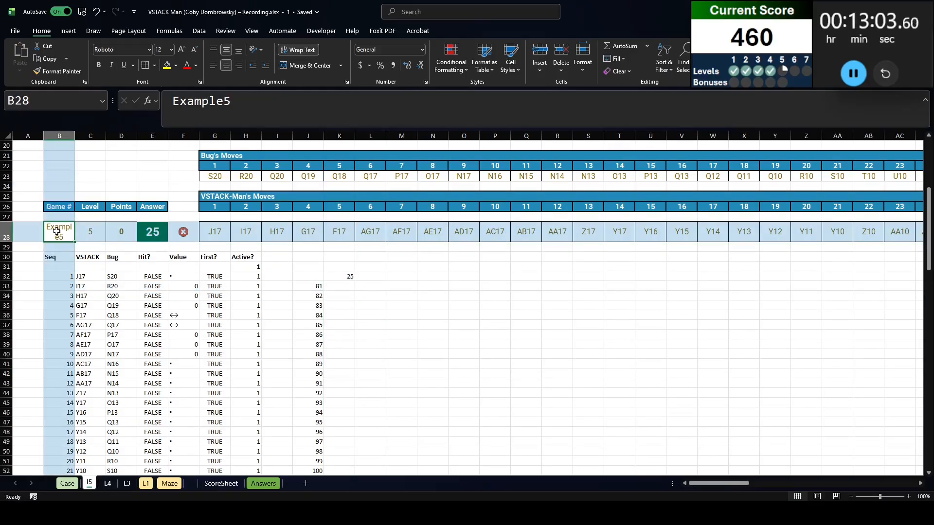
{"action": "type", "text": "1"}
{"action": "key", "text": "Return"}
Examine game 81's move list on the l5 sheet for revisited cells, comparing the VSTACK, Value, First? and Active? columns
{"action": "scroll", "coordinate": [113, 303], "scroll_direction": "down", "scroll_amount": 11}
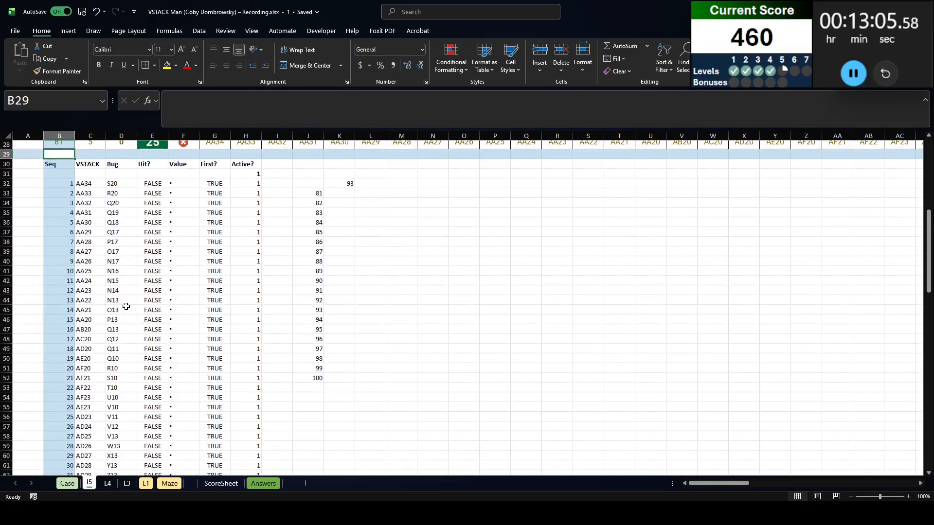
{"action": "scroll", "coordinate": [189, 332], "scroll_direction": "up", "scroll_amount": 12}
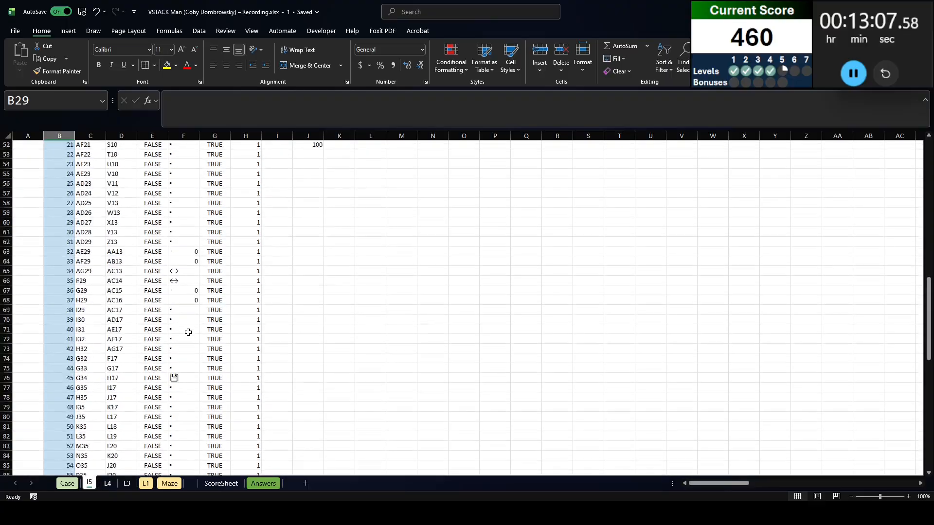
{"action": "scroll", "coordinate": [170, 331], "scroll_direction": "down", "scroll_amount": 14}
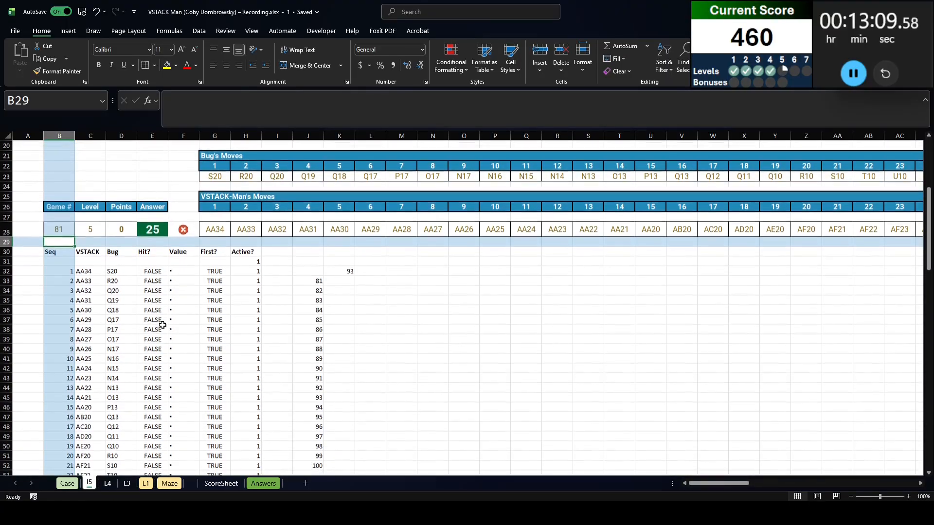
{"action": "scroll", "coordinate": [181, 322], "scroll_direction": "down", "scroll_amount": 1}
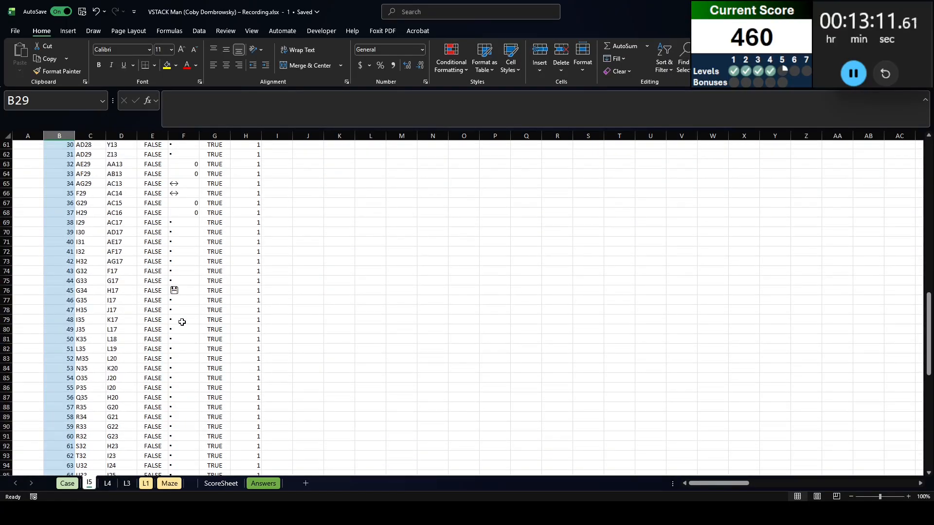
{"action": "scroll", "coordinate": [182, 322], "scroll_direction": "down", "scroll_amount": 11}
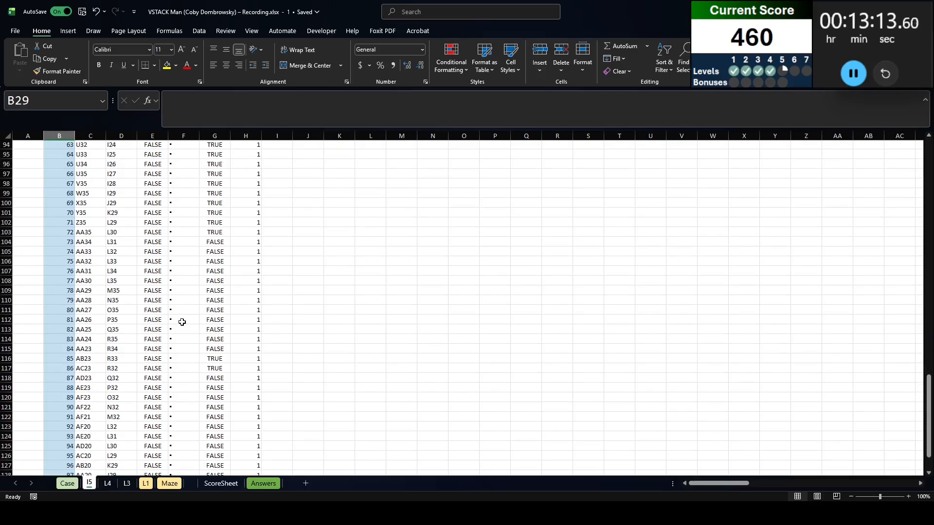
{"action": "left_click", "coordinate": [90, 241]}
{"action": "scroll", "coordinate": [132, 267], "scroll_direction": "up", "scroll_amount": 20}
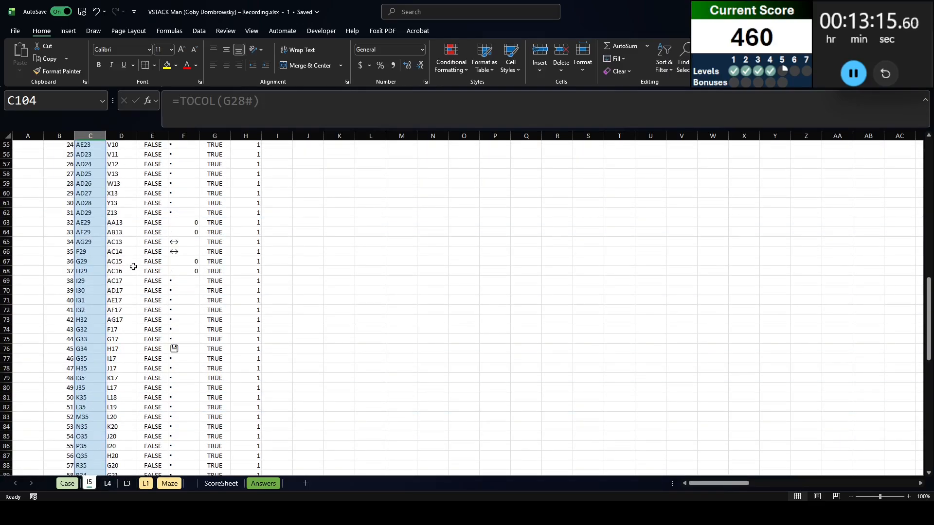
{"action": "scroll", "coordinate": [132, 266], "scroll_direction": "up", "scroll_amount": 2}
{"action": "scroll", "coordinate": [137, 275], "scroll_direction": "down", "scroll_amount": 20}
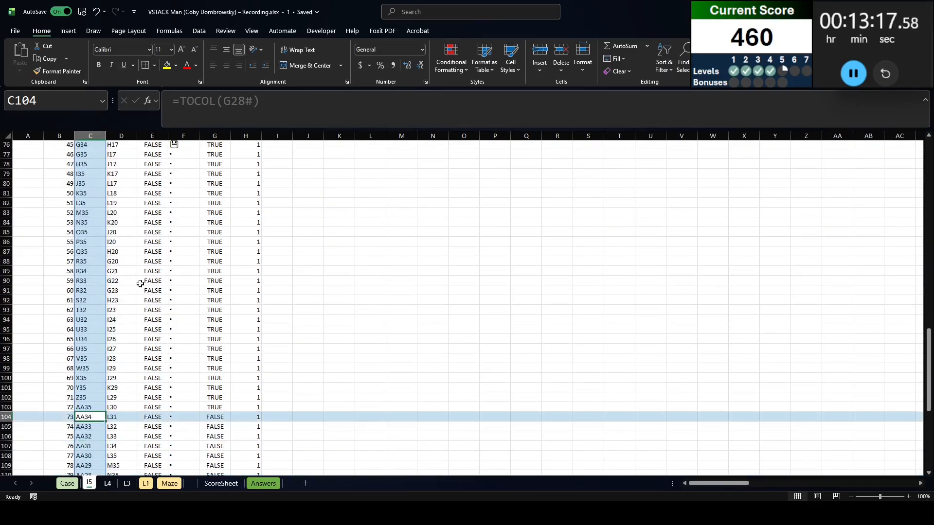
{"action": "scroll", "coordinate": [145, 285], "scroll_direction": "down", "scroll_amount": 2}
{"action": "scroll", "coordinate": [145, 285], "scroll_direction": "up", "scroll_amount": 14}
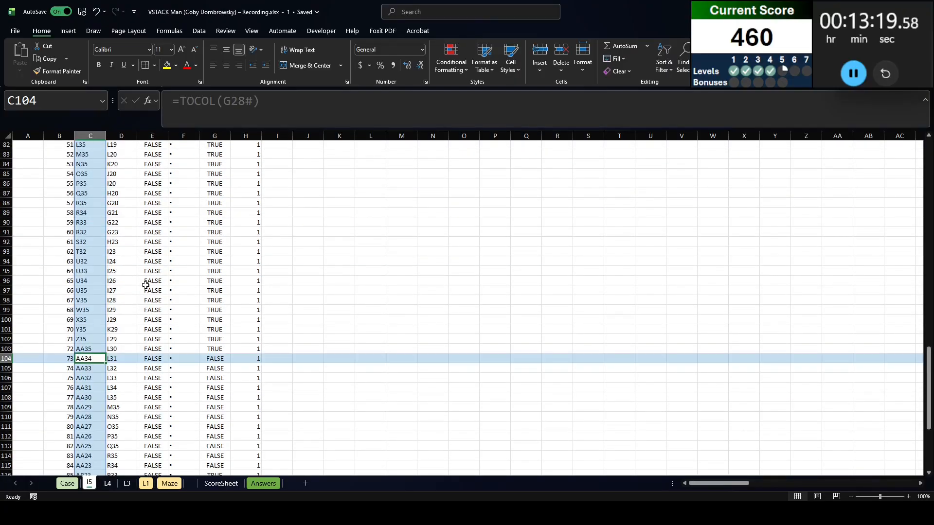
{"action": "scroll", "coordinate": [146, 285], "scroll_direction": "down", "scroll_amount": 8}
Check the formulas behind the Active?, Hit? and First? columns in row 104
{"action": "left_click", "coordinate": [253, 330]}
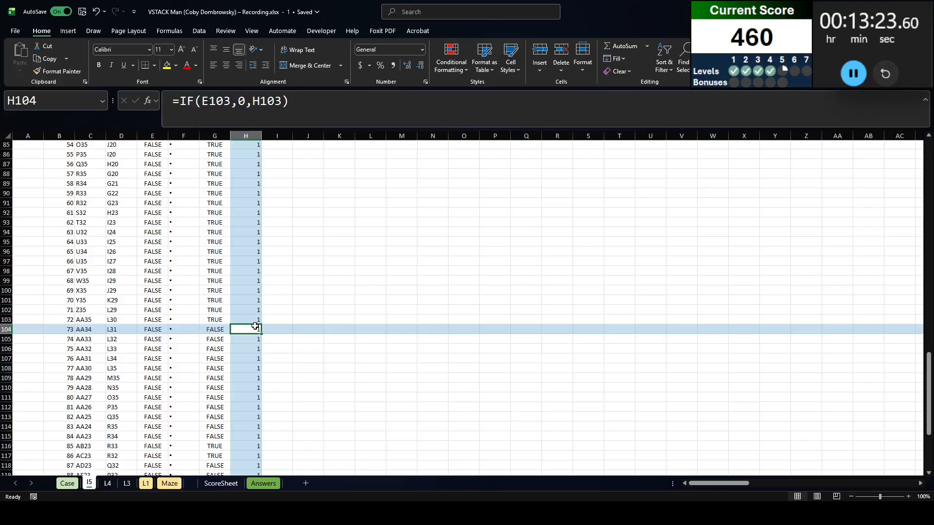
{"action": "left_click", "coordinate": [156, 331]}
{"action": "left_click", "coordinate": [217, 329]}
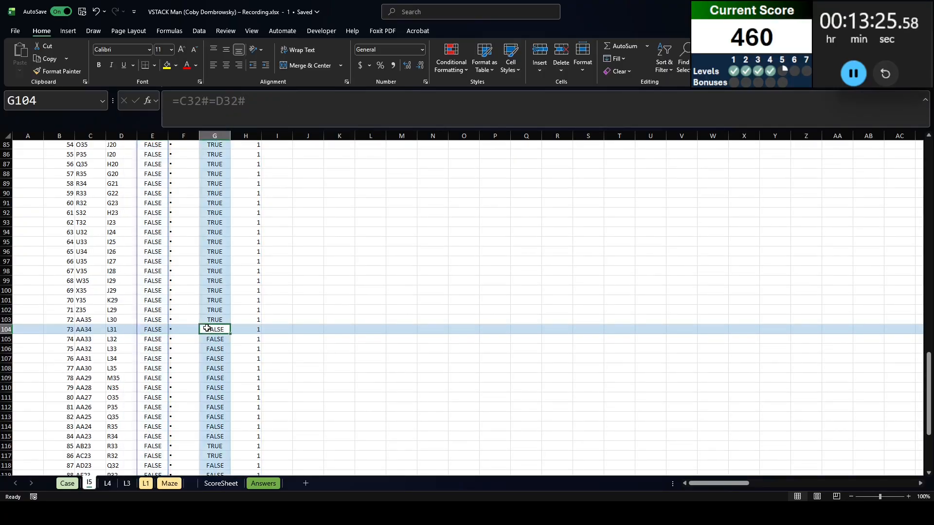
Add the First? flags to the K32 count, making it =SUM((F32#="▪")*G32#*H32:H131)
{"action": "scroll", "coordinate": [214, 327], "scroll_direction": "up", "scroll_amount": 20}
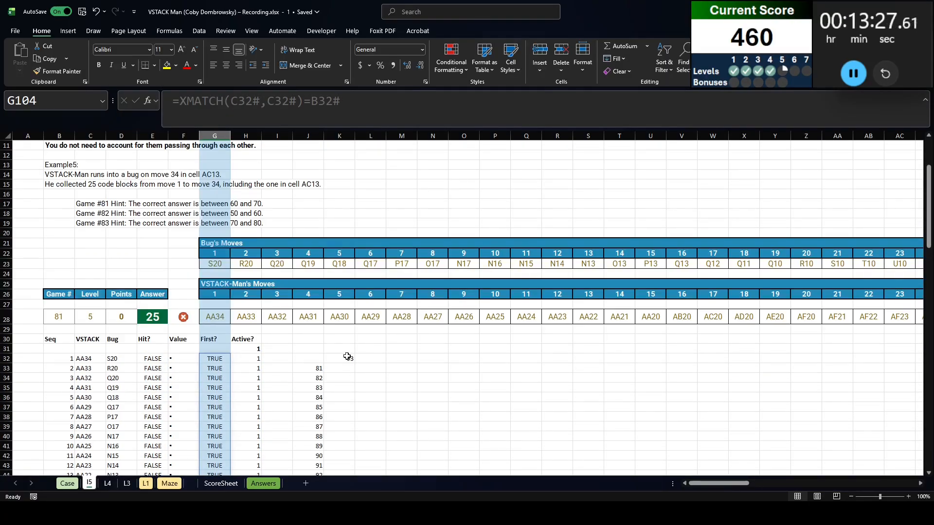
{"action": "left_click", "coordinate": [347, 357]}
{"action": "left_click", "coordinate": [294, 102]}
{"action": "scroll", "coordinate": [242, 406], "scroll_direction": "down", "scroll_amount": 7}
{"action": "scroll", "coordinate": [247, 399], "scroll_direction": "up", "scroll_amount": 7}
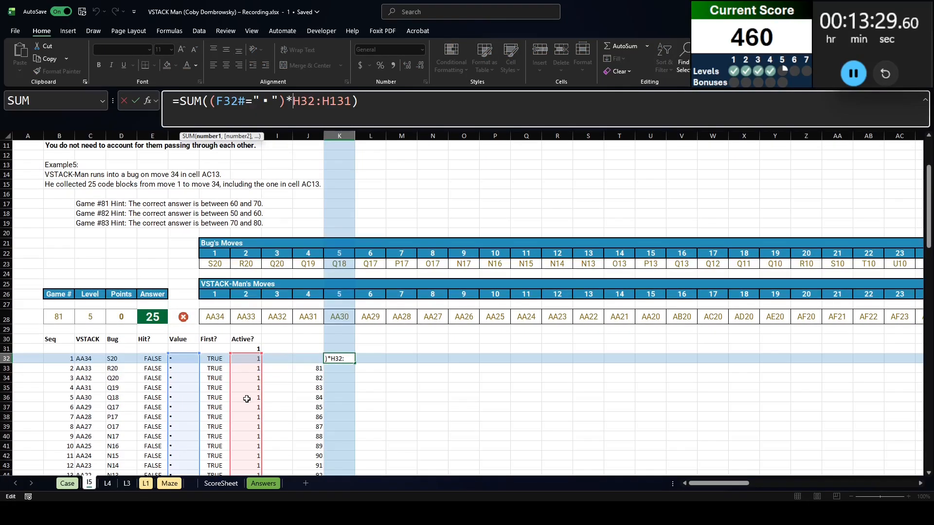
{"action": "scroll", "coordinate": [247, 399], "scroll_direction": "down", "scroll_amount": 2}
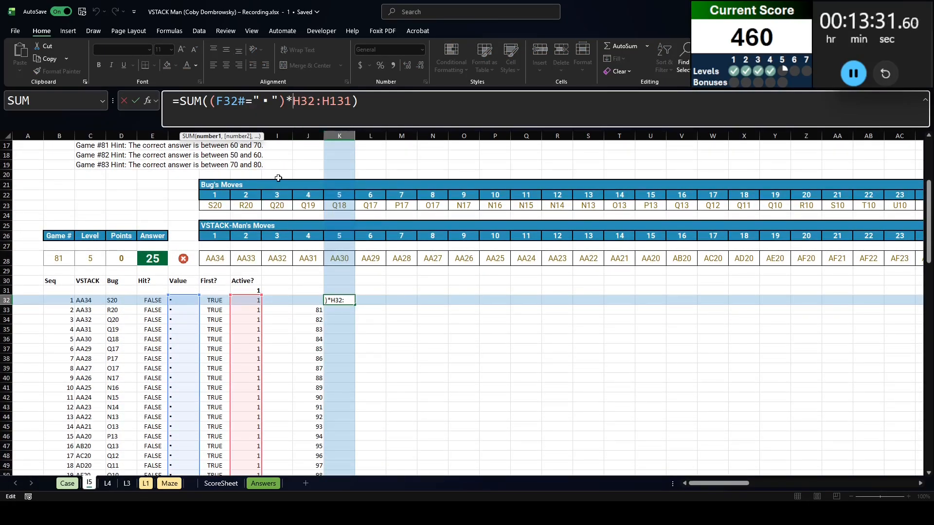
{"action": "left_click", "coordinate": [215, 292]}
{"action": "left_click", "coordinate": [216, 298]}
{"action": "key", "text": "ctrl+shift+Down"}
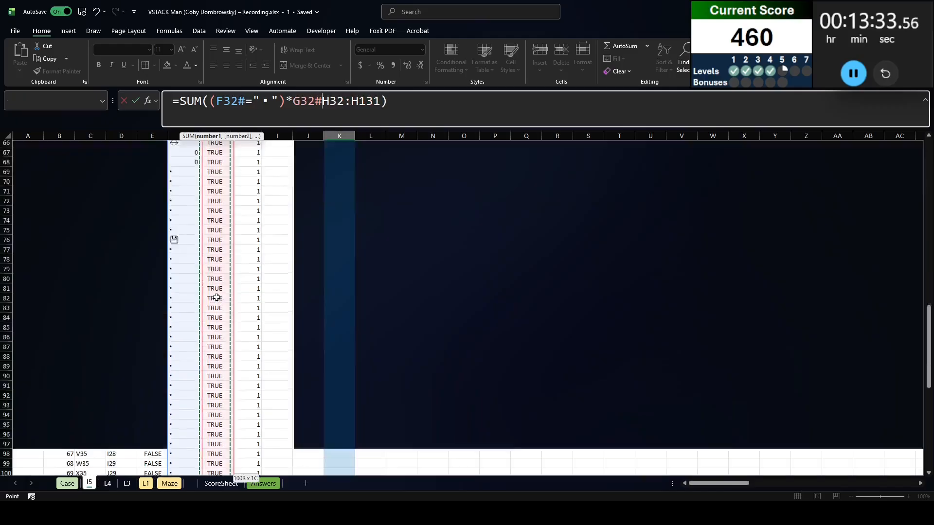
{"action": "type", "text": "*"}
{"action": "key", "text": "Return"}
Rebuild the data table over J32:K52 with B28 as the column input cell, using the corrected K32 formula
{"action": "key", "text": "Up"}
{"action": "key", "text": "Up"}
{"action": "key", "text": "Left"}
{"action": "key", "text": "Down"}
{"action": "key", "text": "shift+Right"}
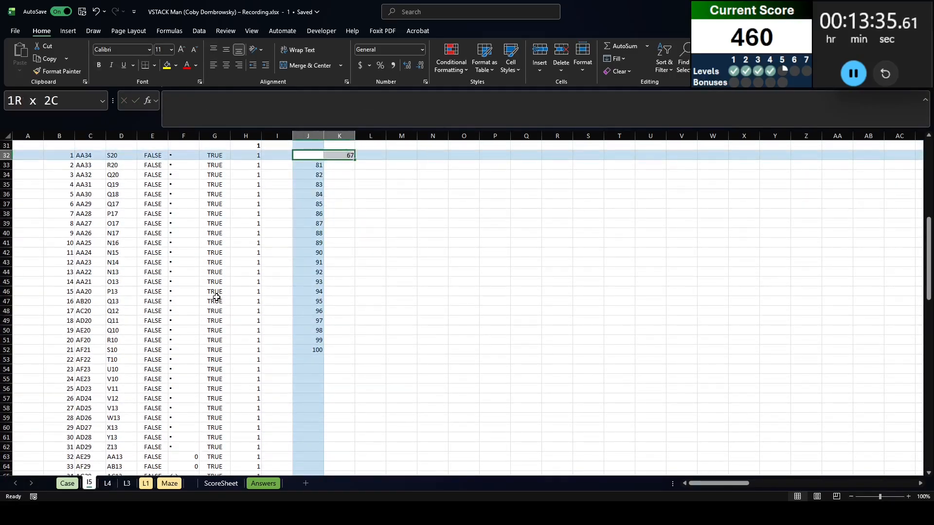
{"action": "key", "text": "ctrl+shift+Down"}
{"action": "key", "text": "ctrl+shift+Down"}
{"action": "key", "text": "alt+d"}
{"action": "key", "text": "t"}
{"action": "key", "text": "Tab"}
{"action": "scroll", "coordinate": [114, 276], "scroll_direction": "up", "scroll_amount": 5}
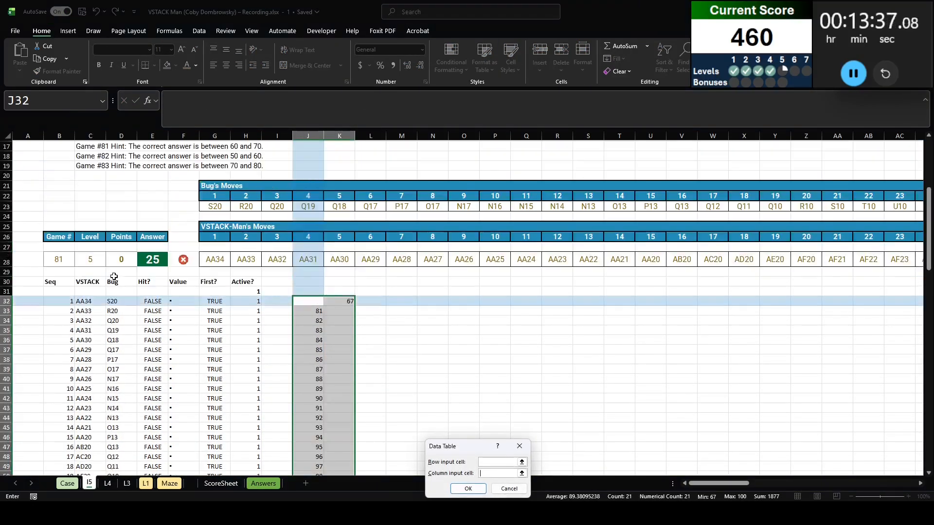
{"action": "left_click", "coordinate": [73, 261]}
{"action": "key", "text": "Return"}
Copy the recalculated results K33:K52 and paste them as values over the Level 5 answers on the Case sheet from E223
{"action": "scroll", "coordinate": [195, 272], "scroll_direction": "down", "scroll_amount": 1}
{"action": "left_click", "coordinate": [326, 281]}
{"action": "key", "text": "ctrl+shift+Down"}
{"action": "key", "text": "ctrl+c"}
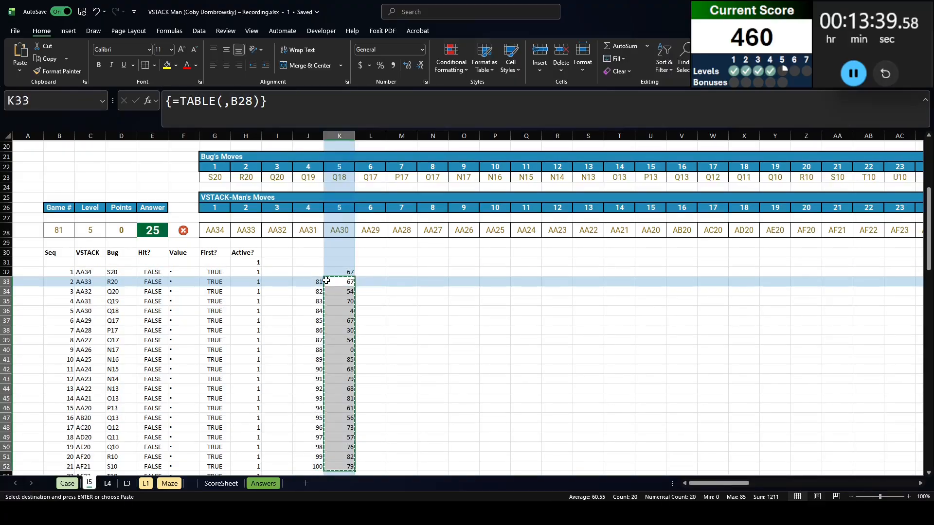
{"action": "key", "text": "ctrl+Page_Up"}
{"action": "key", "text": "ctrl+shift+v"}
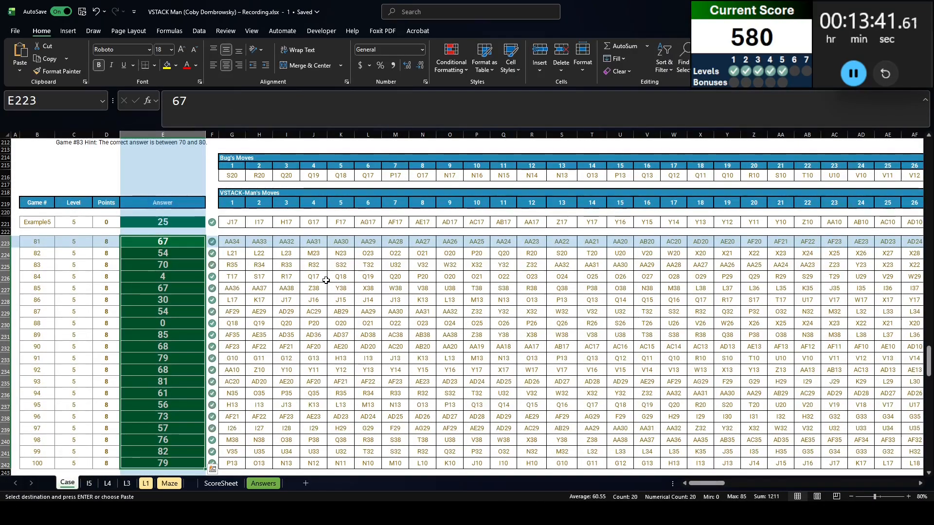
{"action": "key", "text": "ctrl+Page_Down"}
{"action": "key", "text": "ctrl+Page_Up"}
{"action": "key", "text": "Escape"}
Read the Level 6 power-up rules, example, hints and maze picture on the Case sheet, and open the L1 sheet
{"action": "scroll", "coordinate": [199, 213], "scroll_direction": "down", "scroll_amount": 5}
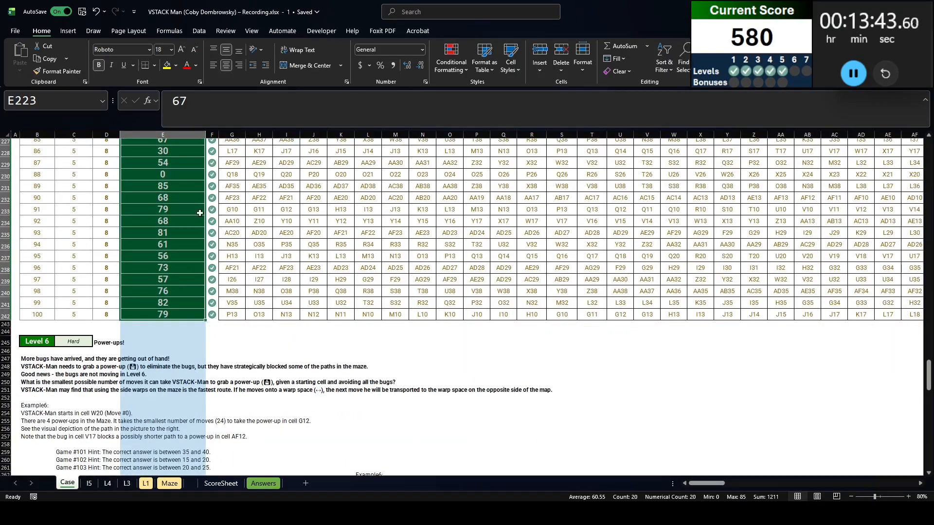
{"action": "scroll", "coordinate": [199, 212], "scroll_direction": "down", "scroll_amount": 6}
{"action": "scroll", "coordinate": [89, 206], "scroll_direction": "up", "scroll_amount": 1}
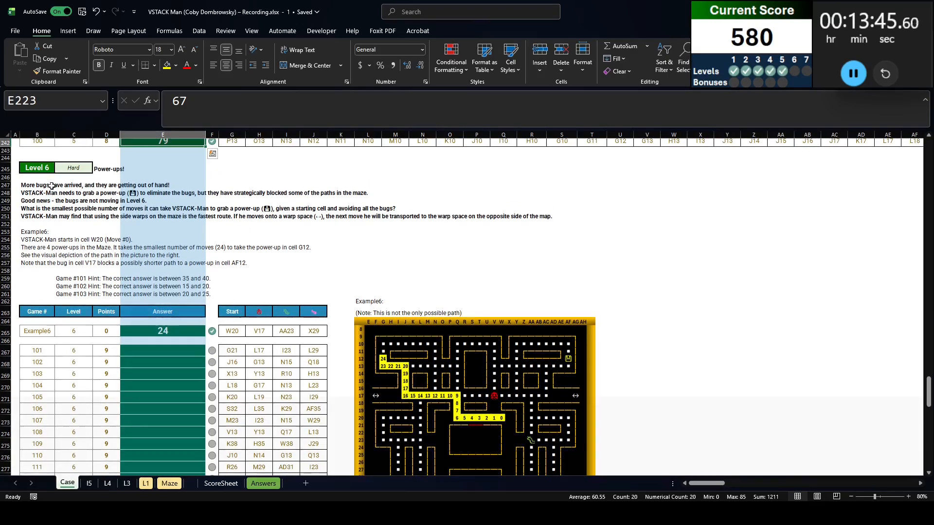
{"action": "left_click", "coordinate": [38, 185]}
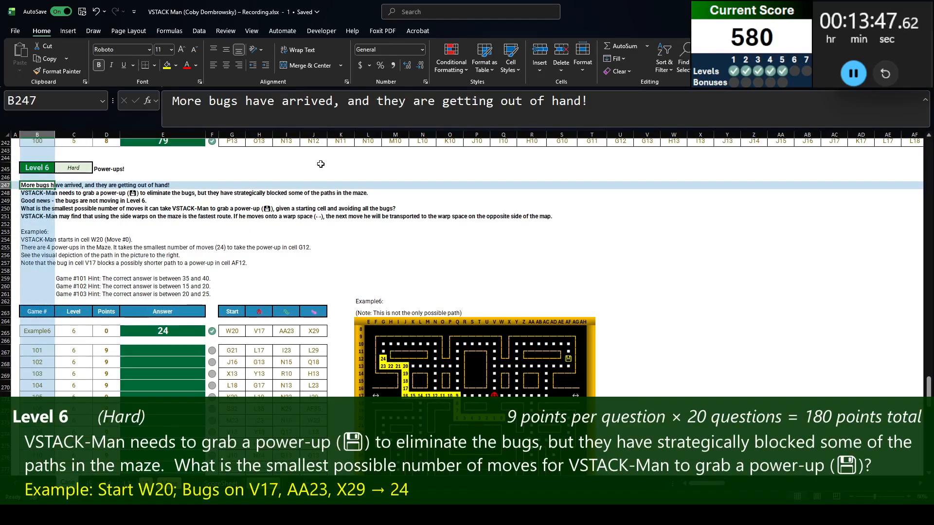
{"action": "key", "text": "Down"}
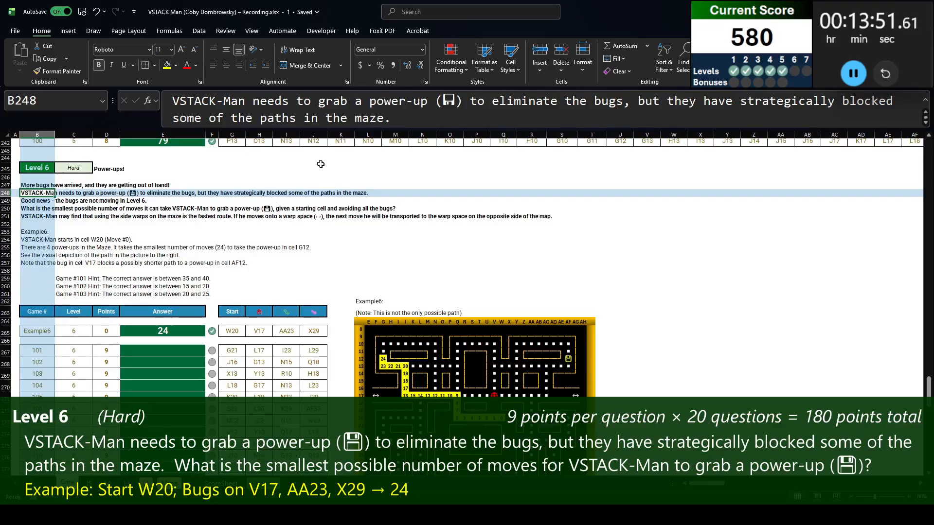
{"action": "key", "text": "Down"}
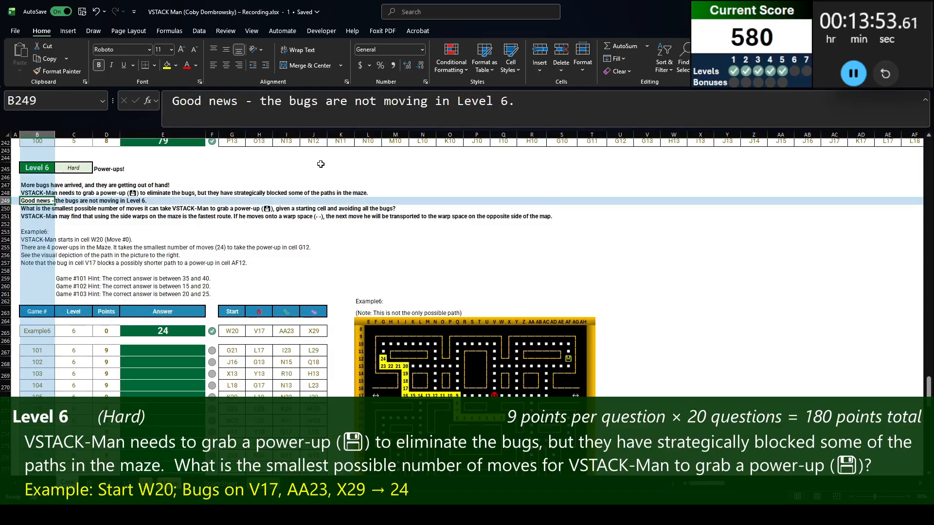
{"action": "key", "text": "Down"}
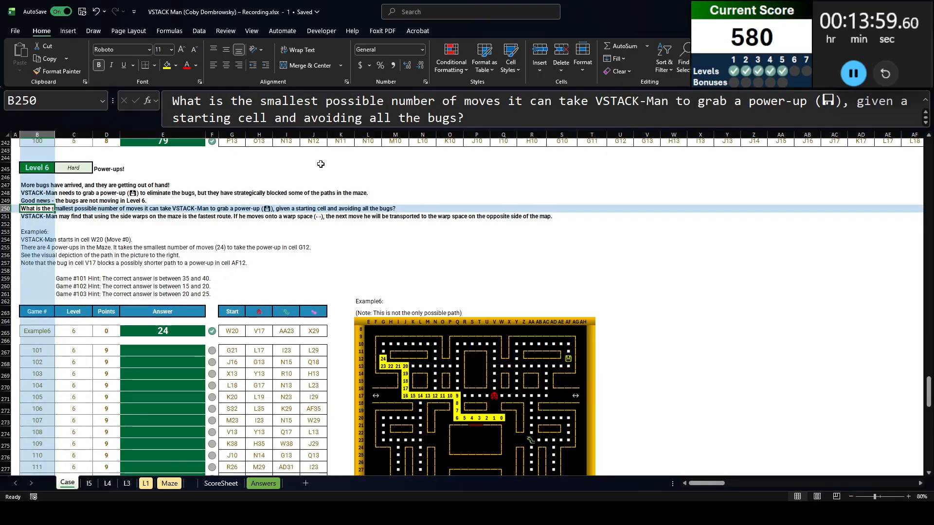
{"action": "key", "text": "Down"}
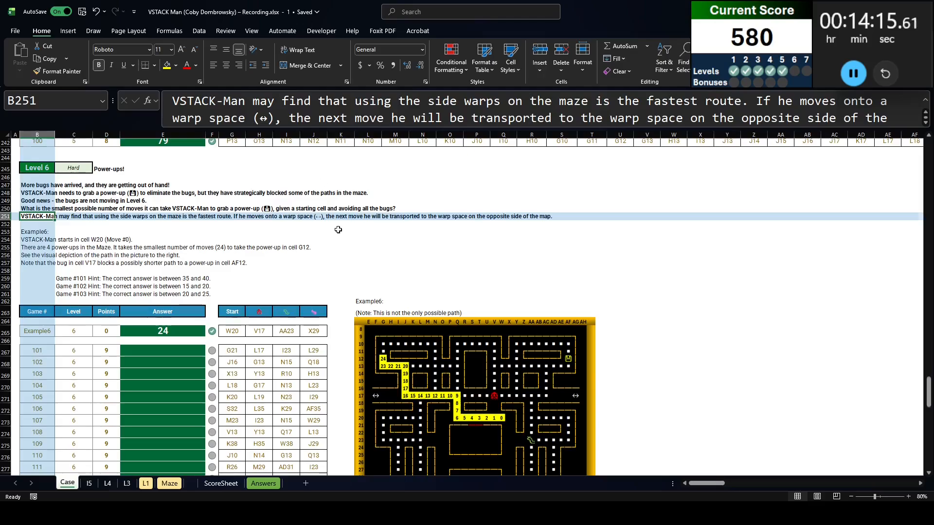
{"action": "scroll", "coordinate": [339, 223], "scroll_direction": "down", "scroll_amount": 3}
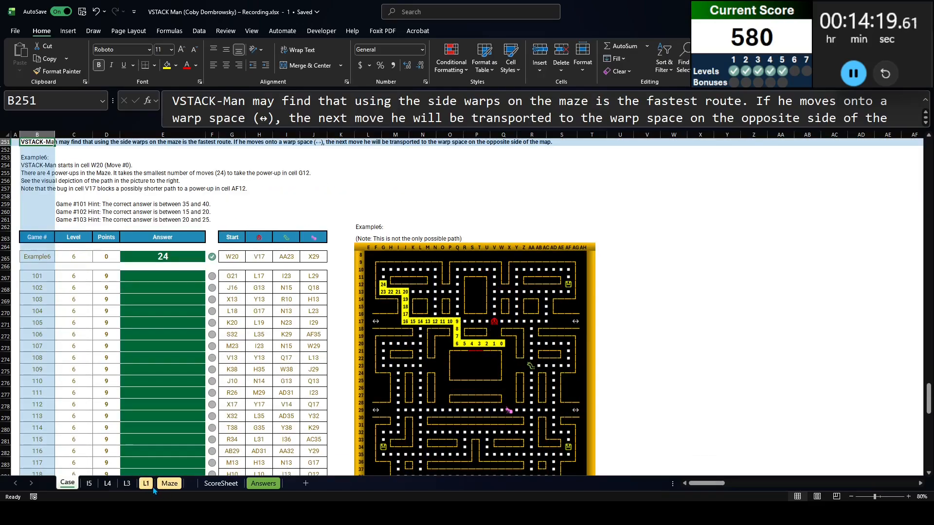
{"action": "left_click", "coordinate": [150, 486]}
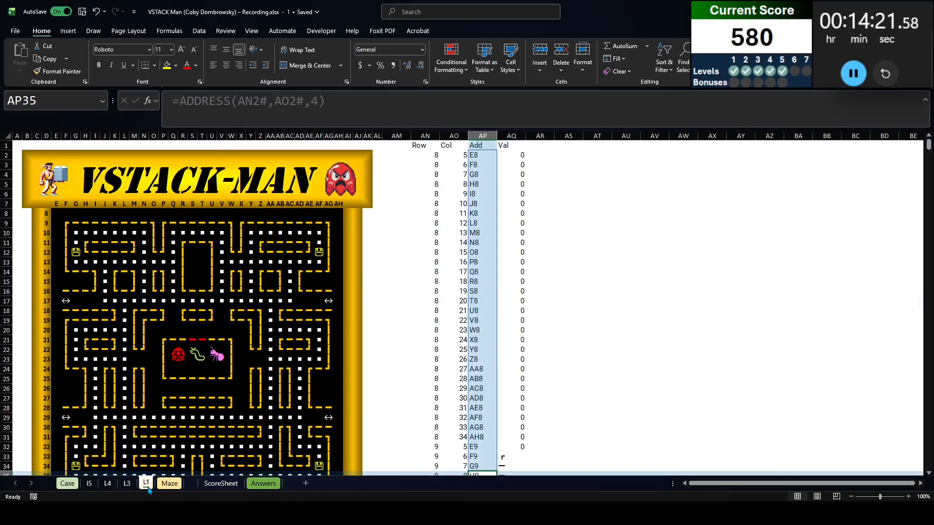
Duplicate the Maze sheet, place the copy directly after the Case sheet, and name it L6
{"action": "right_click", "coordinate": [170, 485]}
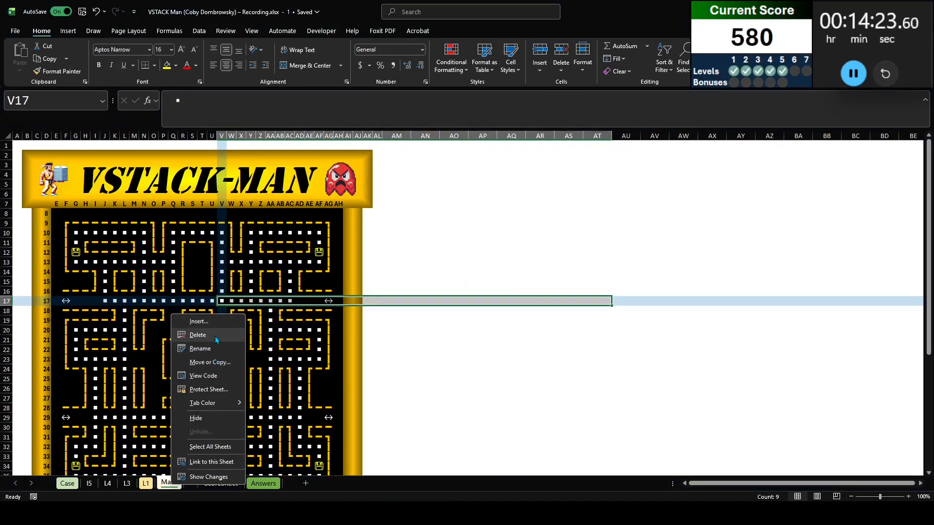
{"action": "left_click", "coordinate": [215, 365]}
{"action": "left_click", "coordinate": [181, 429]}
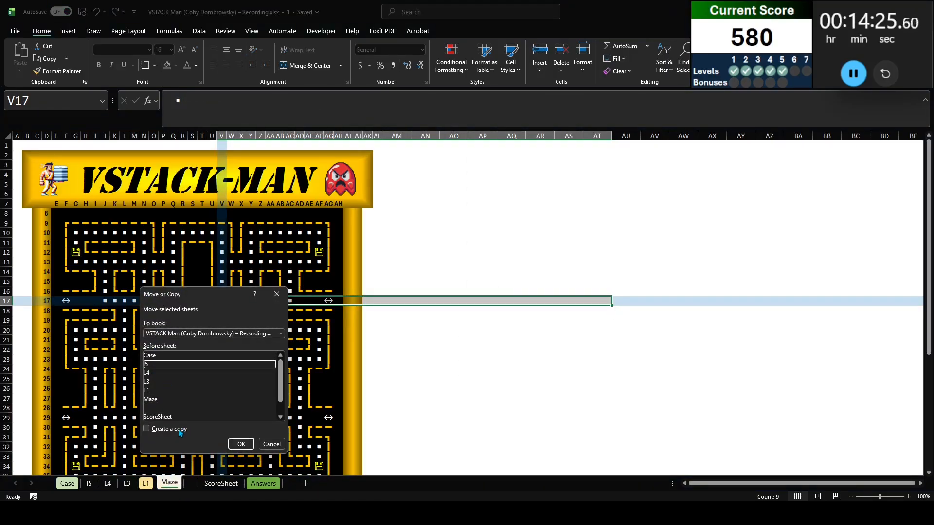
{"action": "left_click", "coordinate": [240, 444]}
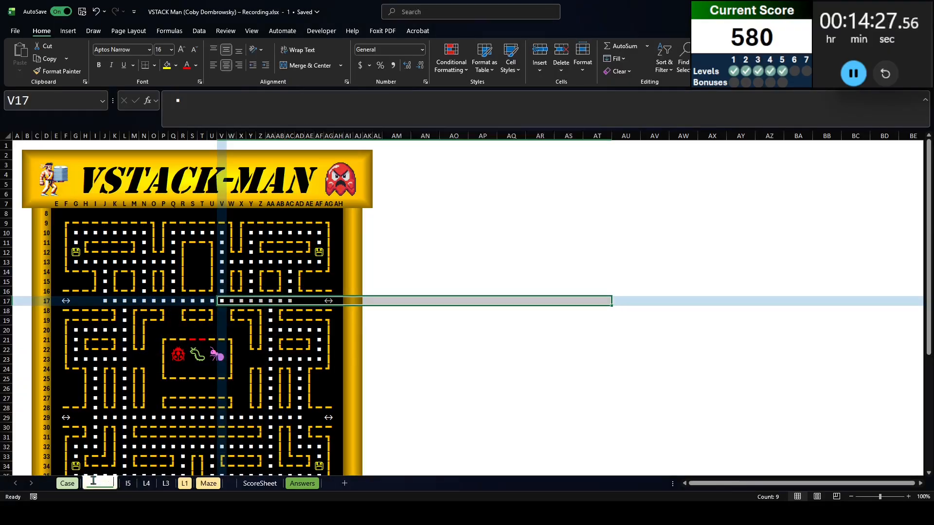
Copy the Level 6 block from the Case sheet, B245:J265 including the Example6 row, and paste it at AN1 on L6
{"action": "key", "text": "ctrl+Page_Up"}
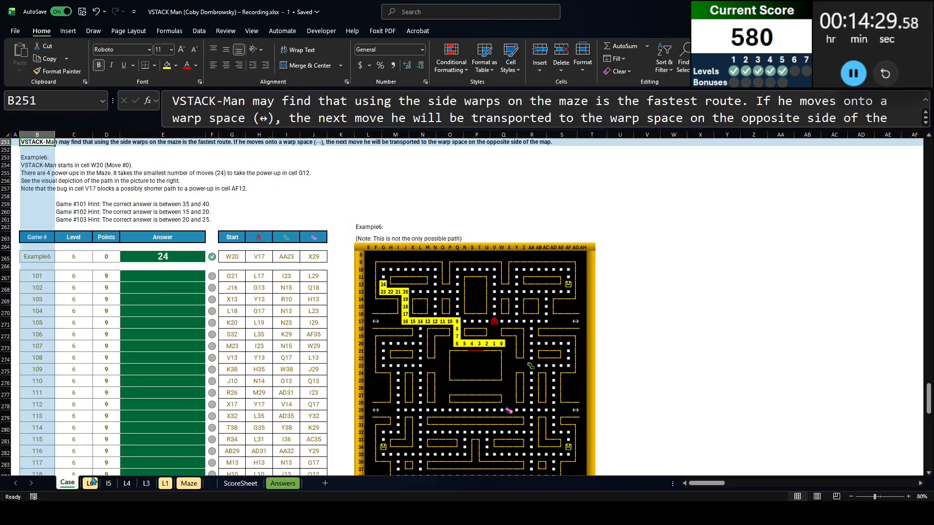
{"action": "scroll", "coordinate": [23, 182], "scroll_direction": "up", "scroll_amount": 3}
{"action": "left_click", "coordinate": [38, 158]}
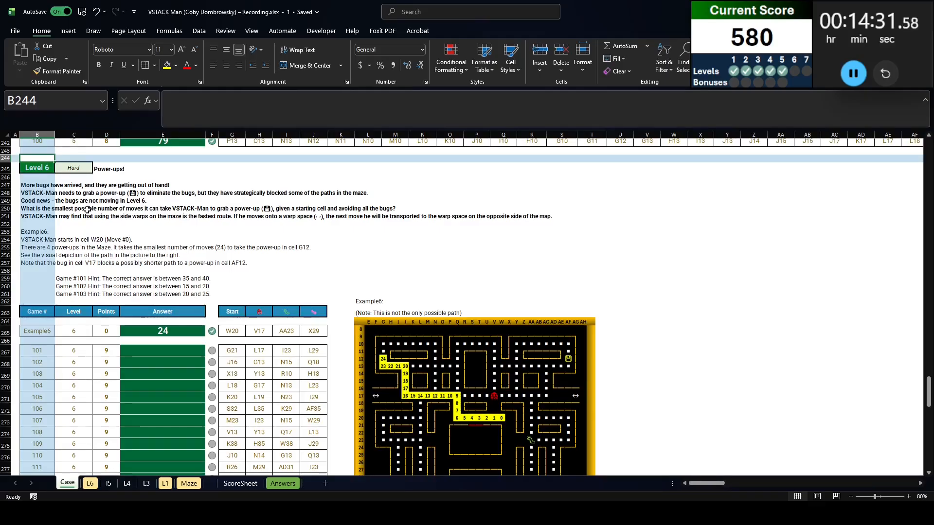
{"action": "key", "text": "Down"}
{"action": "left_click", "coordinate": [309, 331], "text": "shift"}
{"action": "key", "text": "ctrl+c"}
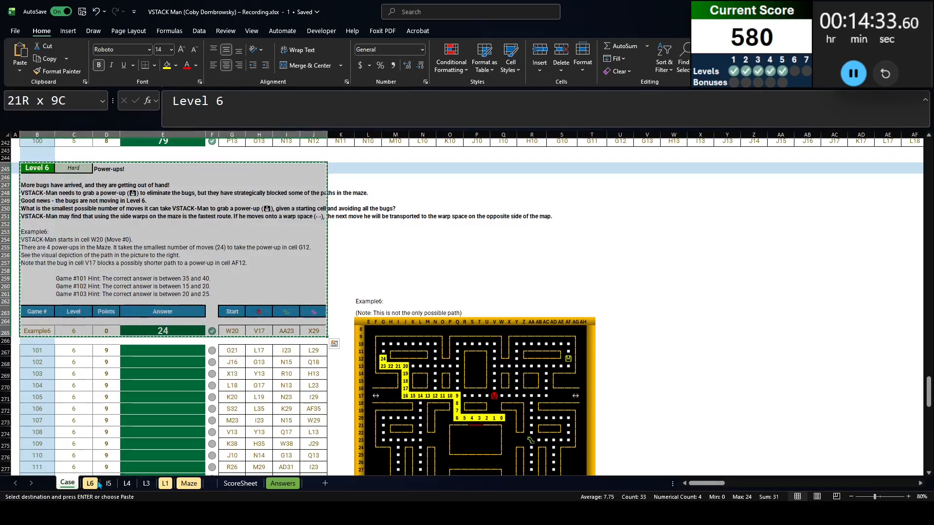
{"action": "left_click", "coordinate": [92, 481]}
{"action": "left_click", "coordinate": [423, 146]}
{"action": "key", "text": "ctrl+v"}
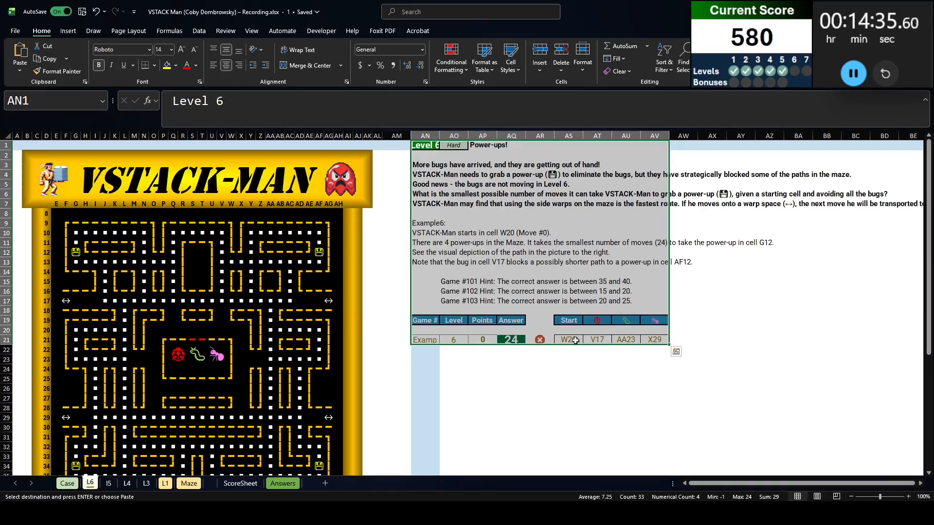
Enter =XLOOKUP(AN21,Case!B:B,Case!G:J) in AS21 and clear the pasted bug cells AT21:AV21 so it can spill
{"action": "left_click", "coordinate": [575, 339]}
{"action": "type", "text": "=XLOOKUP("}
{"action": "key", "text": "Left"}
{"action": "key", "text": "Left"}
{"action": "key", "text": "Left"}
{"action": "key", "text": "Left"}
{"action": "key", "text": "Left"}
{"action": "type", "text": ",case!B:B,ca"}
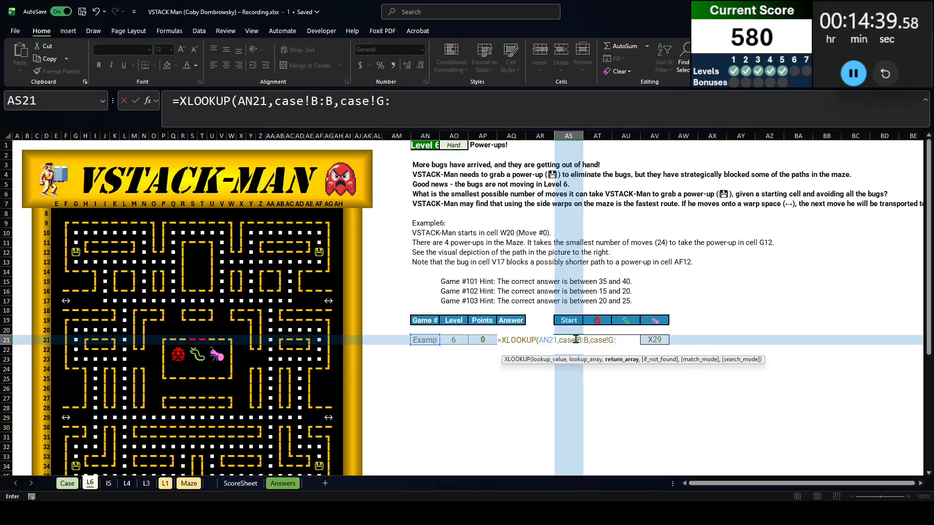
{"action": "type", "text": "se!G:J)"}
{"action": "key", "text": "Tab"}
{"action": "key", "text": "ctrl+shift+Right"}
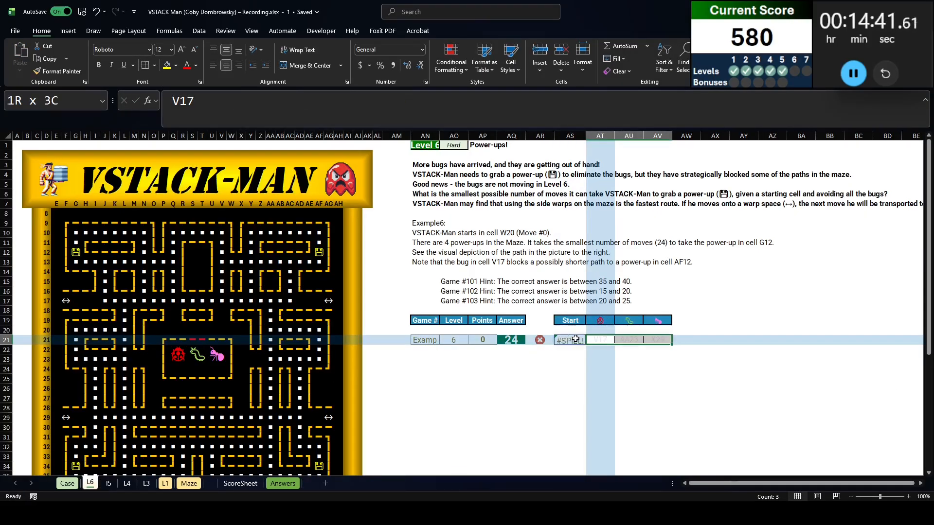
Label AR22 as Row and AR23 as Col beneath the example game
{"action": "left_click", "coordinate": [546, 351]}
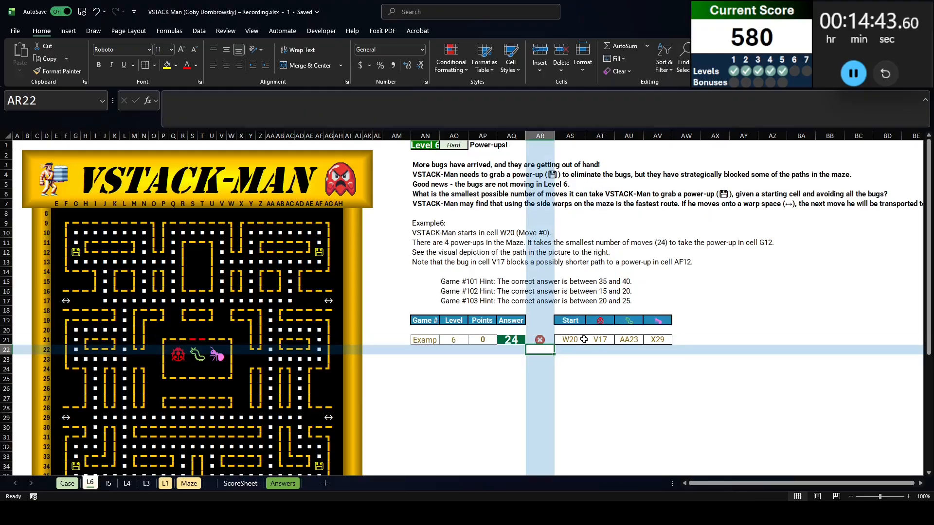
{"action": "type", "text": "Row"}
{"action": "key", "text": "Tab"}
{"action": "key", "text": "Return"}
{"action": "type", "text": "Col"}
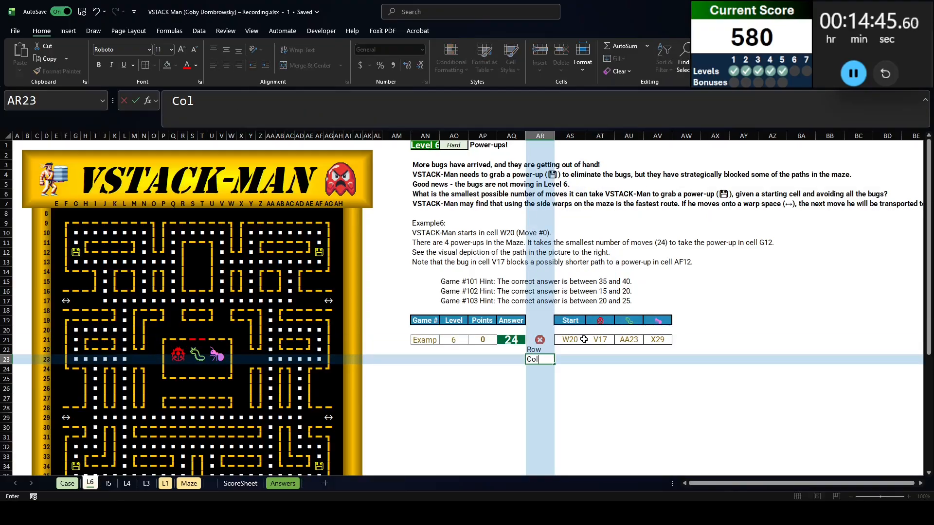
{"action": "key", "text": "Return"}
Build the lookup =XLOOKUP(AS21,'L1'!AP:AP,'L1'!AN:AO) in AS22 to return the start cell's row and column
{"action": "key", "text": "Up"}
{"action": "key", "text": "Up"}
{"action": "key", "text": "Right"}
{"action": "type", "text": "=XLOOKUP("}
{"action": "left_click", "coordinate": [584, 340]}
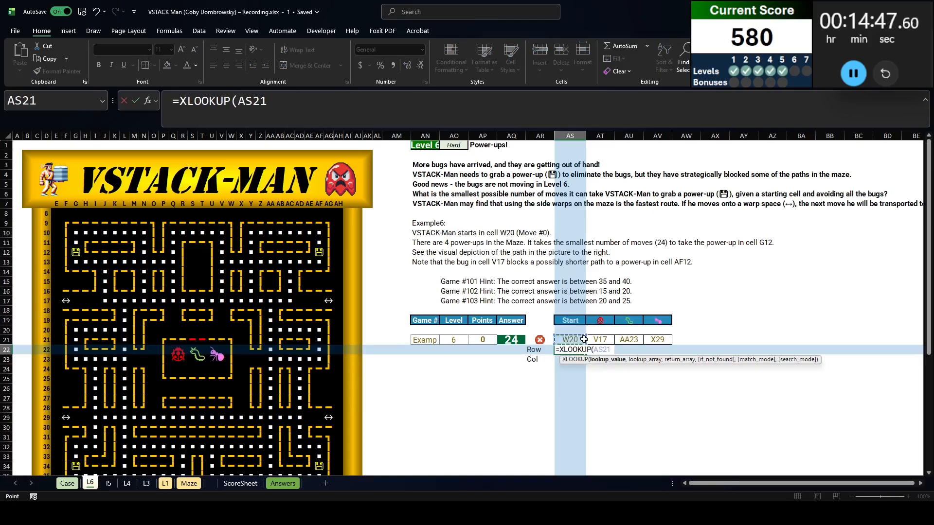
{"action": "type", "text": ","}
{"action": "key", "text": "ctrl+Page_Down"}
{"action": "key", "text": "ctrl+Page_Down"}
{"action": "key", "text": "ctrl+Page_Down"}
{"action": "key", "text": "ctrl+Page_Down"}
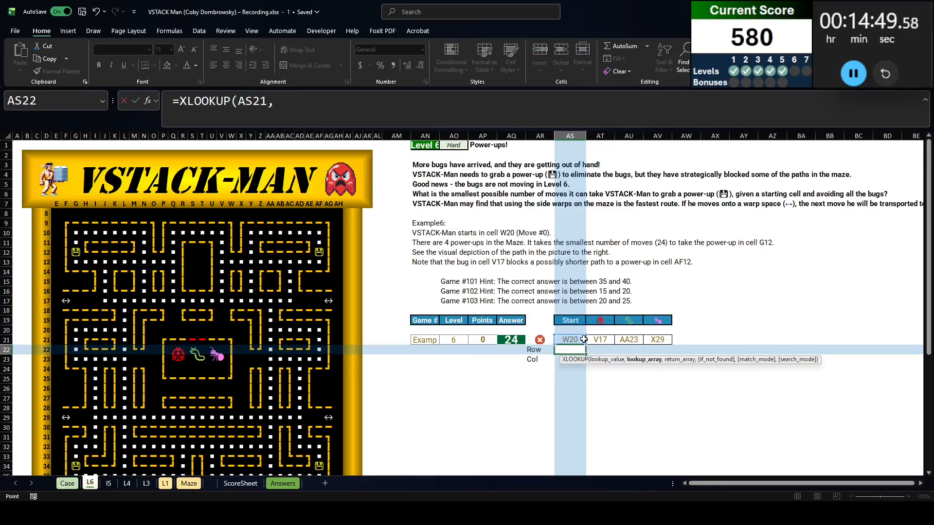
{"action": "left_click", "coordinate": [482, 136]}
{"action": "type", "text": ","}
{"action": "left_click", "coordinate": [425, 135]}
{"action": "left_click_drag", "start_coordinate": [448, 136], "coordinate": [453, 136]}
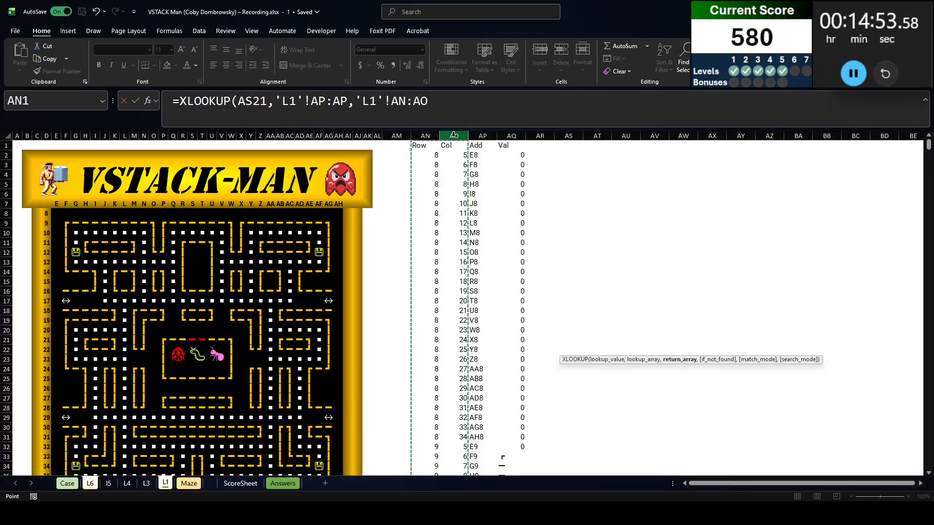
{"action": "type", "text": ")"}
Wrap the AS22 lookup in TOCOL, making it =TOCOL(XLOOKUP(AS21,'L1'!AP:AP,'L1'!AN:AO))
{"action": "left_click", "coordinate": [176, 100]}
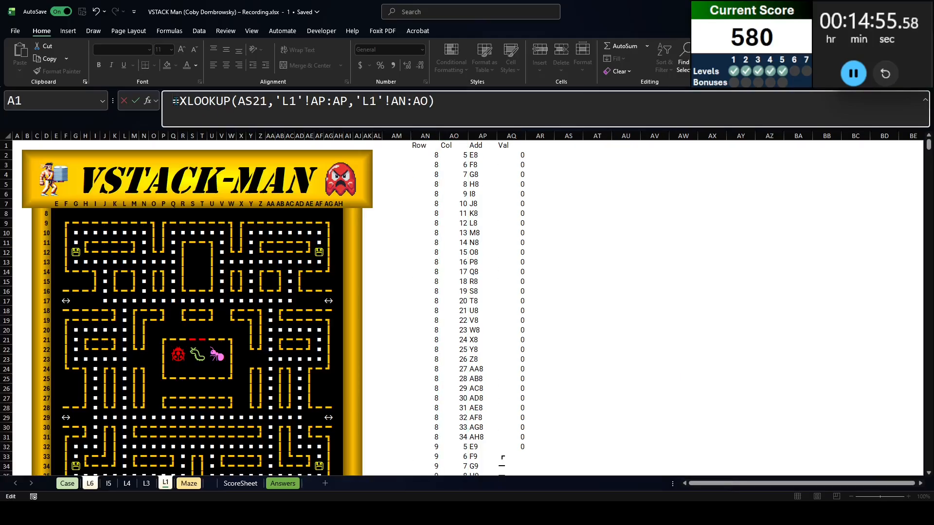
{"action": "type", "text": "tpco"}
{"action": "key", "text": "BackSpace"}
{"action": "key", "text": "BackSpace"}
{"action": "type", "text": "ocol("}
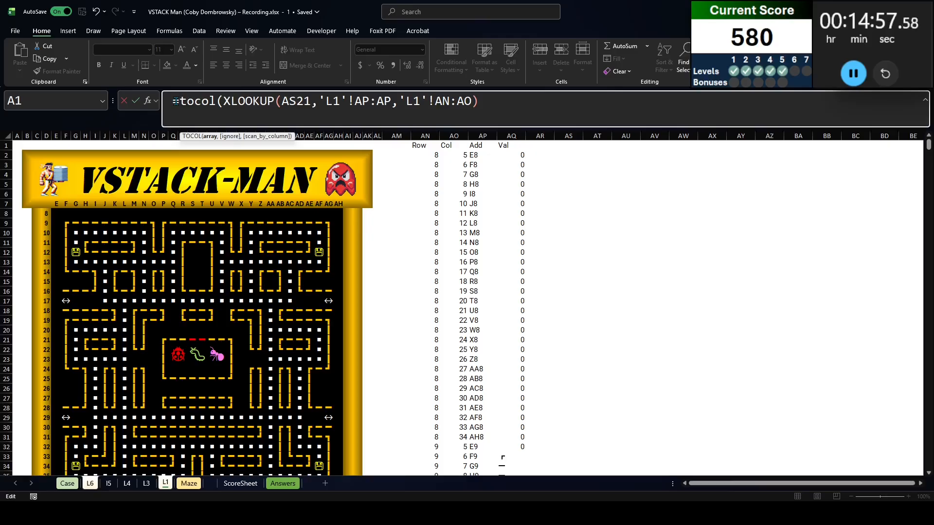
{"action": "type", "text": ")"}
{"action": "key", "text": "Return"}
Try copying the AS22 coordinate formula with its relative references to the three bug columns, AT22:AV22
{"action": "key", "text": "Up"}
{"action": "key", "text": "ctrl+c"}
{"action": "key", "text": "Up"}
{"action": "key", "text": "ctrl+Right"}
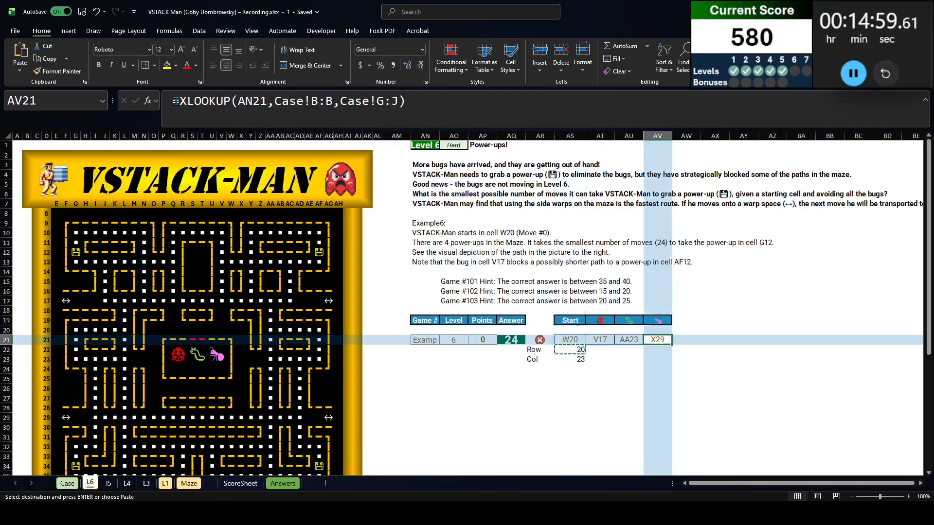
{"action": "key", "text": "Down"}
{"action": "key", "text": "ctrl+shift+Left"}
{"action": "key", "text": "ctrl+v"}
{"action": "key", "text": "Left"}
{"action": "key", "text": "Left"}
{"action": "key", "text": "Left"}
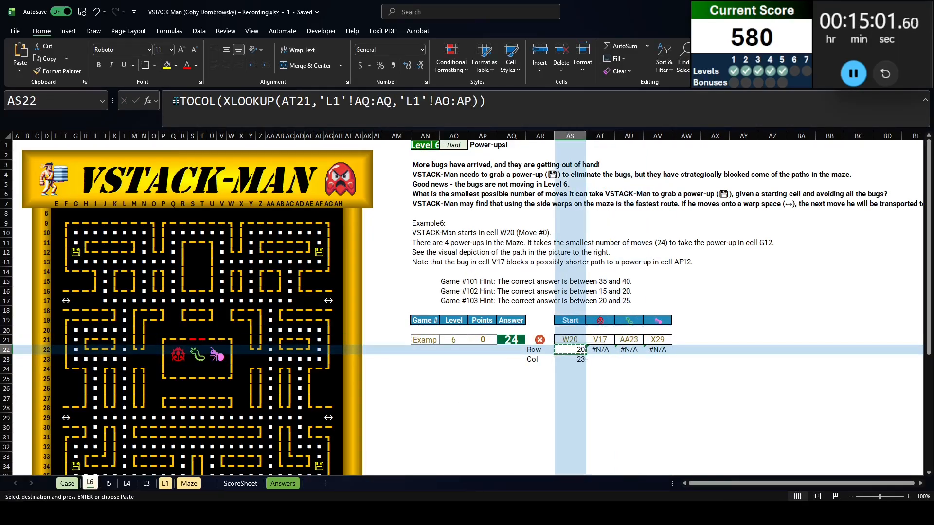
Lock the L1 references in AS22 as $AP:$AP and $AN:$AO, and fill the formula across to AV22
{"action": "left_click_drag", "start_coordinate": [348, 100], "coordinate": [471, 101]}
{"action": "key", "text": "Left"}
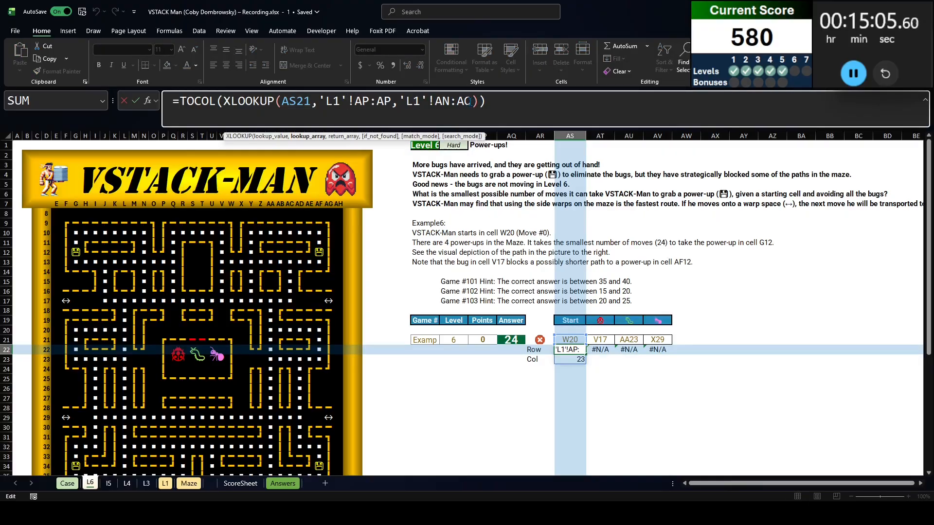
{"action": "key", "text": "shift+Right"}
{"action": "key", "text": "shift+Right"}
{"action": "key", "text": "shift+Right"}
{"action": "key", "text": "shift+Right"}
{"action": "key", "text": "shift+Right"}
{"action": "key", "text": "shift+Right"}
{"action": "key", "text": "shift+Right"}
{"action": "key", "text": "shift+Right"}
{"action": "key", "text": "shift+Right"}
{"action": "key", "text": "shift+Right"}
{"action": "key", "text": "shift+Right"}
{"action": "key", "text": "shift+Right"}
{"action": "key", "text": "shift+Right"}
{"action": "key", "text": "shift+Right"}
{"action": "key", "text": "shift+Right"}
{"action": "key", "text": "shift+Right"}
{"action": "key", "text": "F4"}
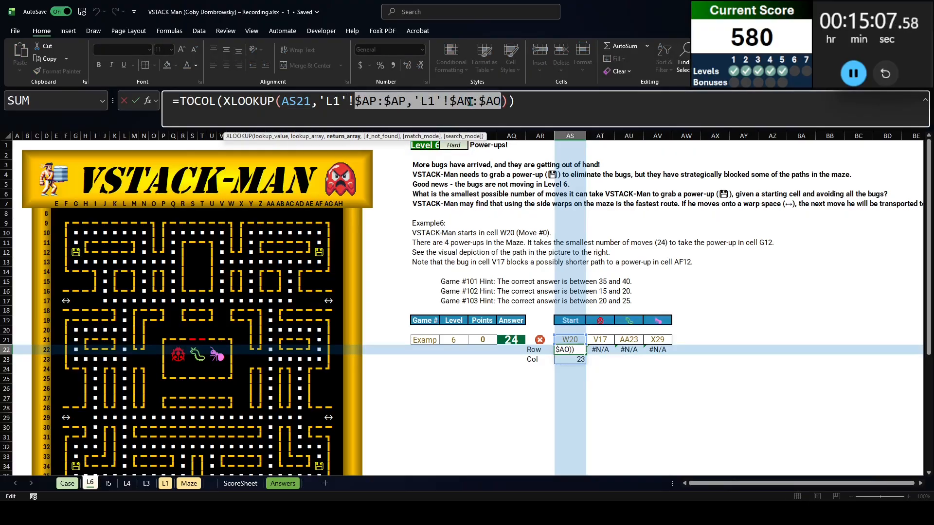
{"action": "key", "text": "ctrl+Return"}
{"action": "key", "text": "ctrl+shift+Right"}
{"action": "key", "text": "ctrl+c"}
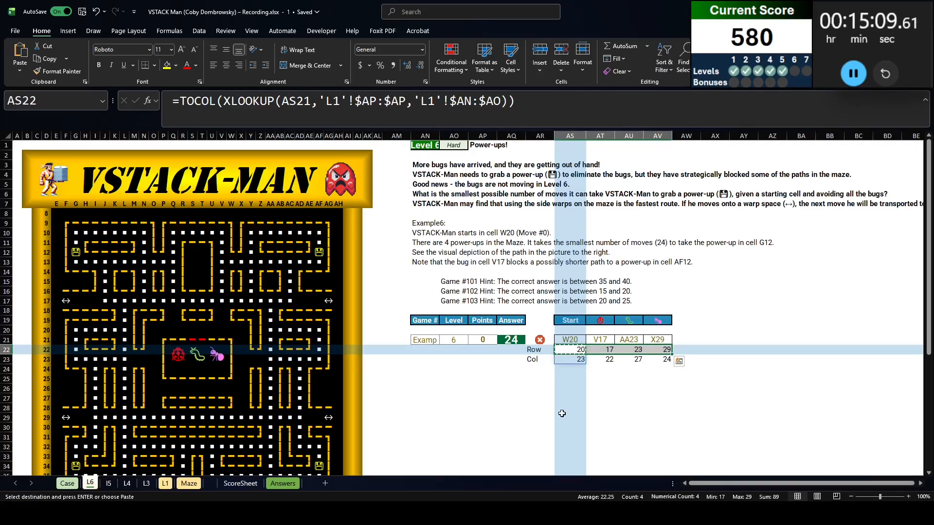
Review the bug coordinates and the power-up cells AF12 and G12 in the maze
{"action": "left_click", "coordinate": [562, 414]}
{"action": "left_click", "coordinate": [585, 399]}
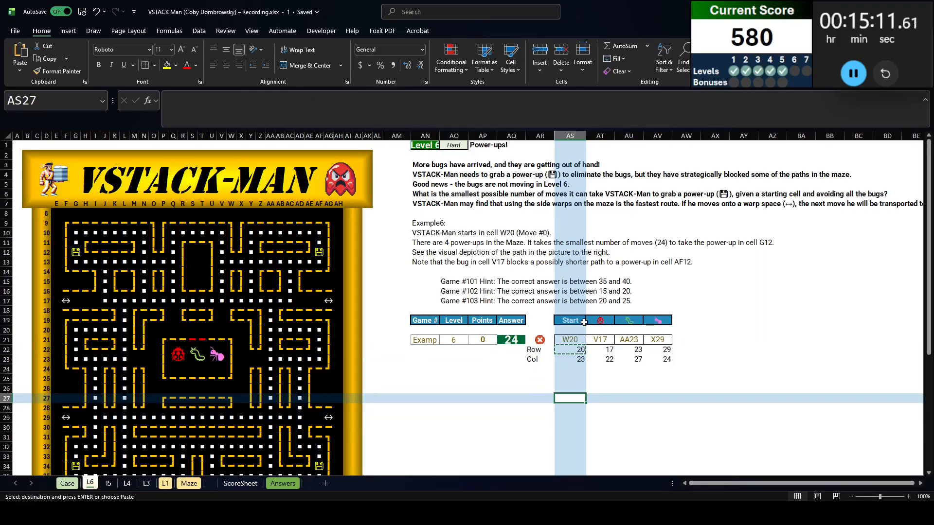
{"action": "left_click_drag", "start_coordinate": [584, 322], "coordinate": [667, 355]}
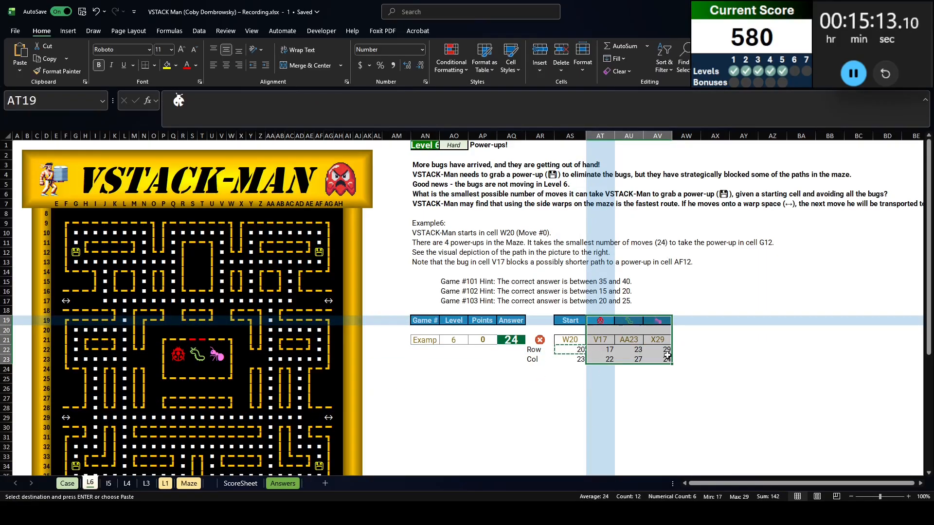
{"action": "left_click", "coordinate": [450, 360]}
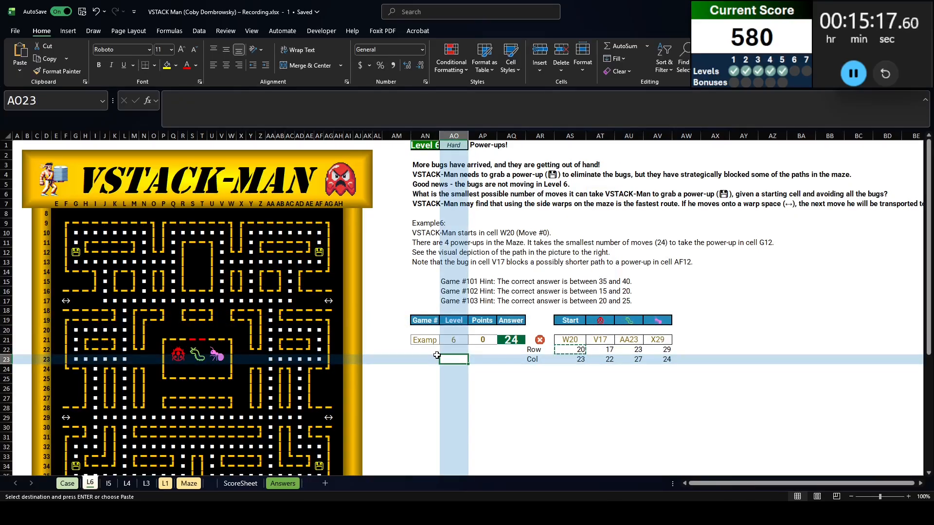
{"action": "left_click", "coordinate": [319, 253]}
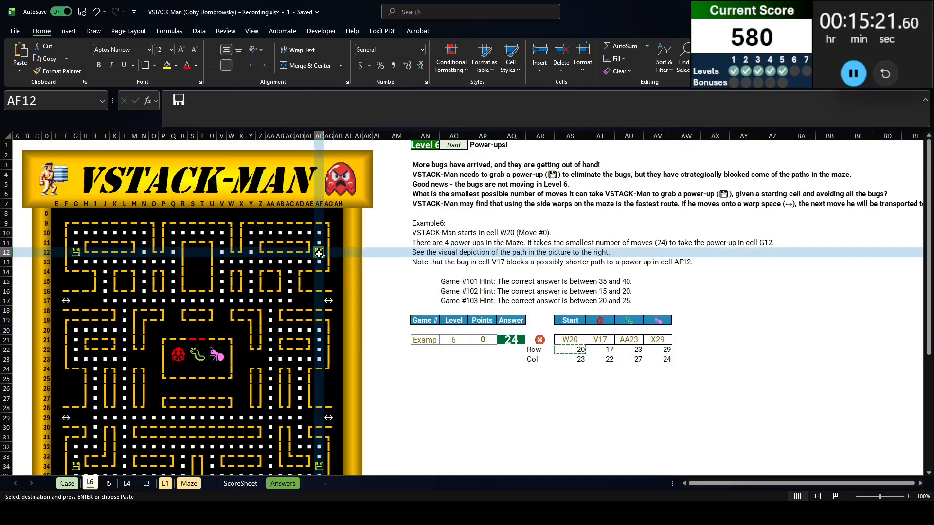
{"action": "left_click", "coordinate": [75, 253]}
{"action": "double_click", "coordinate": [75, 253]}
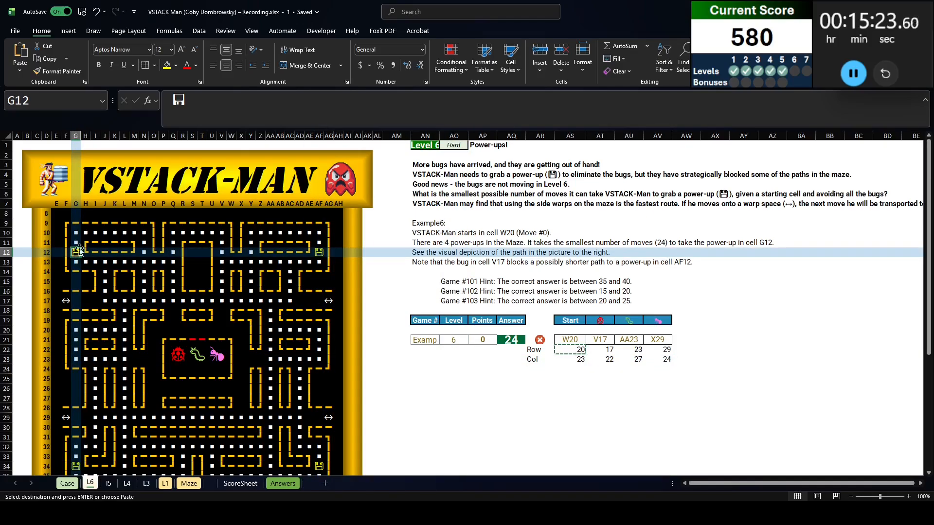
{"action": "key", "text": "Escape"}
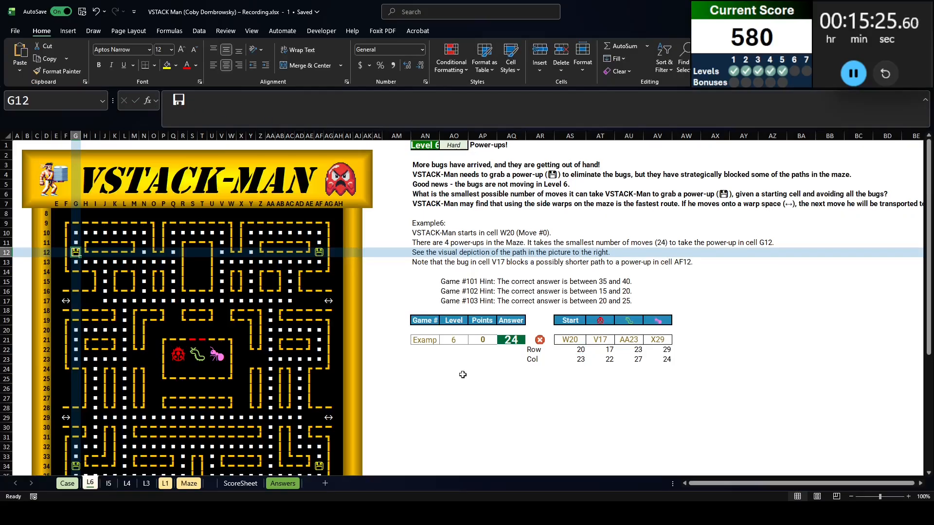
Set up a targets table on L6 with Targets in AN25 and the headers Row, Col and Add in AO24:AQ24
{"action": "left_click", "coordinate": [420, 371]}
{"action": "key", "text": "Down"}
{"action": "type", "text": "Target"}
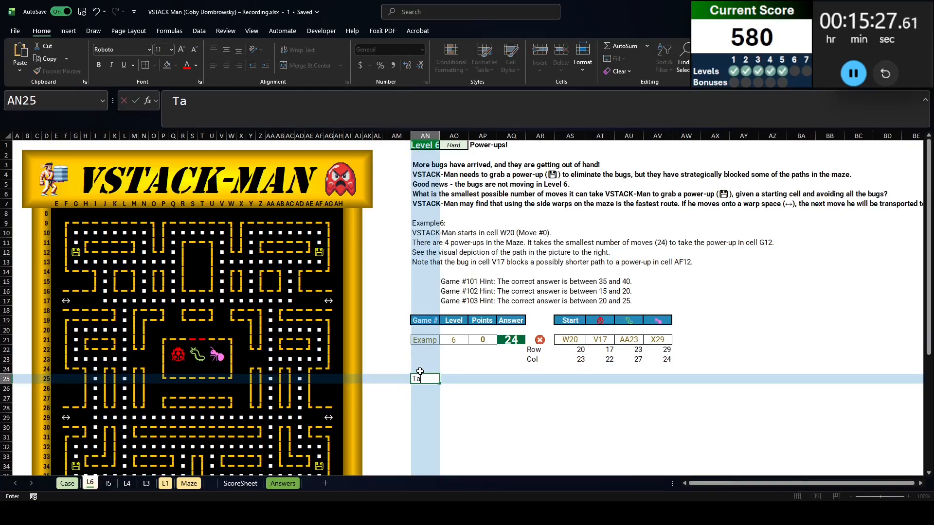
{"action": "key", "text": "Tab"}
{"action": "key", "text": "Up"}
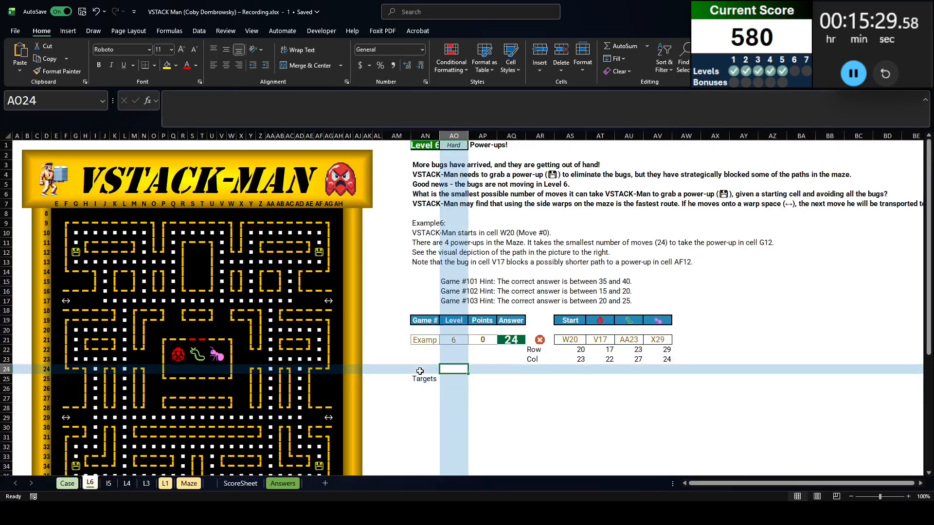
{"action": "type", "text": "Row"}
{"action": "key", "text": "Tab"}
{"action": "type", "text": "Col"}
{"action": "key", "text": "Return"}
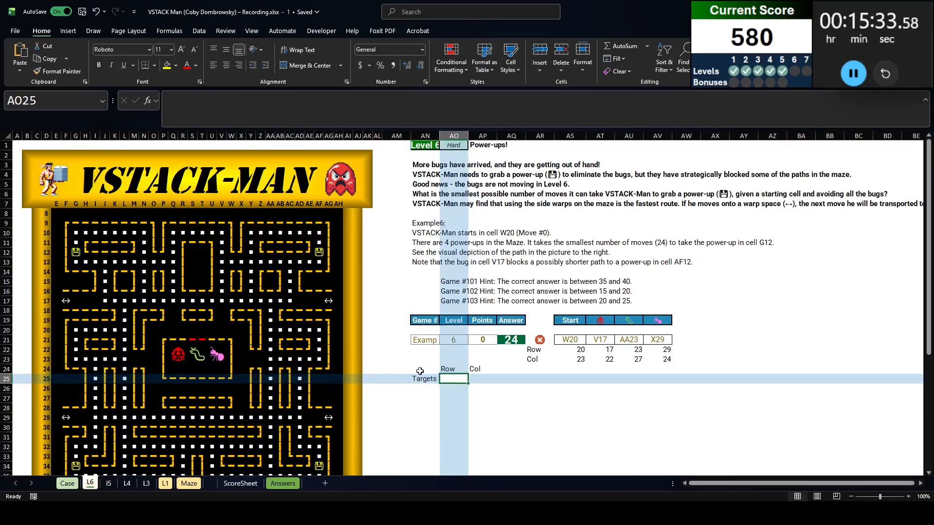
{"action": "key", "text": "Up"}
{"action": "key", "text": "Tab"}
{"action": "key", "text": "Tab"}
{"action": "type", "text": "Add"}
{"action": "key", "text": "Return"}
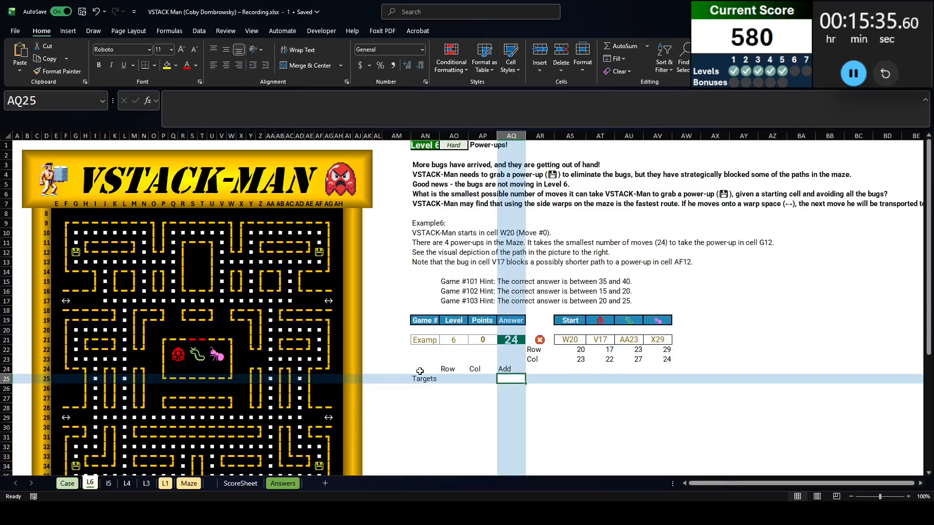
Begin a FILTER formula in AO25 on L6 using the L1 coordinates and addresses in AN2:AP991 as the array
{"action": "key", "text": "Left"}
{"action": "key", "text": "Left"}
{"action": "type", "text": "=filter("}
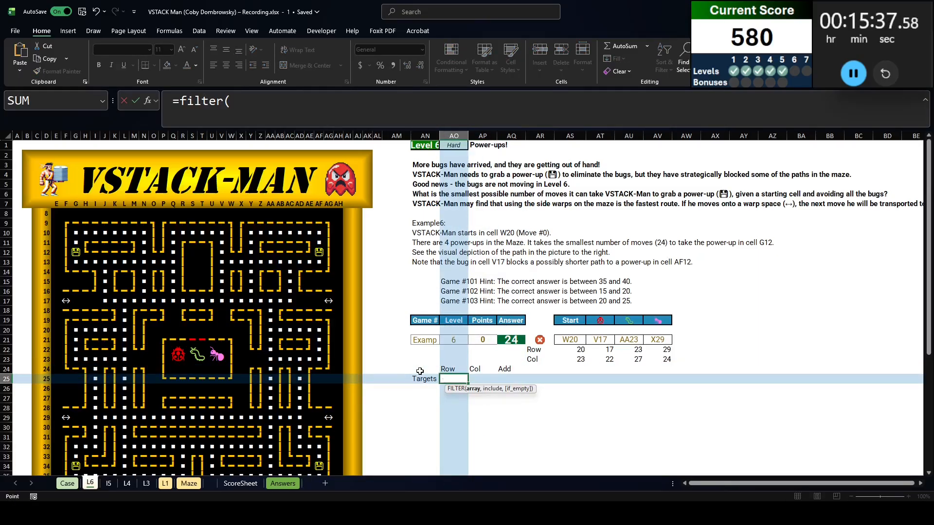
{"action": "key", "text": "ctrl+Page_Down"}
{"action": "key", "text": "ctrl+Page_Down"}
{"action": "key", "text": "ctrl+Page_Down"}
{"action": "key", "text": "ctrl+Page_Down"}
{"action": "left_click", "coordinate": [420, 154]}
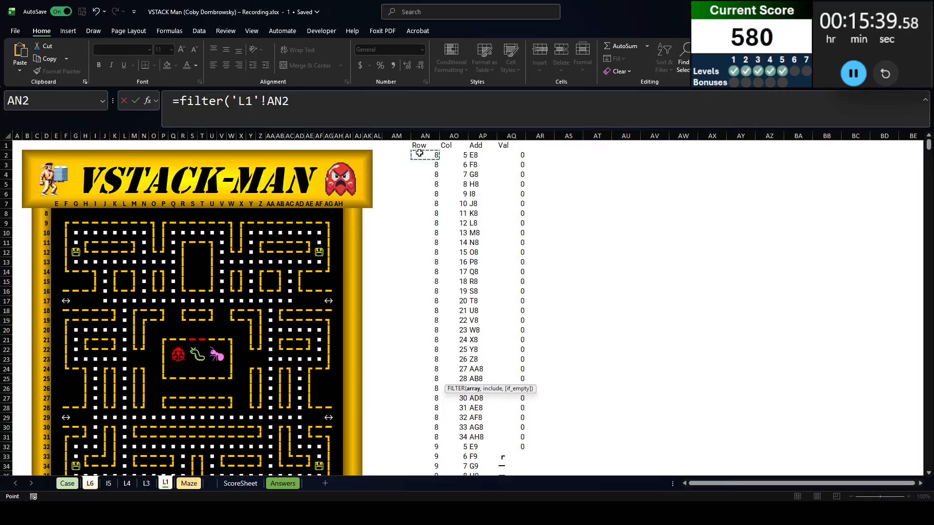
{"action": "key", "text": "shift+Right"}
{"action": "key", "text": "shift+Right"}
{"action": "key", "text": "ctrl+shift+Down"}
{"action": "type", "text": ","}
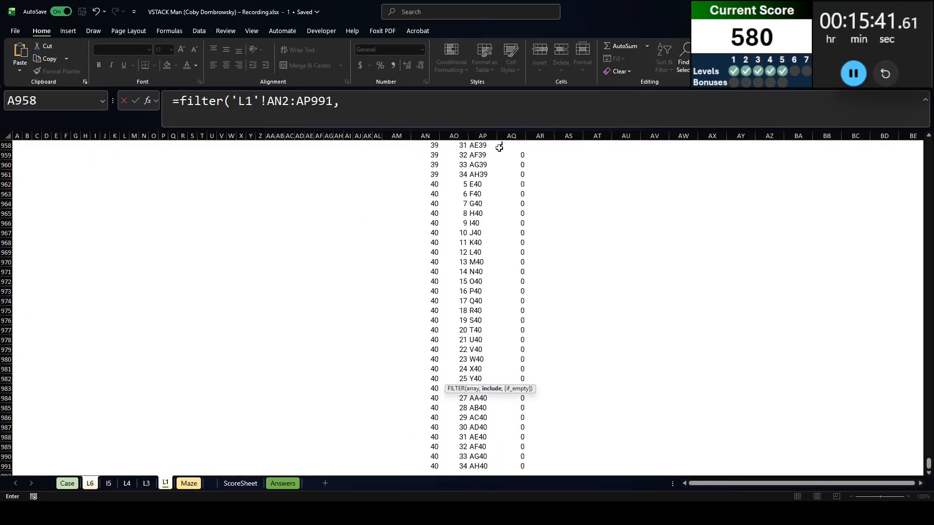
Complete the FILTER formula with the condition that L1's AQ2# equals the floppy-disk power-up symbol
{"action": "left_click", "coordinate": [501, 147]}
{"action": "key", "text": "ctrl+Up"}
{"action": "type", "text": "#="}
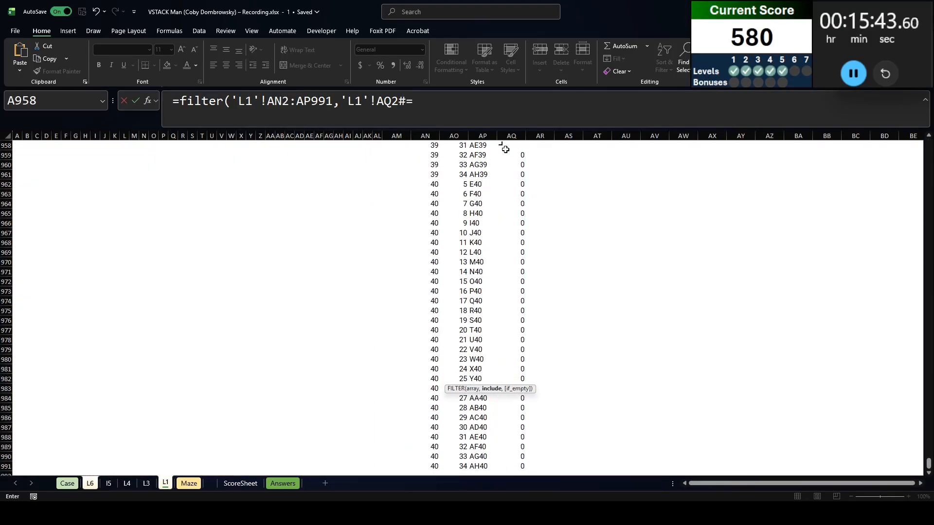
{"action": "type", "text": "\""}
{"action": "key", "text": "ctrl+v"}
{"action": "type", "text": "\")"}
{"action": "key", "text": "Return"}
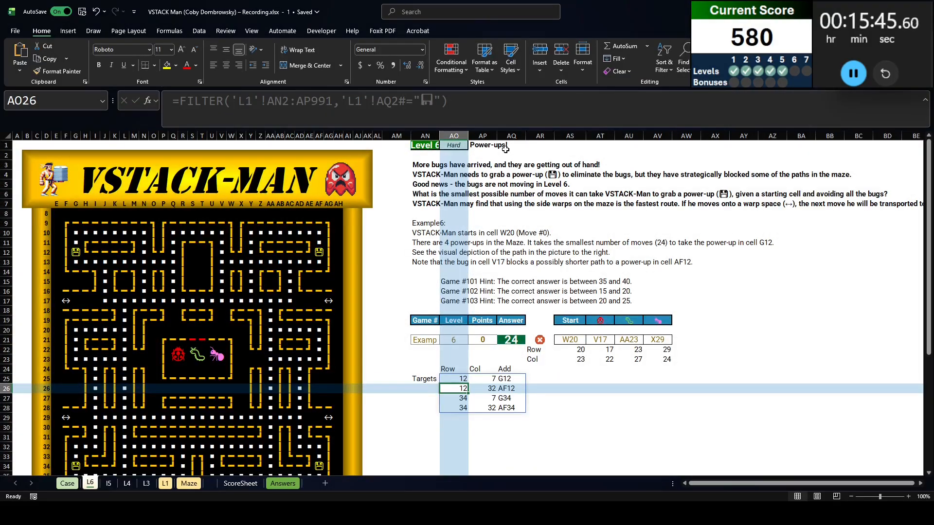
Center the target values in AO25:AQ28 and the Row, Col and Add headers in AO24:AQ24
{"action": "key", "text": "Up"}
{"action": "key", "text": "ctrl+shift+Down"}
{"action": "key", "text": "ctrl+shift+Right"}
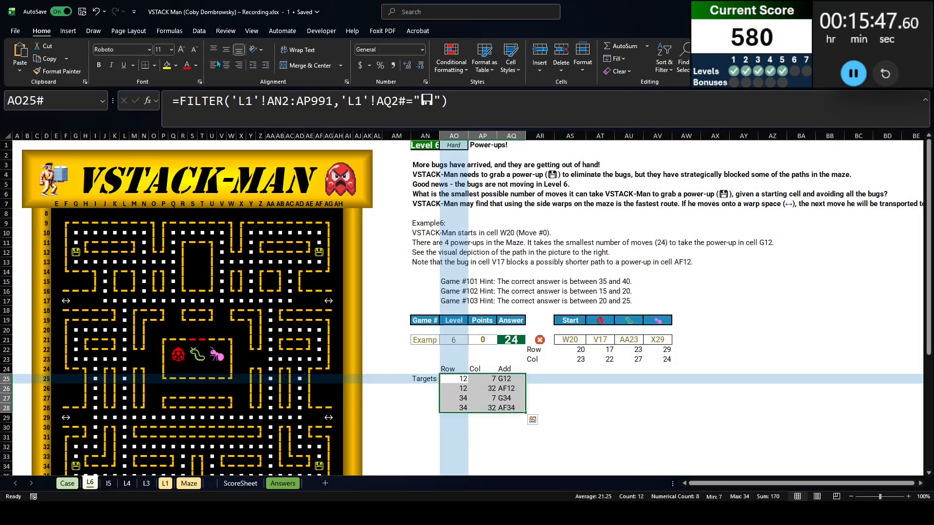
{"action": "left_click", "coordinate": [227, 65]}
{"action": "left_click", "coordinate": [541, 447]}
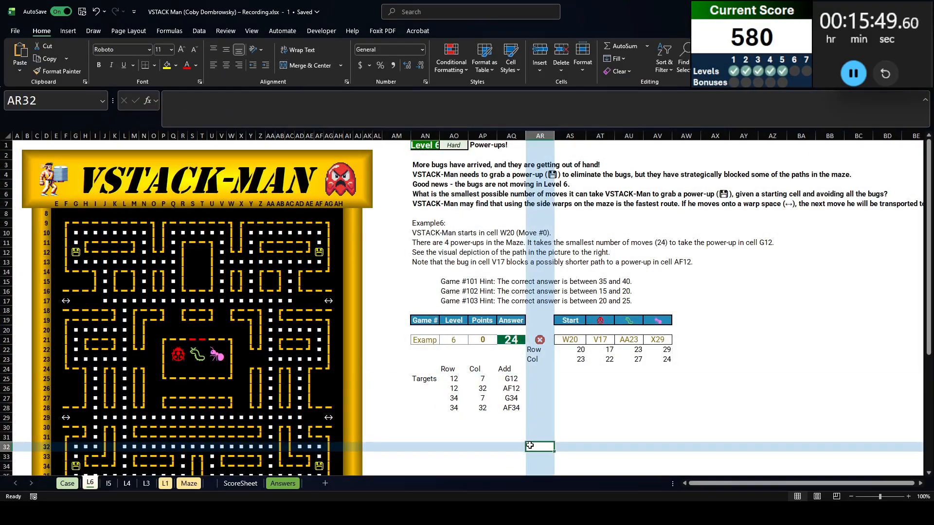
{"action": "left_click", "coordinate": [424, 379]}
{"action": "left_click_drag", "start_coordinate": [453, 368], "coordinate": [509, 368]}
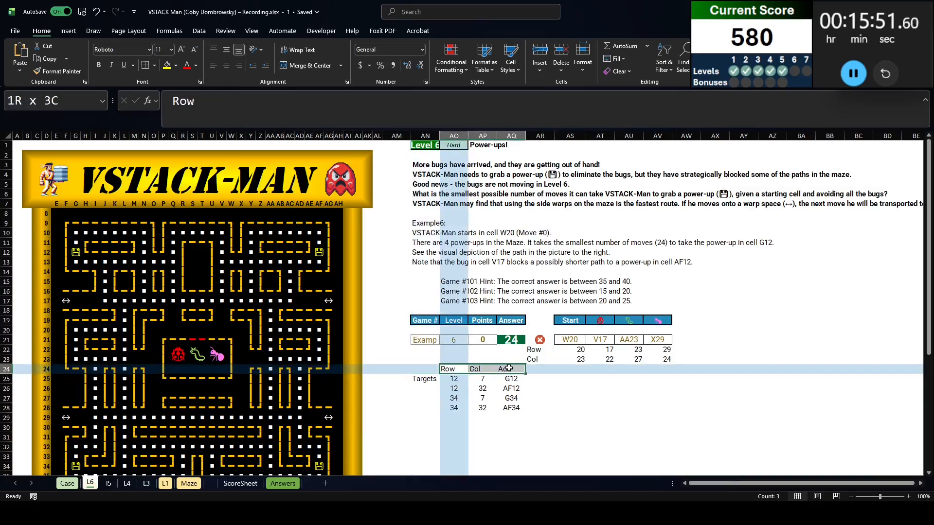
{"action": "left_click", "coordinate": [226, 65]}
{"action": "left_click", "coordinate": [600, 359]}
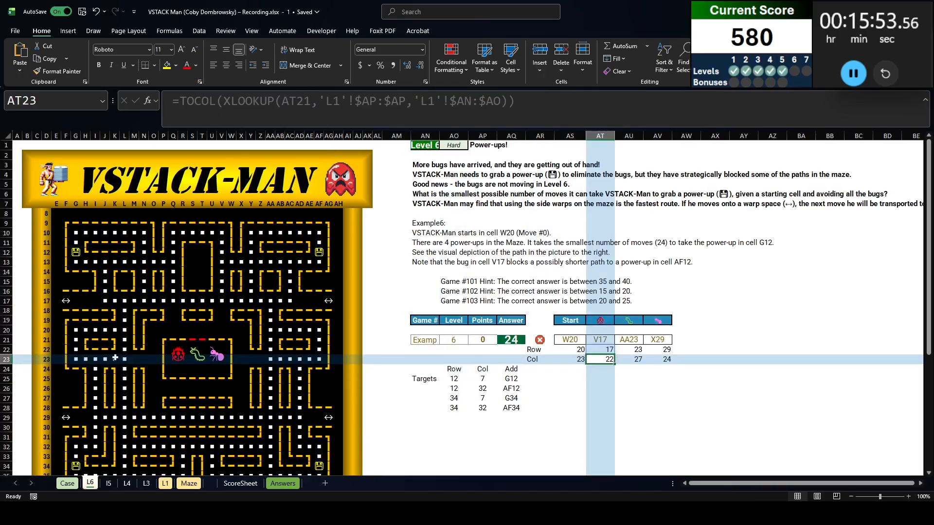
{"action": "scroll", "coordinate": [115, 358], "scroll_direction": "down", "scroll_amount": 3}
{"action": "scroll", "coordinate": [107, 360], "scroll_direction": "up", "scroll_amount": 3}
{"action": "left_click", "coordinate": [74, 233]}
{"action": "scroll", "coordinate": [74, 233], "scroll_direction": "down", "scroll_amount": 6}
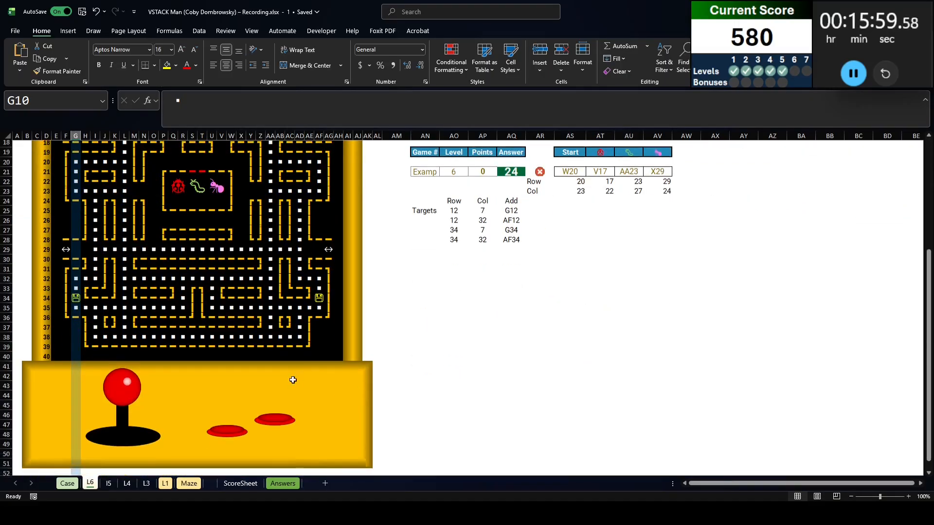
{"action": "scroll", "coordinate": [125, 167], "scroll_direction": "up", "scroll_amount": 6}
Enable iterative calculation in the workbook's formula options
{"action": "left_click", "coordinate": [447, 13]}
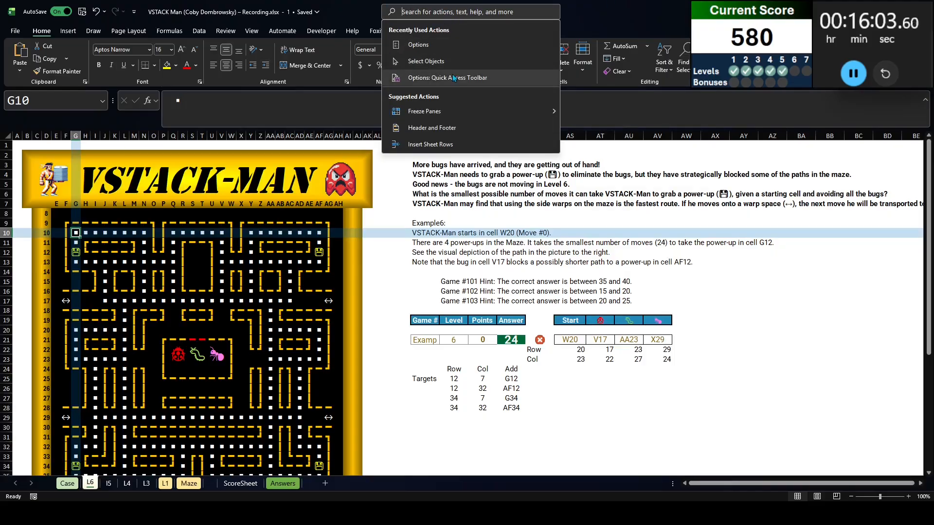
{"action": "left_click", "coordinate": [419, 44]}
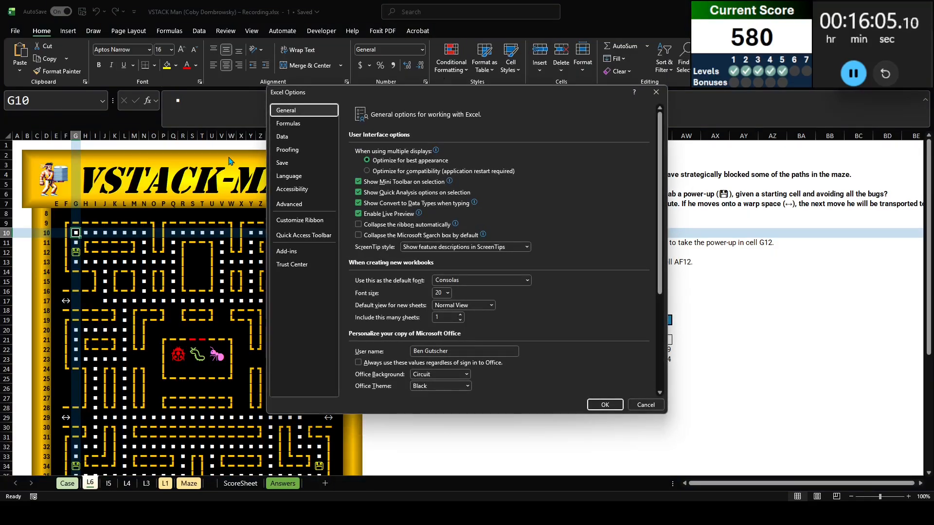
{"action": "left_click", "coordinate": [288, 123]}
{"action": "left_click", "coordinate": [513, 151]}
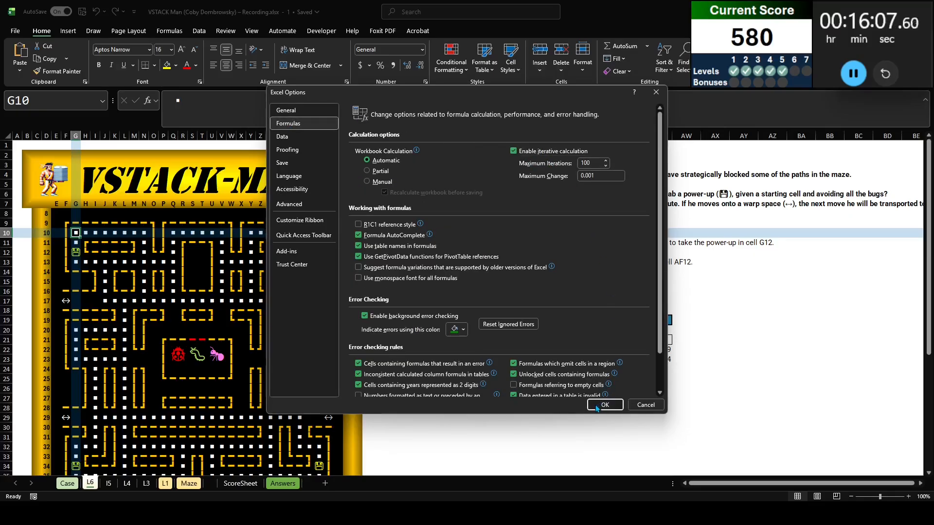
{"action": "left_click", "coordinate": [603, 403]}
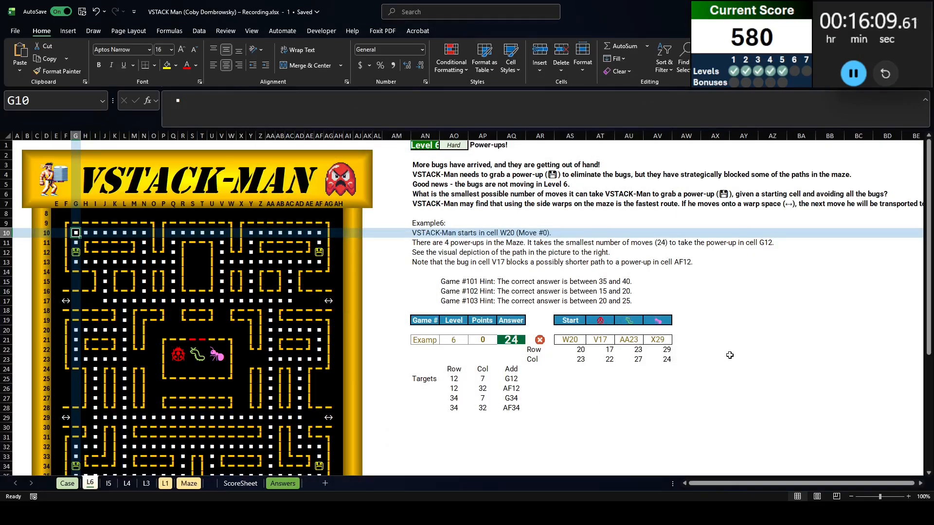
Label AX21 as Kill Switch and enter 0 in AY21
{"action": "left_click", "coordinate": [714, 339]}
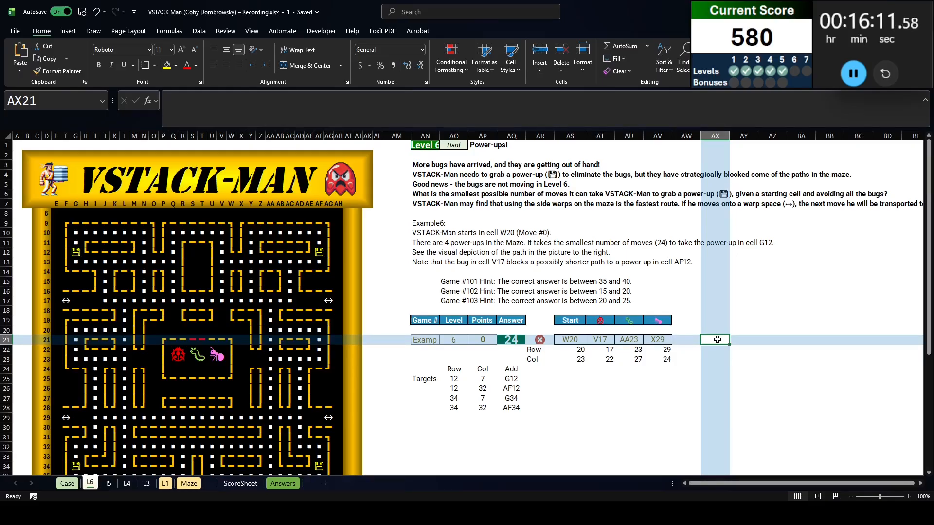
{"action": "type", "text": "Kill"}
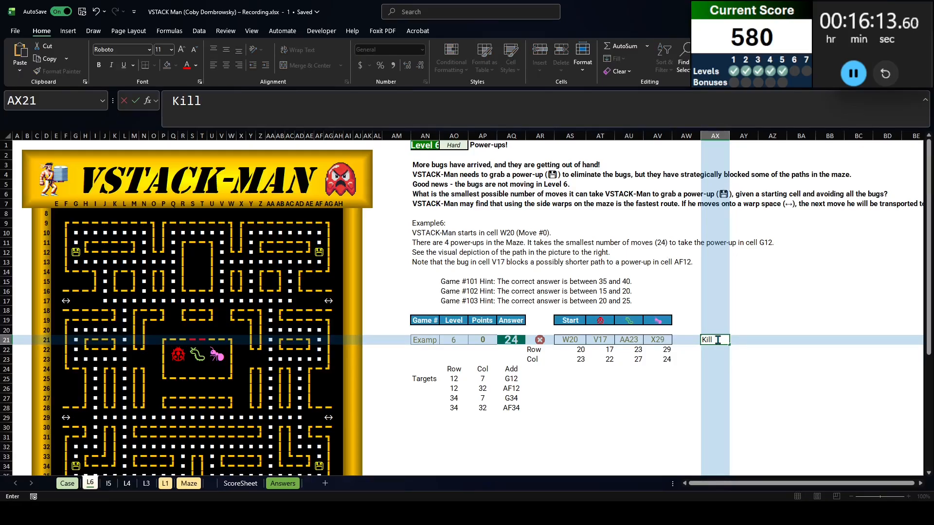
{"action": "type", "text": " Switch"}
{"action": "key", "text": "Tab"}
{"action": "type", "text": "0"}
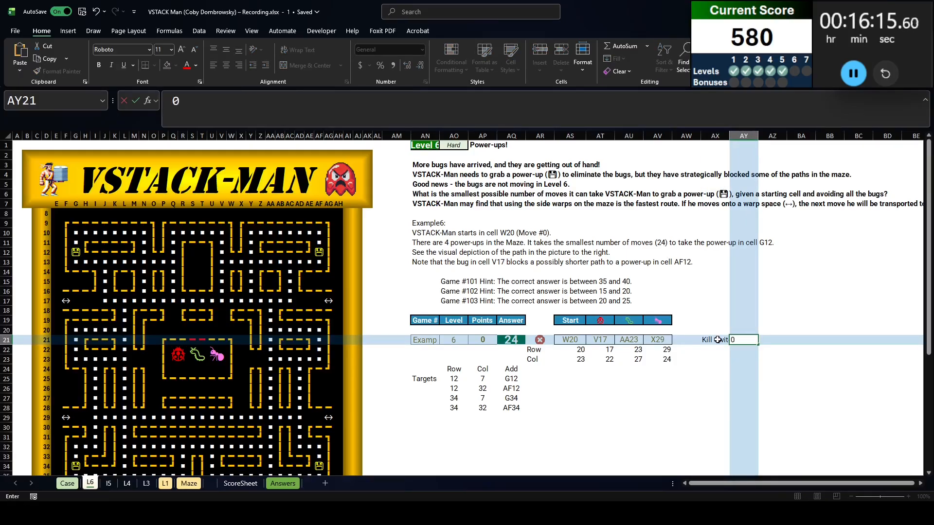
{"action": "key", "text": "Return"}
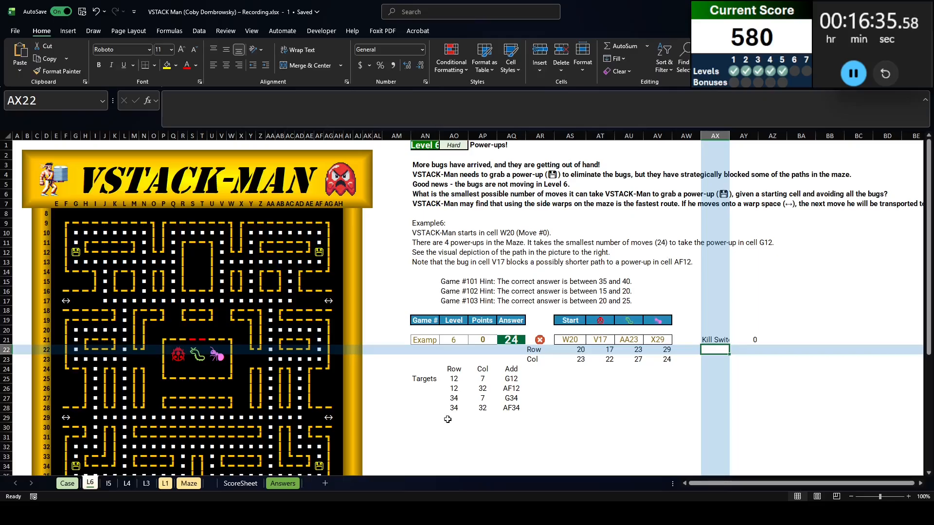
Examine the maze cells, checking the dotted corridors, wall pieces and blank spaces around M10, N18 and N23
{"action": "left_click", "coordinate": [75, 233]}
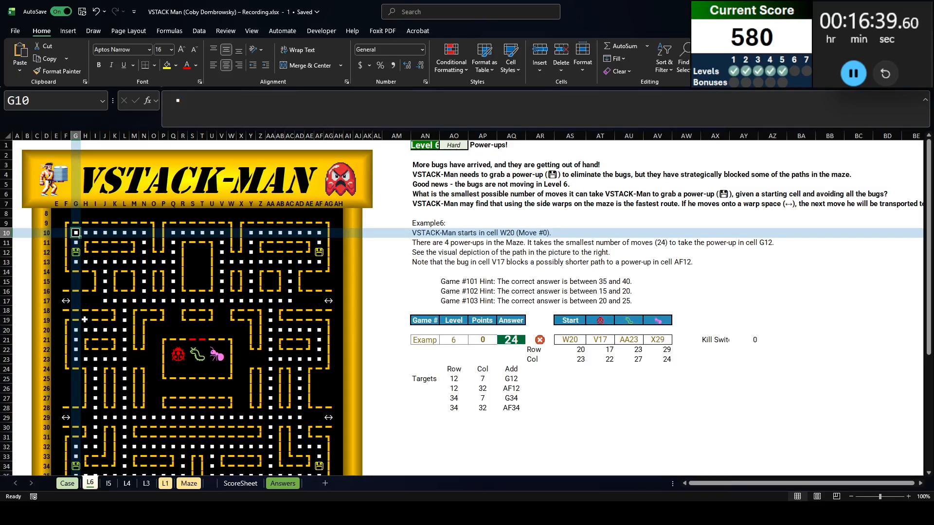
{"action": "left_click", "coordinate": [115, 232]}
{"action": "left_click", "coordinate": [134, 233]}
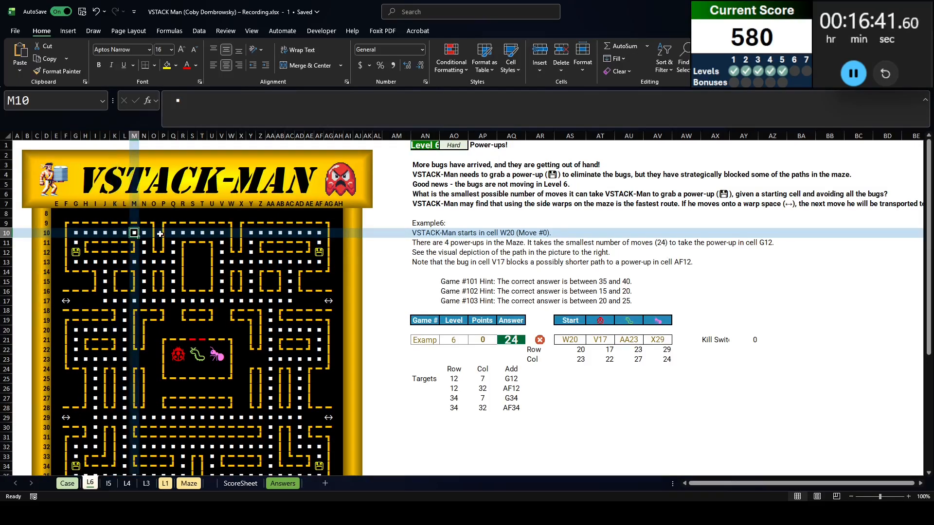
{"action": "left_click", "coordinate": [163, 233]}
{"action": "left_click", "coordinate": [152, 283]}
{"action": "left_click", "coordinate": [143, 310]}
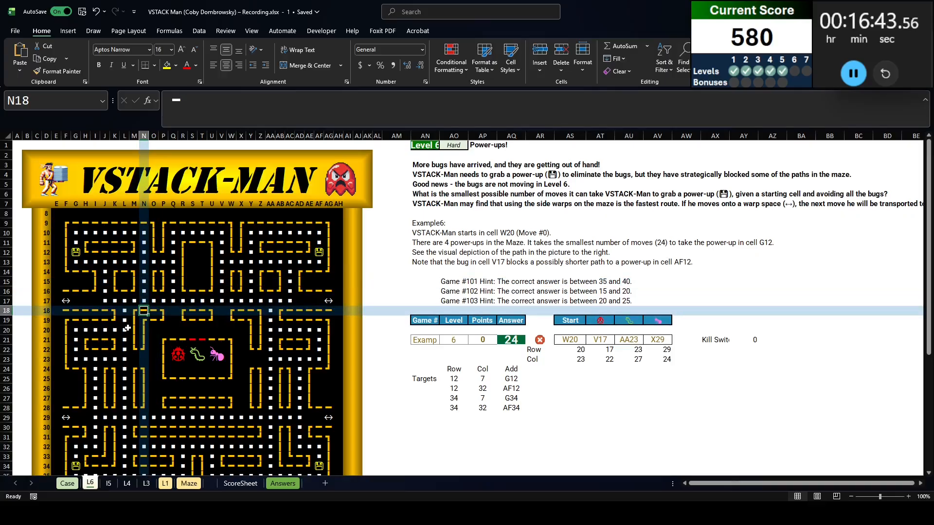
{"action": "scroll", "coordinate": [128, 336], "scroll_direction": "down", "scroll_amount": 1}
{"action": "left_click_drag", "start_coordinate": [134, 358], "coordinate": [144, 358]}
{"action": "left_click_drag", "start_coordinate": [144, 330], "coordinate": [154, 328]}
{"action": "scroll", "coordinate": [148, 316], "scroll_direction": "up", "scroll_amount": 1}
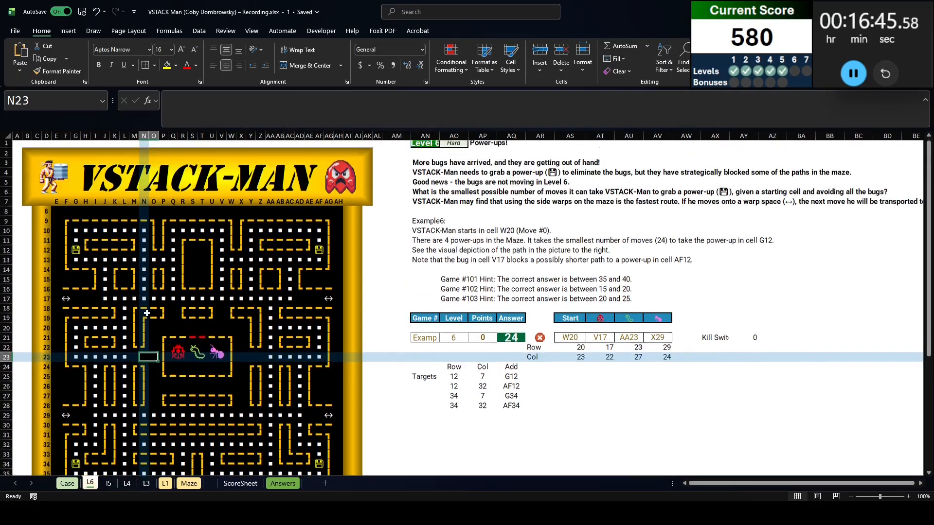
Select the whole maze from F9 to AG39 and open Find
{"action": "left_click", "coordinate": [66, 223]}
{"action": "scroll", "coordinate": [324, 330], "scroll_direction": "down", "scroll_amount": 7}
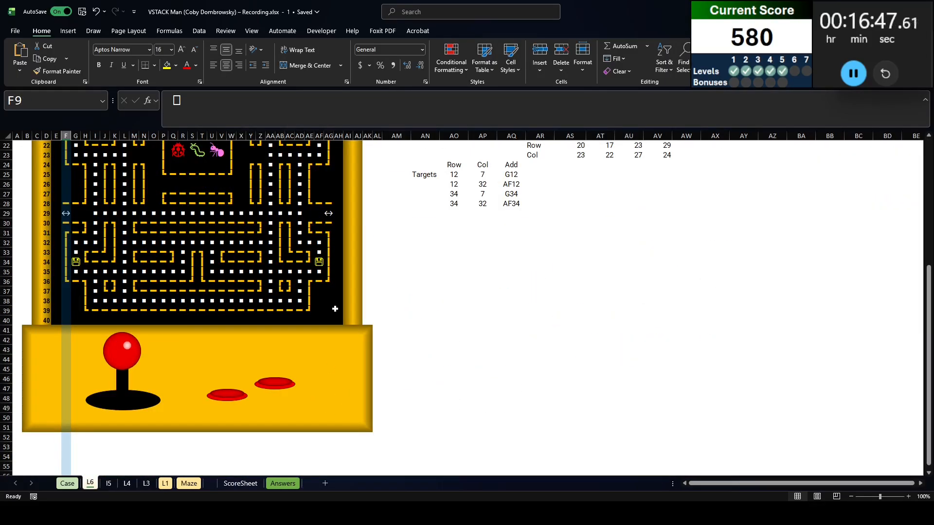
{"action": "left_click", "coordinate": [335, 309], "text": "shift"}
{"action": "scroll", "coordinate": [183, 367], "scroll_direction": "up", "scroll_amount": 7}
{"action": "key", "text": "ctrl+f"}
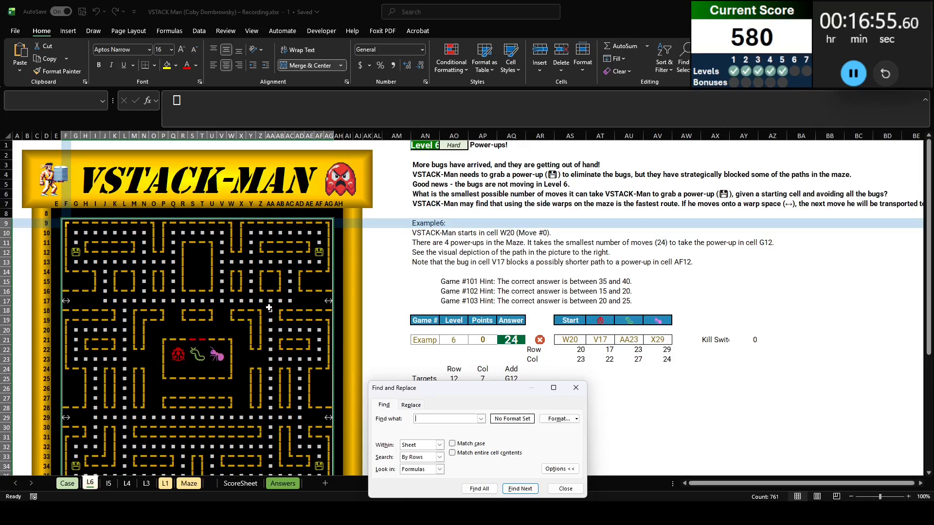
{"action": "key", "text": "super+v"}
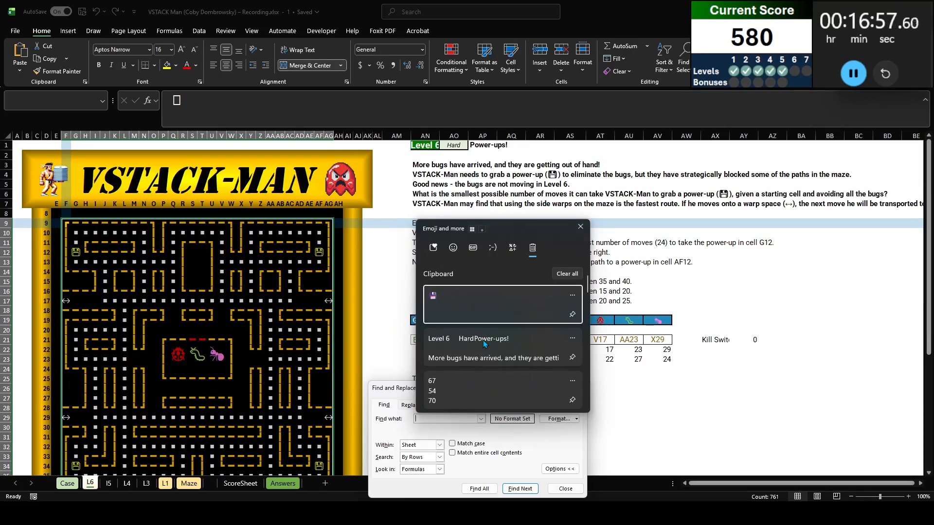
{"action": "scroll", "coordinate": [483, 342], "scroll_direction": "down", "scroll_amount": 3}
{"action": "scroll", "coordinate": [483, 340], "scroll_direction": "down", "scroll_amount": 5}
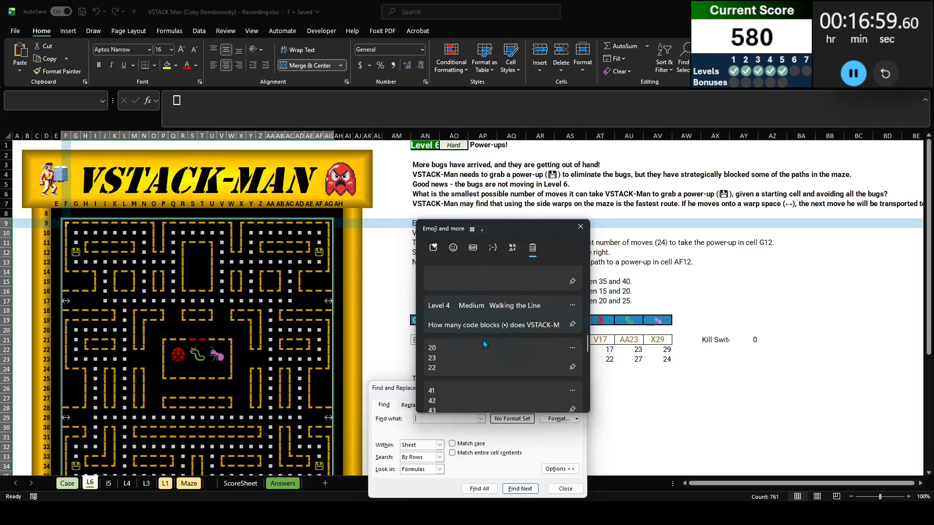
{"action": "scroll", "coordinate": [483, 341], "scroll_direction": "down", "scroll_amount": 4}
{"action": "key", "text": "Escape"}
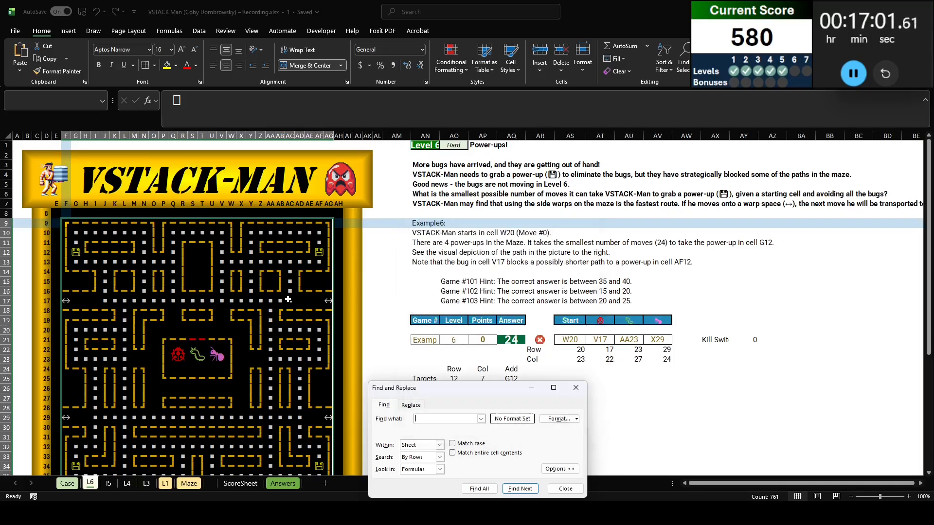
Find all cells containing the dot symbol copied from AC17 on the L6 sheet and select every match
{"action": "left_click", "coordinate": [290, 300]}
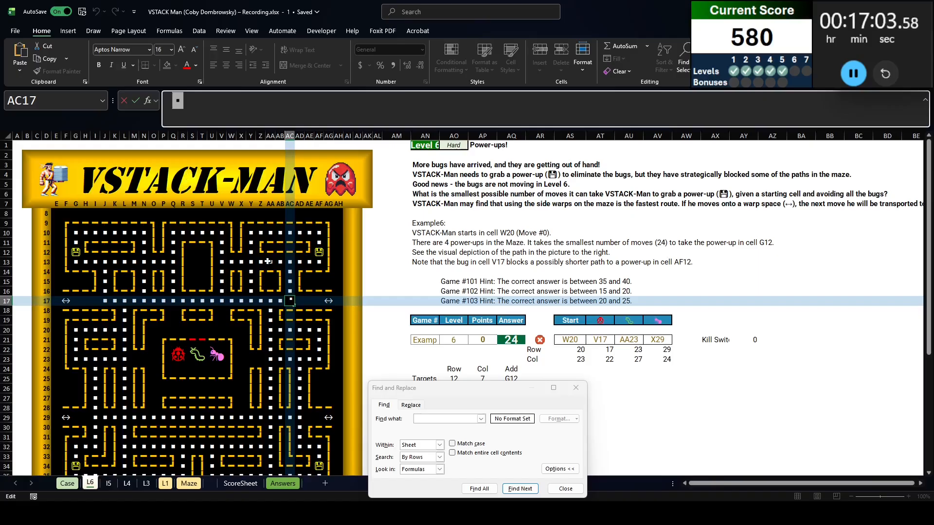
{"action": "left_click", "coordinate": [440, 418]}
{"action": "type", "text": "▪"}
{"action": "left_click_drag", "start_coordinate": [456, 389], "coordinate": [515, 245]}
{"action": "left_click", "coordinate": [535, 344]}
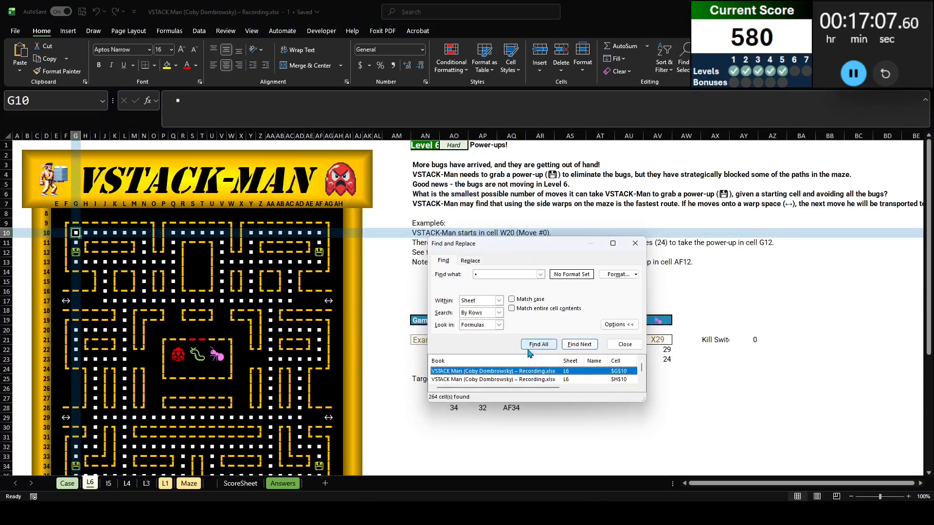
{"action": "left_click", "coordinate": [527, 372]}
{"action": "key", "text": "ctrl+a"}
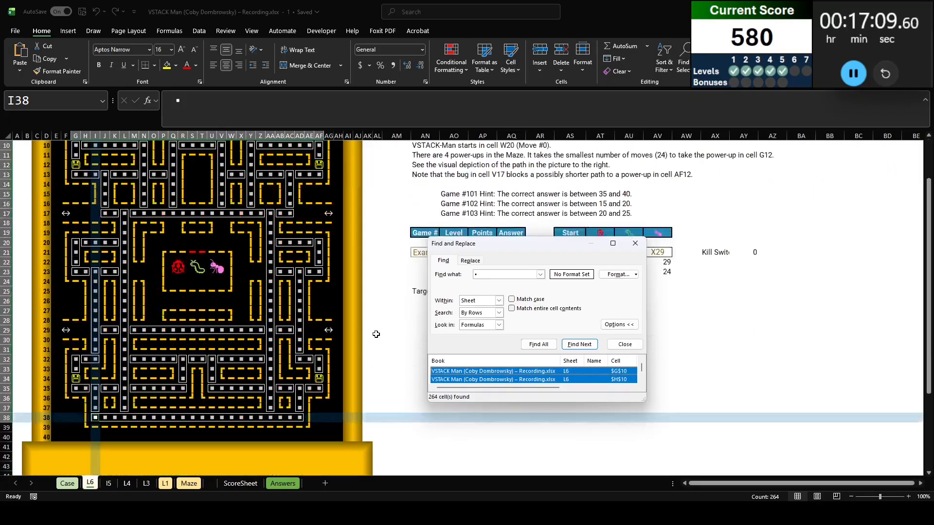
Add the four power-up cells G12, AF12, AF34 and G34 to the selected dots
{"action": "scroll", "coordinate": [194, 336], "scroll_direction": "up", "scroll_amount": 1}
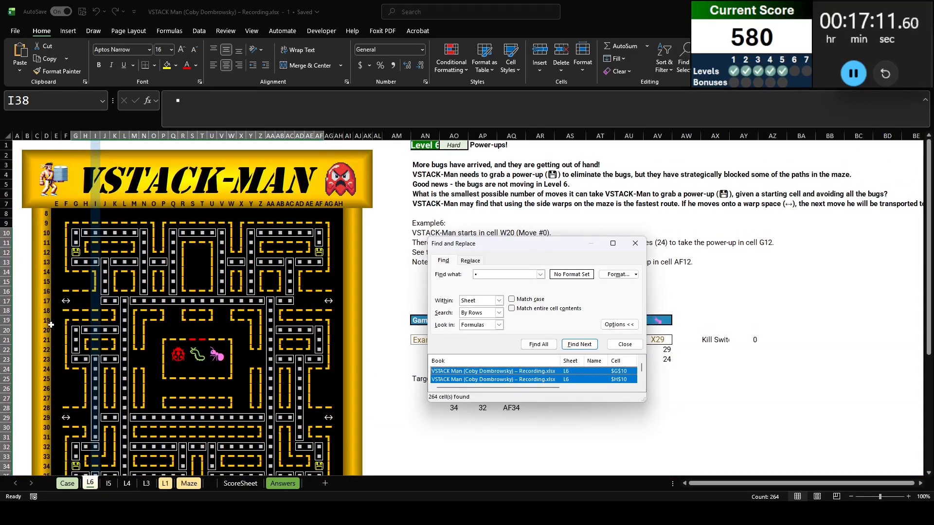
{"action": "left_click", "coordinate": [75, 251], "text": "ctrl"}
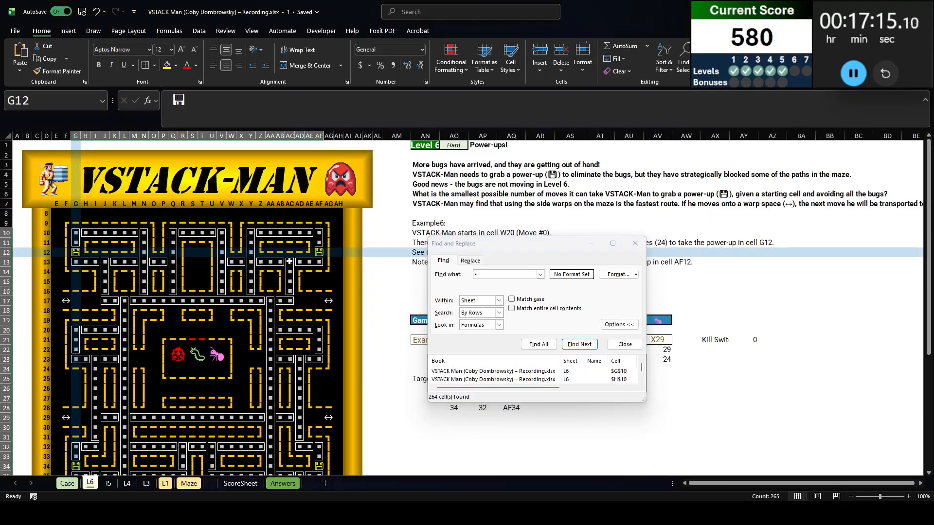
{"action": "left_click", "coordinate": [322, 253], "text": "ctrl"}
{"action": "left_click", "coordinate": [319, 466], "text": "ctrl"}
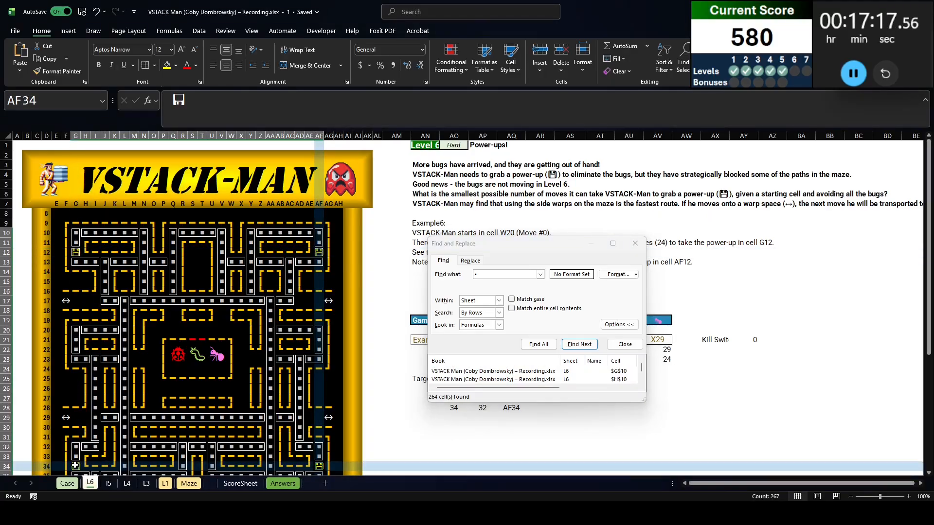
Add the side warp corridors on rows 29 and 17, including the warp cells in columns F and AG, to the selection
{"action": "left_click_drag", "start_coordinate": [66, 418], "coordinate": [321, 417]}
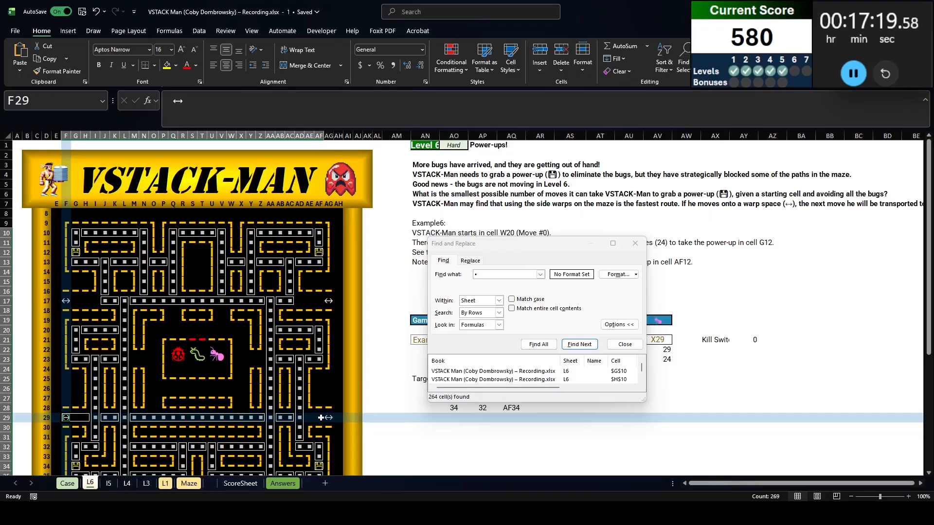
{"action": "left_click", "coordinate": [329, 418], "text": "ctrl"}
{"action": "left_click", "coordinate": [327, 300], "text": "ctrl"}
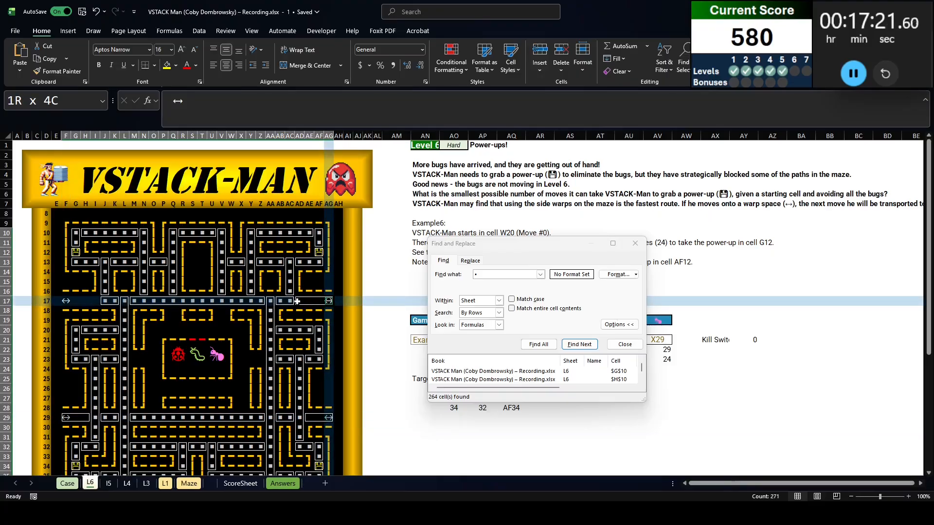
{"action": "left_click_drag", "start_coordinate": [68, 300], "coordinate": [98, 300]}
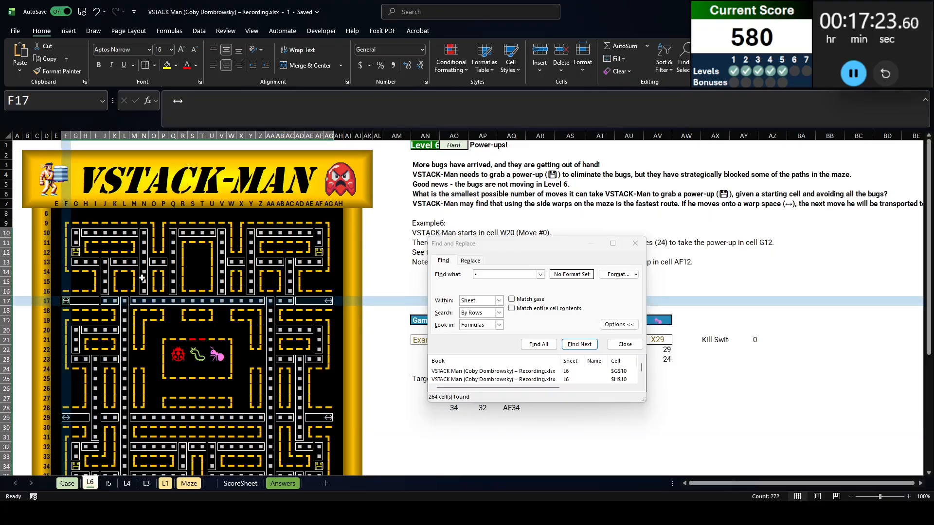
Add the blank corridors surrounding the central bug pen, including the row 23 side passages and upper connections, to the selection
{"action": "scroll", "coordinate": [249, 317], "scroll_direction": "down", "scroll_amount": 2}
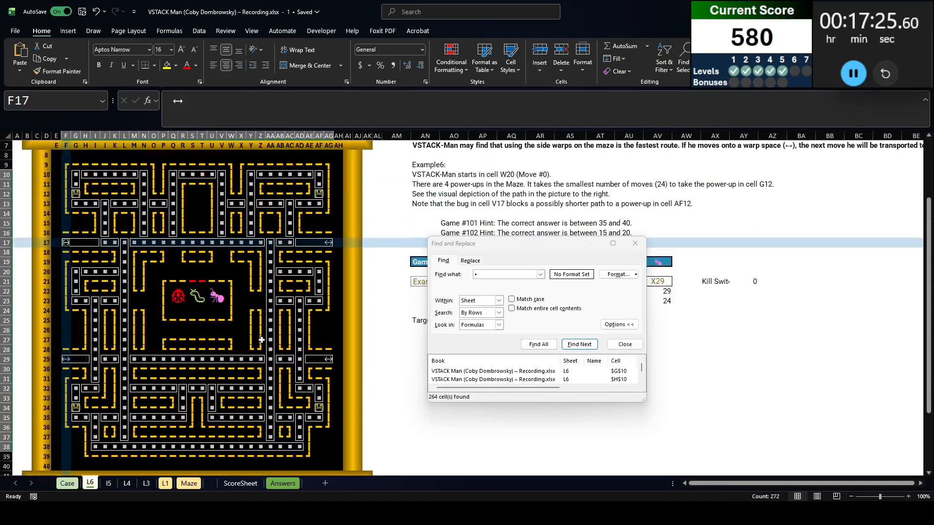
{"action": "left_click_drag", "start_coordinate": [152, 350], "coordinate": [153, 272]}
{"action": "left_click_drag", "start_coordinate": [241, 272], "coordinate": [241, 348]}
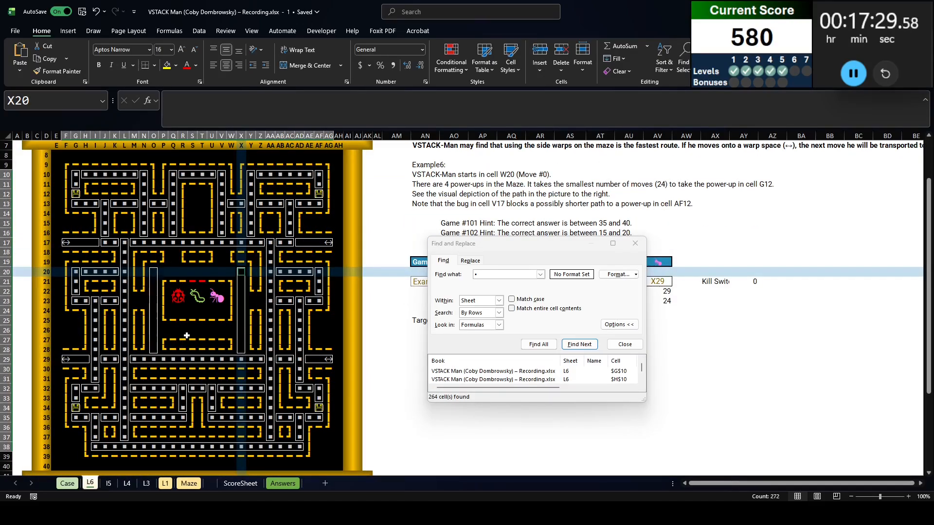
{"action": "left_click_drag", "start_coordinate": [153, 331], "coordinate": [244, 329]}
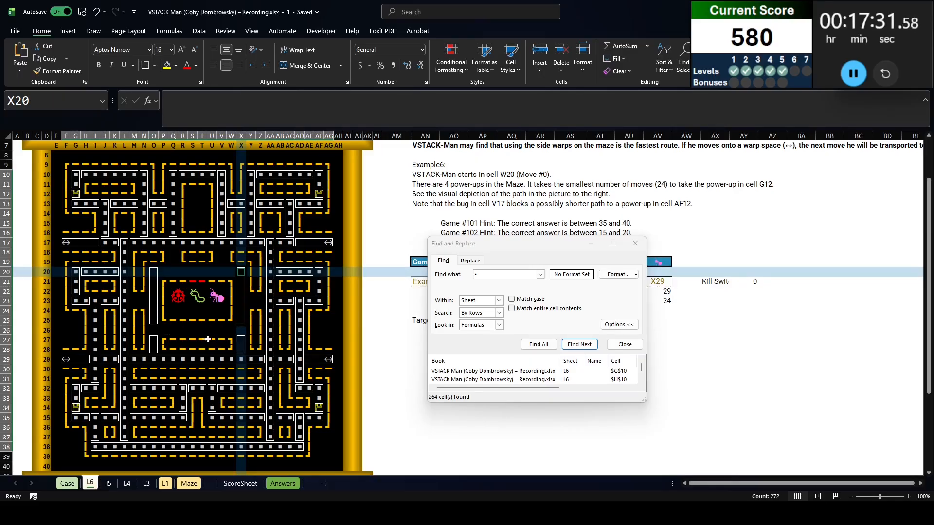
{"action": "left_click_drag", "start_coordinate": [150, 326], "coordinate": [228, 329]}
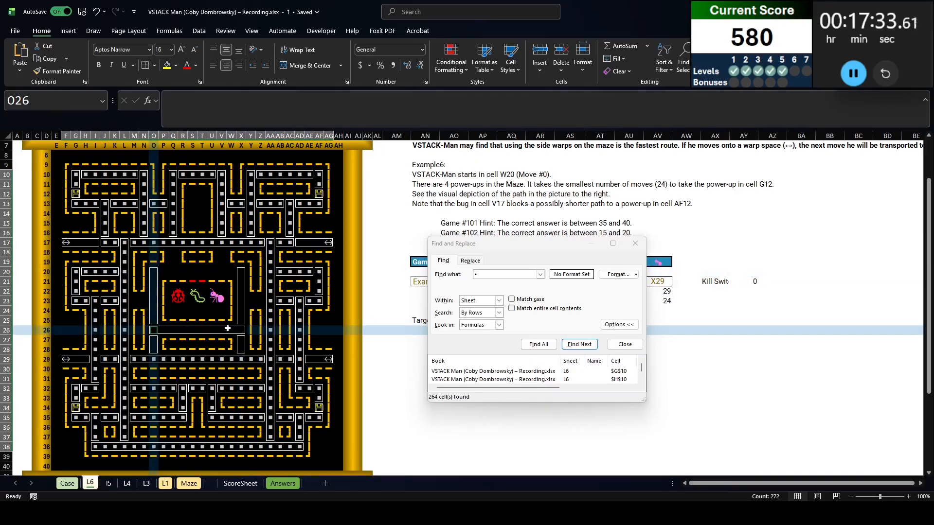
{"action": "left_click_drag", "start_coordinate": [139, 305], "coordinate": [155, 303]}
{"action": "left_click_drag", "start_coordinate": [173, 253], "coordinate": [222, 268]}
{"action": "left_click", "coordinate": [222, 252], "text": "ctrl"}
{"action": "left_click_drag", "start_coordinate": [259, 302], "coordinate": [241, 299]}
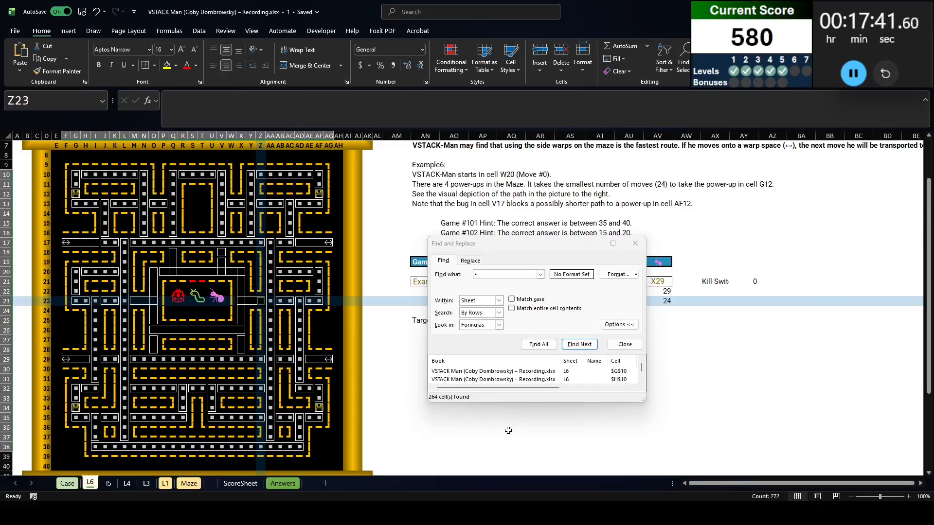
Fill every selected maze path cell with 1 and move the Find and Replace dialog aside
{"action": "type", "text": "1"}
{"action": "key", "text": "ctrl+Return"}
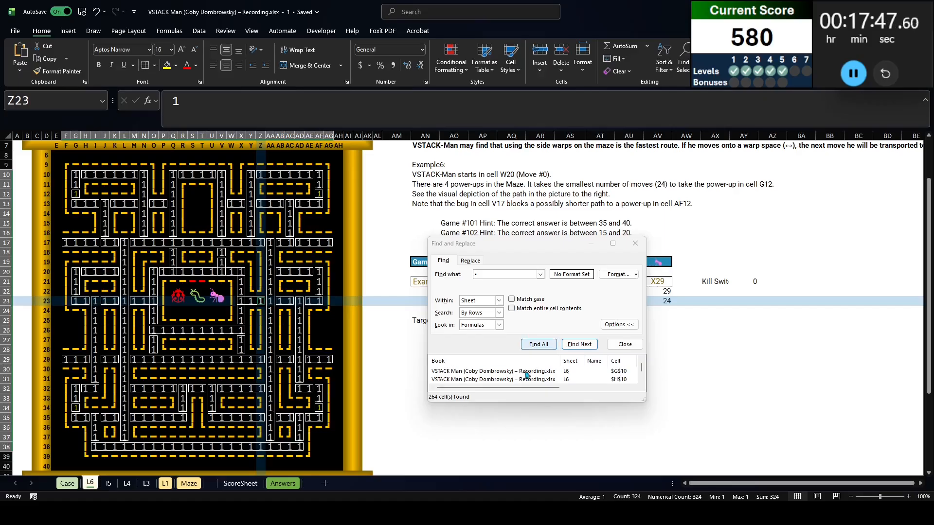
{"action": "left_click_drag", "start_coordinate": [574, 245], "coordinate": [821, 136]}
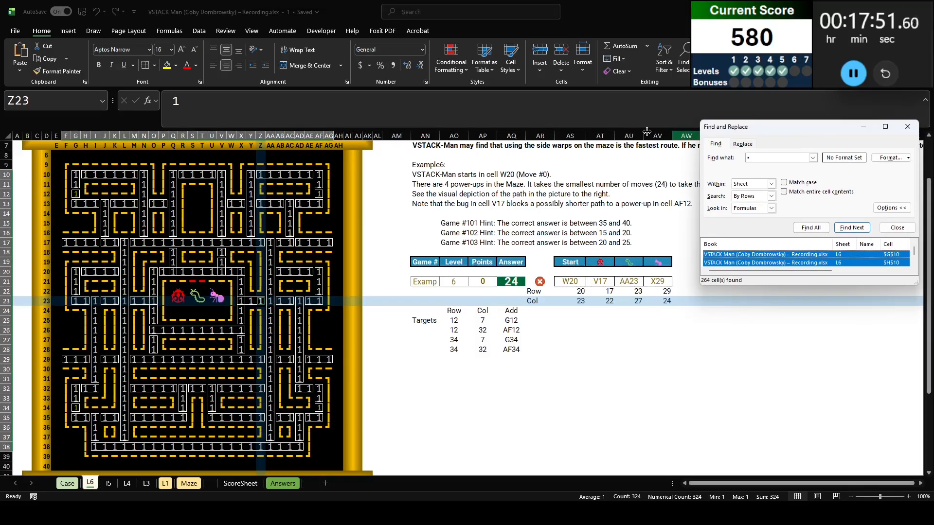
Replace the 1 in Z23 with the start of a formula, =if($AY$21,0, so that the kill switch resets the cell
{"action": "left_click_drag", "start_coordinate": [172, 107], "coordinate": [341, 141]}
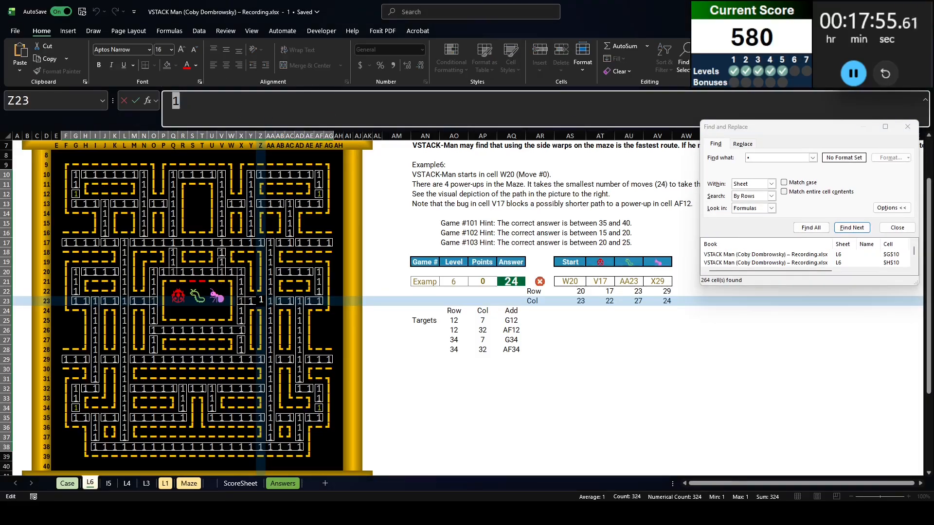
{"action": "left_click_drag", "start_coordinate": [799, 132], "coordinate": [801, 111]}
{"action": "left_click", "coordinate": [467, 109]}
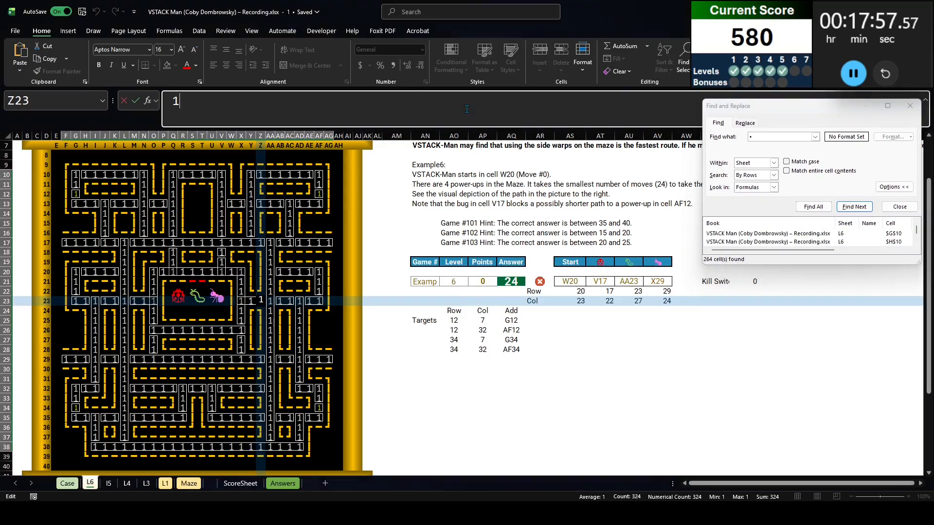
{"action": "type", "text": "=if("}
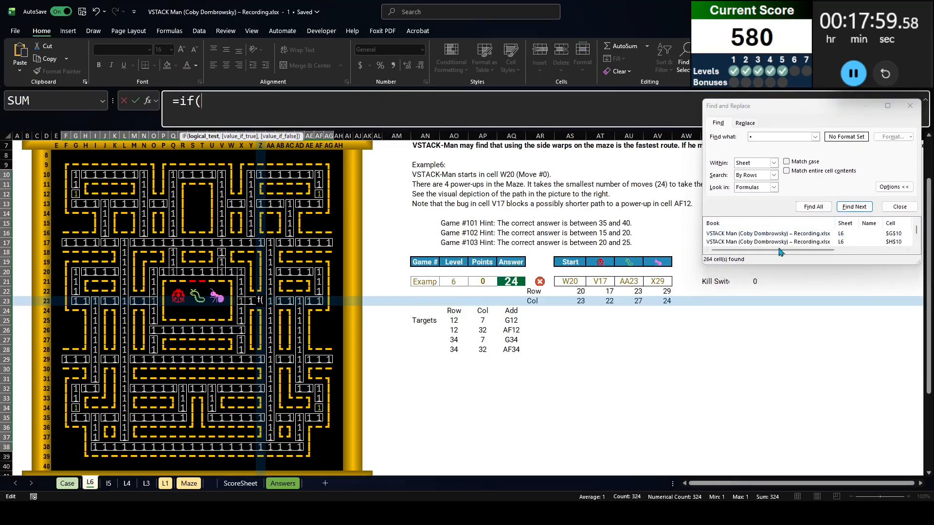
{"action": "left_click", "coordinate": [742, 282]}
{"action": "key", "text": "F4"}
{"action": "type", "text": ",0,"}
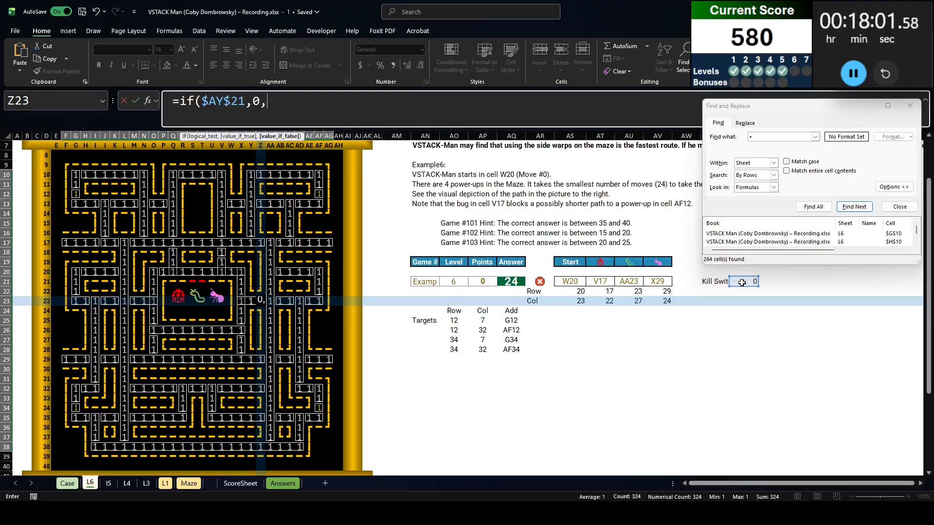
{"action": "left_click_drag", "start_coordinate": [830, 111], "coordinate": [828, 313]}
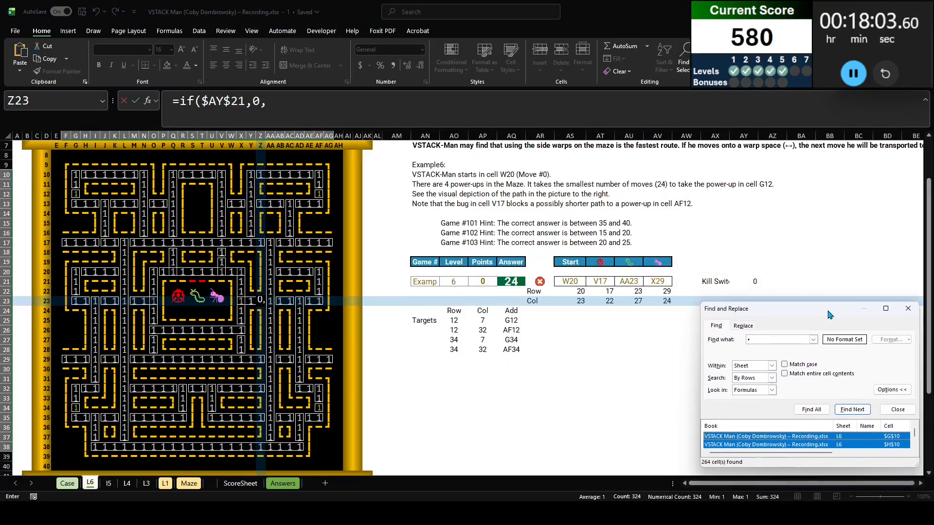
{"action": "left_click", "coordinate": [281, 115]}
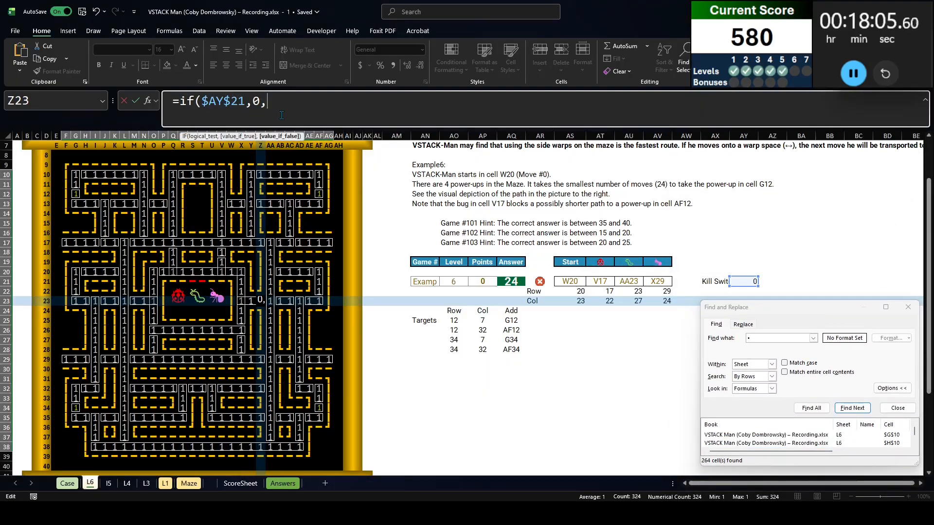
Add a second formula line testing the start position with if(row()=$AS$22*column()=$AS$23
{"action": "key", "text": "alt+Return"}
{"action": "type", "text": "if("}
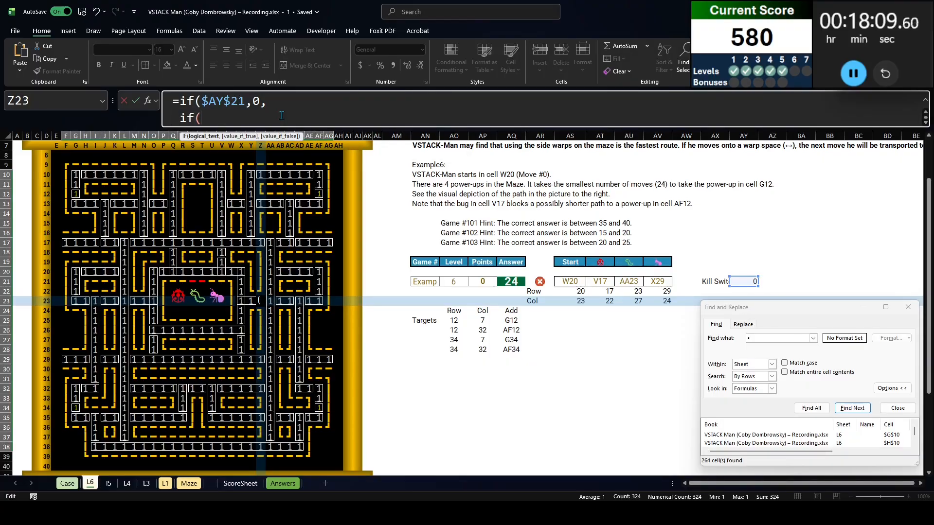
{"action": "type", "text": "row()"}
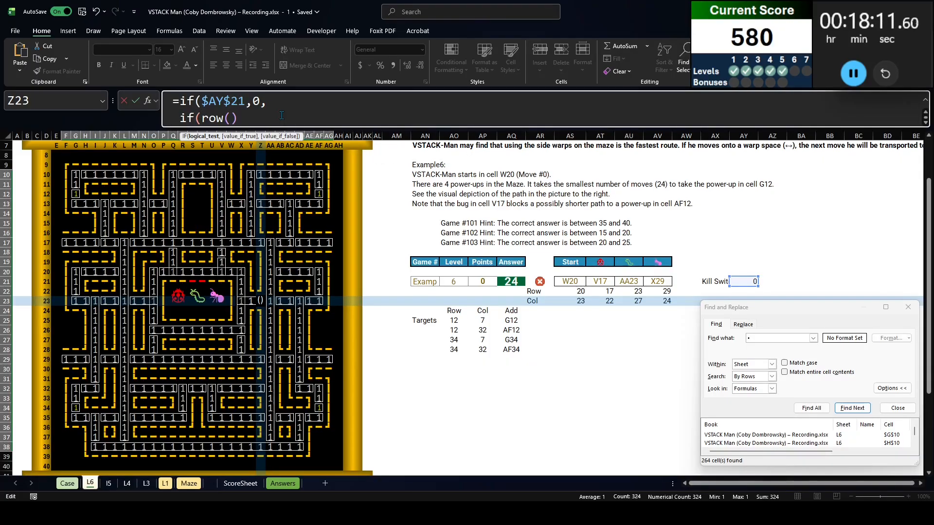
{"action": "type", "text": "="}
{"action": "left_click", "coordinate": [575, 291]}
{"action": "key", "text": "F4"}
{"action": "type", "text": "*"}
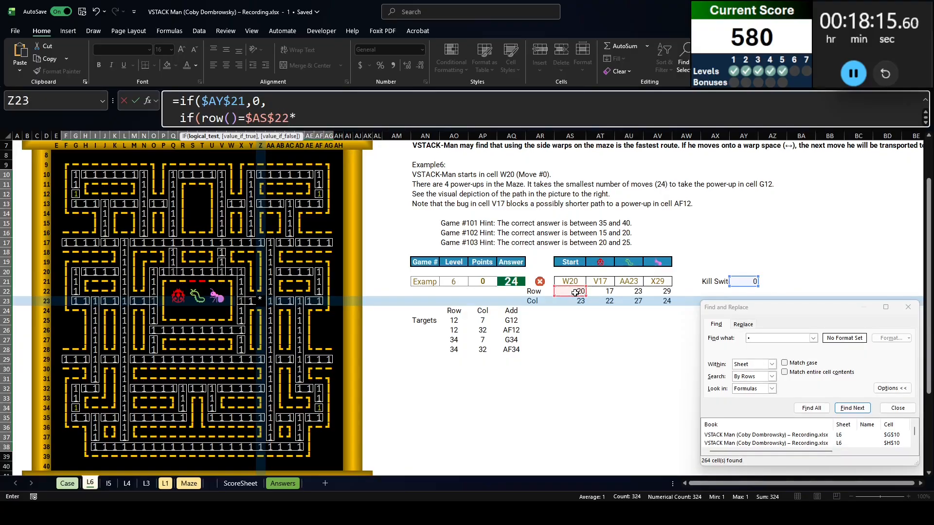
{"action": "type", "text": "column()="}
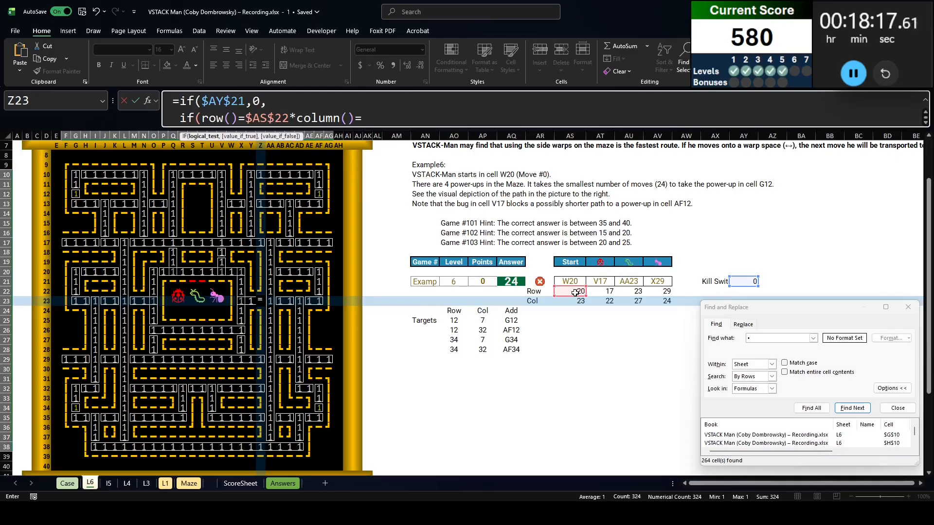
{"action": "left_click", "coordinate": [575, 301]}
{"action": "key", "text": "F4"}
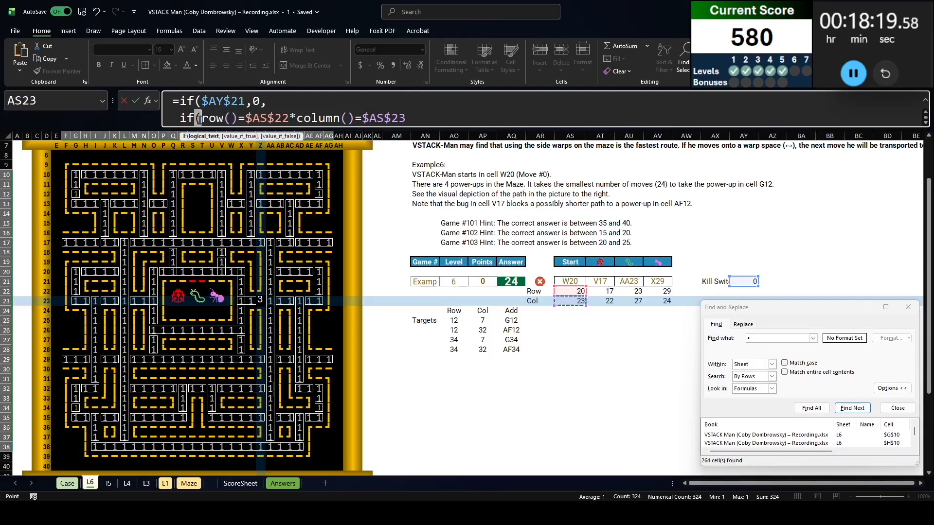
Enclose the start row and column comparisons in separate parentheses and return 0 when both match
{"action": "left_click", "coordinate": [201, 120]}
{"action": "type", "text": "("}
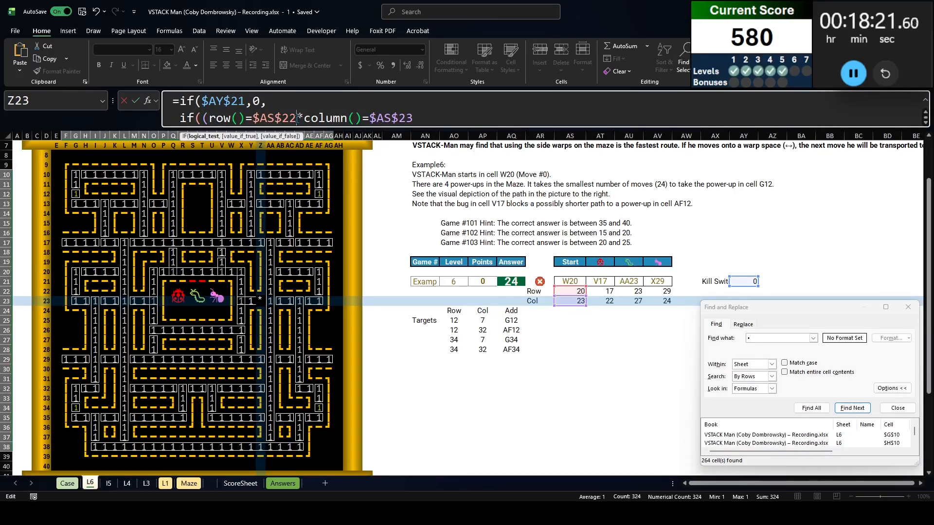
{"action": "type", "text": "*("}
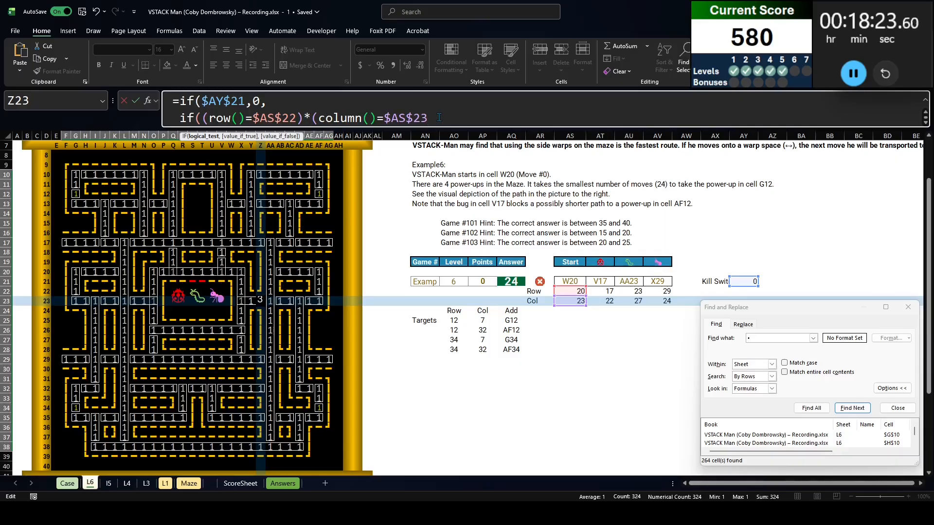
{"action": "type", "text": ","}
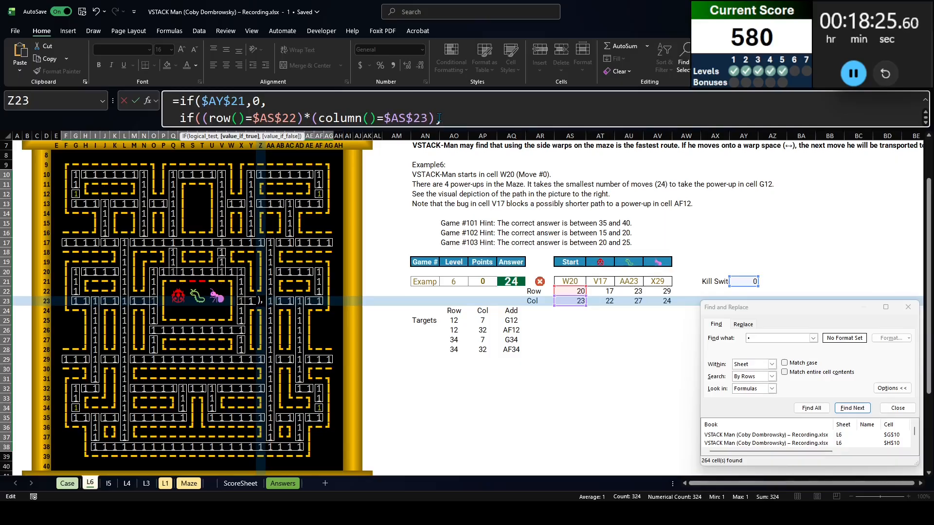
{"action": "type", "text": "0)"}
{"action": "type", "text": ","}
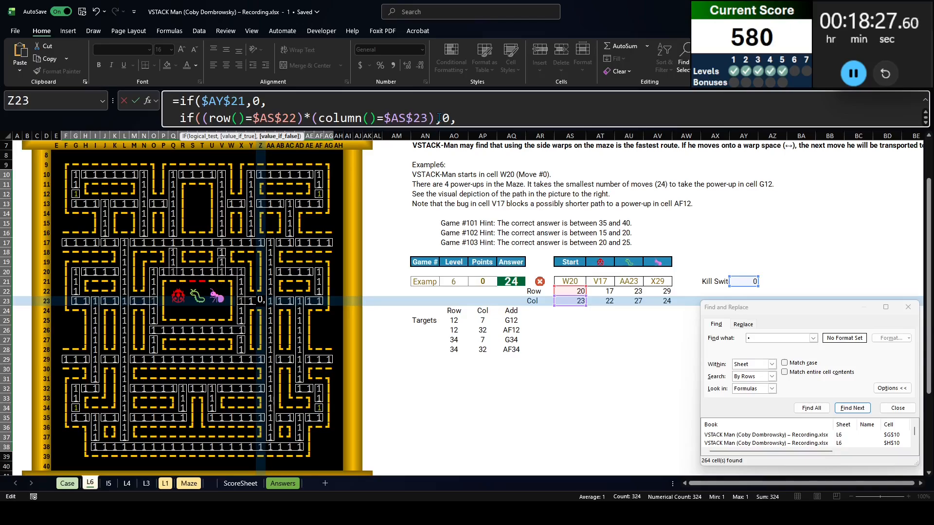
Enlarge the formula area and begin a third line for the first bug's row with if(or(and(row()=$AT$22)
{"action": "left_click_drag", "start_coordinate": [442, 128], "coordinate": [442, 180]}
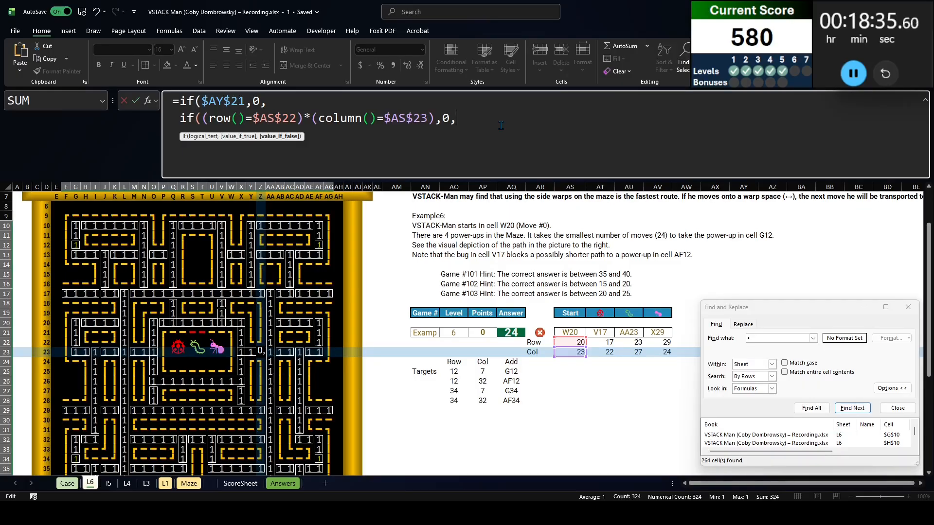
{"action": "key", "text": "alt+Return"}
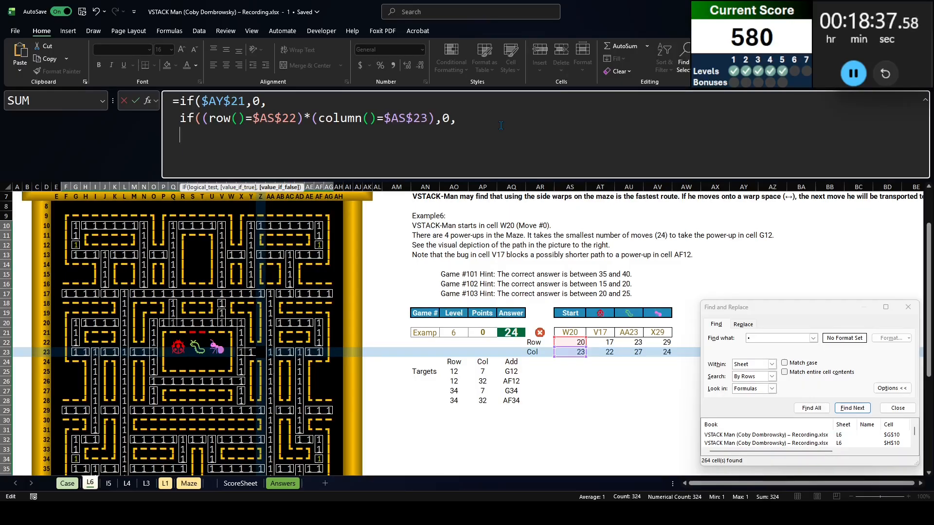
{"action": "type", "text": "if(or(and("}
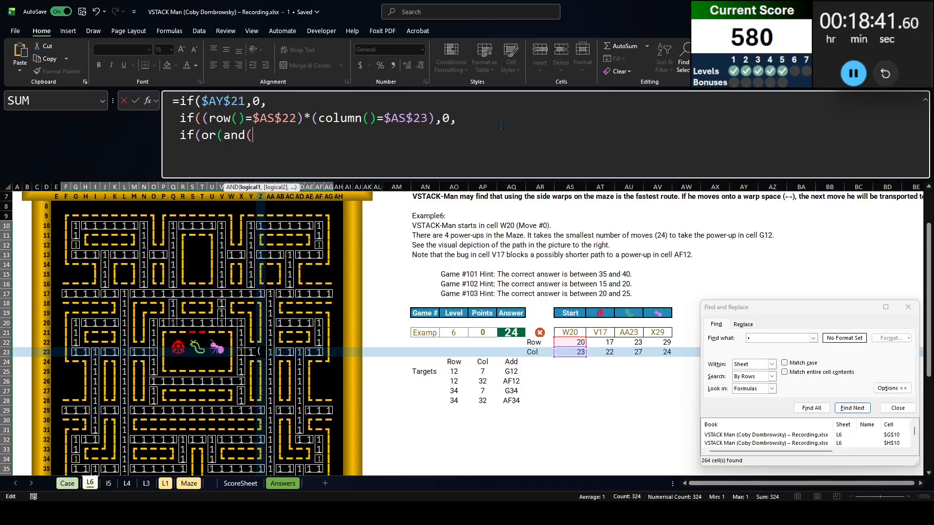
{"action": "type", "text": "row()="}
{"action": "left_click", "coordinate": [597, 342]}
{"action": "key", "text": "F4"}
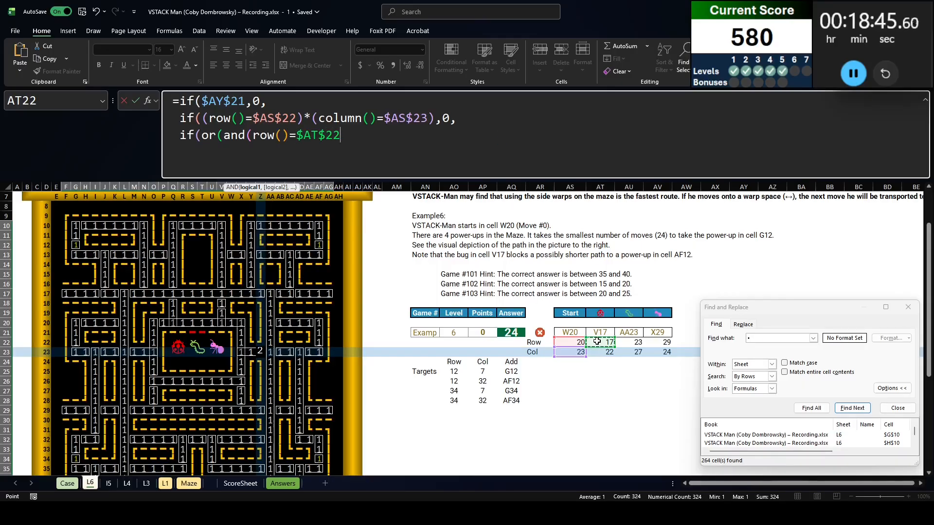
{"action": "type", "text": ")*"}
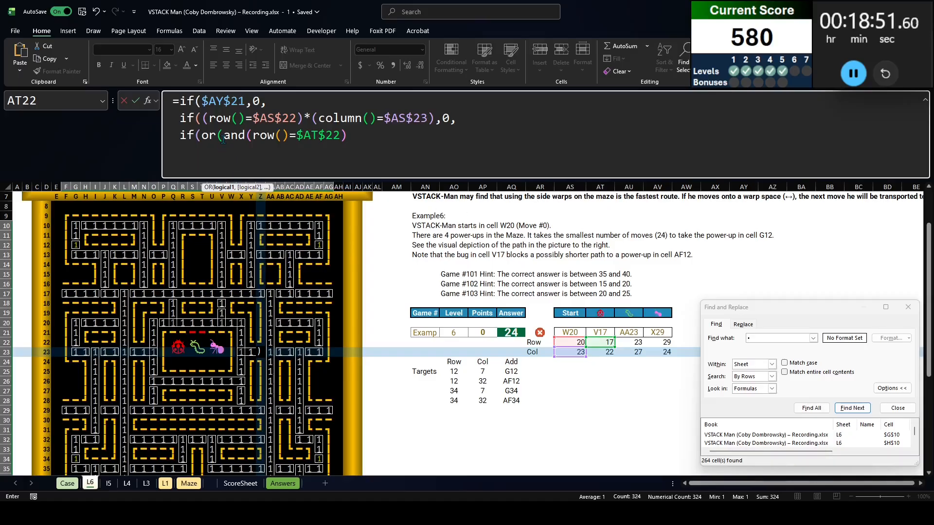
Extend the bug test with the first bug's column comparison, column()=$AT$23
{"action": "type", "text": ","}
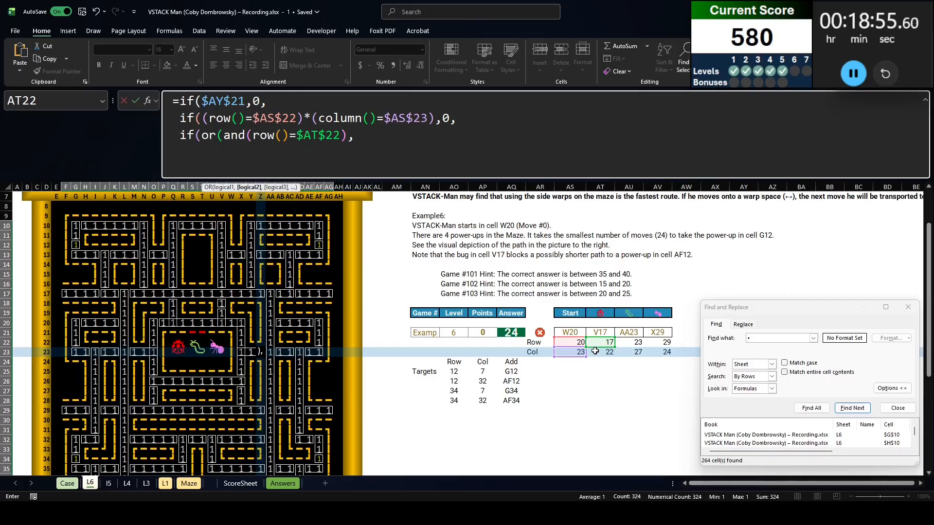
{"action": "type", "text": "column()"}
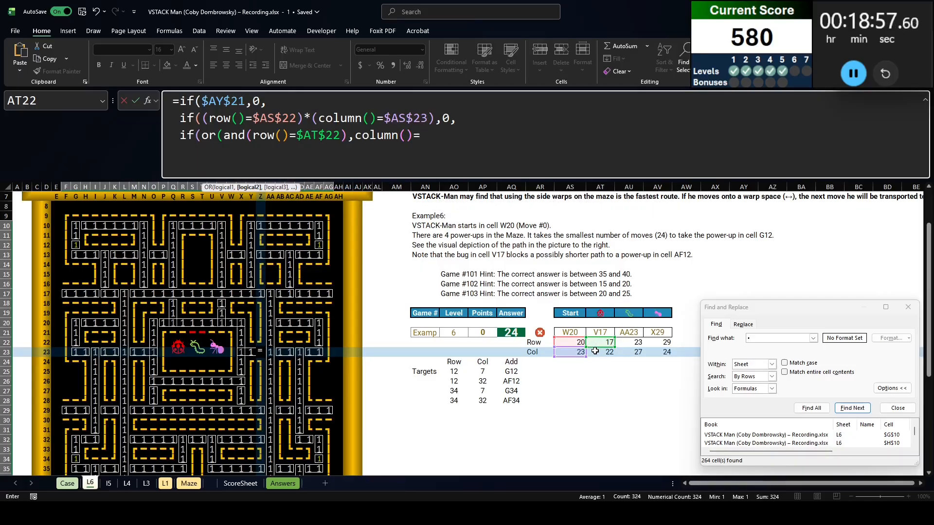
{"action": "type", "text": "="}
{"action": "left_click", "coordinate": [594, 352]}
{"action": "key", "text": "F4"}
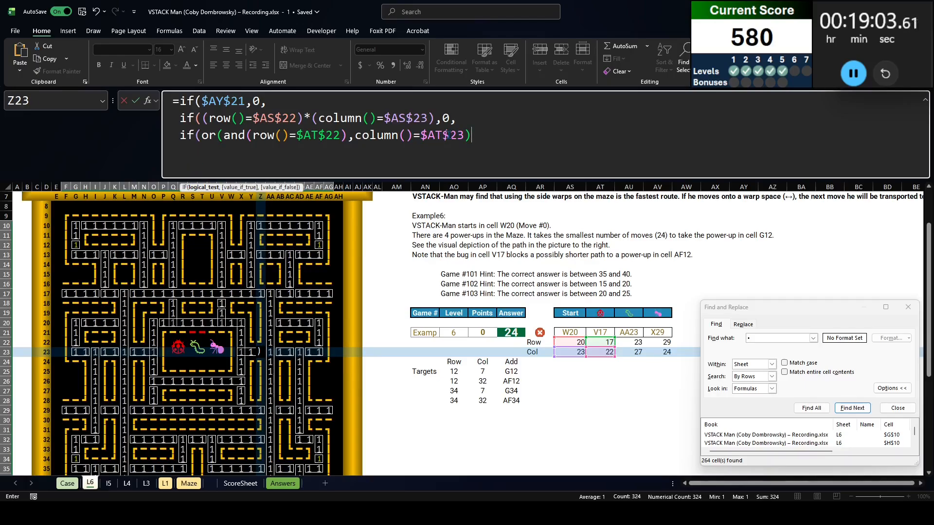
Remove the stray parenthesis after $AT$22 and repeat the bug's and(row, column) test three times, comma-separated, inside the or
{"action": "left_click", "coordinate": [347, 136]}
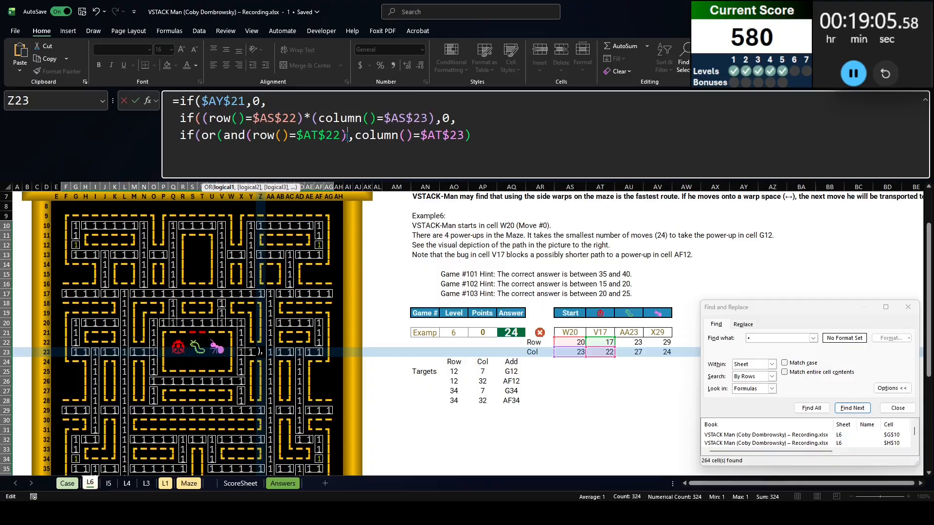
{"action": "key", "text": "BackSpace"}
{"action": "left_click_drag", "start_coordinate": [225, 138], "coordinate": [457, 143]}
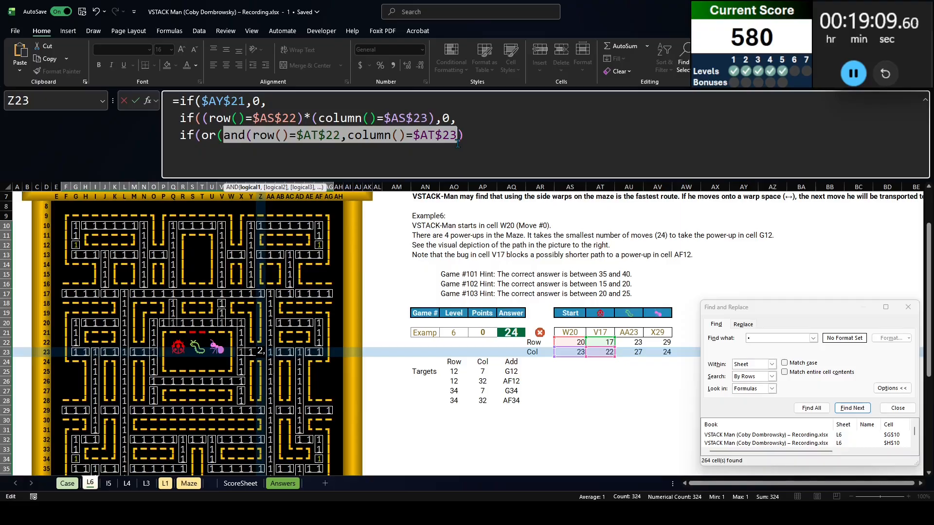
{"action": "key", "text": "ctrl+x"}
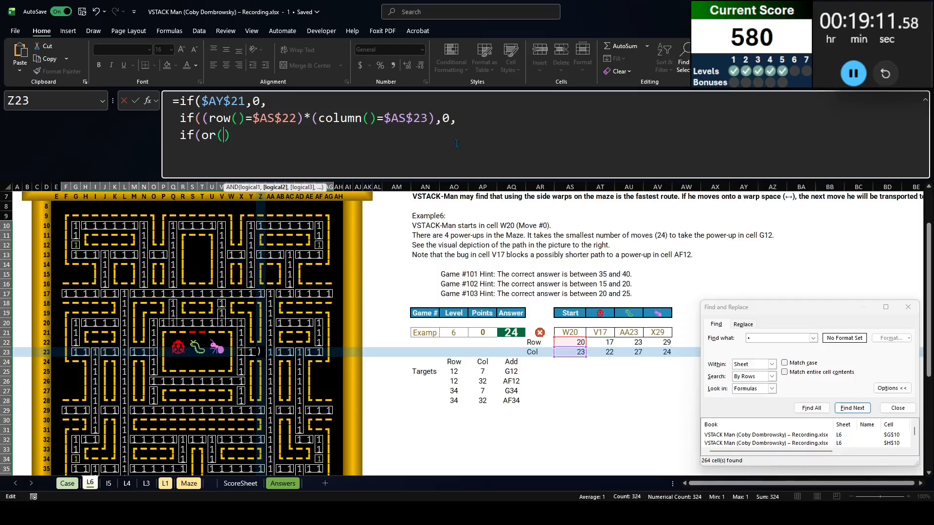
{"action": "key", "text": "Delete"}
{"action": "key", "text": "ctrl+v"}
{"action": "type", "text": ","}
{"action": "key", "text": "ctrl+v"}
{"action": "type", "text": ","}
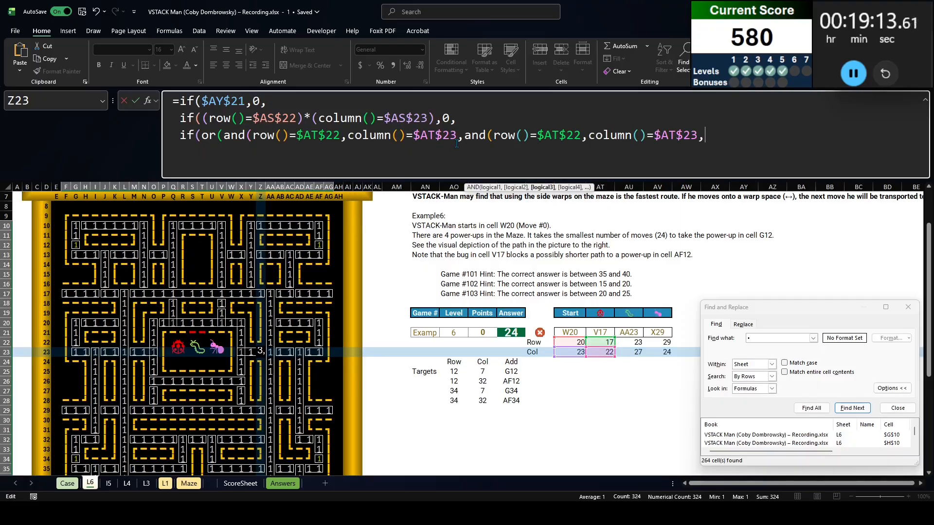
{"action": "key", "text": "ctrl+v"}
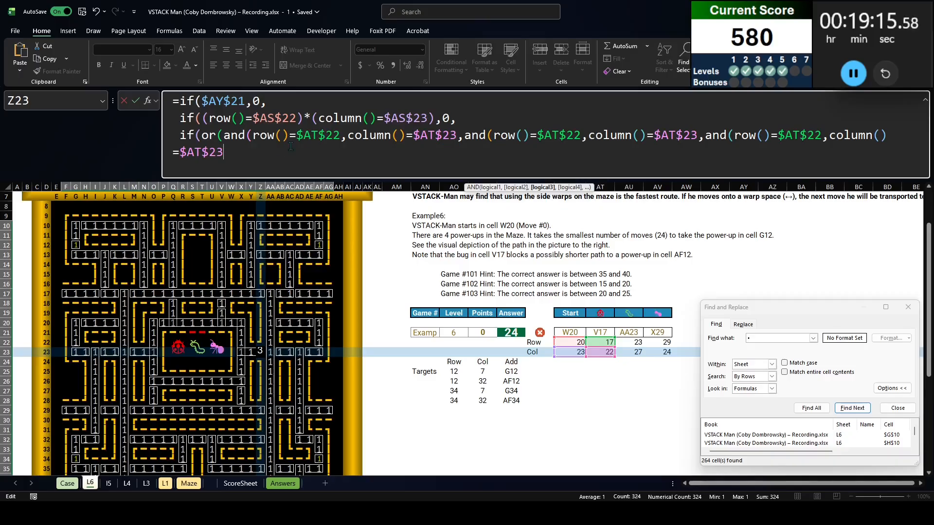
Point the second bug test at the second bug's coordinates, row $AU$22 and column $AU$23
{"action": "double_click", "coordinate": [553, 131]}
{"action": "left_click", "coordinate": [633, 342]}
{"action": "key", "text": "F4"}
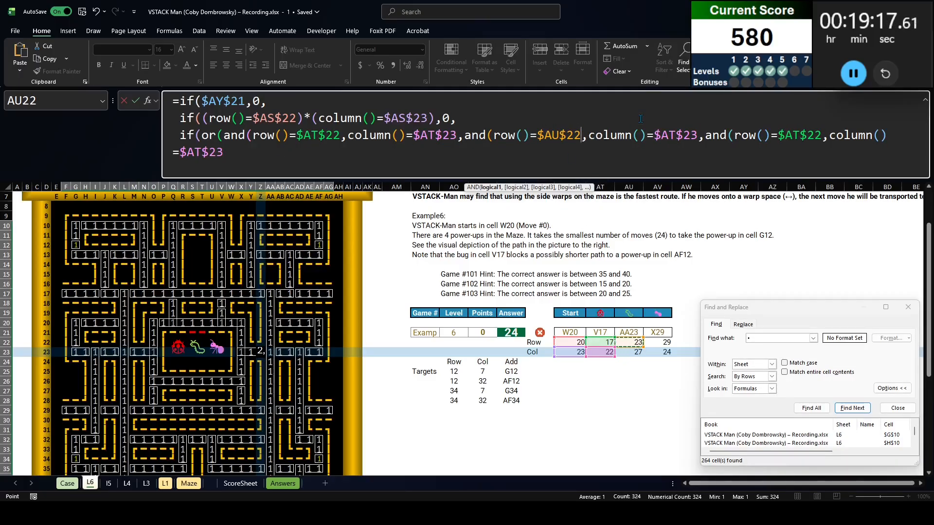
{"action": "double_click", "coordinate": [675, 141]}
{"action": "left_click", "coordinate": [633, 352]}
{"action": "key", "text": "F4"}
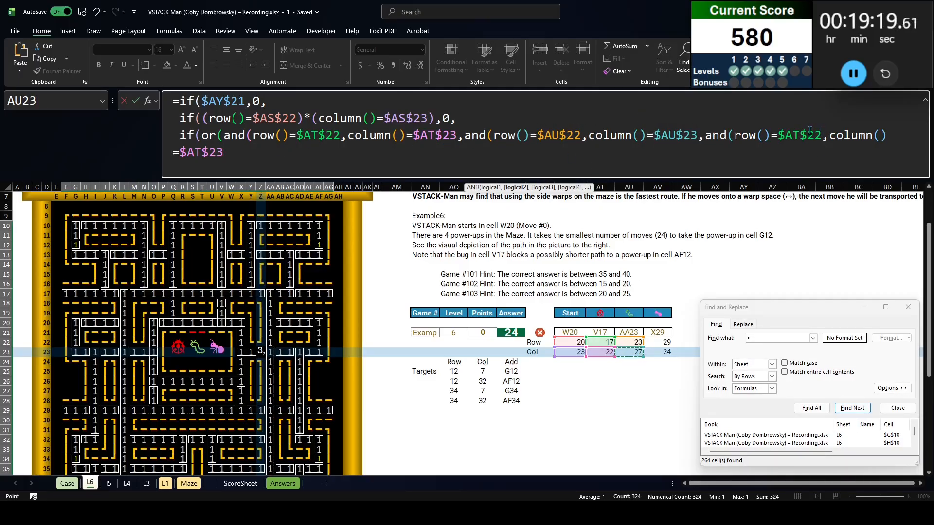
Point the third bug test at row $AV$22 and column $AV$23, and close it with a parenthesis
{"action": "double_click", "coordinate": [799, 136]}
{"action": "left_click", "coordinate": [653, 342]}
{"action": "key", "text": "F4"}
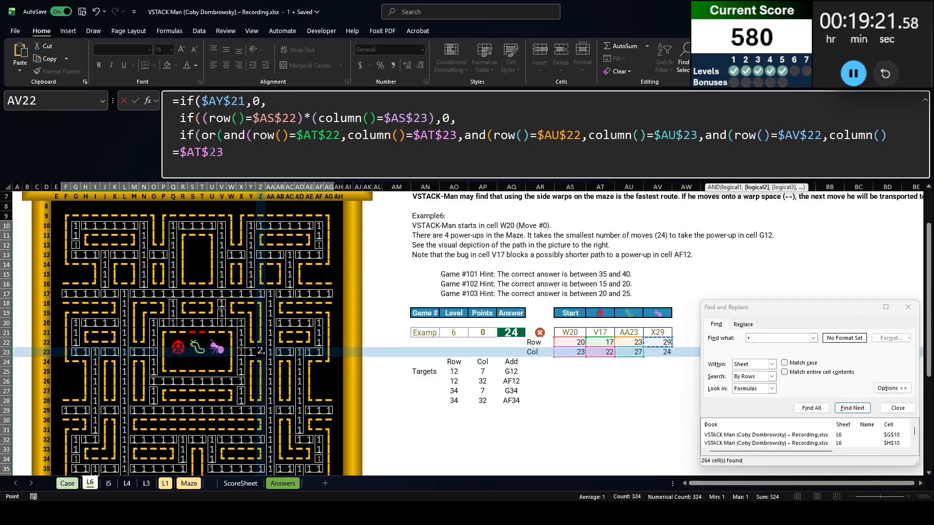
{"action": "double_click", "coordinate": [202, 153]}
{"action": "left_click", "coordinate": [657, 352]}
{"action": "key", "text": "F4"}
{"action": "type", "text": ")"}
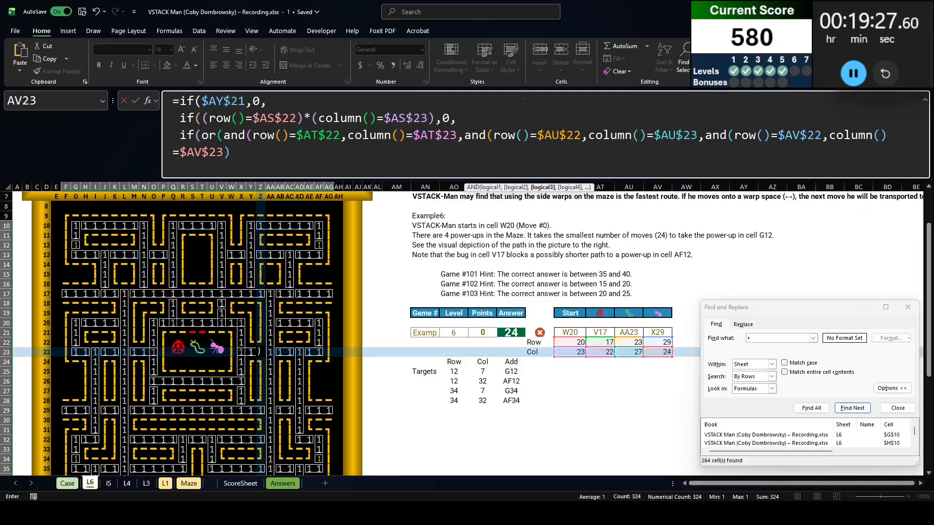
Close the first two and tests with parentheses before their separating commas, and close the surrounding or
{"action": "left_click", "coordinate": [489, 135]}
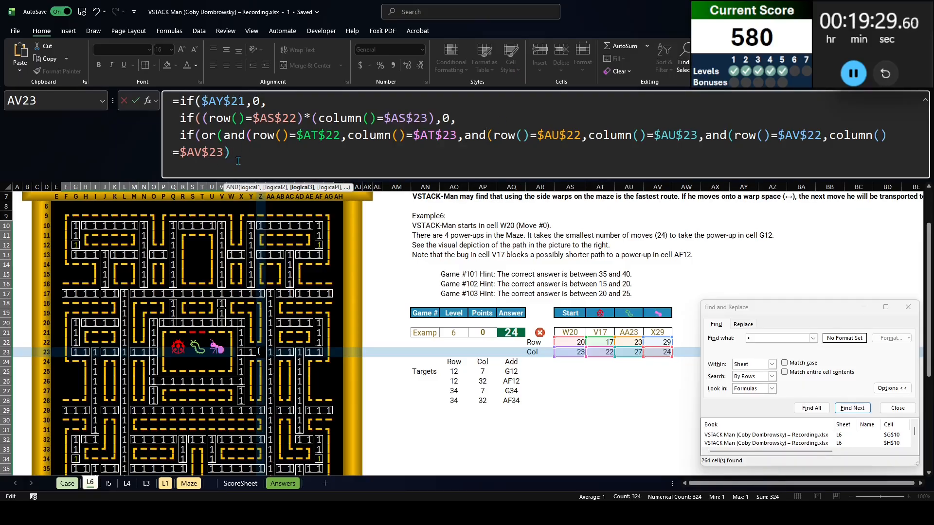
{"action": "left_click", "coordinate": [221, 135]}
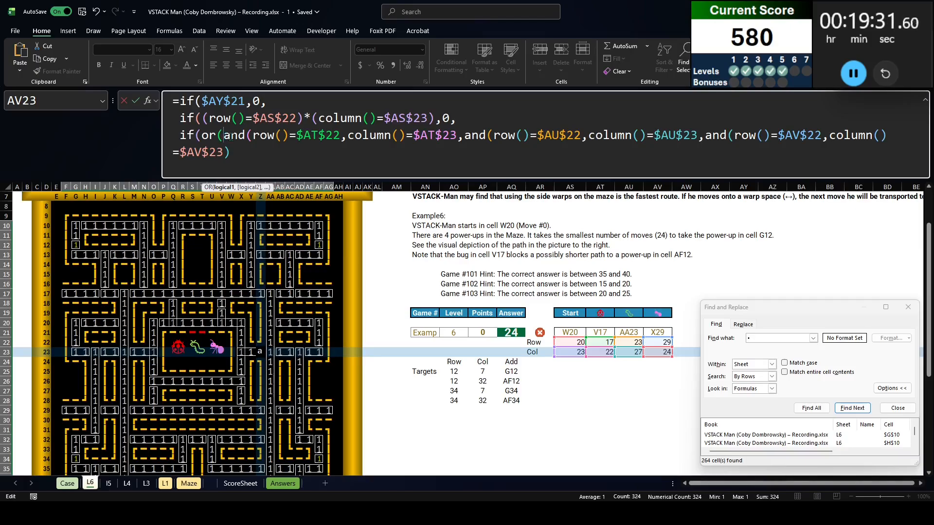
{"action": "left_click", "coordinate": [457, 135]}
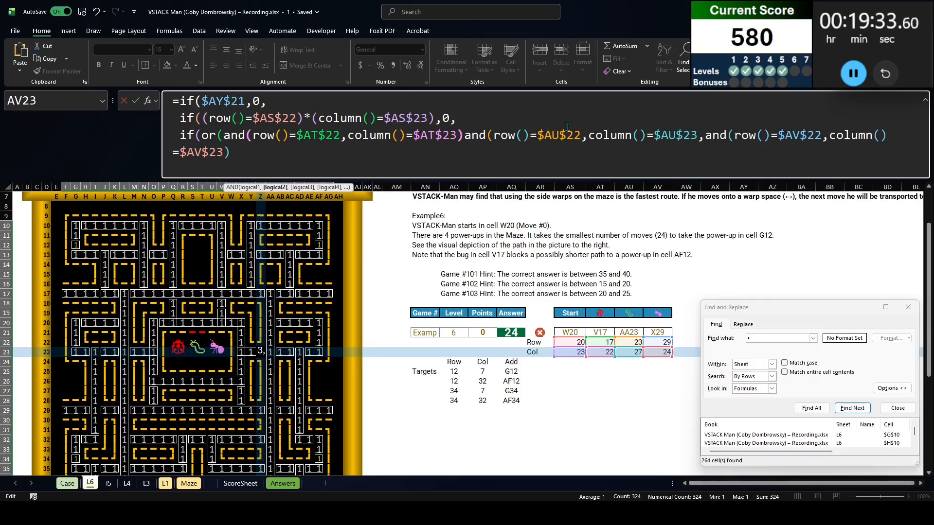
{"action": "type", "text": ","}
{"action": "left_click", "coordinate": [704, 139]}
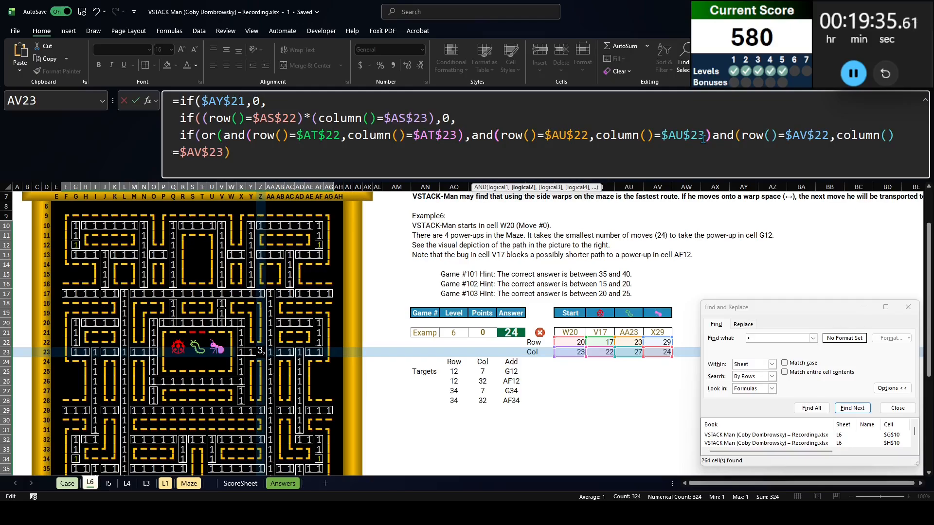
{"action": "type", "text": ","}
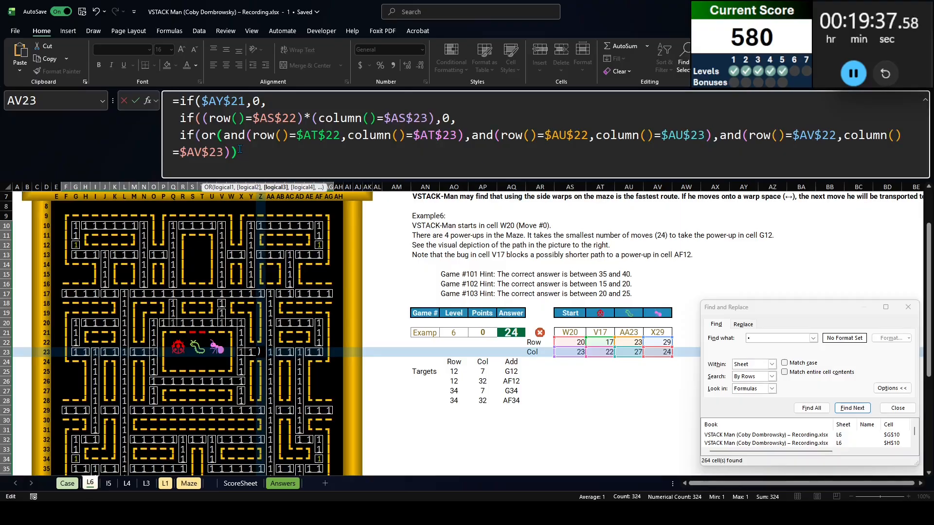
{"action": "type", "text": ")"}
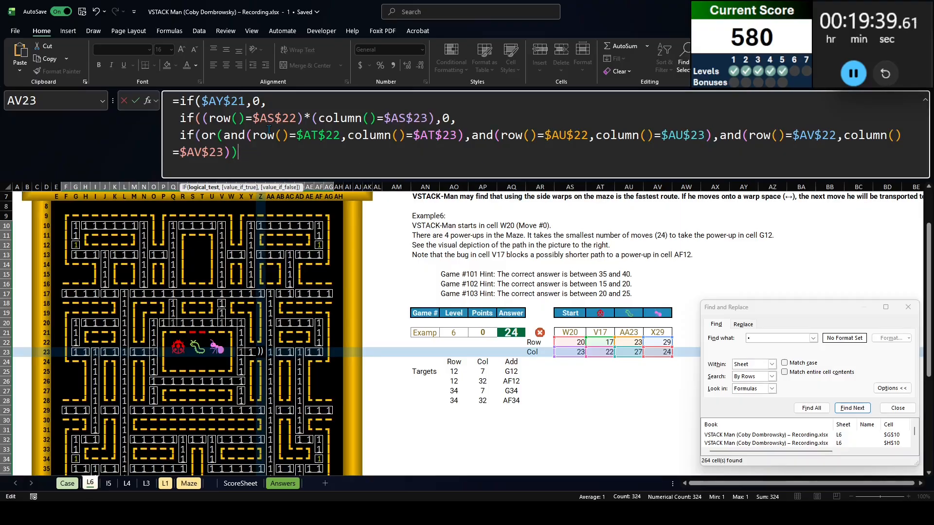
{"action": "type", "text": ","}
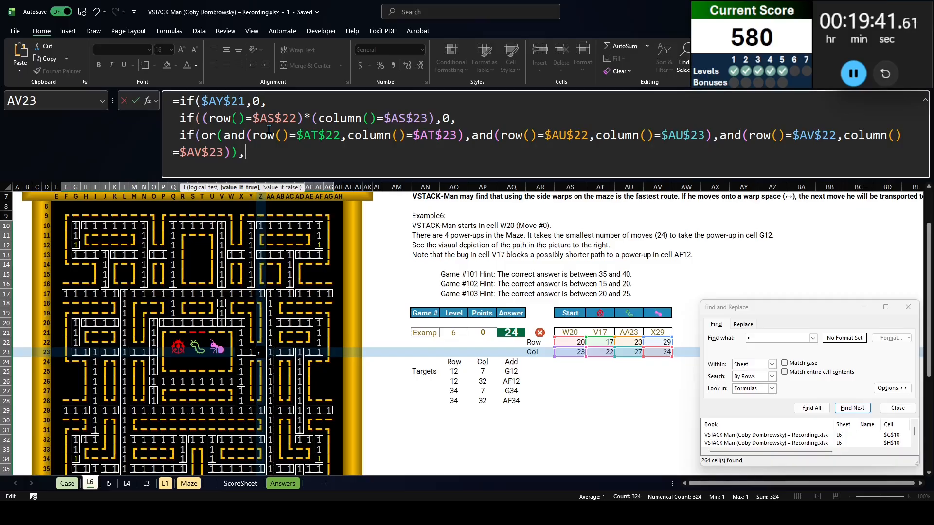
{"action": "type", "text": "99"}
Return 999 from the if when the cell matches any bug's position
{"action": "type", "text": "9,"}
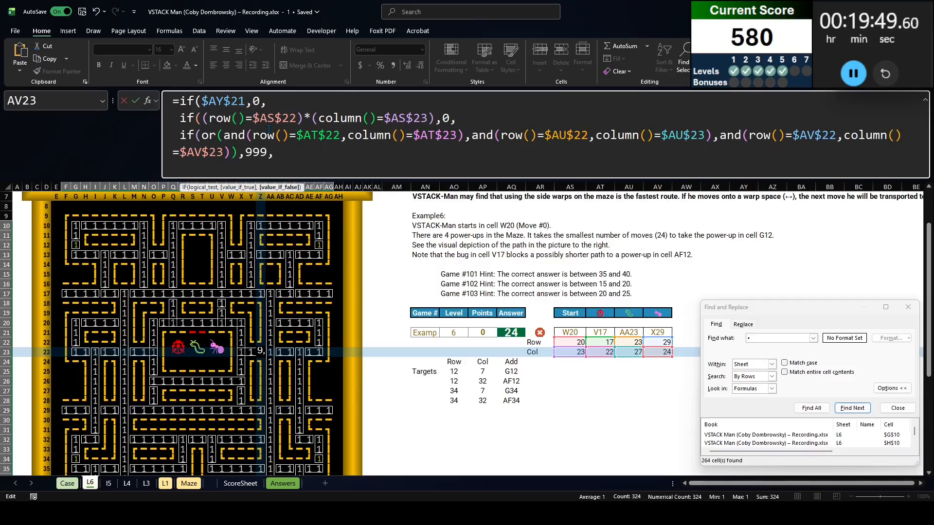
{"action": "type", "text": "min("}
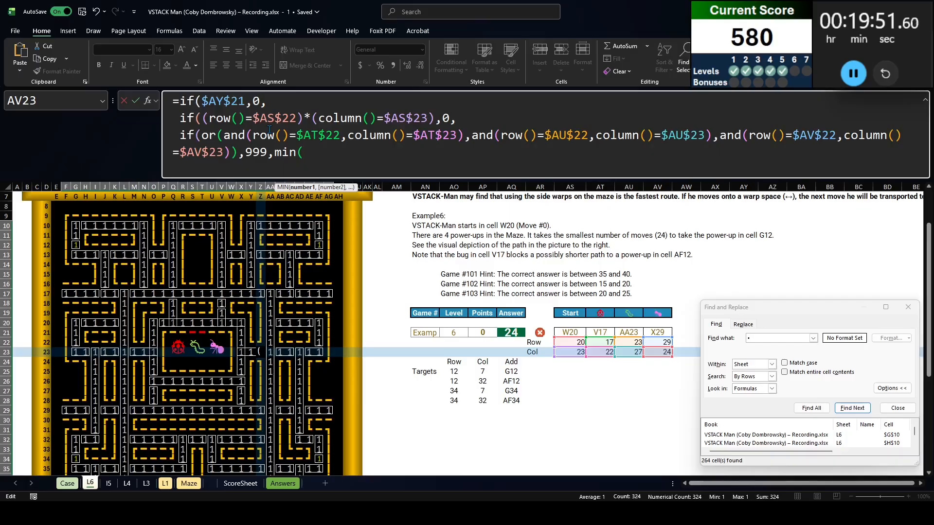
Add the fallback result min(Y23,Z22,AA23,Z24)+1, taking the smallest of the four neighbouring cells plus one
{"action": "key", "text": "Left"}
{"action": "type", "text": ","}
{"action": "key", "text": "Up"}
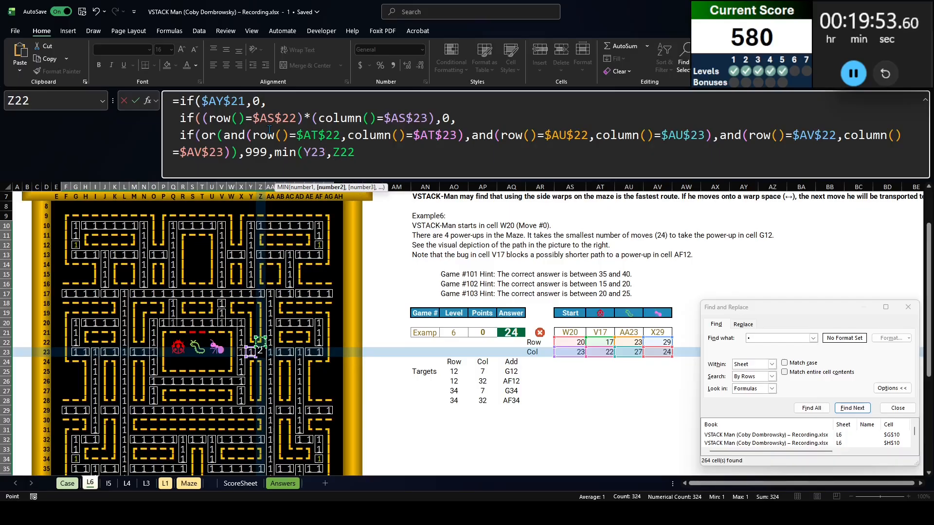
{"action": "type", "text": ","}
{"action": "key", "text": "Right"}
{"action": "type", "text": ","}
{"action": "key", "text": "Down"}
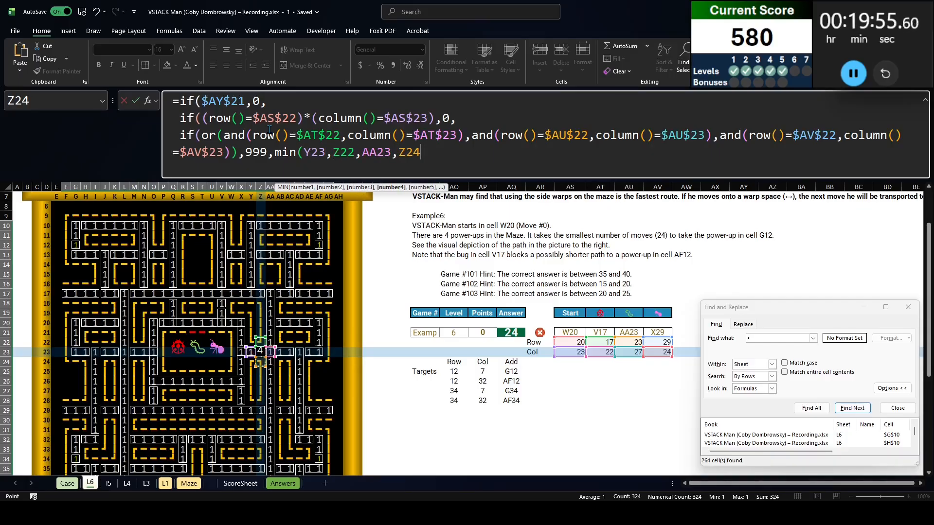
{"action": "type", "text": ")+1)))"}
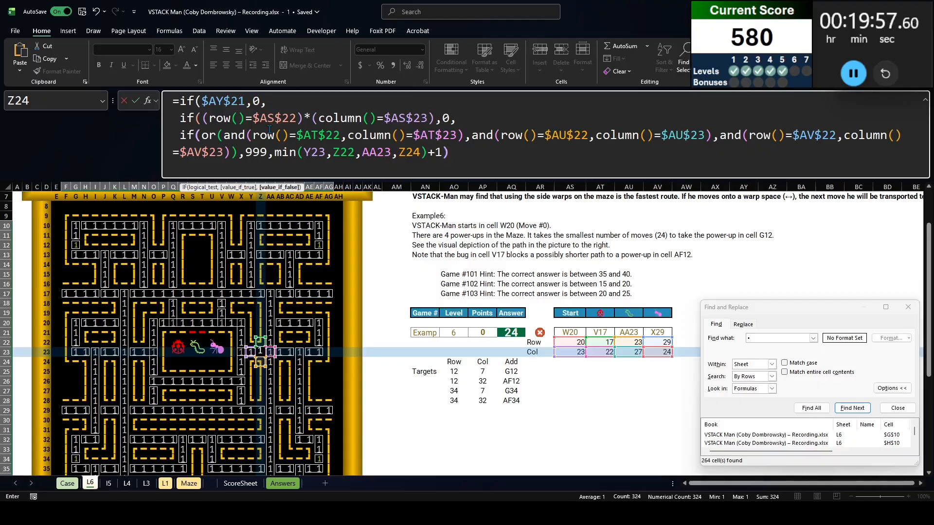
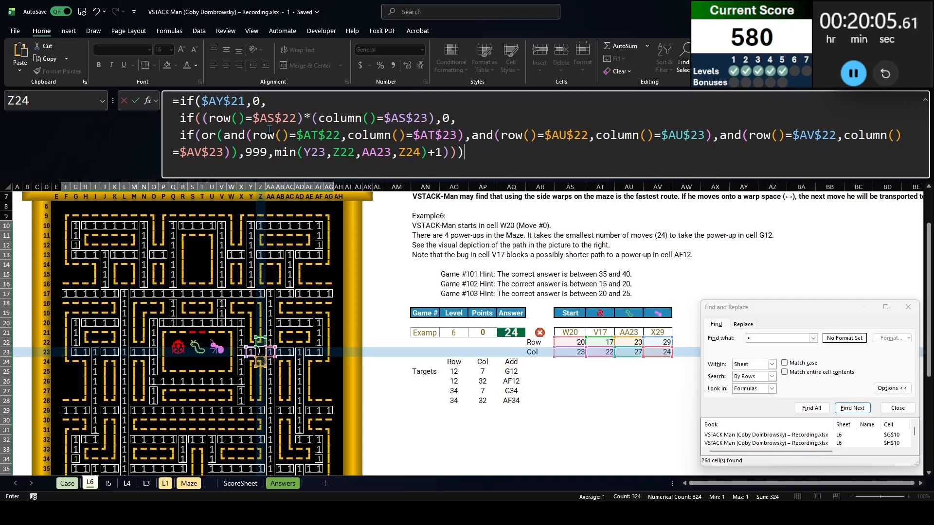
Enter the finished distance formula into all selected maze path cells and close Find and Replace
{"action": "key", "text": "ctrl+Return"}
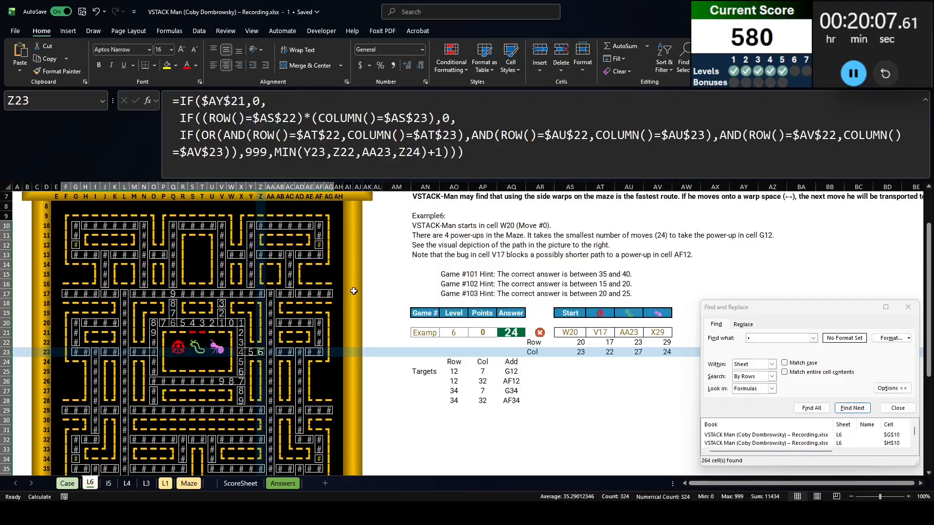
{"action": "scroll", "coordinate": [354, 291], "scroll_direction": "down", "scroll_amount": 1}
{"action": "key", "text": "Escape"}
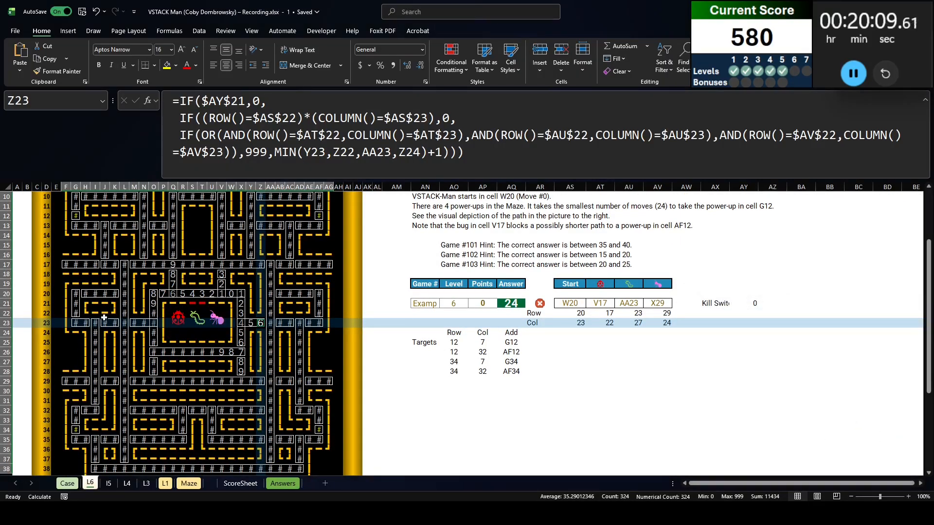
{"action": "scroll", "coordinate": [104, 318], "scroll_direction": "up", "scroll_amount": 2}
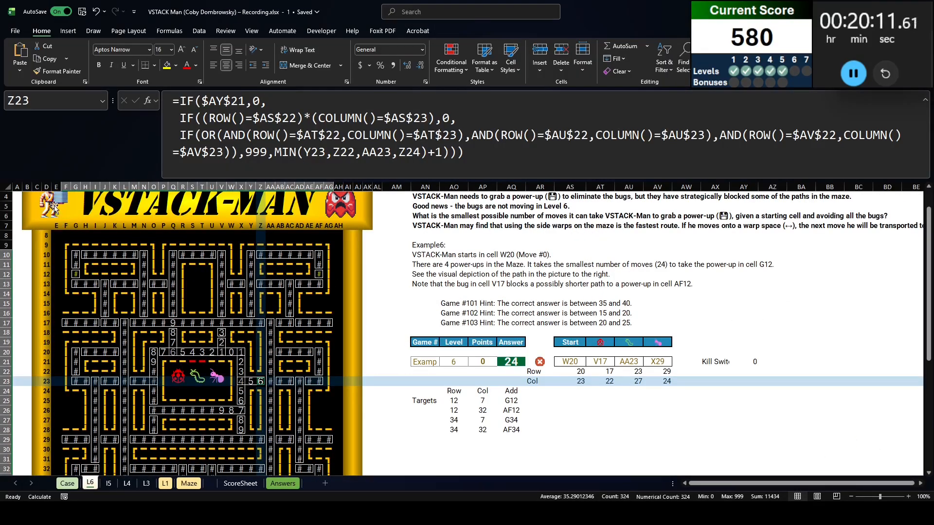
Set the width of maze columns E through AH to 4
{"action": "left_click_drag", "start_coordinate": [56, 187], "coordinate": [341, 193]}
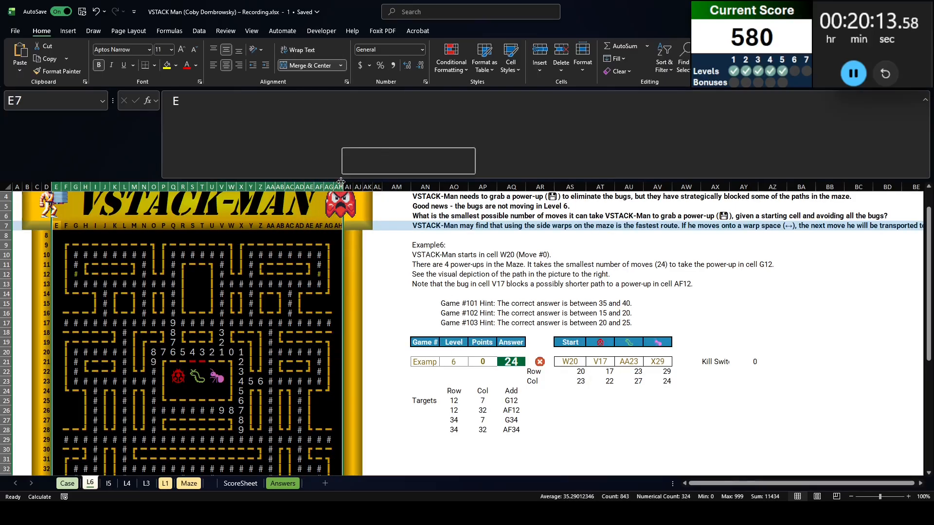
{"action": "right_click", "coordinate": [340, 188]}
{"action": "left_click", "coordinate": [379, 334]}
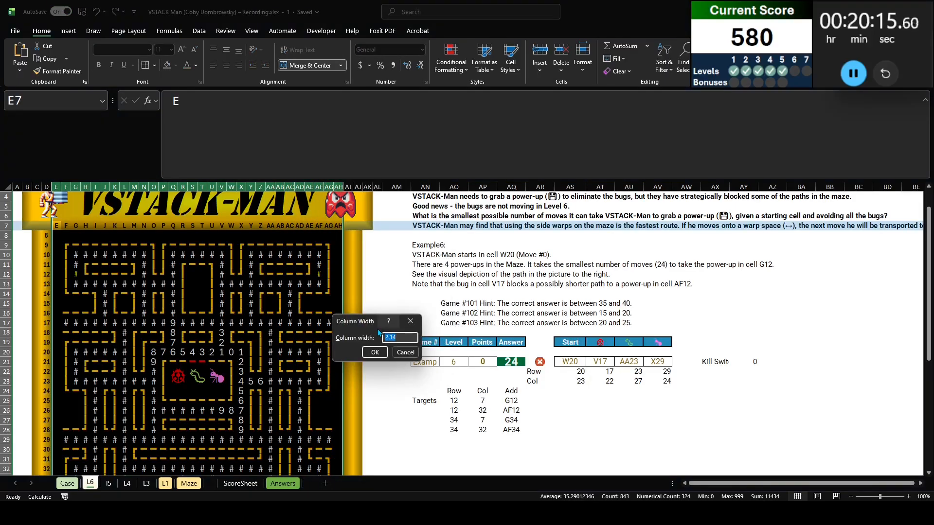
{"action": "type", "text": "4"}
{"action": "key", "text": "Return"}
{"action": "scroll", "coordinate": [373, 270], "scroll_direction": "down", "scroll_amount": 3}
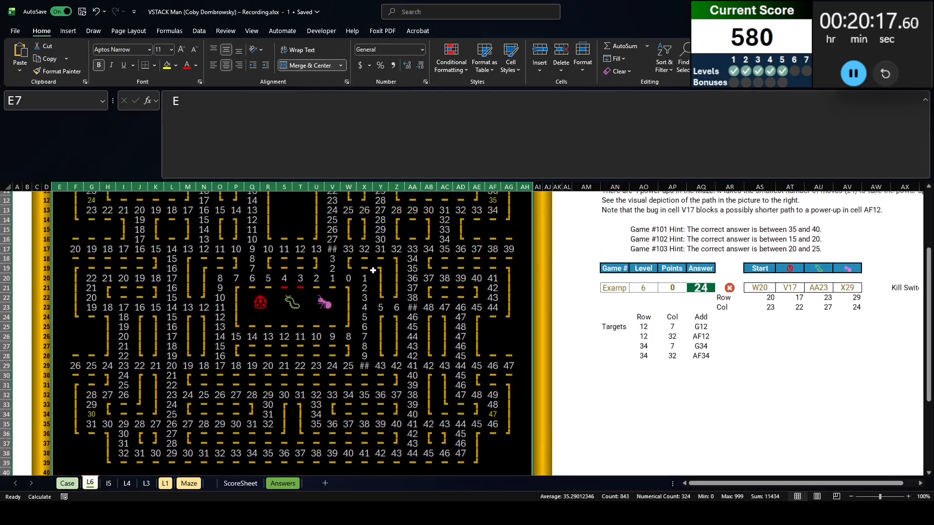
Check the computed distances at the blocked bug cell V17 and the upper power-up cells AF12 and G12
{"action": "scroll", "coordinate": [373, 271], "scroll_direction": "up", "scroll_amount": 1}
{"action": "left_click", "coordinate": [336, 265]}
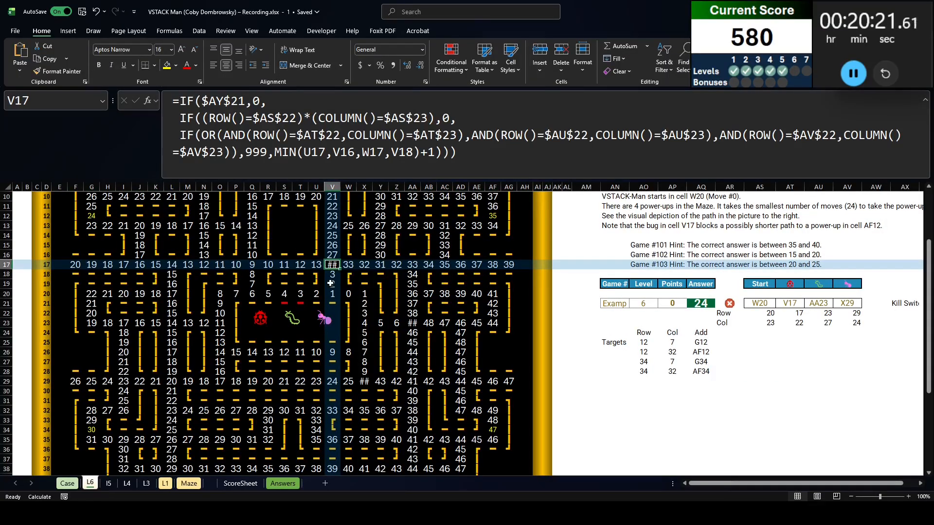
{"action": "scroll", "coordinate": [321, 267], "scroll_direction": "up", "scroll_amount": 3}
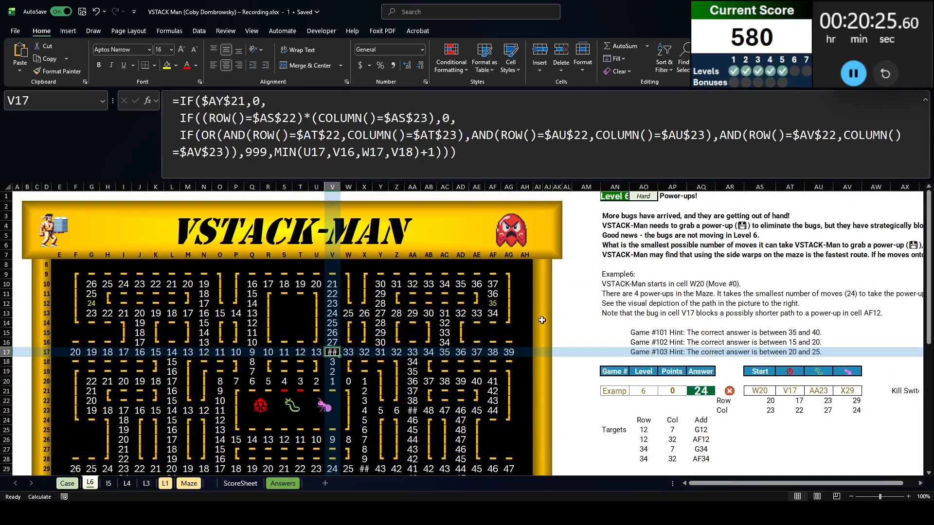
{"action": "left_click", "coordinate": [493, 303]}
{"action": "left_click", "coordinate": [88, 300]}
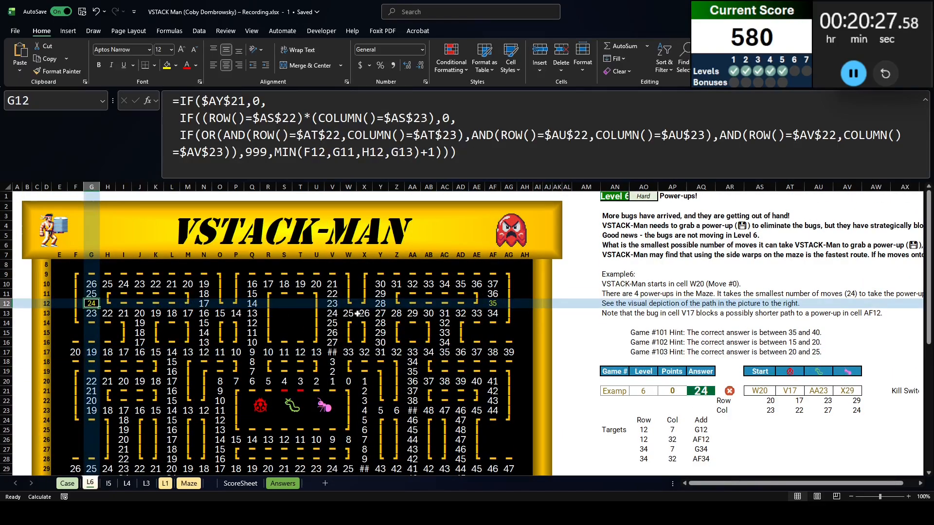
Reread the question and warp rule in AN6 and AN7, and examine the warp cells F17, AG17, AG29 and F29
{"action": "left_click", "coordinate": [623, 246]}
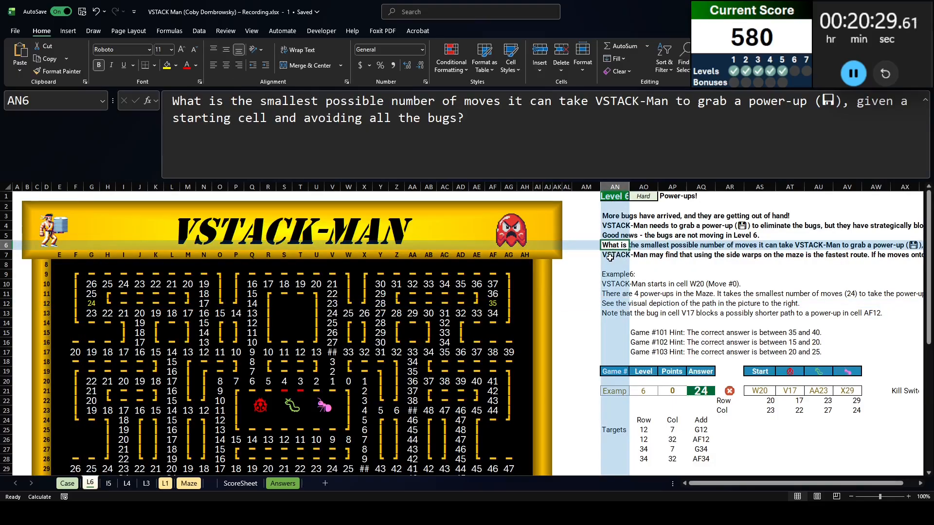
{"action": "left_click", "coordinate": [611, 255]}
{"action": "scroll", "coordinate": [321, 263], "scroll_direction": "down", "scroll_amount": 3}
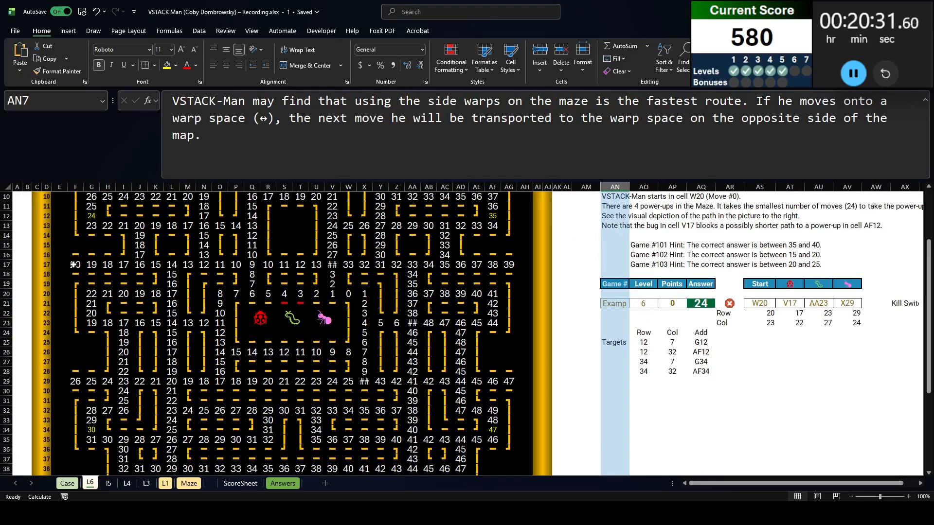
{"action": "left_click", "coordinate": [74, 264]}
{"action": "left_click", "coordinate": [509, 265]}
{"action": "left_click", "coordinate": [509, 382]}
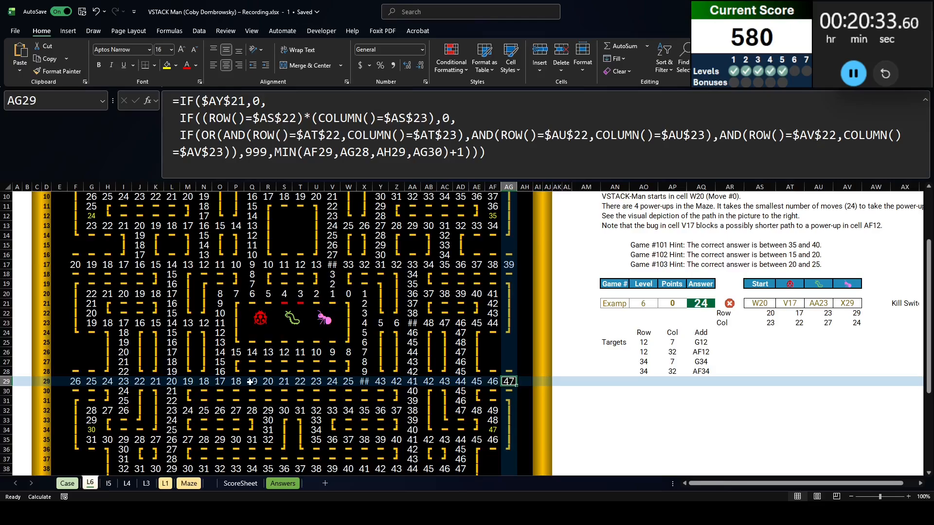
{"action": "left_click", "coordinate": [77, 383]}
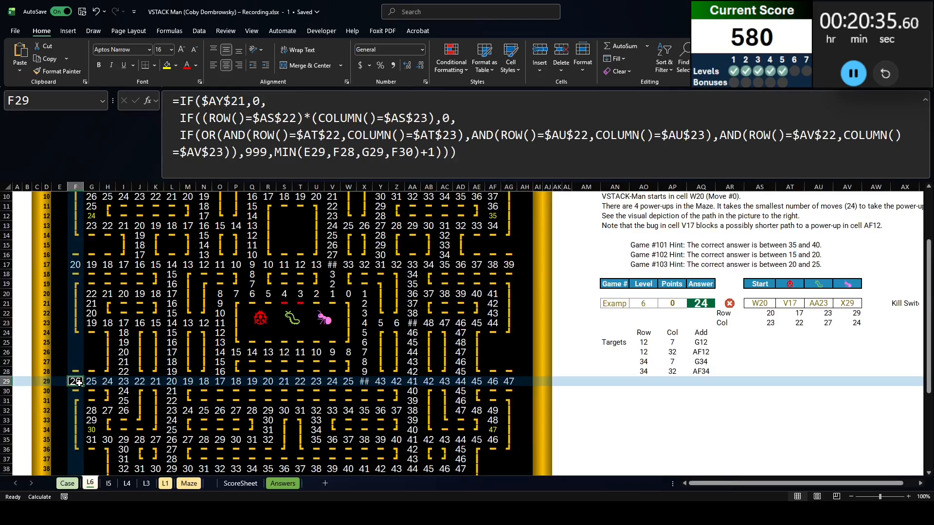
{"action": "scroll", "coordinate": [78, 382], "scroll_direction": "up", "scroll_amount": 3}
{"action": "scroll", "coordinate": [78, 383], "scroll_direction": "down", "scroll_amount": 4}
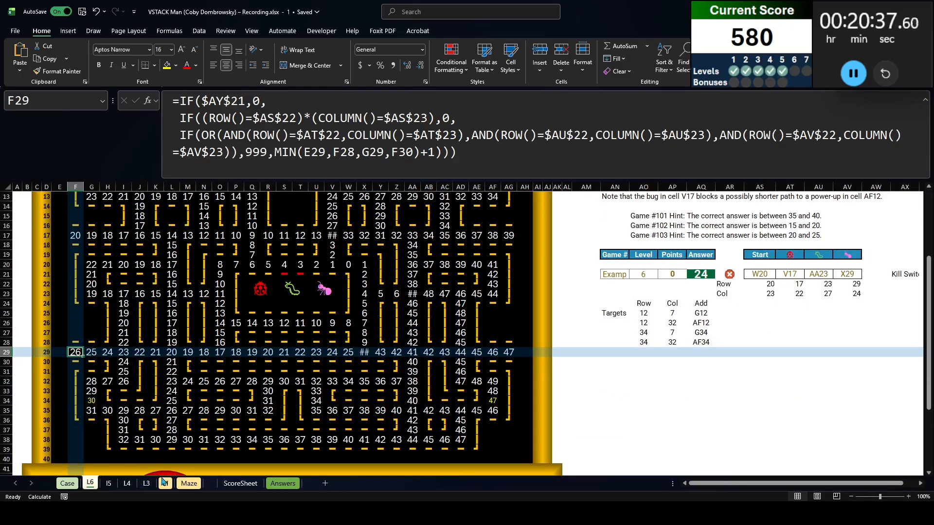
Copy the entire original maze from the Maze sheet
{"action": "left_click", "coordinate": [187, 483]}
{"action": "key", "text": "ctrl+Home"}
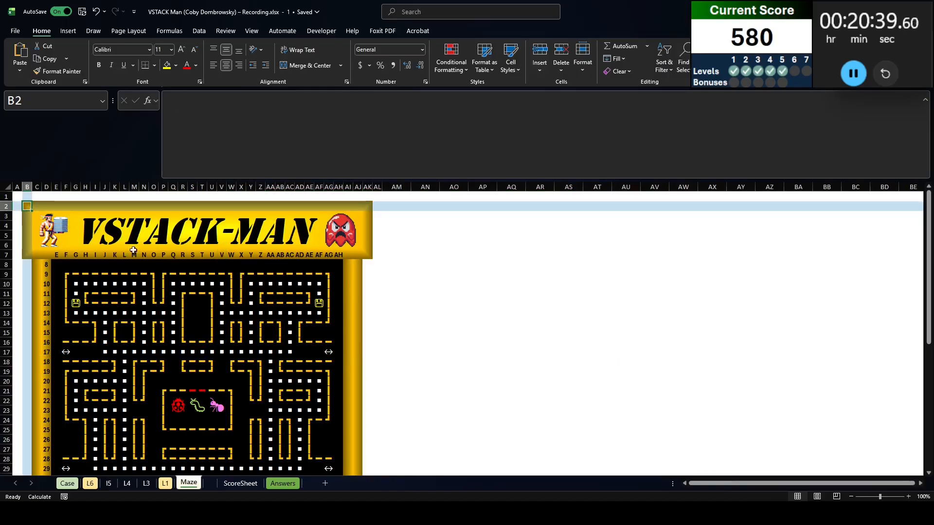
{"action": "scroll", "coordinate": [370, 388], "scroll_direction": "down", "scroll_amount": 9}
{"action": "scroll", "coordinate": [370, 387], "scroll_direction": "down", "scroll_amount": 1}
{"action": "key", "text": "ctrl+a"}
{"action": "key", "text": "ctrl+c"}
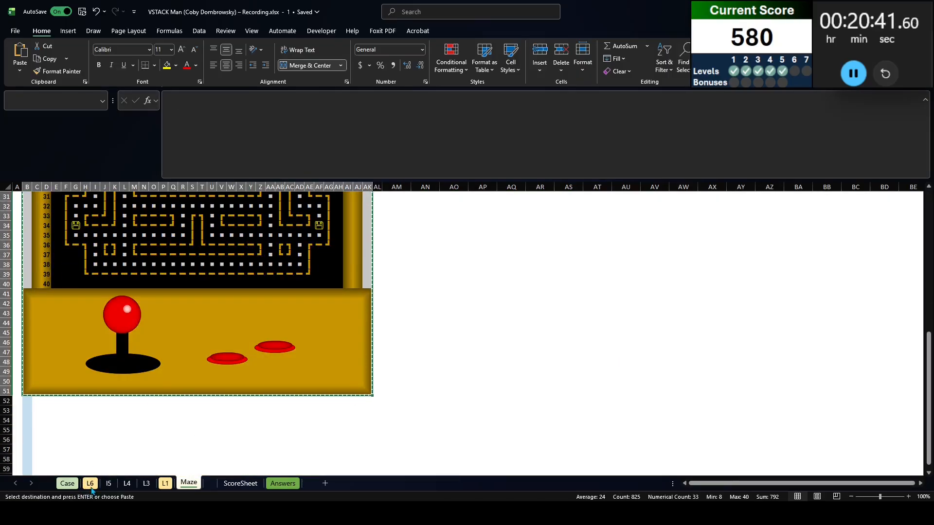
Paste the copied maze below the existing one on L6, starting at B53
{"action": "left_click", "coordinate": [90, 483]}
{"action": "scroll", "coordinate": [62, 408], "scroll_direction": "down", "scroll_amount": 7}
{"action": "left_click", "coordinate": [29, 382]}
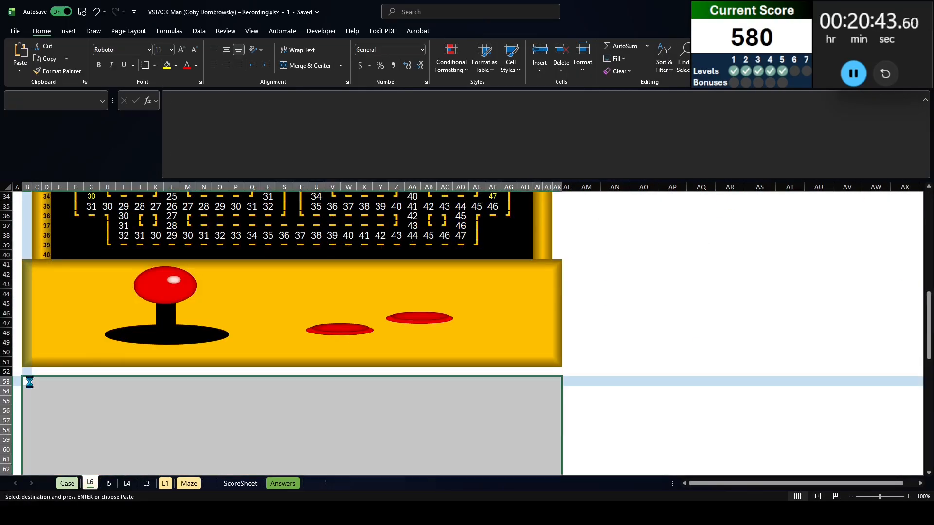
{"action": "scroll", "coordinate": [145, 411], "scroll_direction": "down", "scroll_amount": 8}
{"action": "scroll", "coordinate": [141, 418], "scroll_direction": "up", "scroll_amount": 4}
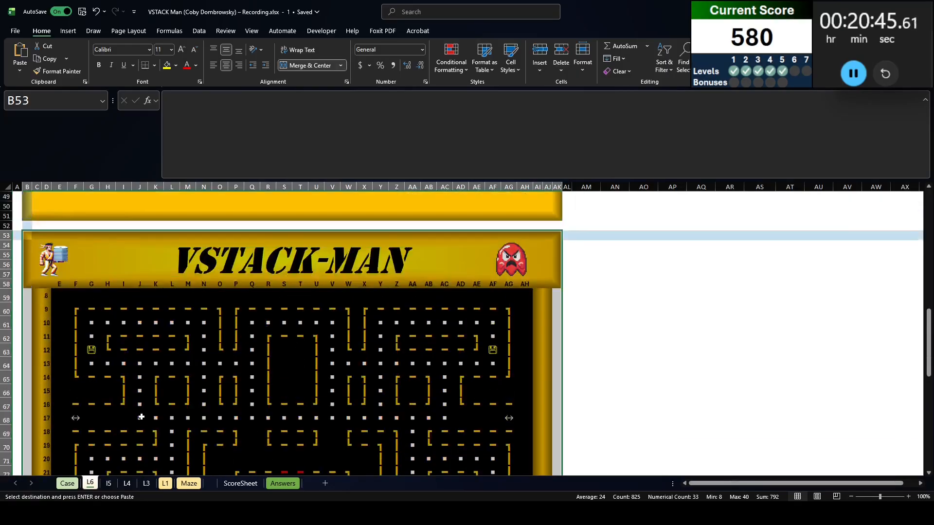
{"action": "scroll", "coordinate": [141, 417], "scroll_direction": "up", "scroll_amount": 3}
{"action": "scroll", "coordinate": [146, 421], "scroll_direction": "down", "scroll_amount": 12}
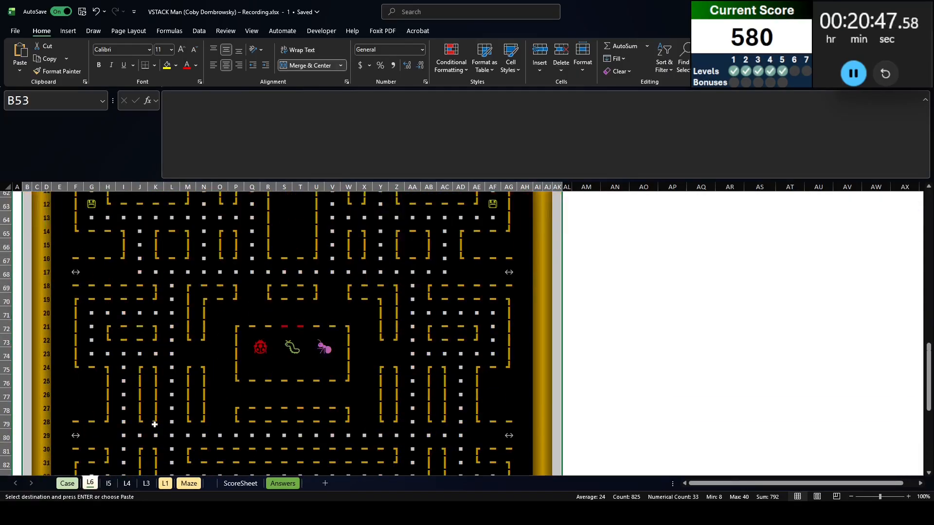
{"action": "scroll", "coordinate": [155, 425], "scroll_direction": "up", "scroll_amount": 5}
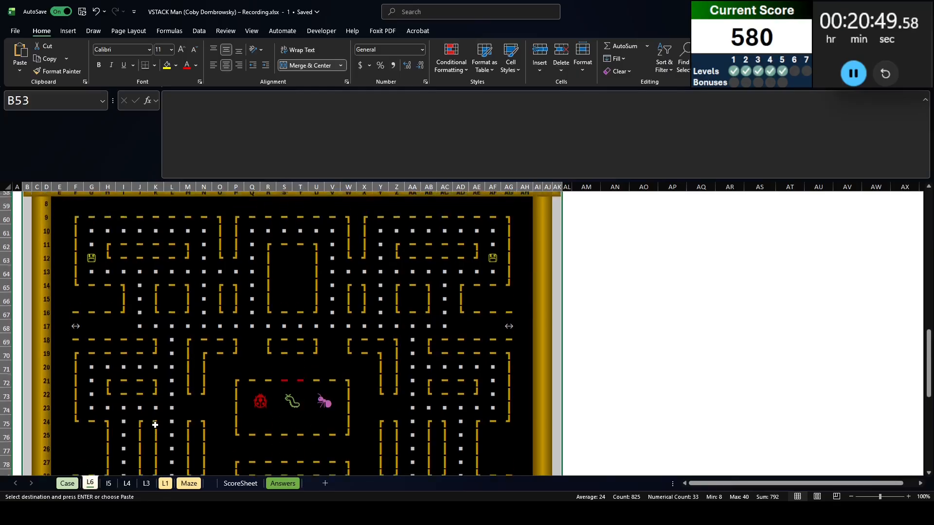
{"action": "left_click", "coordinate": [91, 263]}
{"action": "left_click", "coordinate": [492, 263], "text": "ctrl"}
{"action": "scroll", "coordinate": [493, 272], "scroll_direction": "down", "scroll_amount": 4}
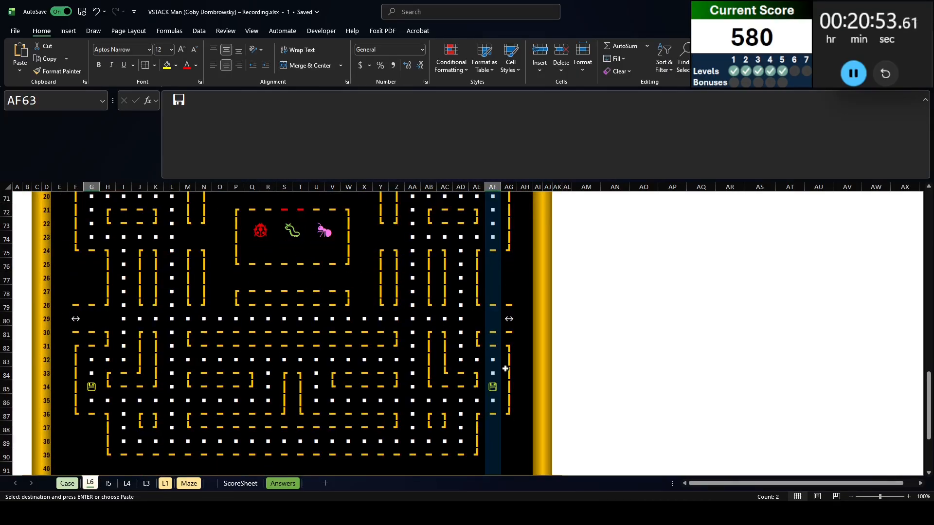
{"action": "scroll", "coordinate": [92, 301], "scroll_direction": "up", "scroll_amount": 4}
{"action": "left_click", "coordinate": [92, 332]}
{"action": "left_click", "coordinate": [75, 332]}
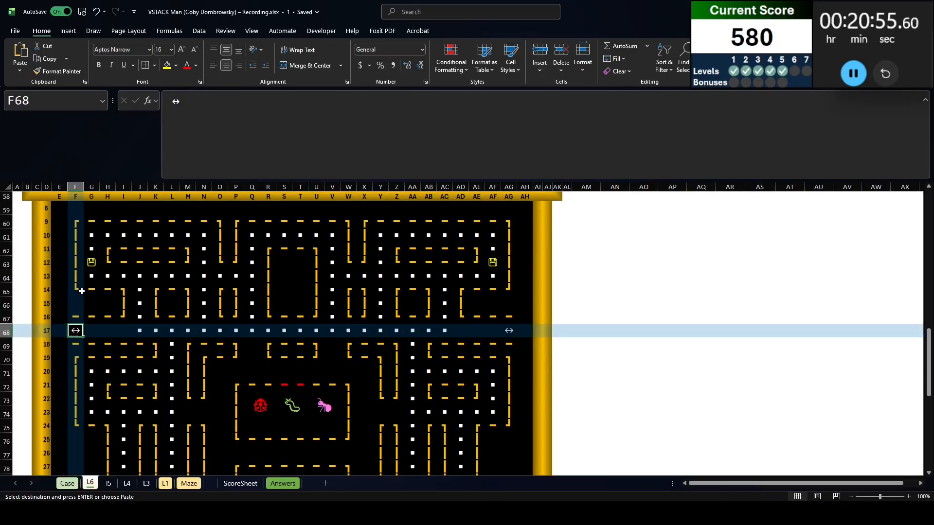
{"action": "scroll", "coordinate": [60, 256], "scroll_direction": "up", "scroll_amount": 2}
{"action": "left_click_drag", "start_coordinate": [53, 264], "coordinate": [526, 355]}
{"action": "scroll", "coordinate": [341, 330], "scroll_direction": "up", "scroll_amount": 20}
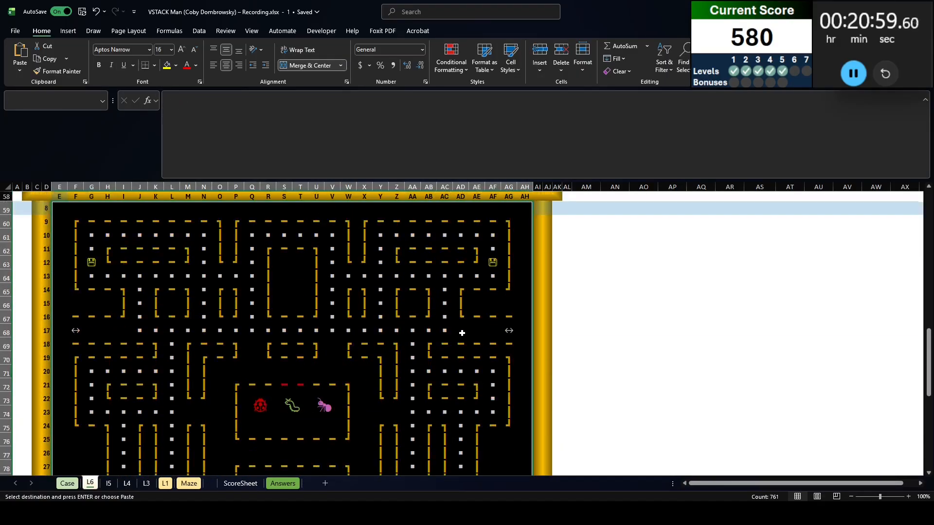
{"action": "scroll", "coordinate": [189, 301], "scroll_direction": "up", "scroll_amount": 2}
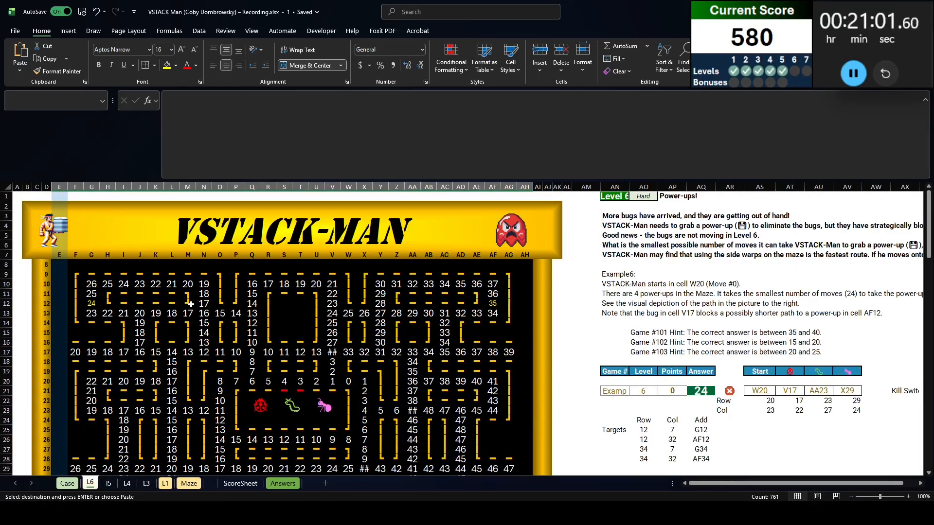
Fill the four power-up cells G63, AF63, AF85 and G85 of the copied maze with 1
{"action": "scroll", "coordinate": [191, 304], "scroll_direction": "down", "scroll_amount": 15}
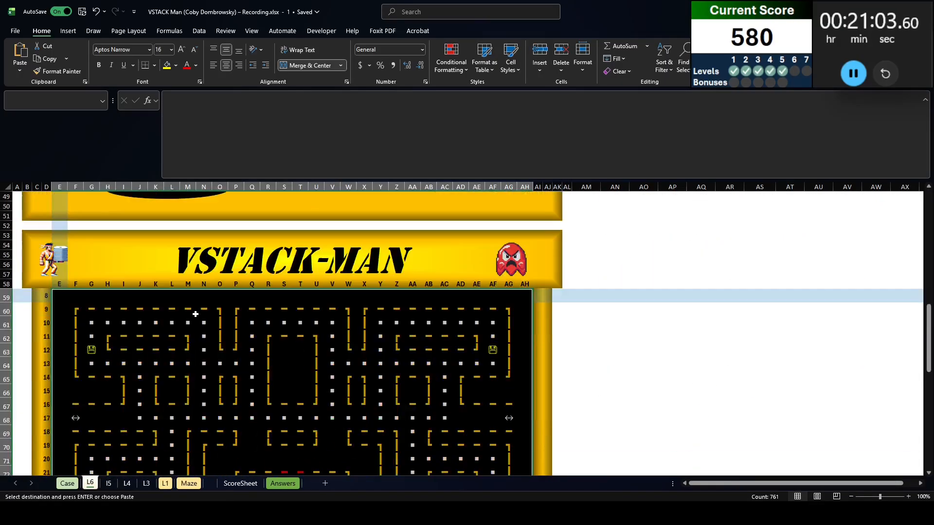
{"action": "scroll", "coordinate": [178, 324], "scroll_direction": "down", "scroll_amount": 3}
{"action": "left_click", "coordinate": [91, 263]}
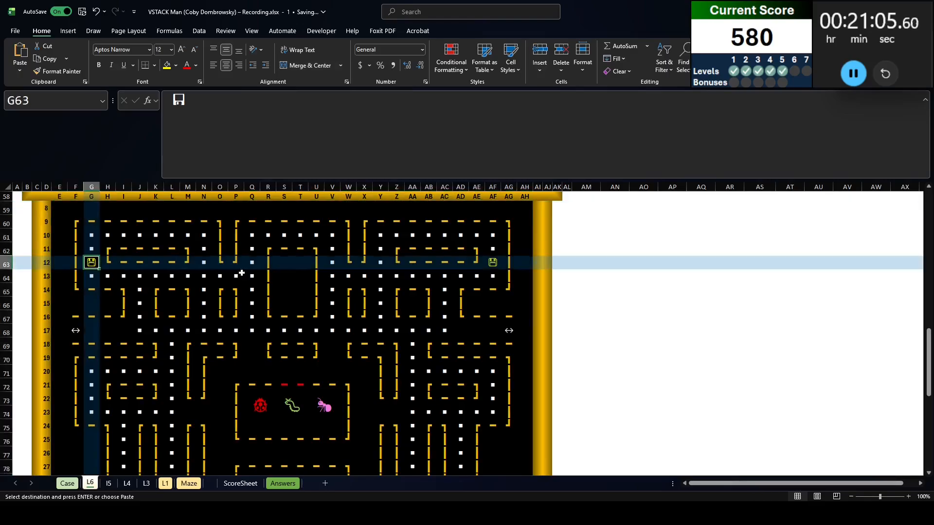
{"action": "left_click", "coordinate": [493, 262], "text": "ctrl"}
{"action": "scroll", "coordinate": [498, 264], "scroll_direction": "down", "scroll_amount": 5}
{"action": "left_click", "coordinate": [493, 358], "text": "ctrl"}
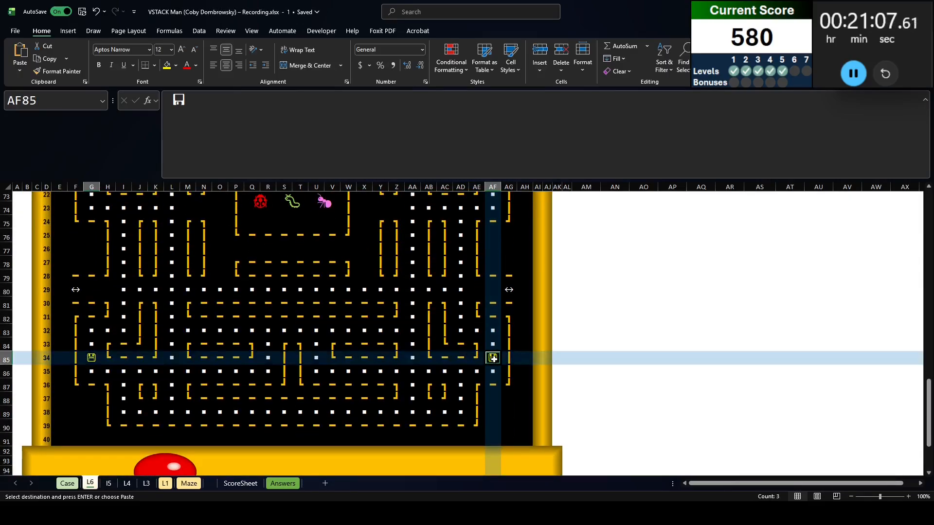
{"action": "left_click", "coordinate": [92, 358], "text": "ctrl"}
{"action": "type", "text": "1"}
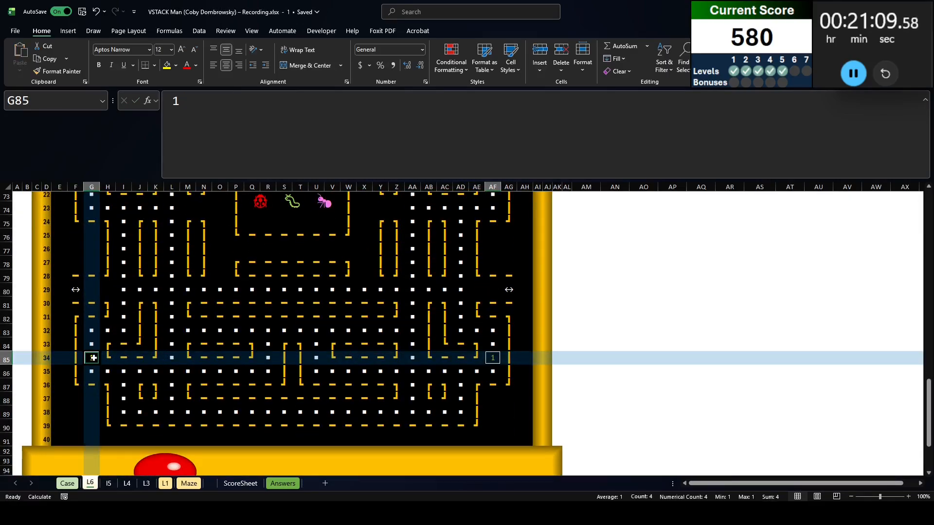
{"action": "key", "text": "ctrl+Return"}
Find all dot characters within the copied maze E59:AH91 and select every matching cell
{"action": "scroll", "coordinate": [77, 331], "scroll_direction": "up", "scroll_amount": 6}
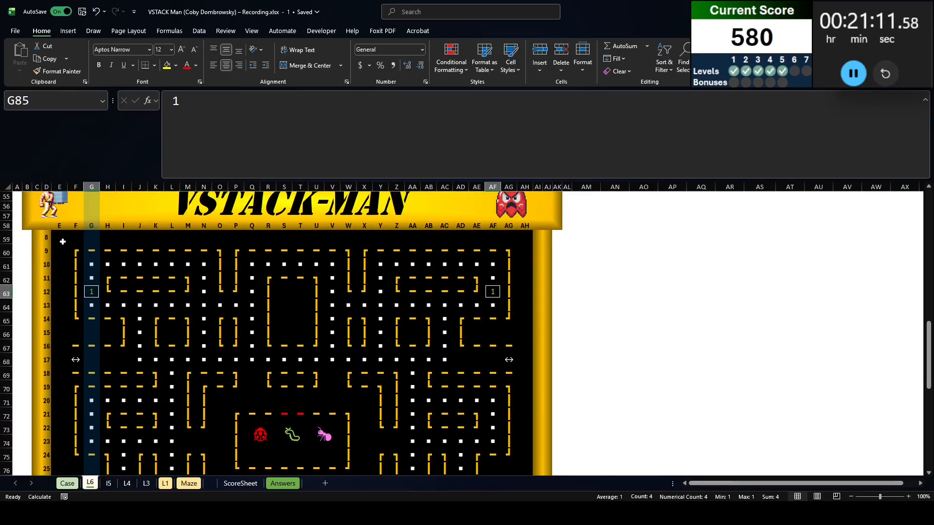
{"action": "left_click", "coordinate": [63, 242]}
{"action": "scroll", "coordinate": [520, 404], "scroll_direction": "down", "scroll_amount": 7}
{"action": "left_click", "coordinate": [524, 382], "text": "shift"}
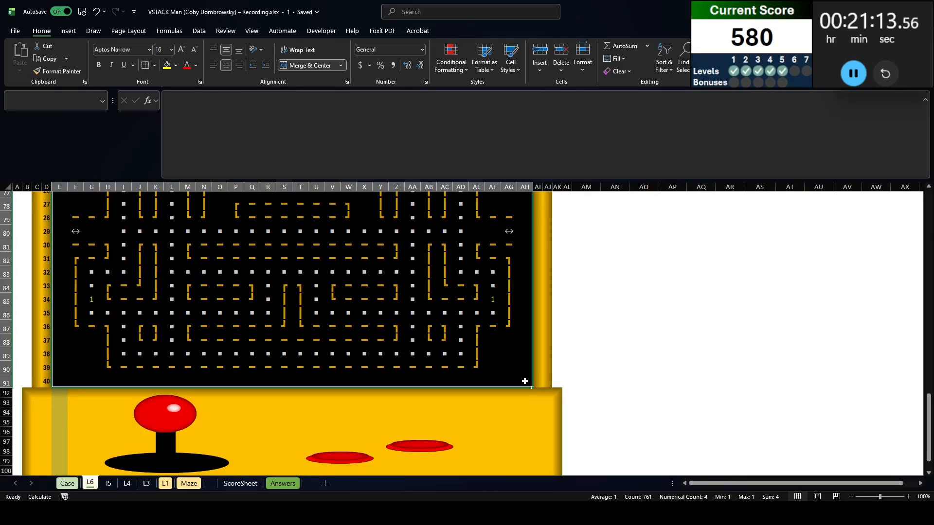
{"action": "key", "text": "ctrl+f"}
{"action": "left_click", "coordinate": [811, 443]}
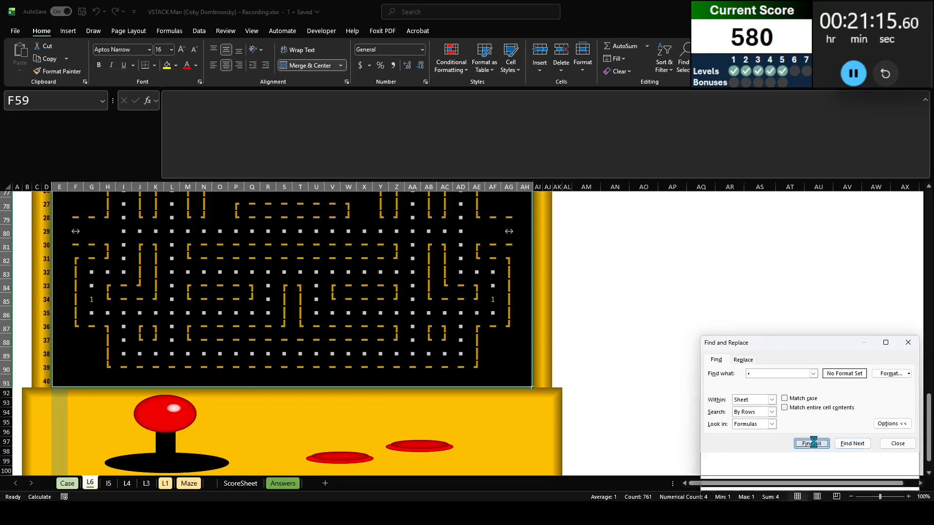
{"action": "key", "text": "ctrl+a"}
{"action": "scroll", "coordinate": [327, 381], "scroll_direction": "up", "scroll_amount": 7}
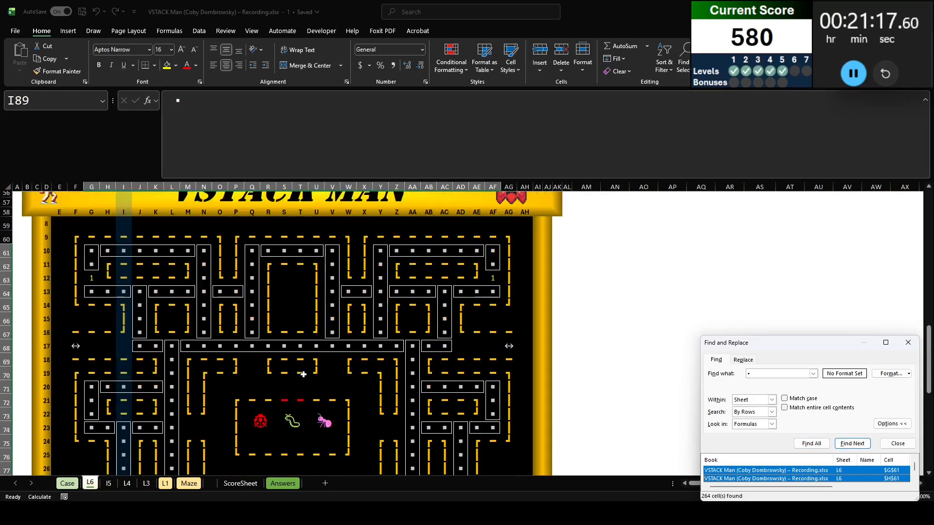
Add the warp corridors F68:I68, AD68:AG68, AE80:AG80 and F80:H80 to the selection of path cells
{"action": "scroll", "coordinate": [121, 323], "scroll_direction": "down", "scroll_amount": 5}
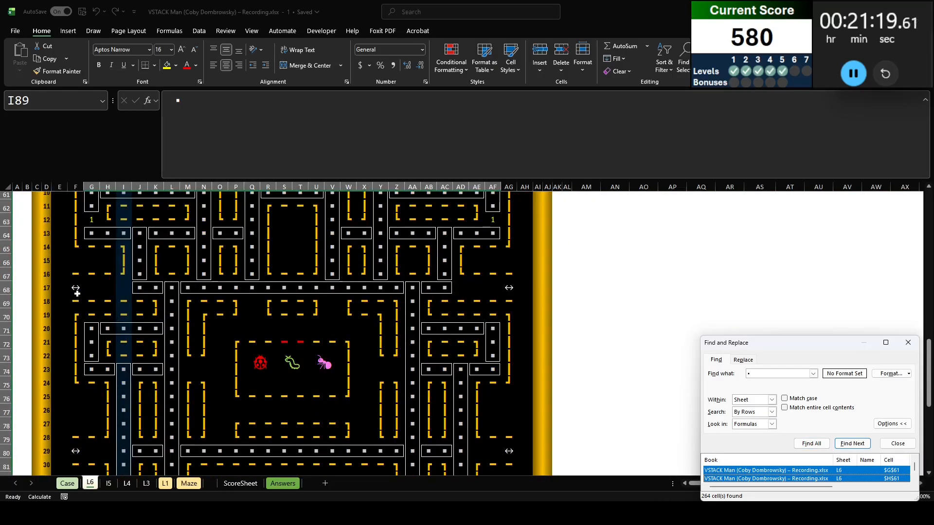
{"action": "left_click_drag", "start_coordinate": [77, 293], "coordinate": [123, 291]}
{"action": "left_click_drag", "start_coordinate": [509, 288], "coordinate": [461, 289]}
{"action": "left_click_drag", "start_coordinate": [508, 451], "coordinate": [478, 452]}
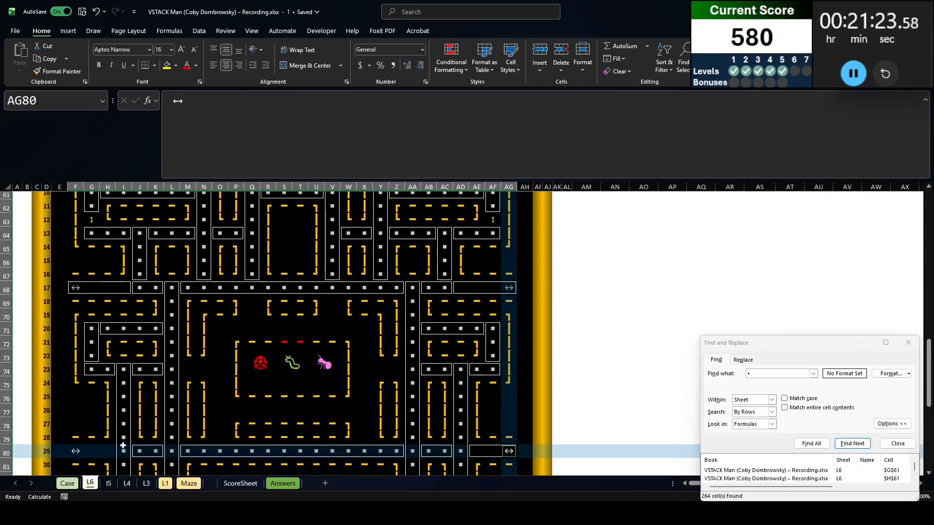
{"action": "left_click_drag", "start_coordinate": [78, 450], "coordinate": [104, 454]}
{"action": "scroll", "coordinate": [100, 408], "scroll_direction": "down", "scroll_amount": 5}
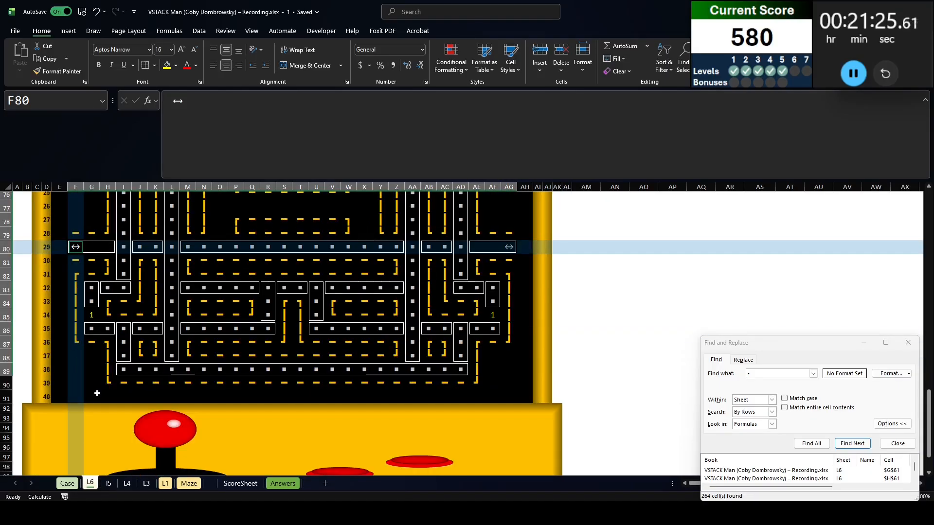
Add the undotted corridors around the bug pen, including Q69:Q71, V69:V71, X71:X79, P77:W77 and M74:O74, to the selected path cells
{"action": "scroll", "coordinate": [97, 393], "scroll_direction": "up", "scroll_amount": 5}
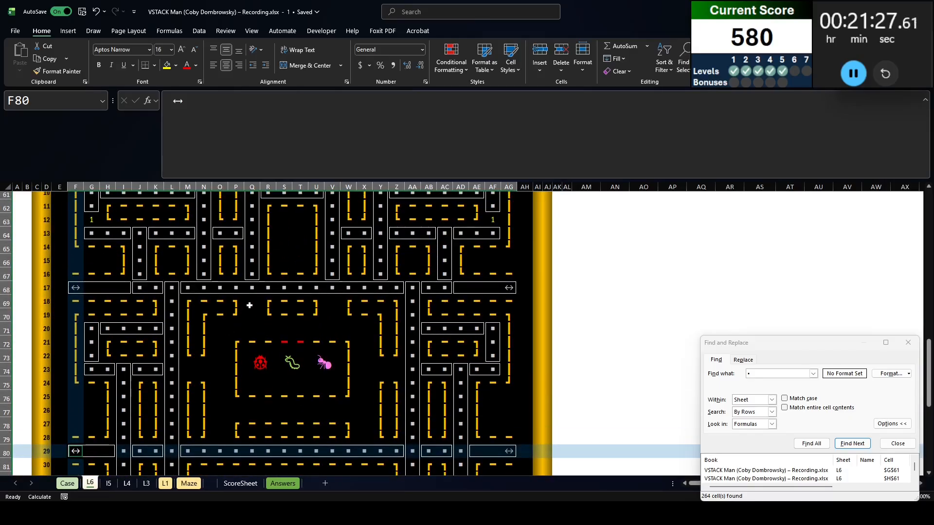
{"action": "left_click_drag", "start_coordinate": [249, 306], "coordinate": [251, 329]}
{"action": "left_click_drag", "start_coordinate": [333, 302], "coordinate": [333, 329]}
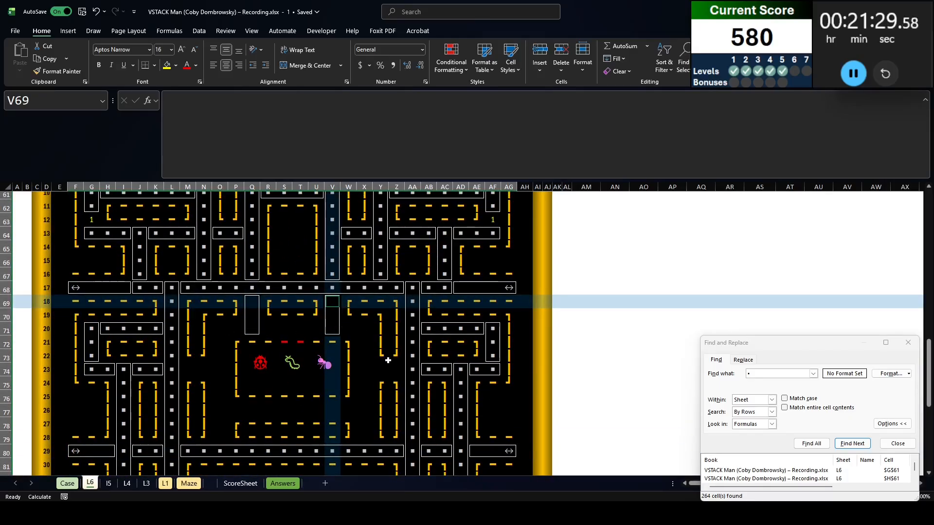
{"action": "left_click_drag", "start_coordinate": [396, 369], "coordinate": [365, 369]}
{"action": "left_click_drag", "start_coordinate": [365, 438], "coordinate": [365, 324]}
{"action": "left_click_drag", "start_coordinate": [349, 329], "coordinate": [350, 408]}
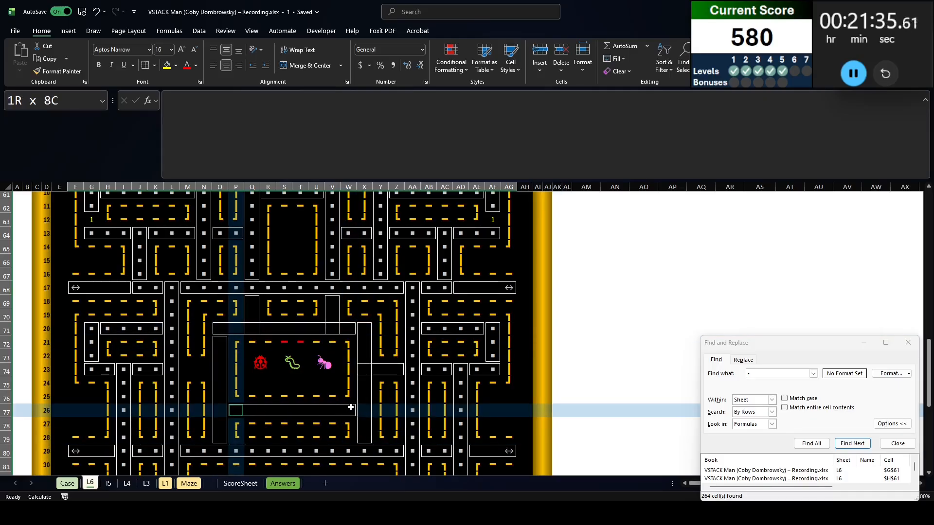
{"action": "left_click_drag", "start_coordinate": [187, 369], "coordinate": [220, 370]}
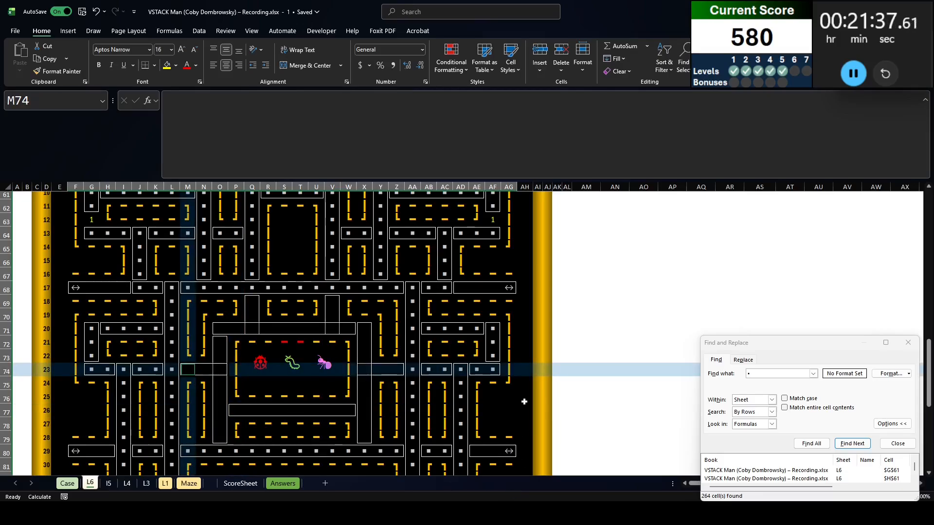
Check the copied maze for path cells missing from the selection and compare it with the original maze
{"action": "scroll", "coordinate": [522, 399], "scroll_direction": "down", "scroll_amount": 2}
{"action": "scroll", "coordinate": [524, 396], "scroll_direction": "up", "scroll_amount": 2}
{"action": "scroll", "coordinate": [524, 397], "scroll_direction": "up", "scroll_amount": 2}
{"action": "scroll", "coordinate": [524, 396], "scroll_direction": "down", "scroll_amount": 5}
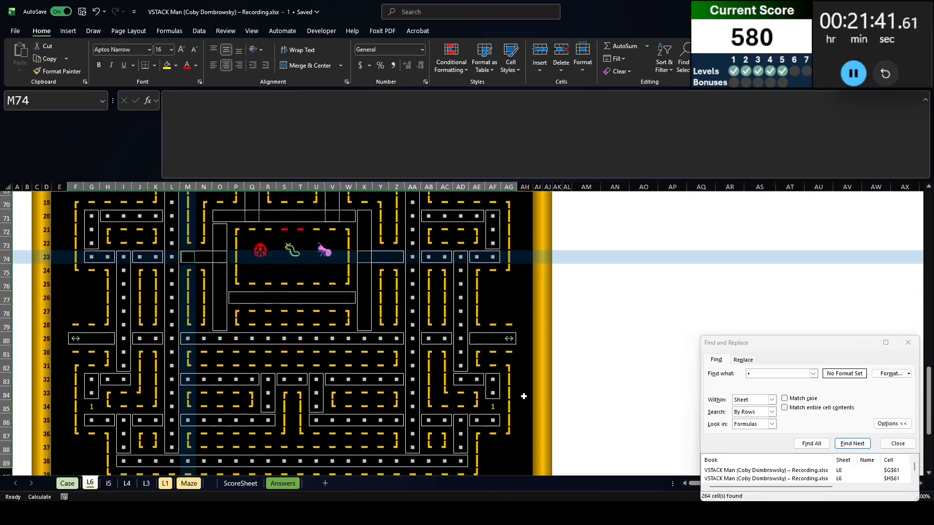
{"action": "scroll", "coordinate": [524, 397], "scroll_direction": "up", "scroll_amount": 5}
{"action": "scroll", "coordinate": [524, 396], "scroll_direction": "down", "scroll_amount": 2}
{"action": "scroll", "coordinate": [524, 396], "scroll_direction": "up", "scroll_amount": 2}
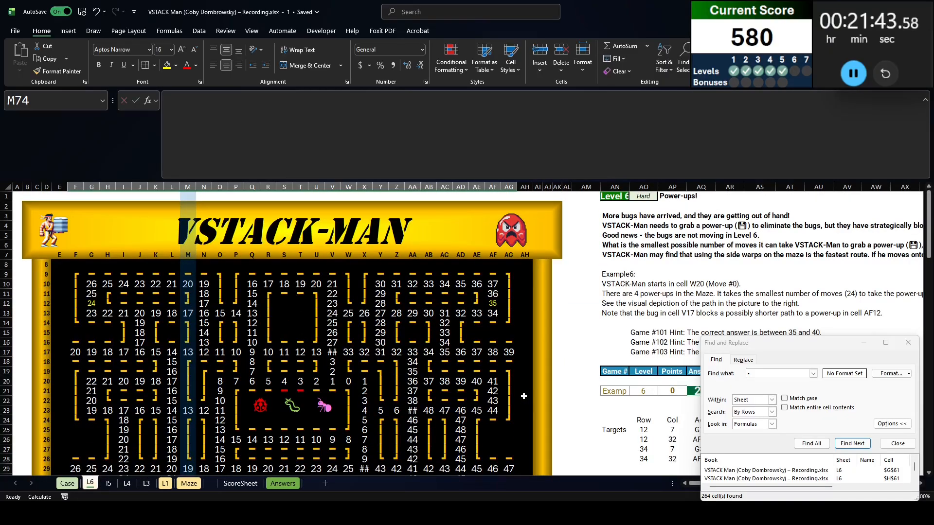
Begin a formula in M74 with an IF that returns 0 when the kill switch $AY$21 is on
{"action": "type", "text": "=if("}
{"action": "scroll", "coordinate": [524, 397], "scroll_direction": "down", "scroll_amount": 5}
{"action": "scroll", "coordinate": [871, 300], "scroll_direction": "up", "scroll_amount": 3}
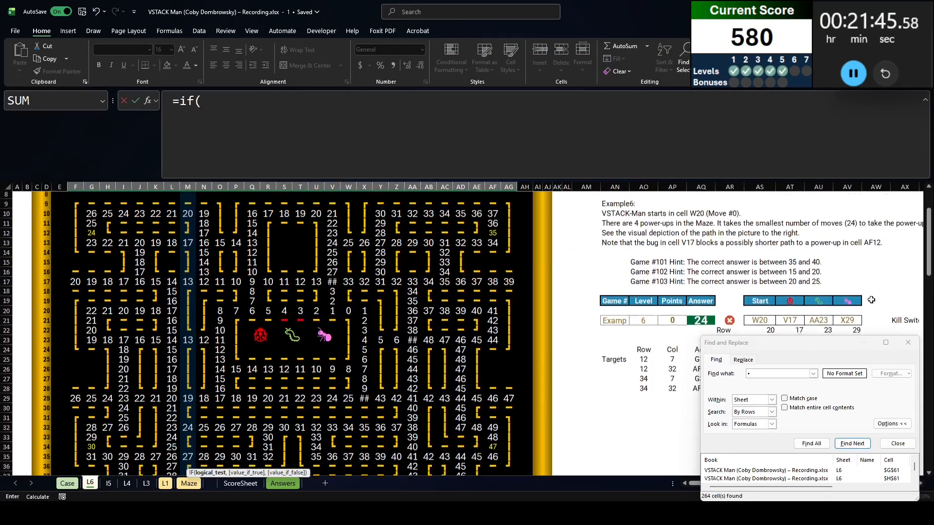
{"action": "scroll", "coordinate": [875, 321], "scroll_direction": "right", "scroll_amount": 2}
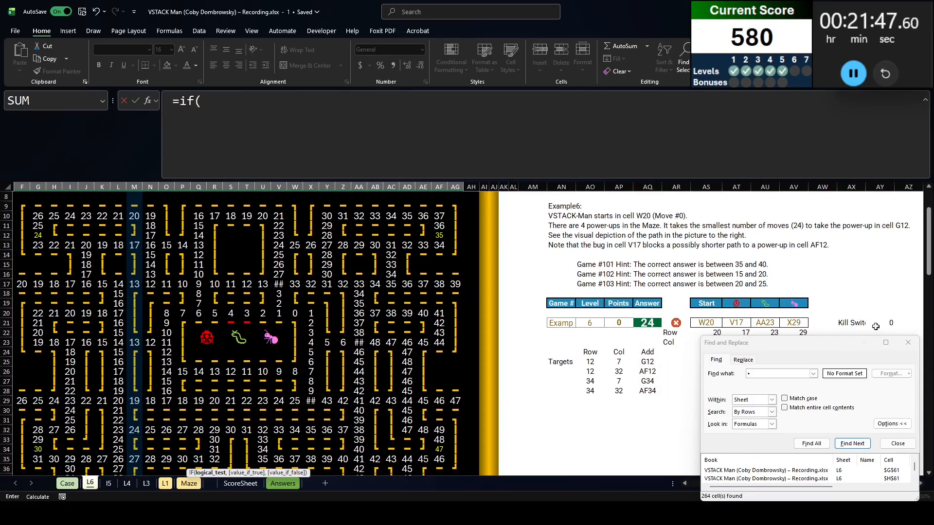
{"action": "left_click", "coordinate": [875, 324]}
{"action": "key", "text": "F4"}
{"action": "type", "text": "m9m"}
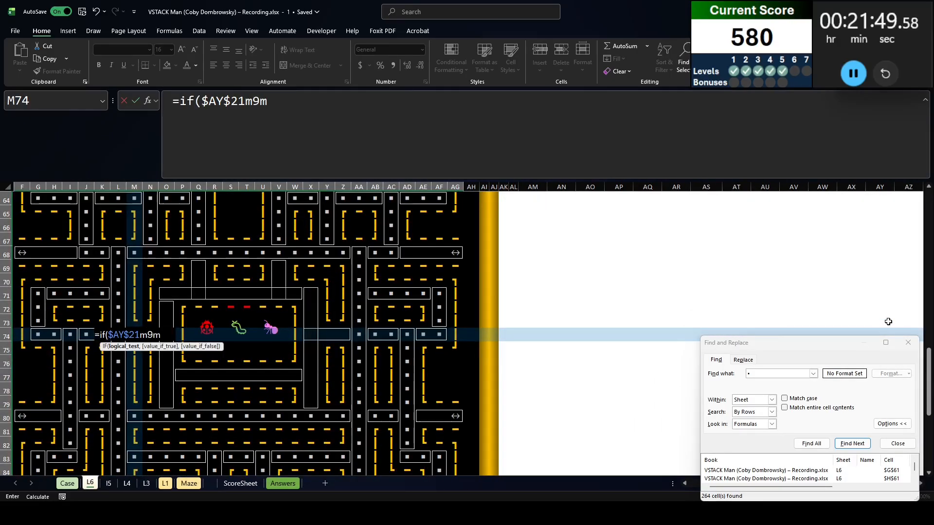
{"action": "key", "text": "BackSpace"}
{"action": "key", "text": "BackSpace"}
{"action": "key", "text": "BackSpace"}
{"action": "type", "text": ",0,"}
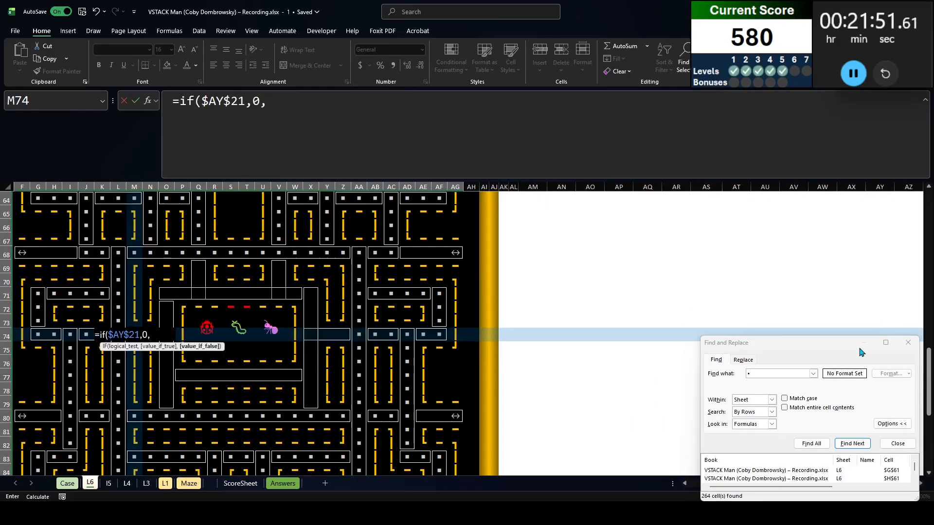
Nest a second IF on a new line that returns 999 when L23 in the original maze equals 999
{"action": "key", "text": "alt+Return"}
{"action": "type", "text": "if("}
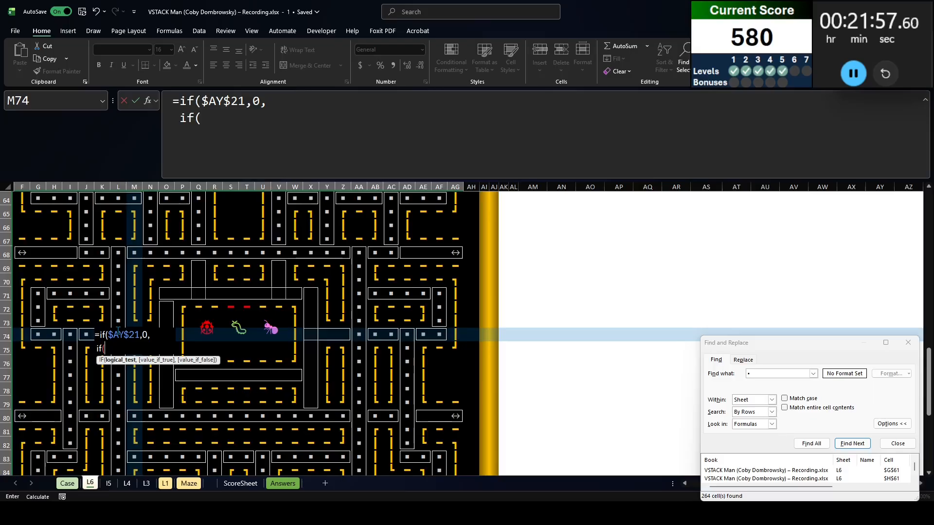
{"action": "scroll", "coordinate": [118, 331], "scroll_direction": "up", "scroll_amount": 18}
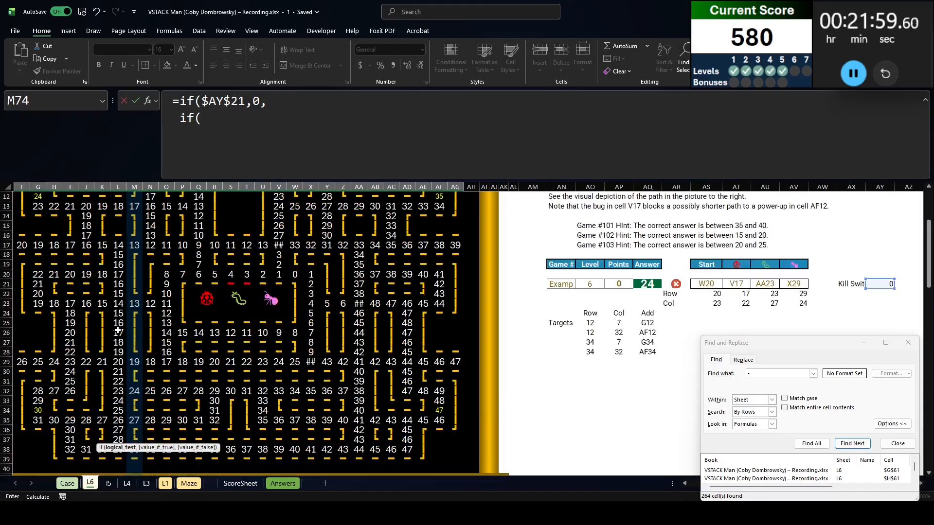
{"action": "left_click", "coordinate": [118, 333]}
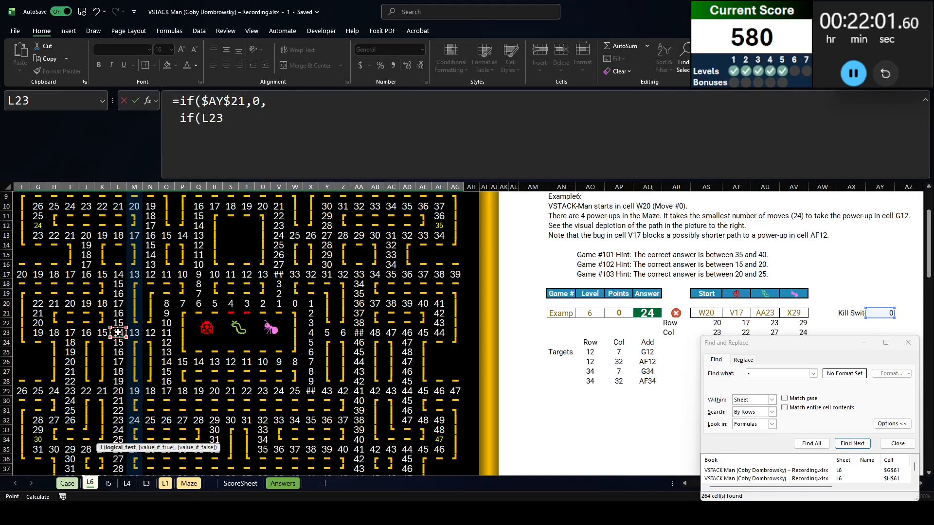
{"action": "scroll", "coordinate": [118, 332], "scroll_direction": "down", "scroll_amount": 19}
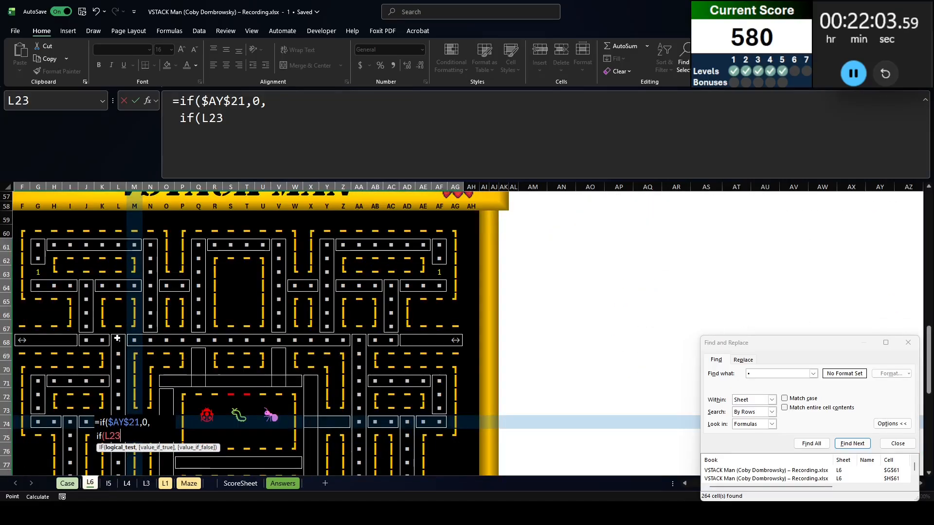
{"action": "scroll", "coordinate": [117, 338], "scroll_direction": "up", "scroll_amount": 5}
{"action": "scroll", "coordinate": [117, 338], "scroll_direction": "up", "scroll_amount": 11}
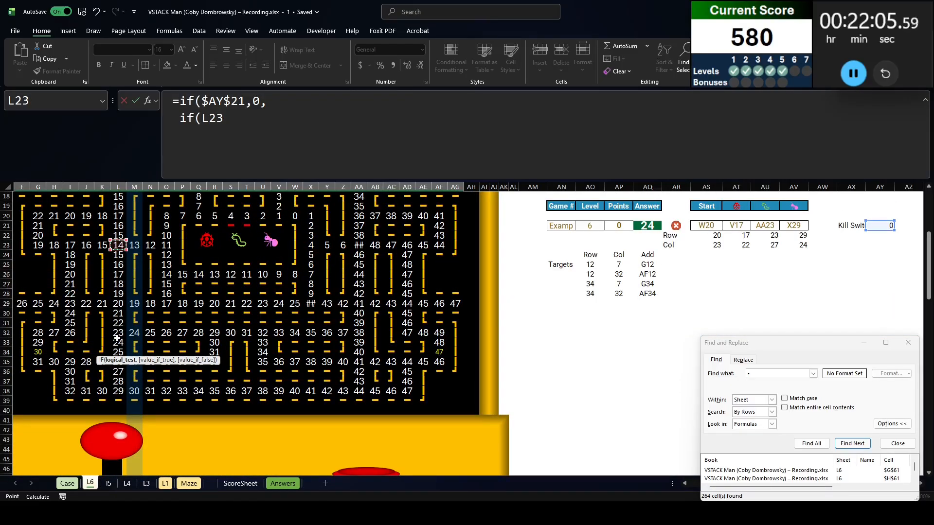
{"action": "scroll", "coordinate": [117, 338], "scroll_direction": "down", "scroll_amount": 15}
{"action": "type", "text": "=999"}
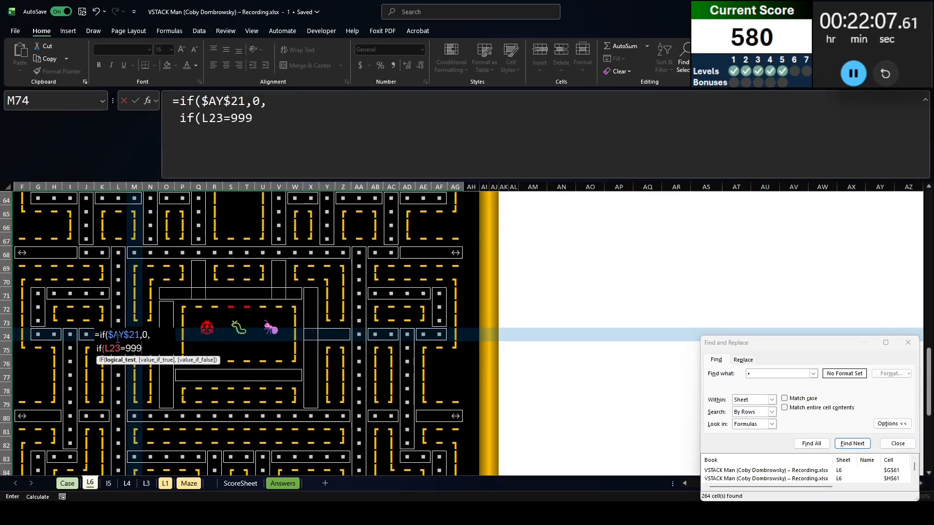
{"action": "type", "text": ",999,"}
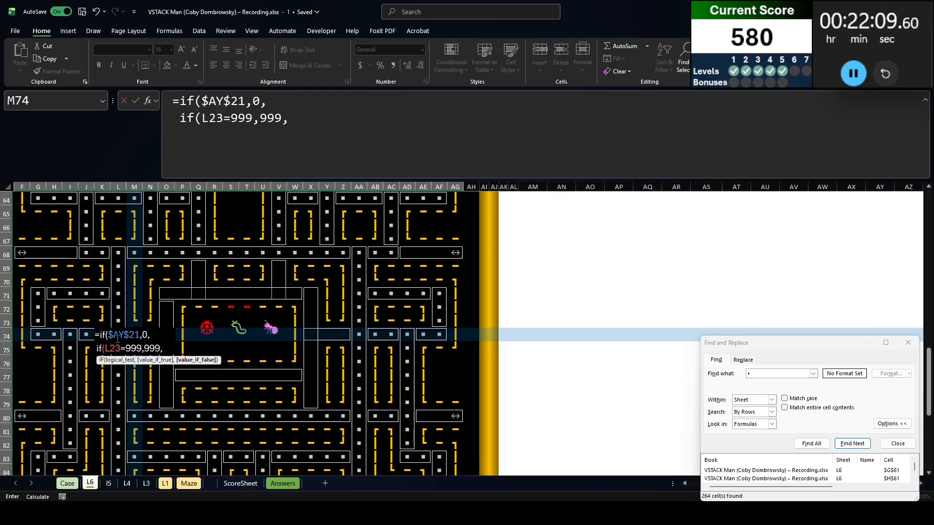
{"action": "key", "text": "alt+Return"}
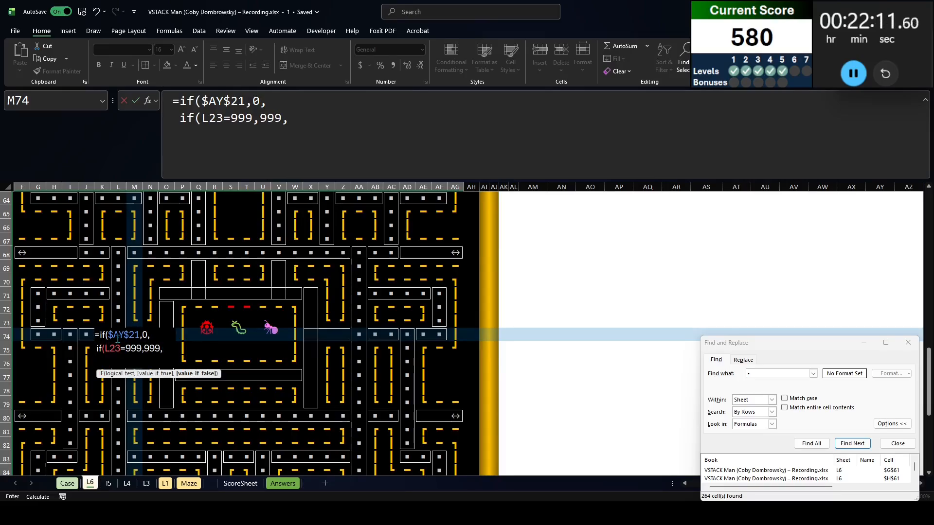
Add a MIN of the four neighbouring cells L74, M73, N74 and M75 as the nested IF's false value
{"action": "type", "text": "min("}
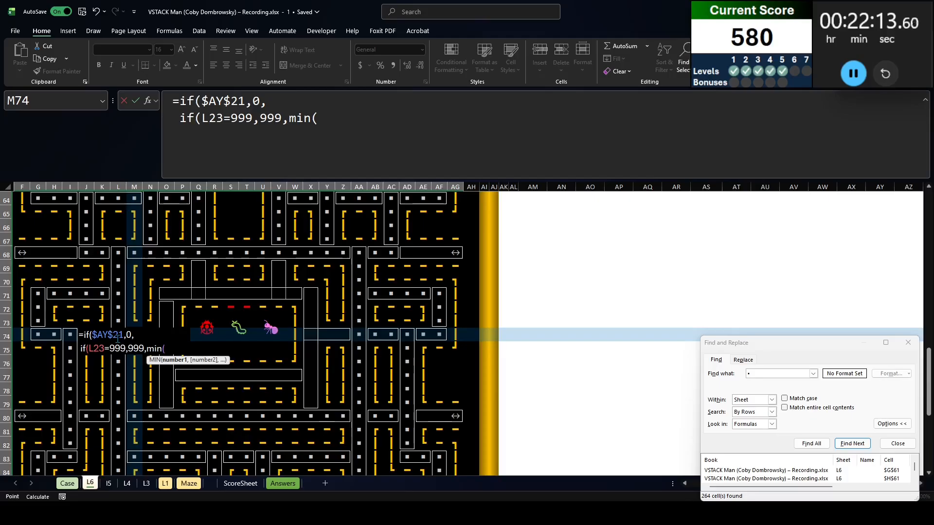
{"action": "key", "text": "Left"}
{"action": "type", "text": ","}
{"action": "key", "text": "Up"}
{"action": "type", "text": ","}
{"action": "key", "text": "Right"}
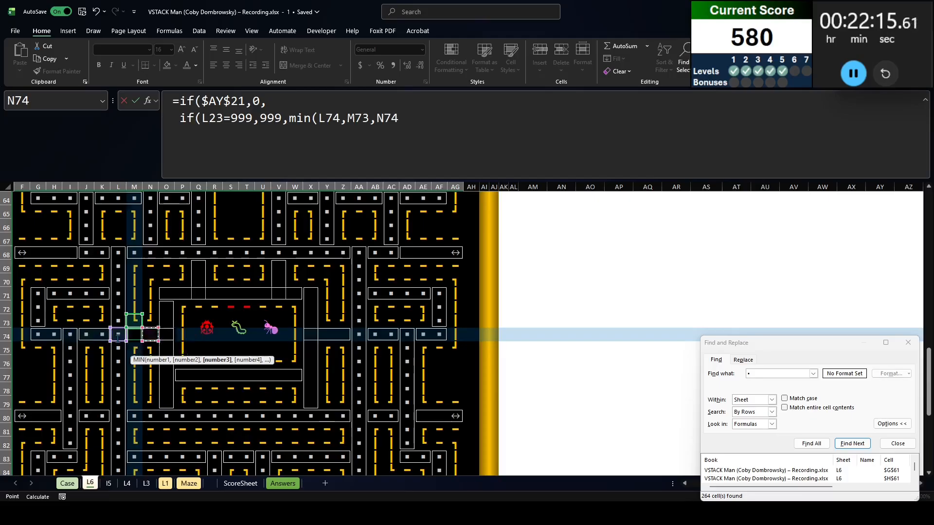
{"action": "type", "text": ","}
{"action": "key", "text": "Down"}
{"action": "type", "text": ","}
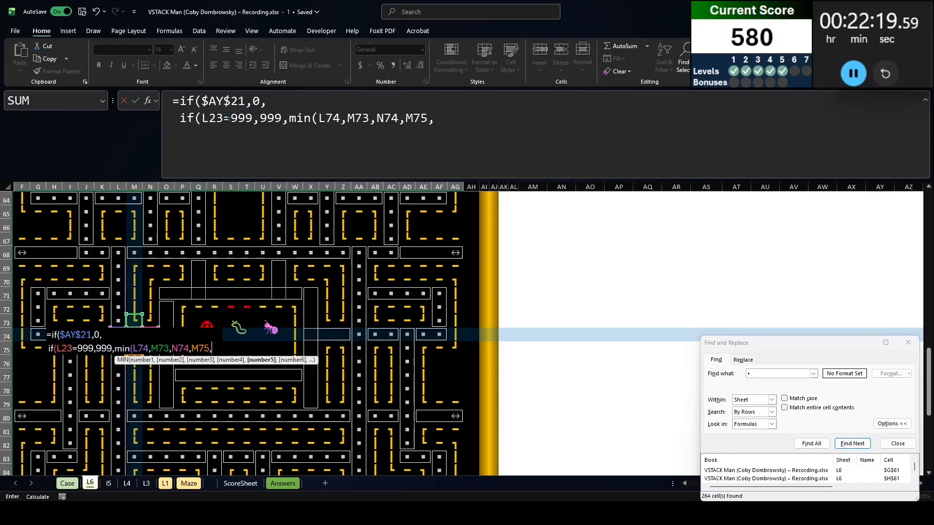
Correct the nested IF's test reference from L23 to M23
{"action": "double_click", "coordinate": [212, 118]}
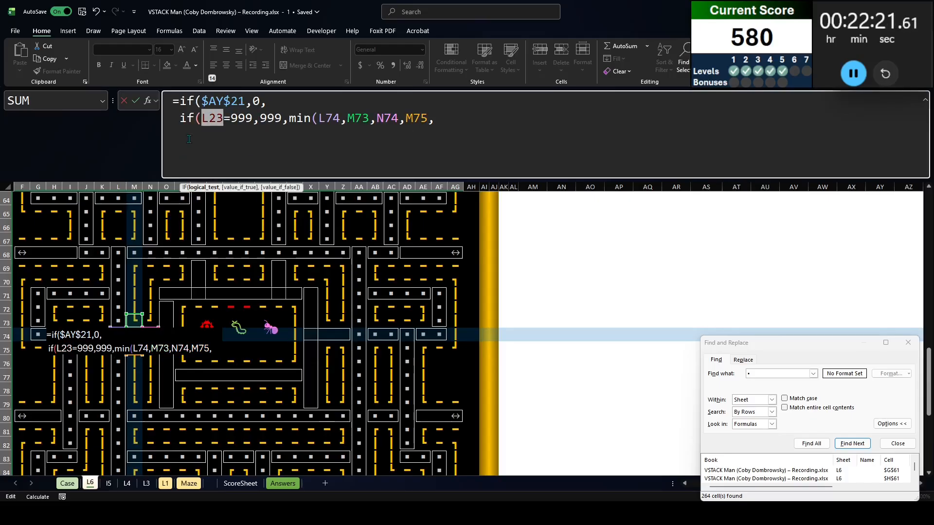
{"action": "left_click", "coordinate": [205, 118]}
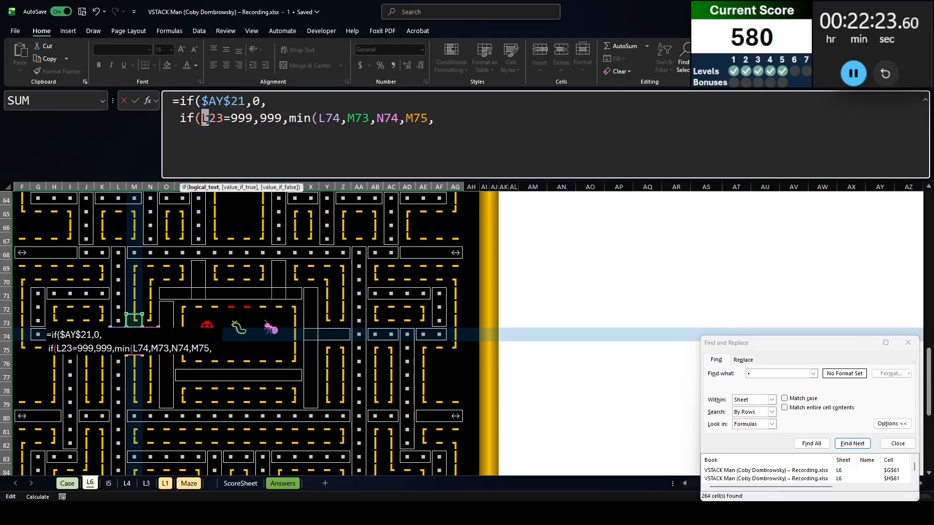
{"action": "type", "text": "M"}
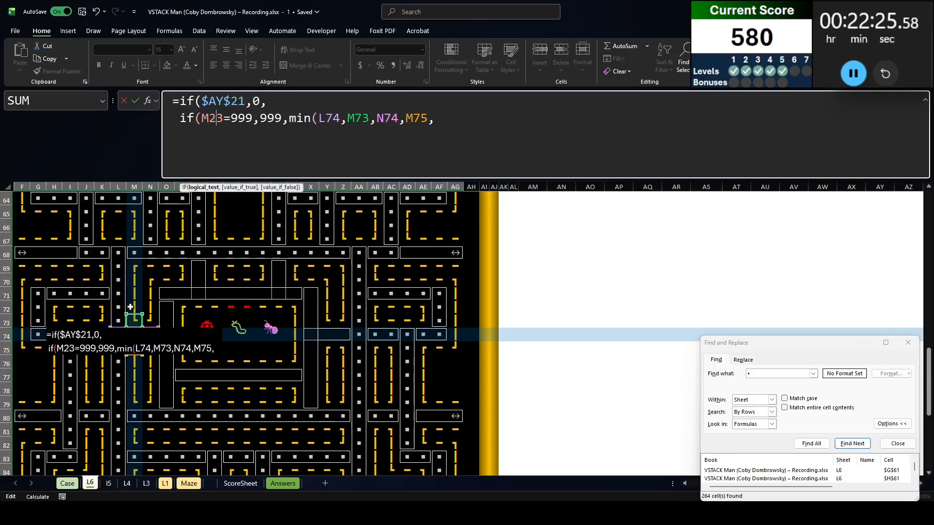
{"action": "scroll", "coordinate": [143, 271], "scroll_direction": "up", "scroll_amount": 15}
{"action": "scroll", "coordinate": [143, 271], "scroll_direction": "down", "scroll_amount": 16}
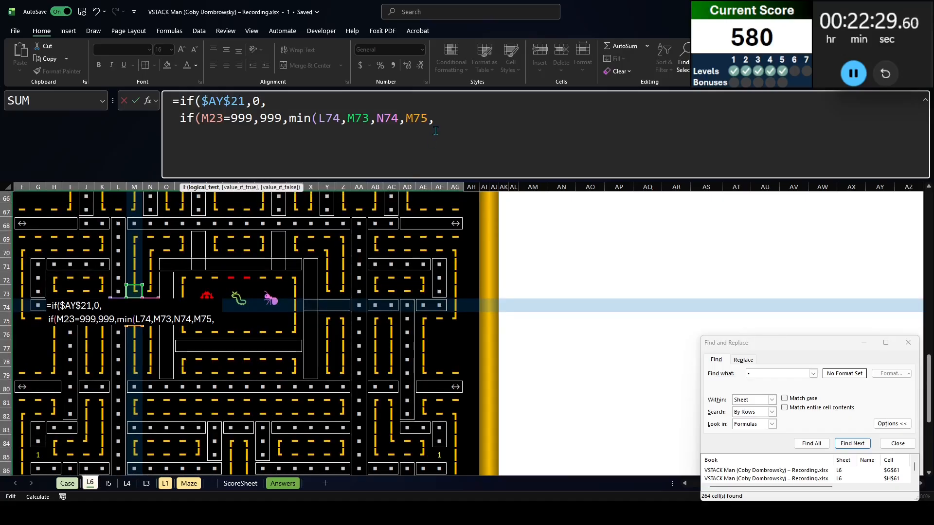
Close the MIN with +1, close both IFs, and enter the formula in all selected path cells
{"action": "key", "text": "BackSpace"}
{"action": "type", "text": ")+1"}
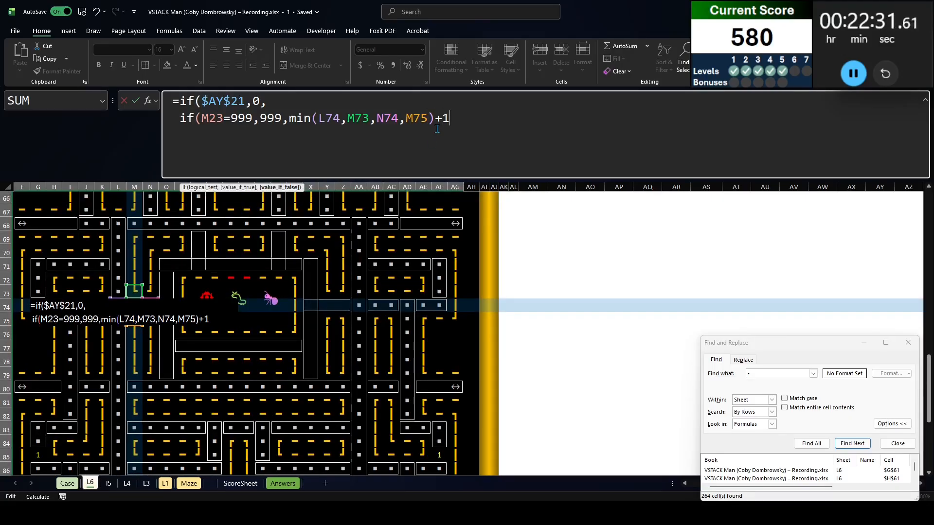
{"action": "type", "text": "))"}
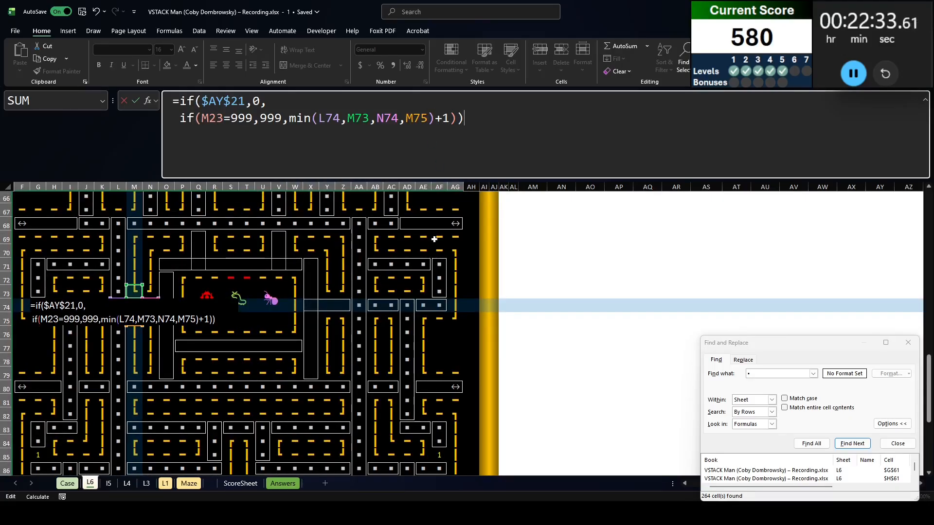
{"action": "scroll", "coordinate": [432, 266], "scroll_direction": "up", "scroll_amount": 11}
{"action": "scroll", "coordinate": [432, 266], "scroll_direction": "down", "scroll_amount": 11}
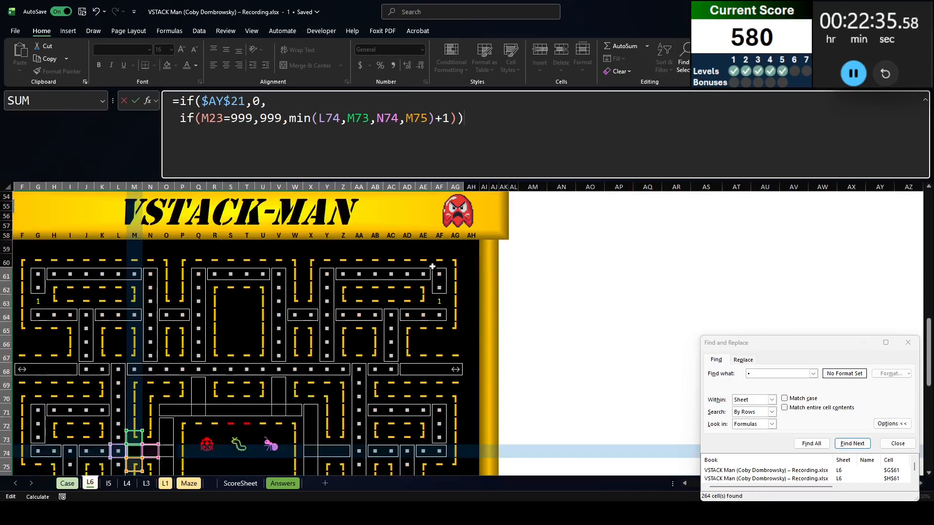
{"action": "key", "text": "Return"}
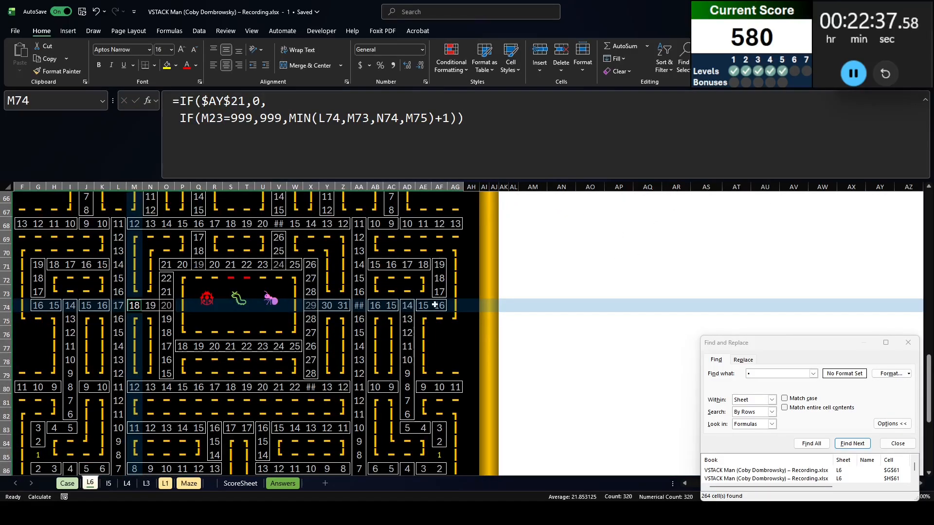
Add AG68, the opposite warp cell's distance in the second maze, after the +1 in the original maze's F17 formula
{"action": "scroll", "coordinate": [213, 442], "scroll_direction": "up", "scroll_amount": 4}
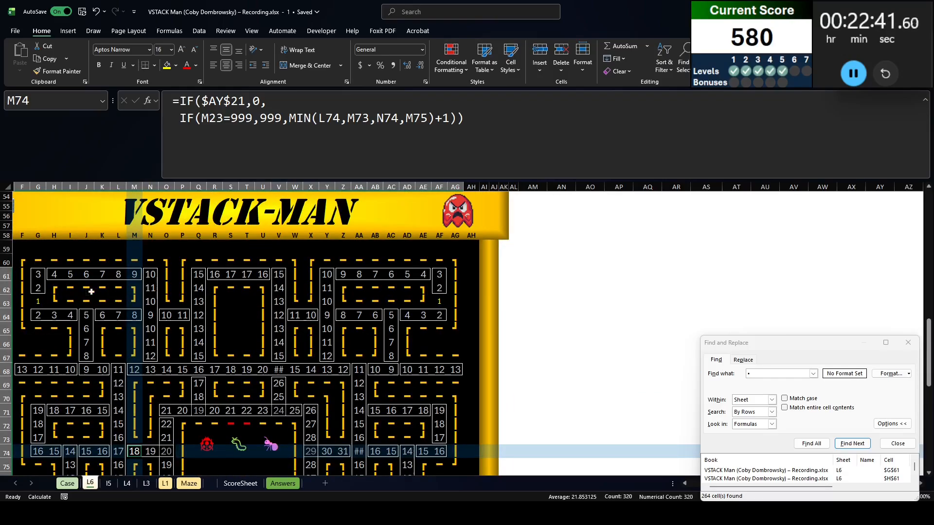
{"action": "scroll", "coordinate": [92, 335], "scroll_direction": "up", "scroll_amount": 16}
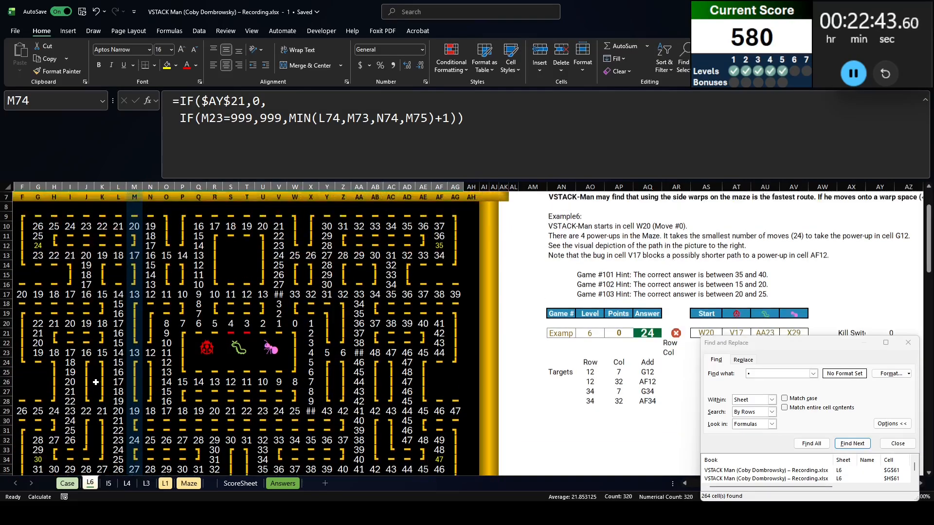
{"action": "left_click_drag", "start_coordinate": [672, 483], "coordinate": [382, 484]}
{"action": "scroll", "coordinate": [218, 389], "scroll_direction": "left", "scroll_amount": 3}
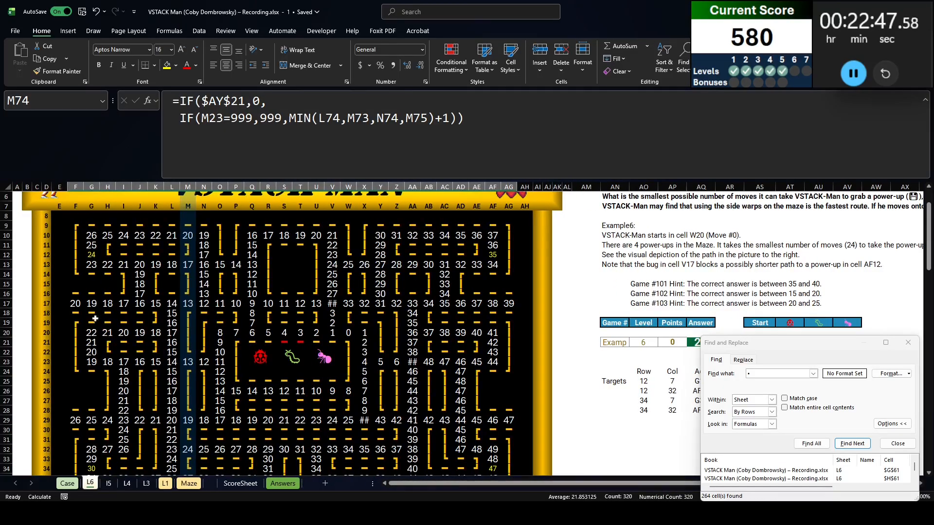
{"action": "left_click", "coordinate": [74, 304]}
{"action": "left_click", "coordinate": [482, 172]}
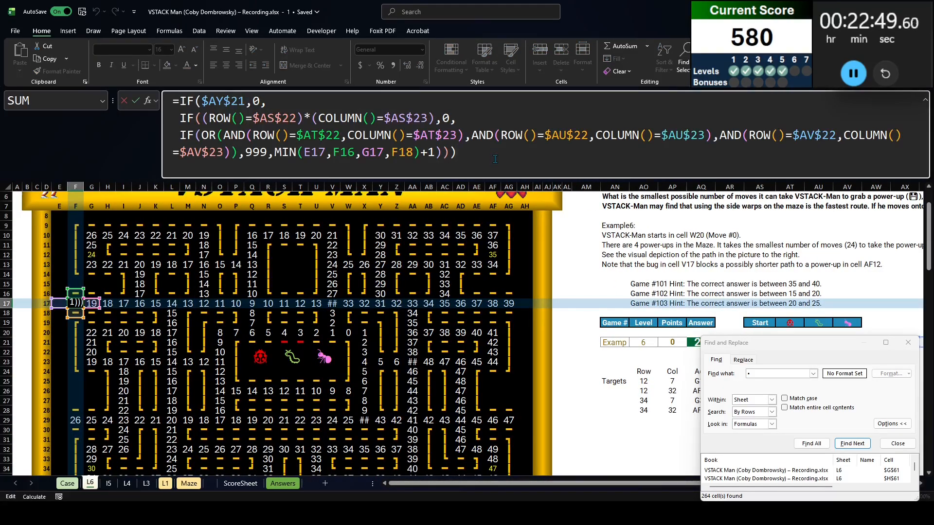
{"action": "type", "text": "+"}
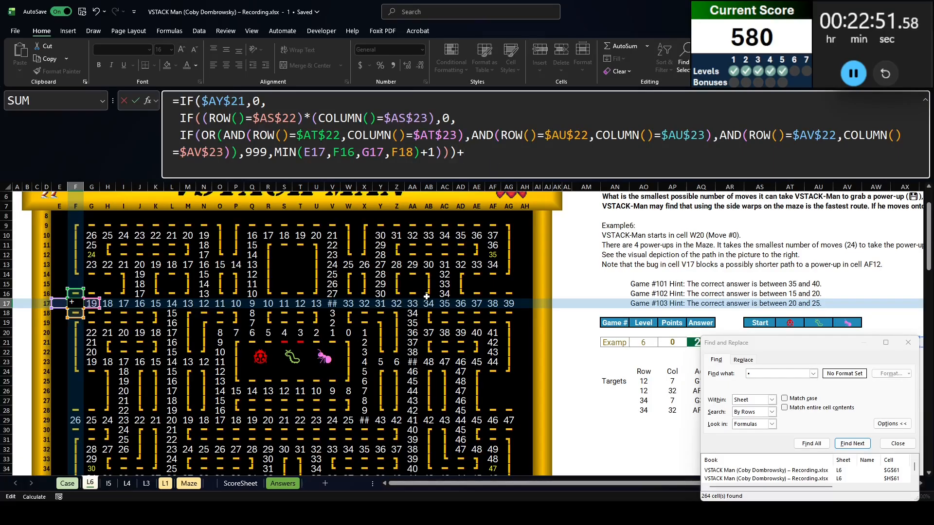
{"action": "left_click", "coordinate": [436, 153]}
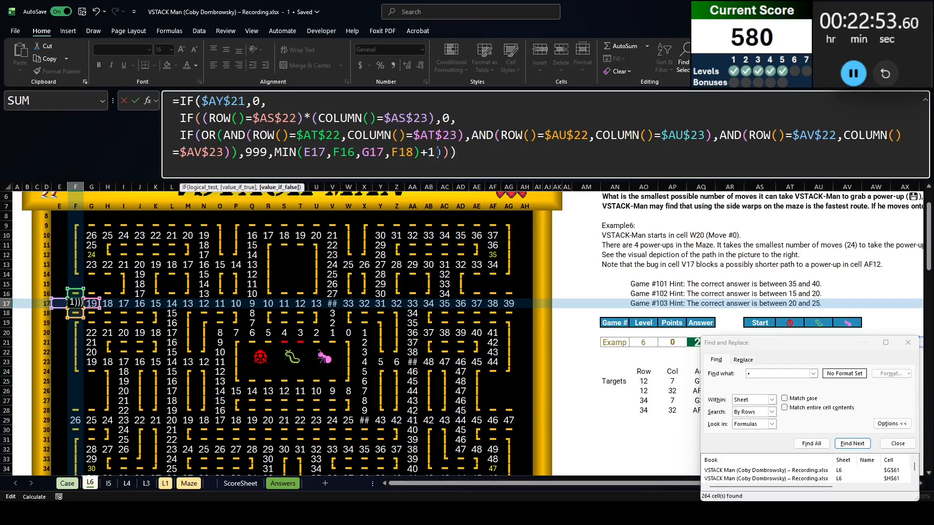
{"action": "type", "text": "+"}
{"action": "scroll", "coordinate": [479, 382], "scroll_direction": "down", "scroll_amount": 15}
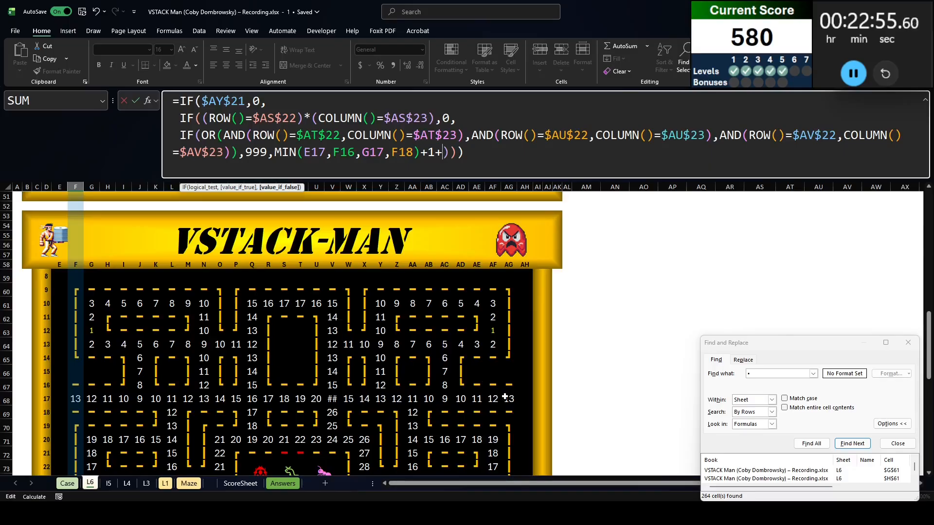
{"action": "left_click", "coordinate": [505, 398]}
{"action": "key", "text": "Return"}
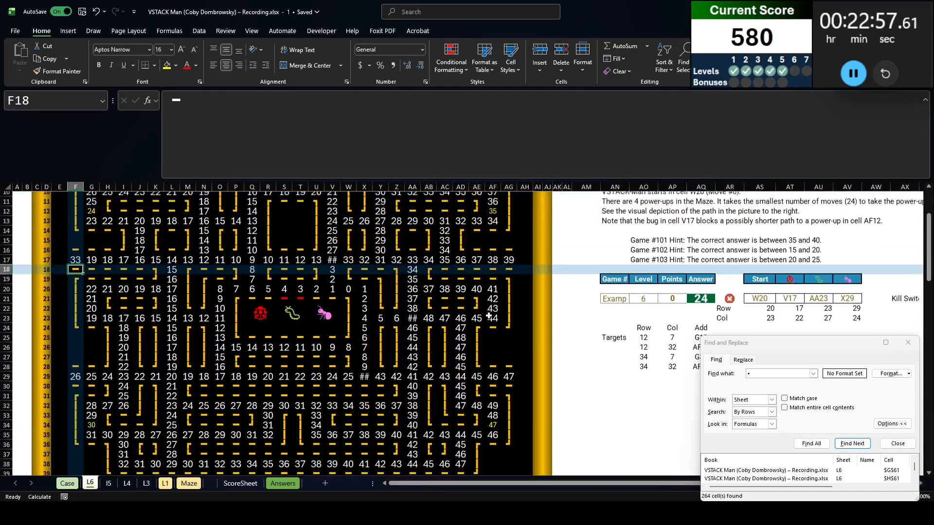
Add F68 from the second maze after the +1 in the formula of warp cell AG17
{"action": "scroll", "coordinate": [489, 317], "scroll_direction": "up", "scroll_amount": 1}
{"action": "left_click", "coordinate": [510, 276]}
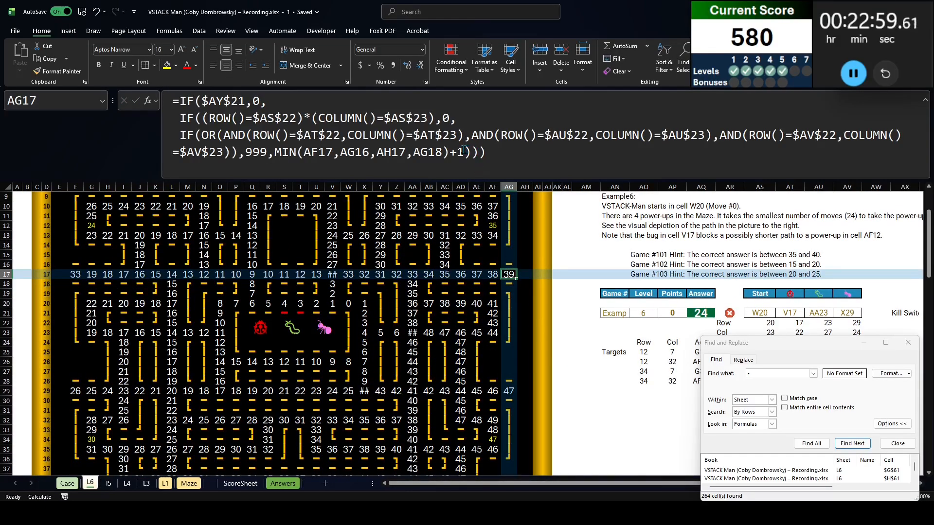
{"action": "left_click", "coordinate": [463, 151]}
{"action": "type", "text": "+"}
{"action": "scroll", "coordinate": [102, 365], "scroll_direction": "down", "scroll_amount": 15}
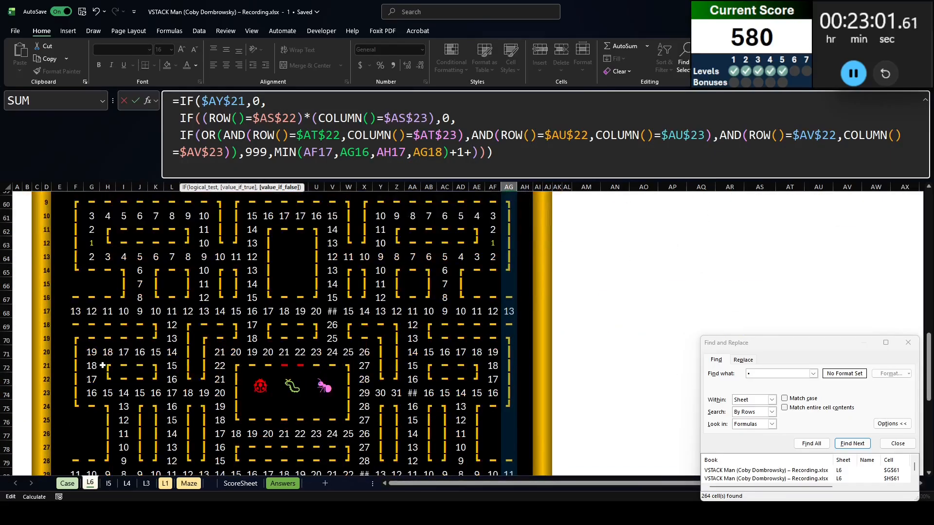
{"action": "left_click", "coordinate": [69, 310]}
{"action": "key", "text": "Return"}
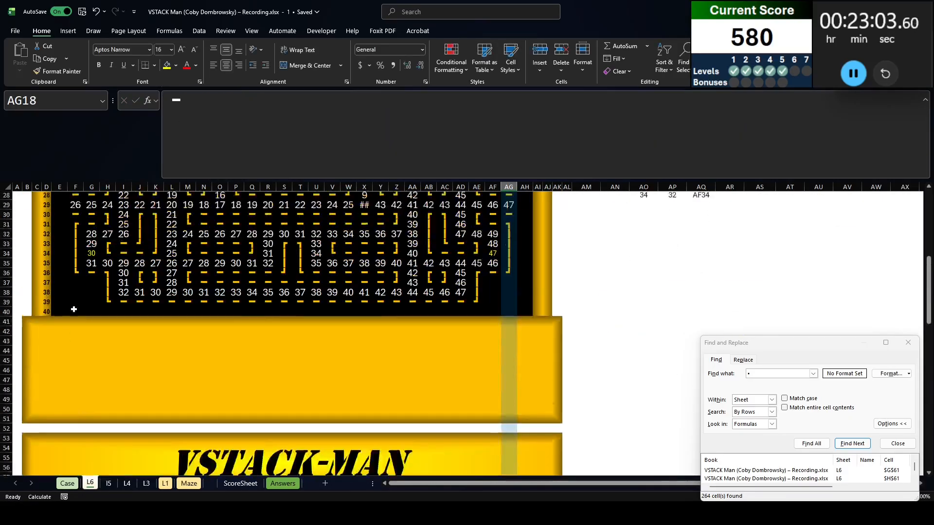
Add AG80 from the second maze after the +1 in the formula of warp cell F29
{"action": "scroll", "coordinate": [210, 292], "scroll_direction": "down", "scroll_amount": 5}
{"action": "left_click", "coordinate": [75, 275]}
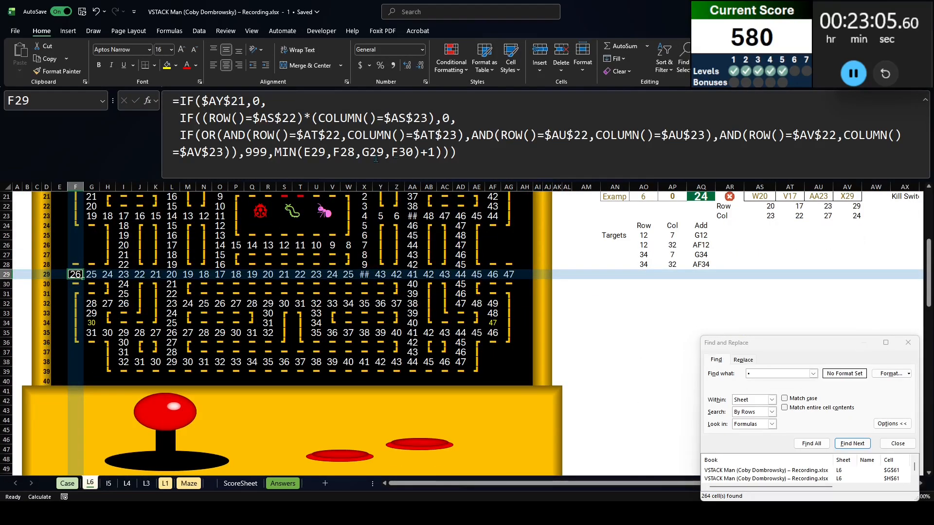
{"action": "left_click", "coordinate": [431, 152]}
{"action": "type", "text": "+"}
{"action": "scroll", "coordinate": [399, 253], "scroll_direction": "down", "scroll_amount": 15}
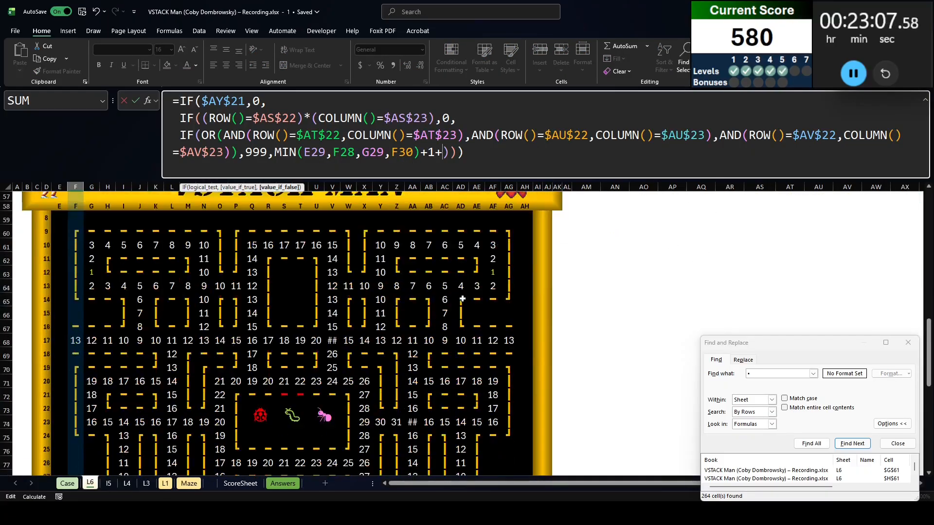
{"action": "left_click", "coordinate": [508, 387]}
{"action": "key", "text": "Return"}
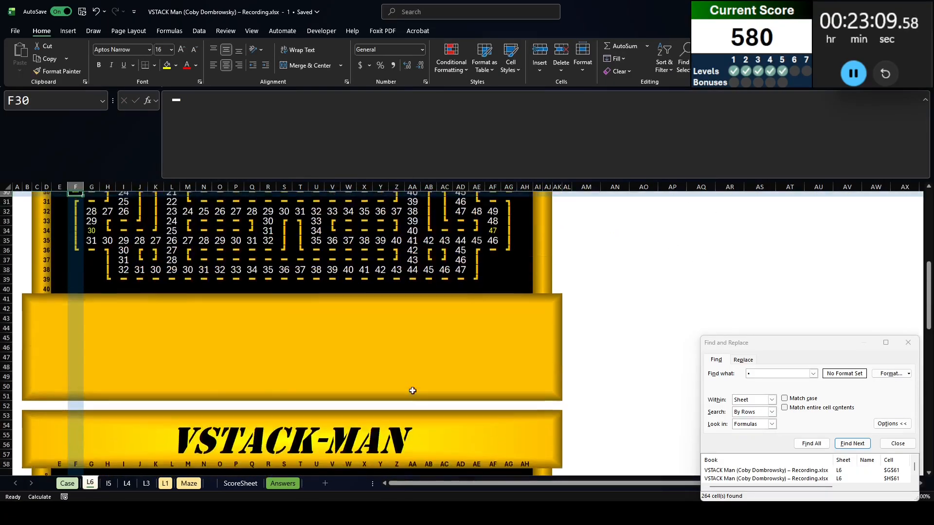
Add F80 from the second maze after the +1 in the formula of warp cell AG29
{"action": "left_click", "coordinate": [509, 304]}
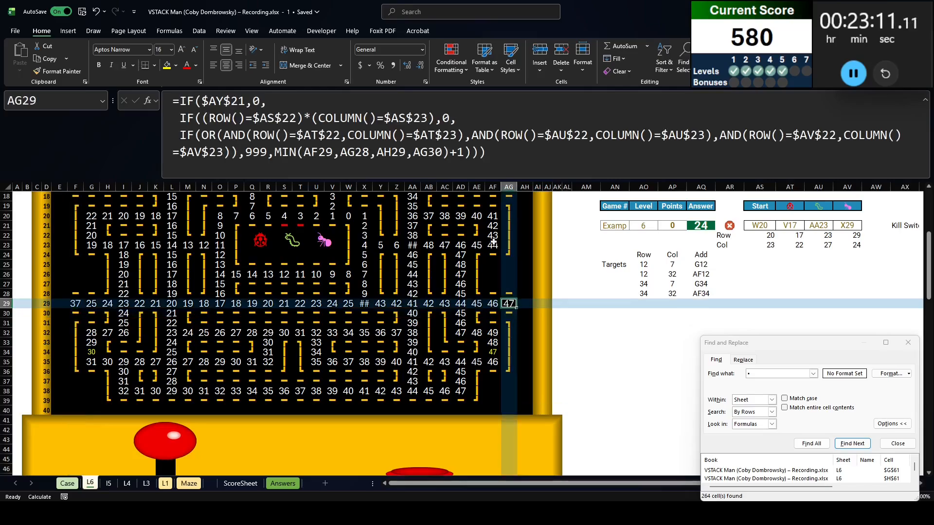
{"action": "left_click", "coordinate": [465, 151]}
{"action": "type", "text": "+"}
{"action": "scroll", "coordinate": [27, 407], "scroll_direction": "down", "scroll_amount": 15}
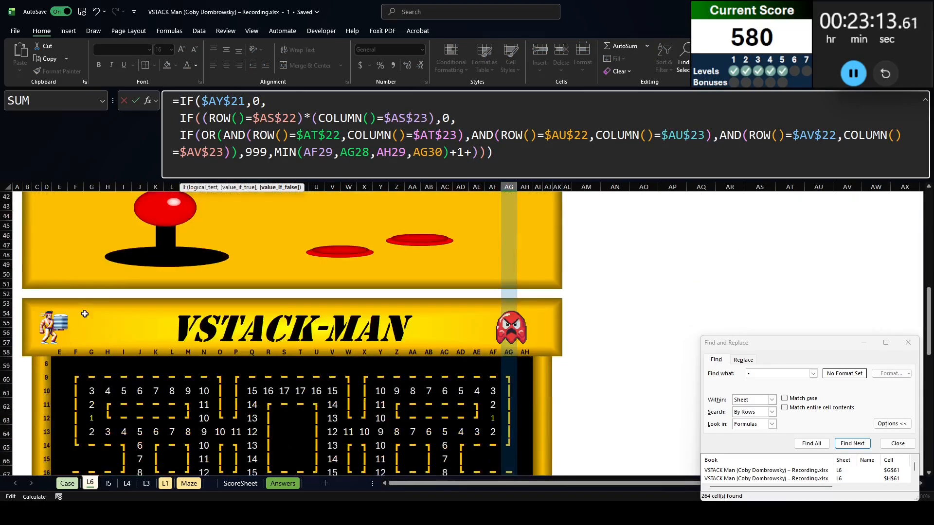
{"action": "left_click", "coordinate": [75, 447]}
{"action": "key", "text": "Return"}
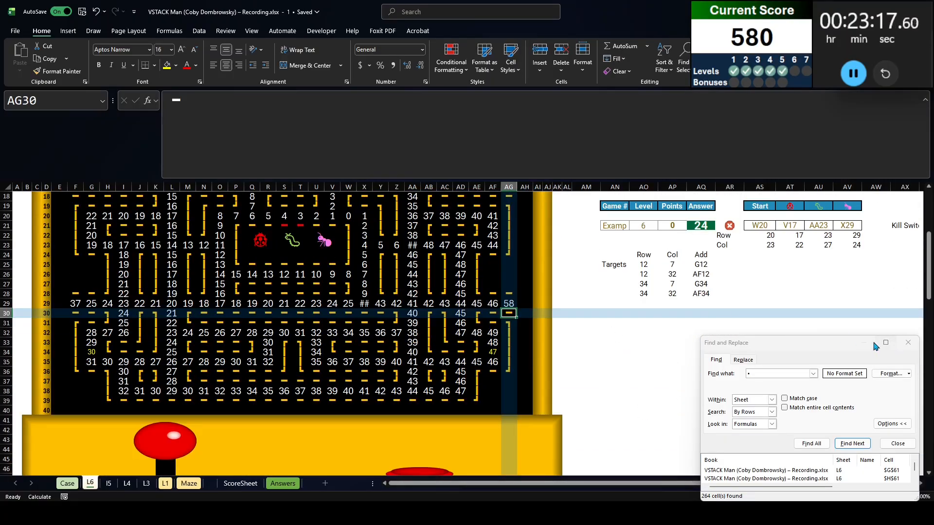
Close the Find and Replace window and select AO29 directly below the targets list
{"action": "left_click", "coordinate": [866, 346]}
{"action": "left_click", "coordinate": [914, 342]}
{"action": "left_click", "coordinate": [640, 301]}
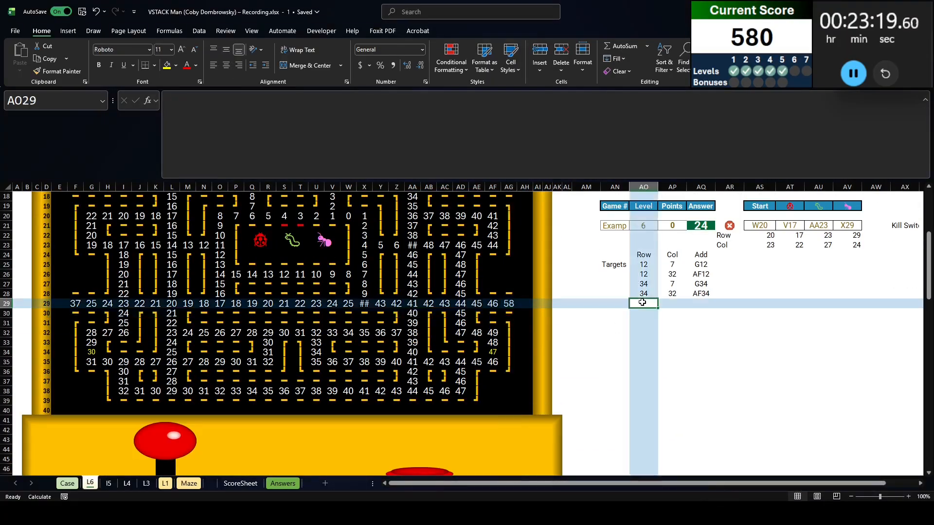
Duplicate the power-up FILTER formula from AO25 into AO29 with the symbol removed from its criterion
{"action": "left_click", "coordinate": [642, 264]}
{"action": "key", "text": "ctrl+a"}
{"action": "key", "text": "ctrl+c"}
{"action": "key", "text": "Escape"}
{"action": "key", "text": "Down"}
{"action": "key", "text": "Down"}
{"action": "key", "text": "Down"}
{"action": "key", "text": "Down"}
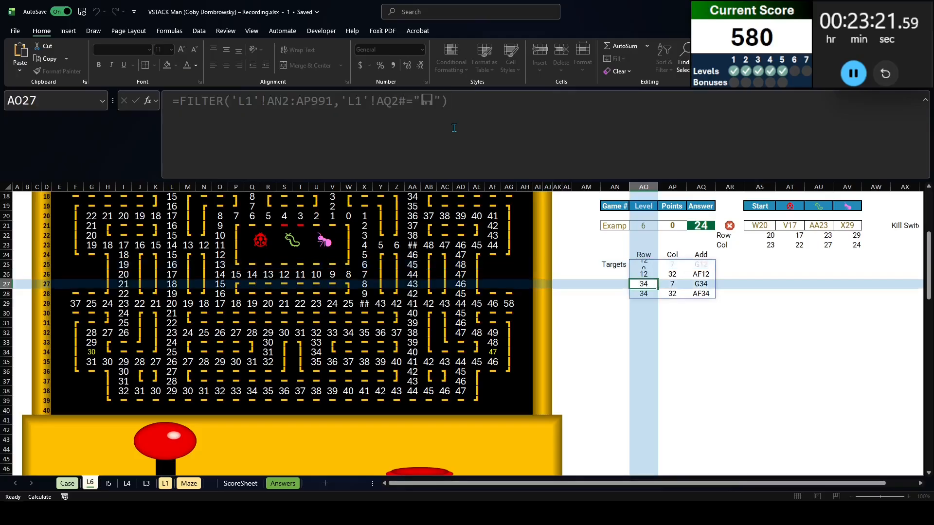
{"action": "left_click", "coordinate": [429, 119]}
{"action": "key", "text": "ctrl+v"}
{"action": "double_click", "coordinate": [428, 101]}
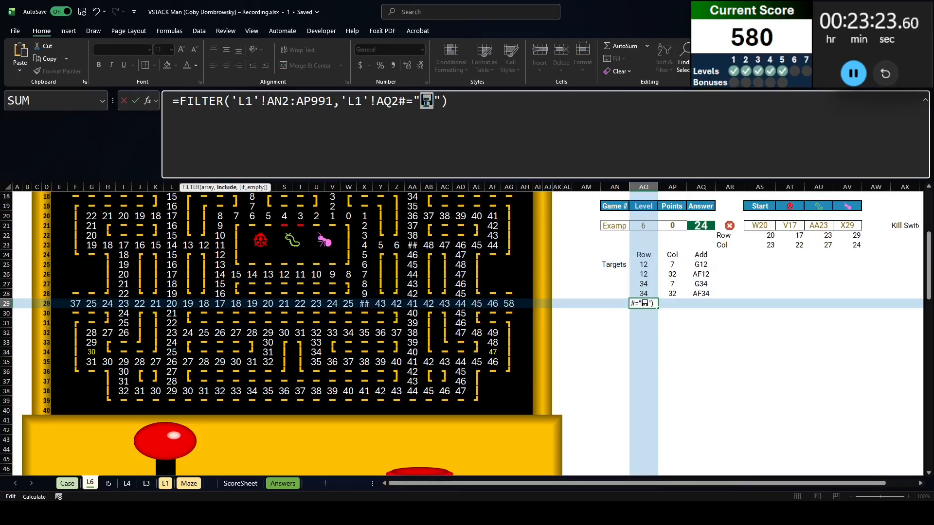
{"action": "key", "text": "BackSpace"}
{"action": "key", "text": "Return"}
Copy the ↔ warp symbol from cell AG17 of the maze on sheet L1
{"action": "key", "text": "ctrl+Page_Down"}
{"action": "key", "text": "ctrl+Page_Down"}
{"action": "key", "text": "ctrl+Page_Down"}
{"action": "key", "text": "ctrl+Page_Down"}
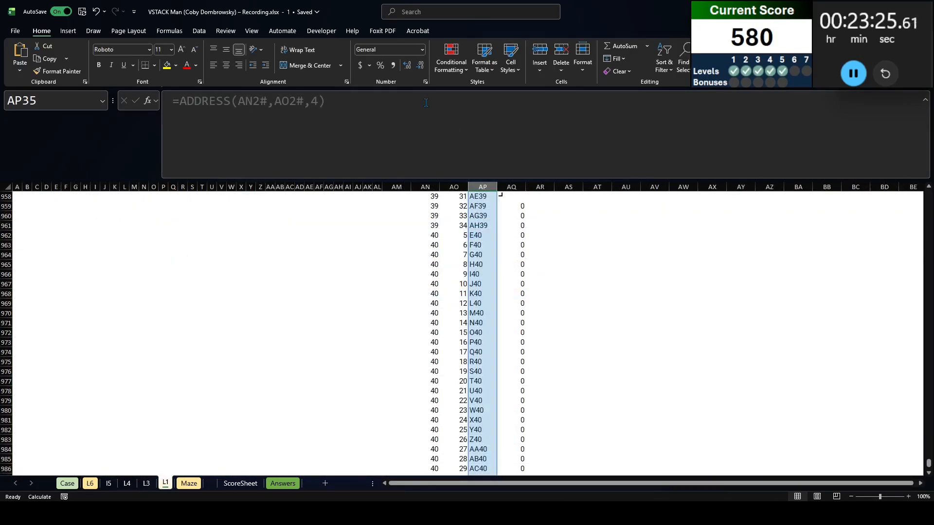
{"action": "scroll", "coordinate": [659, 268], "scroll_direction": "up", "scroll_amount": 20}
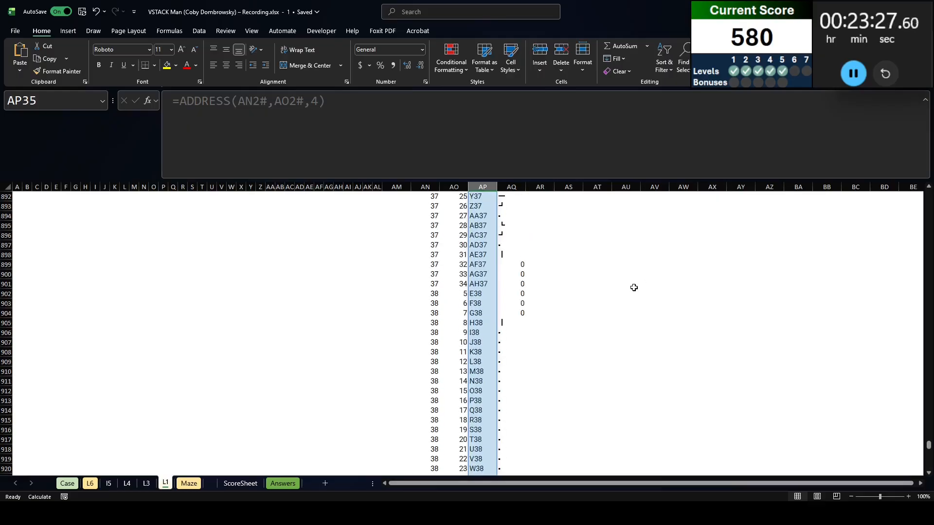
{"action": "left_click_drag", "start_coordinate": [929, 438], "coordinate": [929, 195]}
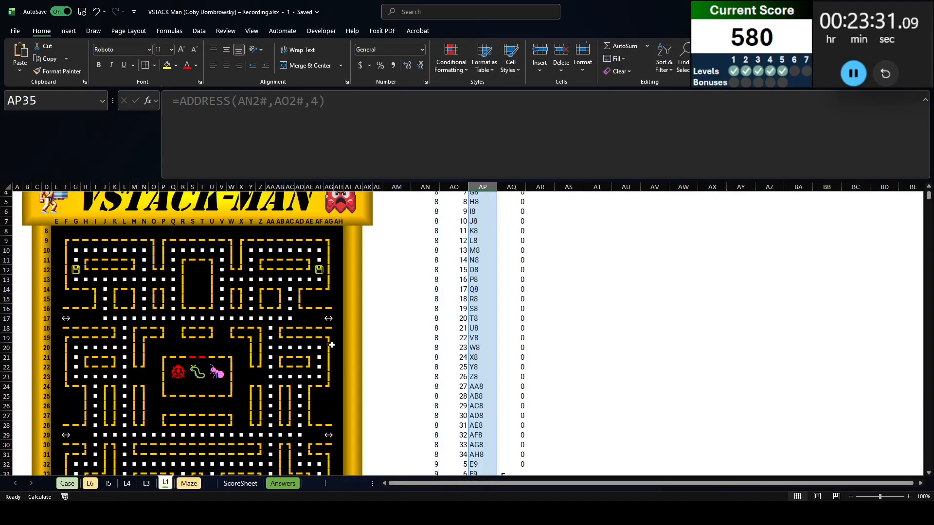
{"action": "left_click", "coordinate": [329, 317]}
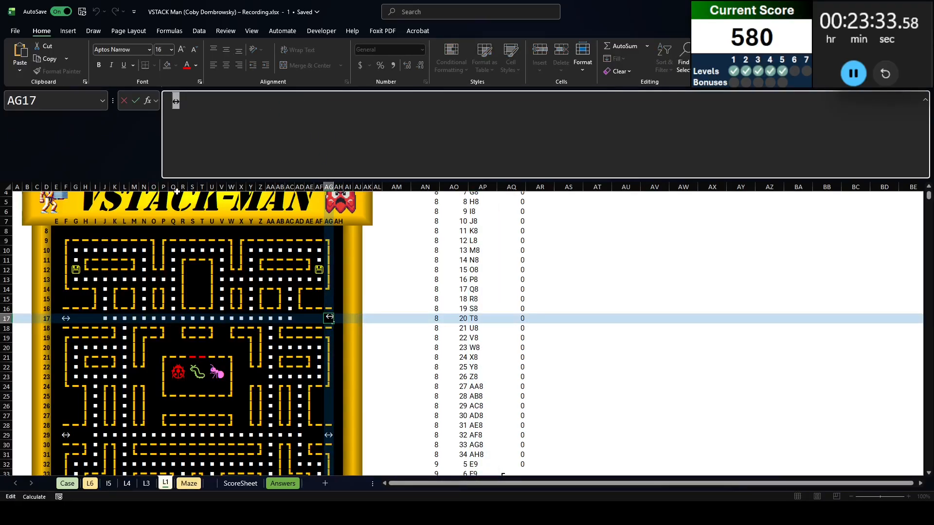
Return to sheet L6 and set the criterion of the FILTER formula in AO29 to "↔"
{"action": "key", "text": "ctrl+Page_Up"}
{"action": "key", "text": "ctrl+Page_Up"}
{"action": "key", "text": "ctrl+Page_Up"}
{"action": "key", "text": "ctrl+Page_Up"}
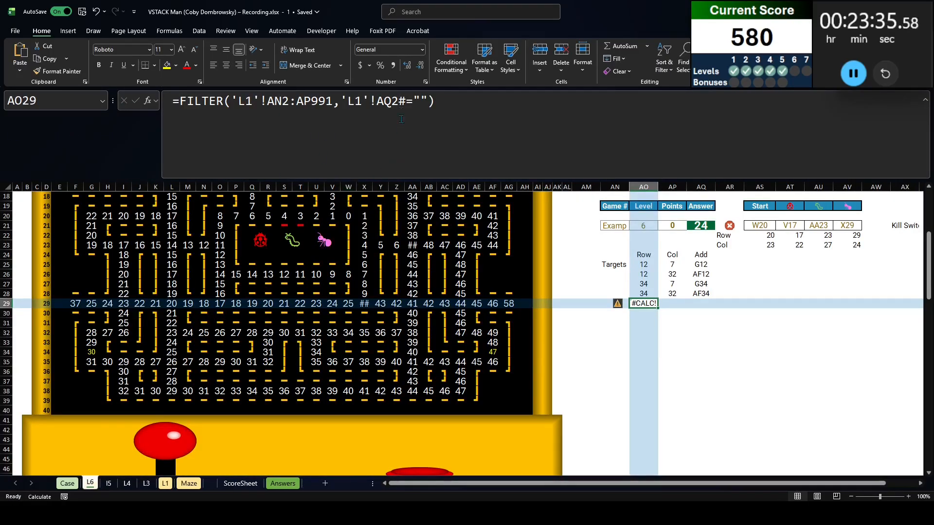
{"action": "left_click", "coordinate": [422, 97]}
{"action": "type", "text": "<>"}
{"action": "key", "text": "Return"}
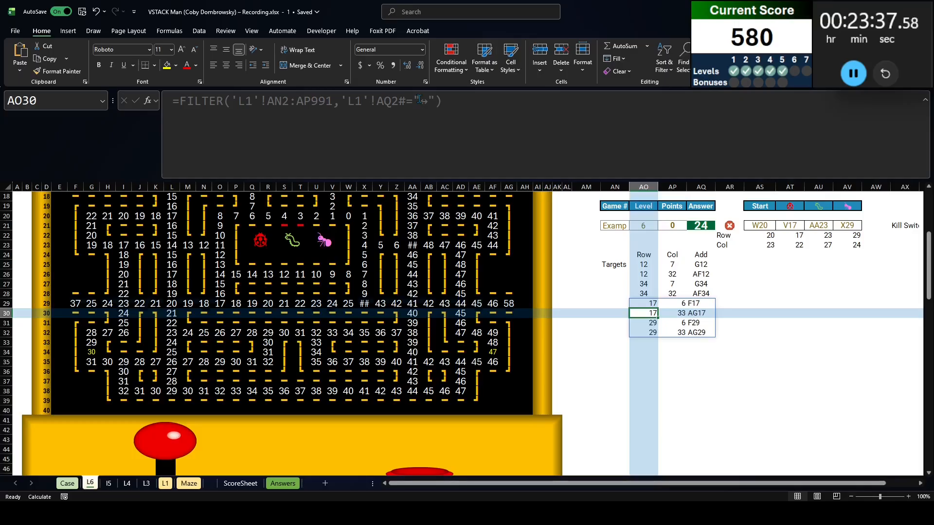
Center the filtered warp-cell list in AO29:AQ32
{"action": "key", "text": "Up"}
{"action": "key", "text": "ctrl+shift+Right"}
{"action": "key", "text": "ctrl+shift+Down"}
{"action": "left_click", "coordinate": [226, 65]}
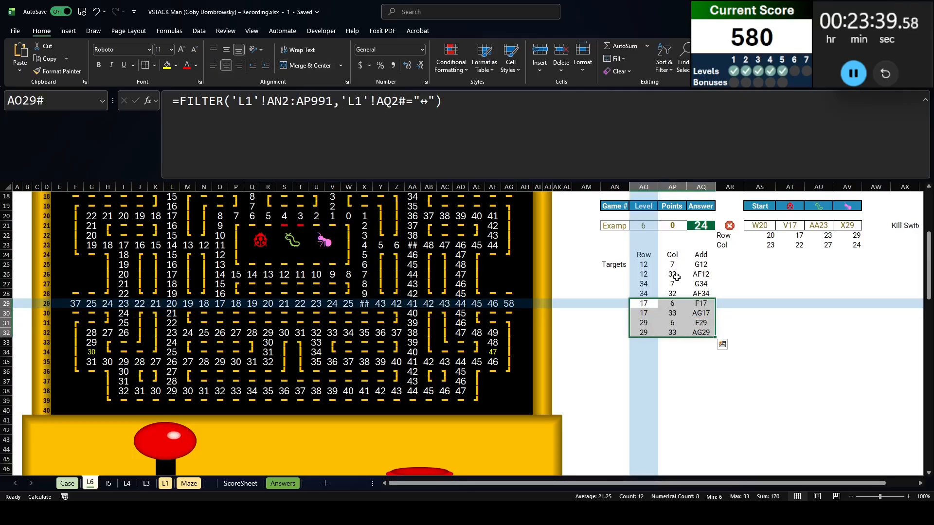
Start an INDEX formula in AR25 beside the first target, with the absolute range $A$1:$AK$51 as its array
{"action": "left_click", "coordinate": [728, 283]}
{"action": "left_click", "coordinate": [726, 256]}
{"action": "left_click", "coordinate": [726, 267]}
{"action": "scroll", "coordinate": [776, 305], "scroll_direction": "up", "scroll_amount": 5}
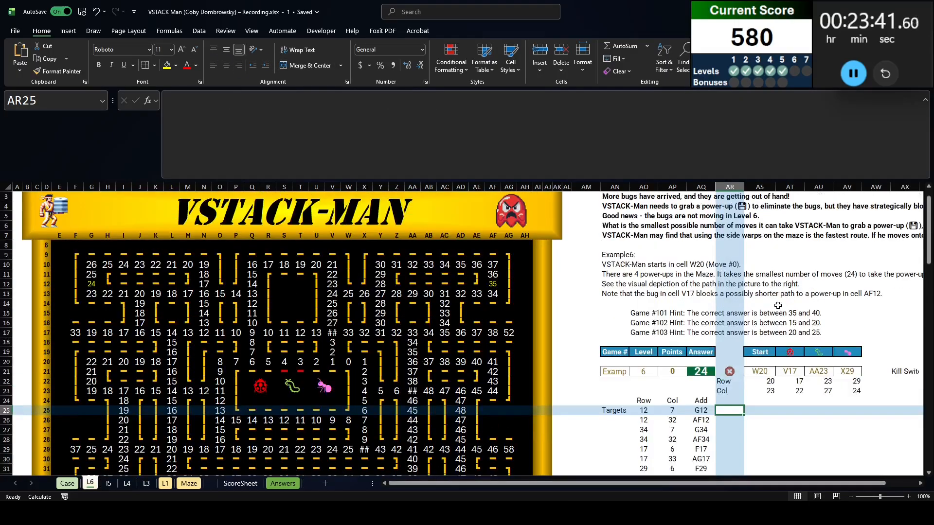
{"action": "scroll", "coordinate": [777, 306], "scroll_direction": "down", "scroll_amount": 4}
{"action": "scroll", "coordinate": [778, 305], "scroll_direction": "up", "scroll_amount": 5}
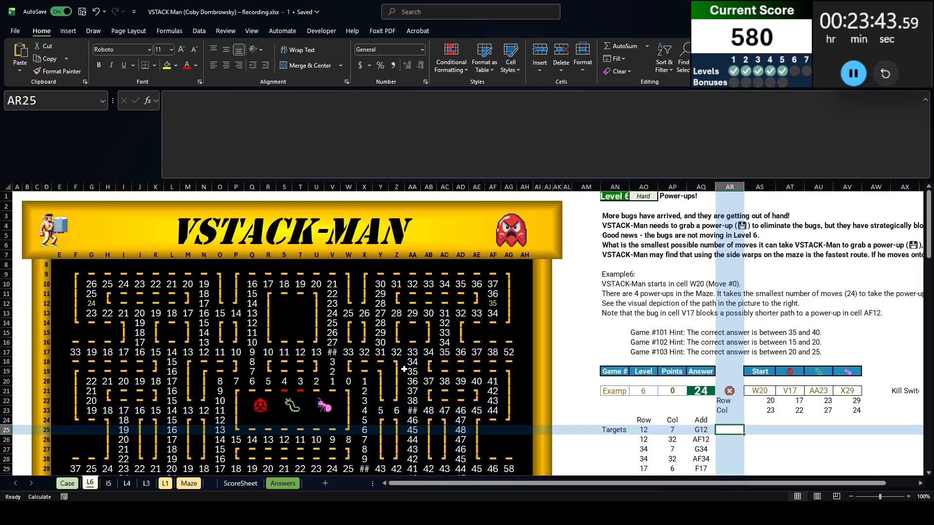
{"action": "scroll", "coordinate": [535, 355], "scroll_direction": "down", "scroll_amount": 4}
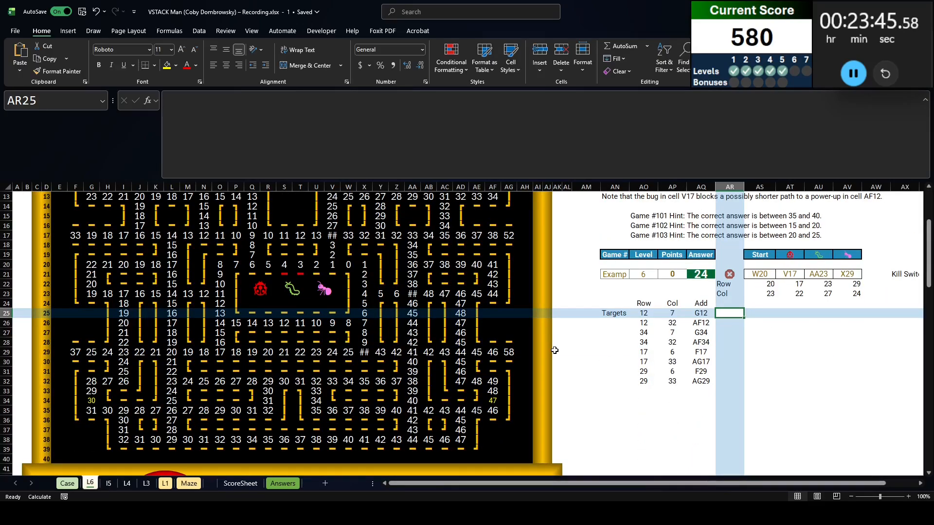
{"action": "type", "text": "=index("}
{"action": "scroll", "coordinate": [554, 350], "scroll_direction": "down", "scroll_amount": 4}
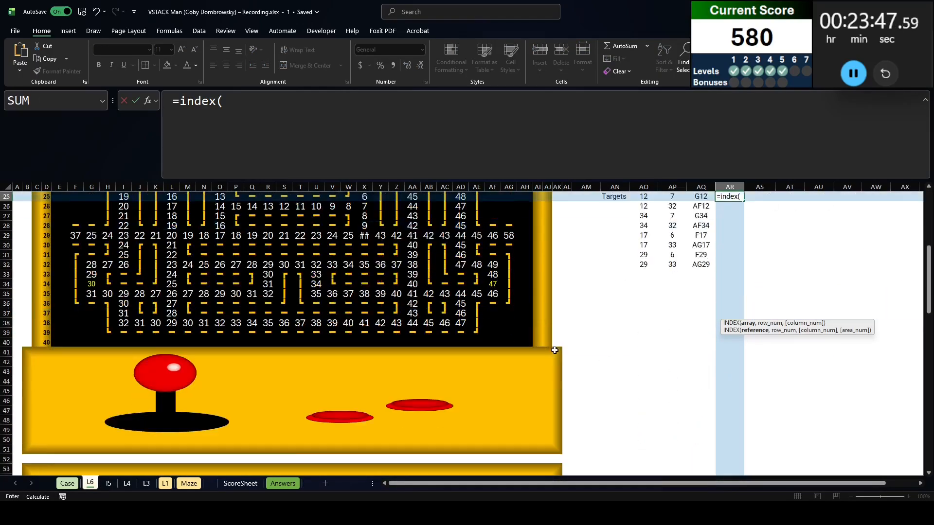
{"action": "scroll", "coordinate": [555, 369], "scroll_direction": "down", "scroll_amount": 2}
{"action": "left_click", "coordinate": [556, 385]}
{"action": "scroll", "coordinate": [425, 319], "scroll_direction": "up", "scroll_amount": 10}
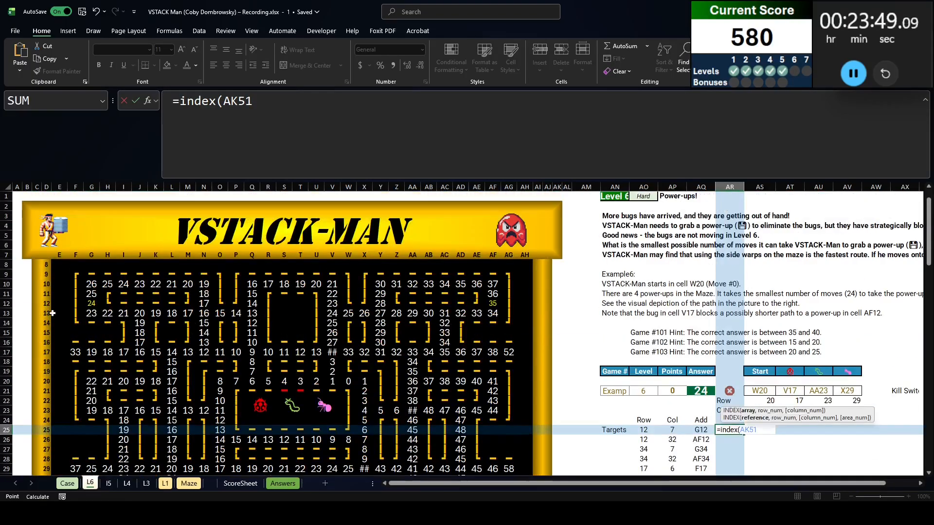
{"action": "left_click", "coordinate": [16, 196], "text": "shift"}
{"action": "key", "text": "F4"}
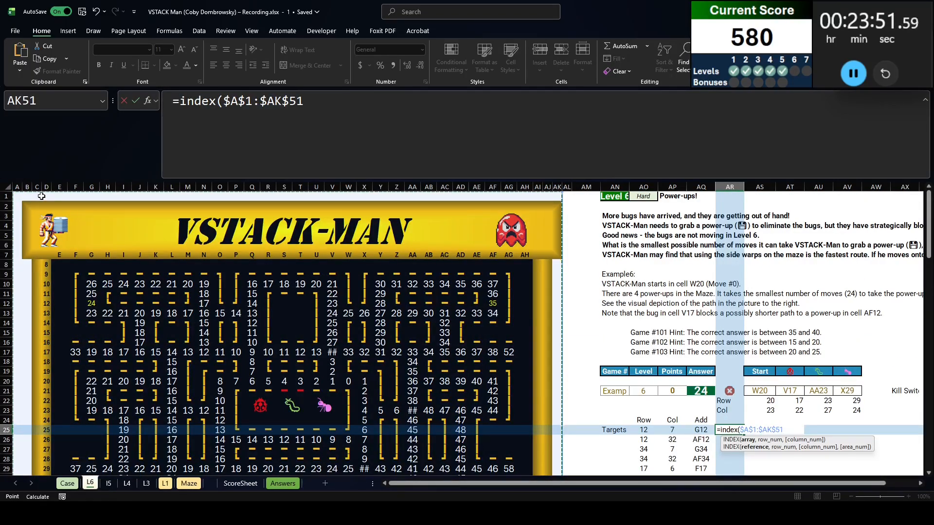
Use the target rows AO25:AO32 as the INDEX formula's row argument
{"action": "type", "text": ","}
{"action": "key", "text": "Left"}
{"action": "key", "text": "Left"}
{"action": "key", "text": "Left"}
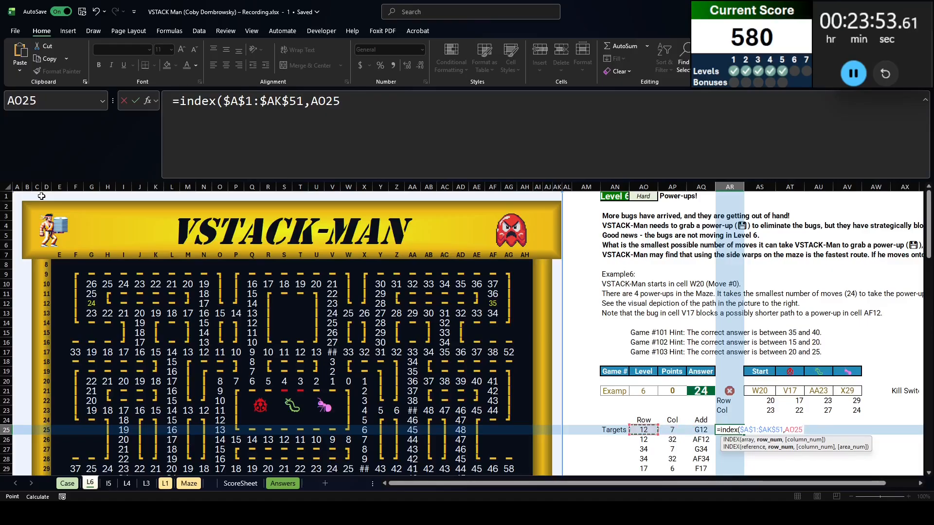
{"action": "key", "text": "shift+Down"}
{"action": "key", "text": "shift+Down"}
{"action": "key", "text": "shift+Down"}
{"action": "key", "text": "shift+Down"}
{"action": "key", "text": "shift+Down"}
{"action": "key", "text": "shift+Down"}
{"action": "key", "text": "shift+Down"}
Complete the INDEX formula in AR25 with the target columns AP25:AP32 as its column argument
{"action": "type", "text": ","}
{"action": "key", "text": "Left"}
{"action": "key", "text": "Left"}
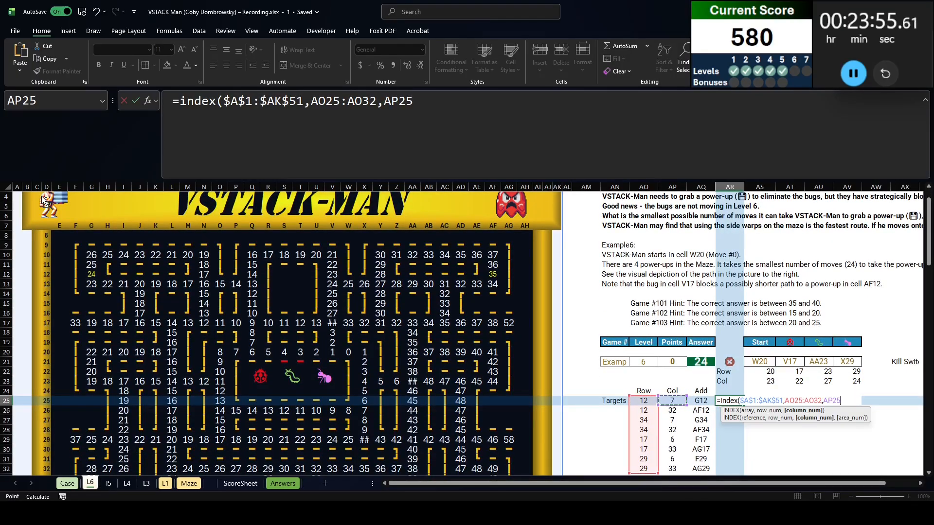
{"action": "key", "text": "shift+Down"}
{"action": "key", "text": "shift+Down"}
{"action": "key", "text": "shift+Down"}
{"action": "key", "text": "shift+Down"}
{"action": "key", "text": "shift+Down"}
{"action": "key", "text": "shift+Down"}
{"action": "key", "text": "shift+Down"}
{"action": "key", "text": "Return"}
{"action": "scroll", "coordinate": [752, 359], "scroll_direction": "down", "scroll_amount": 1}
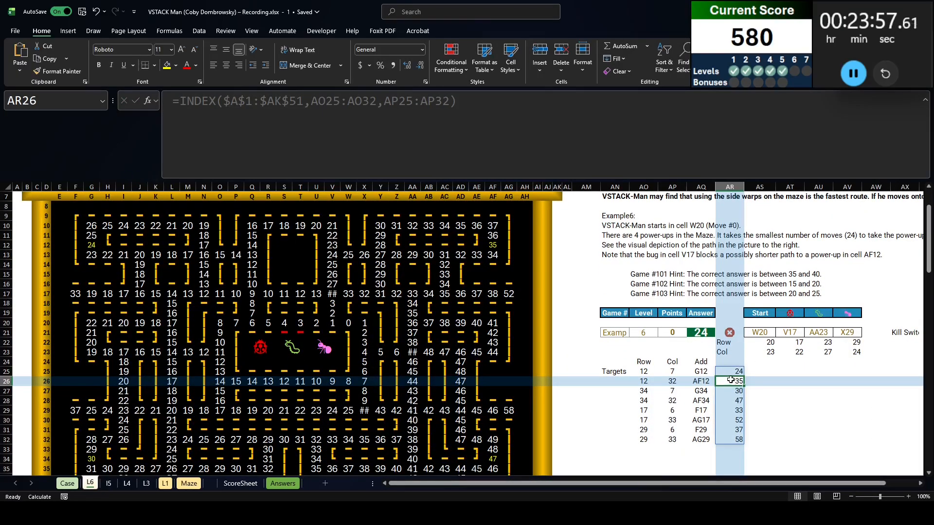
Enter a MIN formula in AR34 over the spilled move counts starting at AR25
{"action": "scroll", "coordinate": [635, 267], "scroll_direction": "up", "scroll_amount": 2}
{"action": "left_click", "coordinate": [611, 237]}
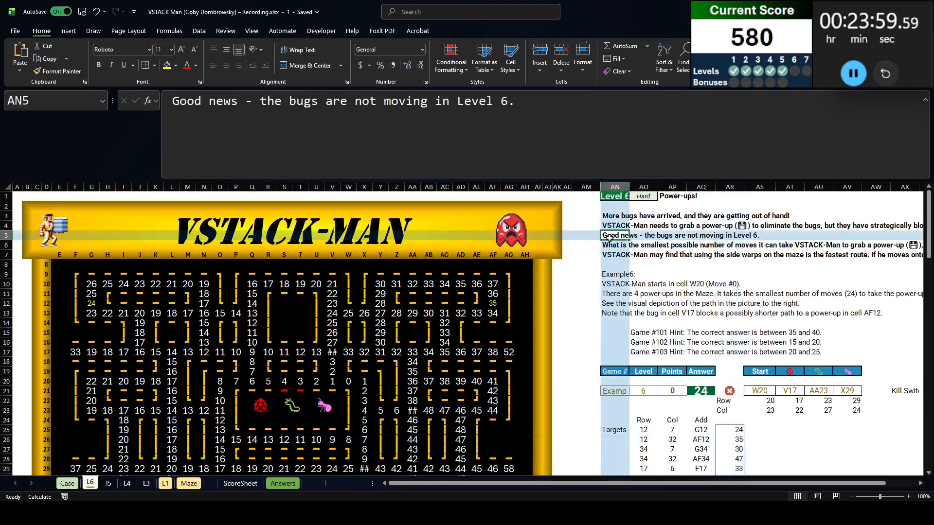
{"action": "left_click", "coordinate": [612, 254]}
{"action": "scroll", "coordinate": [694, 329], "scroll_direction": "down", "scroll_amount": 3}
{"action": "left_click", "coordinate": [732, 343]}
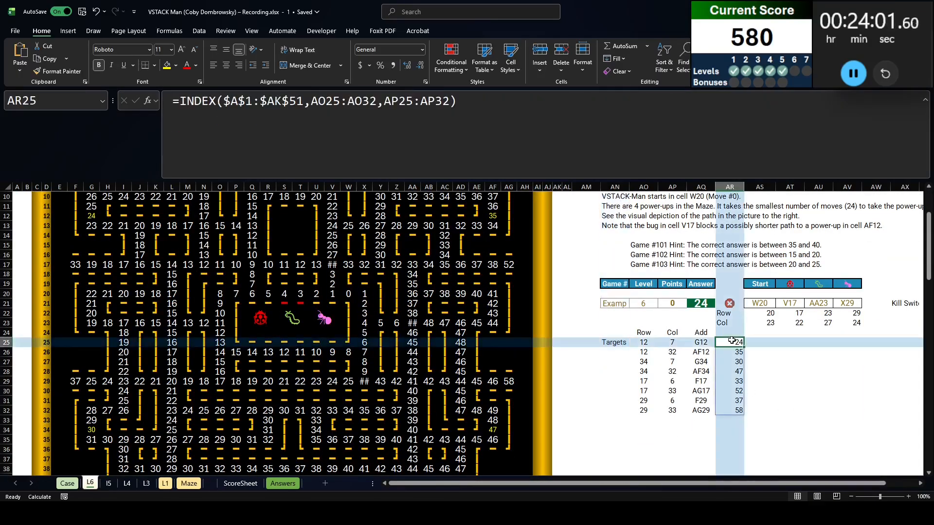
{"action": "scroll", "coordinate": [733, 340], "scroll_direction": "down", "scroll_amount": 1}
{"action": "left_click", "coordinate": [733, 402]}
{"action": "type", "text": "=min("}
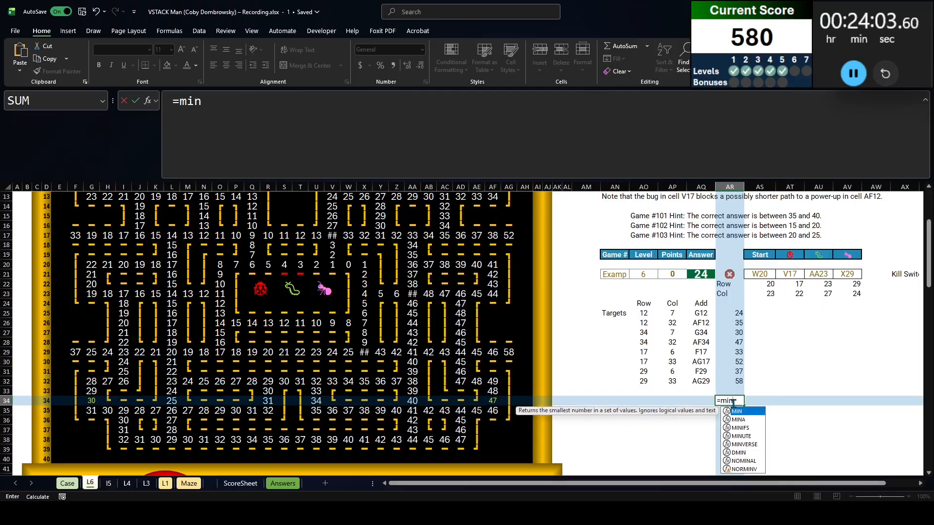
{"action": "key", "text": "ctrl+Up"}
{"action": "key", "text": "ctrl+Up"}
{"action": "type", "text": "#"}
{"action": "key", "text": "Return"}
Copy game numbers 101 to 120 from the Case sheet into L6, starting at AQ35
{"action": "key", "text": "Left"}
{"action": "key", "text": "ctrl+Page_Up"}
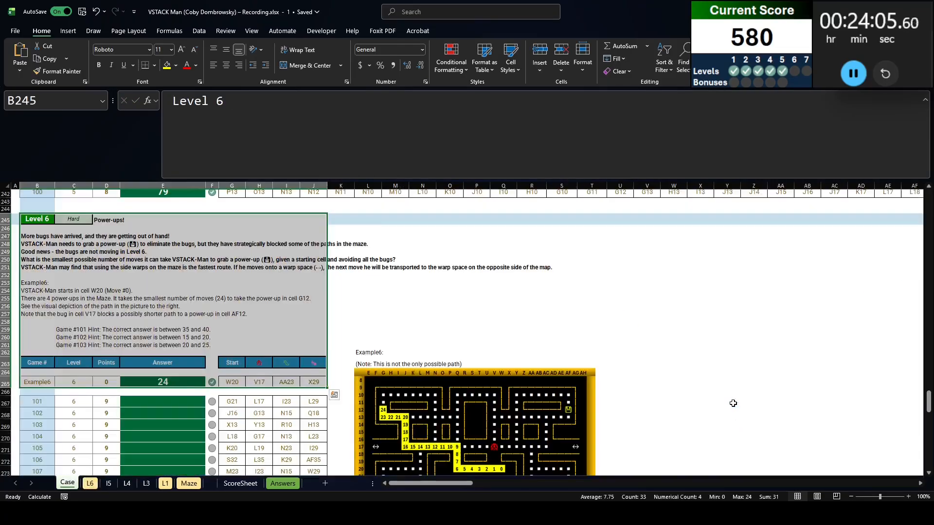
{"action": "left_click", "coordinate": [33, 400]}
{"action": "key", "text": "ctrl+shift+Down"}
{"action": "key", "text": "ctrl+c"}
{"action": "key", "text": "ctrl+Page_Down"}
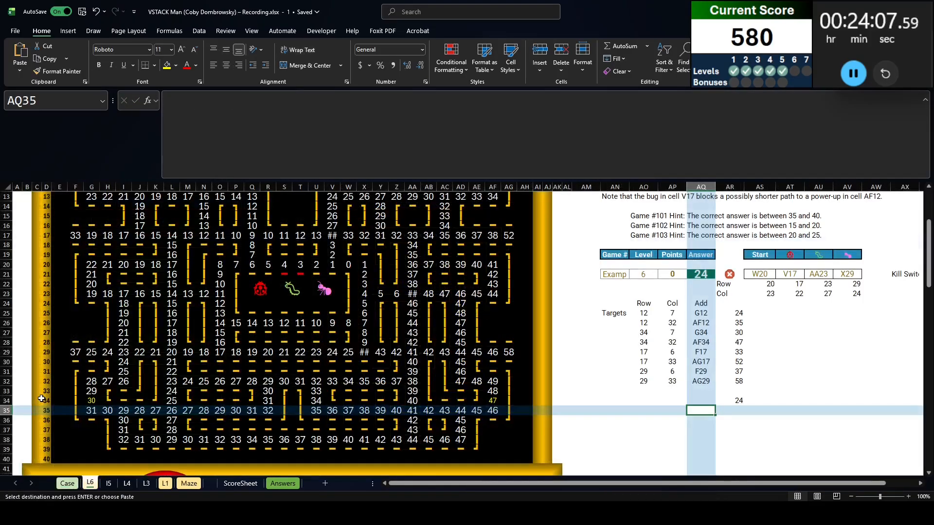
{"action": "key", "text": "ctrl+v"}
Create a data table on AQ34:AR54 with AN21 as the column input cell
{"action": "key", "text": "Up"}
{"action": "key", "text": "shift+Right"}
{"action": "key", "text": "ctrl+shift+Down"}
{"action": "key", "text": "ctrl+shift+Down"}
{"action": "key", "text": "alt+a"}
{"action": "key", "text": "w"}
{"action": "key", "text": "t"}
{"action": "scroll", "coordinate": [340, 389], "scroll_direction": "up", "scroll_amount": 3}
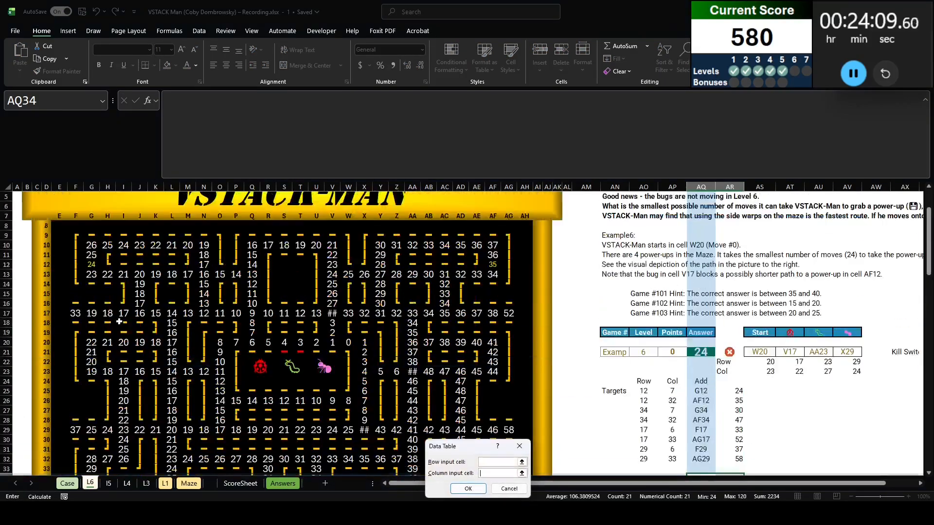
{"action": "scroll", "coordinate": [603, 355], "scroll_direction": "down", "scroll_amount": 4}
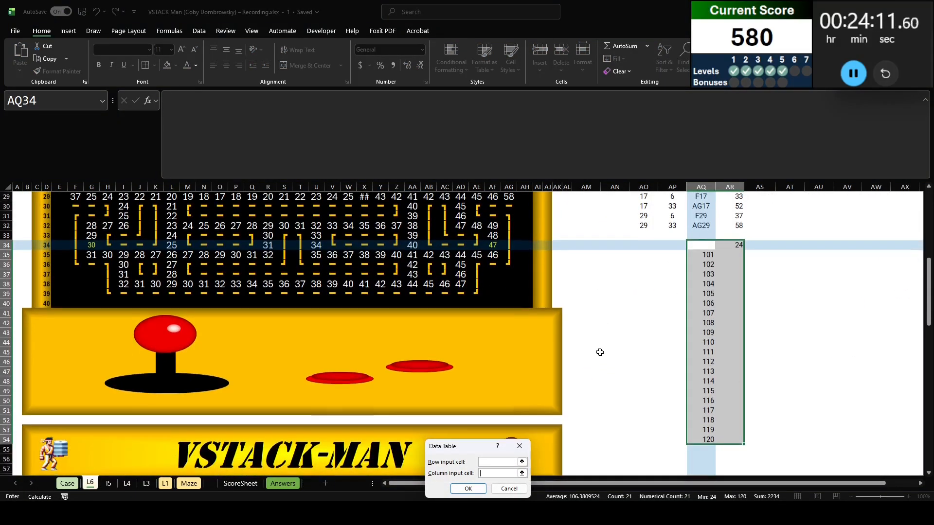
{"action": "scroll", "coordinate": [600, 351], "scroll_direction": "up", "scroll_amount": 2}
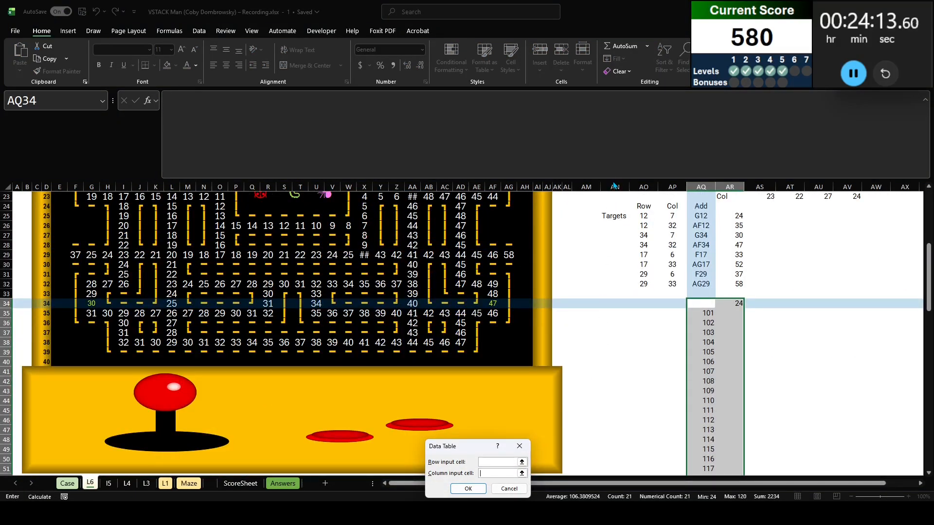
{"action": "scroll", "coordinate": [621, 209], "scroll_direction": "up", "scroll_amount": 1}
{"action": "left_click", "coordinate": [622, 208]}
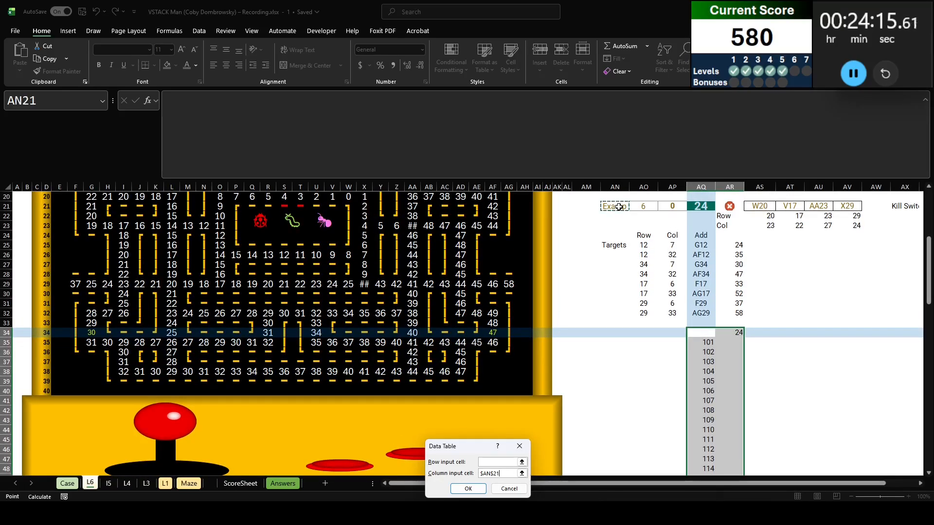
{"action": "scroll", "coordinate": [619, 302], "scroll_direction": "down", "scroll_amount": 3}
{"action": "key", "text": "Return"}
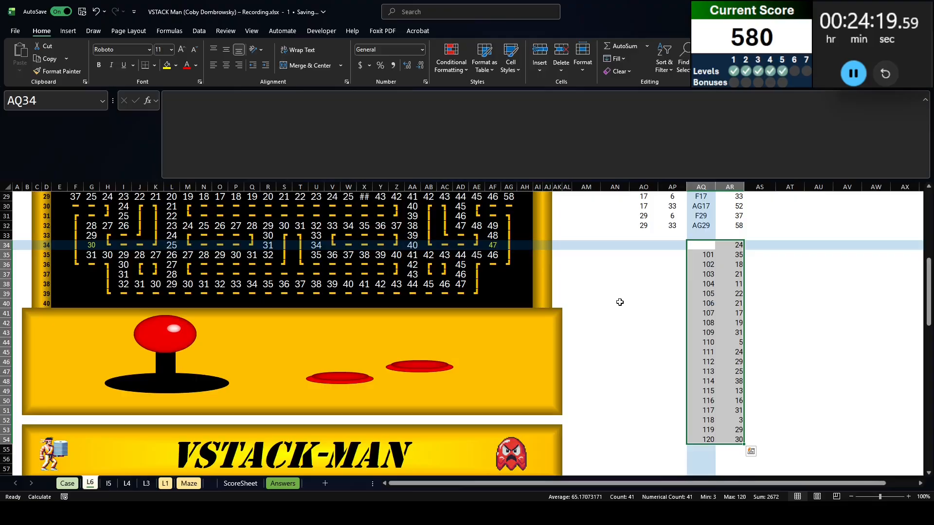
Copy the data table results AR35:AR54 into the Level 6 answer cells on the Case sheet, starting at E267
{"action": "left_click", "coordinate": [730, 254]}
{"action": "key", "text": "ctrl+shift+Down"}
{"action": "key", "text": "ctrl+c"}
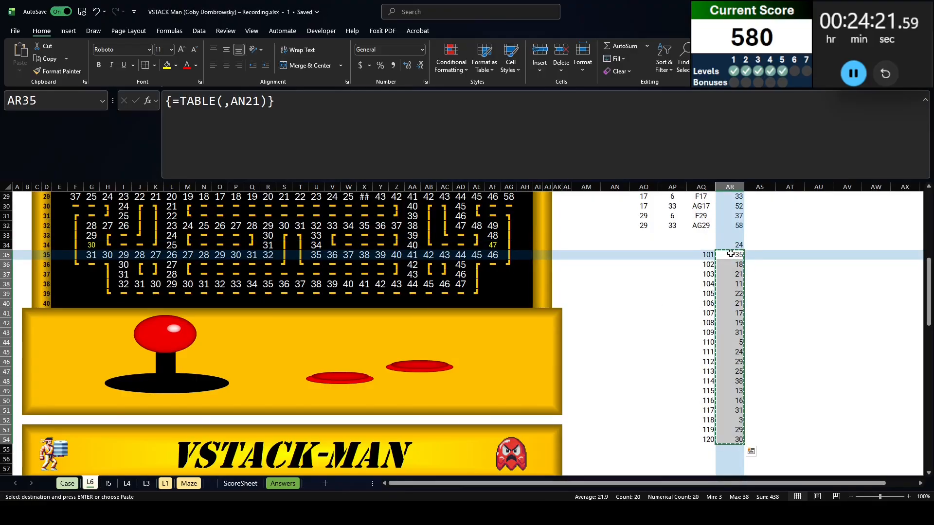
{"action": "key", "text": "ctrl+Page_Up"}
{"action": "key", "text": "Right"}
{"action": "key", "text": "Right"}
{"action": "key", "text": "Right"}
{"action": "key", "text": "Return"}
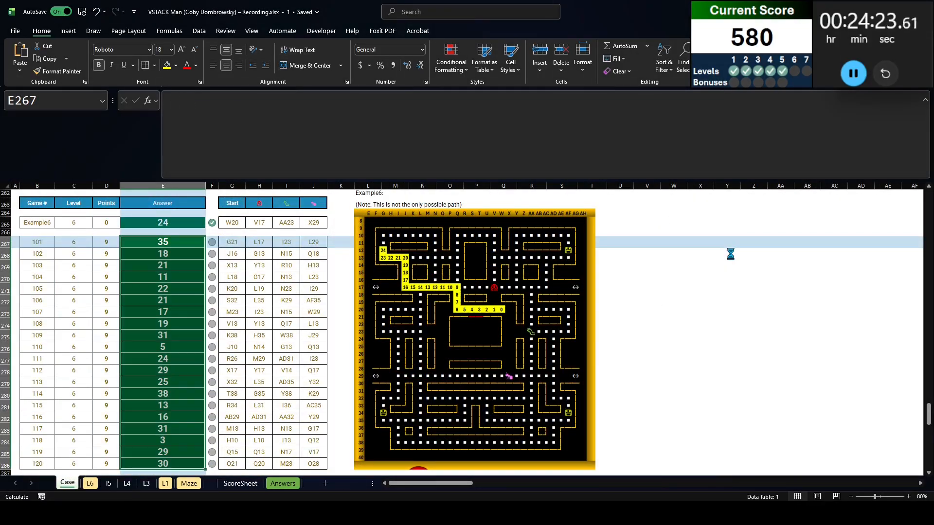
Clear the data table results in L6 from AR35 down and set the kill switch in AY21 to 1
{"action": "key", "text": "ctrl+Page_Down"}
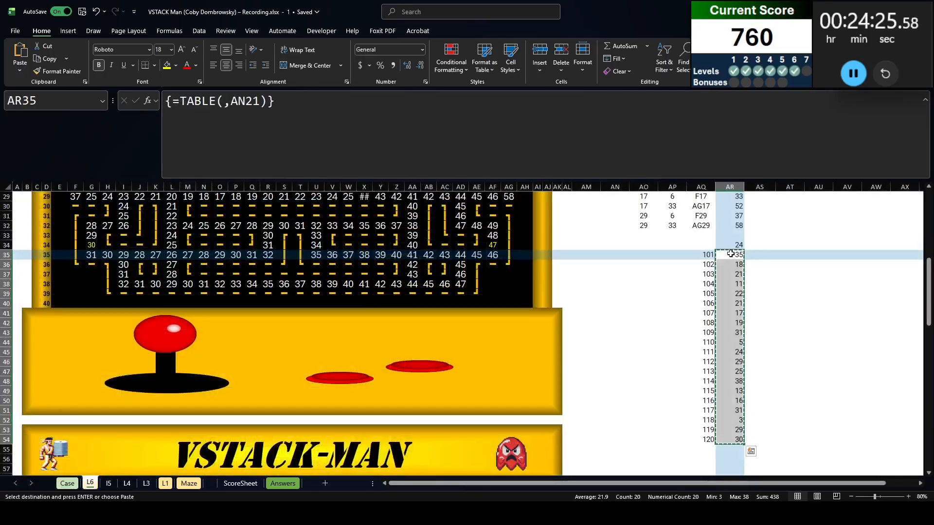
{"action": "key", "text": "Escape"}
{"action": "scroll", "coordinate": [732, 254], "scroll_direction": "up", "scroll_amount": 7}
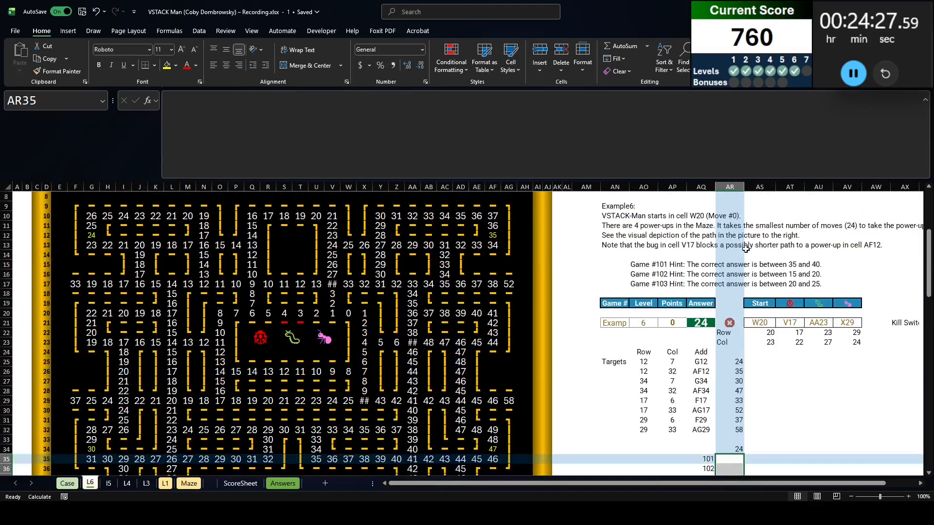
{"action": "left_click", "coordinate": [898, 322]}
{"action": "key", "text": "Right"}
{"action": "type", "text": "0"}
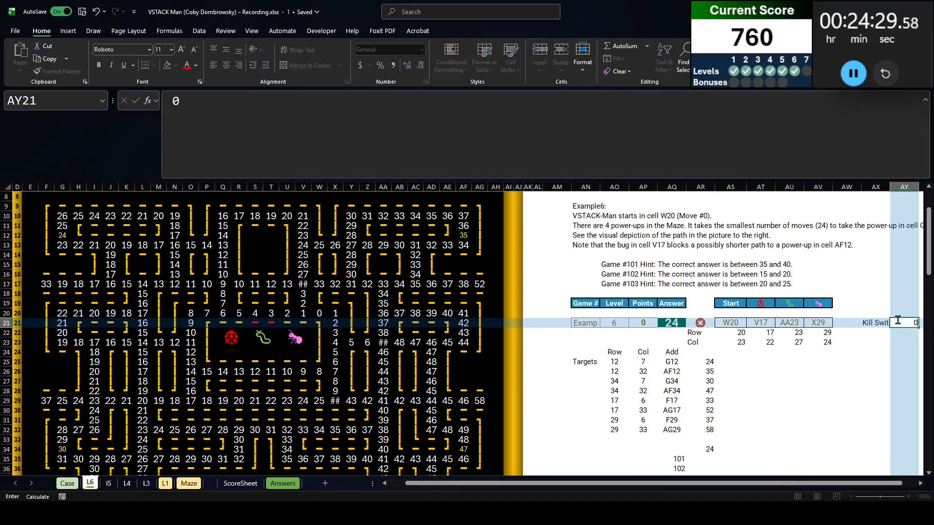
{"action": "key", "text": "Return"}
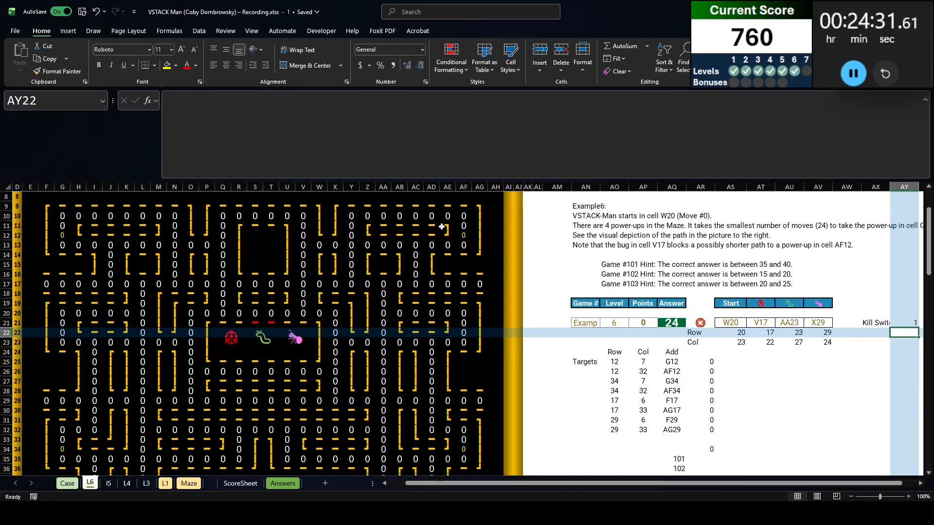
Read the Level 7 rules in rows 291 to 300 of the Case sheet
{"action": "scroll", "coordinate": [281, 364], "scroll_direction": "down", "scroll_amount": 13}
{"action": "key", "text": "ctrl+Page_Up"}
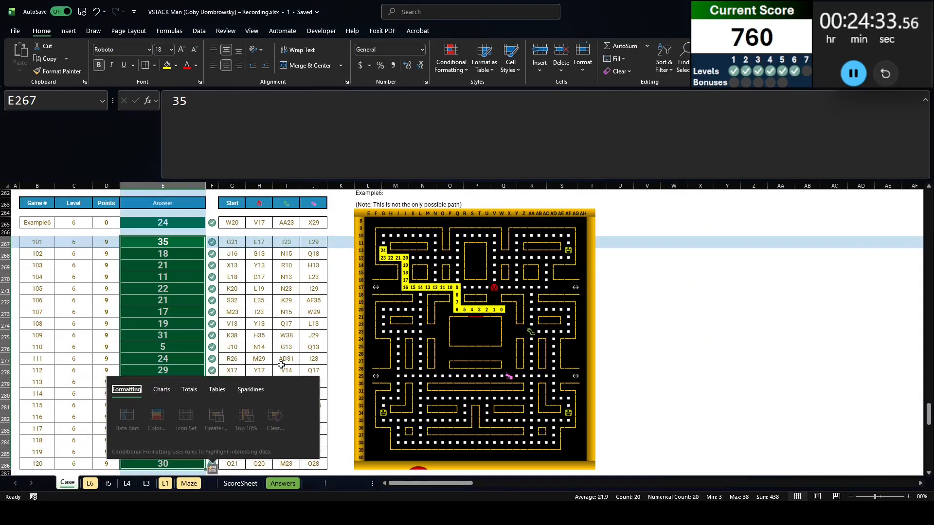
{"action": "scroll", "coordinate": [52, 363], "scroll_direction": "down", "scroll_amount": 9}
{"action": "scroll", "coordinate": [51, 363], "scroll_direction": "up", "scroll_amount": 2}
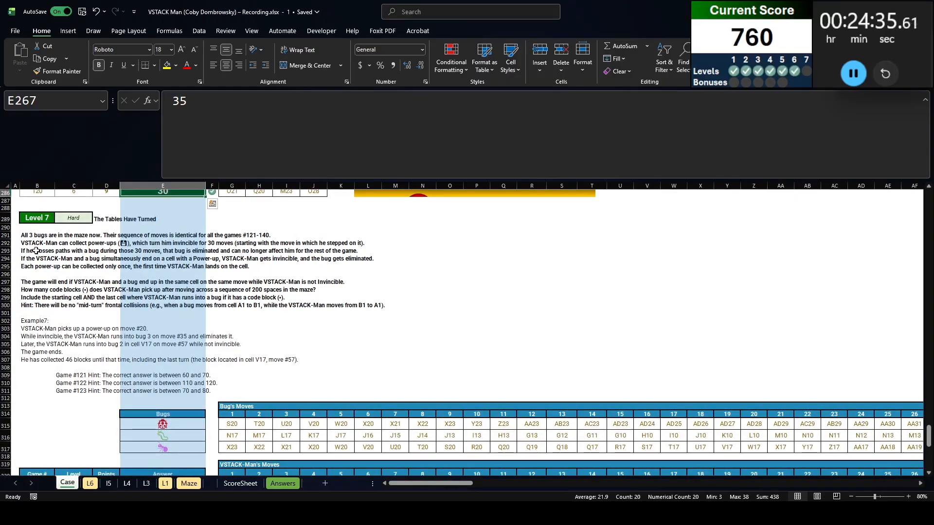
{"action": "left_click", "coordinate": [36, 244]}
{"action": "key", "text": "Up"}
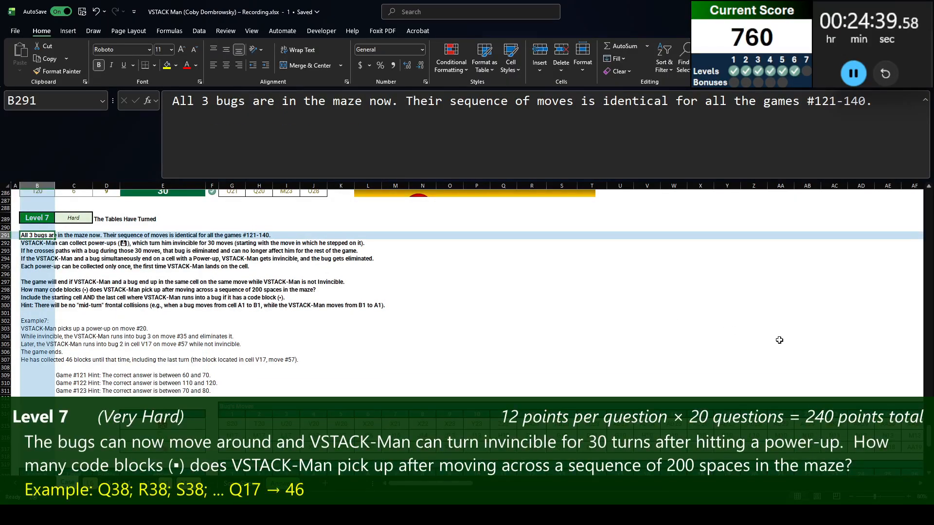
{"action": "key", "text": "Down"}
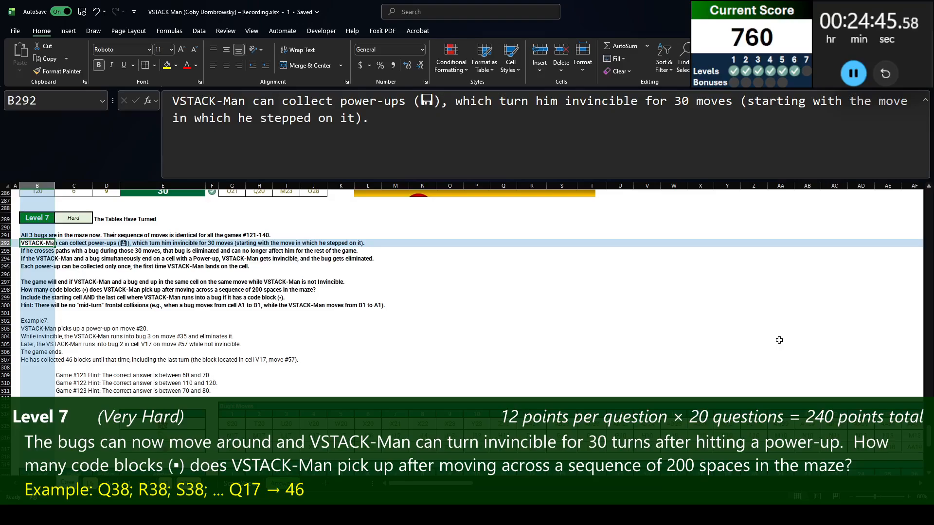
{"action": "key", "text": "Down"}
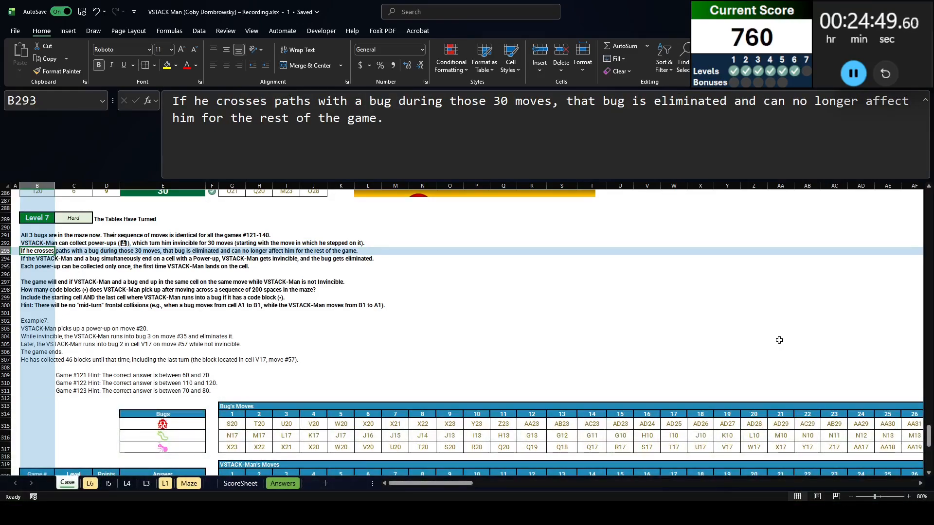
{"action": "key", "text": "Down"}
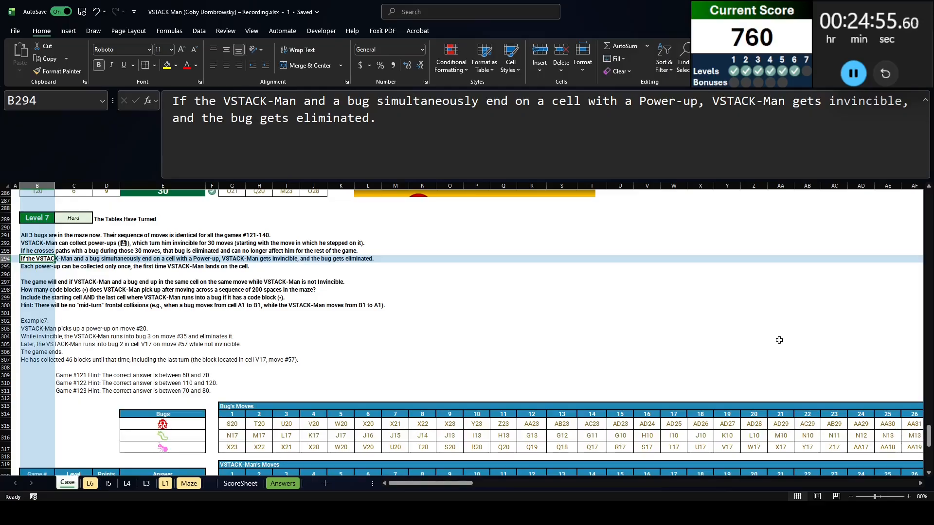
{"action": "key", "text": "Down"}
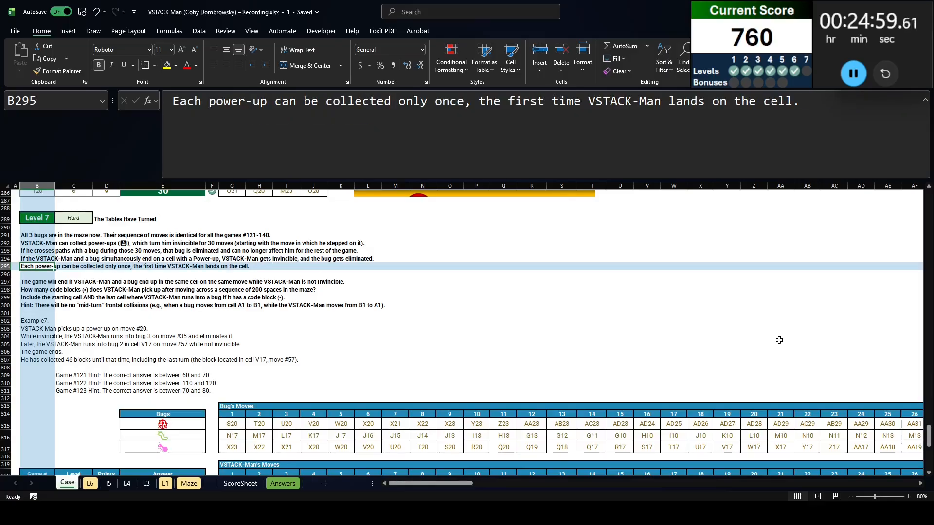
{"action": "key", "text": "Down"}
{"action": "key", "text": "Down"}
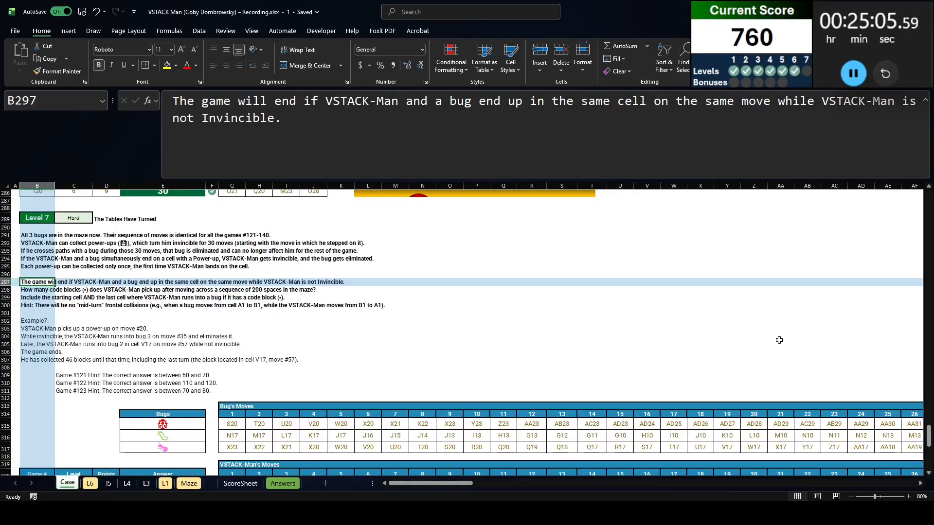
{"action": "key", "text": "Down"}
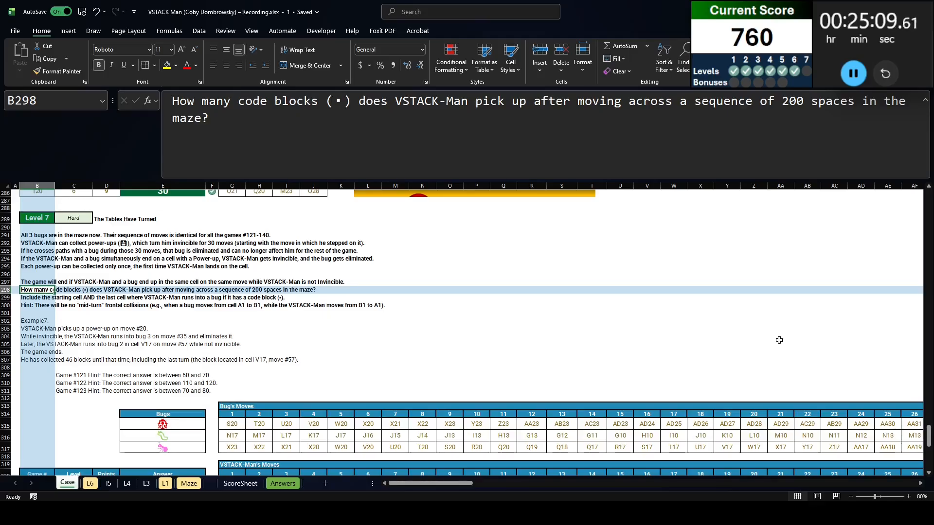
{"action": "key", "text": "Down"}
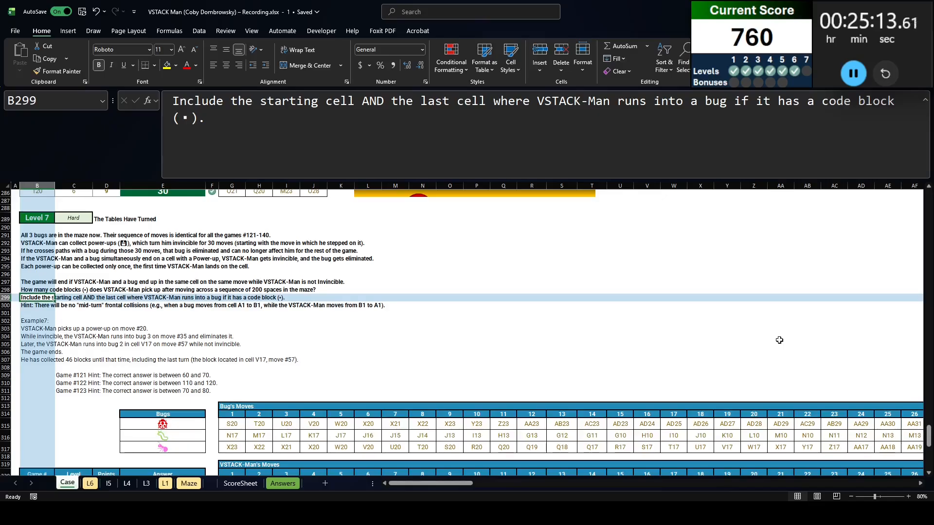
{"action": "key", "text": "Down"}
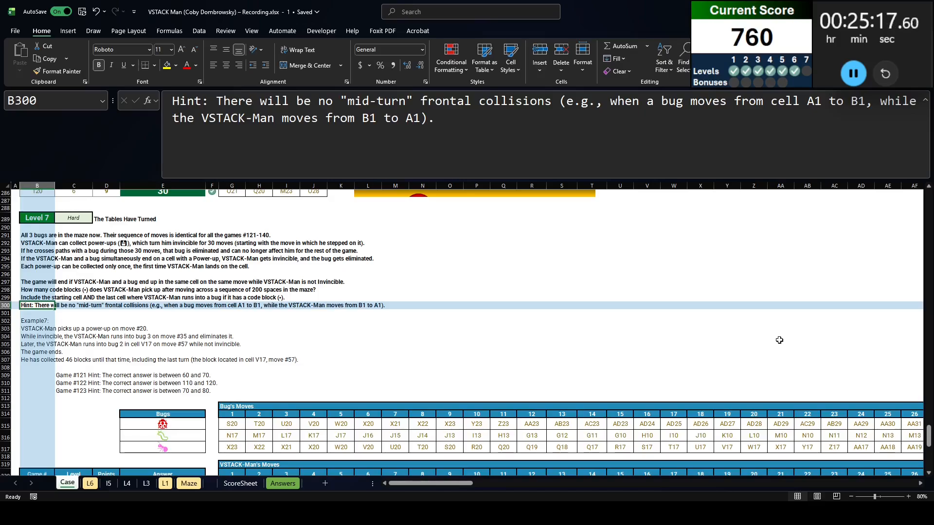
{"action": "key", "text": "Down"}
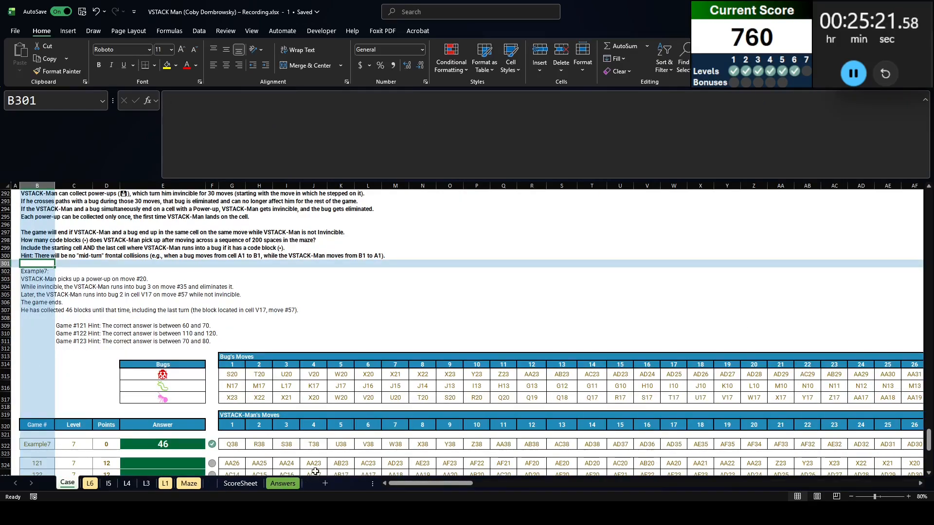
Add a new worksheet after Case and name it L7
{"action": "left_click", "coordinate": [325, 483]}
{"action": "double_click", "coordinate": [87, 484]}
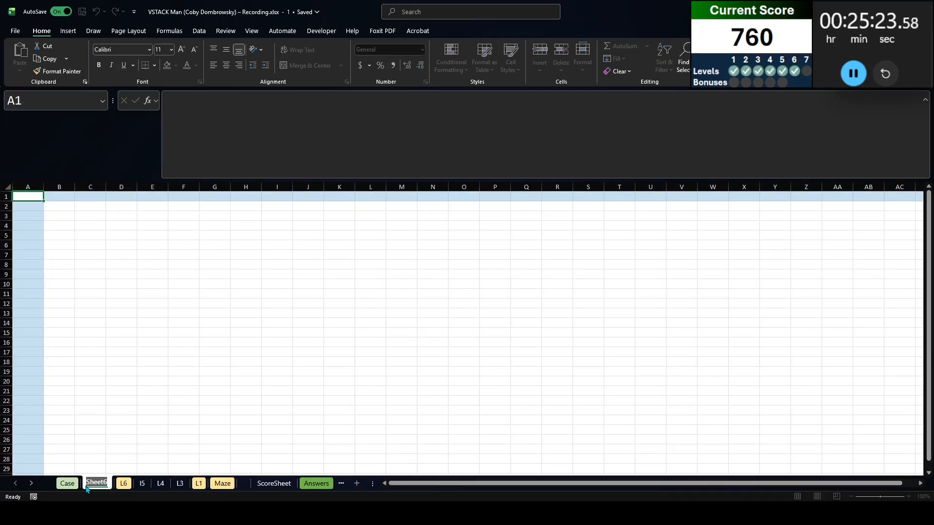
{"action": "type", "text": "L7"}
{"action": "key", "text": "Return"}
Copy the Level 7 block, from its title through the Example7 row, from the Case sheet into L7
{"action": "key", "text": "ctrl+Page_Up"}
{"action": "left_click", "coordinate": [42, 444]}
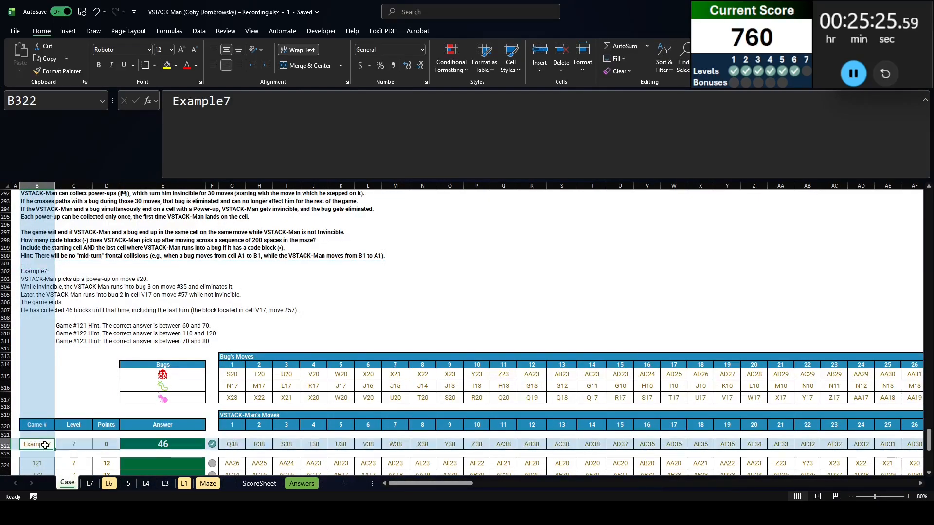
{"action": "scroll", "coordinate": [42, 438], "scroll_direction": "up", "scroll_amount": 5}
{"action": "left_click", "coordinate": [40, 317], "text": "shift"}
{"action": "key", "text": "ctrl+c"}
{"action": "key", "text": "ctrl+Page_Down"}
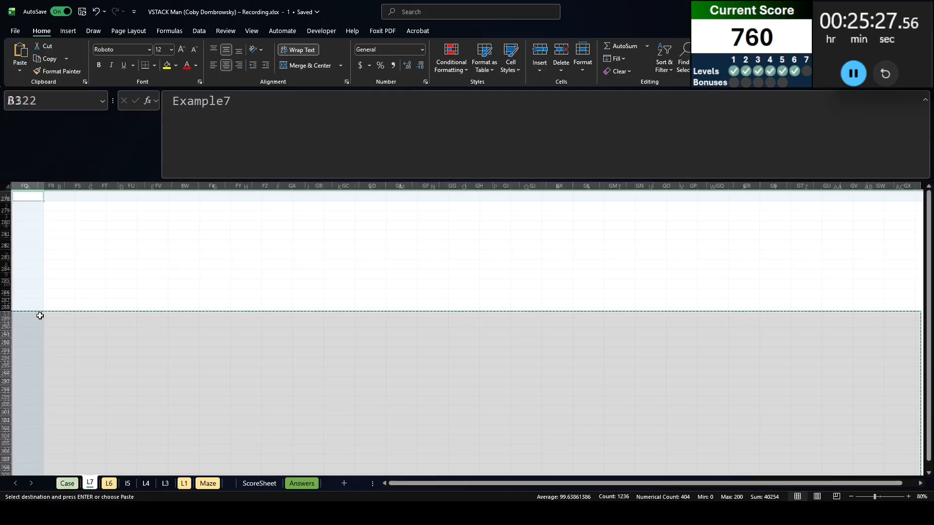
{"action": "key", "text": "ctrl+v"}
Replace G34's move with an XLOOKUP of game B34 in Case column B, returning Case columns G:GX
{"action": "scroll", "coordinate": [226, 389], "scroll_direction": "down", "scroll_amount": 4}
{"action": "left_click", "coordinate": [226, 429]}
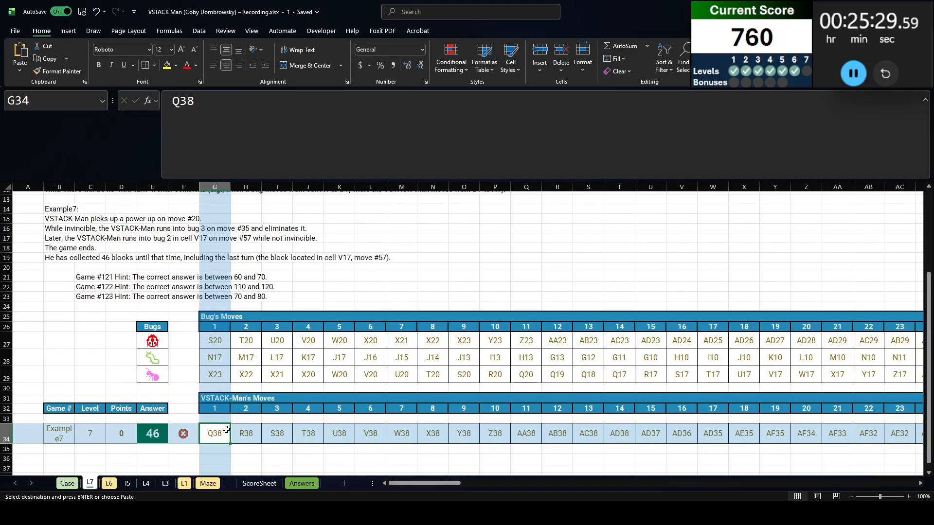
{"action": "type", "text": "=XLOOKUP(B34,case!B:B,cas"}
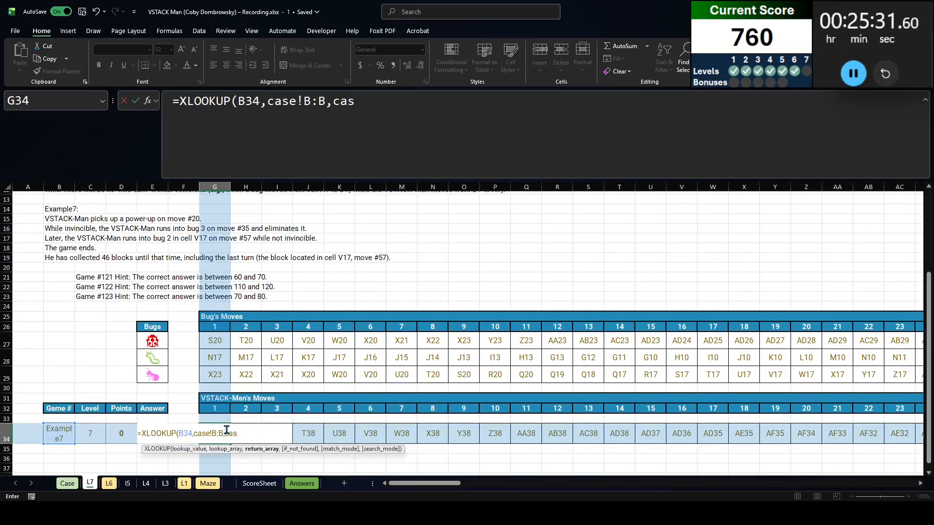
{"action": "type", "text": "e!G:"}
{"action": "key", "text": "ctrl+Right"}
{"action": "left_click", "coordinate": [496, 100]}
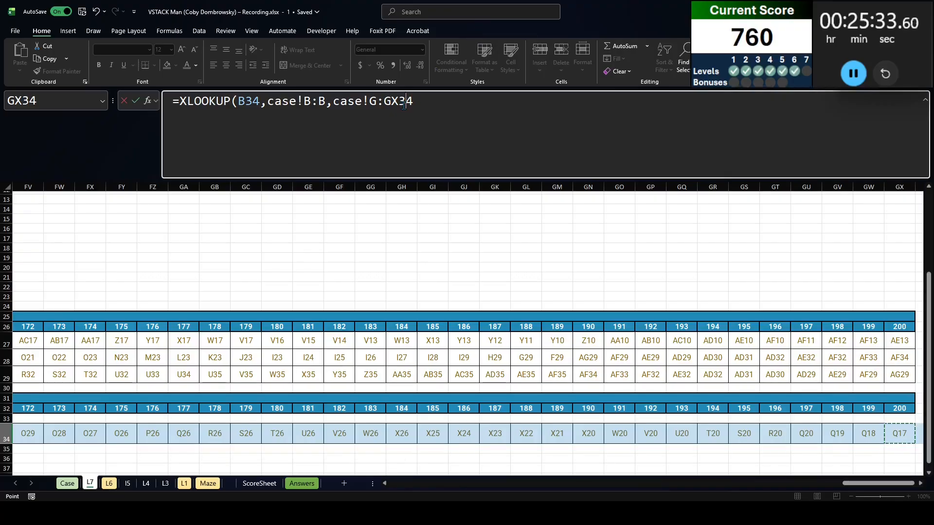
{"action": "key", "text": "BackSpace"}
{"action": "key", "text": "BackSpace"}
{"action": "key", "text": "Return"}
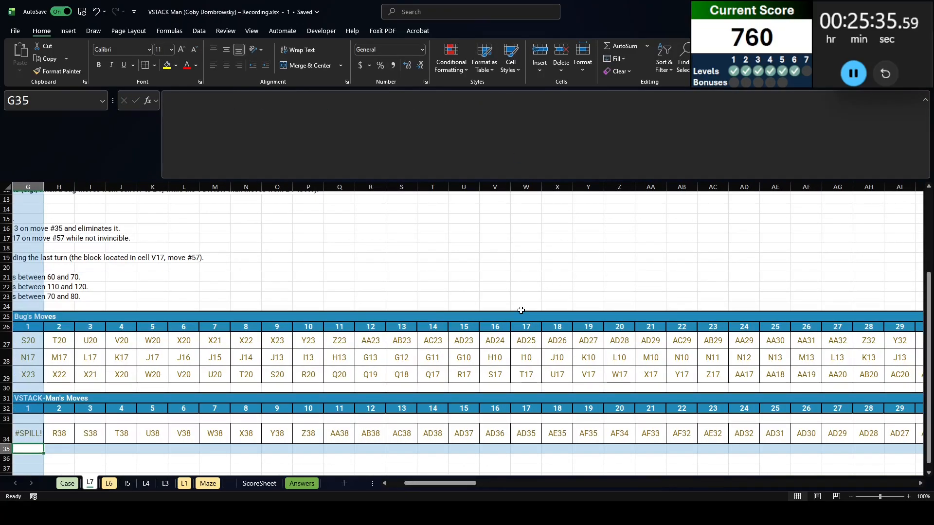
Clear the old hardcoded moves from H34 through GX34 so the lookup in G34 can spill across the row
{"action": "key", "text": "Up"}
{"action": "key", "text": "Right"}
{"action": "key", "text": "ctrl+shift+Right"}
{"action": "key", "text": "Delete"}
{"action": "key", "text": "ctrl+BackSpace"}
{"action": "key", "text": "ctrl+Right"}
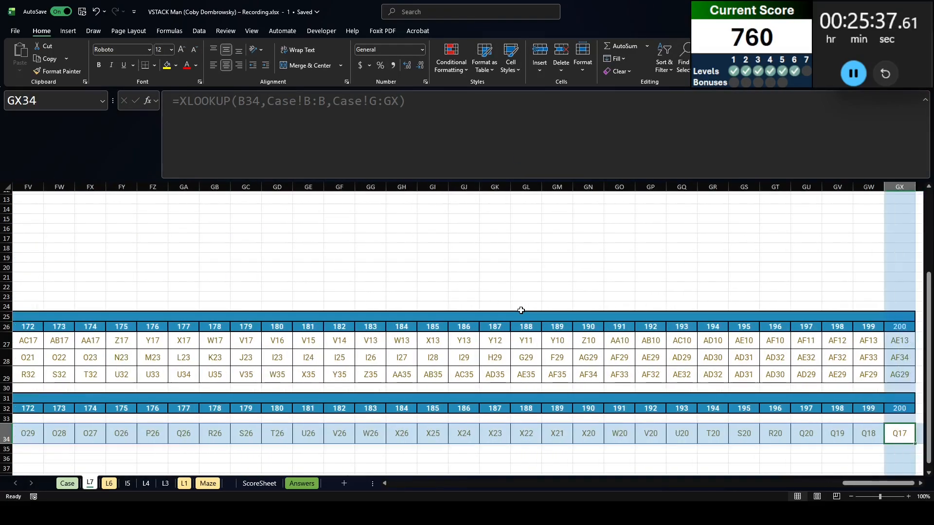
Add a Seq header in B36 with a 200-row SEQUENCE formula beneath it in B37
{"action": "key", "text": "ctrl+Left"}
{"action": "key", "text": "ctrl+Left"}
{"action": "key", "text": "ctrl+Down"}
{"action": "key", "text": "ctrl+Up"}
{"action": "scroll", "coordinate": [102, 389], "scroll_direction": "down", "scroll_amount": 6}
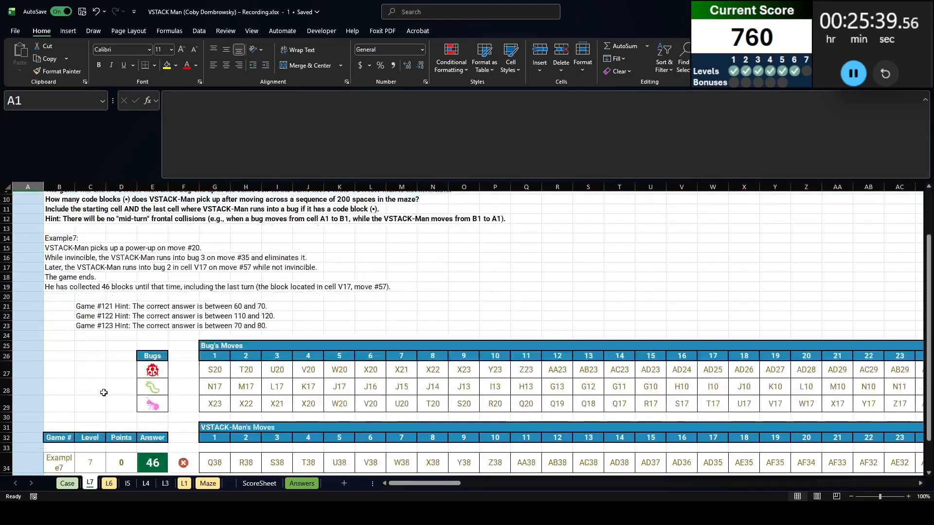
{"action": "left_click", "coordinate": [58, 400]}
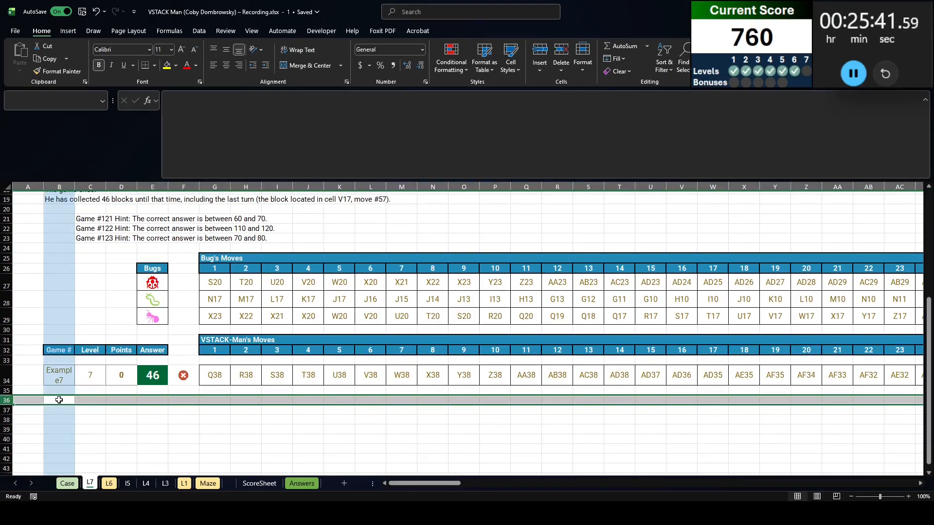
{"action": "type", "text": "Seq"}
{"action": "key", "text": "Return"}
{"action": "type", "text": "=se"}
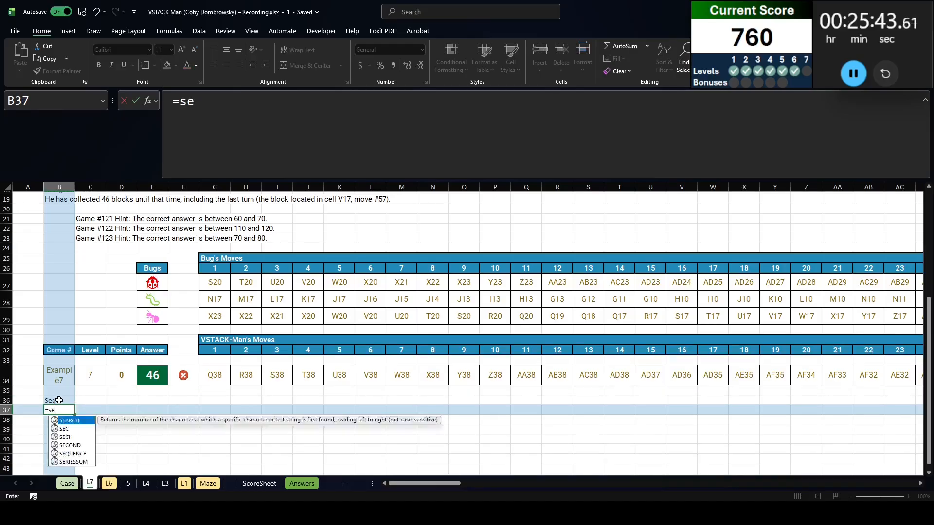
{"action": "key", "text": "Tab"}
{"action": "type", "text": "200)"}
{"action": "key", "text": "ctrl+Return"}
Make the whole header row 36 bold
{"action": "key", "text": "Up"}
{"action": "key", "text": "shift+space"}
{"action": "key", "text": "ctrl+b"}
{"action": "key", "text": "Right"}
{"action": "key", "text": "Down"}
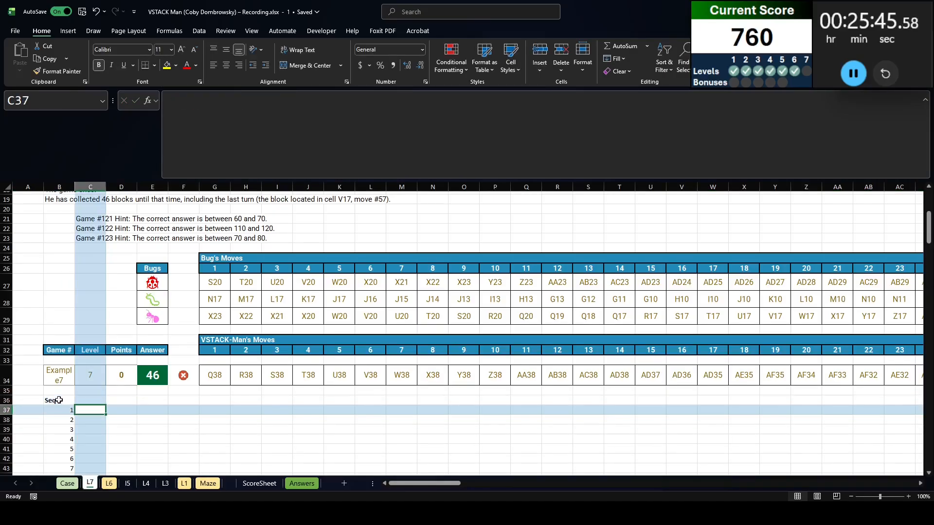
Add a VSTACK header in C36 and list the game's moves down from C37 with TOCOL of G34#
{"action": "key", "text": "Up"}
{"action": "type", "text": "VSTACK"}
{"action": "key", "text": "Return"}
{"action": "type", "text": "=tocol("}
{"action": "left_click", "coordinate": [228, 380]}
{"action": "type", "text": "#"}
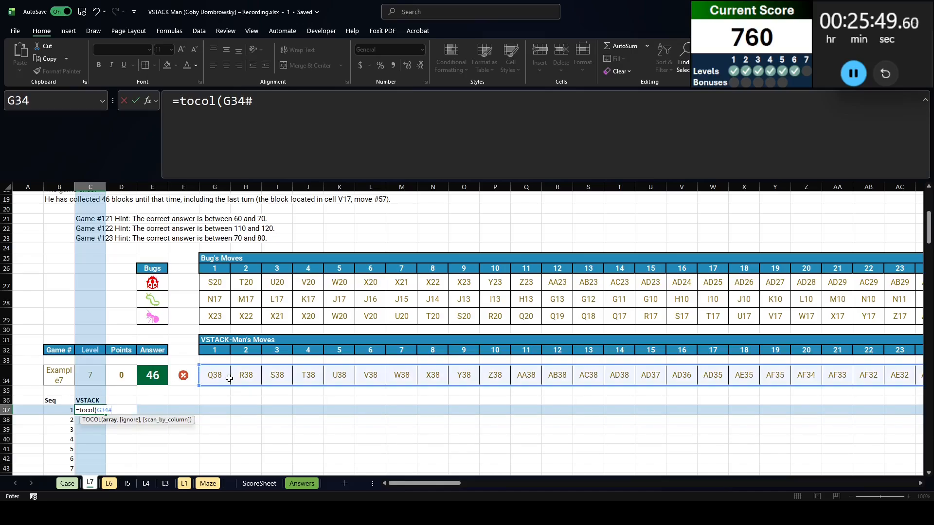
{"action": "key", "text": "Return"}
Spill the three bug icons across as headers from D36 using TOROW of E27:E29
{"action": "key", "text": "Up"}
{"action": "key", "text": "Up"}
{"action": "key", "text": "Right"}
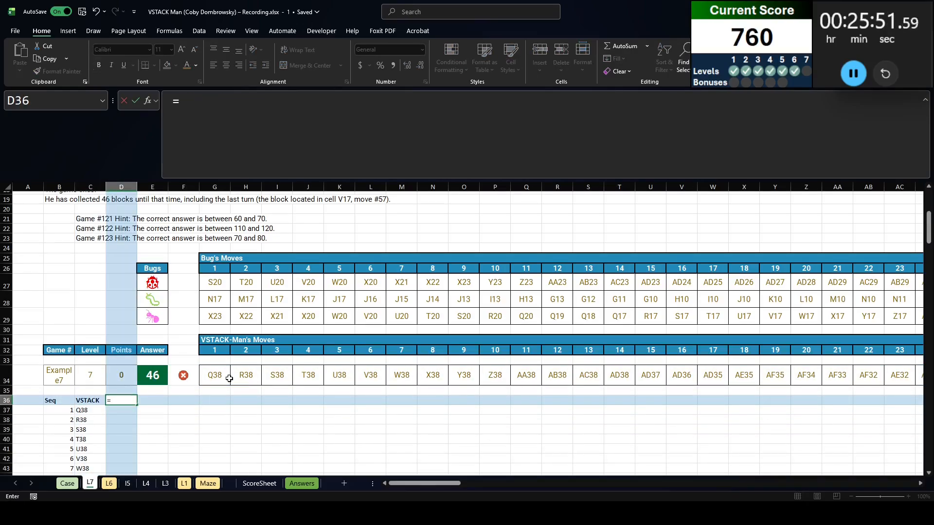
{"action": "type", "text": "=torow("}
{"action": "left_click_drag", "start_coordinate": [152, 282], "coordinate": [153, 317]}
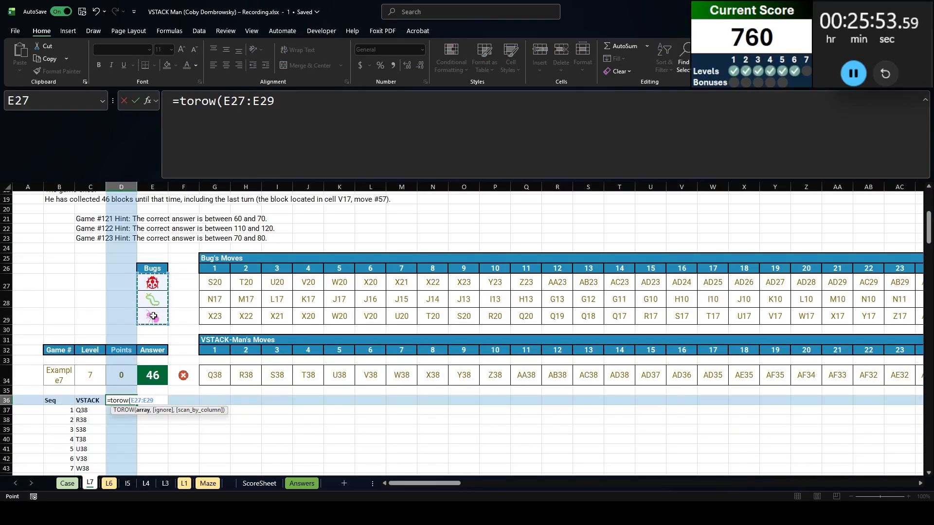
{"action": "key", "text": "Return"}
Turn the bugs' moves into columns from D37 with TRANSPOSE of G27:GX29
{"action": "type", "text": "=toc"}
{"action": "key", "text": "BackSpace"}
{"action": "key", "text": "BackSpace"}
{"action": "type", "text": "tr"}
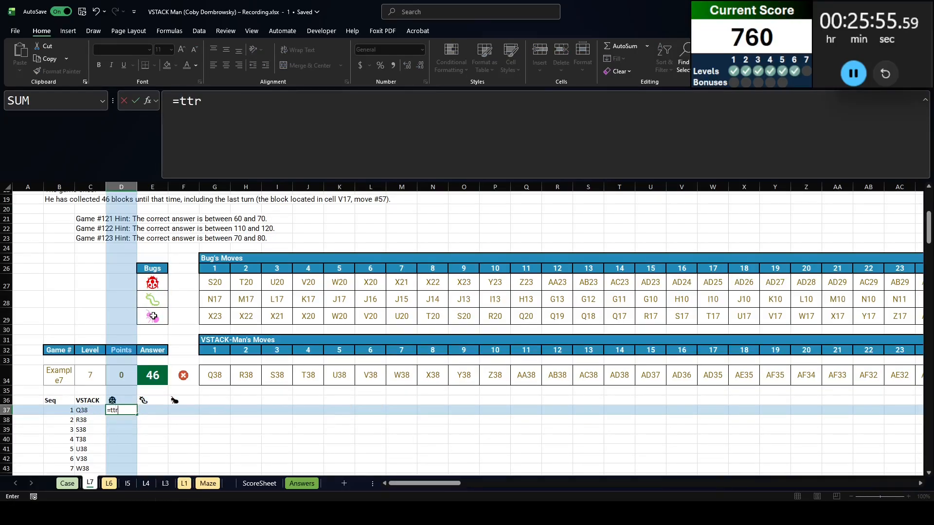
{"action": "type", "text": "an"}
{"action": "key", "text": "BackSpace"}
{"action": "key", "text": "BackSpace"}
{"action": "key", "text": "BackSpace"}
{"action": "key", "text": "BackSpace"}
{"action": "type", "text": "ranspose("}
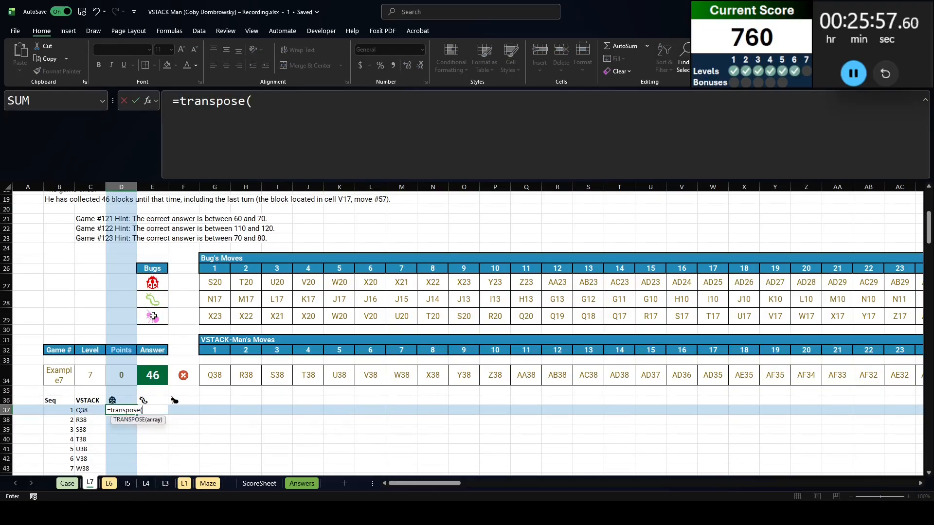
{"action": "left_click", "coordinate": [202, 283]}
{"action": "key", "text": "ctrl+shift+Down"}
{"action": "key", "text": "ctrl+shift+Right"}
{"action": "key", "text": "Return"}
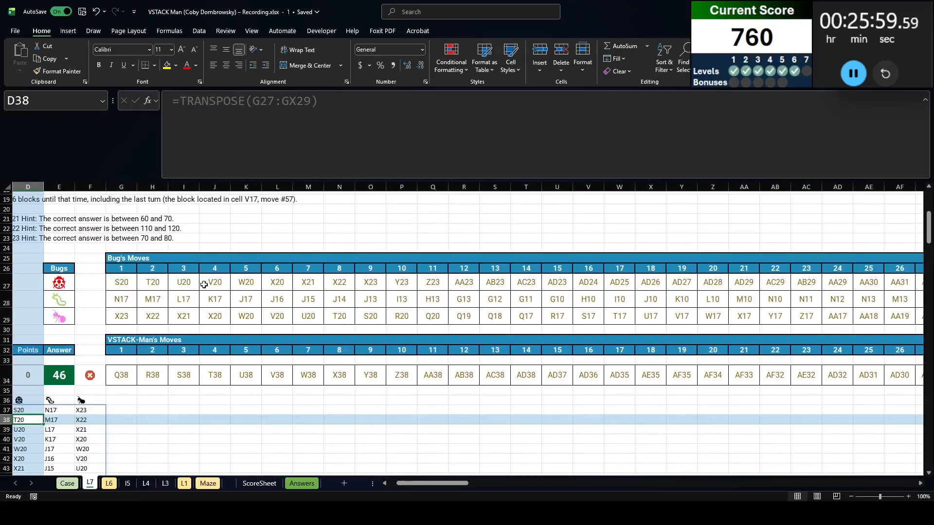
{"action": "key", "text": "Left"}
{"action": "key", "text": "Left"}
{"action": "key", "text": "Up"}
{"action": "key", "text": "Right"}
{"action": "key", "text": "Right"}
{"action": "key", "text": "Down"}
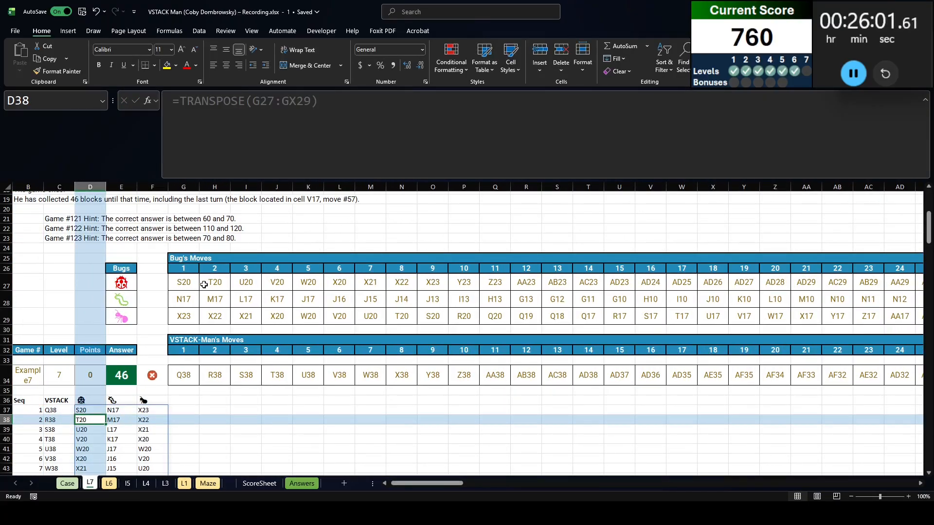
{"action": "key", "text": "Down"}
{"action": "left_click", "coordinate": [276, 416]}
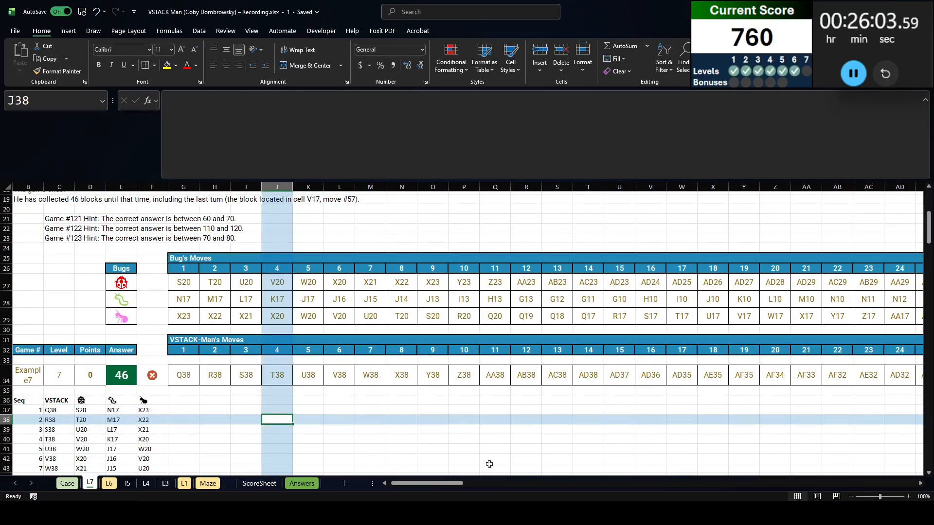
Create the three bug hit headers from G36 by joining D36:F36 with the text " Hit"
{"action": "scroll", "coordinate": [437, 469], "scroll_direction": "left", "scroll_amount": 1}
{"action": "scroll", "coordinate": [225, 380], "scroll_direction": "down", "scroll_amount": 3}
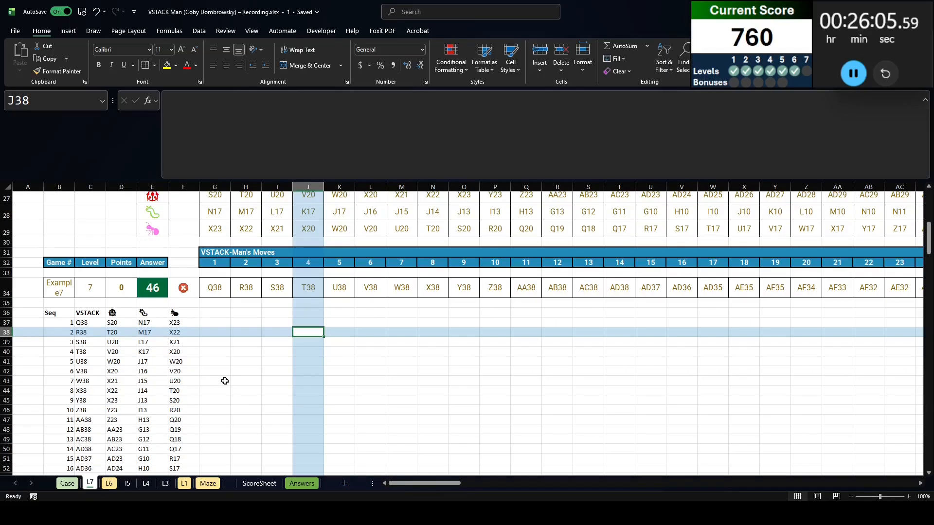
{"action": "left_click", "coordinate": [219, 313]}
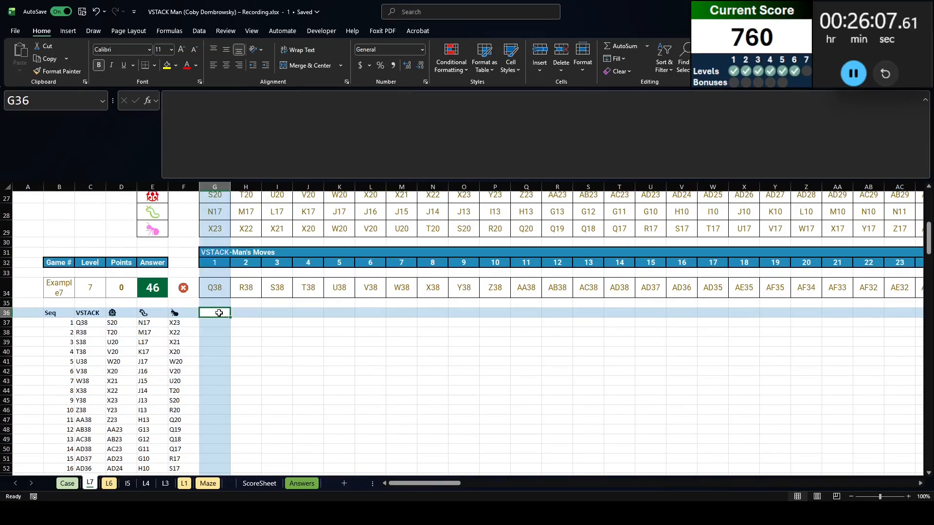
{"action": "type", "text": "="}
{"action": "key", "text": "Left"}
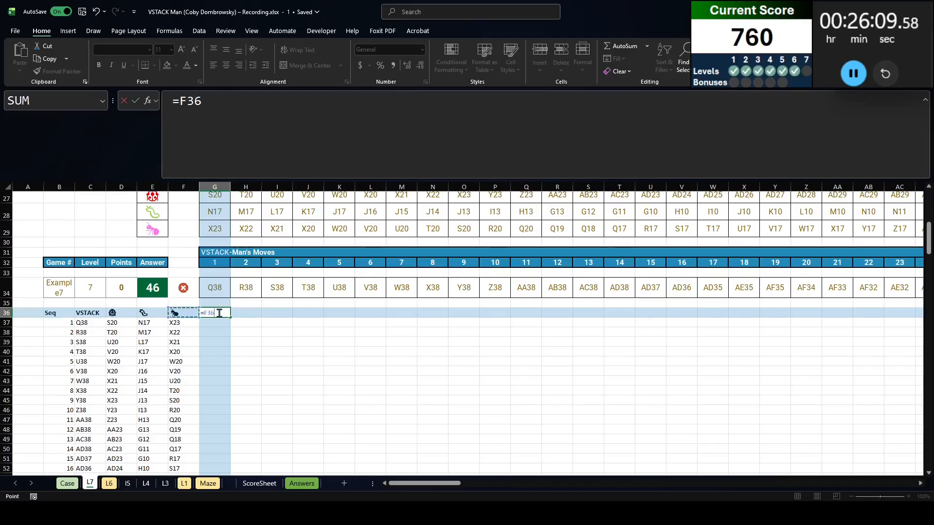
{"action": "key", "text": "shift+Left"}
{"action": "key", "text": "shift+Left"}
{"action": "type", "text": "&\" Hit"}
{"action": "key", "text": "Return"}
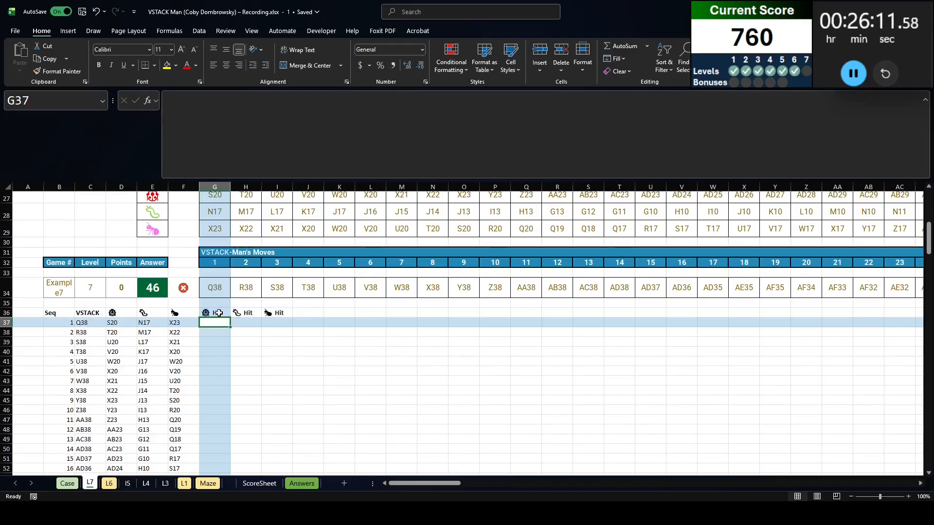
In G37, compare every bug position with VSTACK-Man's position using =D37#=C37#
{"action": "type", "text": "="}
{"action": "key", "text": "Left"}
{"action": "key", "text": "shift+Left"}
{"action": "key", "text": "shift+Left"}
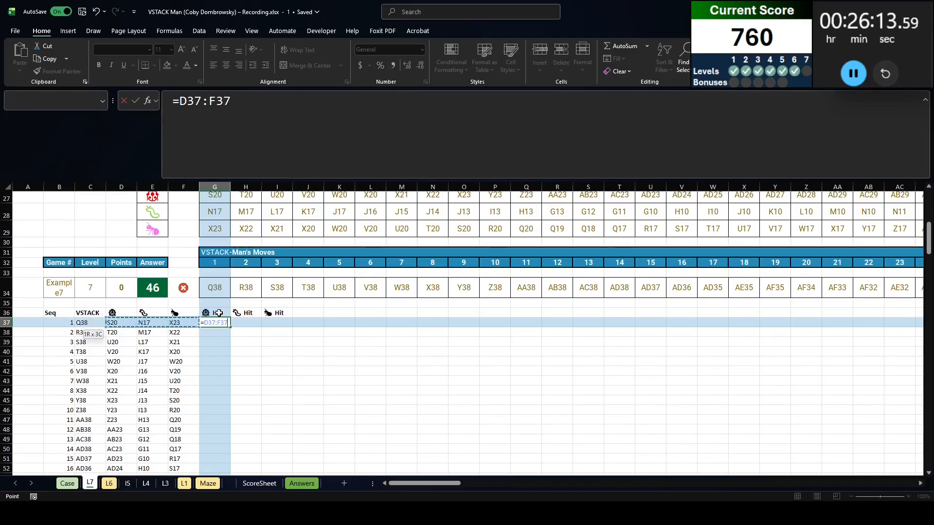
{"action": "key", "text": "ctrl+shift+Down"}
{"action": "type", "text": "="}
{"action": "key", "text": "Left"}
{"action": "key", "text": "Left"}
{"action": "key", "text": "Left"}
{"action": "key", "text": "Left"}
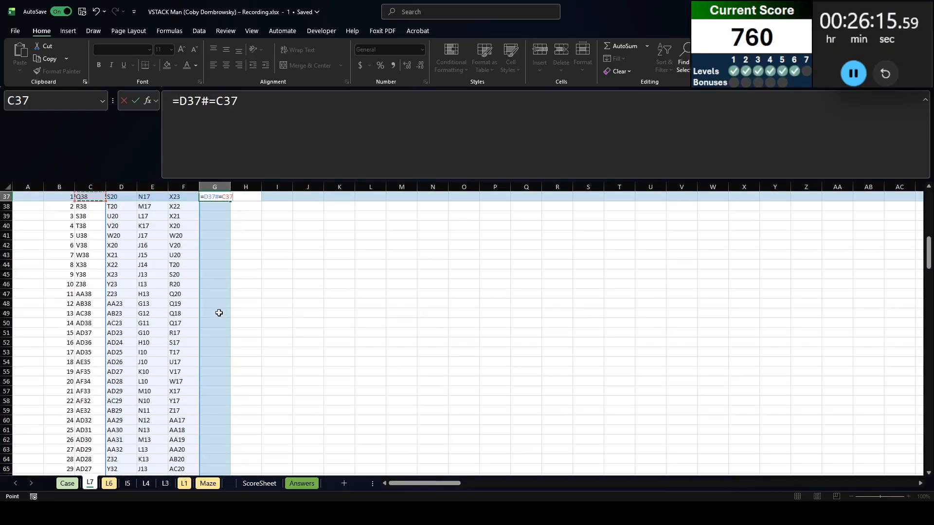
{"action": "key", "text": "ctrl+shift+Down"}
{"action": "key", "text": "Return"}
Examine the hit columns for the bug 3 collision on move 35 described in Example7
{"action": "scroll", "coordinate": [219, 313], "scroll_direction": "up", "scroll_amount": 20}
{"action": "scroll", "coordinate": [312, 409], "scroll_direction": "down", "scroll_amount": 18}
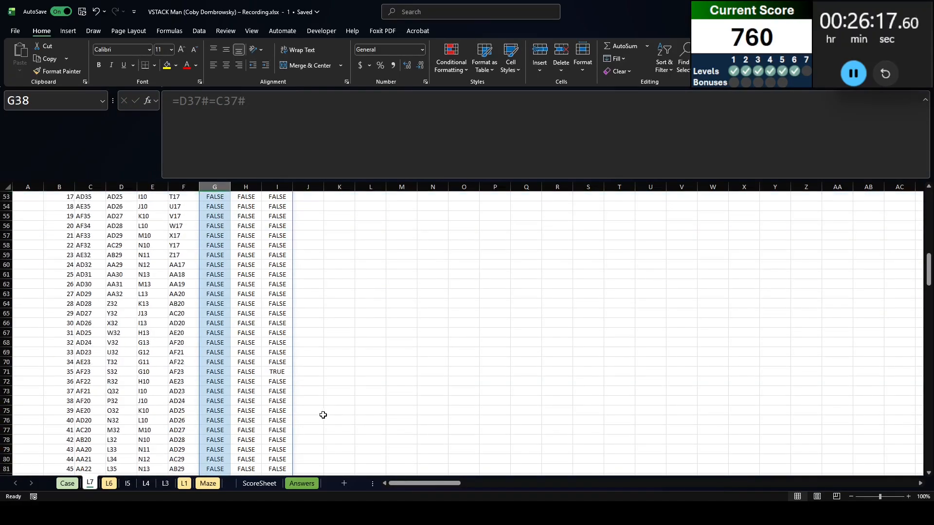
{"action": "left_click", "coordinate": [278, 343]}
{"action": "key", "text": "shift+space"}
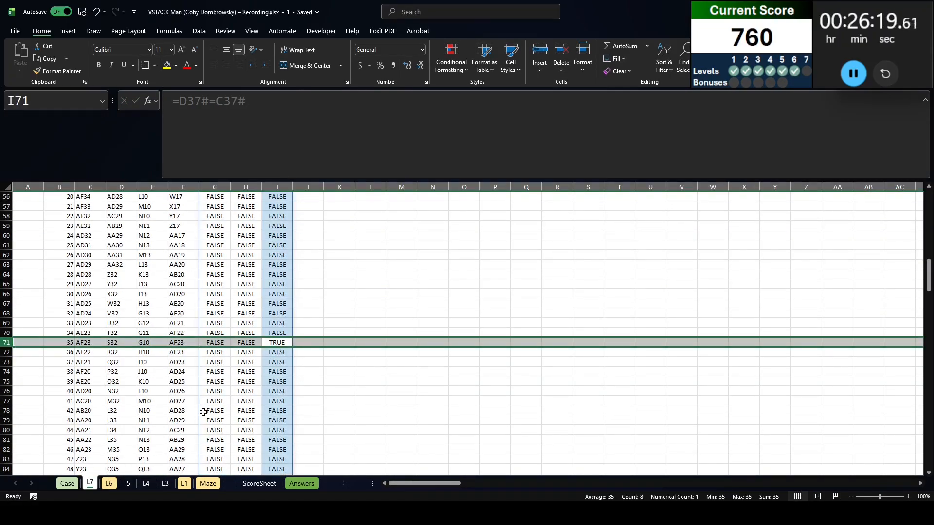
{"action": "scroll", "coordinate": [203, 412], "scroll_direction": "up", "scroll_amount": 14}
{"action": "scroll", "coordinate": [303, 382], "scroll_direction": "down", "scroll_amount": 3}
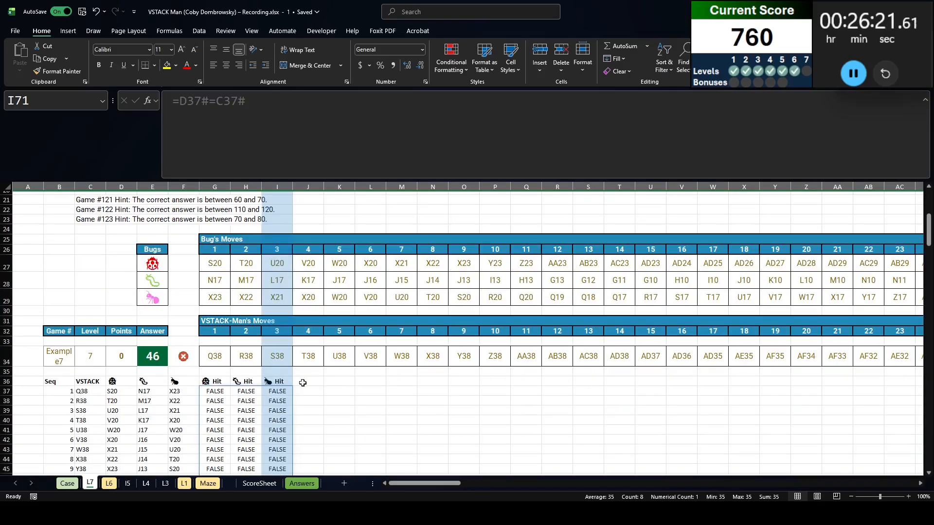
Add a Value header in J36
{"action": "left_click", "coordinate": [302, 383]}
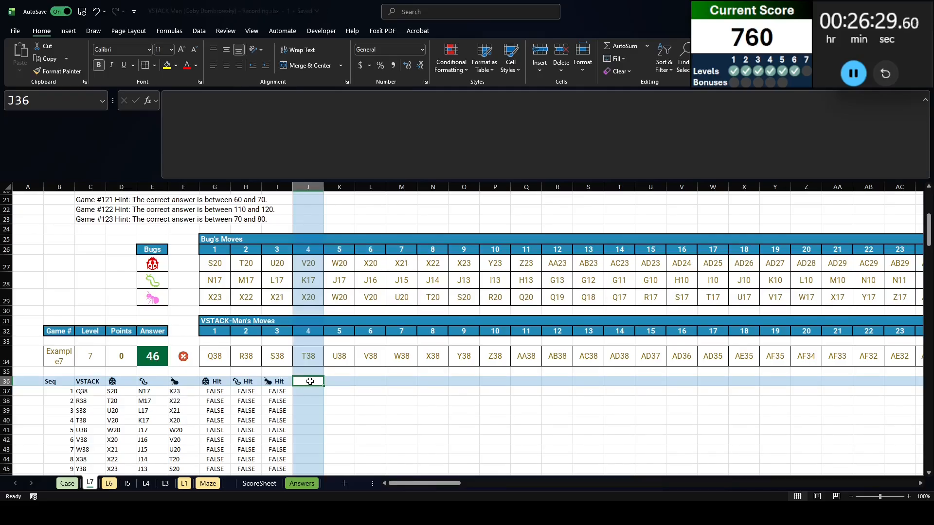
{"action": "type", "text": "Va"}
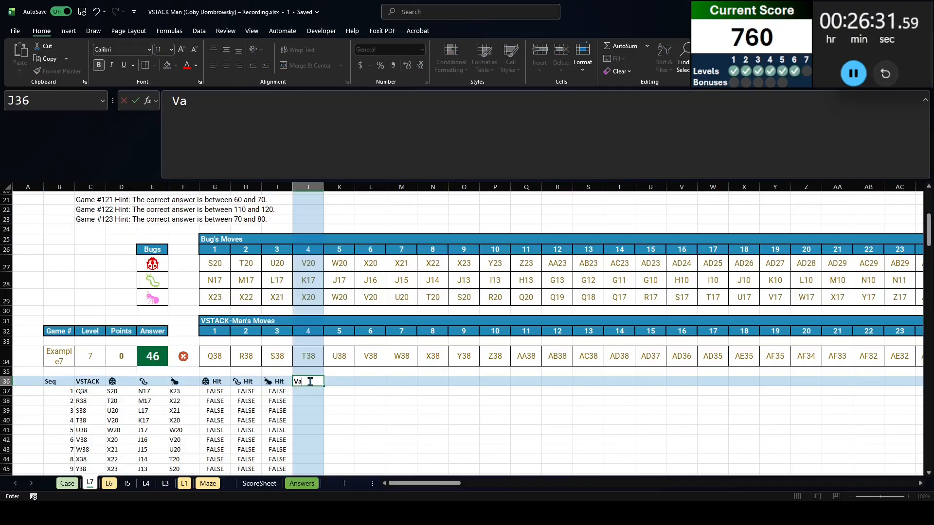
{"action": "type", "text": "lue"}
{"action": "key", "text": "Return"}
In J37, look up each C37# position in column AP of sheet L1 with XLOOKUP, returning the value from column AQ
{"action": "type", "text": "=XLOOKUP("}
{"action": "key", "text": "Left"}
{"action": "key", "text": "Left"}
{"action": "key", "text": "Left"}
{"action": "key", "text": "Left"}
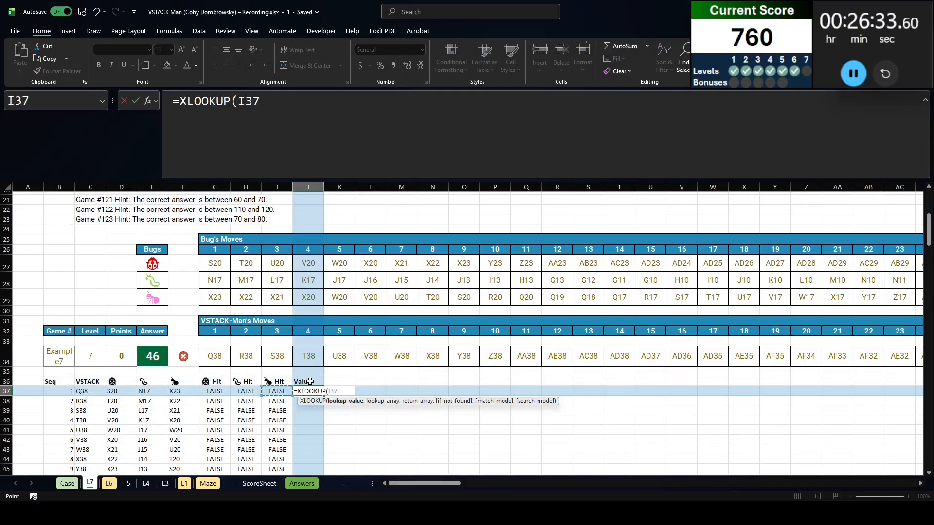
{"action": "key", "text": "Left"}
{"action": "key", "text": "Left"}
{"action": "key", "text": "Left"}
{"action": "type", "text": ","}
{"action": "key", "text": "ctrl+Page_Down"}
{"action": "key", "text": "ctrl+Page_Down"}
{"action": "key", "text": "ctrl+Page_Down"}
{"action": "key", "text": "ctrl+Page_Down"}
{"action": "key", "text": "ctrl+Page_Down"}
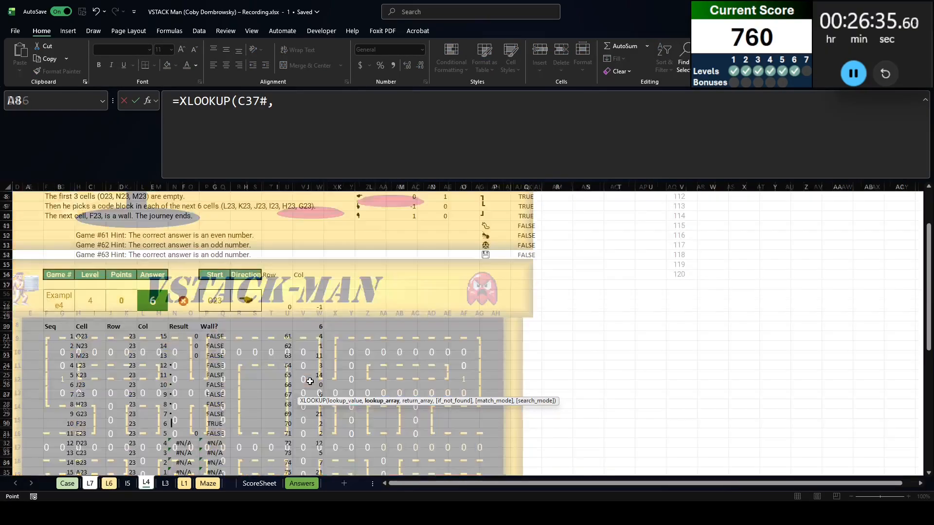
{"action": "scroll", "coordinate": [371, 344], "scroll_direction": "up", "scroll_amount": 1}
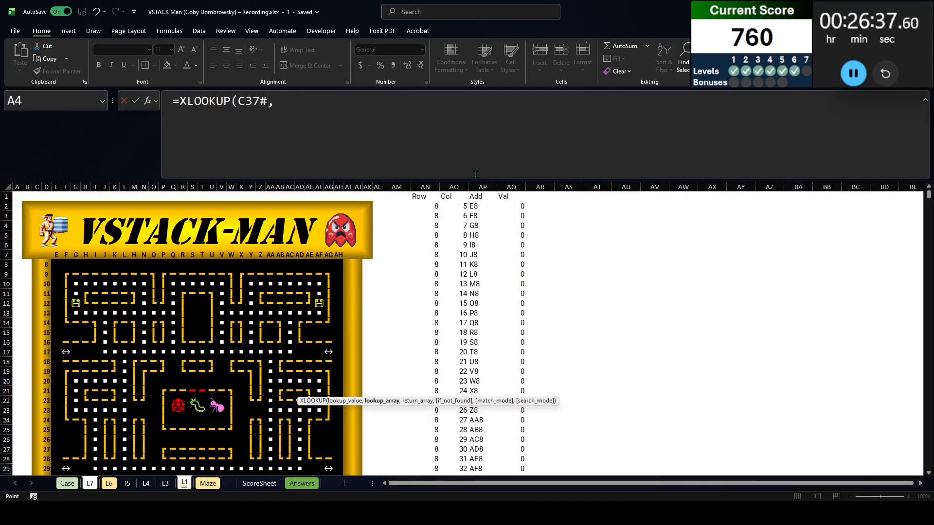
{"action": "left_click", "coordinate": [487, 187]}
{"action": "type", "text": ","}
{"action": "left_click", "coordinate": [515, 185]}
{"action": "key", "text": "Return"}
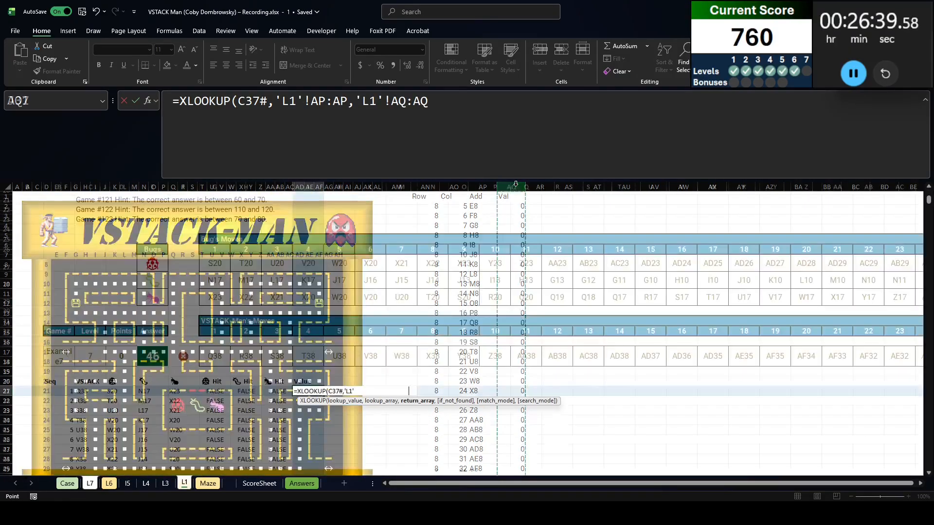
Add a First? header in K36, next to Value
{"action": "key", "text": "Up"}
{"action": "key", "text": "Up"}
{"action": "key", "text": "Right"}
{"action": "type", "text": "First?"}
{"action": "key", "text": "Return"}
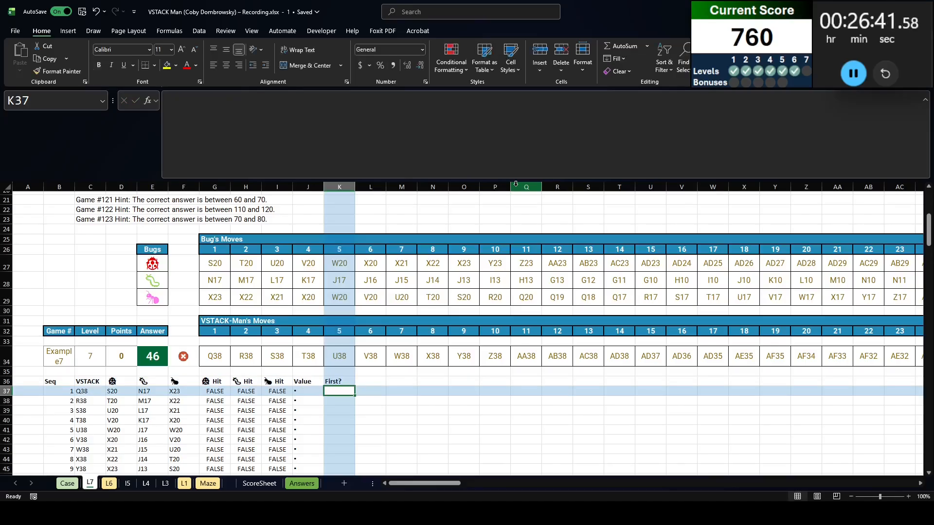
In K37, flag first visits by testing whether XMATCH(C37#,C37#) equals the sequence numbers in B37#
{"action": "type", "text": "=xmatch("}
{"action": "key", "text": "ctrl+Left"}
{"action": "key", "text": "ctrl+Left"}
{"action": "key", "text": "Right"}
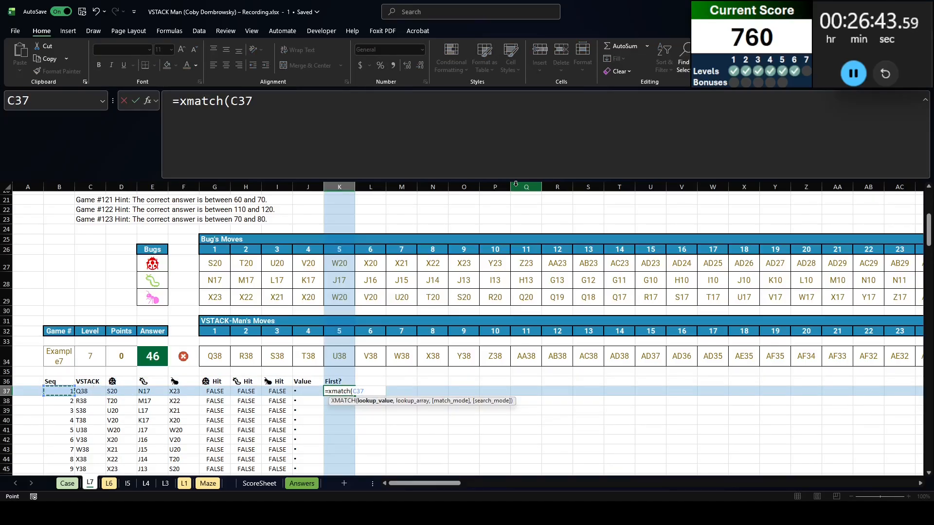
{"action": "key", "text": "ctrl+shift+Down"}
{"action": "type", "text": ","}
{"action": "key", "text": "Left"}
{"action": "key", "text": "Right"}
{"action": "key", "text": "ctrl+shift+Down"}
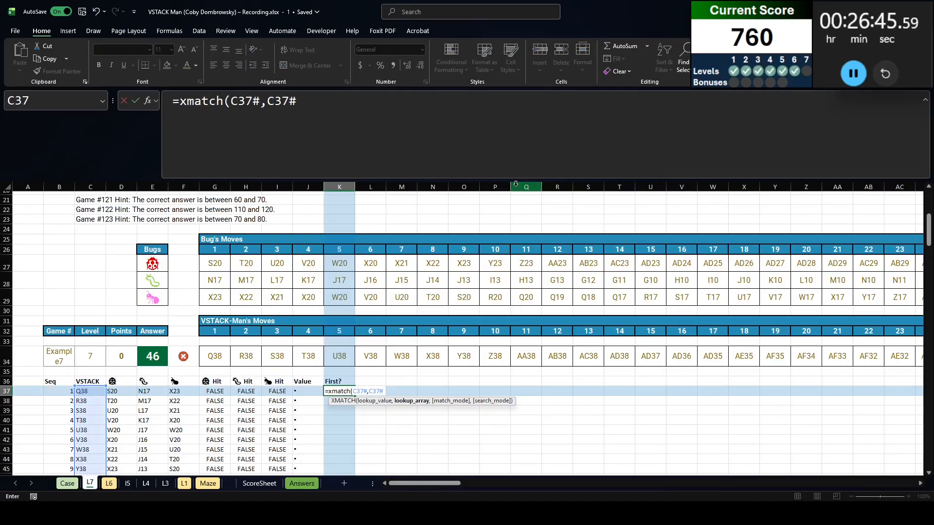
{"action": "type", "text": ")="}
{"action": "key", "text": "ctrl+Left"}
{"action": "key", "text": "ctrl+shift+Down"}
{"action": "key", "text": "Return"}
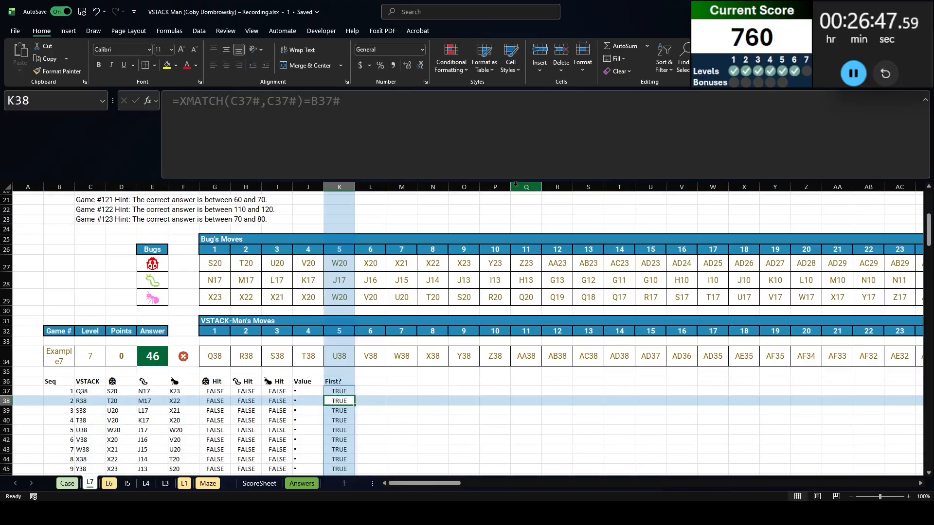
Check the First? flags down the table against the VSTACK positions, including around move 91 in row 127
{"action": "scroll", "coordinate": [388, 322], "scroll_direction": "down", "scroll_amount": 7}
{"action": "scroll", "coordinate": [389, 322], "scroll_direction": "down", "scroll_amount": 19}
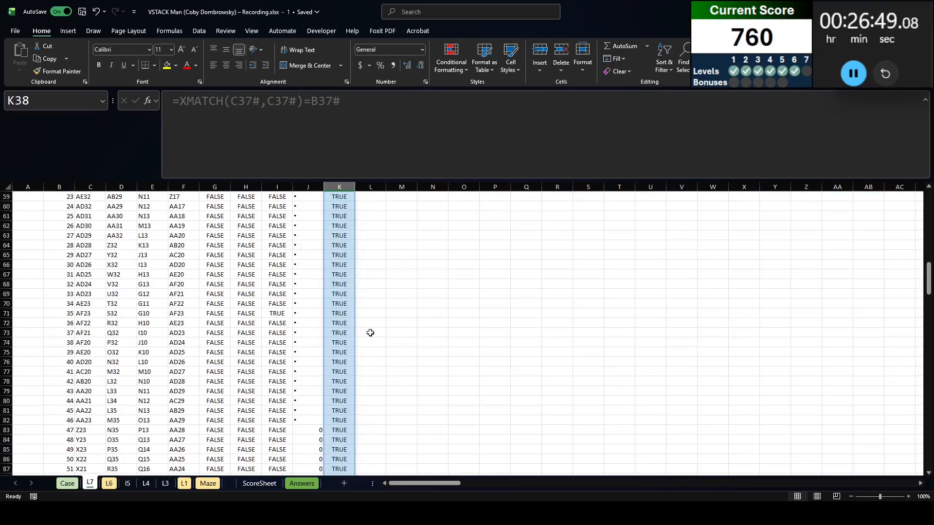
{"action": "scroll", "coordinate": [354, 365], "scroll_direction": "down", "scroll_amount": 3}
{"action": "left_click", "coordinate": [348, 363]}
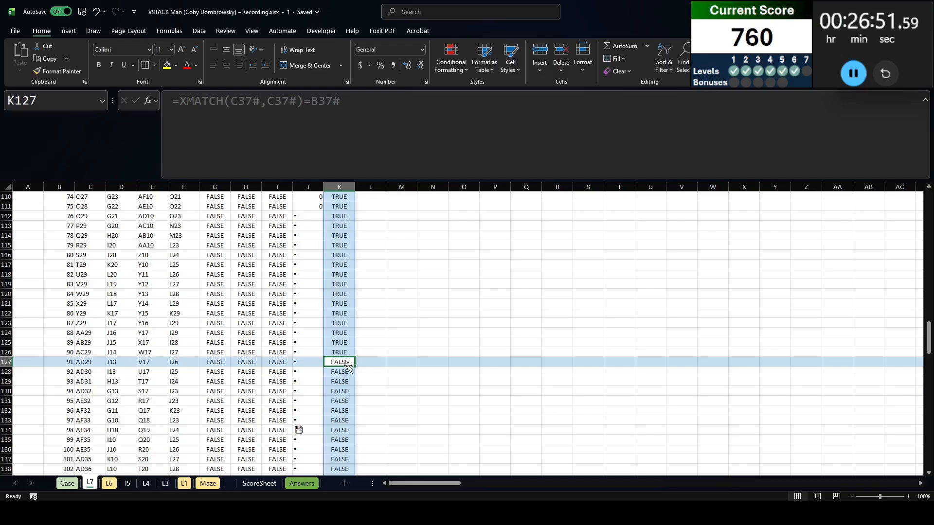
{"action": "scroll", "coordinate": [90, 363], "scroll_direction": "up", "scroll_amount": 19}
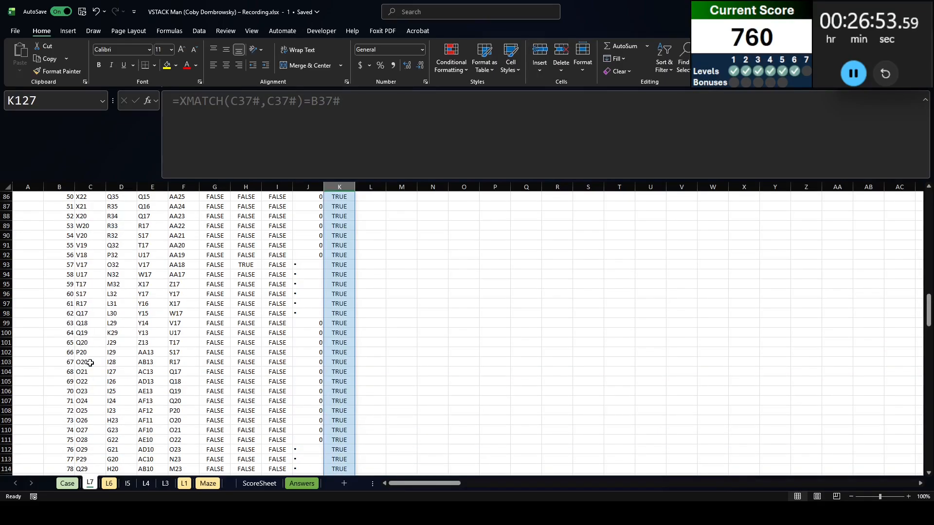
{"action": "left_click", "coordinate": [86, 295]}
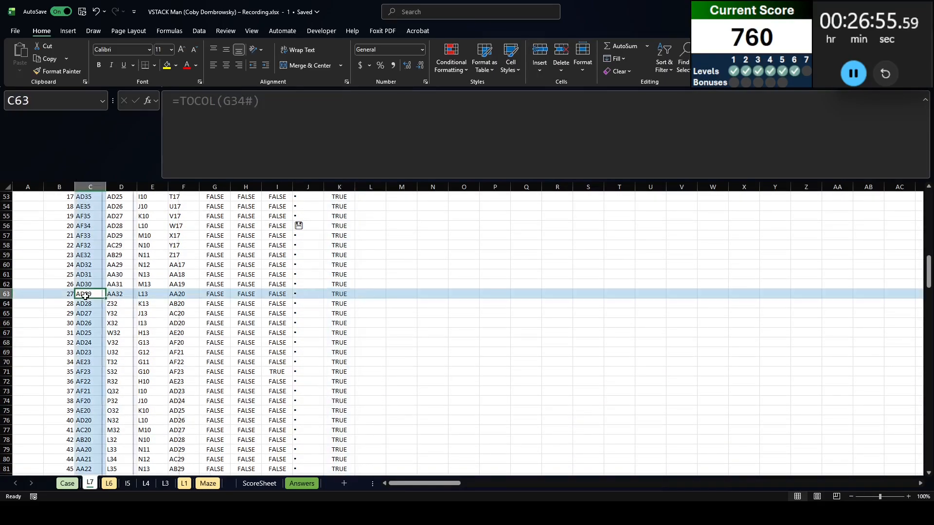
{"action": "scroll", "coordinate": [175, 325], "scroll_direction": "up", "scroll_amount": 8}
Add an Invincible? header in L36, next to First?
{"action": "left_click", "coordinate": [367, 292]}
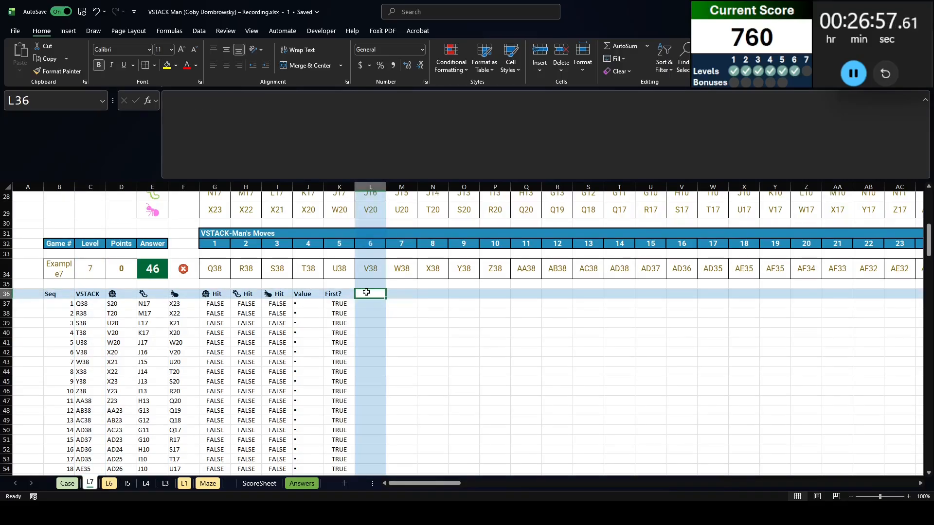
{"action": "left_click", "coordinate": [302, 296]}
{"action": "left_click", "coordinate": [341, 294]}
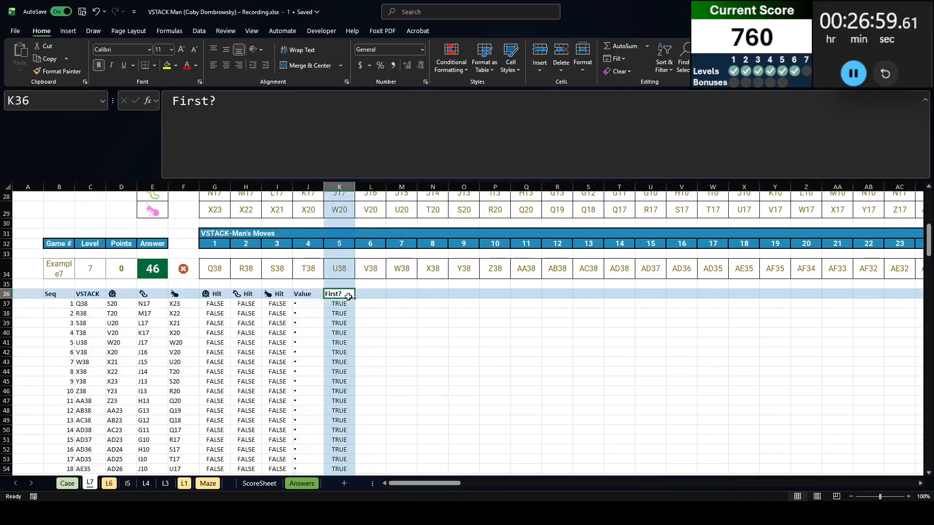
{"action": "left_click", "coordinate": [374, 297]}
{"action": "type", "text": "I"}
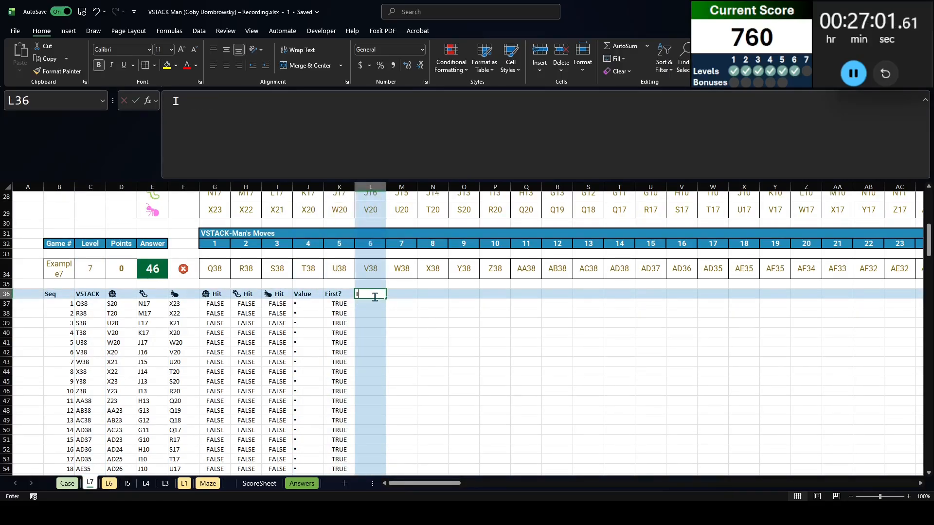
{"action": "type", "text": "nvincible?"}
{"action": "key", "text": "Return"}
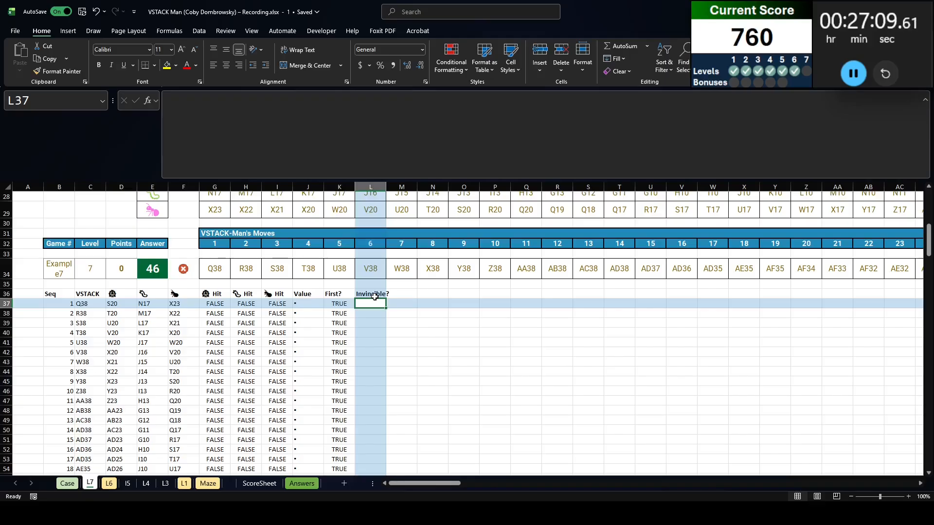
Start a formula in L37 that takes the last 30 rows of the expanding range $J$37:J37 with TAKE and -30
{"action": "type", "text": "=take("}
{"action": "key", "text": "Left"}
{"action": "key", "text": "Left"}
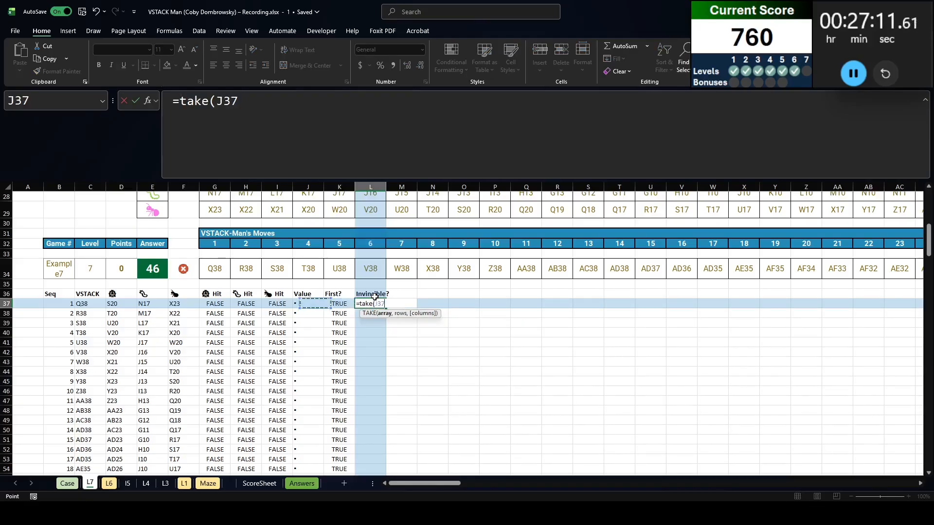
{"action": "type", "text": ":,"}
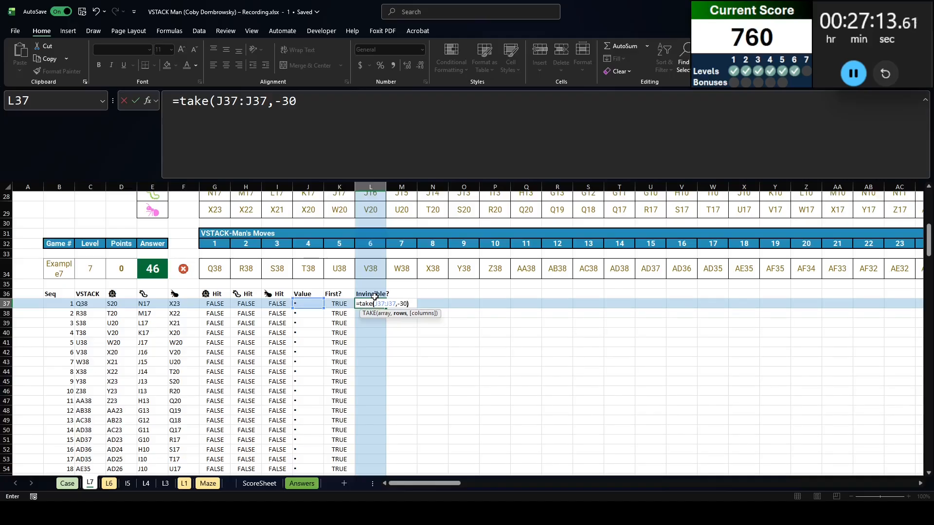
{"action": "left_click", "coordinate": [235, 126]}
{"action": "key", "text": "F4"}
{"action": "left_click", "coordinate": [369, 120]}
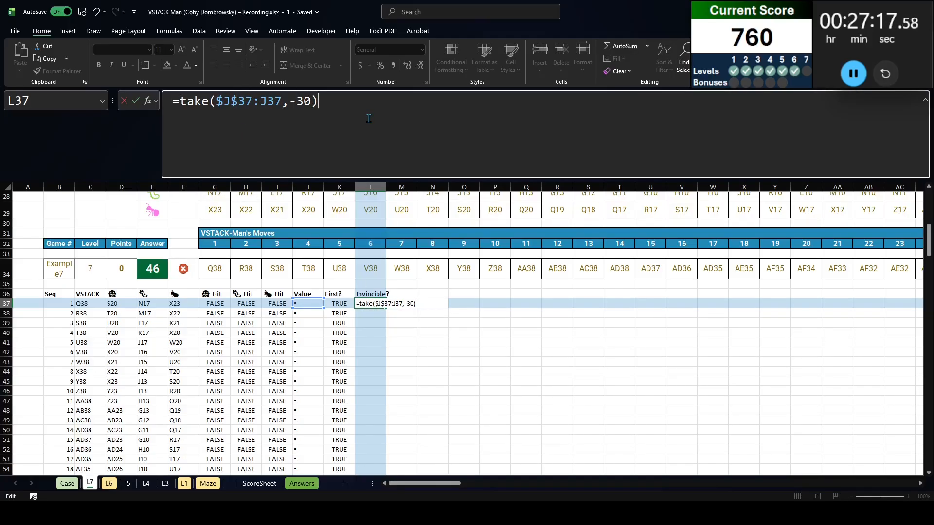
Compare the TAKE result with the disk symbol from J56, converted to a literal text value, and open a bracket before the comparison
{"action": "type", "text": "-30)="}
{"action": "scroll", "coordinate": [311, 265], "scroll_direction": "down", "scroll_amount": 5}
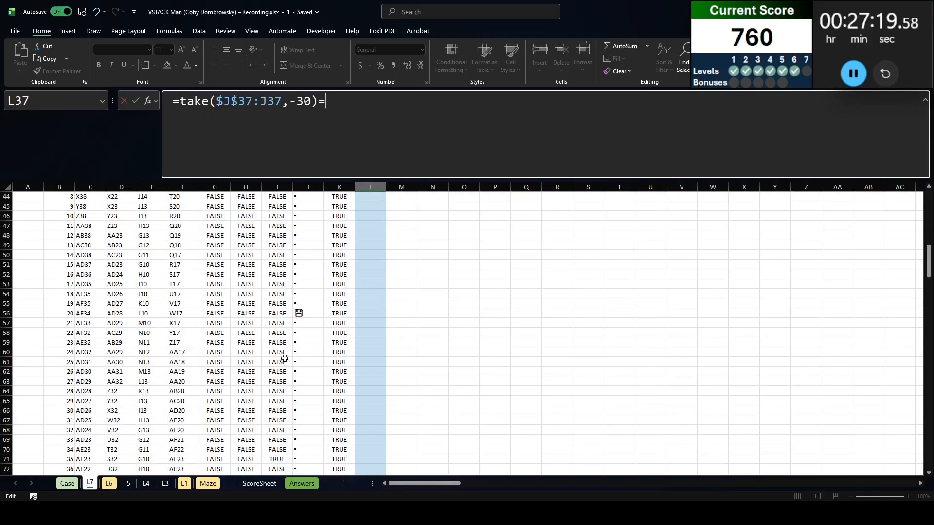
{"action": "left_click", "coordinate": [301, 313]}
{"action": "double_click", "coordinate": [345, 115]}
{"action": "key", "text": "F9"}
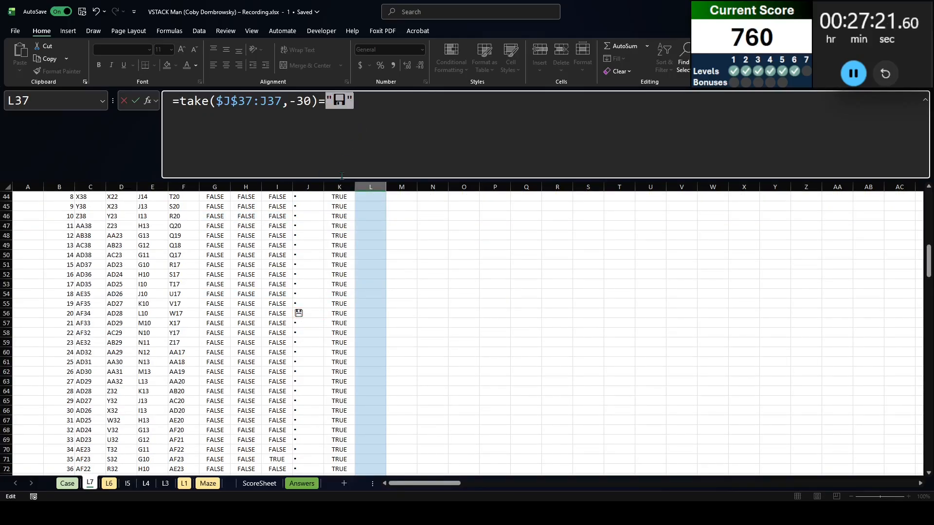
{"action": "left_click", "coordinate": [180, 103]}
{"action": "type", "text": "("}
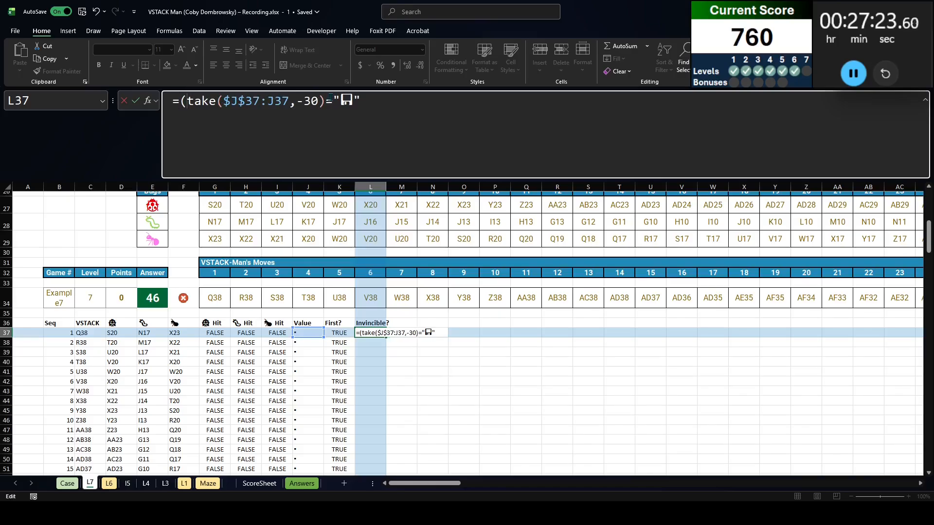
Close the comparison's bracket and multiply it by TAKE($K$37:K37,-30) over the First? column
{"action": "left_click", "coordinate": [405, 110]}
{"action": "type", "text": ")"}
{"action": "key", "text": "BackSpace"}
{"action": "type", "text": "*take("}
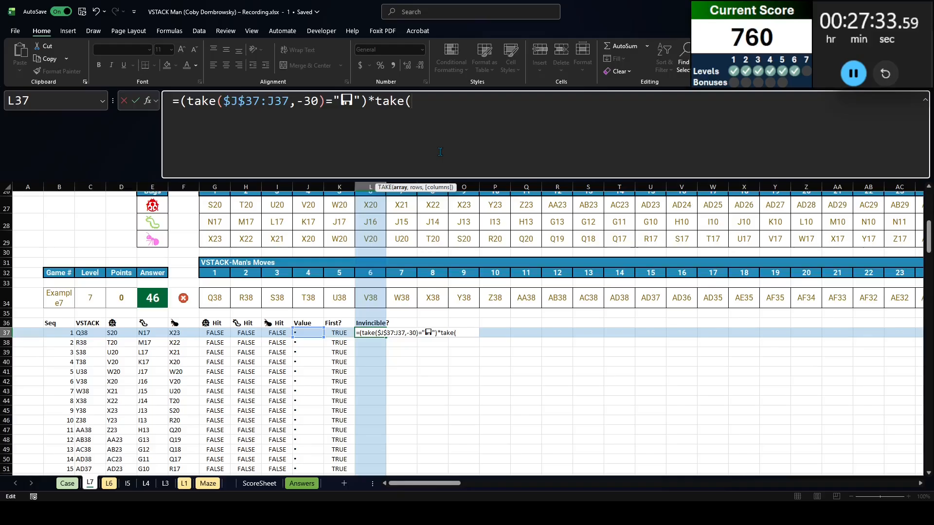
{"action": "key", "text": "Left"}
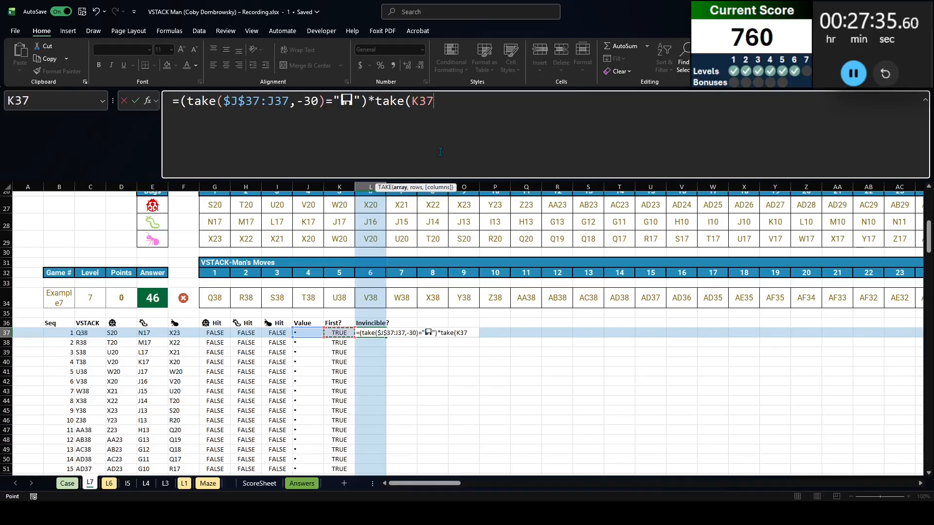
{"action": "type", "text": ":K37,30"}
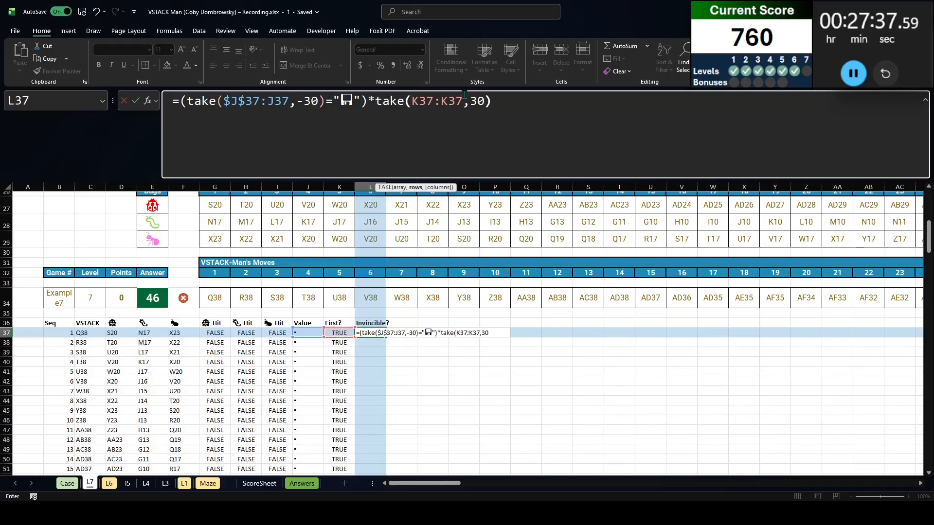
{"action": "left_click", "coordinate": [468, 96]}
{"action": "type", "text": "-"}
{"action": "key", "text": "BackSpace"}
{"action": "type", "text": "-"}
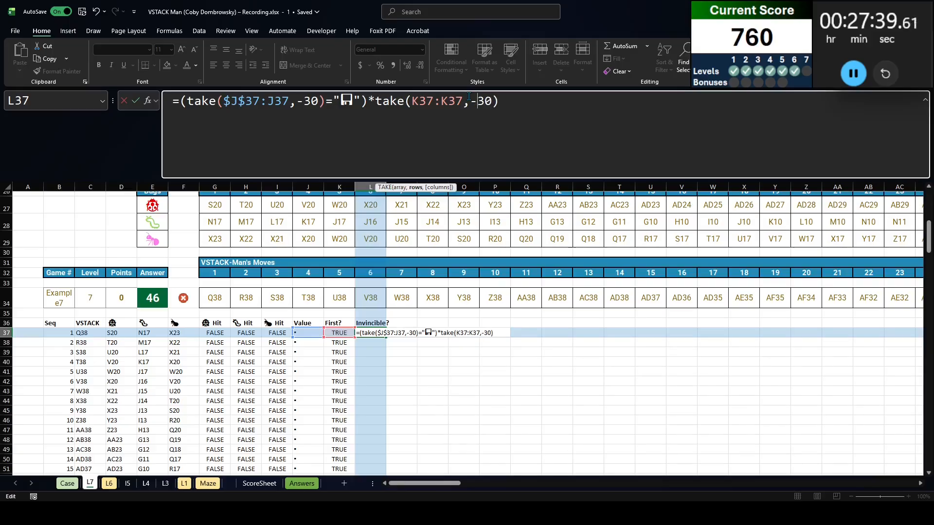
{"action": "left_click", "coordinate": [426, 101]}
{"action": "key", "text": "F4"}
Wrap the whole L37 expression in SUM and enter the formula
{"action": "left_click", "coordinate": [272, 101]}
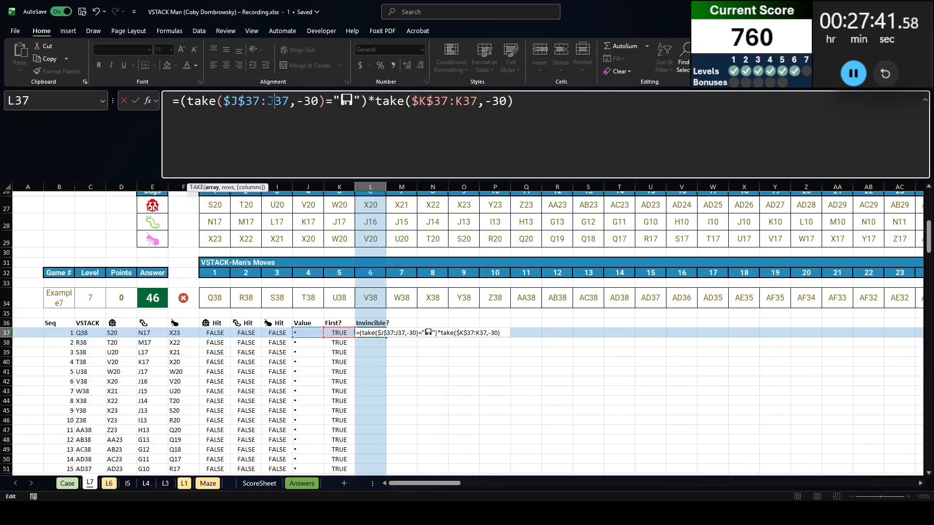
{"action": "left_click", "coordinate": [418, 100]}
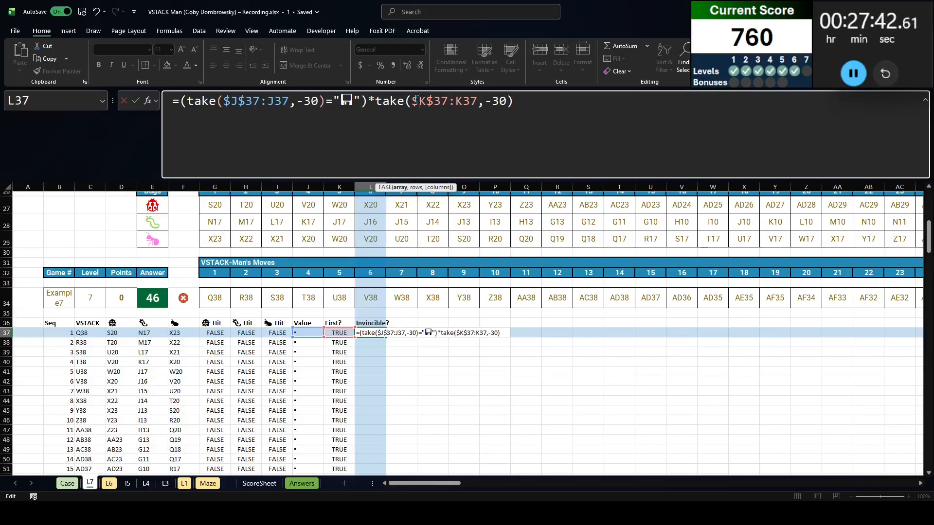
{"action": "left_click", "coordinate": [182, 102]}
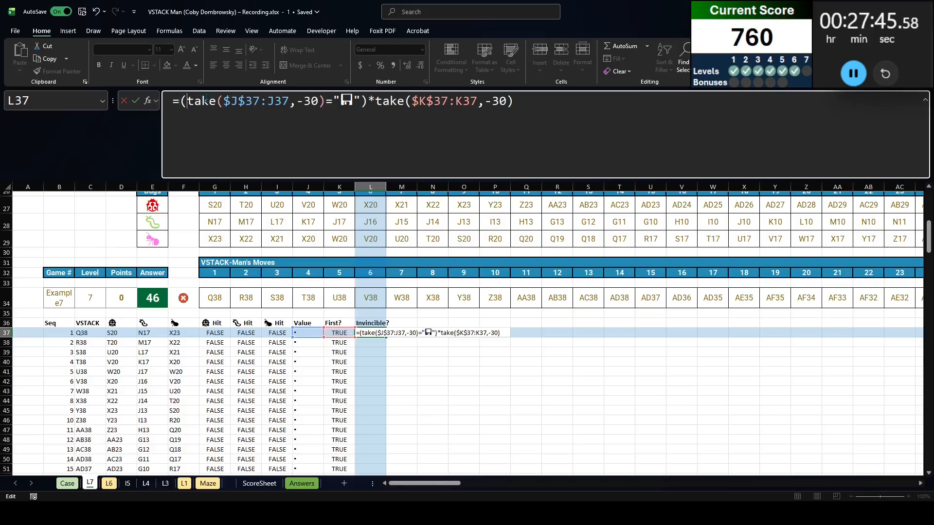
{"action": "type", "text": "sum("}
{"action": "key", "text": "Return"}
{"action": "key", "text": "Up"}
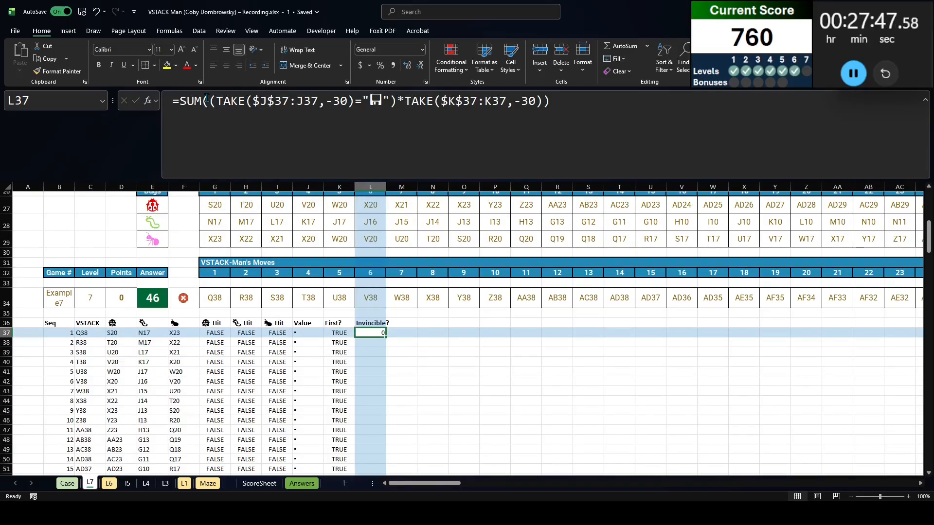
Copy the L37 formula down the Invincible? column to the last row of the move table
{"action": "key", "text": "ctrl+c"}
{"action": "key", "text": "Left"}
{"action": "key", "text": "ctrl+Down"}
{"action": "key", "text": "Right"}
{"action": "key", "text": "ctrl+shift+Up"}
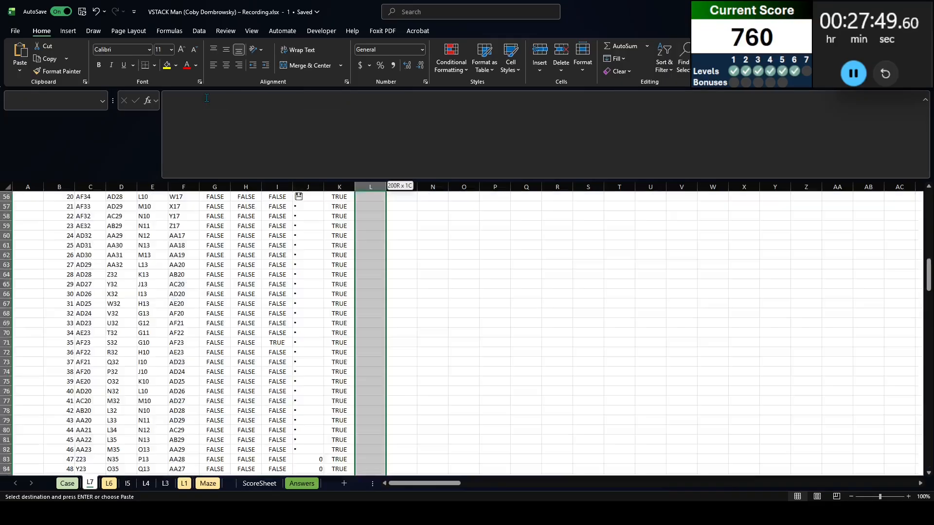
{"action": "key", "text": "ctrl+v"}
{"action": "key", "text": "ctrl+Up"}
Examine the Invincible? values against the disk symbols at moves 20 and 98, the 30-move window and the First? flags
{"action": "left_click", "coordinate": [303, 389]}
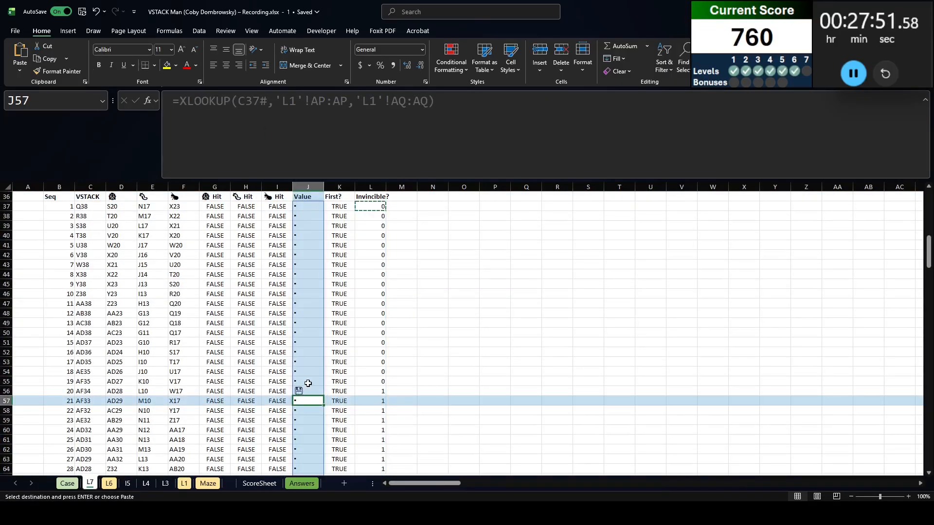
{"action": "scroll", "coordinate": [358, 384], "scroll_direction": "down", "scroll_amount": 3}
{"action": "left_click", "coordinate": [374, 301]}
{"action": "scroll", "coordinate": [374, 301], "scroll_direction": "down", "scroll_amount": 6}
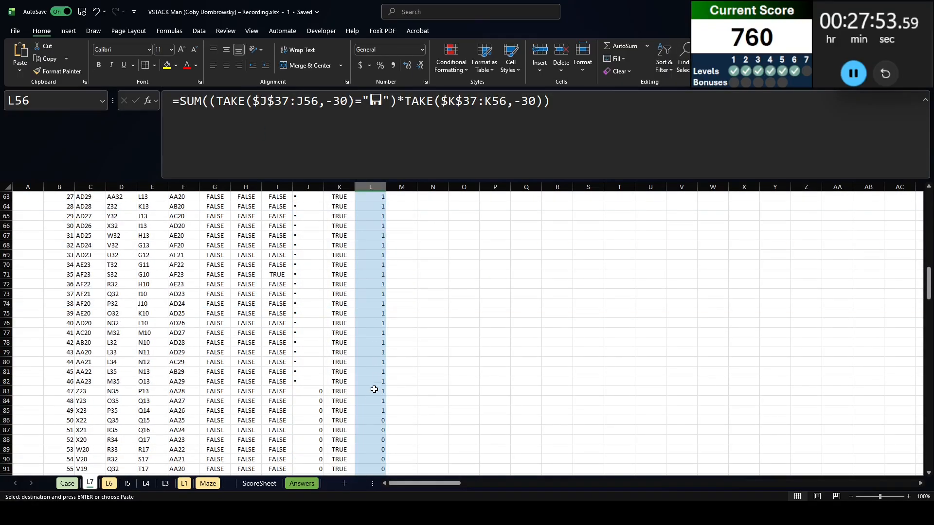
{"action": "left_click", "coordinate": [374, 402], "text": "shift"}
{"action": "scroll", "coordinate": [390, 364], "scroll_direction": "down", "scroll_amount": 8}
{"action": "scroll", "coordinate": [390, 364], "scroll_direction": "down", "scroll_amount": 13}
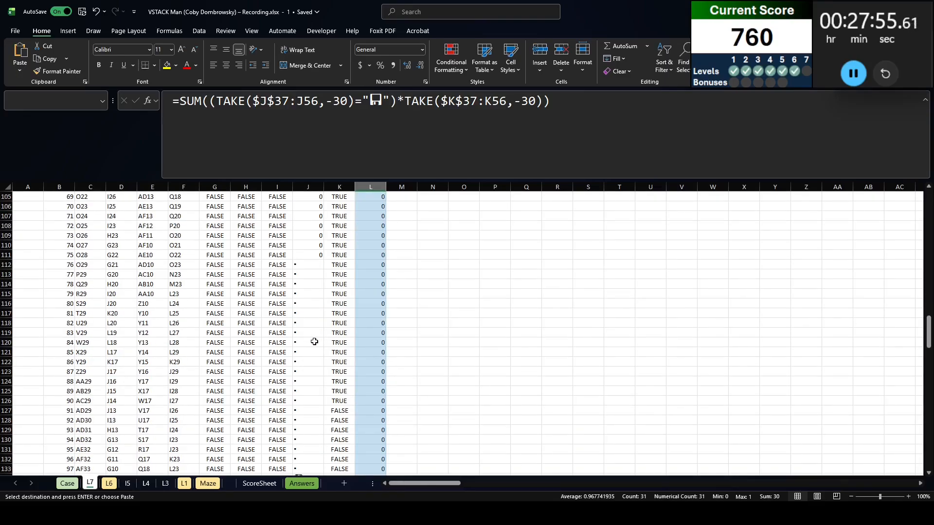
{"action": "left_click", "coordinate": [317, 268]}
{"action": "left_click", "coordinate": [313, 276]}
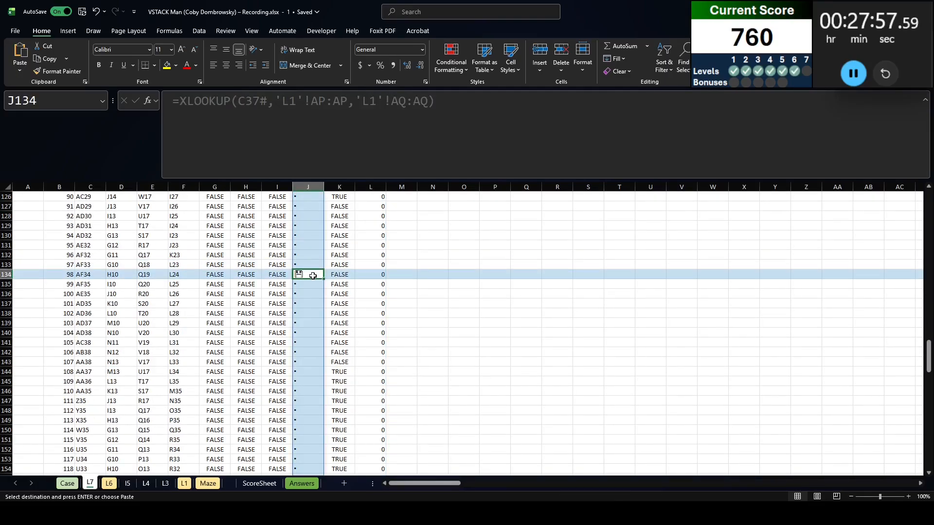
{"action": "left_click", "coordinate": [104, 274]}
{"action": "scroll", "coordinate": [379, 294], "scroll_direction": "up", "scroll_amount": 20}
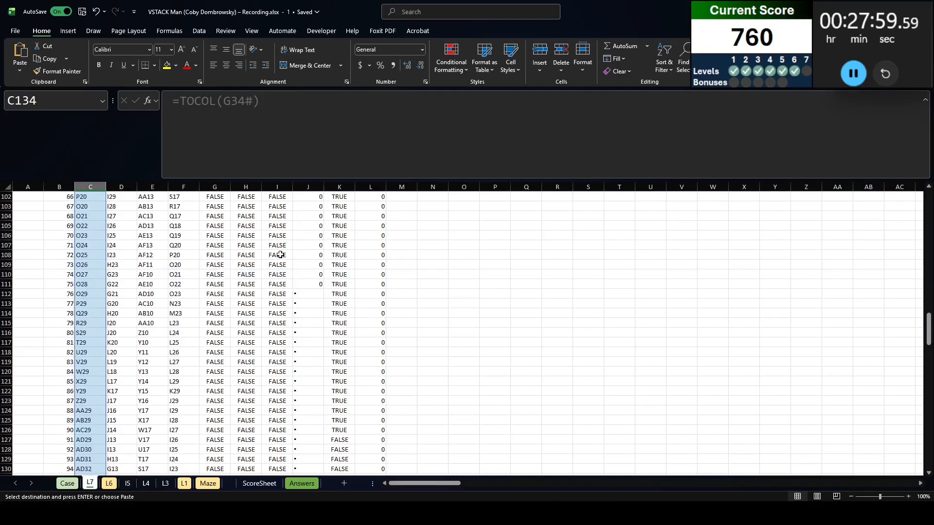
{"action": "left_click", "coordinate": [364, 332]}
{"action": "left_click", "coordinate": [82, 332]}
{"action": "scroll", "coordinate": [402, 345], "scroll_direction": "down", "scroll_amount": 20}
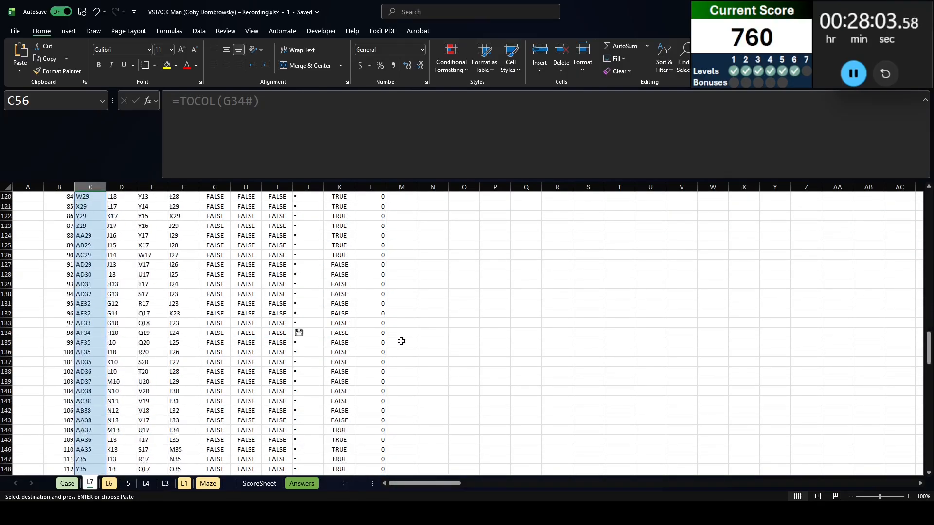
{"action": "scroll", "coordinate": [402, 341], "scroll_direction": "up", "scroll_amount": 20}
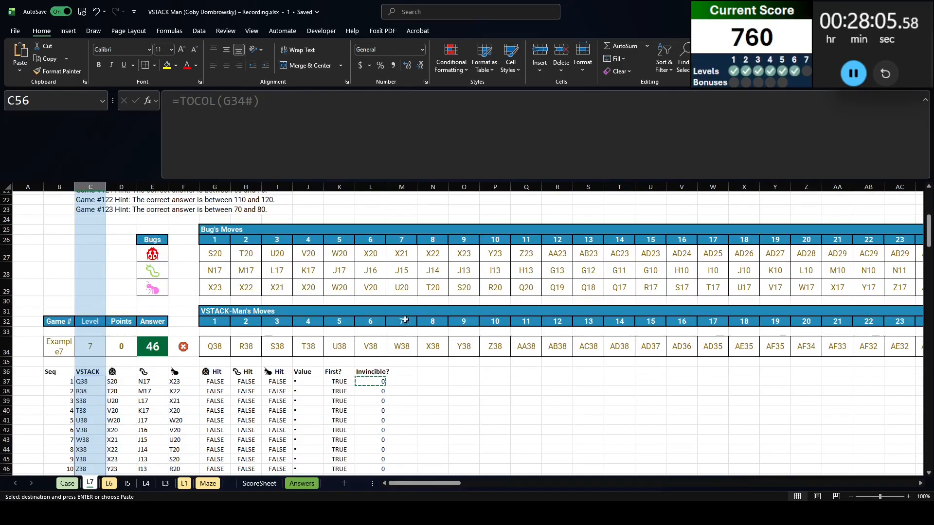
In M36, build the three bug Active headings with =D36#&" Active"
{"action": "left_click", "coordinate": [402, 371]}
{"action": "double_click", "coordinate": [386, 187]}
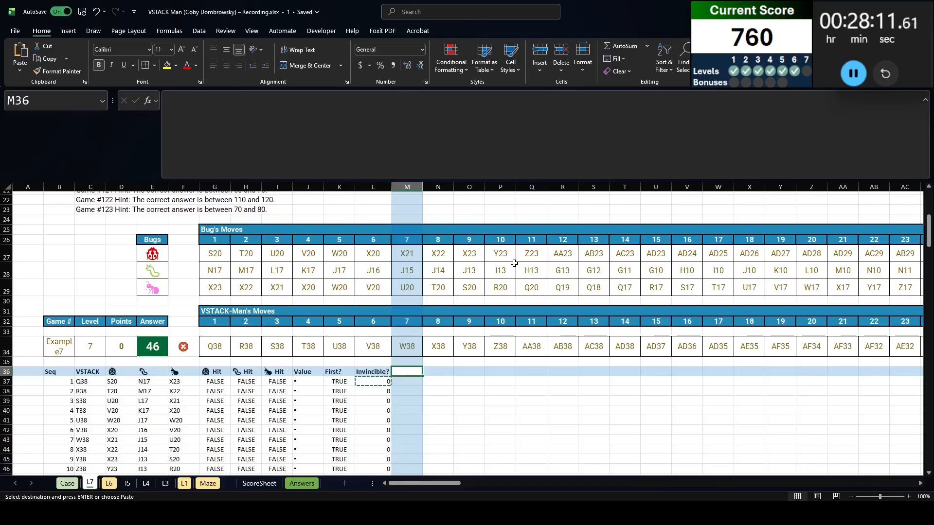
{"action": "type", "text": "="}
{"action": "key", "text": "Left"}
{"action": "key", "text": "Left"}
{"action": "key", "text": "Left"}
{"action": "key", "text": "Left"}
{"action": "key", "text": "Left"}
{"action": "key", "text": "Left"}
{"action": "key", "text": "Left"}
{"action": "key", "text": "shift+Left"}
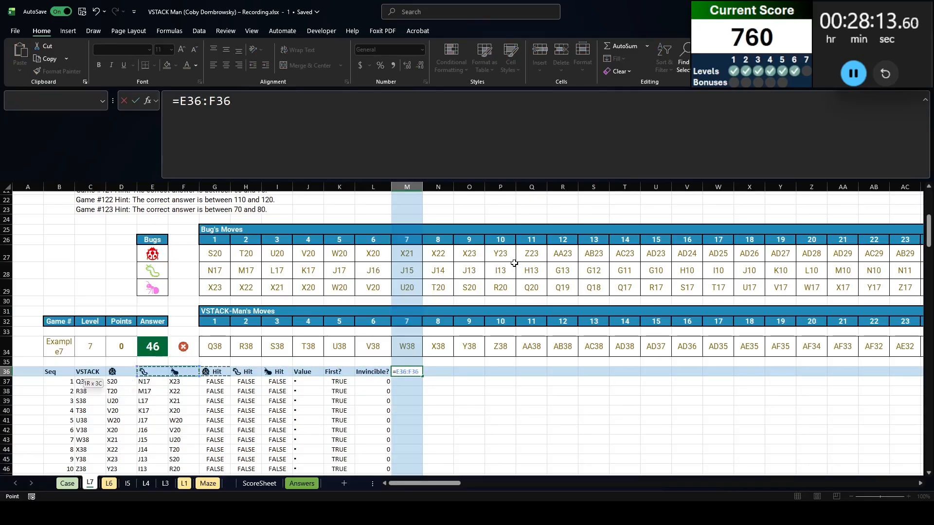
{"action": "key", "text": "shift+Left"}
{"action": "type", "text": "&\" Active"}
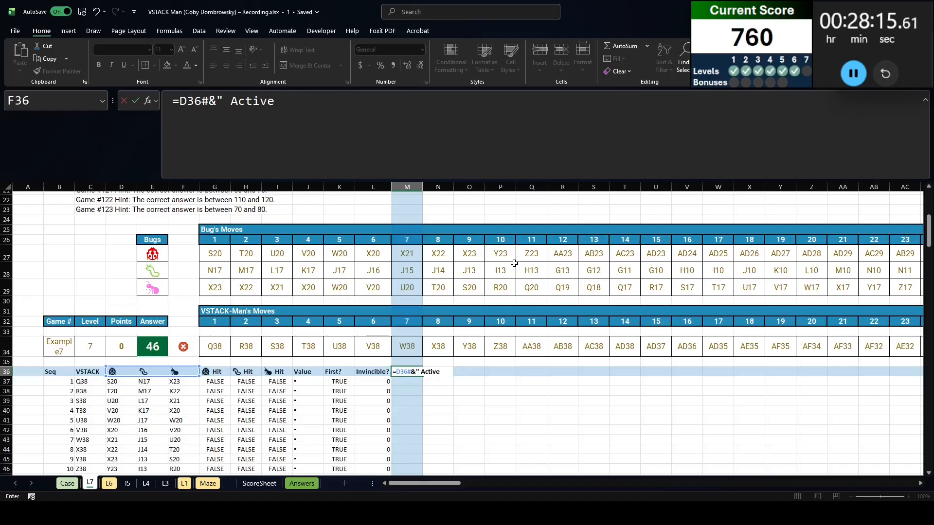
{"action": "key", "text": "Return"}
Insert a blank row above move 1 and enter 1 in M37:O37 as each bug's starting active flag
{"action": "key", "text": "shift+space"}
{"action": "key", "text": "ctrl+shift+plus"}
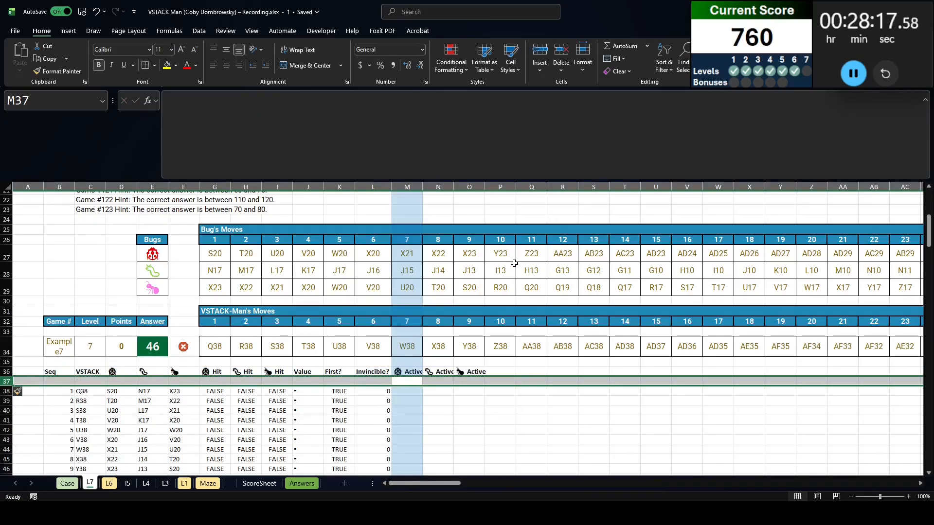
{"action": "key", "text": "Right"}
{"action": "key", "text": "Left"}
{"action": "key", "text": "shift+Right"}
{"action": "key", "text": "shift+Right"}
{"action": "type", "text": "1"}
{"action": "key", "text": "ctrl+Return"}
{"action": "scroll", "coordinate": [299, 438], "scroll_direction": "down", "scroll_amount": 4}
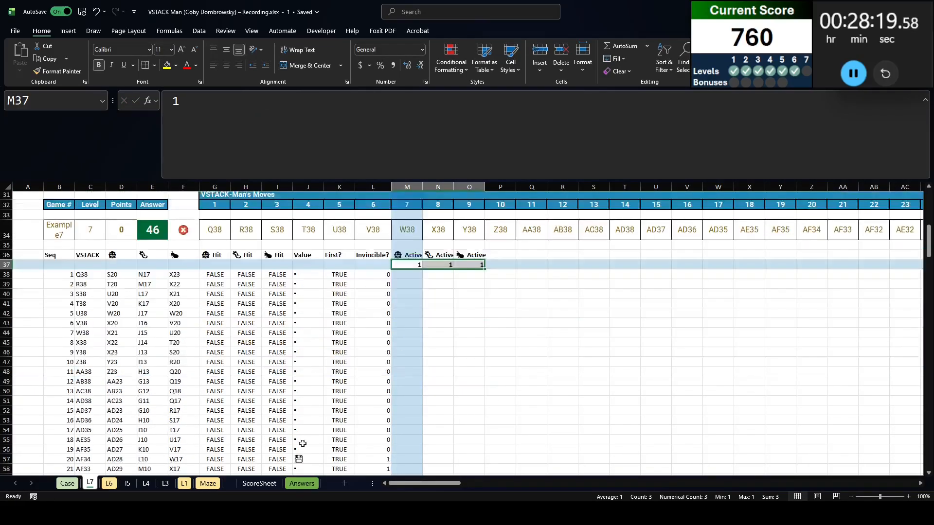
Start the M38 formula with the previous row's active flags M37:O37, minus an open bracket
{"action": "left_click", "coordinate": [350, 258]}
{"action": "left_click", "coordinate": [146, 256]}
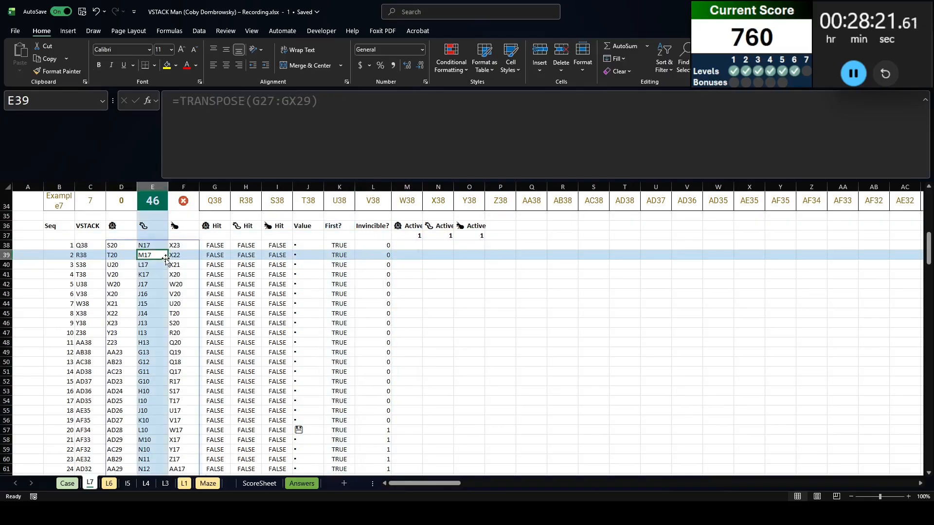
{"action": "left_click", "coordinate": [208, 257]}
{"action": "left_click", "coordinate": [418, 245]}
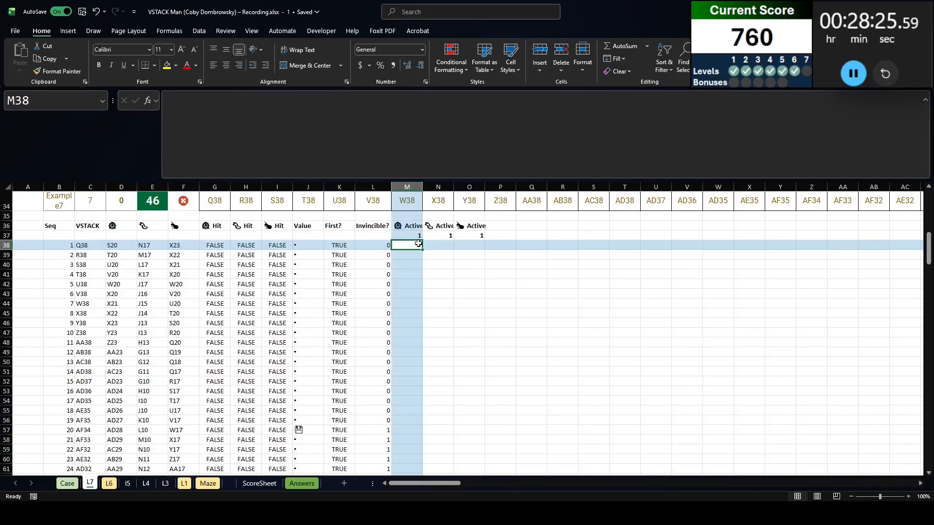
{"action": "type", "text": "="}
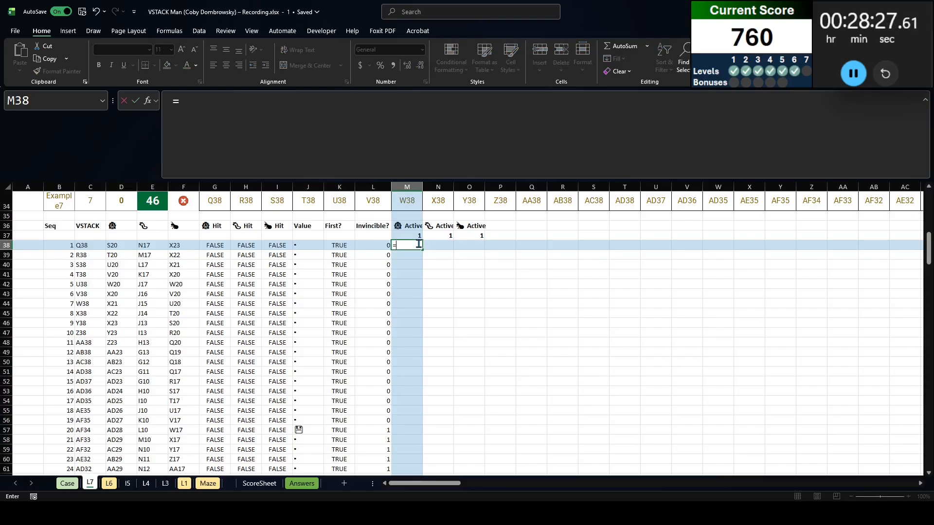
{"action": "key", "text": "Up"}
{"action": "key", "text": "shift+Right"}
{"action": "key", "text": "shift+Right"}
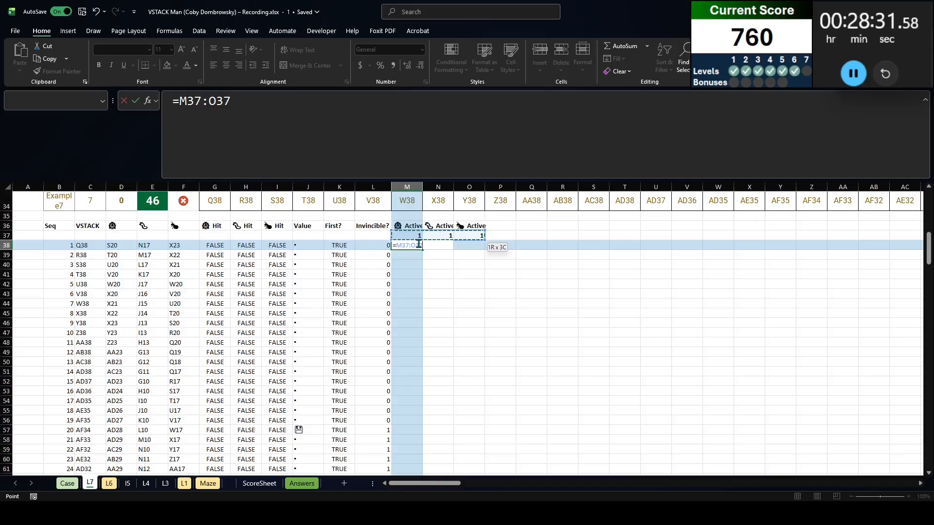
{"action": "type", "text": "-("}
Complete the M38 formula as =M37:O37-(L38*G38:I38), subtracting invincibility times the three Hit flags
{"action": "key", "text": "Left"}
{"action": "key", "text": "Left"}
{"action": "key", "text": "Left"}
{"action": "key", "text": "Left"}
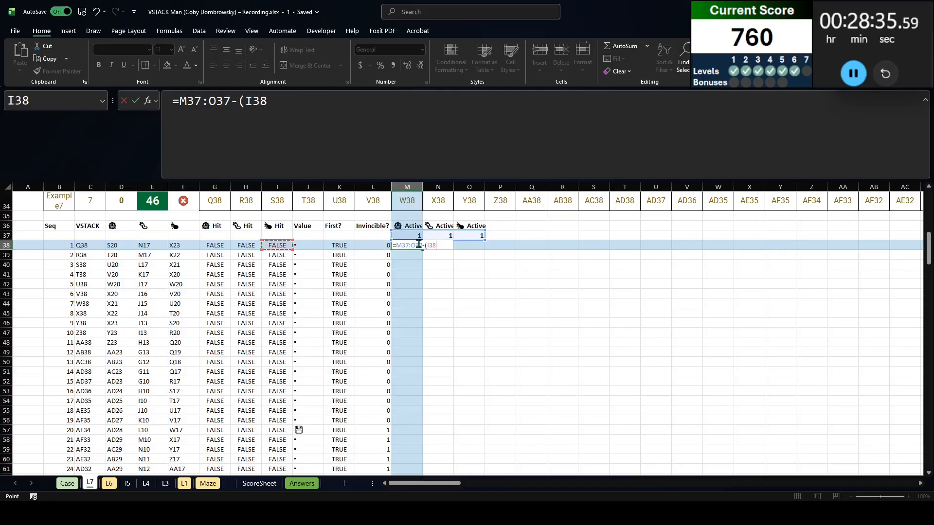
{"action": "key", "text": "Right"}
{"action": "key", "text": "Right"}
{"action": "key", "text": "Right"}
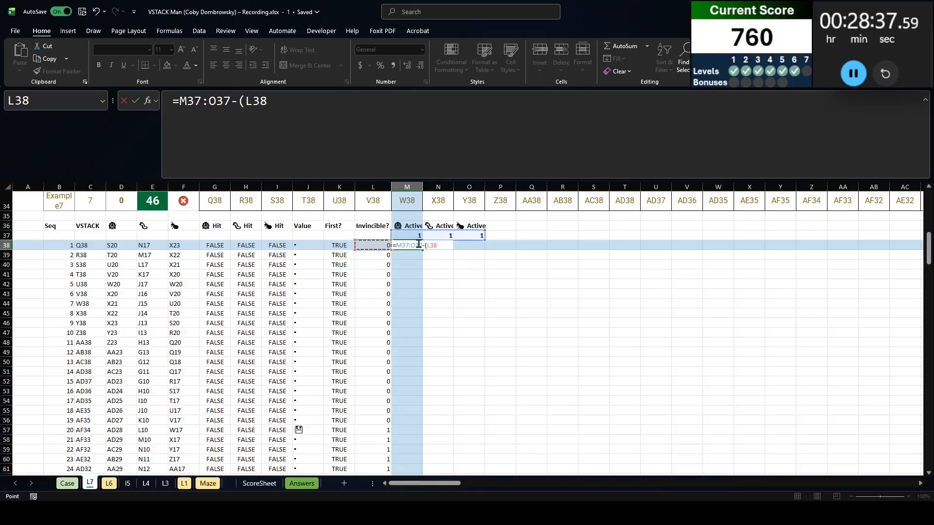
{"action": "type", "text": "*"}
{"action": "key", "text": "Left"}
{"action": "key", "text": "Left"}
{"action": "key", "text": "Left"}
{"action": "key", "text": "Left"}
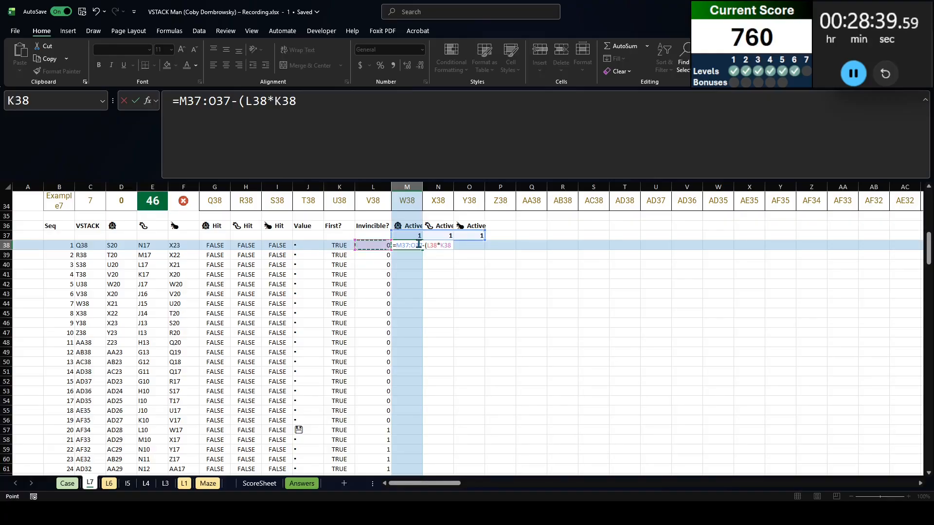
{"action": "key", "text": "shift+Left"}
{"action": "key", "text": "shift+Left"}
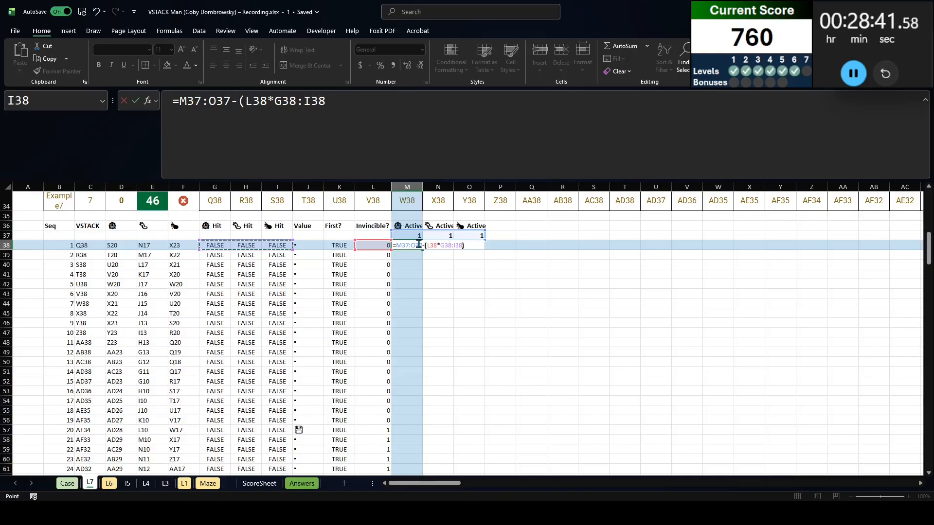
{"action": "type", "text": ")"}
{"action": "key", "text": "ctrl+Return"}
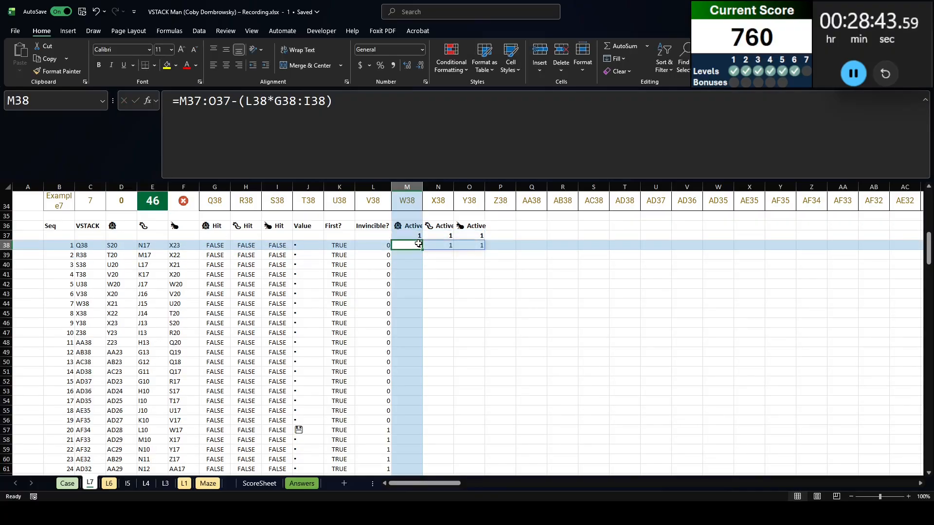
Copy the M38 formula down the bug Active columns to the last move in row 237
{"action": "key", "text": "ctrl+c"}
{"action": "key", "text": "Left"}
{"action": "key", "text": "ctrl+Down"}
{"action": "key", "text": "Right"}
{"action": "key", "text": "ctrl+shift+Up"}
{"action": "key", "text": "ctrl+v"}
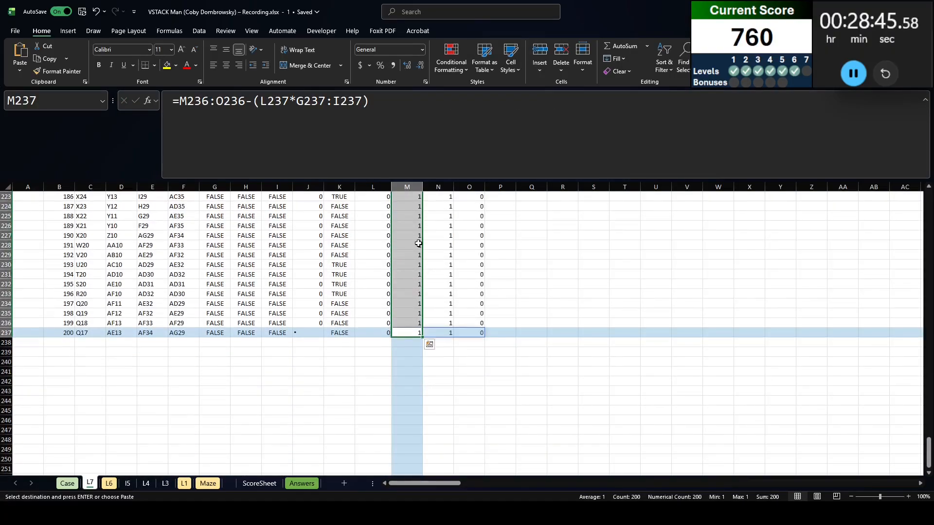
Check the ant's Active flag at move 35 against its Hit flag and position
{"action": "key", "text": "ctrl+Up"}
{"action": "scroll", "coordinate": [418, 243], "scroll_direction": "down", "scroll_amount": 10}
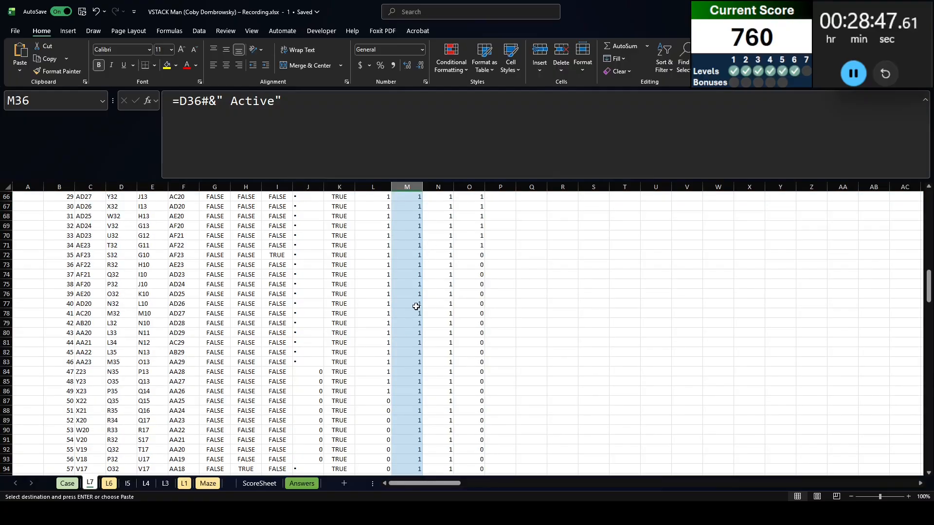
{"action": "left_click", "coordinate": [468, 254]}
{"action": "left_click", "coordinate": [267, 251]}
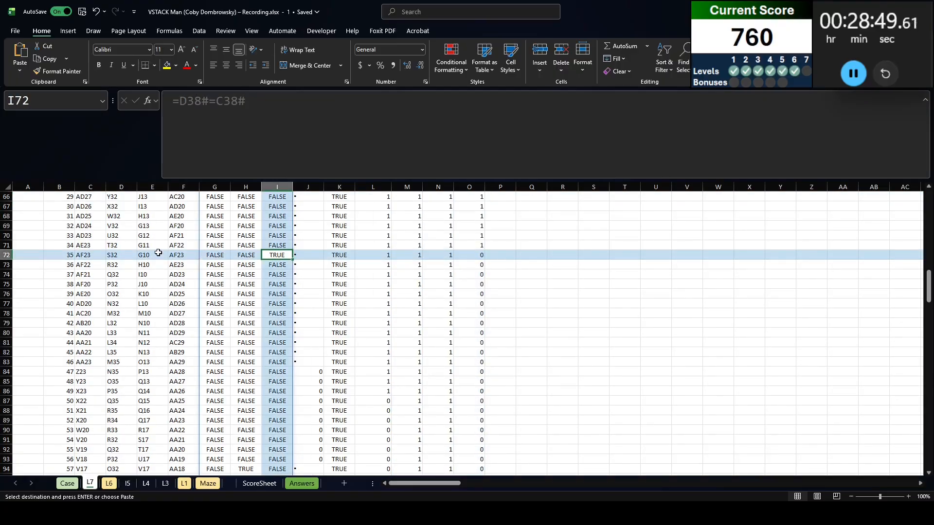
{"action": "left_click", "coordinate": [196, 257]}
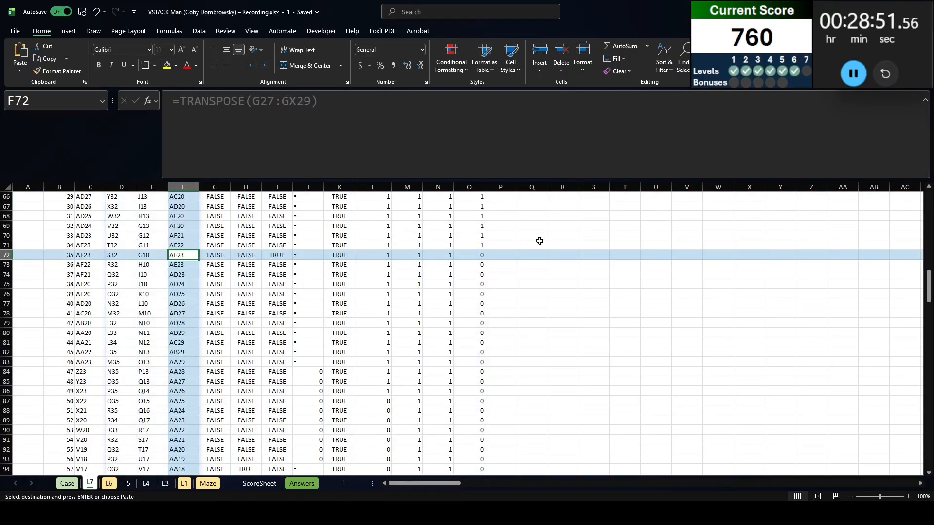
{"action": "left_click", "coordinate": [482, 254]}
{"action": "scroll", "coordinate": [467, 267], "scroll_direction": "up", "scroll_amount": 15}
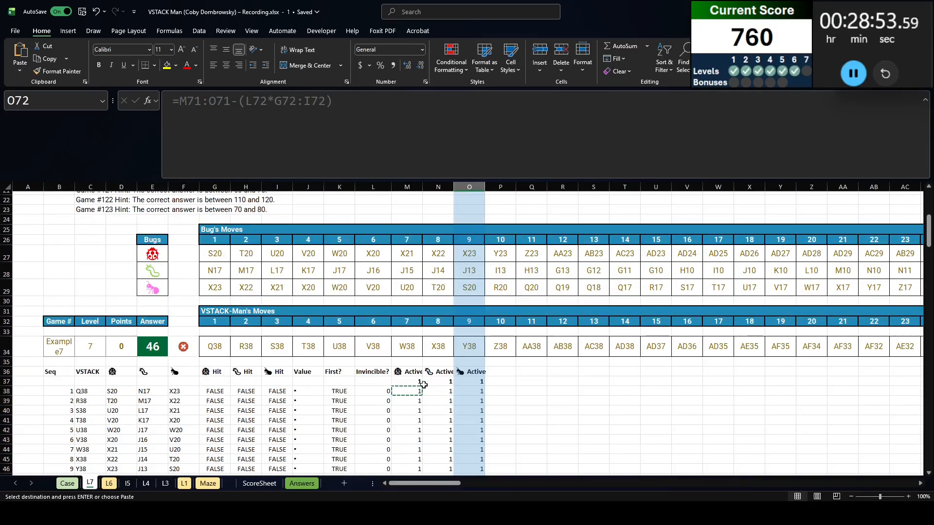
Try to wrap the M38 formula in MAX(0, ...) to floor the active flags at zero, and undo it
{"action": "left_click", "coordinate": [421, 382]}
{"action": "left_click", "coordinate": [411, 392]}
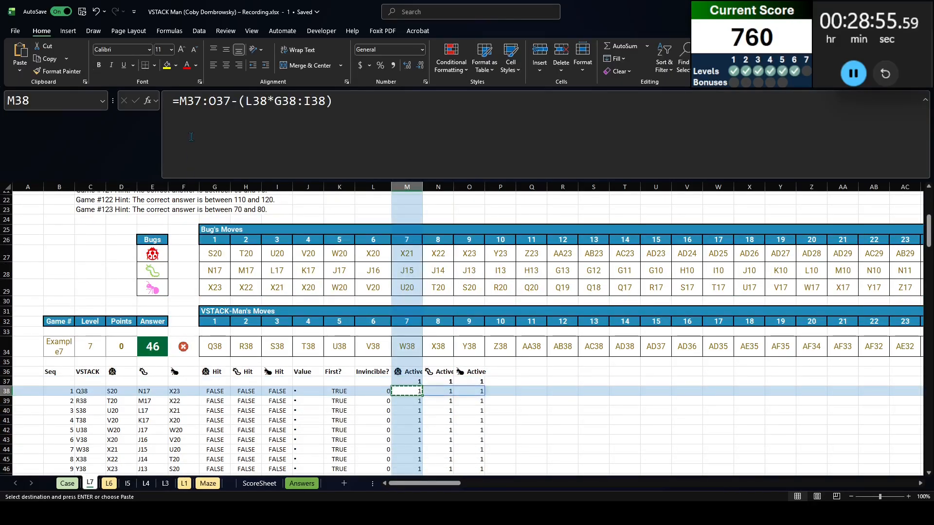
{"action": "left_click", "coordinate": [178, 109]}
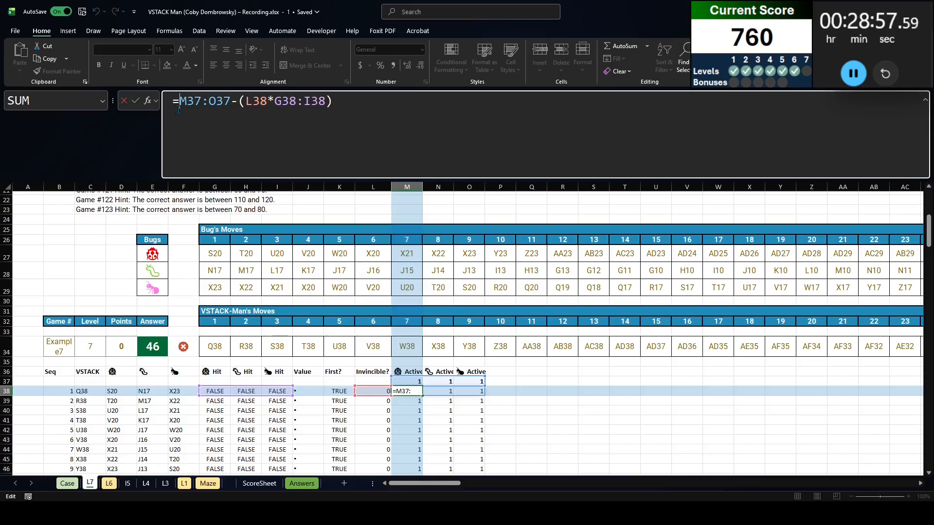
{"action": "type", "text": "max(0,"}
{"action": "key", "text": "End"}
{"action": "type", "text": ")"}
{"action": "key", "text": "Return"}
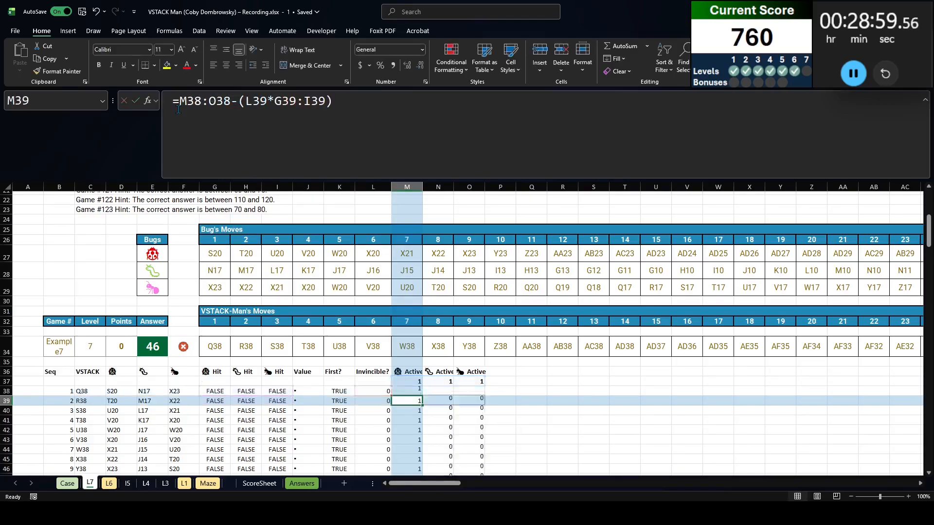
{"action": "key", "text": "Up"}
{"action": "key", "text": "ctrl+c"}
{"action": "key", "text": "ctrl+shift+Down"}
{"action": "key", "text": "ctrl+z"}
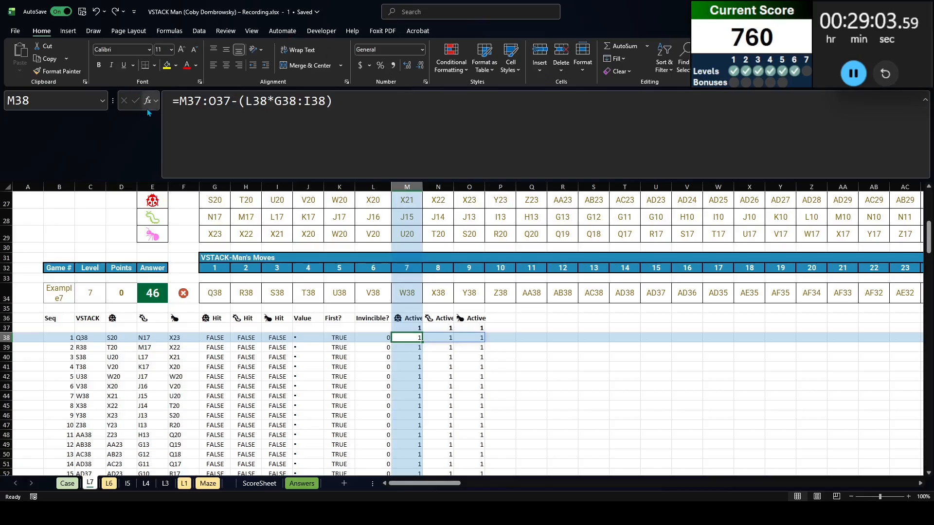
Change the M38 formula to =IF(M37:O37-(L38*G38:I38)<0,0,M37:O37-(L38*G38:I38))
{"action": "left_click", "coordinate": [179, 100]}
{"action": "type", "text": "if("}
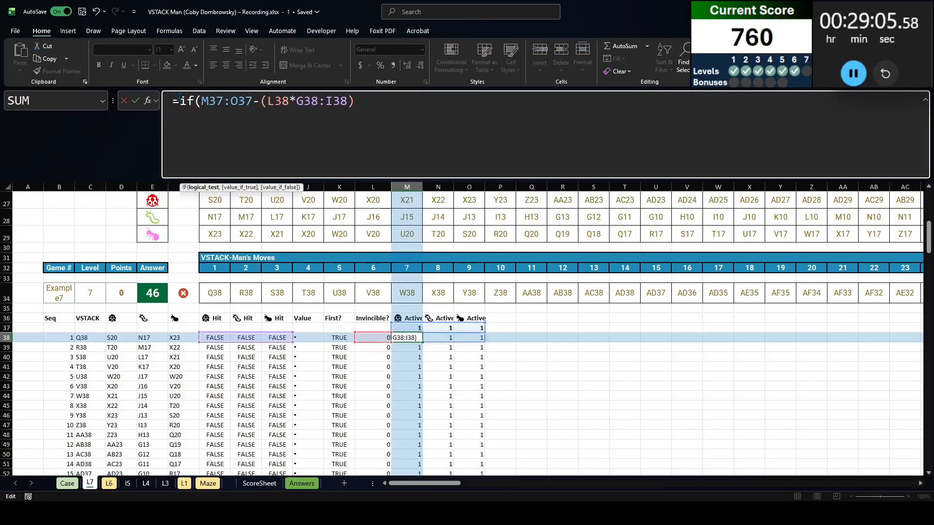
{"action": "key", "text": "BackSpace"}
{"action": "type", "text": "0,0"}
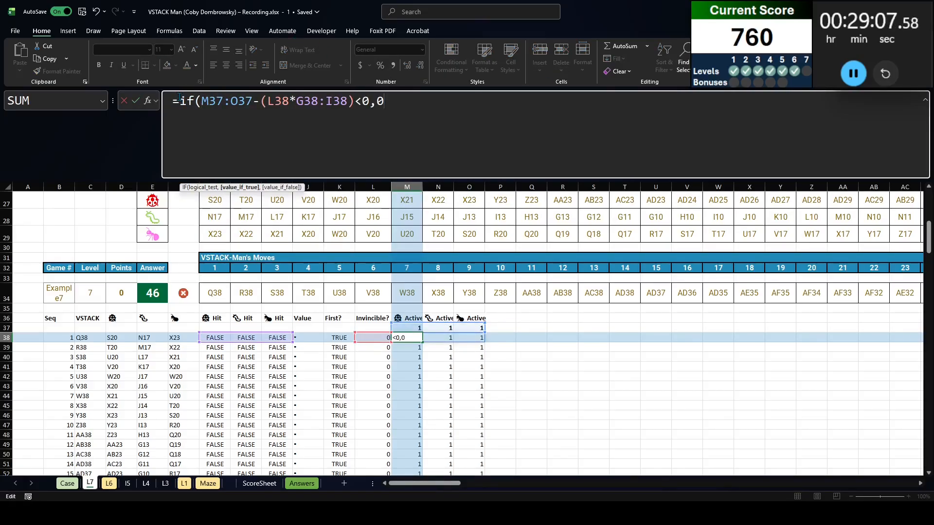
{"action": "type", "text": ","}
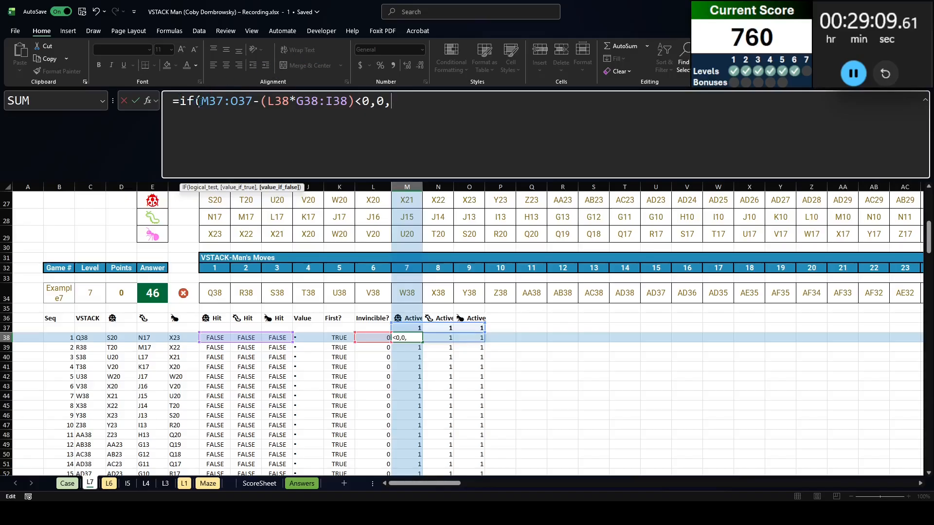
{"action": "left_click_drag", "start_coordinate": [199, 104], "coordinate": [357, 102]}
{"action": "key", "text": "ctrl+c"}
{"action": "left_click", "coordinate": [455, 119]}
{"action": "key", "text": "ctrl+v"}
{"action": "type", "text": ")"}
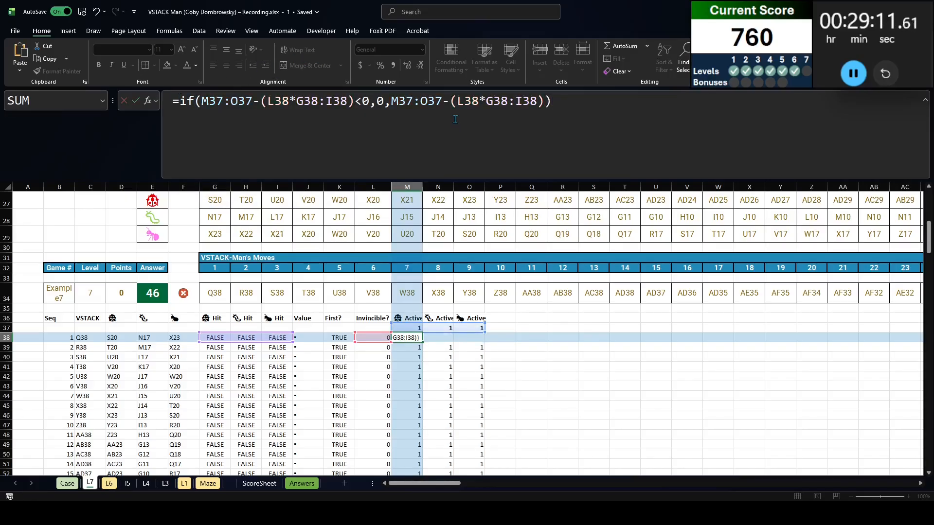
{"action": "key", "text": "Return"}
Copy the revised M38 formula down all move rows and check the ant's Active flag at move 35
{"action": "key", "text": "Up"}
{"action": "key", "text": "ctrl+c"}
{"action": "key", "text": "ctrl+shift+Down"}
{"action": "key", "text": "ctrl+v"}
{"action": "scroll", "coordinate": [594, 319], "scroll_direction": "down", "scroll_amount": 5}
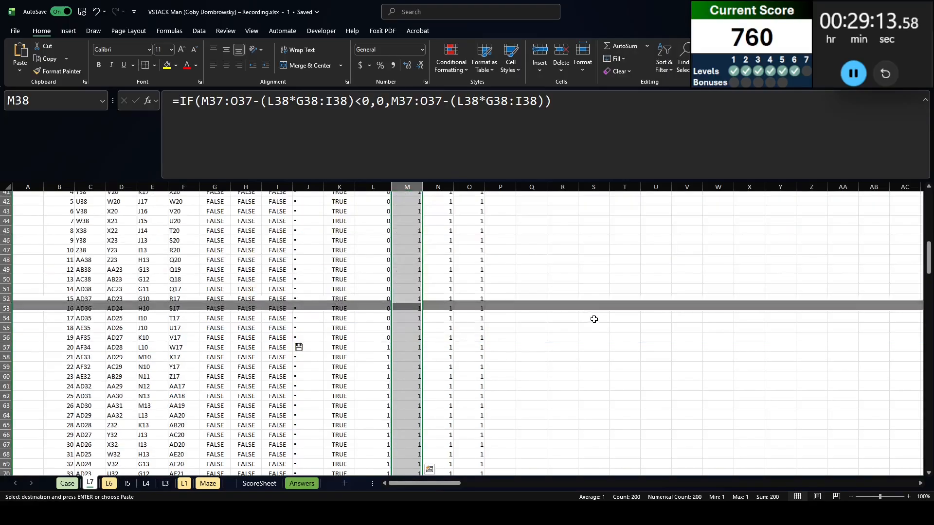
{"action": "scroll", "coordinate": [594, 319], "scroll_direction": "down", "scroll_amount": 6}
{"action": "left_click", "coordinate": [460, 320]}
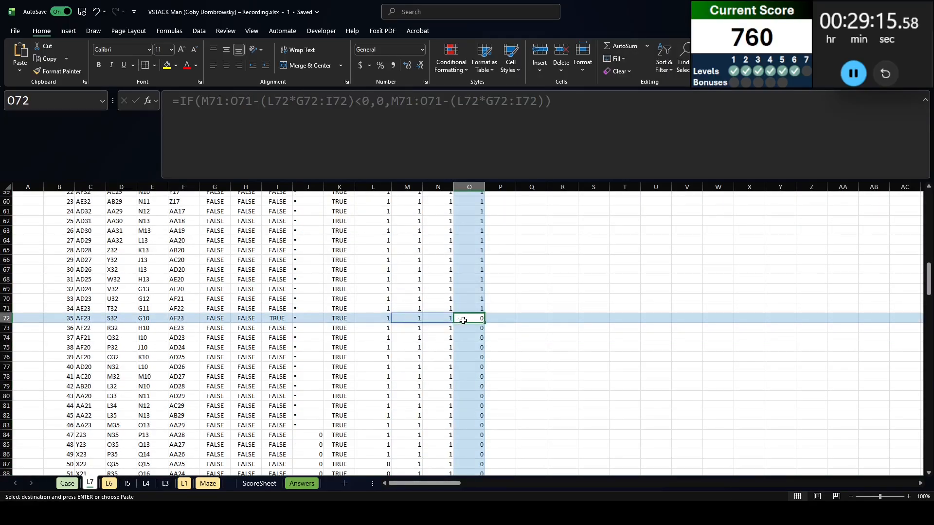
{"action": "scroll", "coordinate": [493, 328], "scroll_direction": "up", "scroll_amount": 9}
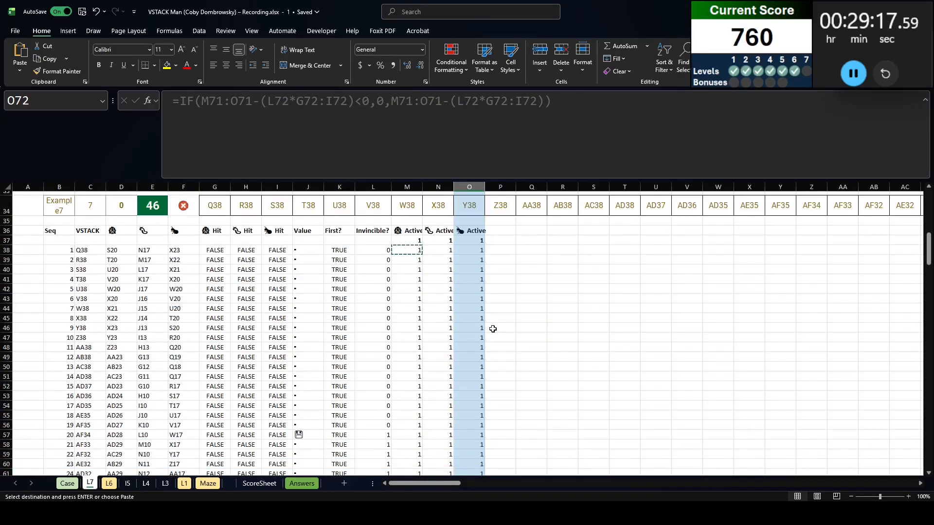
Add a "V Active" heading in P36 with a starting value of 1 in P37
{"action": "scroll", "coordinate": [493, 329], "scroll_direction": "up", "scroll_amount": 5}
{"action": "scroll", "coordinate": [494, 319], "scroll_direction": "down", "scroll_amount": 4}
{"action": "left_click", "coordinate": [496, 286]}
{"action": "scroll", "coordinate": [501, 287], "scroll_direction": "up", "scroll_amount": 1}
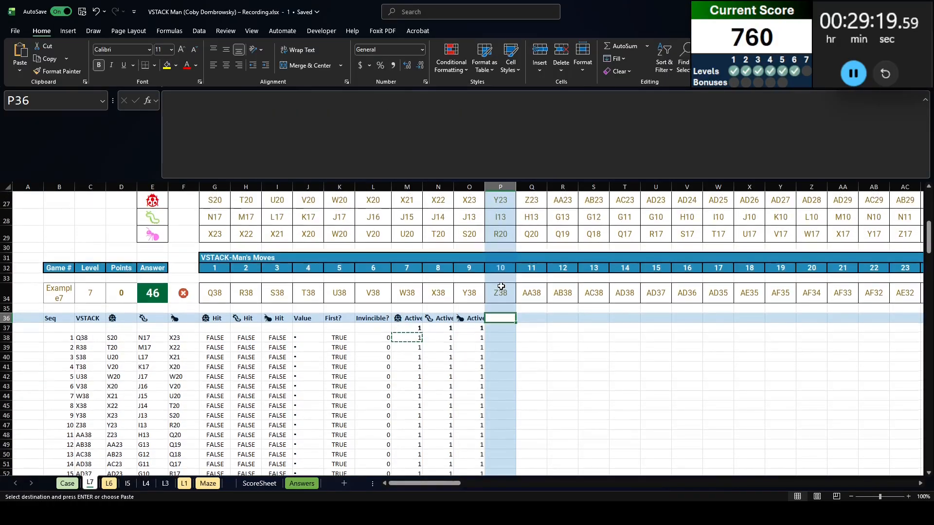
{"action": "type", "text": "V Acti"}
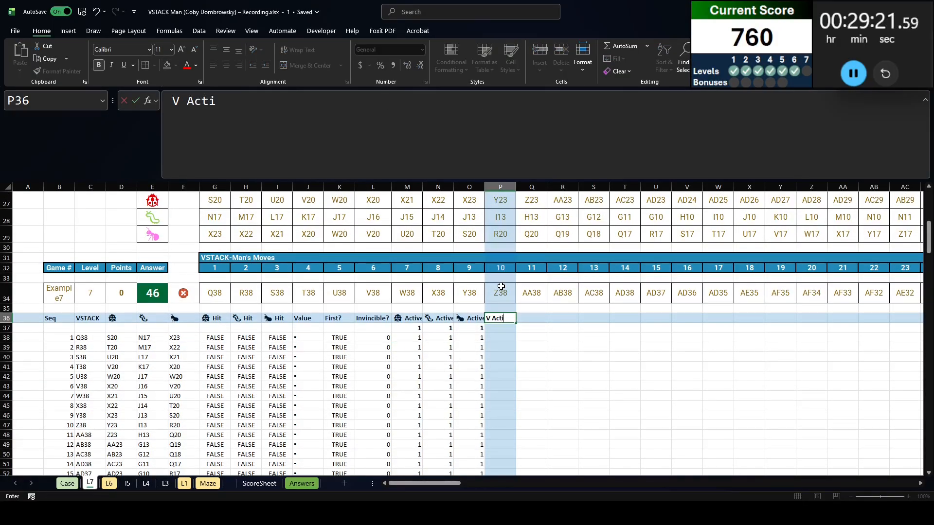
{"action": "type", "text": "ve"}
{"action": "key", "text": "Return"}
{"action": "type", "text": "1"}
{"action": "key", "text": "Return"}
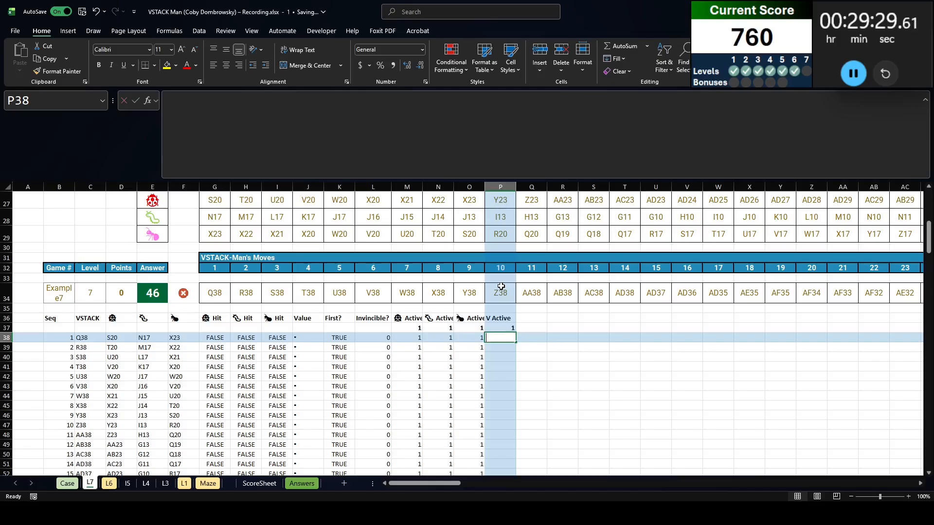
Start a formula in P38 that subtracts the bug hits G37:I37 times the bug active flags M37:O37 from P37
{"action": "type", "text": "="}
{"action": "key", "text": "Up"}
{"action": "type", "text": "-"}
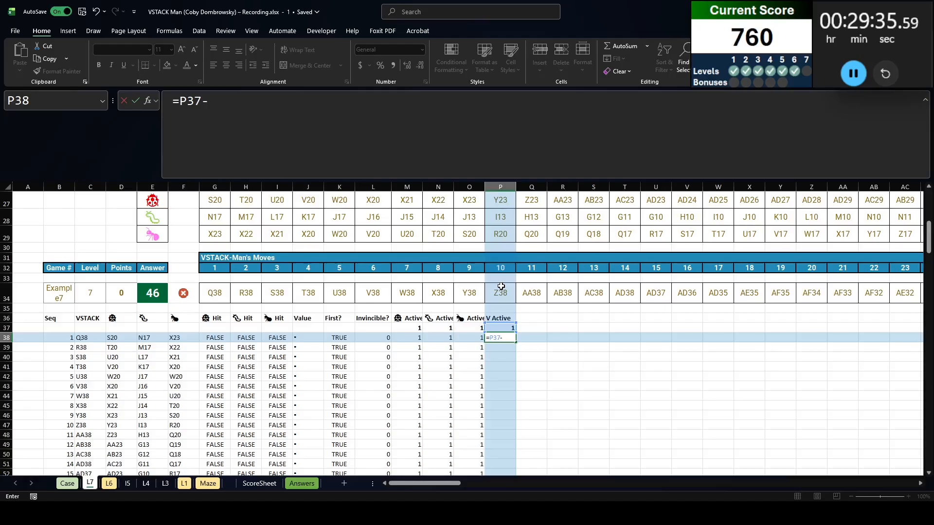
{"action": "key", "text": "Up"}
{"action": "key", "text": "Left"}
{"action": "key", "text": "Left"}
{"action": "key", "text": "Left"}
{"action": "key", "text": "Left"}
{"action": "key", "text": "Left"}
{"action": "key", "text": "Left"}
{"action": "key", "text": "Left"}
{"action": "key", "text": "shift+Left"}
{"action": "key", "text": "shift+Left"}
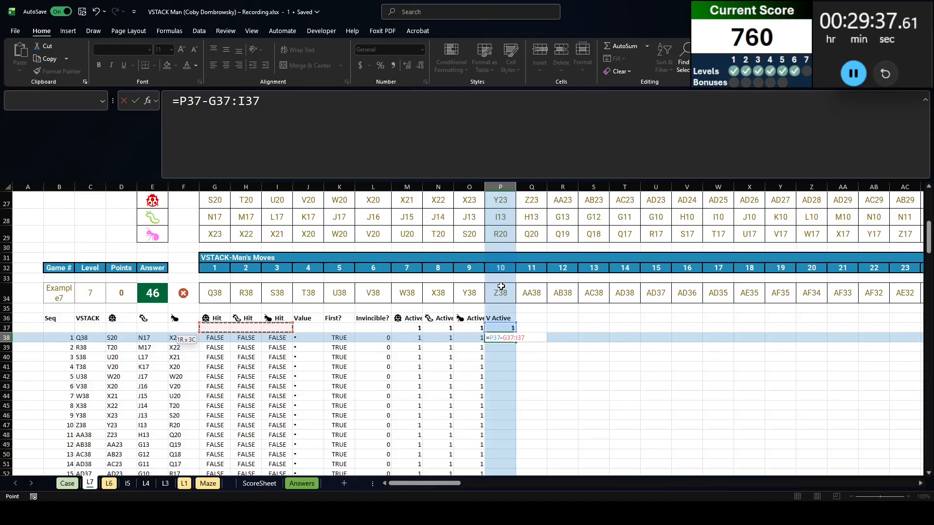
{"action": "type", "text": "*"}
{"action": "key", "text": "Up"}
{"action": "key", "text": "Left"}
{"action": "key", "text": "shift+Left"}
{"action": "key", "text": "shift+Left"}
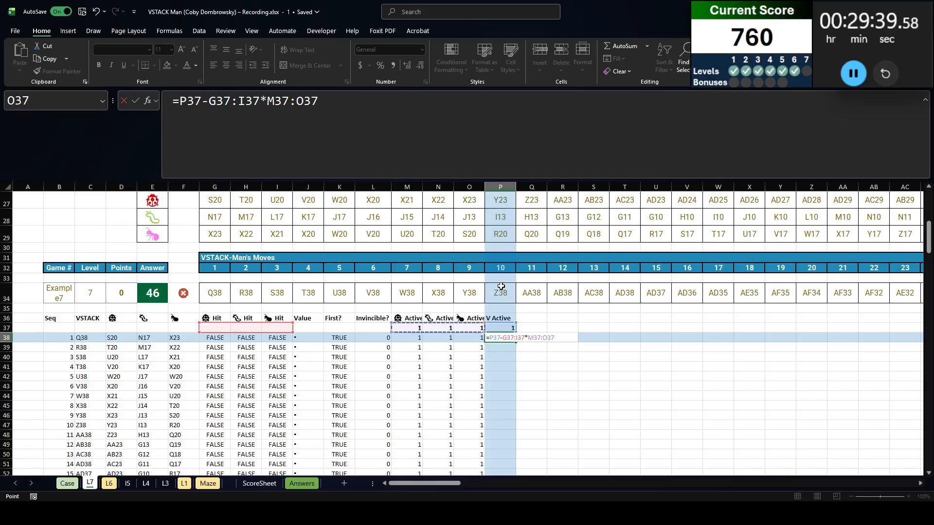
Bracket the product and wrap the P38 formula as =IF(P37-(G37:I37*M37:O37)<0,0,P37-(G37:I37*M37:O37))
{"action": "left_click", "coordinate": [207, 100]}
{"action": "type", "text": "()"}
{"action": "left_click_drag", "start_coordinate": [180, 101], "coordinate": [728, 120]}
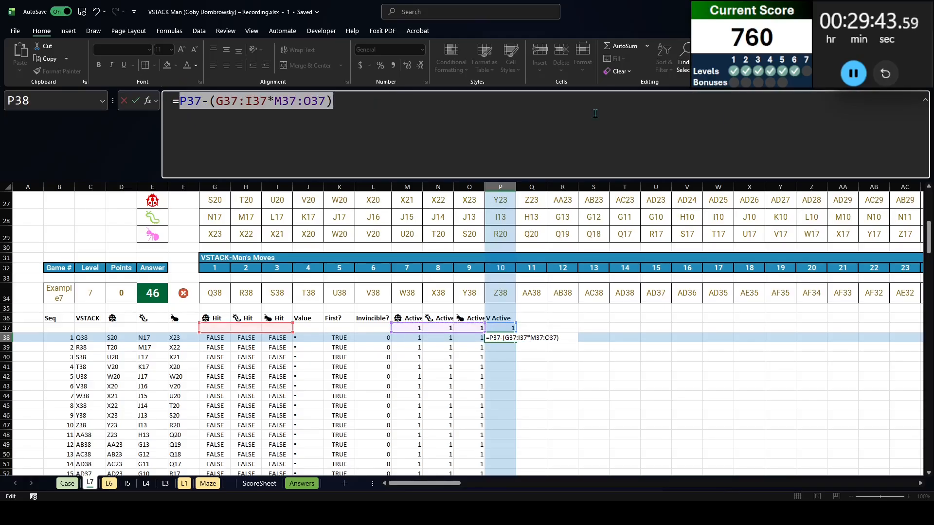
{"action": "key", "text": "ctrl+x"}
{"action": "type", "text": "if("}
{"action": "key", "text": "ctrl+v"}
{"action": "type", "text": "<0,"}
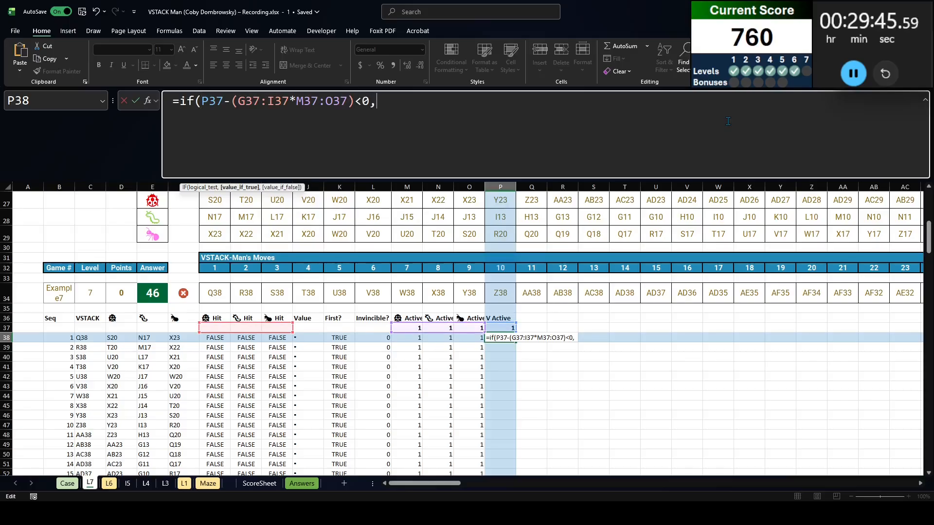
{"action": "key", "text": "ctrl+v"}
{"action": "key", "text": "ctrl+z"}
{"action": "type", "text": "0,"}
{"action": "key", "text": "ctrl+v"}
{"action": "type", "text": ")"}
{"action": "key", "text": "Return"}
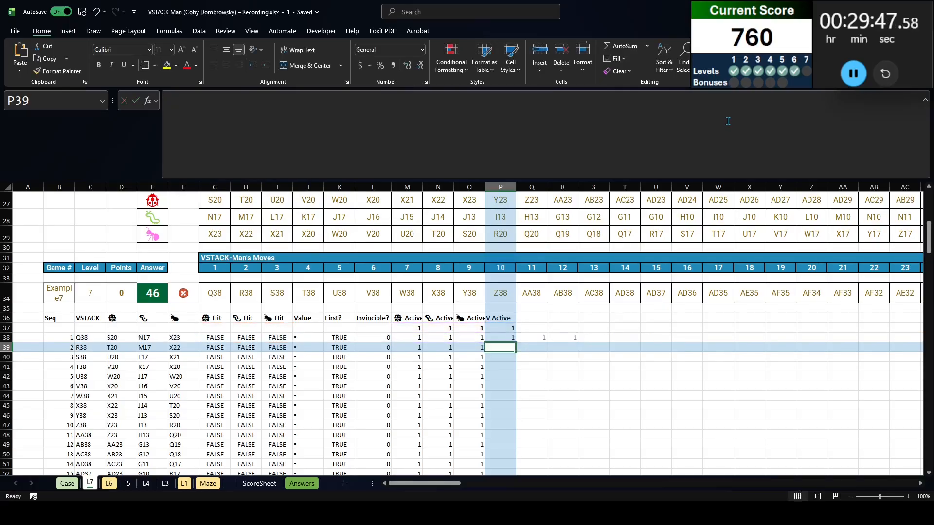
{"action": "key", "text": "Up"}
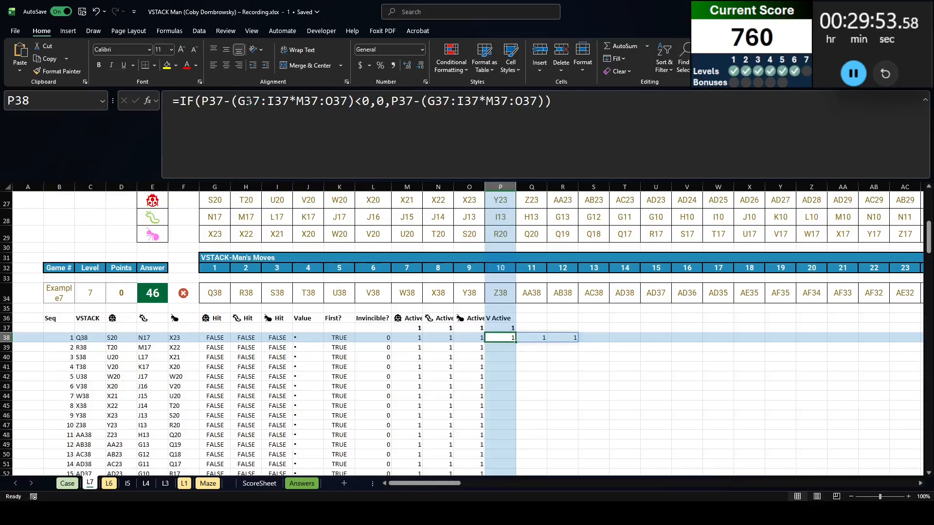
Apply OR to both hit-times-active products in P38, giving =IF(P37-OR(G37:I37*M37:O37)<0,0,P37-OR(G37:I37*M37:O37))
{"action": "left_click", "coordinate": [228, 99]}
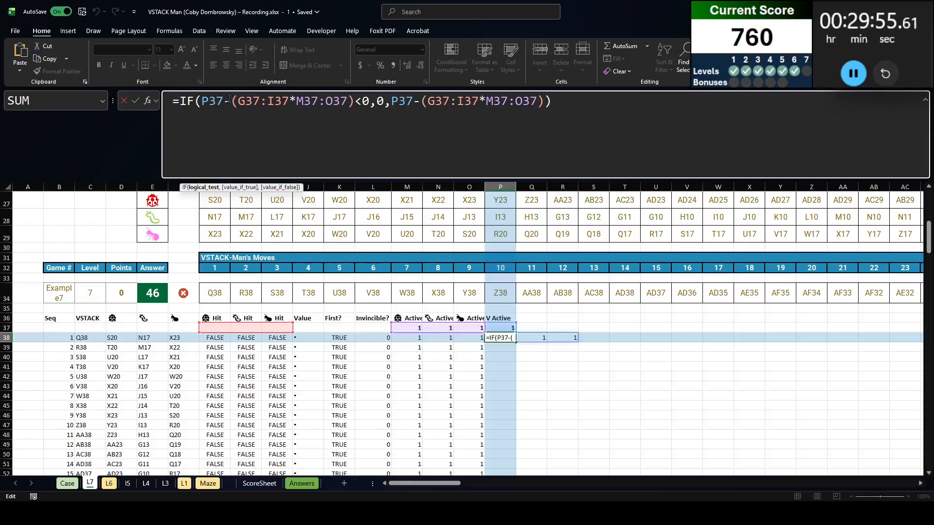
{"action": "type", "text": "or"}
{"action": "left_click", "coordinate": [437, 99]}
{"action": "type", "text": "or"}
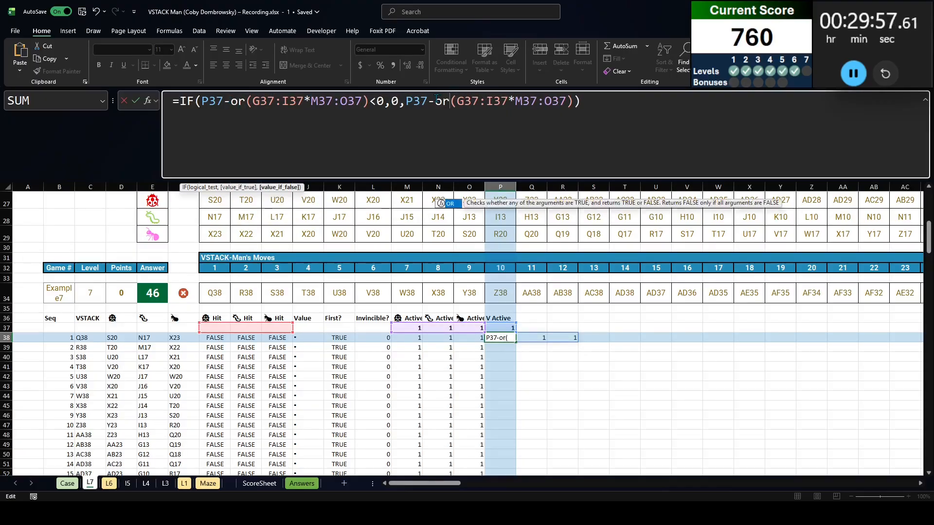
{"action": "key", "text": "Return"}
Copy the P38 formula down the V Active column to the last move row, P237
{"action": "key", "text": "Up"}
{"action": "key", "text": "ctrl+c"}
{"action": "key", "text": "Left"}
{"action": "key", "text": "ctrl+Down"}
{"action": "key", "text": "Right"}
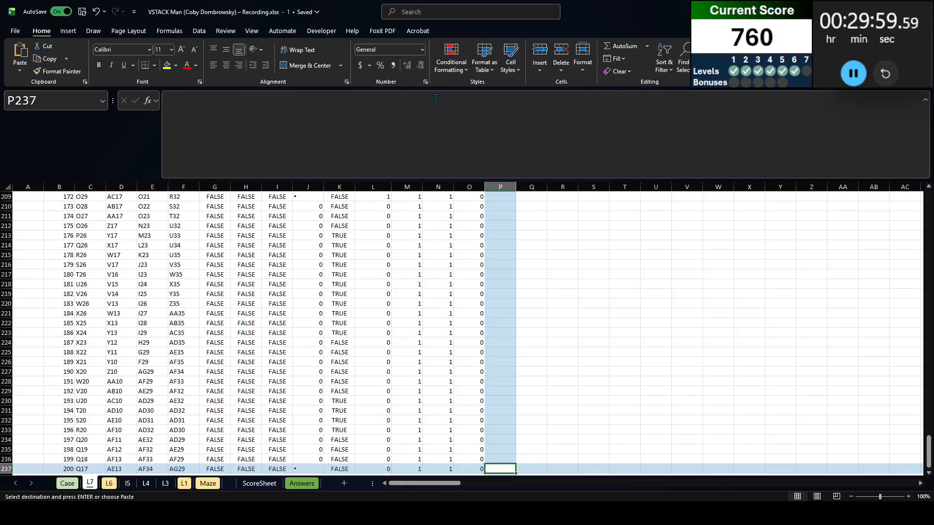
{"action": "key", "text": "ctrl+shift+Up"}
Check the V Active flags against the Example7 notes about the collisions on moves 35 and 57
{"action": "scroll", "coordinate": [503, 347], "scroll_direction": "down", "scroll_amount": 7}
{"action": "scroll", "coordinate": [503, 347], "scroll_direction": "down", "scroll_amount": 9}
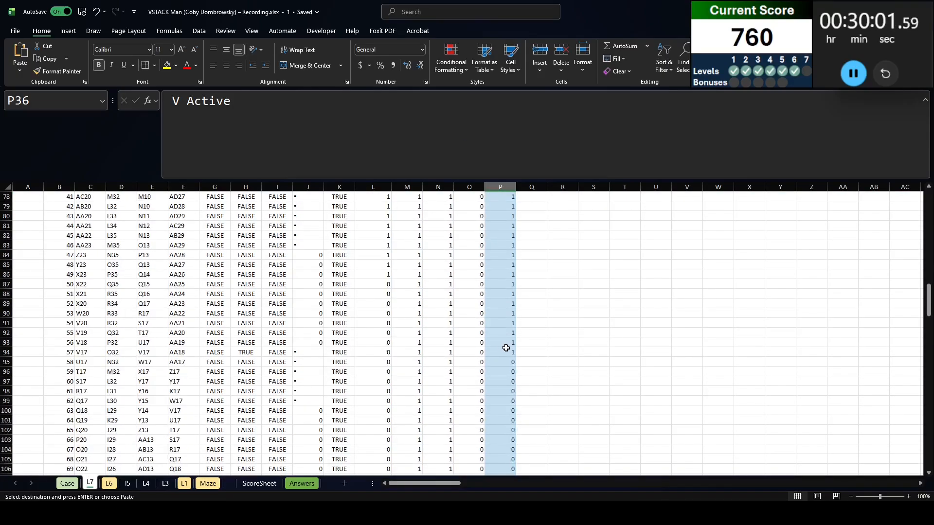
{"action": "left_click", "coordinate": [504, 303]}
{"action": "scroll", "coordinate": [60, 277], "scroll_direction": "up", "scroll_amount": 20}
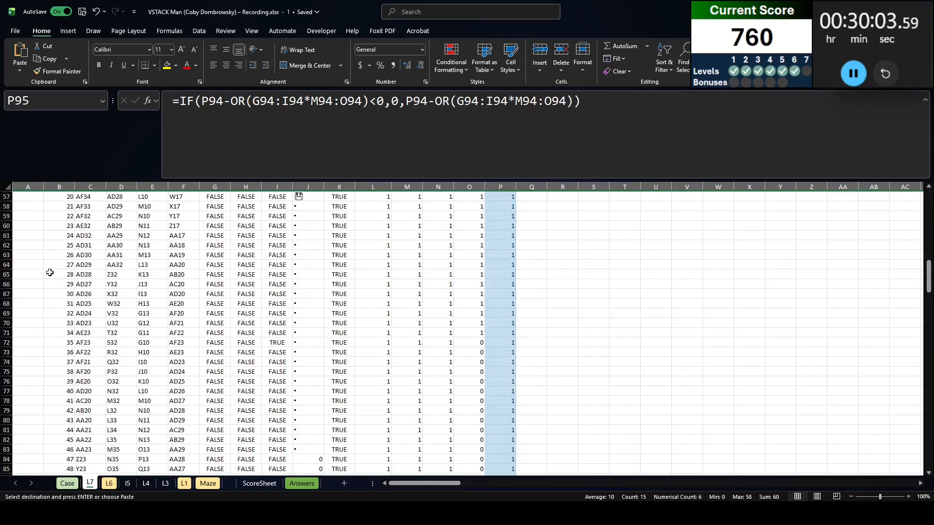
{"action": "left_click", "coordinate": [58, 317]}
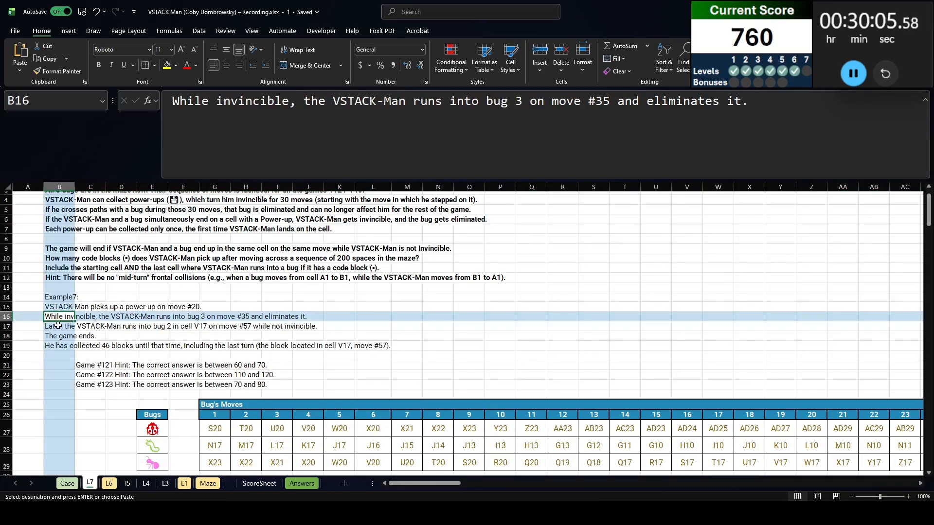
{"action": "left_click", "coordinate": [59, 326]}
{"action": "scroll", "coordinate": [281, 304], "scroll_direction": "down", "scroll_amount": 4}
{"action": "scroll", "coordinate": [280, 304], "scroll_direction": "up", "scroll_amount": 3}
{"action": "scroll", "coordinate": [281, 304], "scroll_direction": "down", "scroll_amount": 20}
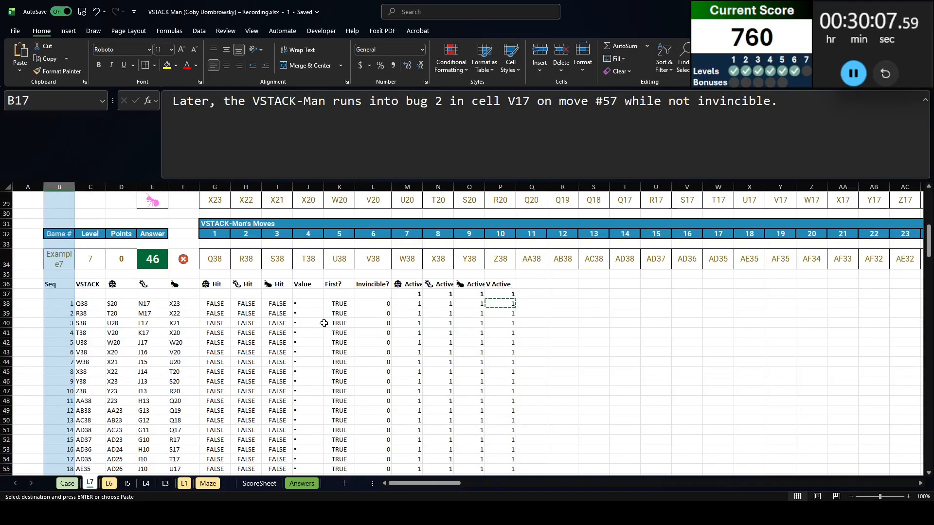
Examine the V Active flag and the Value entry in the rows for moves 57 and 58
{"action": "left_click", "coordinate": [495, 301]}
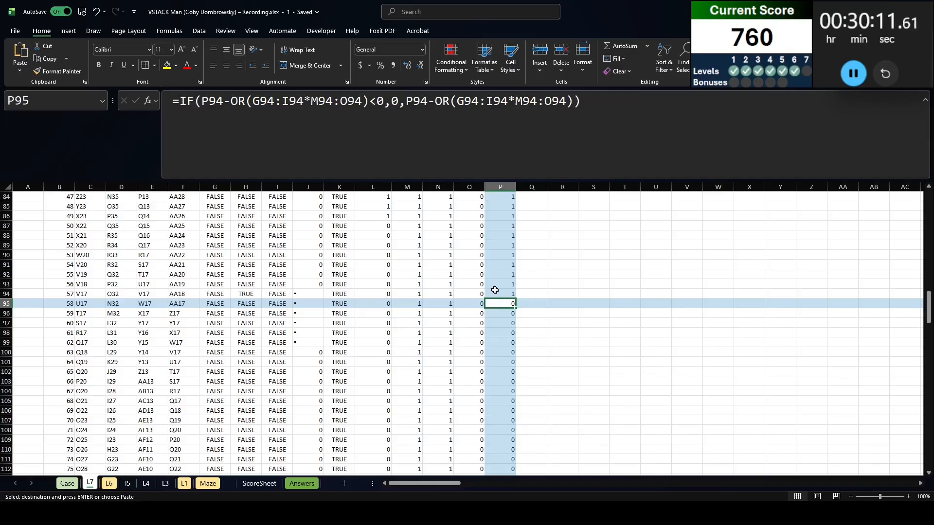
{"action": "left_click", "coordinate": [495, 290]}
{"action": "left_click", "coordinate": [311, 293]}
{"action": "scroll", "coordinate": [346, 311], "scroll_direction": "up", "scroll_amount": 16}
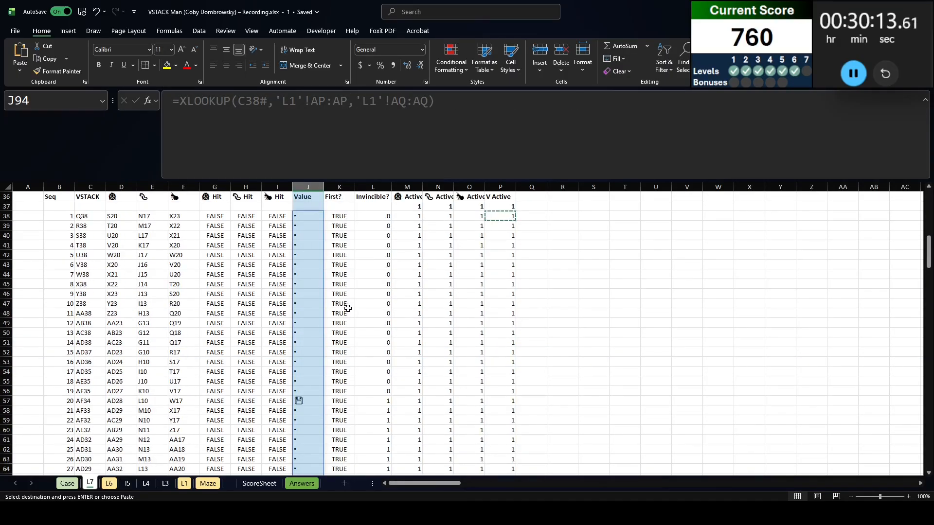
{"action": "scroll", "coordinate": [348, 308], "scroll_direction": "up", "scroll_amount": 4}
{"action": "scroll", "coordinate": [566, 385], "scroll_direction": "down", "scroll_amount": 14}
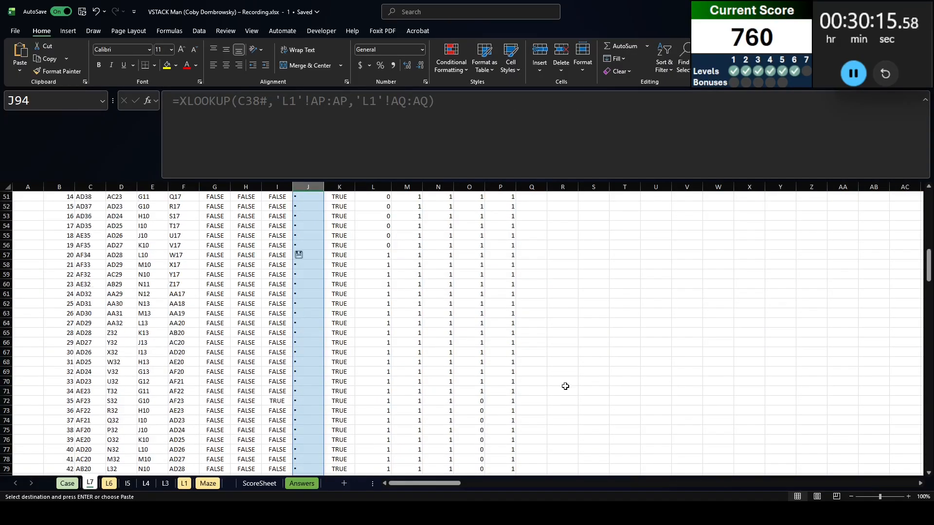
{"action": "scroll", "coordinate": [487, 400], "scroll_direction": "up", "scroll_amount": 14}
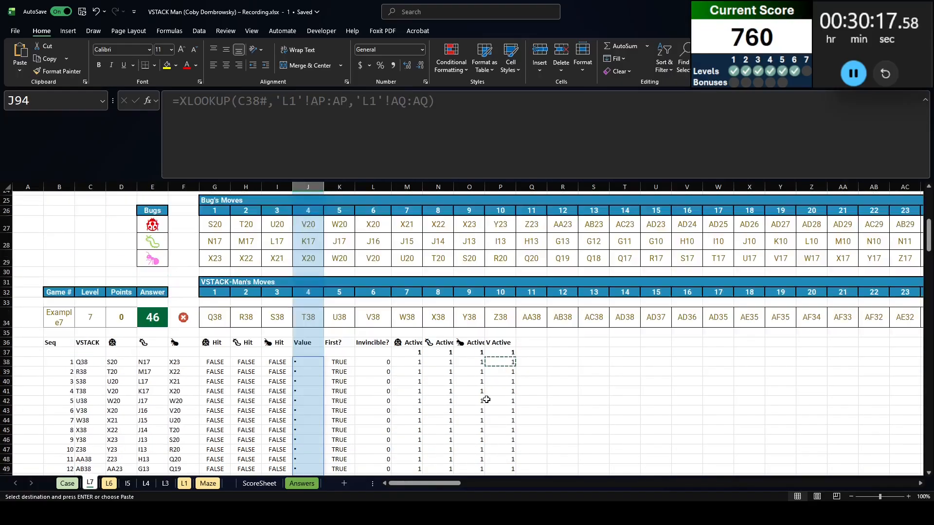
Start a formula in S36 that references the Value spill range J38# inside an opening parenthesis
{"action": "left_click", "coordinate": [590, 343]}
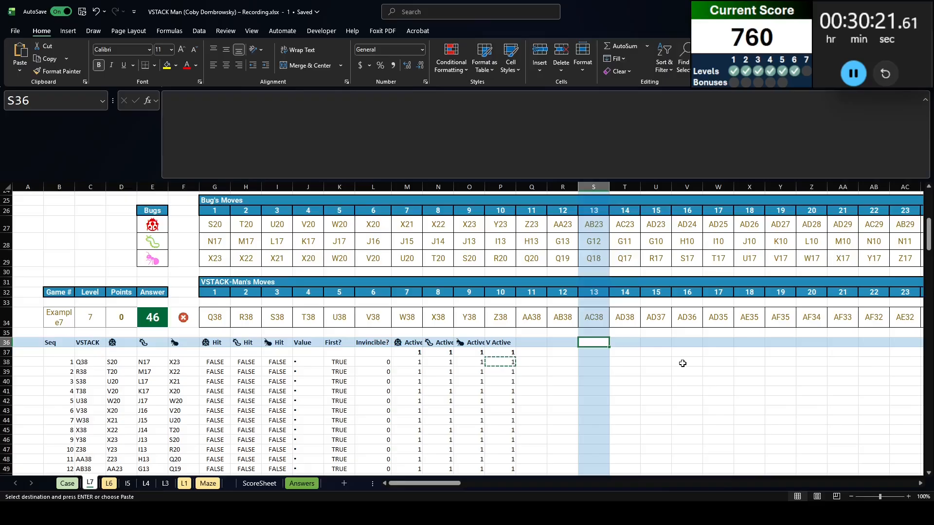
{"action": "type", "text": "="}
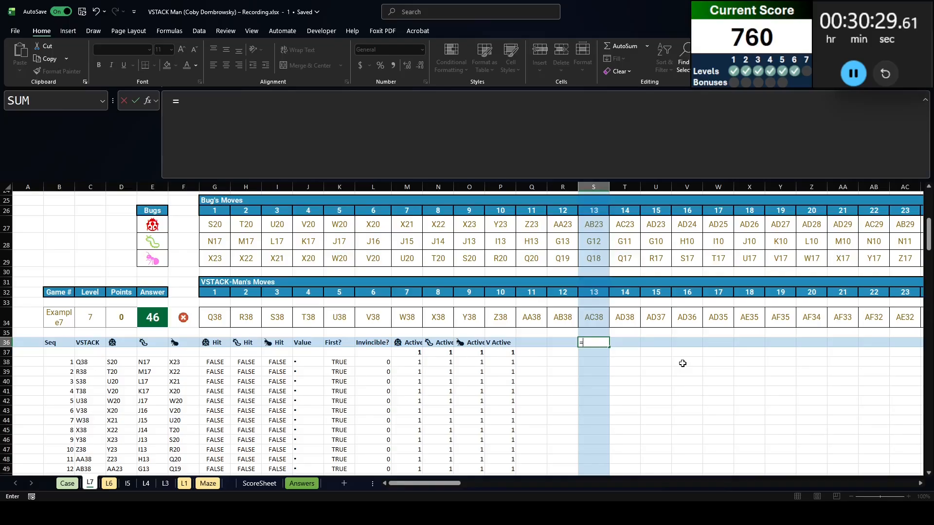
{"action": "key", "text": "Left"}
{"action": "key", "text": "Left"}
{"action": "key", "text": "Left"}
{"action": "key", "text": "Down"}
{"action": "key", "text": "Left"}
{"action": "key", "text": "Left"}
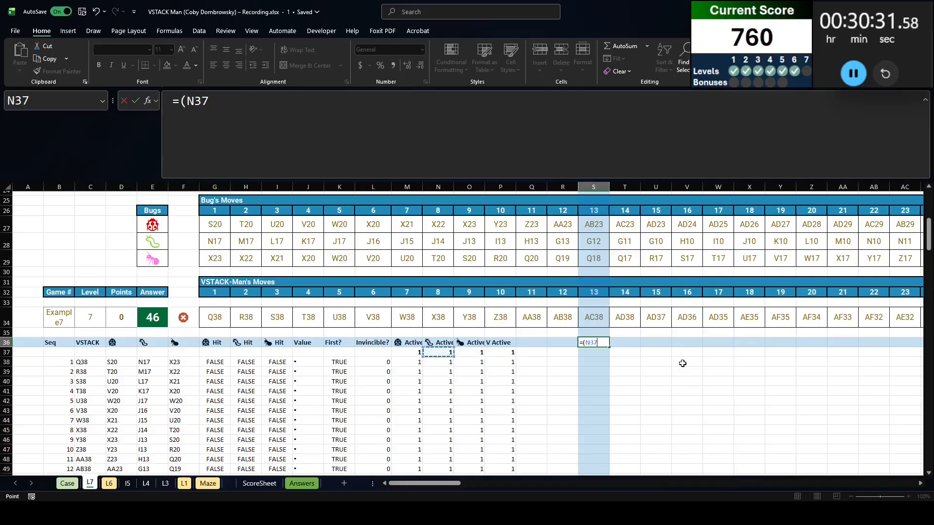
{"action": "key", "text": "Left"}
{"action": "key", "text": "Left"}
{"action": "key", "text": "Left"}
{"action": "key", "text": "Left"}
{"action": "key", "text": "Down"}
{"action": "key", "text": "ctrl+shift+Down"}
Compare J38# in the S36 formula with the code block character " ▪ " and add a multiplication
{"action": "type", "text": "="}
{"action": "key", "text": "Left"}
{"action": "key", "text": "Left"}
{"action": "key", "text": "Left"}
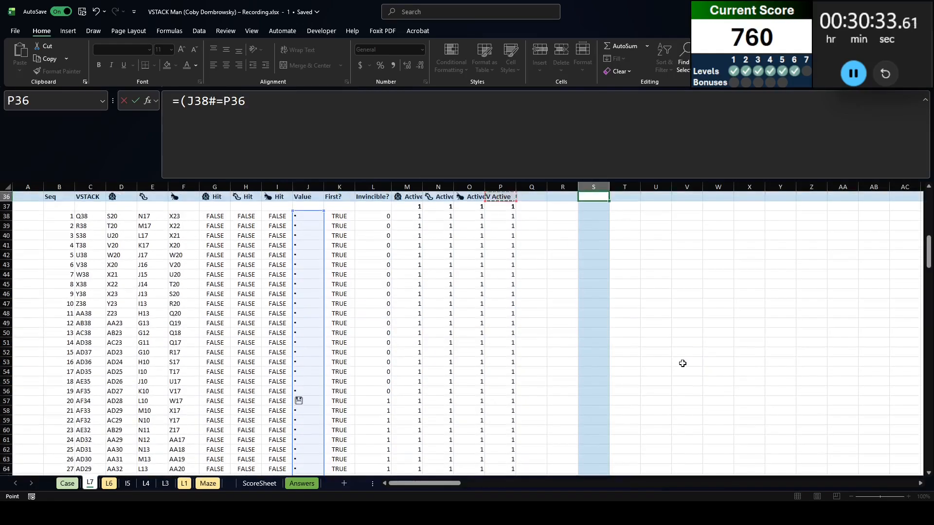
{"action": "key", "text": "Down"}
{"action": "key", "text": "Left"}
{"action": "key", "text": "Left"}
{"action": "key", "text": "Left"}
{"action": "key", "text": "Down"}
{"action": "key", "text": "Left"}
{"action": "key", "text": "Left"}
{"action": "key", "text": "Left"}
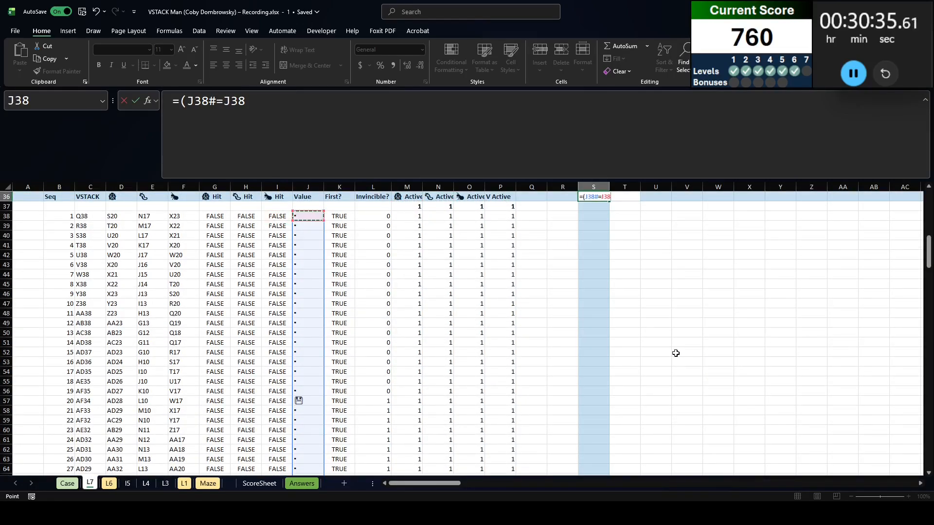
{"action": "double_click", "coordinate": [218, 93]}
{"action": "double_click", "coordinate": [235, 100]}
{"action": "type", "text": "\" • \")*("}
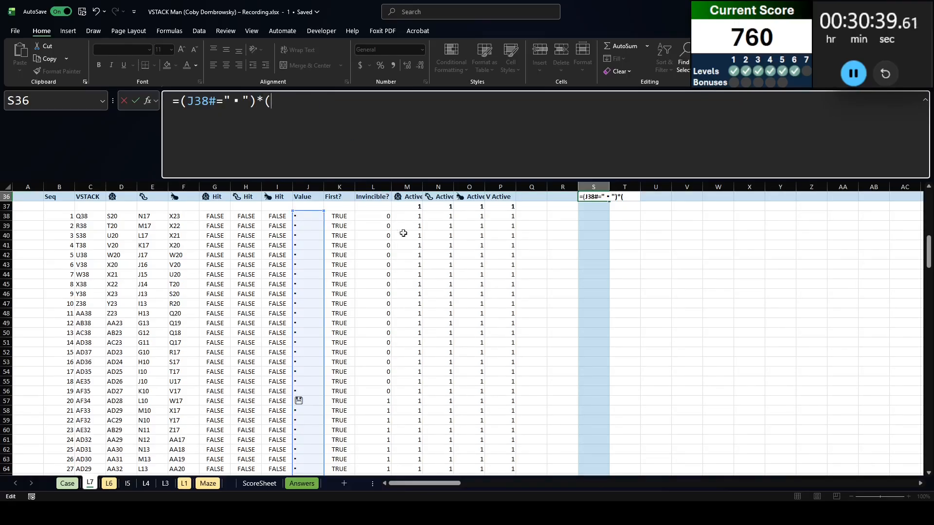
Complete the S36 formula by multiplying the code block test by P38:P237, and check the spilled results
{"action": "left_click", "coordinate": [496, 215]}
{"action": "key", "text": "ctrl+shift+Down"}
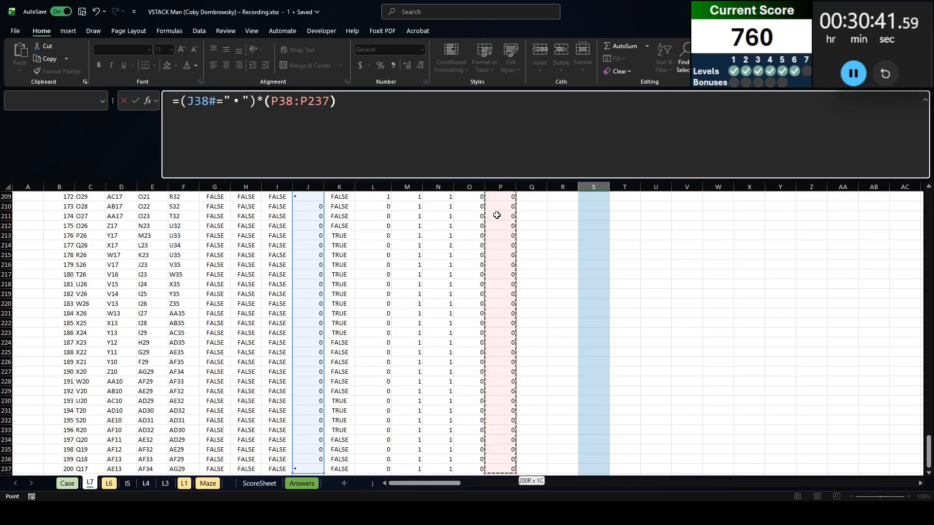
{"action": "key", "text": "Return"}
{"action": "key", "text": "Up"}
{"action": "key", "text": "Down"}
{"action": "key", "text": "ctrl+Down"}
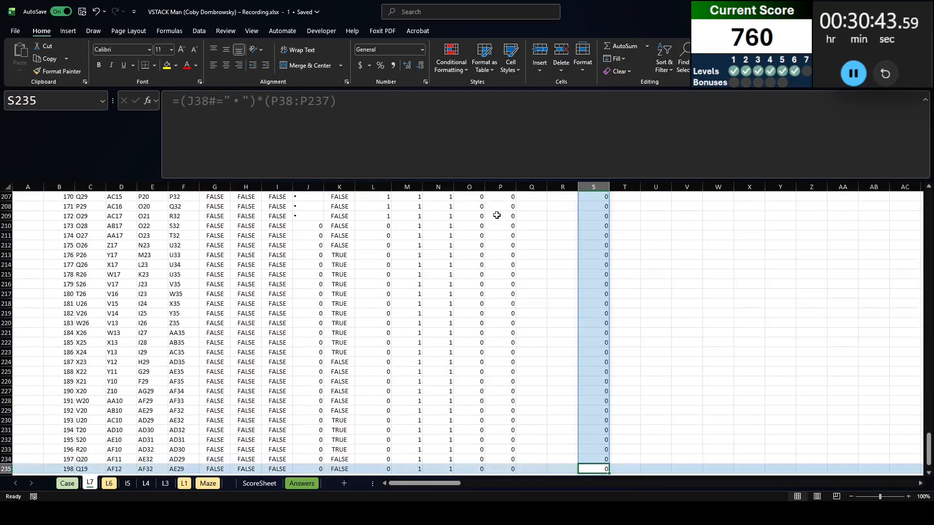
{"action": "key", "text": "ctrl+Up"}
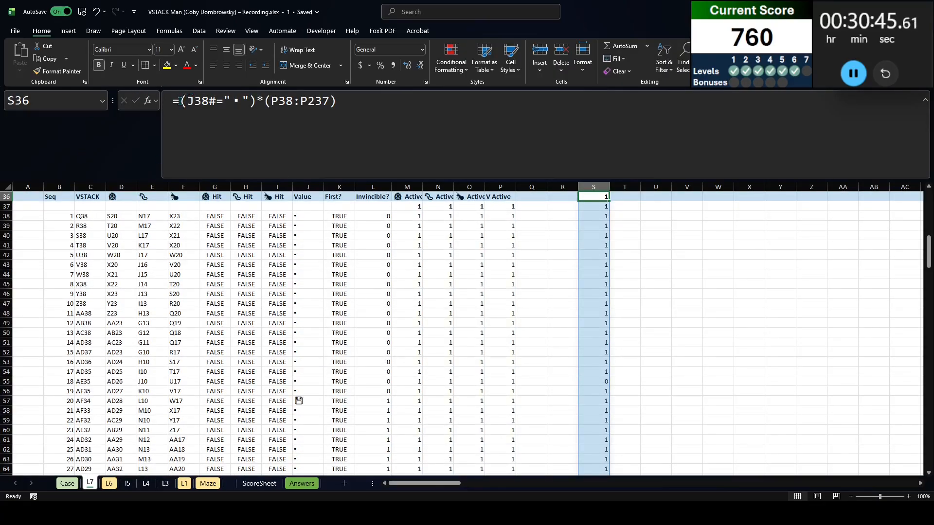
Wrap the S36 formula in SUM and compare its total with the Example7 answer in E34
{"action": "left_click", "coordinate": [181, 100]}
{"action": "type", "text": "sum("}
{"action": "key", "text": "Return"}
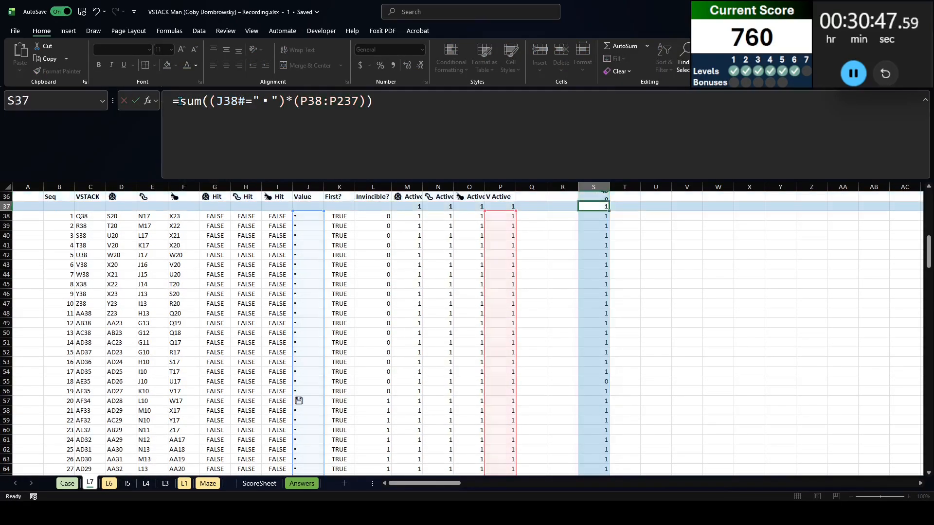
{"action": "key", "text": "Up"}
{"action": "scroll", "coordinate": [121, 234], "scroll_direction": "up", "scroll_amount": 5}
{"action": "scroll", "coordinate": [151, 314], "scroll_direction": "down", "scroll_amount": 1}
{"action": "left_click", "coordinate": [153, 323]}
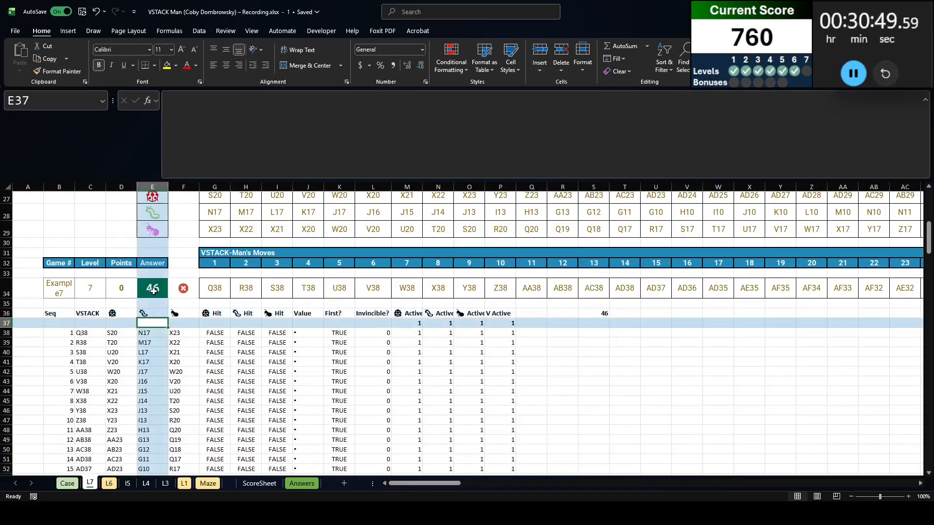
{"action": "left_click", "coordinate": [154, 291]}
Copy the Level 7 game numbers 121 to 140 from the Case sheet into L7, starting at R37
{"action": "left_click", "coordinate": [556, 323]}
{"action": "key", "text": "ctrl+Page_Up"}
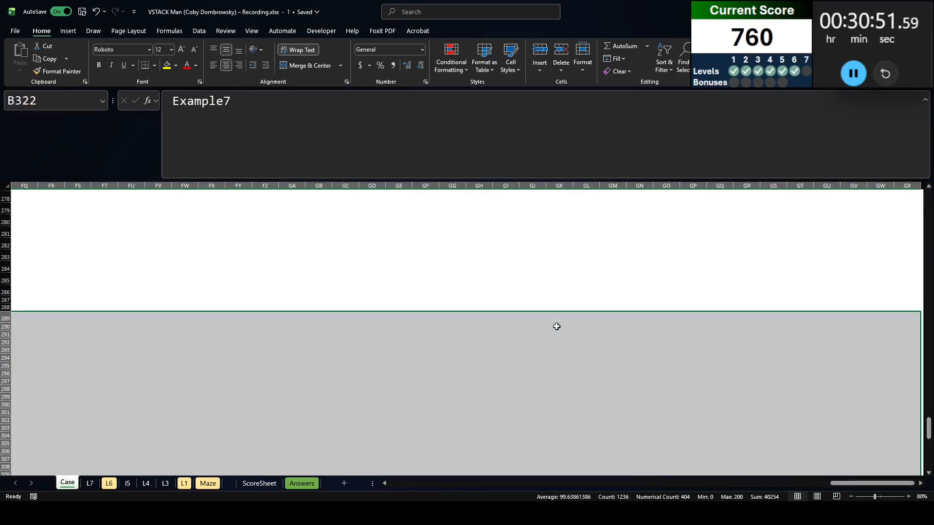
{"action": "key", "text": "Home"}
{"action": "key", "text": "Right"}
{"action": "key", "text": "Down"}
{"action": "key", "text": "Down"}
{"action": "key", "text": "ctrl+shift+Down"}
{"action": "key", "text": "ctrl+c"}
{"action": "key", "text": "ctrl+Page_Down"}
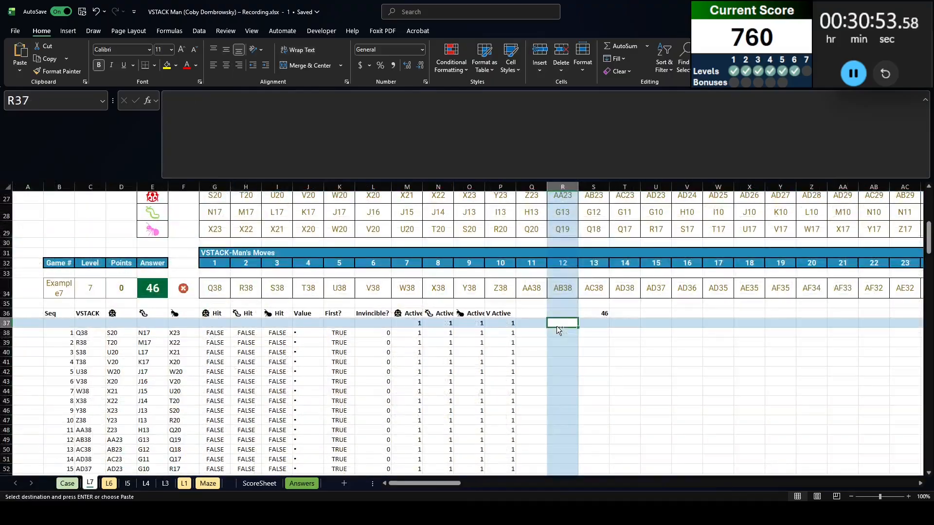
{"action": "key", "text": "ctrl+v"}
Create a data table over R36:S56 with B34 as the column input cell
{"action": "key", "text": "Up"}
{"action": "key", "text": "shift+Right"}
{"action": "key", "text": "ctrl+shift+Down"}
{"action": "key", "text": "alt+a"}
{"action": "key", "text": "w"}
{"action": "key", "text": "t"}
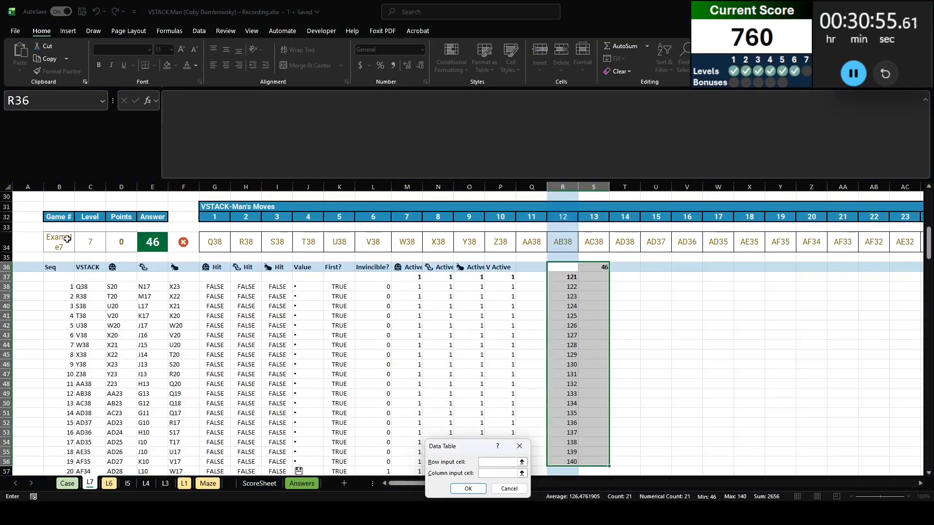
{"action": "key", "text": "Tab"}
{"action": "left_click", "coordinate": [67, 238]}
{"action": "key", "text": "Return"}
Try the data table results S37:S56 as values in the Case sheet's Level 7 answers from E324, and return to L7
{"action": "left_click", "coordinate": [602, 282]}
{"action": "key", "text": "Up"}
{"action": "key", "text": "ctrl+shift+Down"}
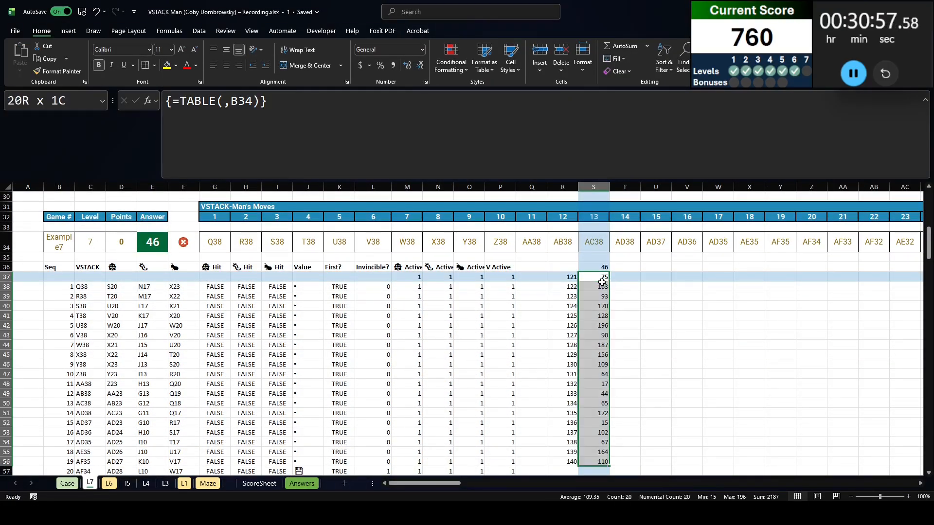
{"action": "key", "text": "ctrl+c"}
{"action": "key", "text": "ctrl+Page_Up"}
{"action": "key", "text": "Right"}
{"action": "key", "text": "Right"}
{"action": "key", "text": "Right"}
{"action": "key", "text": "ctrl+shift+v"}
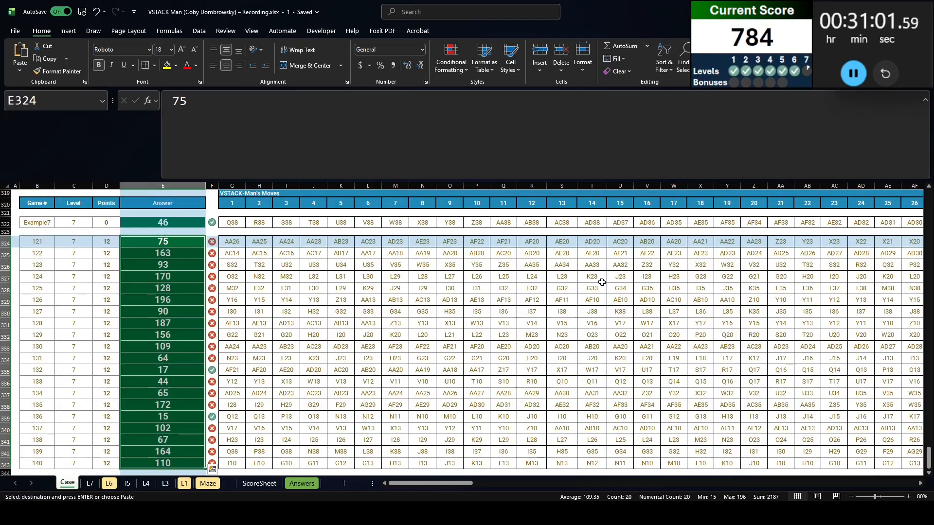
{"action": "key", "text": "ctrl+Page_Down"}
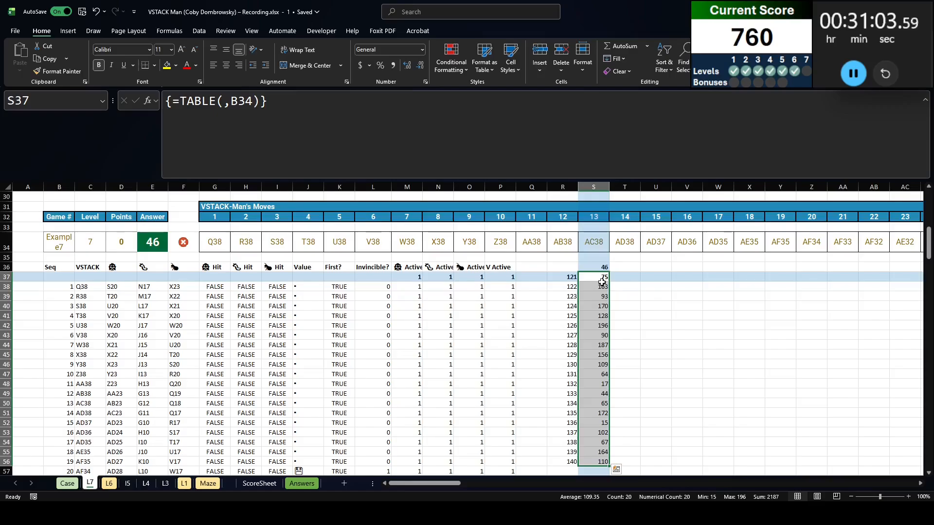
Set the game number in B34 on L7 to 121
{"action": "left_click", "coordinate": [61, 240]}
{"action": "type", "text": "121"}
{"action": "key", "text": "Return"}
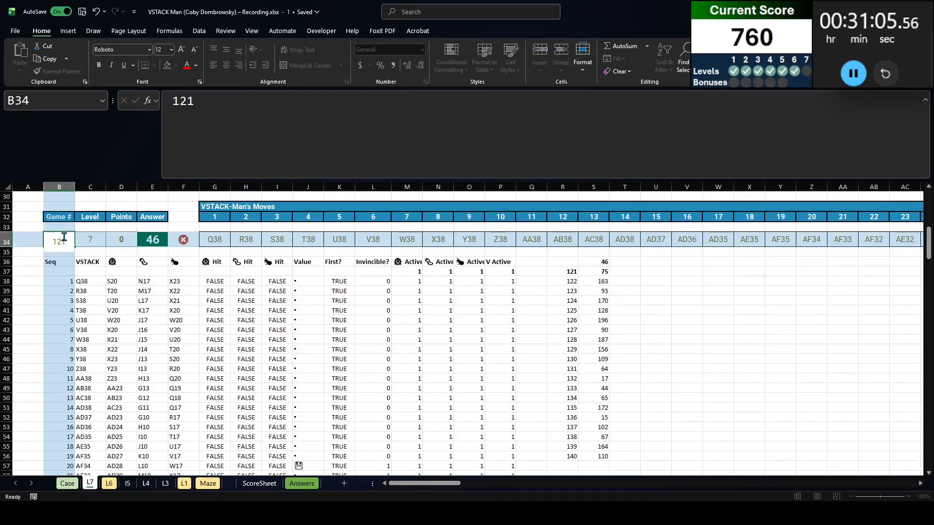
Examine game 121's rows, checking the Invincible? counts from L96 against the Value and First? columns
{"action": "scroll", "coordinate": [376, 369], "scroll_direction": "down", "scroll_amount": 15}
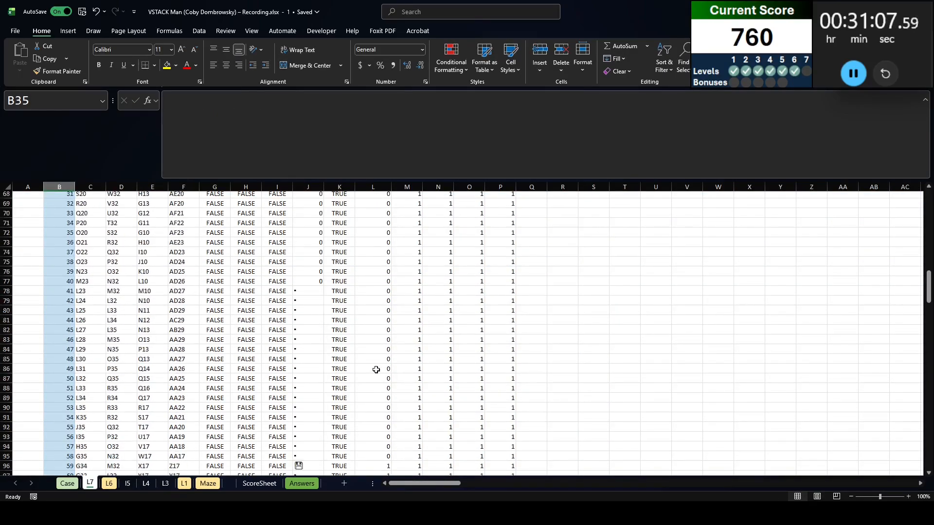
{"action": "left_click", "coordinate": [376, 407]}
{"action": "key", "text": "ctrl+shift+Down"}
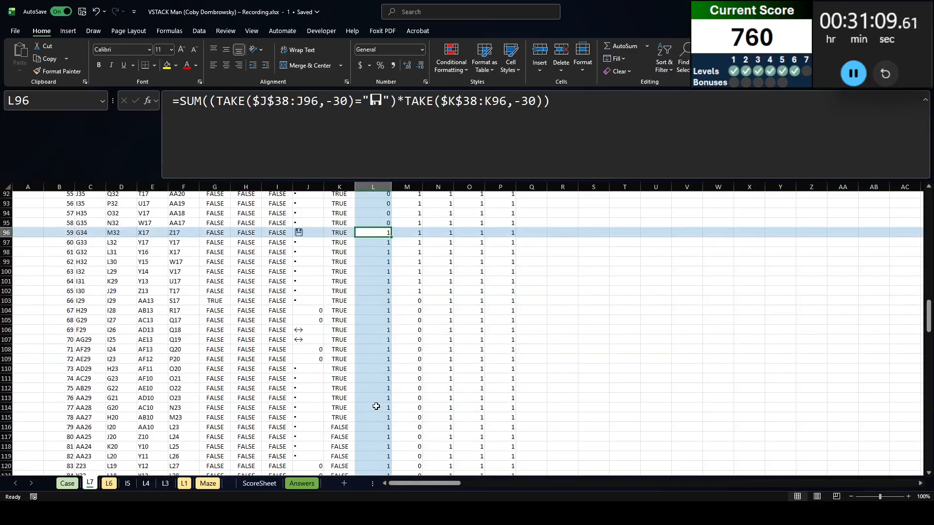
{"action": "left_click_drag", "start_coordinate": [339, 417], "coordinate": [380, 381]}
{"action": "scroll", "coordinate": [325, 381], "scroll_direction": "up", "scroll_amount": 20}
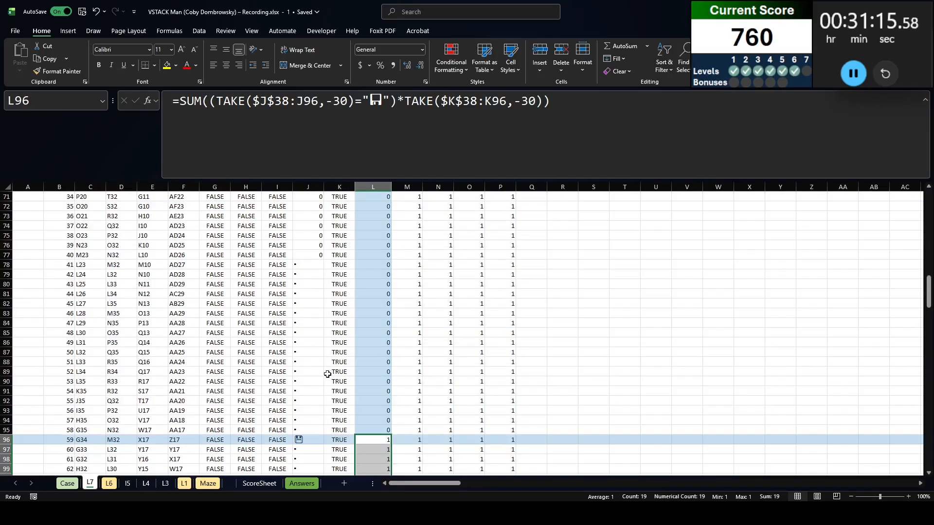
{"action": "scroll", "coordinate": [331, 372], "scroll_direction": "down", "scroll_amount": 19}
{"action": "scroll", "coordinate": [331, 372], "scroll_direction": "down", "scroll_amount": 17}
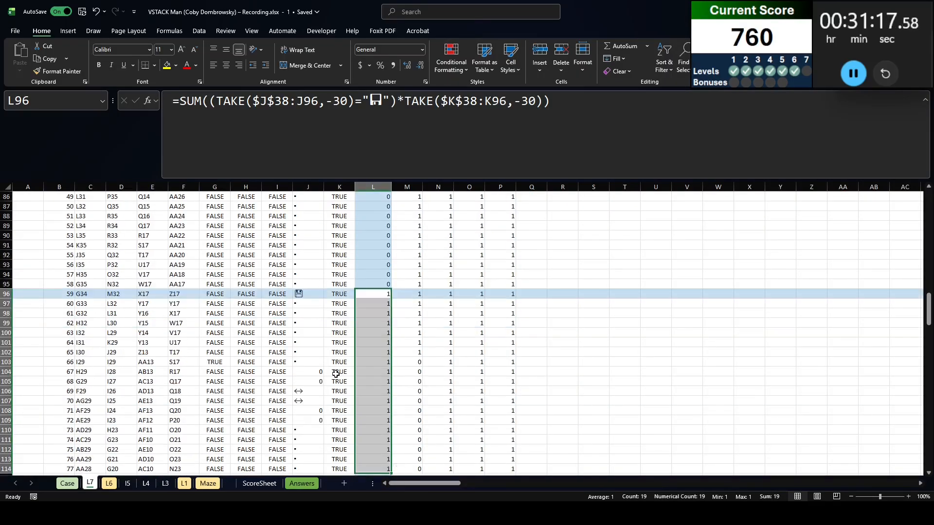
{"action": "left_click", "coordinate": [338, 371]}
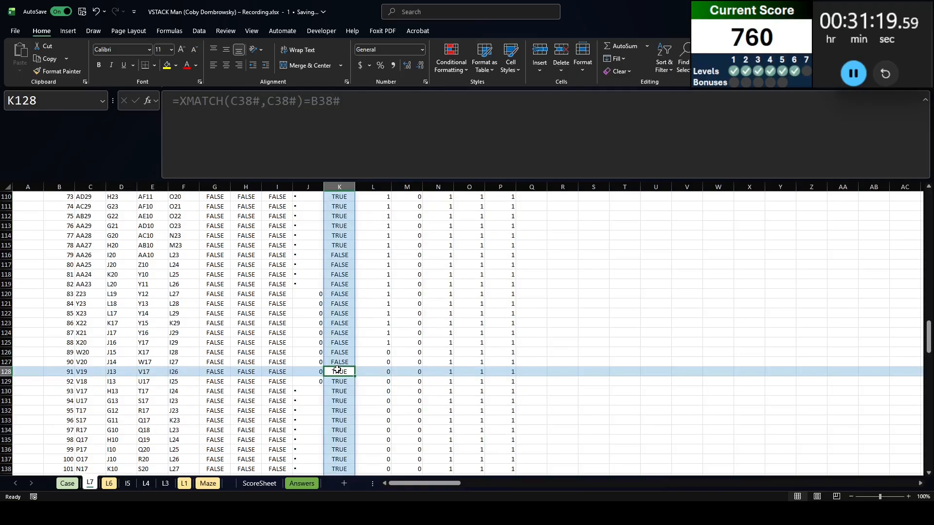
Extend the S36 SUM formula by multiplying its product by the First? flags K38#
{"action": "key", "text": "ctrl+Up"}
{"action": "key", "text": "Right"}
{"action": "key", "text": "Right"}
{"action": "key", "text": "Right"}
{"action": "key", "text": "Right"}
{"action": "key", "text": "Right"}
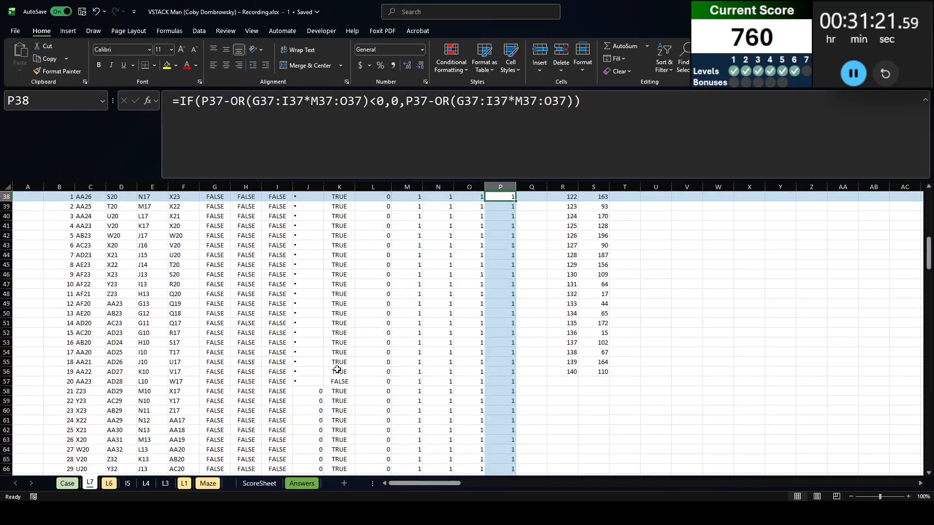
{"action": "key", "text": "Up"}
{"action": "key", "text": "Right"}
{"action": "key", "text": "Right"}
{"action": "key", "text": "Right"}
{"action": "key", "text": "Up"}
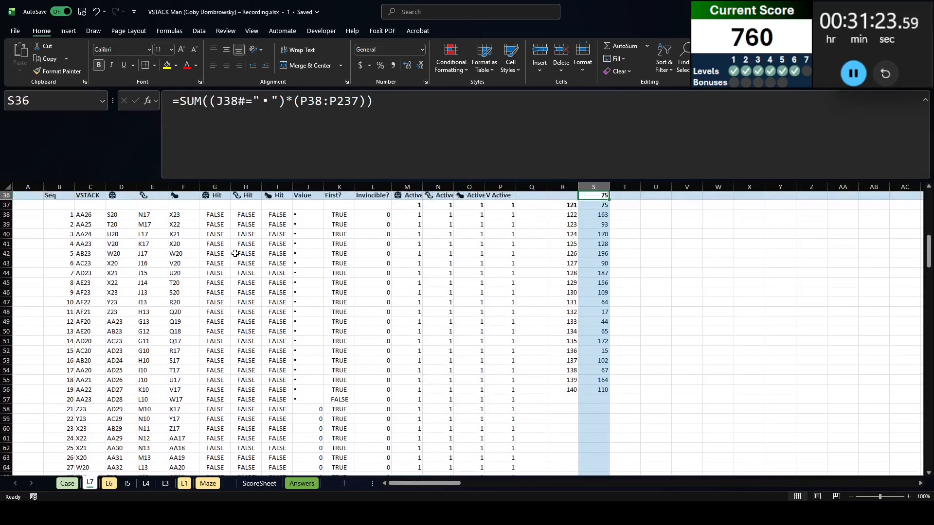
{"action": "left_click", "coordinate": [364, 102]}
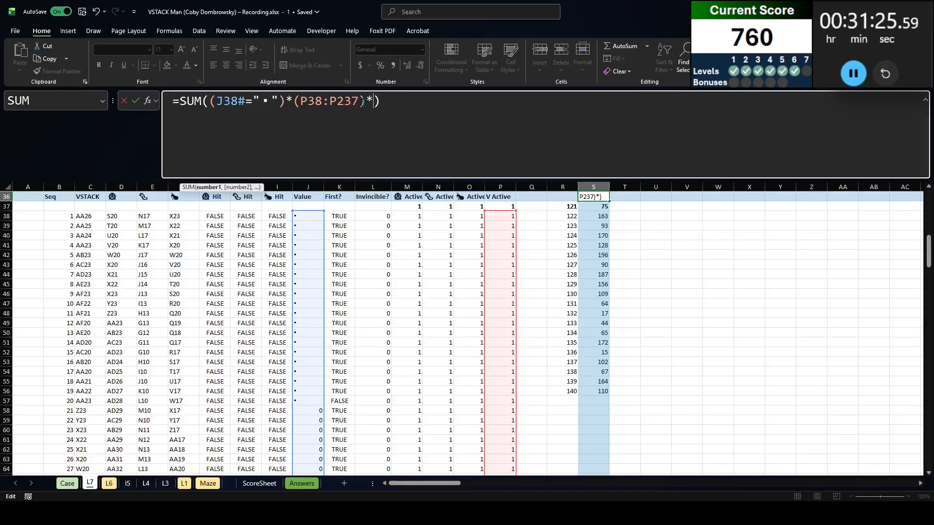
{"action": "left_click", "coordinate": [347, 219]}
{"action": "type", "text": "#"}
{"action": "key", "text": "Return"}
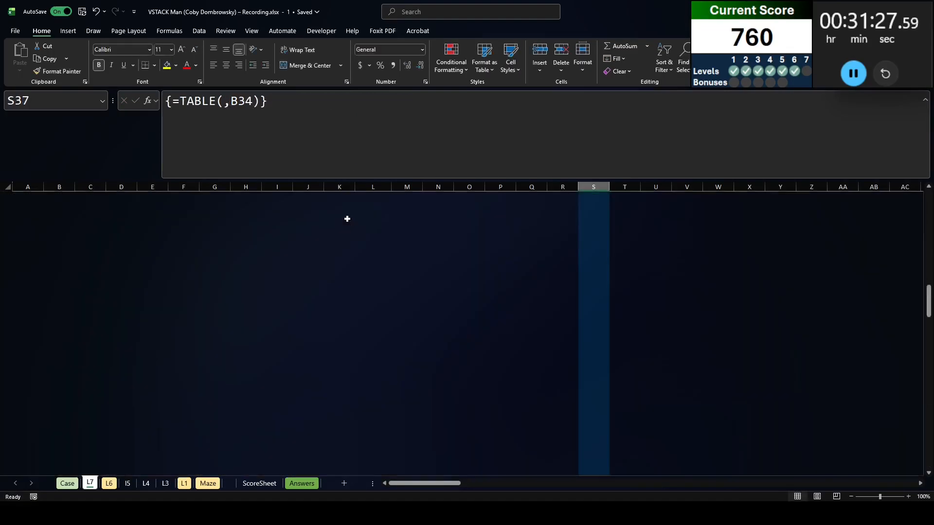
Try the recalculated results S38:S56 as values in the Case sheet's Level 7 answers from E324
{"action": "key", "text": "Down"}
{"action": "key", "text": "Down"}
{"action": "key", "text": "Down"}
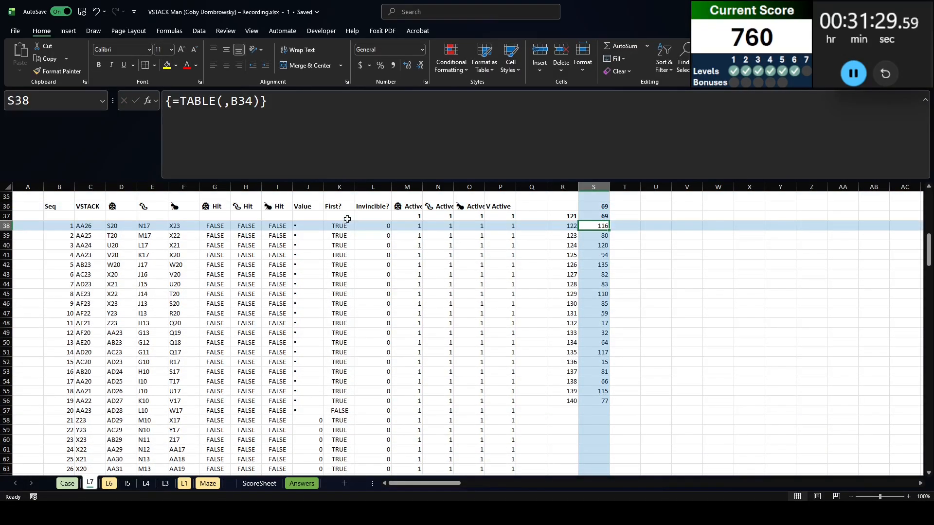
{"action": "key", "text": "ctrl+Page_Up"}
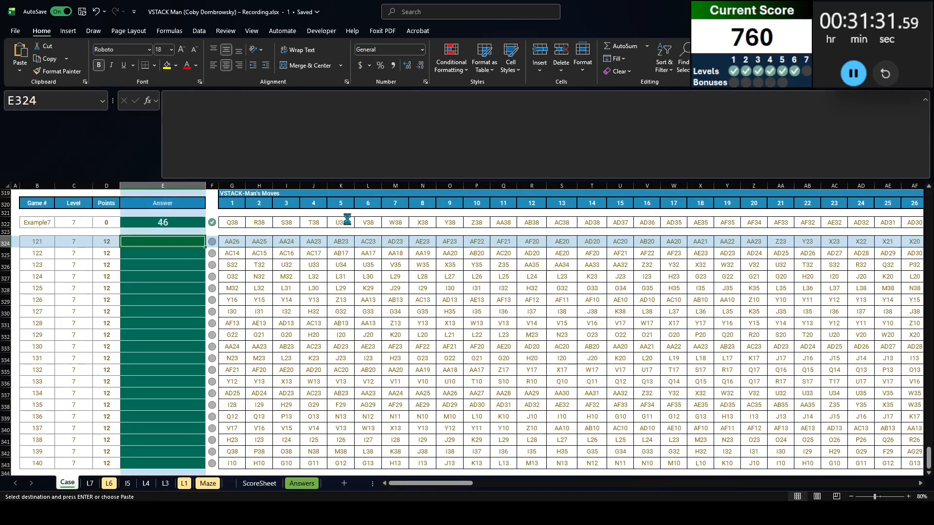
{"action": "key", "text": "ctrl+c"}
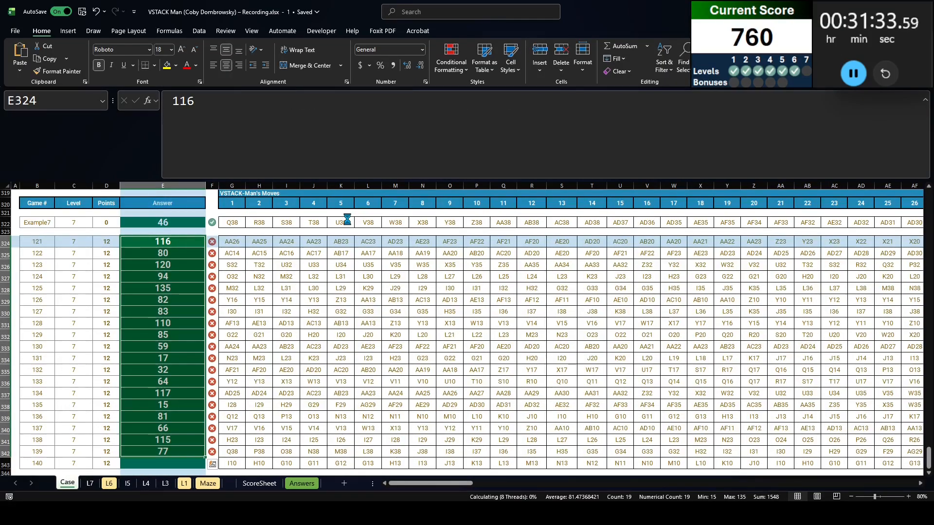
{"action": "key", "text": "Delete"}
Copy the full results S37:S56 as values to the Level 7 answers from E324 on Case, and clear the data table results on L7
{"action": "key", "text": "ctrl+Page_Down"}
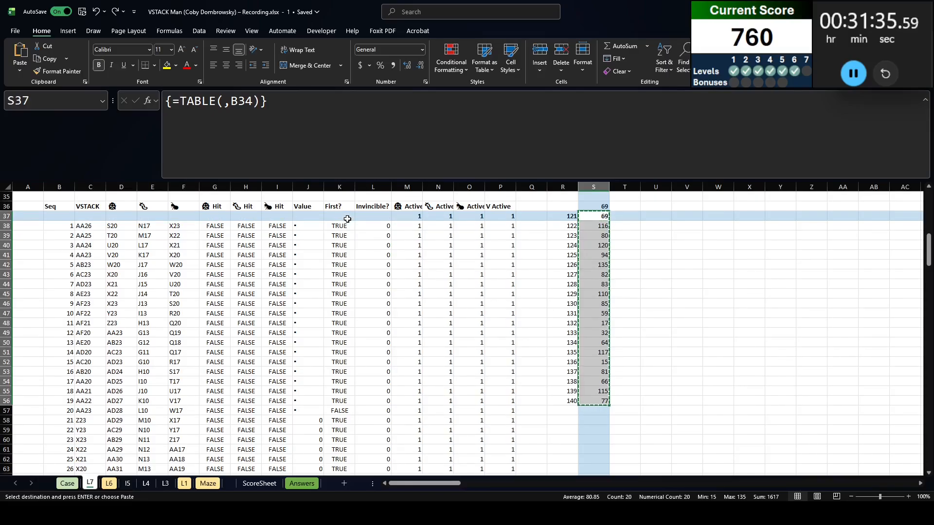
{"action": "key", "text": "ctrl+Page_Down"}
{"action": "key", "text": "ctrl+Page_Up"}
{"action": "key", "text": "ctrl+Page_Up"}
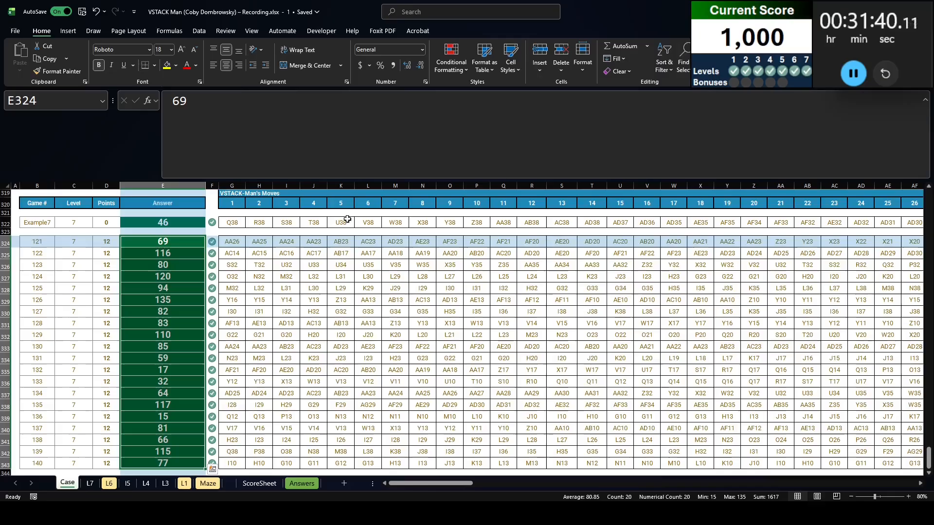
Read the Bonus 1 question on the Case sheet and select its answer cell E29
{"action": "left_click_drag", "start_coordinate": [929, 457], "coordinate": [930, 218]}
{"action": "left_click", "coordinate": [163, 323]}
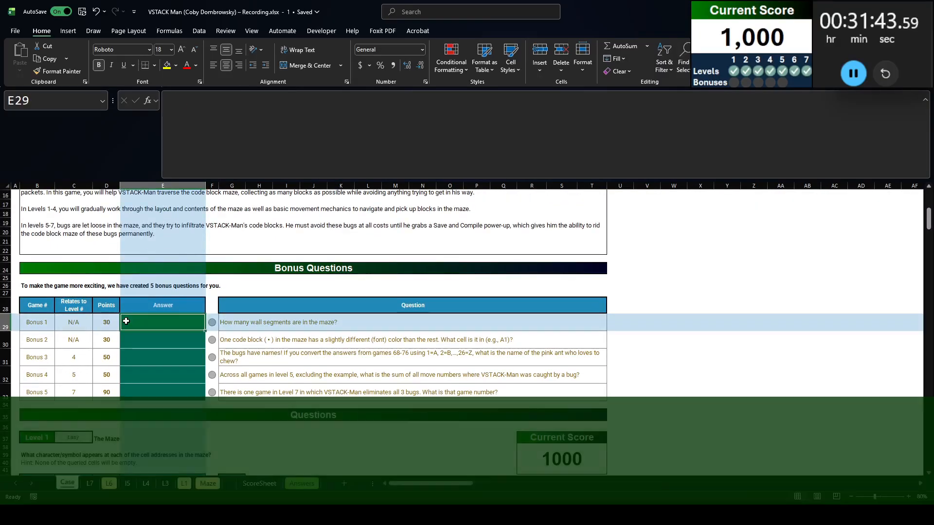
{"action": "left_click", "coordinate": [295, 331]}
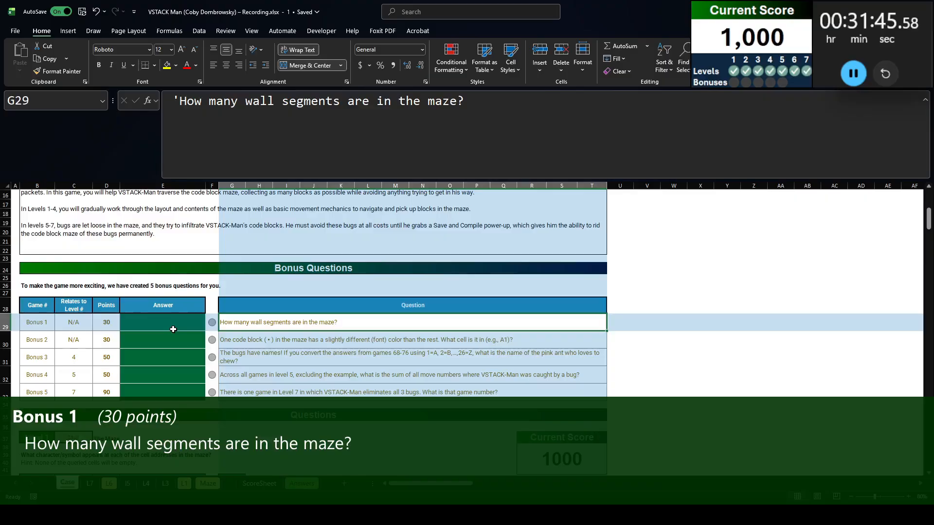
{"action": "left_click", "coordinate": [173, 329]}
On L1, count each maze symbol with =GROUPBY(AQ2#,AQ2#,COUNTA,,,1) in AS2
{"action": "left_click", "coordinate": [184, 486]}
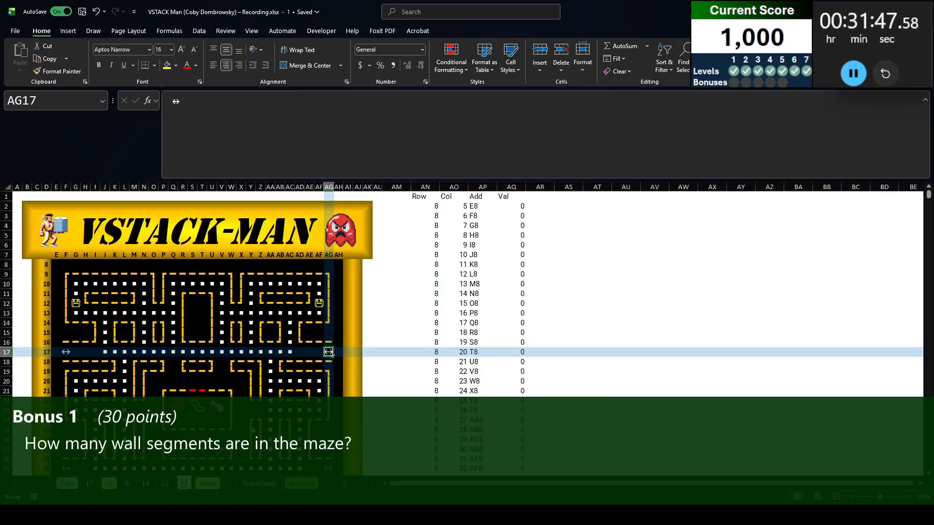
{"action": "left_click", "coordinate": [571, 206]}
{"action": "type", "text": "="}
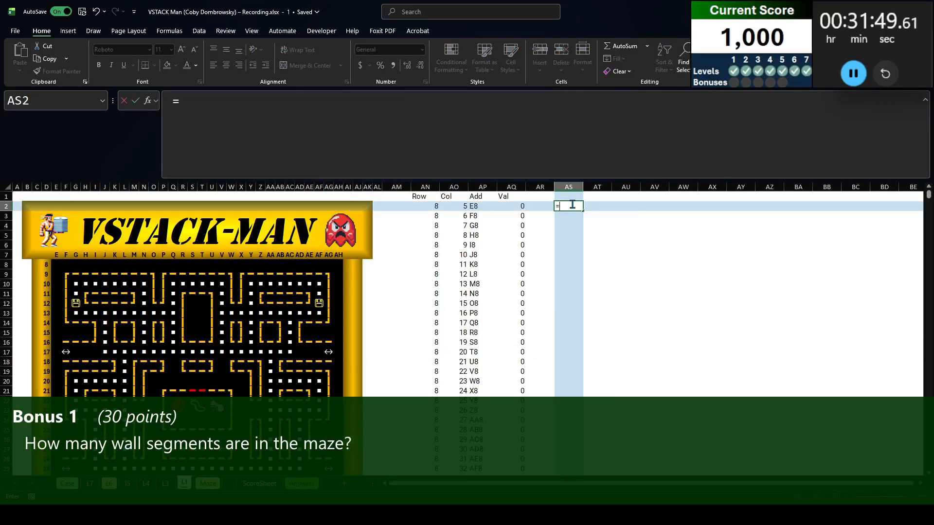
{"action": "type", "text": "groupby("}
{"action": "left_click", "coordinate": [500, 208]}
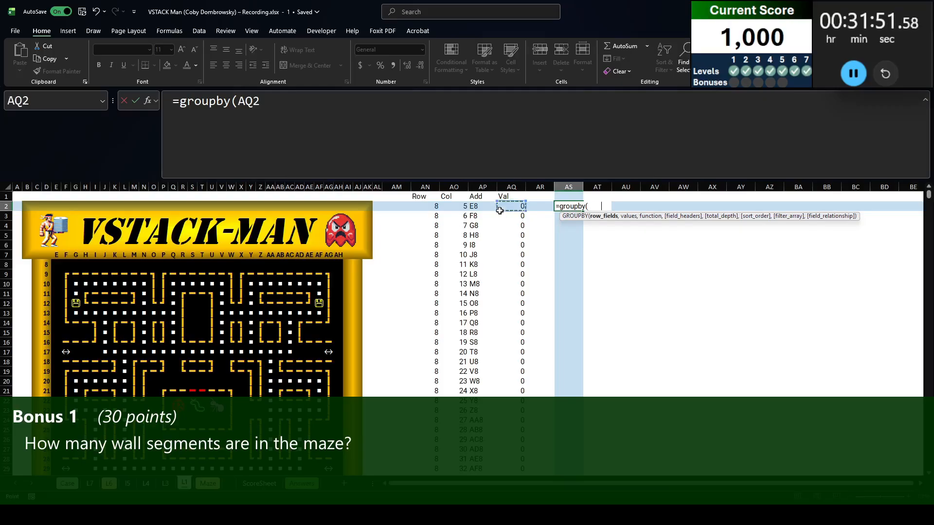
{"action": "key", "text": "ctrl+shift+Down"}
{"action": "type", "text": ","}
{"action": "left_click", "coordinate": [499, 210]}
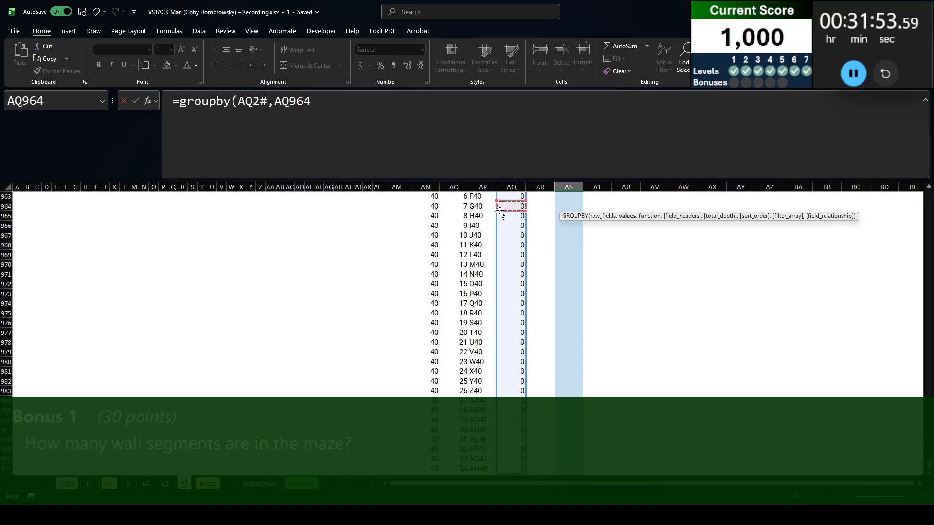
{"action": "key", "text": "ctrl+Up"}
{"action": "key", "text": "Down"}
{"action": "key", "text": "ctrl+shift+Down"}
{"action": "type", "text": ",counta,,,1"}
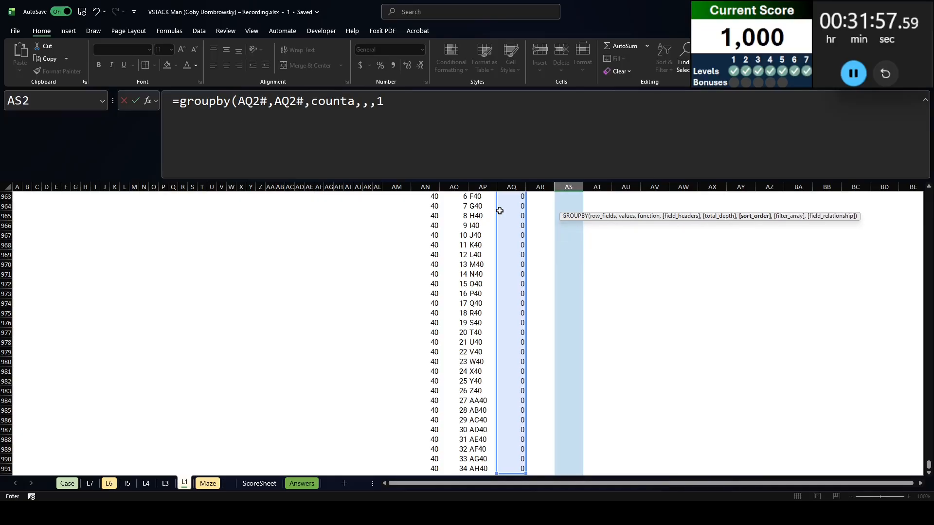
{"action": "key", "text": "Return"}
Total the wall segment counts in AT5:AT10 and enter 486 as the Bonus 1 answer in E29 on Case
{"action": "left_click", "coordinate": [559, 235]}
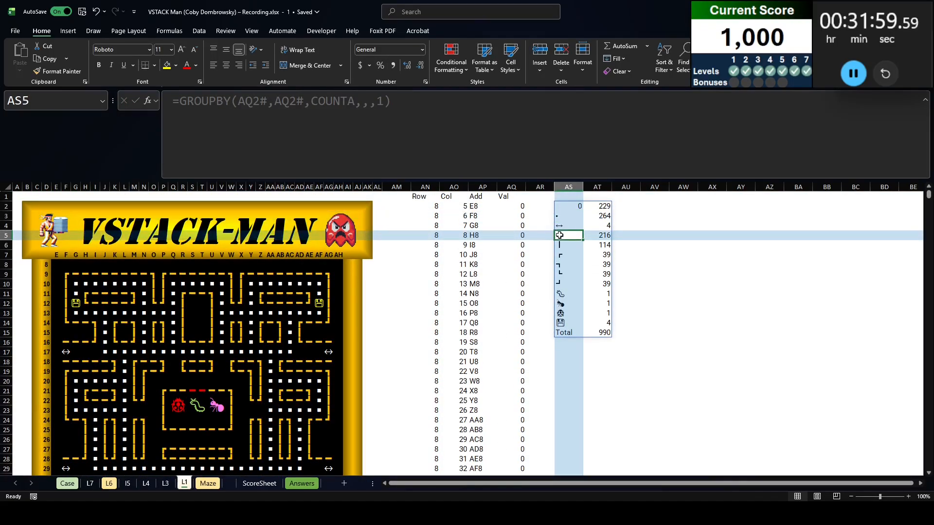
{"action": "left_click_drag", "start_coordinate": [560, 234], "coordinate": [563, 283]}
{"action": "left_click_drag", "start_coordinate": [597, 237], "coordinate": [600, 264]}
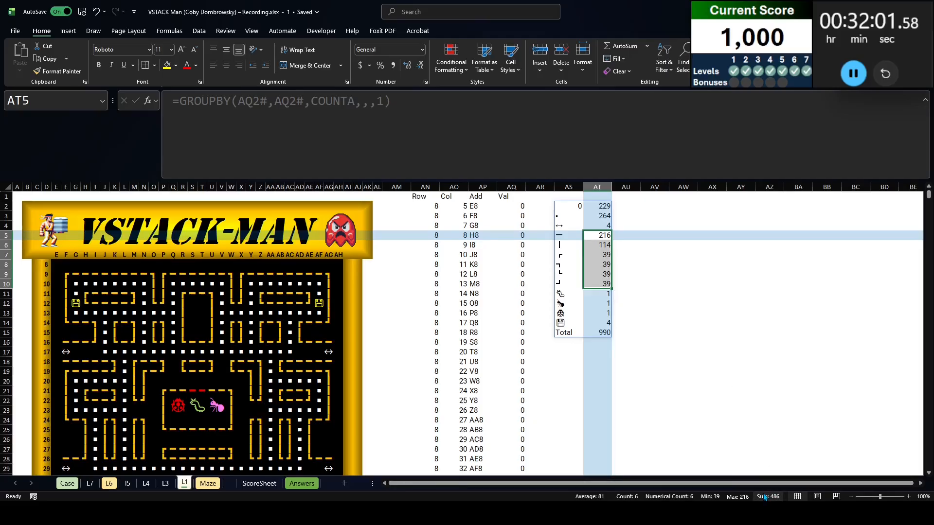
{"action": "key", "text": "ctrl+Page_Up"}
{"action": "key", "text": "ctrl+Page_Up"}
{"action": "key", "text": "ctrl+Page_Up"}
{"action": "key", "text": "ctrl+Page_Up"}
{"action": "key", "text": "ctrl+Page_Up"}
{"action": "key", "text": "ctrl+Page_Up"}
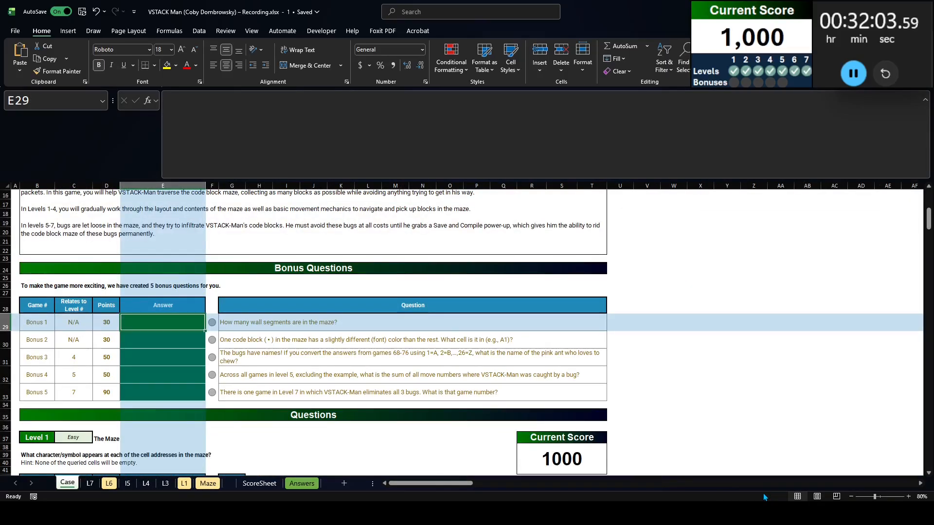
{"action": "type", "text": "486"}
{"action": "key", "text": "Return"}
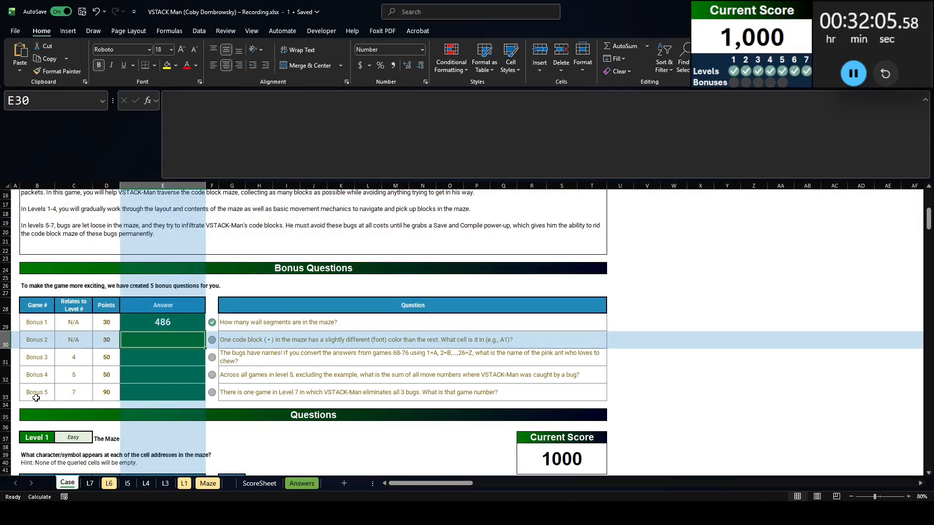
Read the Bonus 2 question about the differently colored code block and select the maze area from E8 on the Maze sheet
{"action": "left_click", "coordinate": [255, 331]}
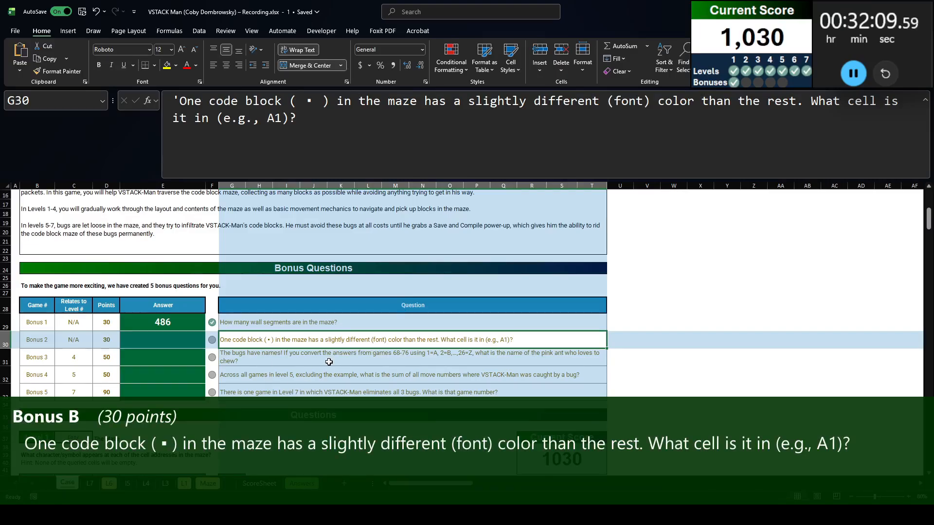
{"action": "left_click", "coordinate": [208, 484]}
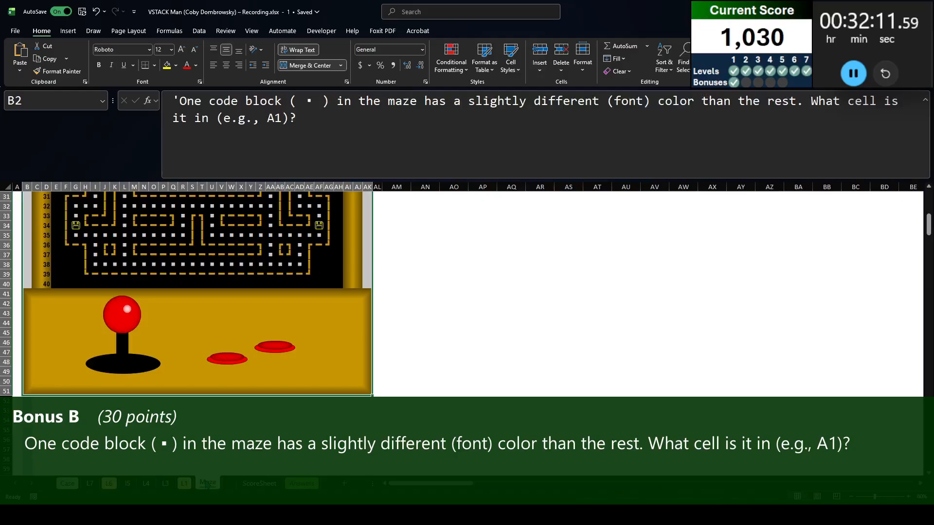
{"action": "left_click", "coordinate": [61, 209]}
{"action": "scroll", "coordinate": [190, 275], "scroll_direction": "down", "scroll_amount": 7}
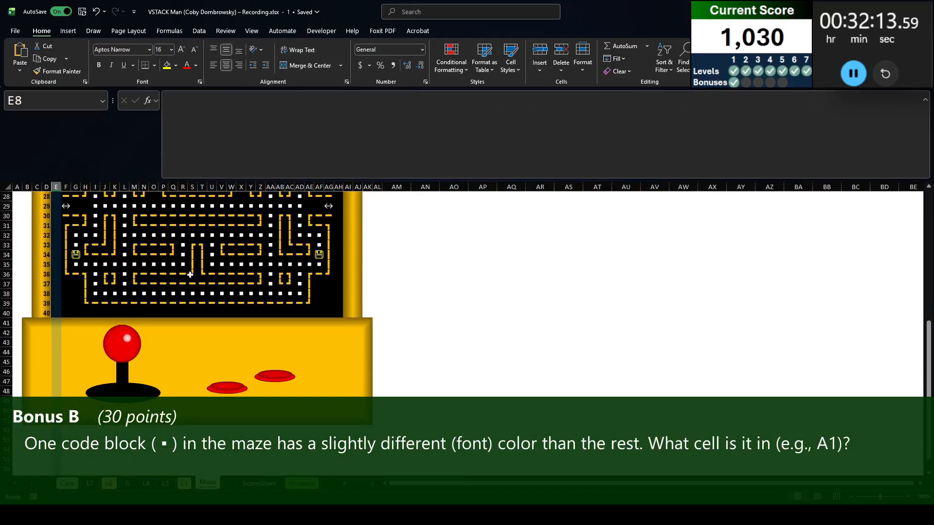
{"action": "left_click", "coordinate": [340, 305], "text": "shift"}
{"action": "scroll", "coordinate": [308, 309], "scroll_direction": "up", "scroll_amount": 7}
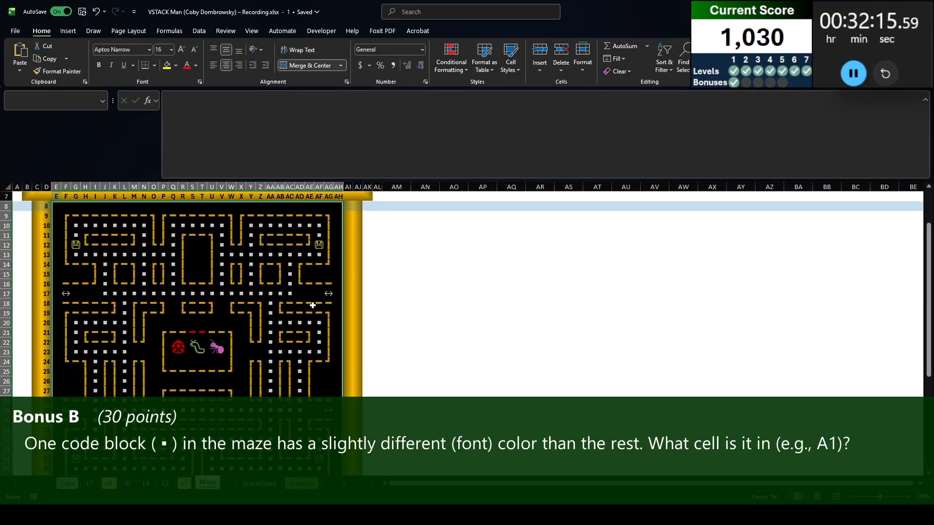
Find all code blocks (▪) formatted like AA17 and scan the maze for a block missing from the selection
{"action": "key", "text": "ctrl+f"}
{"action": "left_click", "coordinate": [908, 409]}
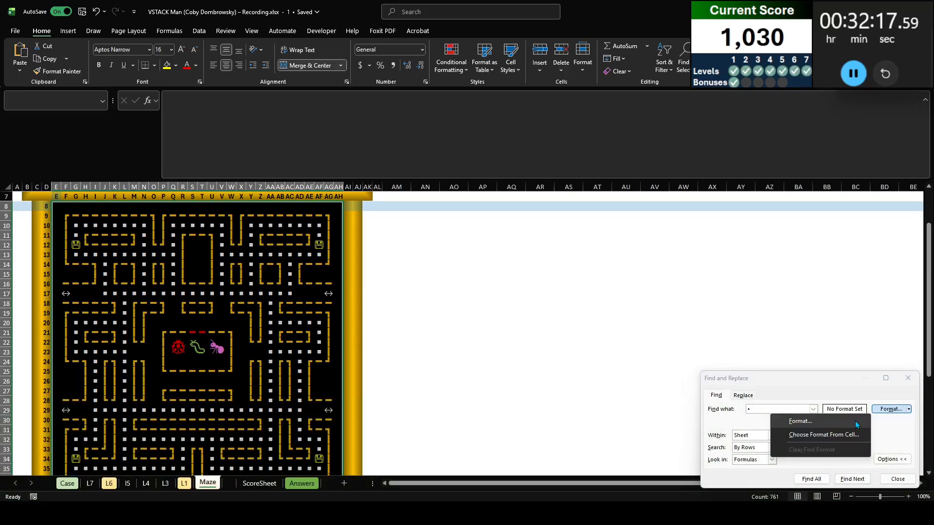
{"action": "left_click", "coordinate": [823, 435]}
{"action": "left_click", "coordinate": [270, 294]}
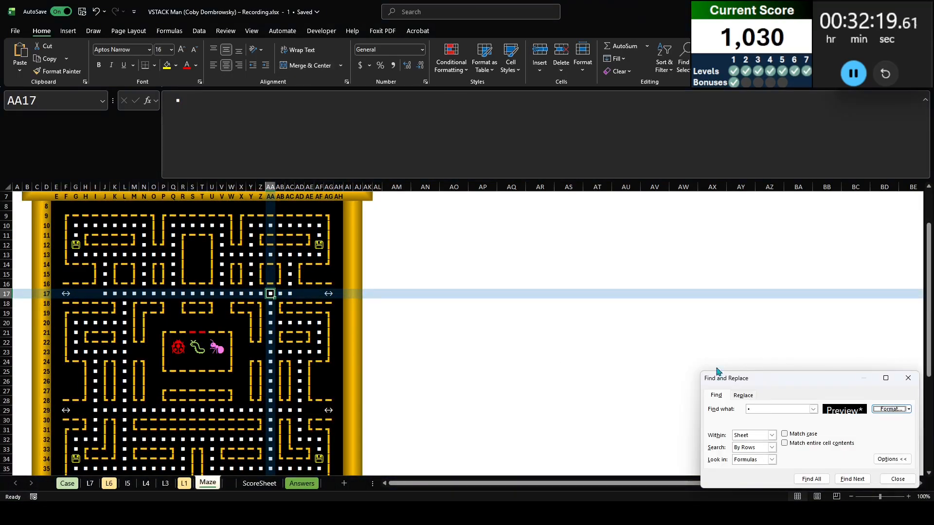
{"action": "left_click", "coordinate": [811, 479]}
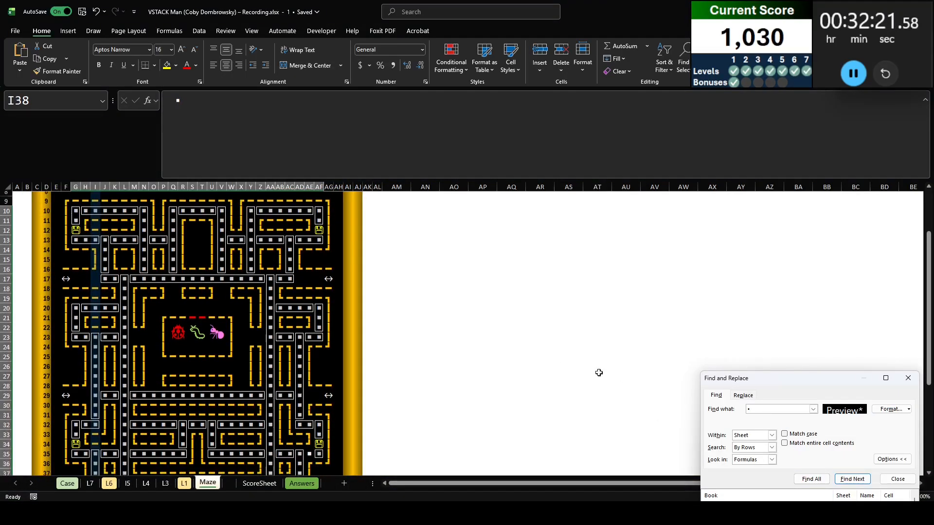
{"action": "scroll", "coordinate": [433, 307], "scroll_direction": "down", "scroll_amount": 1}
{"action": "scroll", "coordinate": [432, 303], "scroll_direction": "up", "scroll_amount": 2}
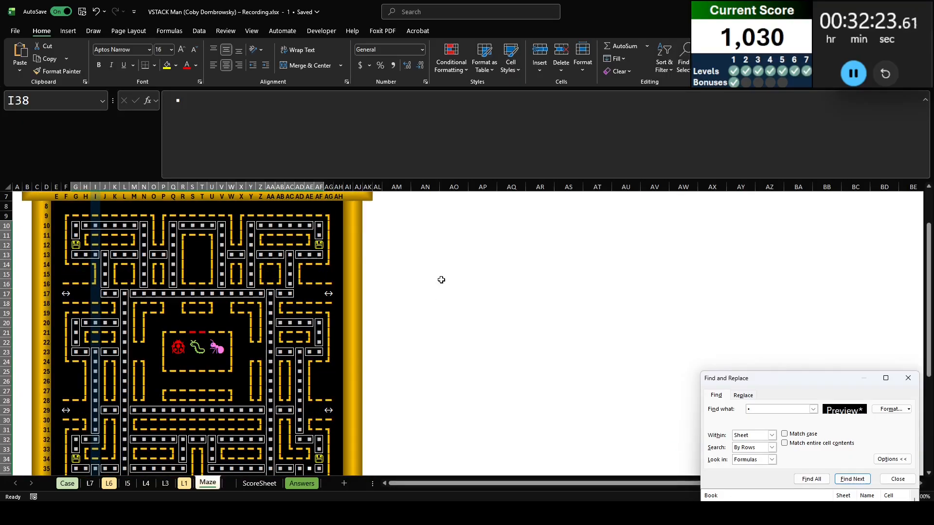
{"action": "scroll", "coordinate": [438, 281], "scroll_direction": "down", "scroll_amount": 3}
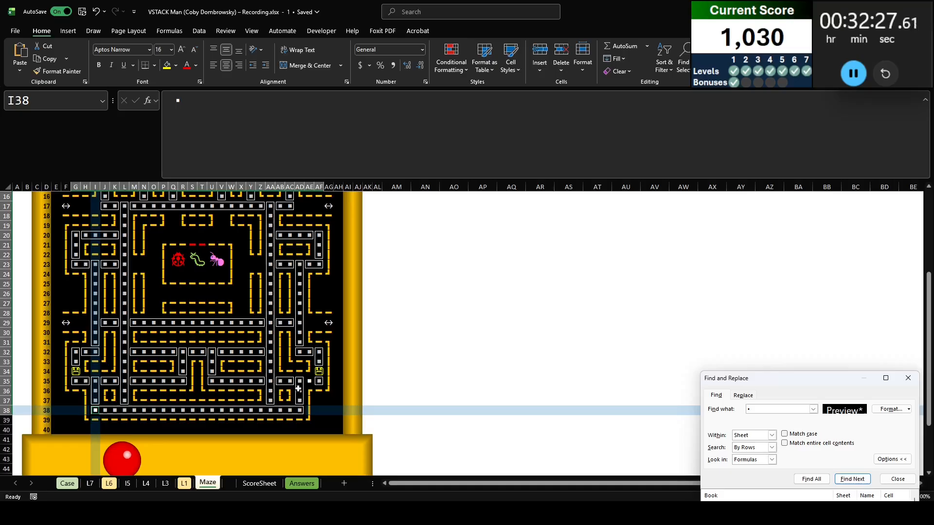
Copy the address of the unmatched code block AE35 on Maze and enter AE35 as the Bonus 2 answer in E30 on Case
{"action": "left_click", "coordinate": [309, 381]}
{"action": "left_click", "coordinate": [33, 104]}
{"action": "key", "text": "ctrl+c"}
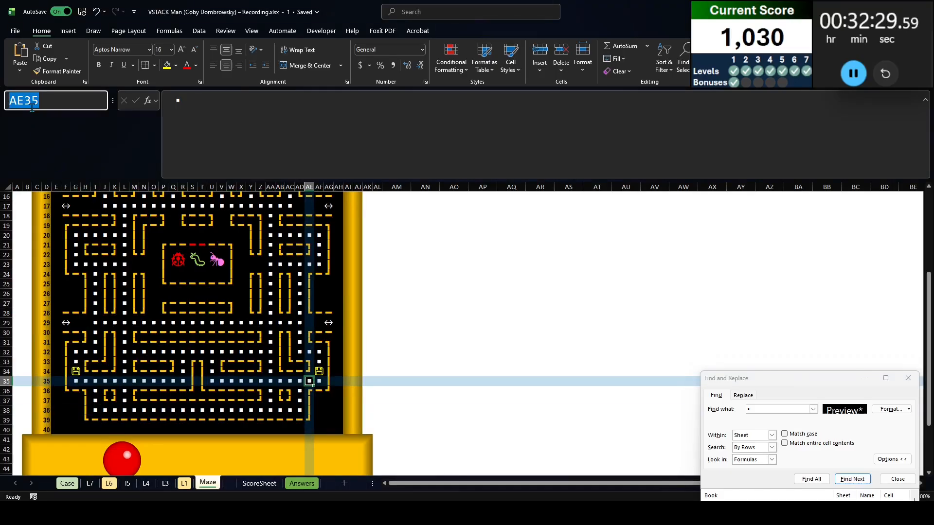
{"action": "key", "text": "Escape"}
{"action": "key", "text": "ctrl+Page_Up"}
{"action": "key", "text": "ctrl+Page_Up"}
{"action": "key", "text": "ctrl+Page_Up"}
{"action": "key", "text": "ctrl+Page_Up"}
{"action": "key", "text": "ctrl+Page_Up"}
{"action": "key", "text": "ctrl+Page_Up"}
{"action": "key", "text": "ctrl+Page_Up"}
{"action": "key", "text": "Left"}
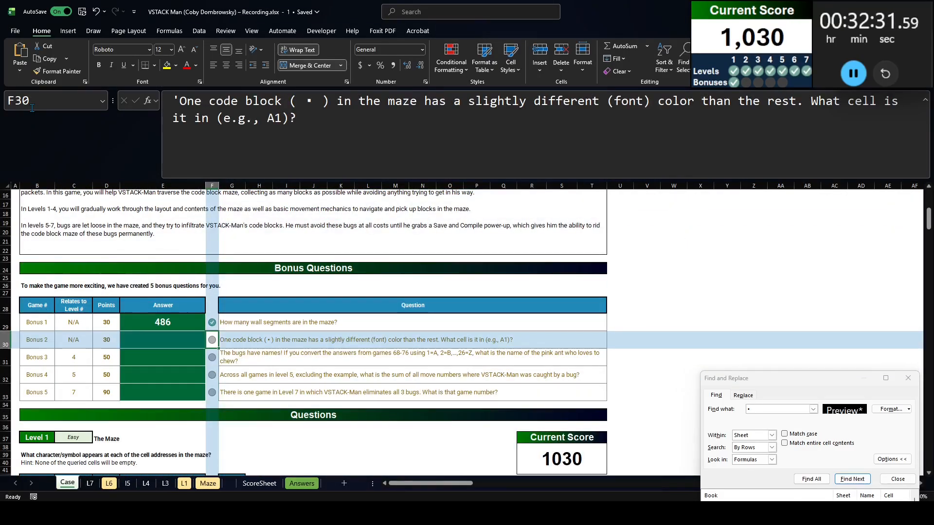
{"action": "key", "text": "Left"}
{"action": "key", "text": "F2"}
{"action": "key", "text": "ctrl+v"}
{"action": "key", "text": "Return"}
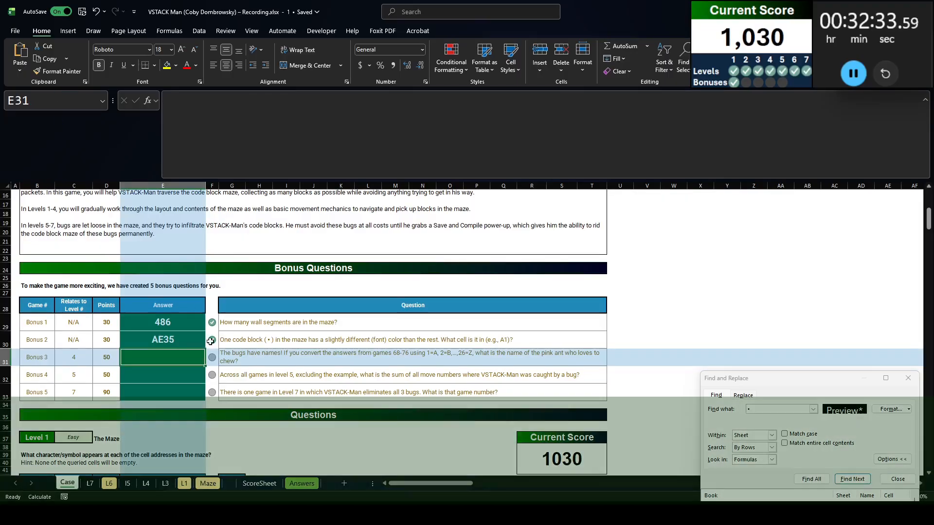
Read the Bonus 3 question, close Find and Replace, and list games 68 to 76 in V29 with =SEQUENCE(76-68+1,,68)
{"action": "left_click", "coordinate": [265, 362]}
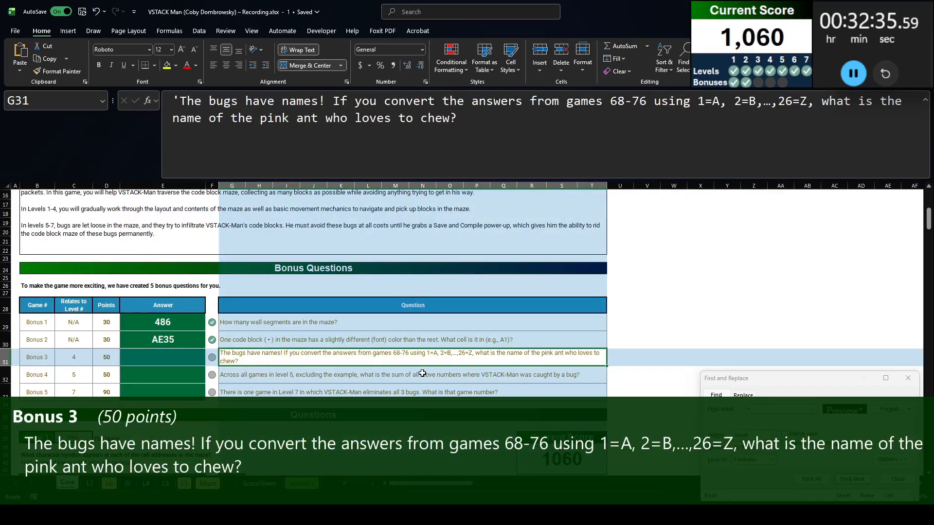
{"action": "left_click", "coordinate": [907, 378]}
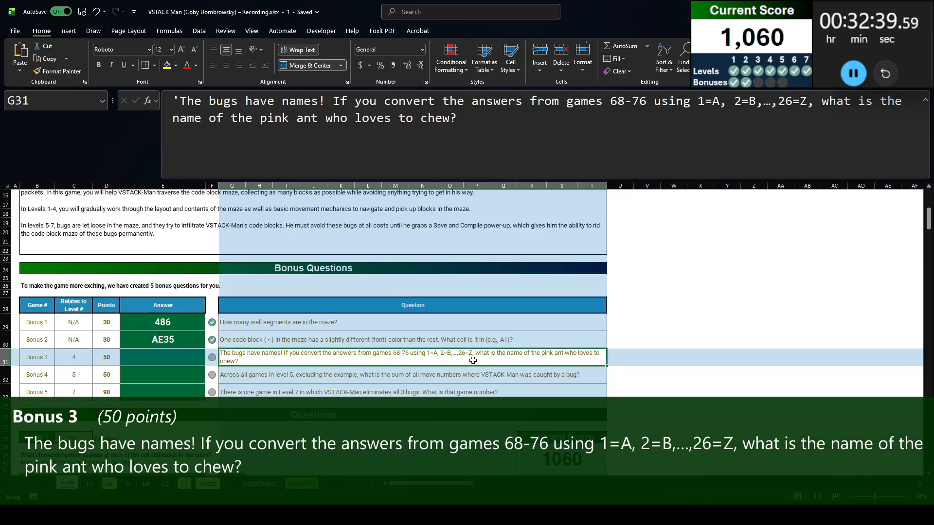
{"action": "left_click", "coordinate": [639, 317]}
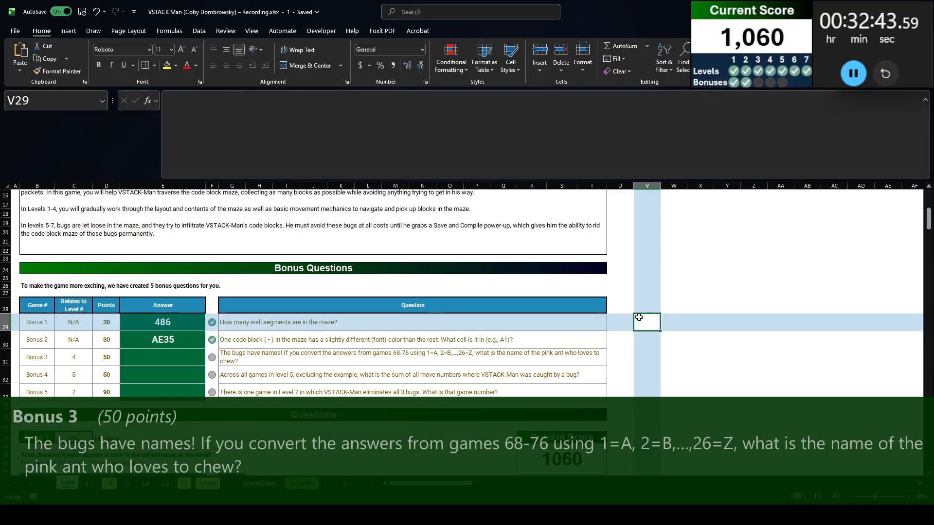
{"action": "type", "text": "=seq"}
{"action": "key", "text": "Tab"}
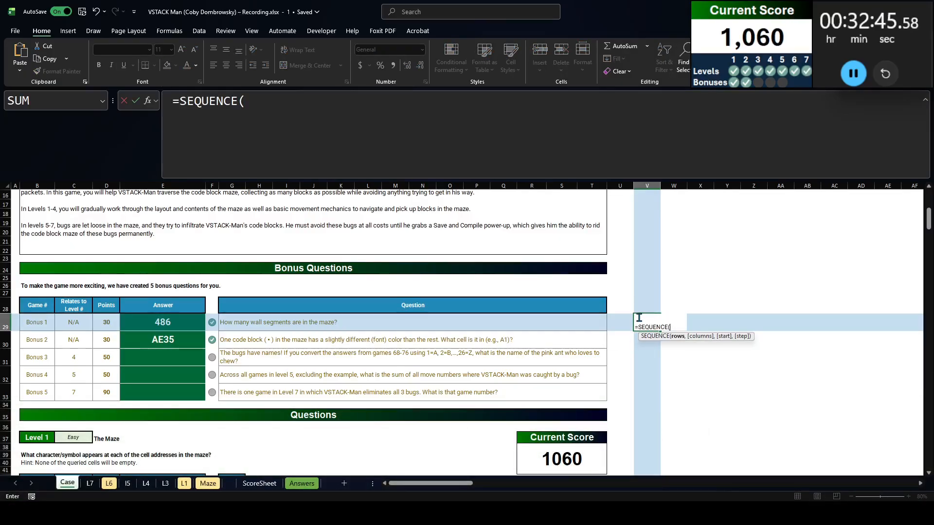
{"action": "type", "text": "76-68"}
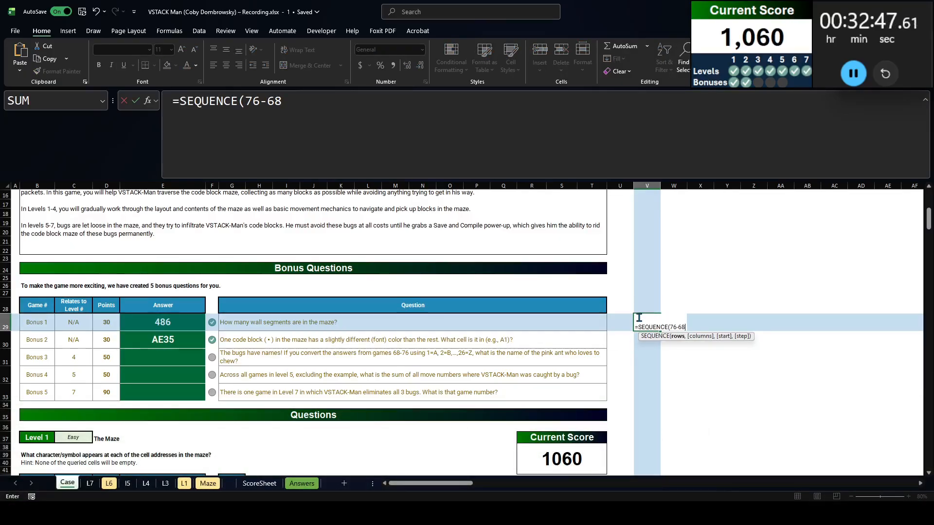
{"action": "type", "text": "+1,,68)"}
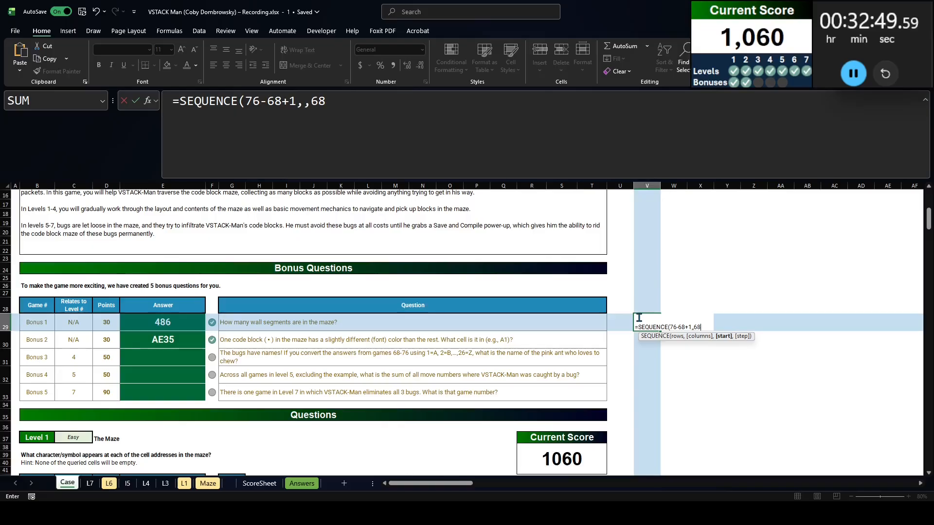
{"action": "key", "text": "ctrl+Return"}
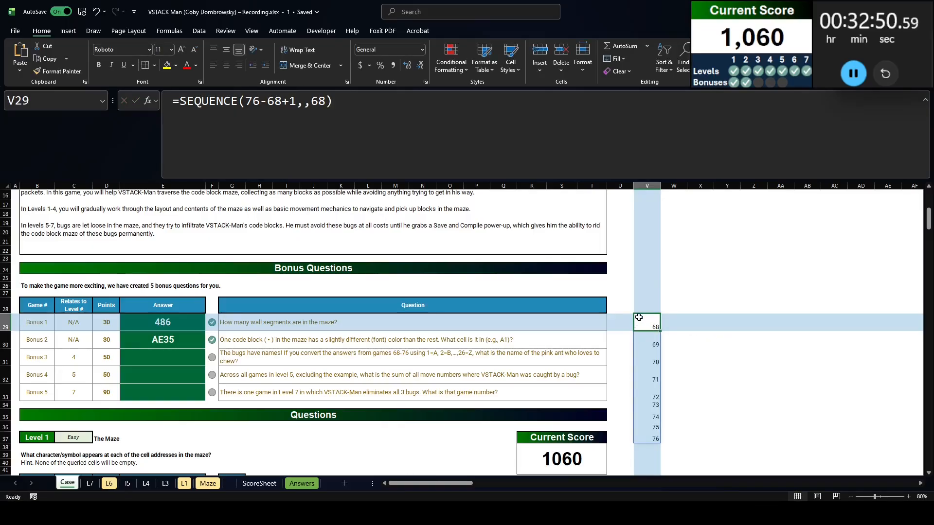
Look up the games' answers by changing V29 to =XLOOKUP(SEQUENCE(76-68+1,,68),B:B,E:E)
{"action": "left_click", "coordinate": [181, 100]}
{"action": "type", "text": "XLOOKUP("}
{"action": "key", "text": "End"}
{"action": "type", "text": ","}
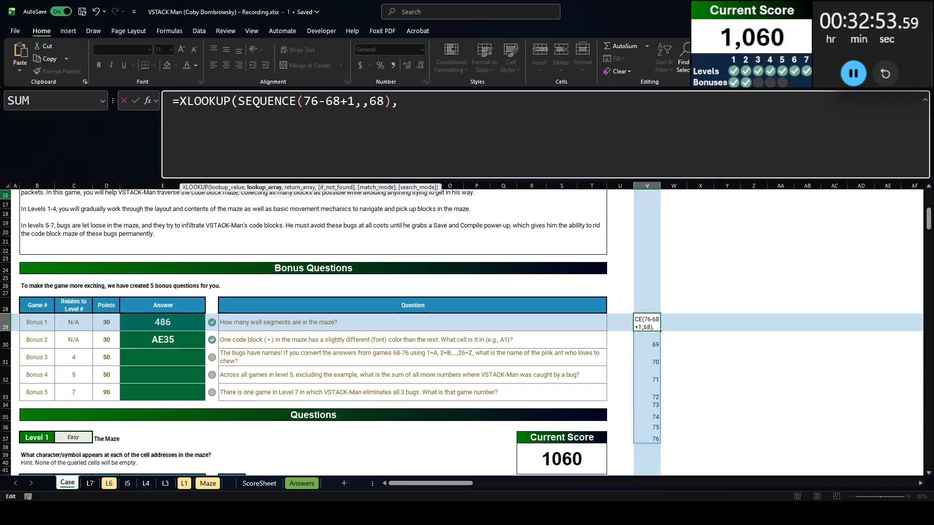
{"action": "scroll", "coordinate": [25, 364], "scroll_direction": "down", "scroll_amount": 4}
{"action": "scroll", "coordinate": [33, 389], "scroll_direction": "up", "scroll_amount": 6}
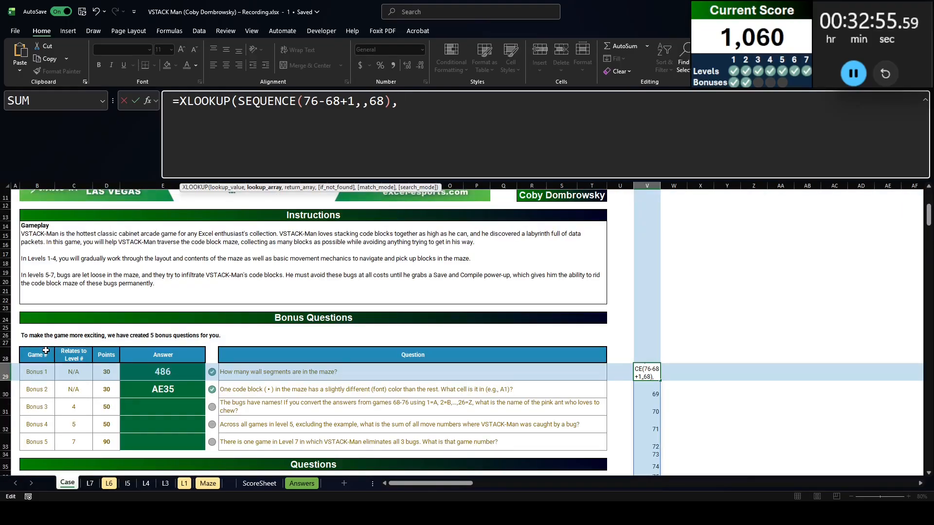
{"action": "type", "text": "B:B,"}
{"action": "scroll", "coordinate": [85, 335], "scroll_direction": "down", "scroll_amount": 4}
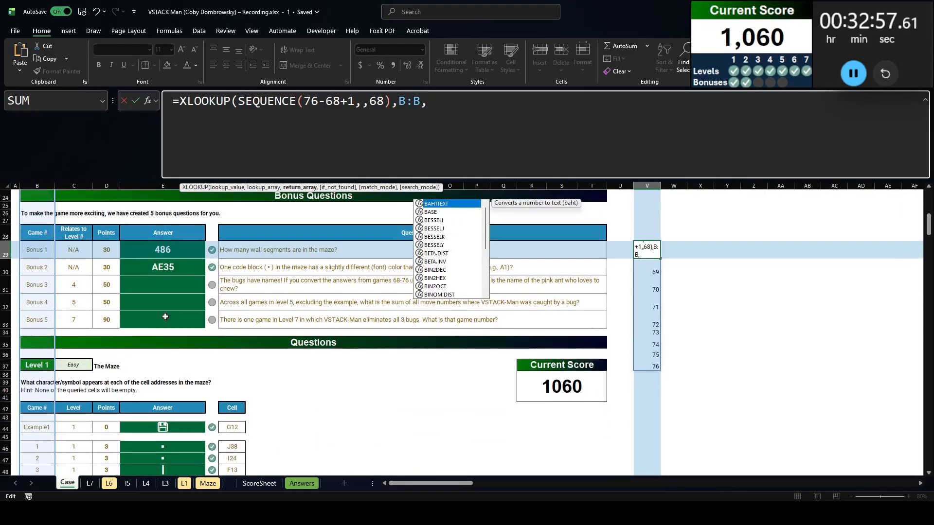
{"action": "type", "text": "E:E)"}
{"action": "key", "text": "Return"}
{"action": "scroll", "coordinate": [245, 330], "scroll_direction": "up", "scroll_amount": 2}
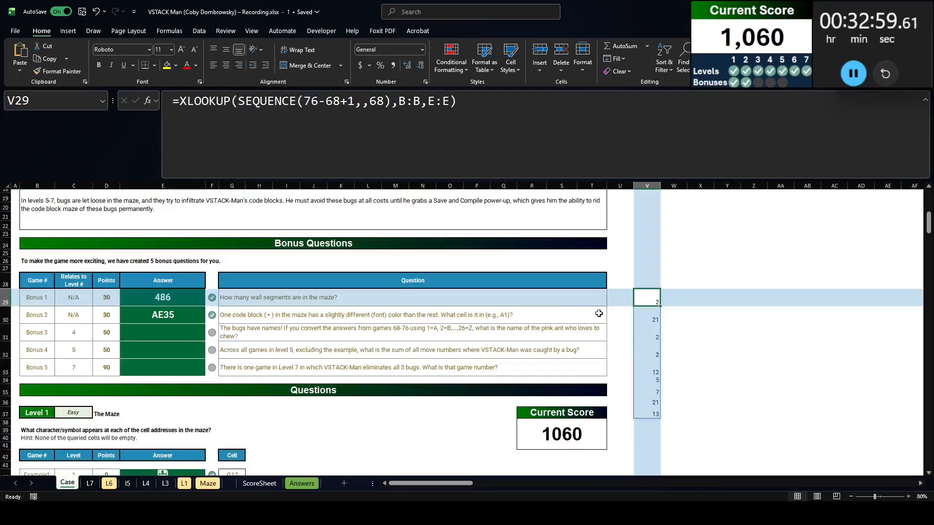
Convert the looked-up answers to letters by changing V29 to =CHAR(64+XLOOKUP(SEQUENCE(76-68+1,,68),B:B,E:E))
{"action": "left_click_drag", "start_coordinate": [180, 101], "coordinate": [623, 248]}
{"action": "key", "text": "ctrl+x"}
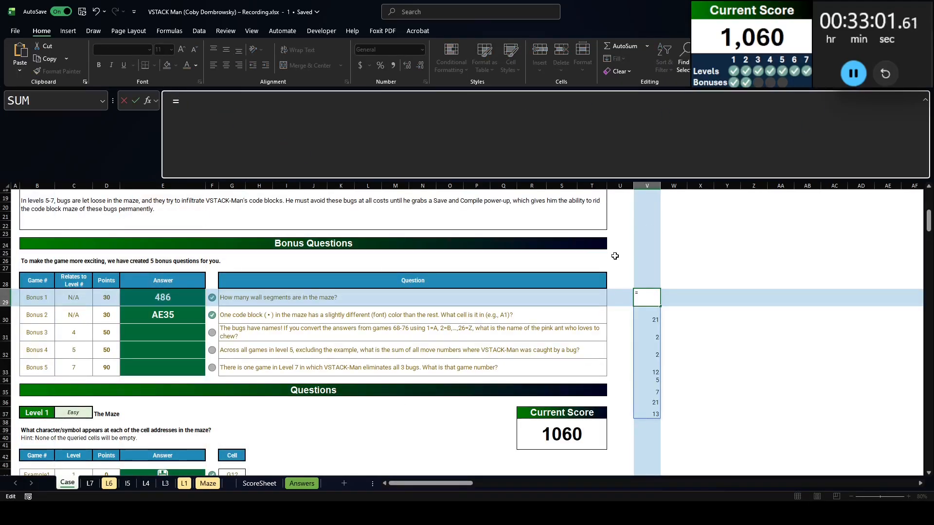
{"action": "type", "text": "ch"}
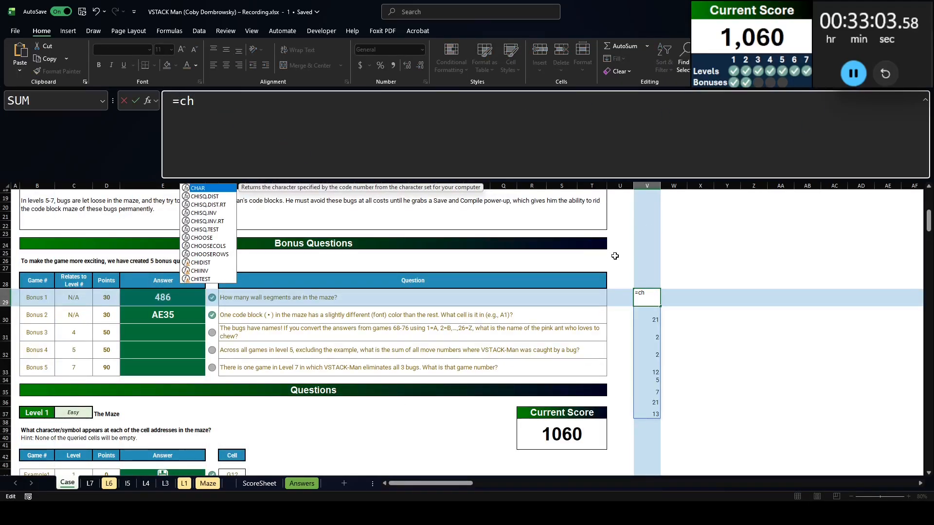
{"action": "type", "text": "ar(64+"}
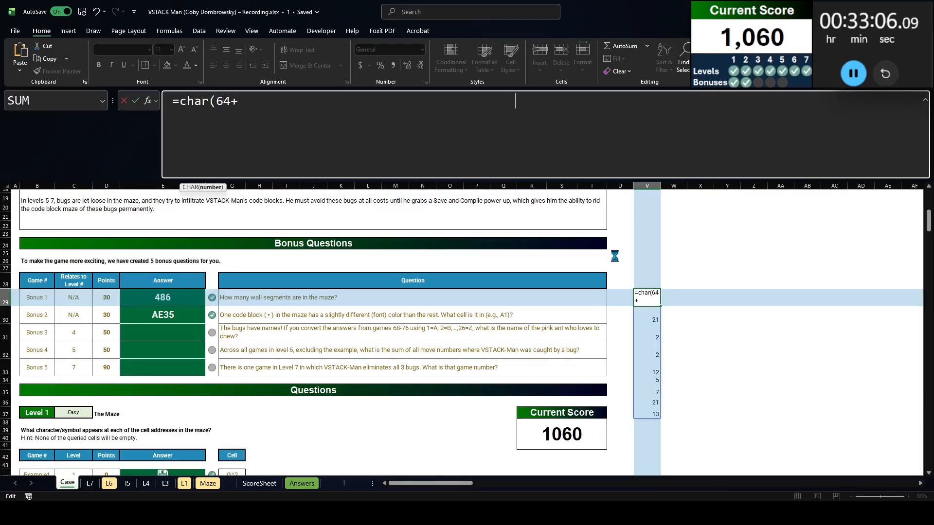
{"action": "key", "text": "ctrl+v"}
{"action": "type", "text": ")"}
{"action": "key", "text": "Return"}
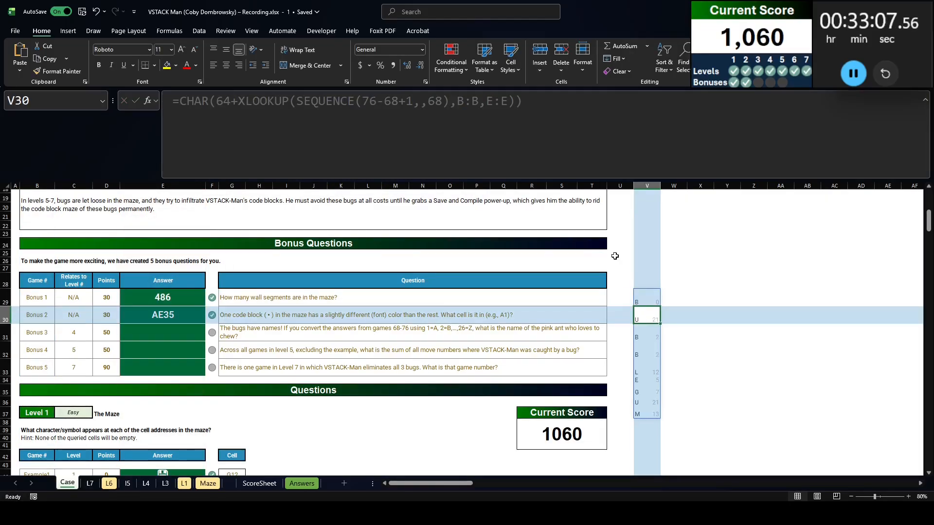
{"action": "key", "text": "Up"}
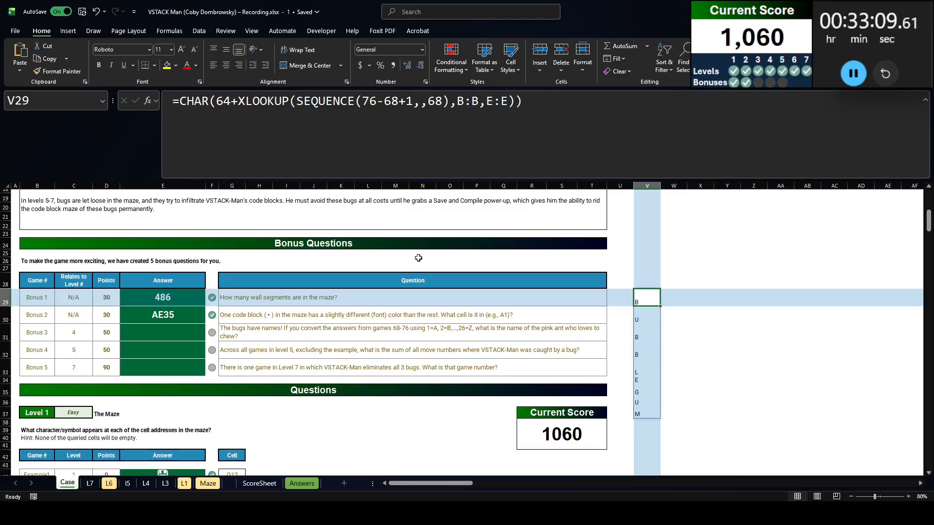
Join the letters into one word by wrapping the V29 formula in CONCAT
{"action": "left_click", "coordinate": [179, 100]}
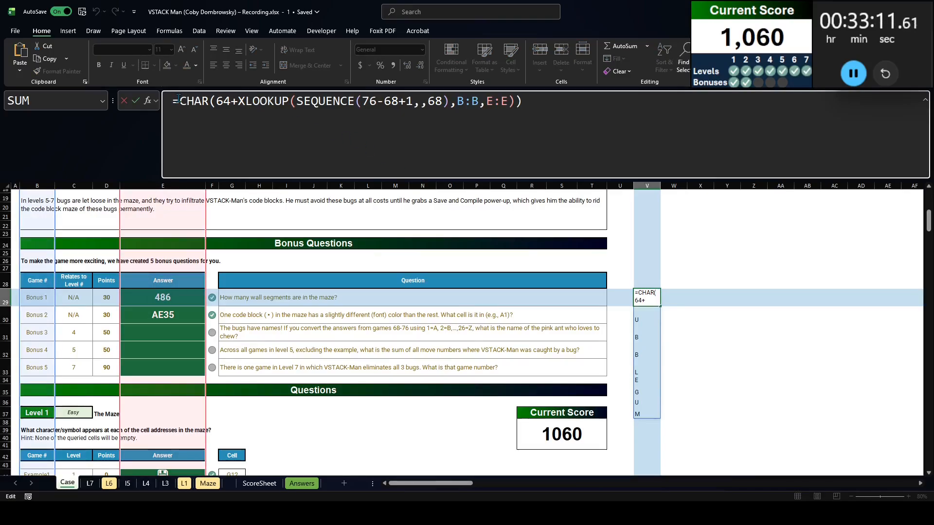
{"action": "type", "text": "concat("}
{"action": "key", "text": "shift+End"}
{"action": "key", "text": "End"}
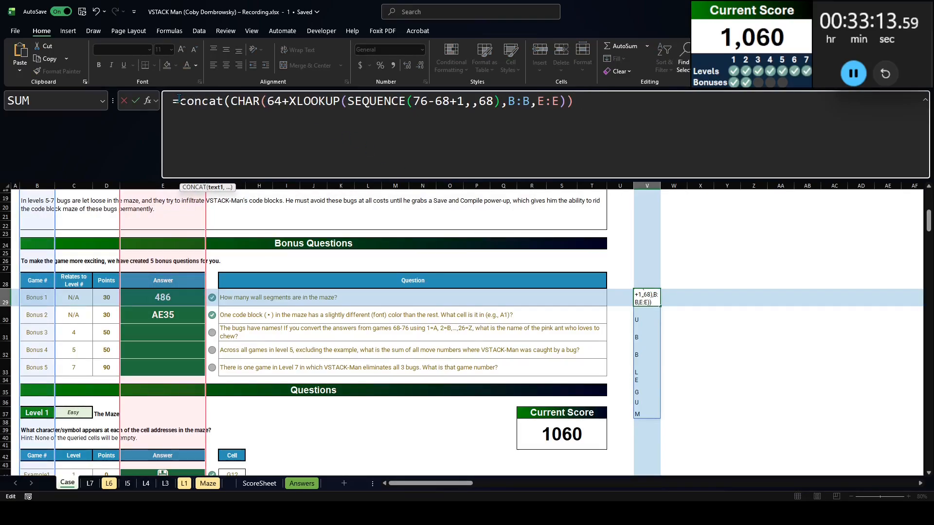
{"action": "type", "text": ")"}
{"action": "key", "text": "Return"}
Move the CONCAT formula out of V29 into the Bonus 3 answer cell E31
{"action": "left_click", "coordinate": [541, 103]}
{"action": "key", "text": "ctrl+a"}
{"action": "key", "text": "ctrl+x"}
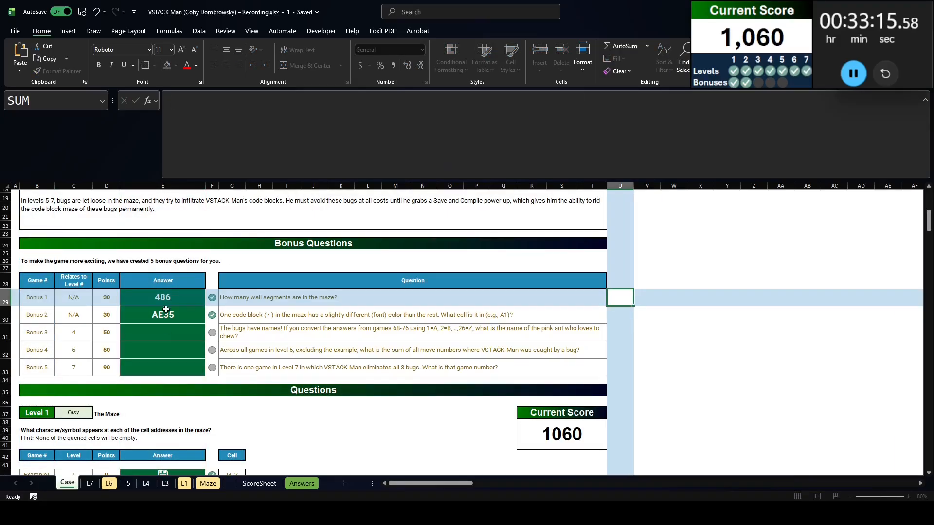
{"action": "left_click", "coordinate": [167, 332]}
{"action": "left_click", "coordinate": [229, 146]}
{"action": "key", "text": "ctrl+v"}
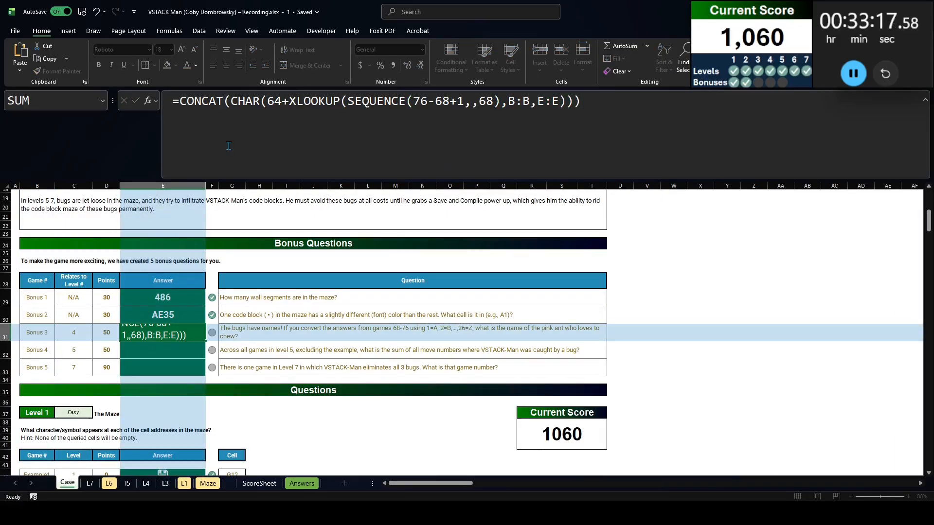
{"action": "key", "text": "Return"}
Read the Bonus 4 question and examine the Hit? column formula in E32 on the Level 5 sheet
{"action": "left_click", "coordinate": [280, 358]}
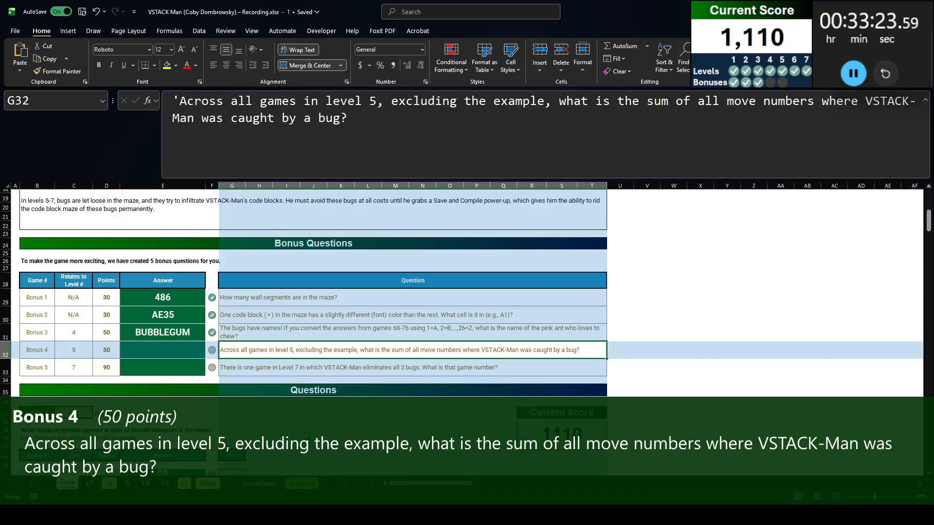
{"action": "left_click", "coordinate": [128, 484]}
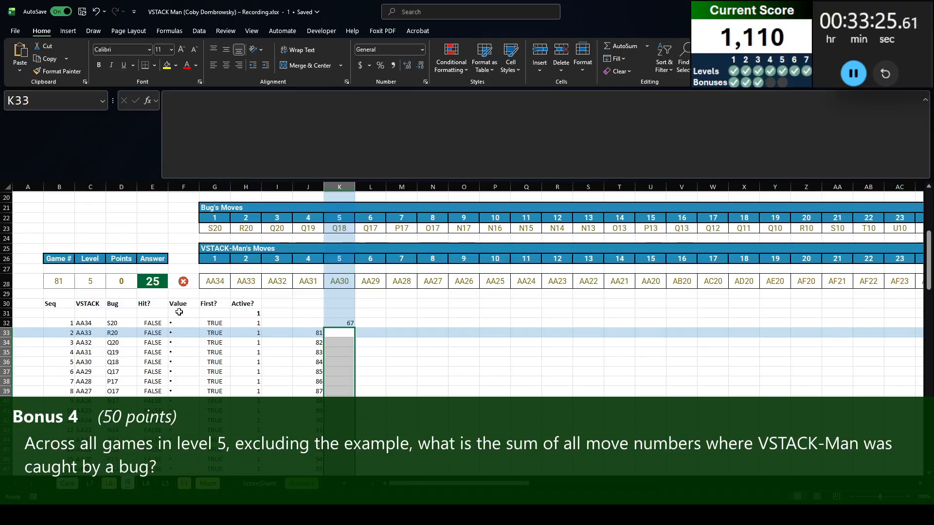
{"action": "scroll", "coordinate": [176, 302], "scroll_direction": "down", "scroll_amount": 5}
{"action": "scroll", "coordinate": [175, 302], "scroll_direction": "up", "scroll_amount": 6}
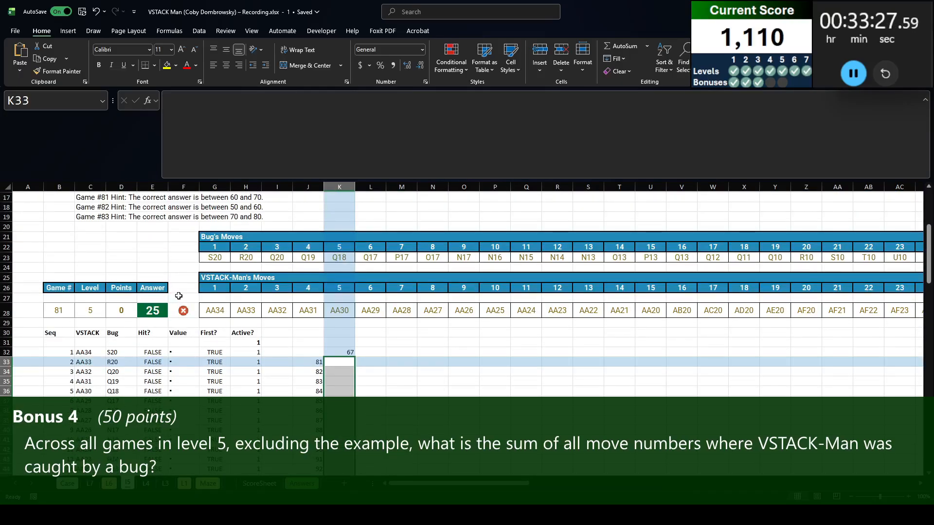
{"action": "left_click", "coordinate": [153, 362]}
{"action": "left_click", "coordinate": [154, 353]}
{"action": "scroll", "coordinate": [198, 379], "scroll_direction": "down", "scroll_amount": 10}
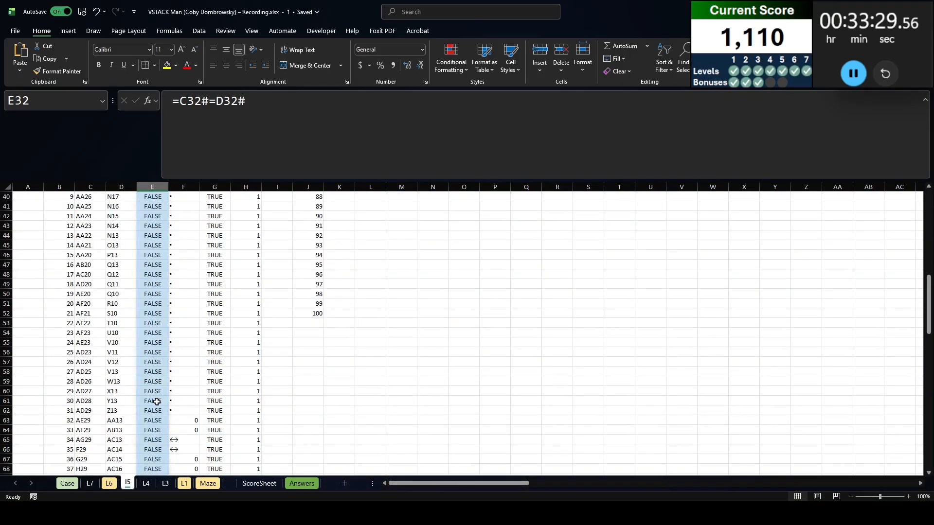
{"action": "scroll", "coordinate": [198, 378], "scroll_direction": "up", "scroll_amount": 6}
{"action": "scroll", "coordinate": [199, 378], "scroll_direction": "up", "scroll_amount": 4}
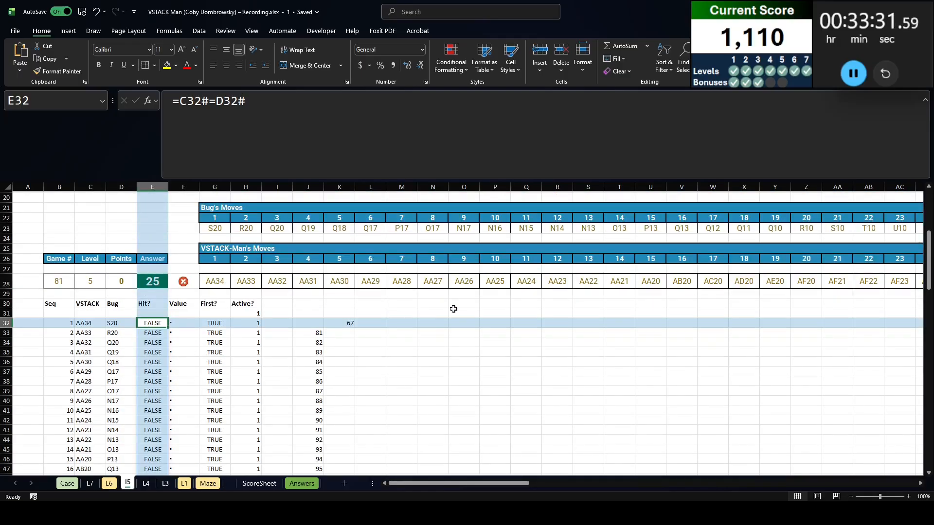
Find the move number of the first hit in L32 with =XMATCH(TRUE,E32#)
{"action": "left_click", "coordinate": [368, 323]}
{"action": "type", "text": "=xmatch(true,"}
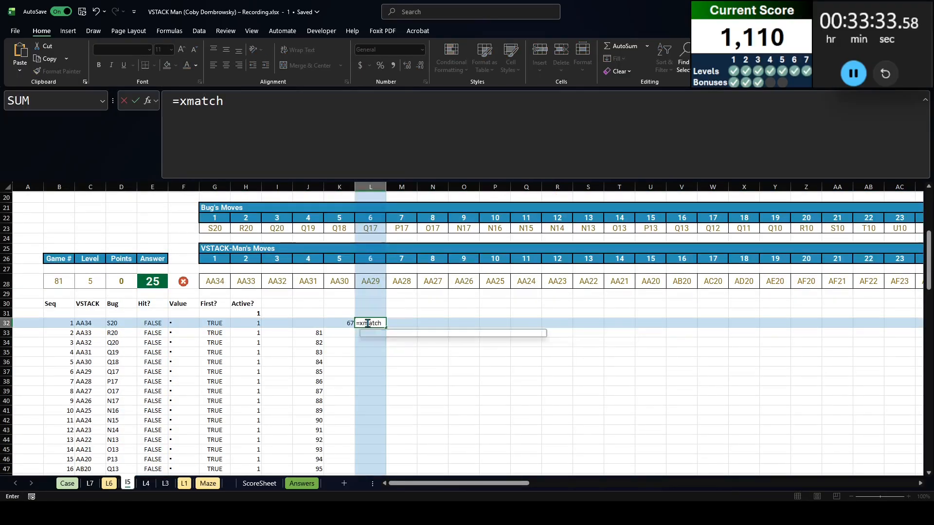
{"action": "key", "text": "Left"}
{"action": "key", "text": "Left"}
{"action": "key", "text": "Left"}
{"action": "key", "text": "Left"}
{"action": "key", "text": "Left"}
{"action": "key", "text": "Left"}
{"action": "key", "text": "Left"}
{"action": "key", "text": "ctrl+shift+Down"}
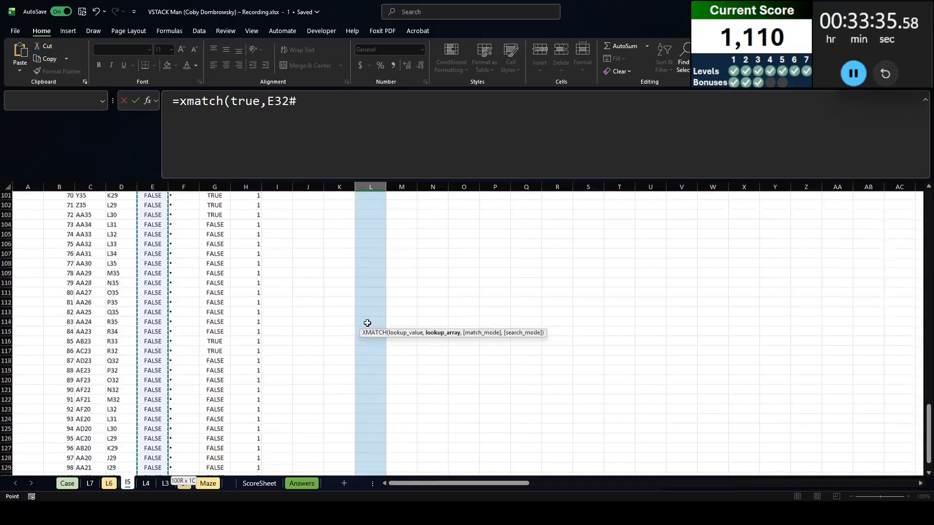
{"action": "scroll", "coordinate": [433, 289], "scroll_direction": "up", "scroll_amount": 20}
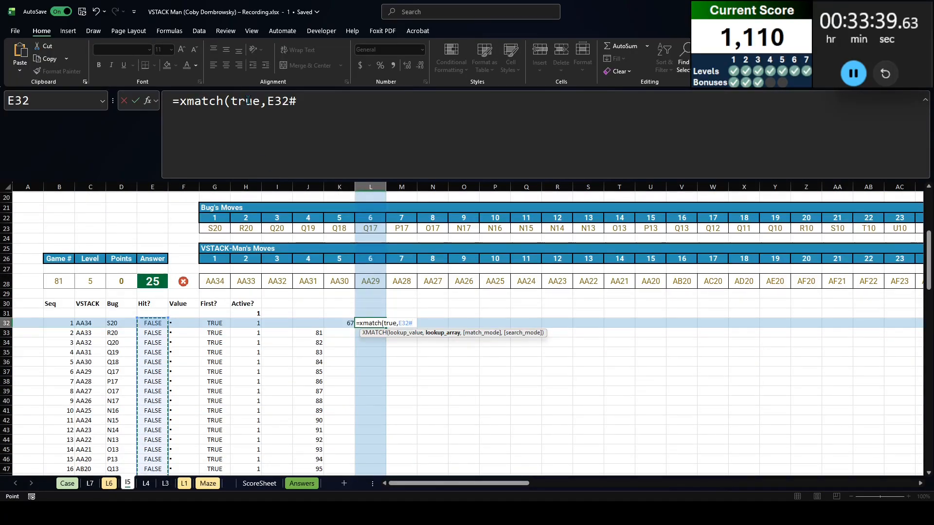
{"action": "type", "text": ")"}
{"action": "key", "text": "Return"}
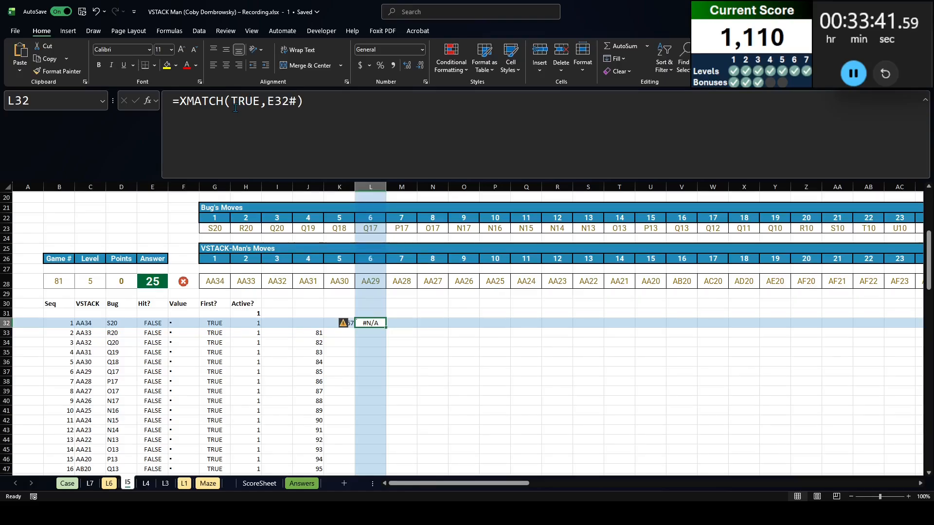
Make L32 return 0 when there is no hit with =IFNA(XMATCH(TRUE,E32#),0)
{"action": "left_click", "coordinate": [177, 102]}
{"action": "type", "text": "ifna("}
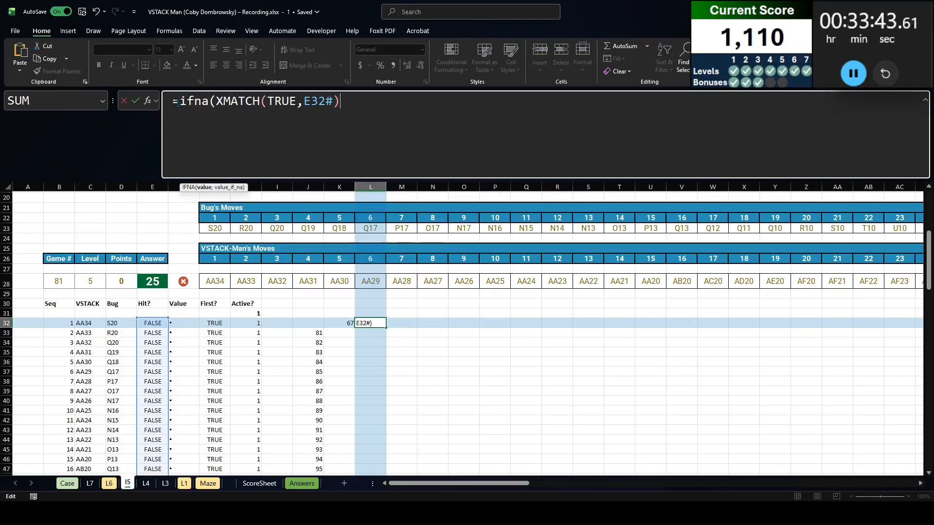
{"action": "key", "text": "End"}
{"action": "type", "text": ",)0"}
{"action": "key", "text": "Return"}
Create a data table over J32:L52 on the Level 5 sheet with B28 as the column input cell
{"action": "key", "text": "Up"}
{"action": "key", "text": "Left"}
{"action": "key", "text": "Left"}
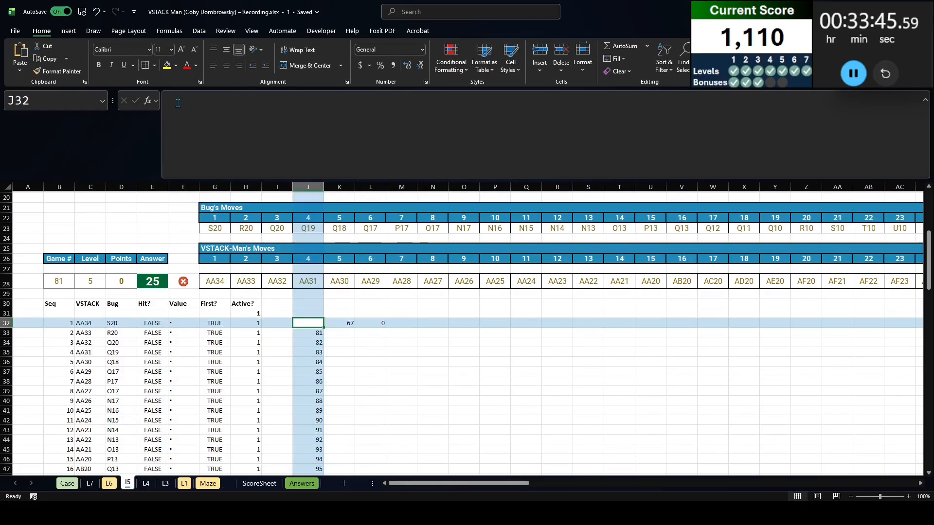
{"action": "key", "text": "shift+Right"}
{"action": "key", "text": "shift+Right"}
{"action": "key", "text": "ctrl+shift+Down"}
{"action": "key", "text": "ctrl+shift+Down"}
{"action": "key", "text": "alt+d"}
{"action": "key", "text": "t"}
{"action": "key", "text": "Tab"}
{"action": "left_click", "coordinate": [56, 226]}
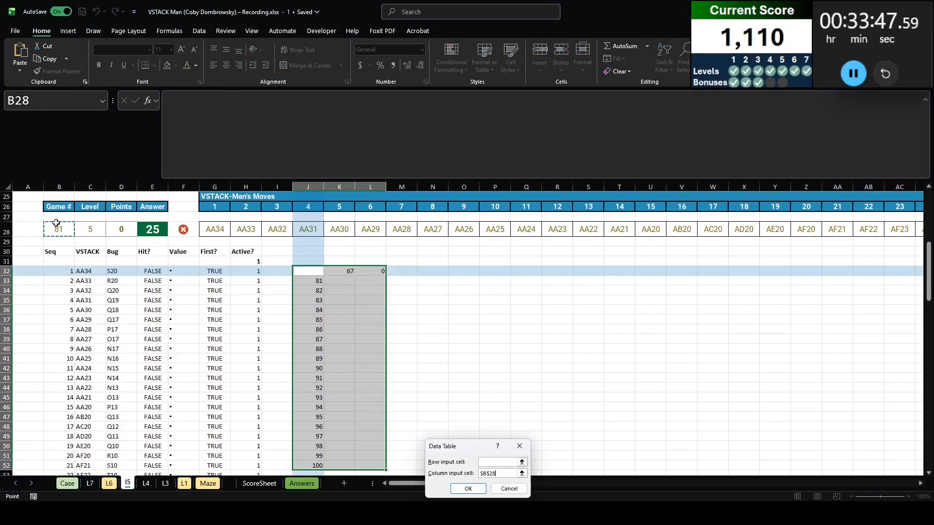
{"action": "key", "text": "Return"}
Copy the sum of L33:L52 and enter it as the Bonus 4 answer, 273, in E32 on the Case sheet
{"action": "left_click", "coordinate": [367, 280]}
{"action": "key", "text": "ctrl+shift+Down"}
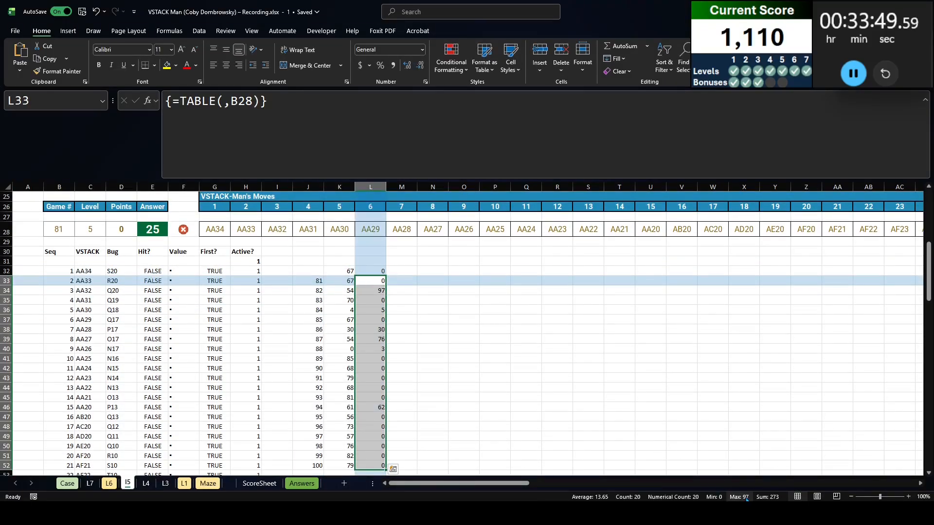
{"action": "key", "text": "ctrl+Page_Up"}
{"action": "key", "text": "ctrl+Page_Up"}
{"action": "key", "text": "ctrl+Page_Up"}
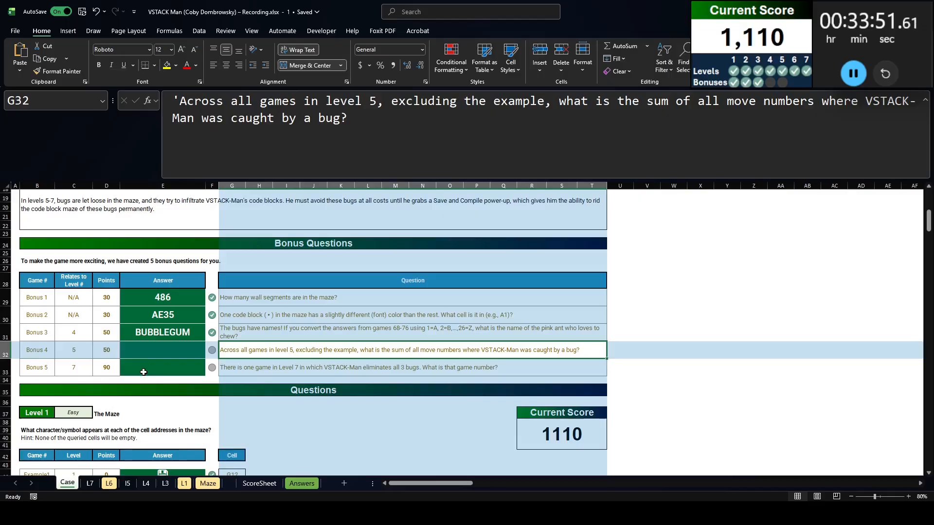
{"action": "left_click", "coordinate": [146, 351]}
{"action": "key", "text": "ctrl+v"}
For Bonus 5, reference the final row of the three bugs' Active columns in T36 on the L7 sheet with =M237#
{"action": "left_click", "coordinate": [169, 368]}
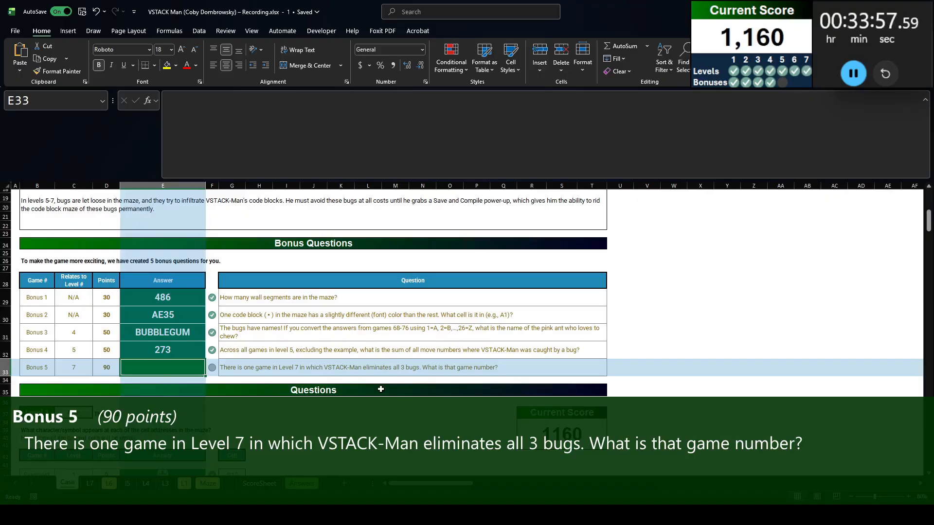
{"action": "key", "text": "ctrl+Page_Down"}
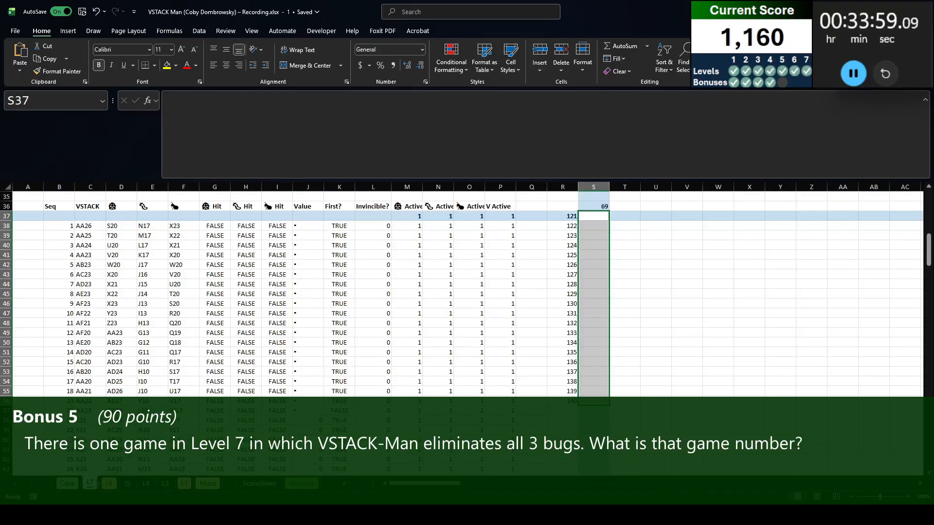
{"action": "left_click", "coordinate": [631, 205]}
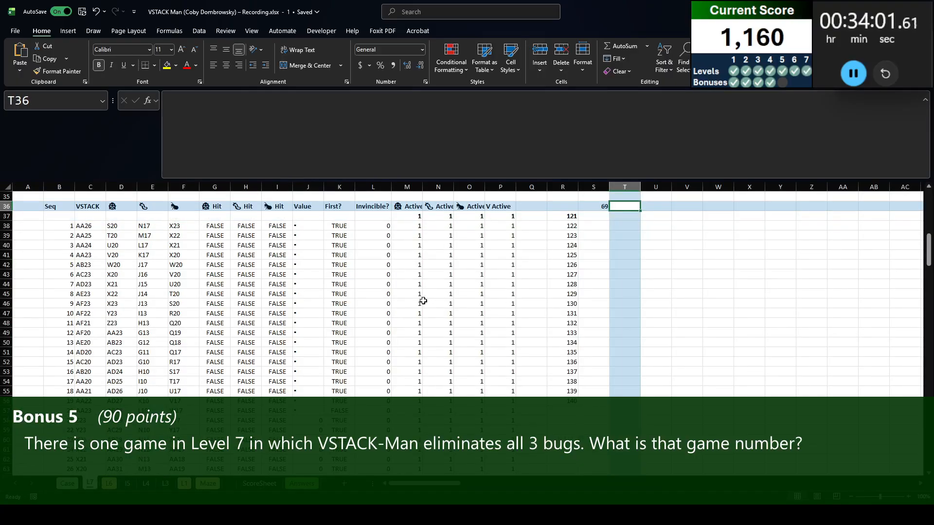
{"action": "type", "text": "="}
{"action": "key", "text": "Left"}
{"action": "key", "text": "Left"}
{"action": "key", "text": "Left"}
{"action": "key", "text": "Left"}
{"action": "key", "text": "Down"}
{"action": "key", "text": "Down"}
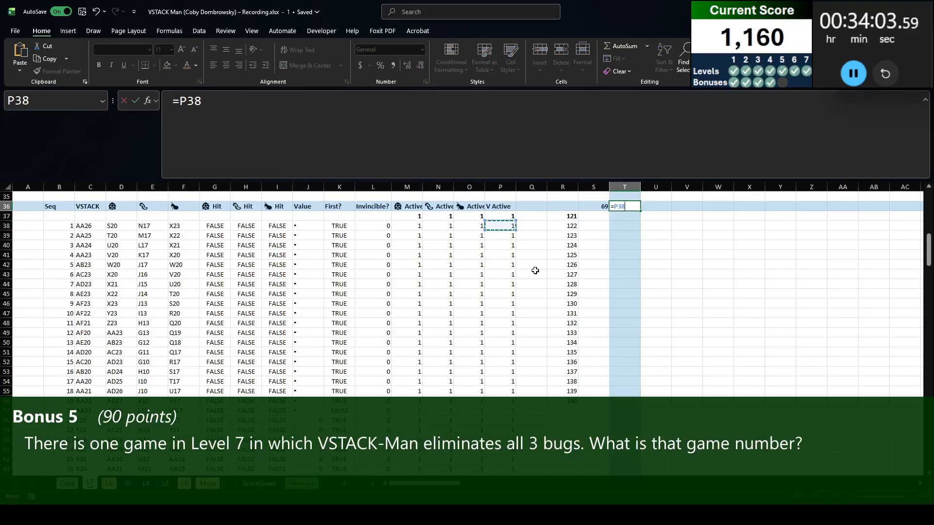
{"action": "key", "text": "Left"}
{"action": "key", "text": "ctrl+Down"}
{"action": "key", "text": "Left"}
{"action": "key", "text": "Right"}
{"action": "key", "text": "shift+Left"}
{"action": "key", "text": "shift+Left"}
{"action": "key", "text": "Return"}
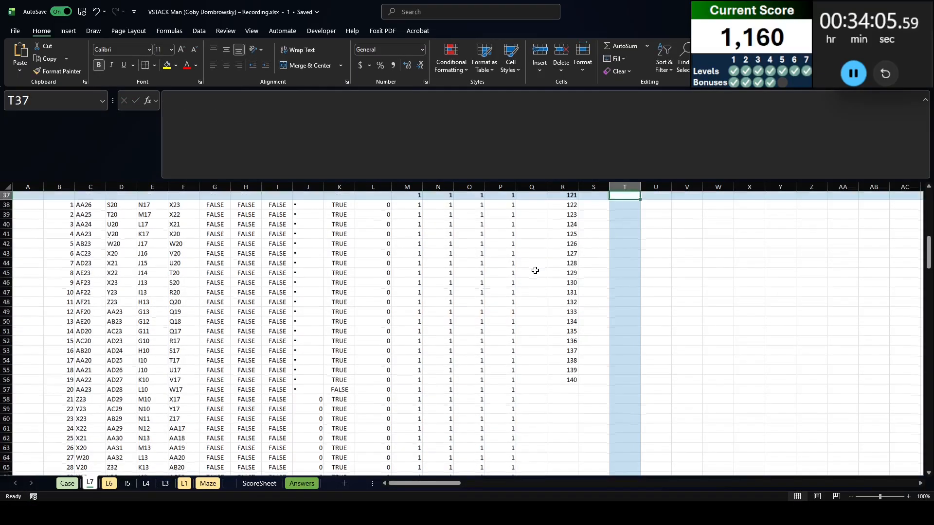
Make T36 test whether all three bugs are eliminated with =SUM(M237#)=0
{"action": "key", "text": "Up"}
{"action": "key", "text": "Up"}
{"action": "key", "text": "Left"}
{"action": "key", "text": "Down"}
{"action": "key", "text": "Right"}
{"action": "left_click", "coordinate": [177, 94]}
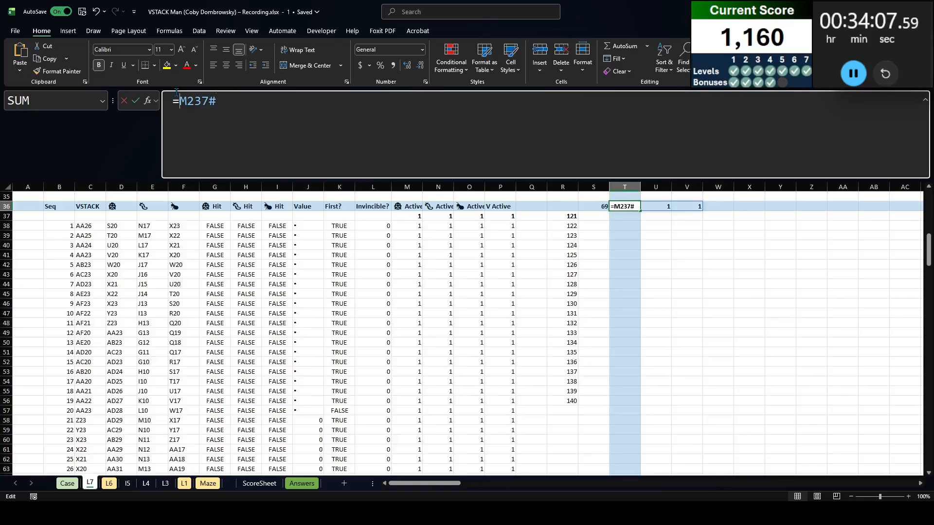
{"action": "type", "text": "sum()=0"}
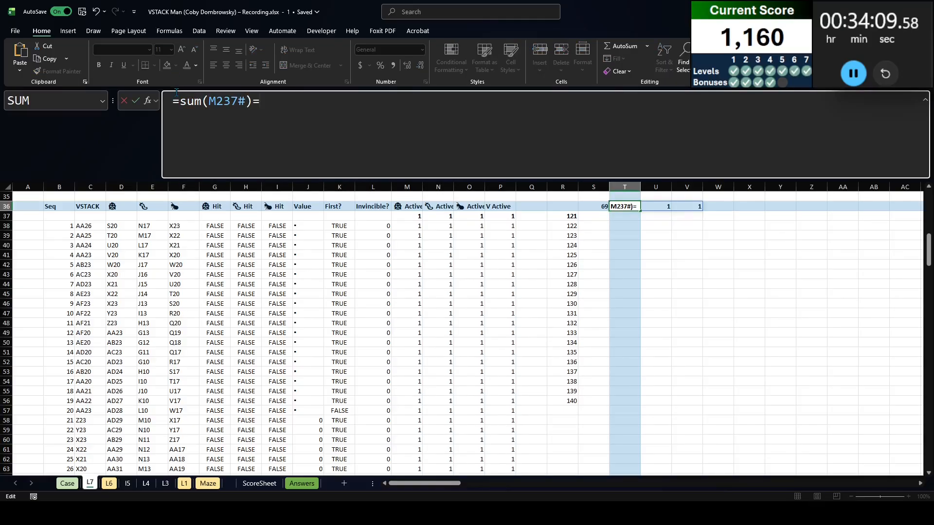
{"action": "key", "text": "Return"}
Create a data table over R36:T56 on the L7 sheet with B34 as the column input cell
{"action": "key", "text": "Left"}
{"action": "key", "text": "Left"}
{"action": "key", "text": "Up"}
{"action": "key", "text": "shift+Right"}
{"action": "key", "text": "shift+Right"}
{"action": "key", "text": "ctrl+shift+Down"}
{"action": "key", "text": "ctrl+shift+Down"}
{"action": "key", "text": "alt+d"}
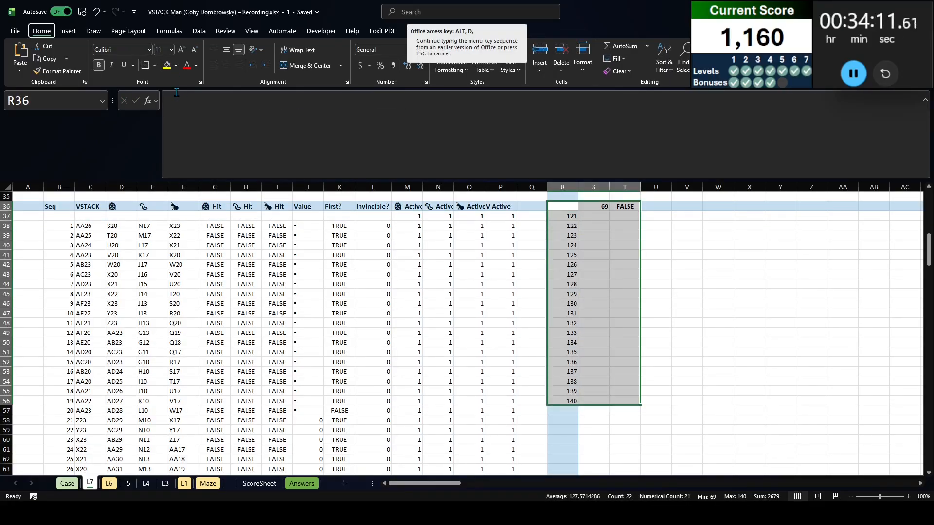
{"action": "key", "text": "t"}
{"action": "key", "text": "Tab"}
{"action": "scroll", "coordinate": [49, 236], "scroll_direction": "up", "scroll_amount": 2}
{"action": "left_click", "coordinate": [50, 240]}
{"action": "key", "text": "Return"}
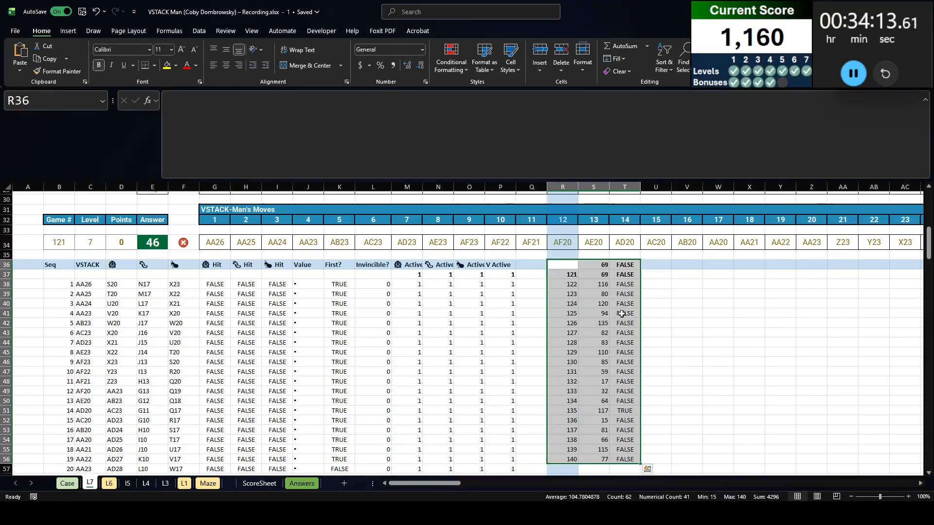
Copy the game number 135 from R51, the row marked TRUE, and paste it as a value into the Bonus 5 answer cell E33
{"action": "left_click", "coordinate": [628, 411]}
{"action": "left_click", "coordinate": [557, 412]}
{"action": "key", "text": "ctrl+c"}
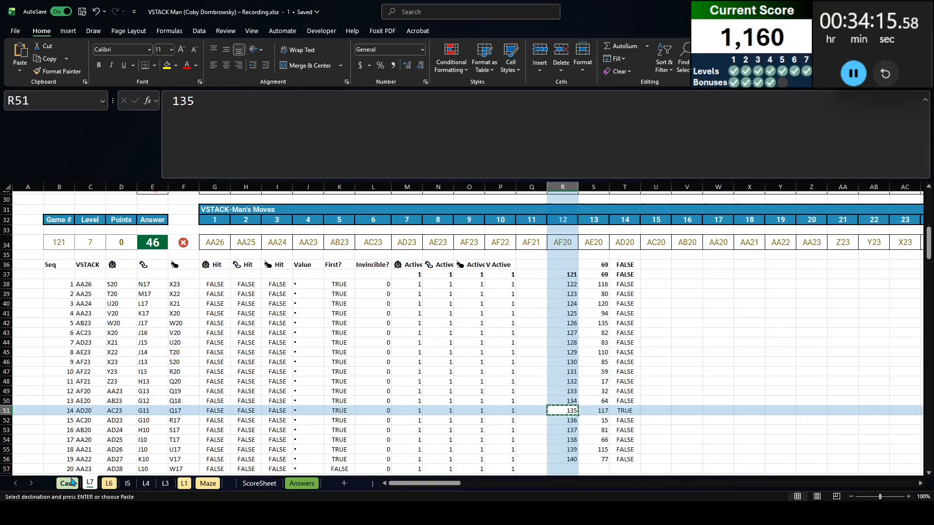
{"action": "left_click", "coordinate": [67, 484]}
{"action": "key", "text": "ctrl+shift+v"}
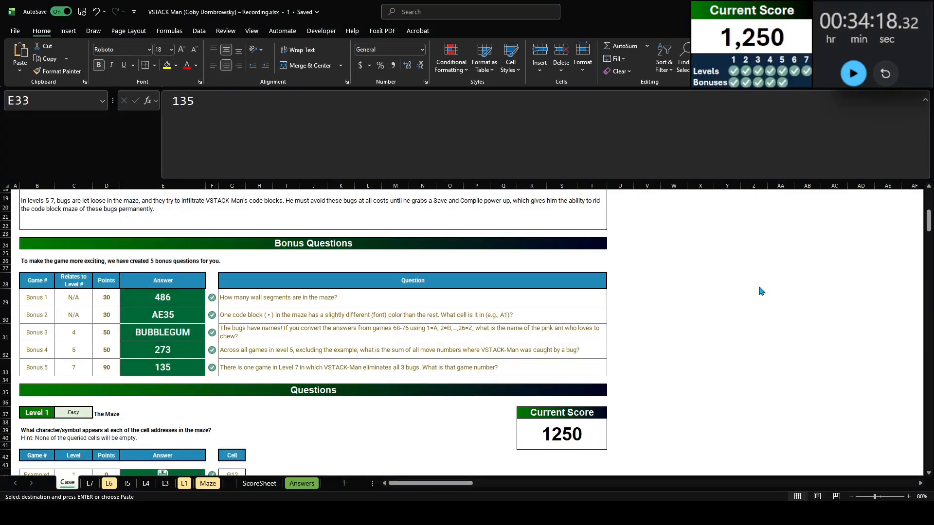
Reduce the height of the formula bar to show more of the Case sheet
{"action": "scroll", "coordinate": [756, 308], "scroll_direction": "up", "scroll_amount": 6}
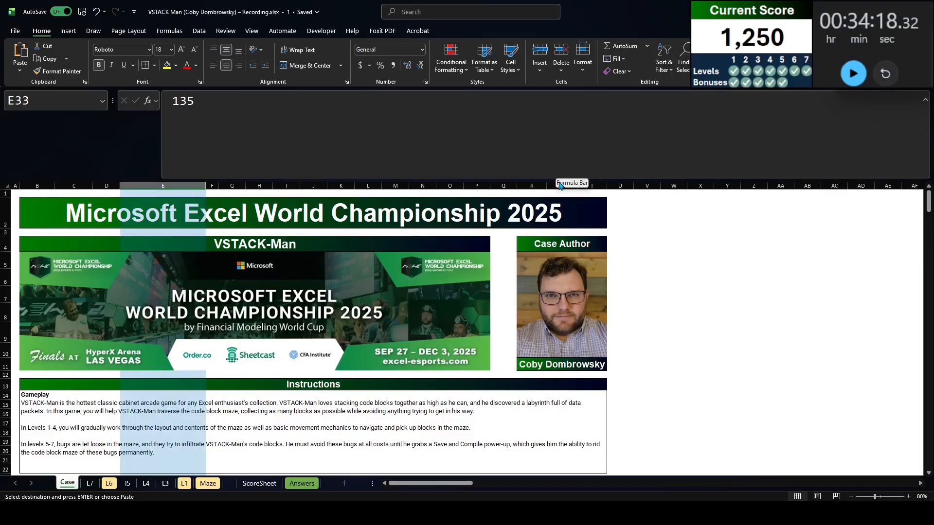
{"action": "left_click_drag", "start_coordinate": [545, 182], "coordinate": [541, 127]}
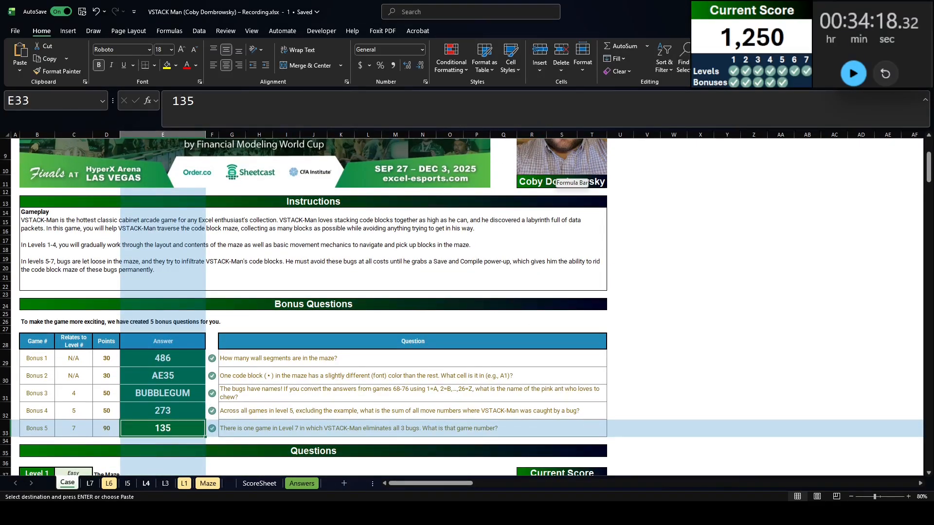
Review the two maze grids and the power-up target table on the L6 sheet
{"action": "left_click", "coordinate": [109, 483]}
{"action": "scroll", "coordinate": [148, 443], "scroll_direction": "down", "scroll_amount": 5}
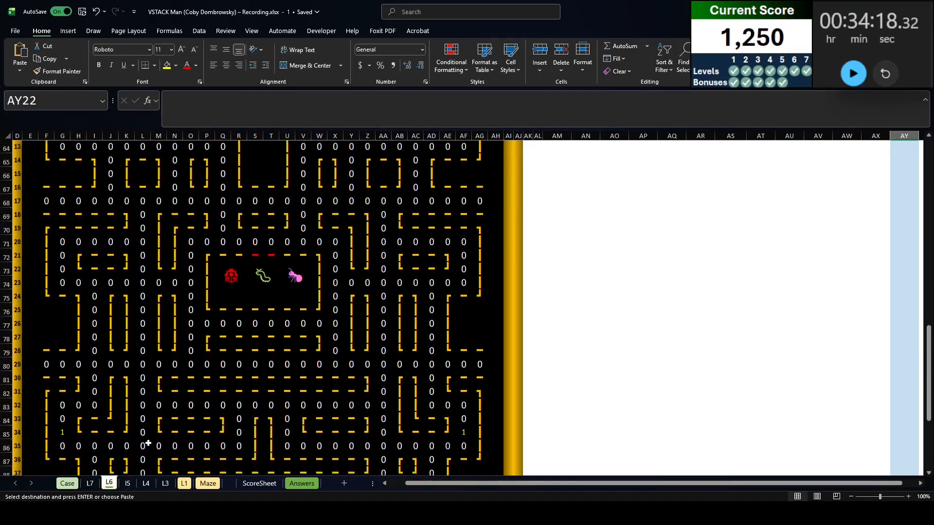
{"action": "scroll", "coordinate": [148, 443], "scroll_direction": "down", "scroll_amount": 3}
{"action": "scroll", "coordinate": [295, 415], "scroll_direction": "up", "scroll_amount": 4}
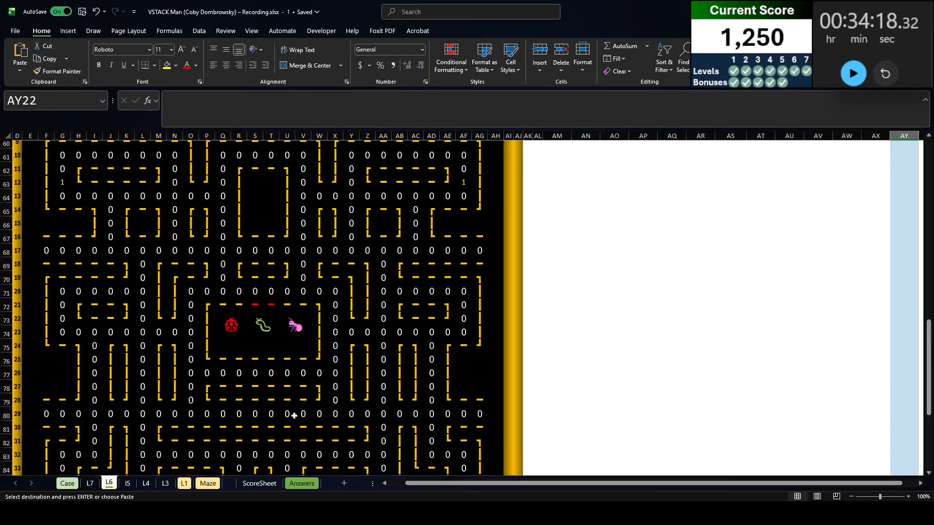
{"action": "scroll", "coordinate": [294, 415], "scroll_direction": "up", "scroll_amount": 15}
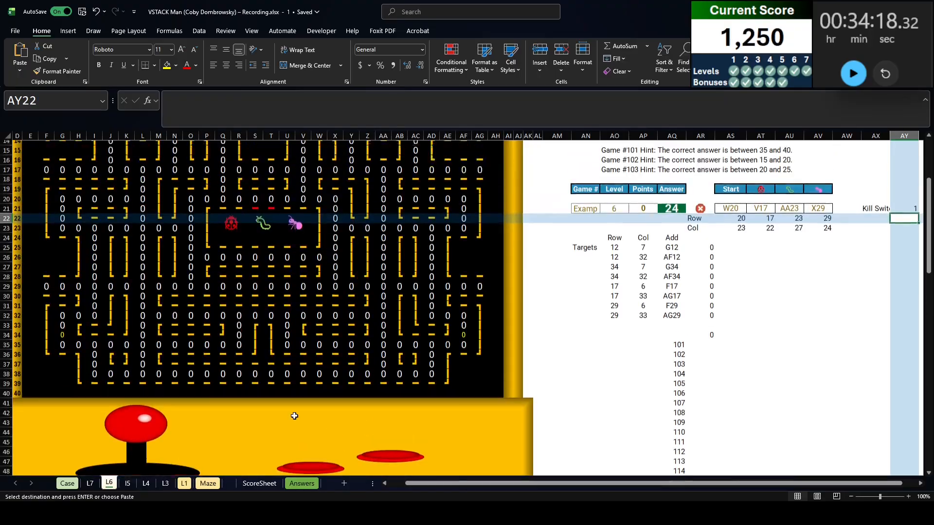
{"action": "scroll", "coordinate": [294, 416], "scroll_direction": "up", "scroll_amount": 5}
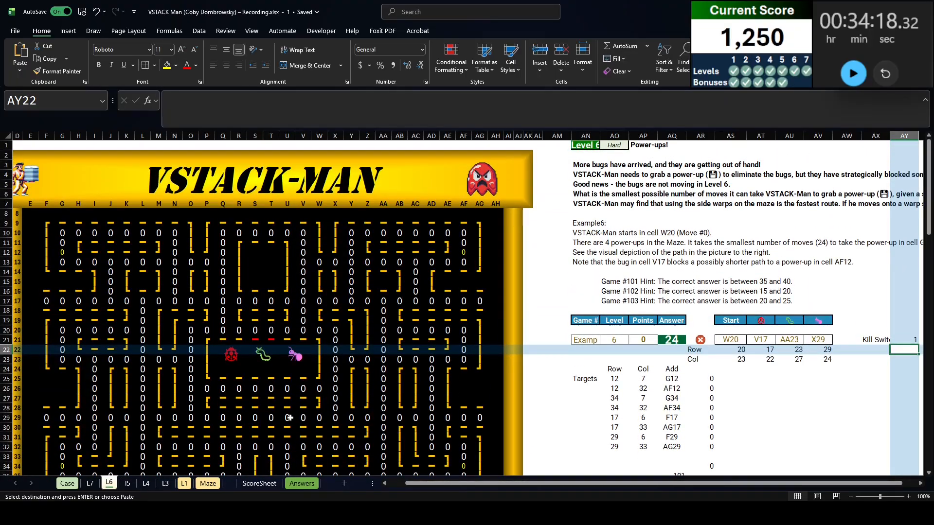
{"action": "scroll", "coordinate": [289, 418], "scroll_direction": "down", "scroll_amount": 4}
{"action": "scroll", "coordinate": [290, 417], "scroll_direction": "up", "scroll_amount": 3}
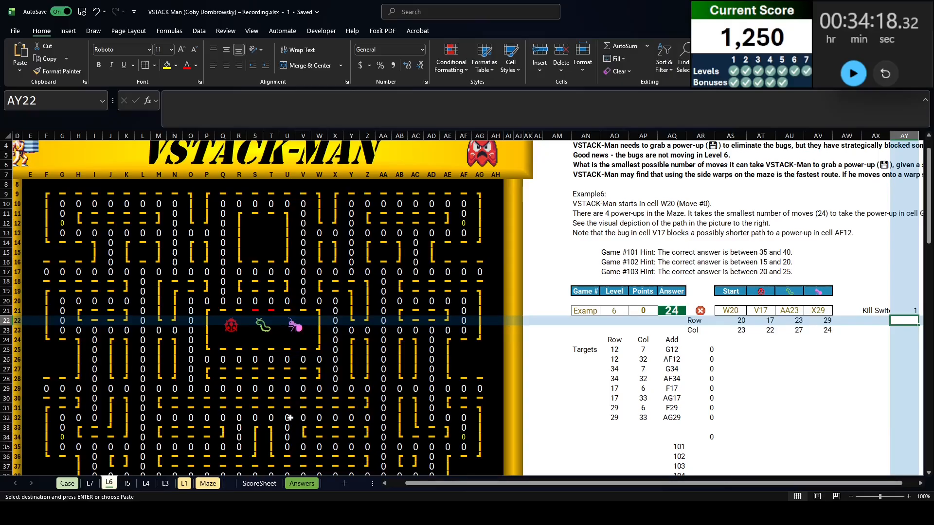
{"action": "scroll", "coordinate": [289, 420], "scroll_direction": "down", "scroll_amount": 2}
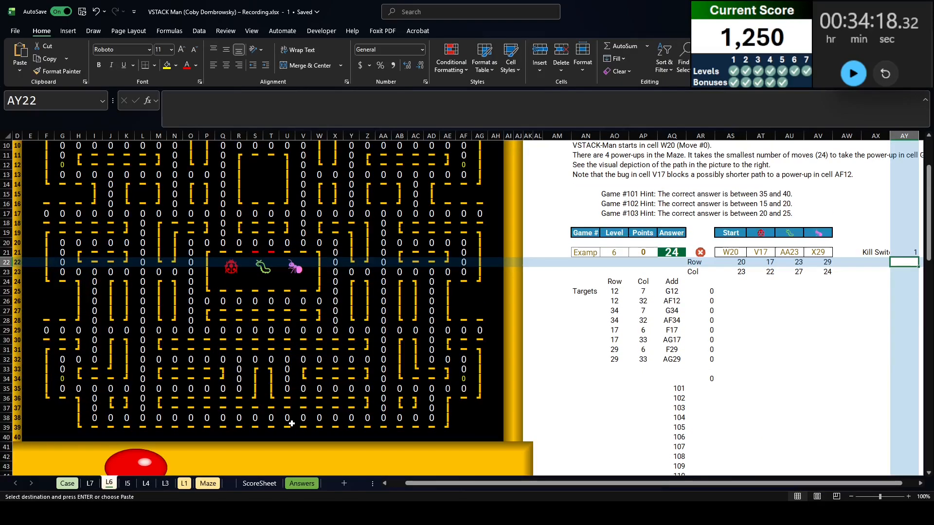
Inspect the ladybug, caterpillar and ant cells in the L6 maze and compare the upper and lower mazes
{"action": "left_click", "coordinate": [231, 267]}
{"action": "left_click", "coordinate": [264, 268]}
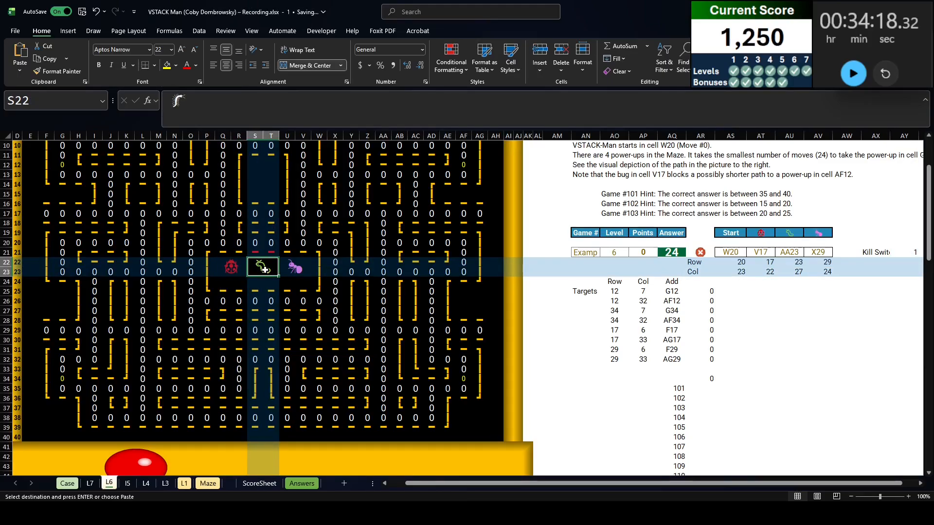
{"action": "left_click", "coordinate": [289, 269]}
{"action": "left_click", "coordinate": [288, 281]}
{"action": "left_click", "coordinate": [263, 267]}
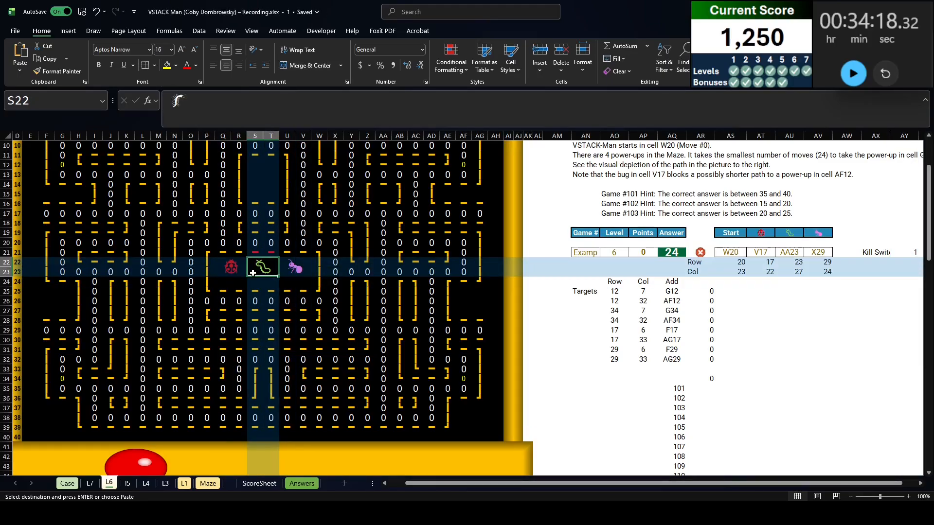
{"action": "left_click", "coordinate": [237, 270]}
{"action": "left_click", "coordinate": [263, 269]}
{"action": "left_click", "coordinate": [288, 270]}
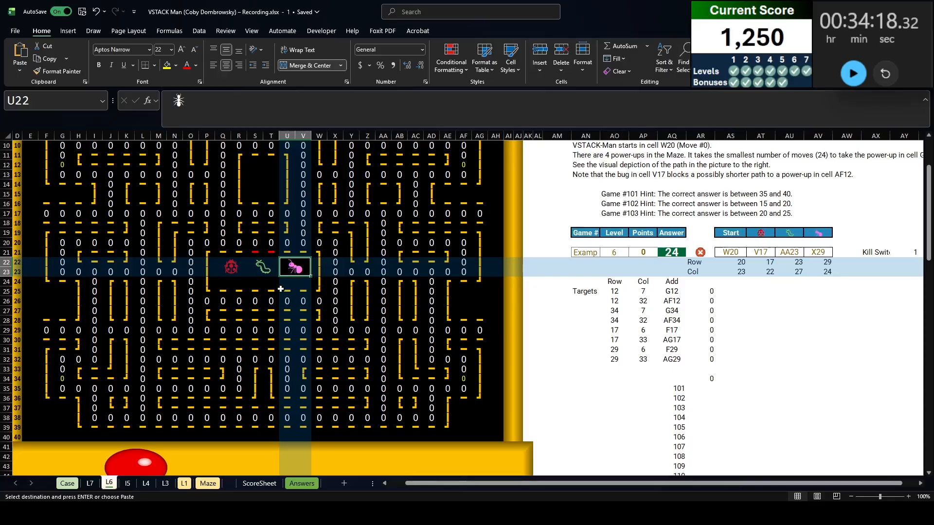
{"action": "left_click", "coordinate": [224, 272]}
{"action": "left_click", "coordinate": [255, 273]}
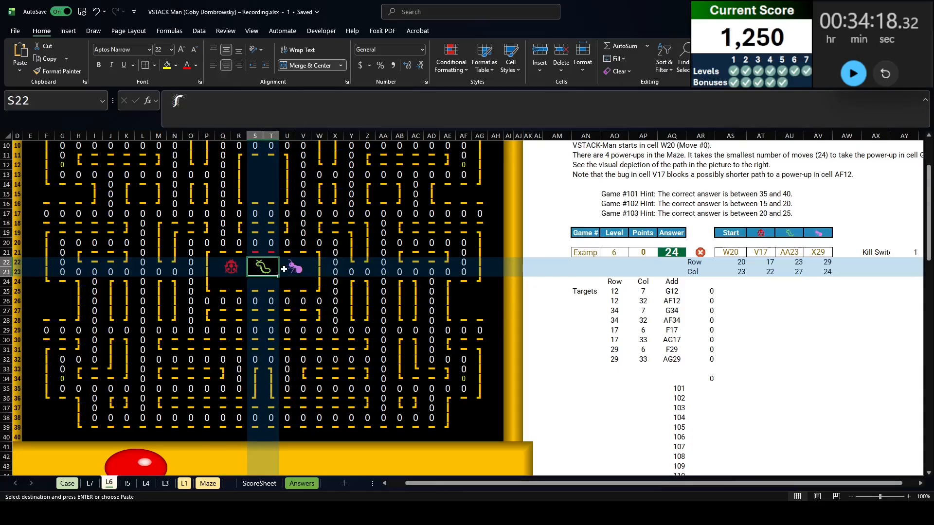
{"action": "left_click", "coordinate": [288, 268]}
{"action": "scroll", "coordinate": [273, 294], "scroll_direction": "down", "scroll_amount": 2}
{"action": "scroll", "coordinate": [270, 296], "scroll_direction": "down", "scroll_amount": 6}
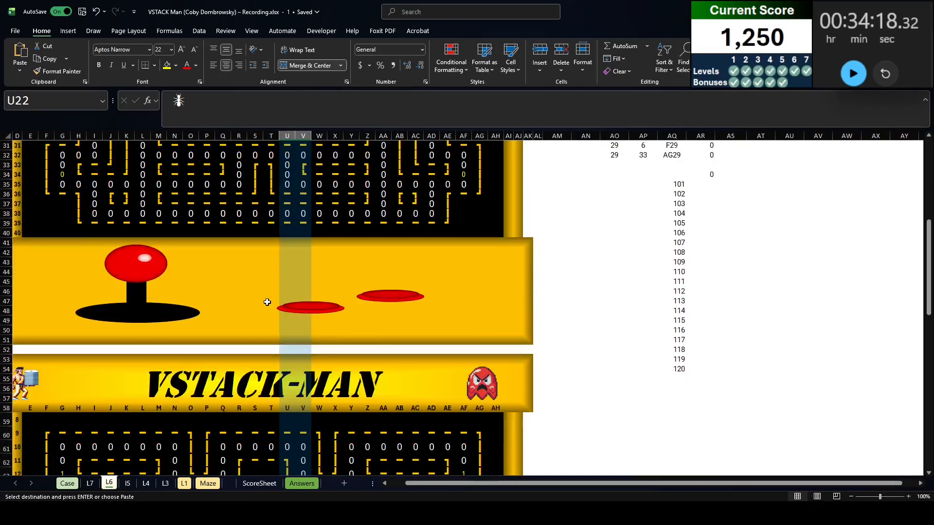
{"action": "scroll", "coordinate": [268, 299], "scroll_direction": "up", "scroll_amount": 10}
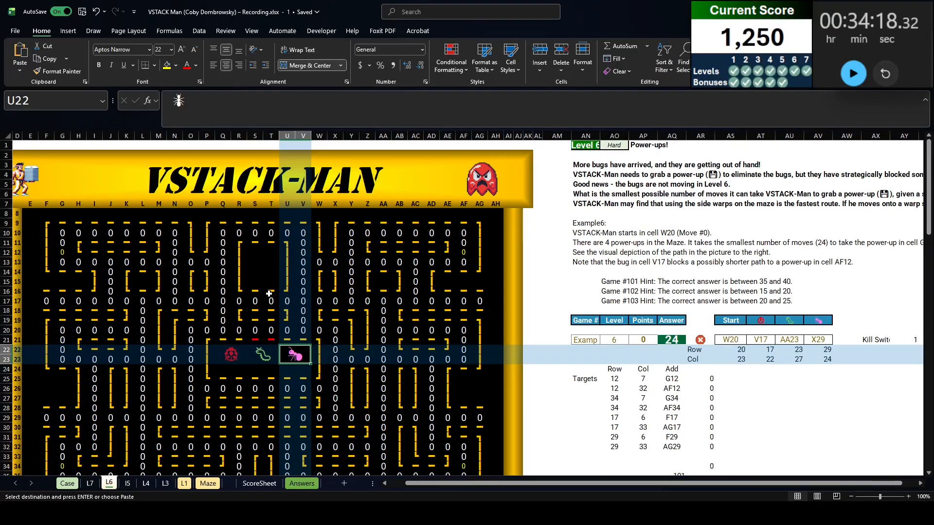
{"action": "scroll", "coordinate": [269, 296], "scroll_direction": "down", "scroll_amount": 2}
{"action": "scroll", "coordinate": [269, 296], "scroll_direction": "down", "scroll_amount": 1}
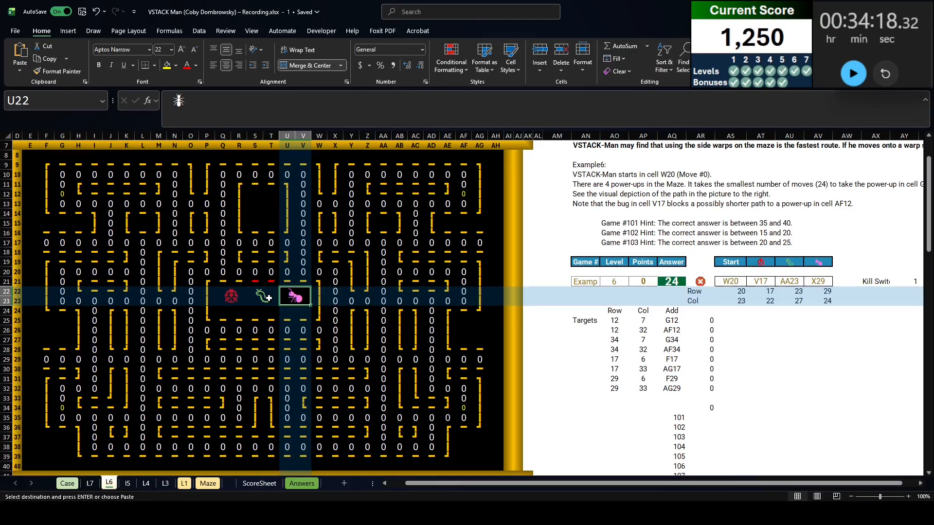
{"action": "scroll", "coordinate": [268, 297], "scroll_direction": "up", "scroll_amount": 2}
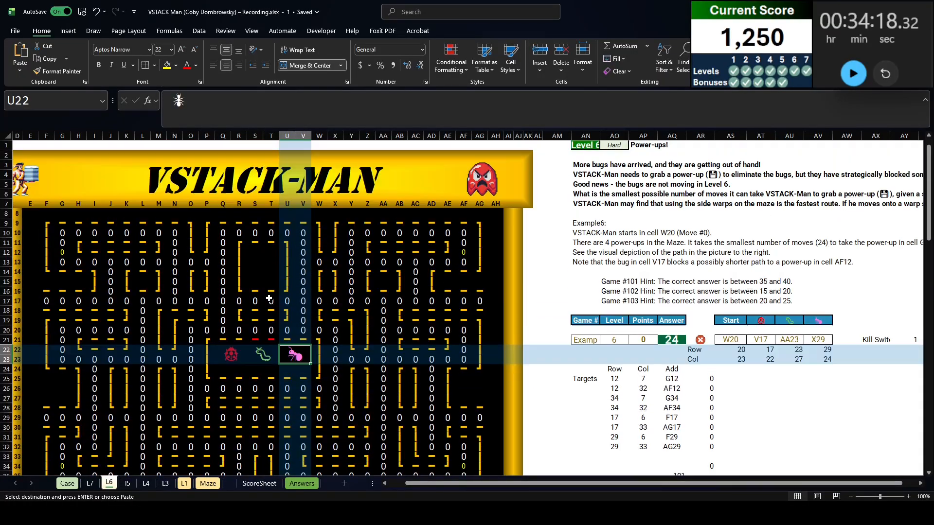
Return to the beginning of the Case sheet
{"action": "left_click", "coordinate": [68, 483]}
{"action": "scroll", "coordinate": [146, 395], "scroll_direction": "up", "scroll_amount": 4}
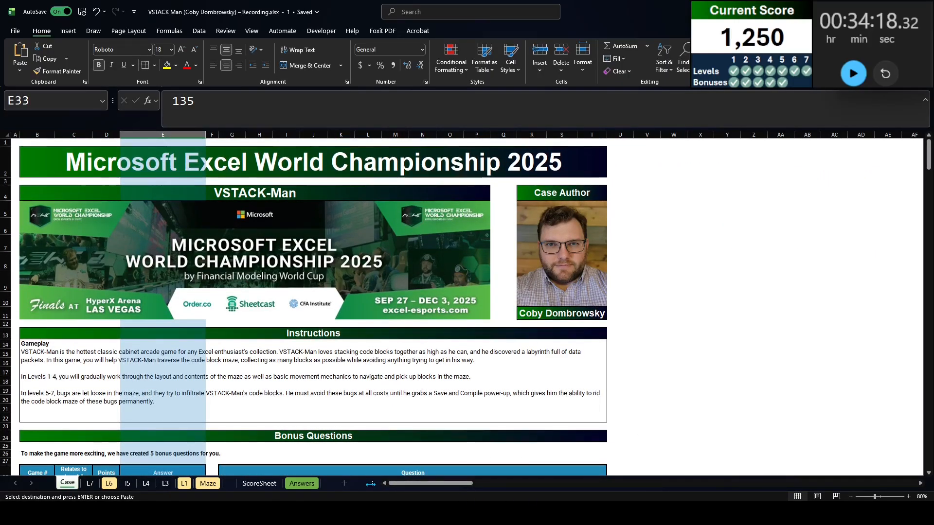
{"action": "left_click_drag", "start_coordinate": [371, 484], "coordinate": [368, 483]}
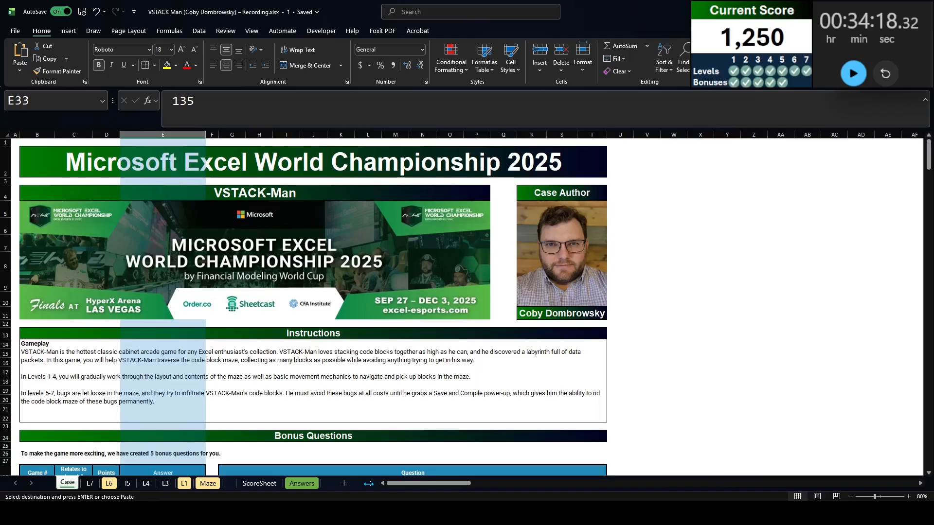